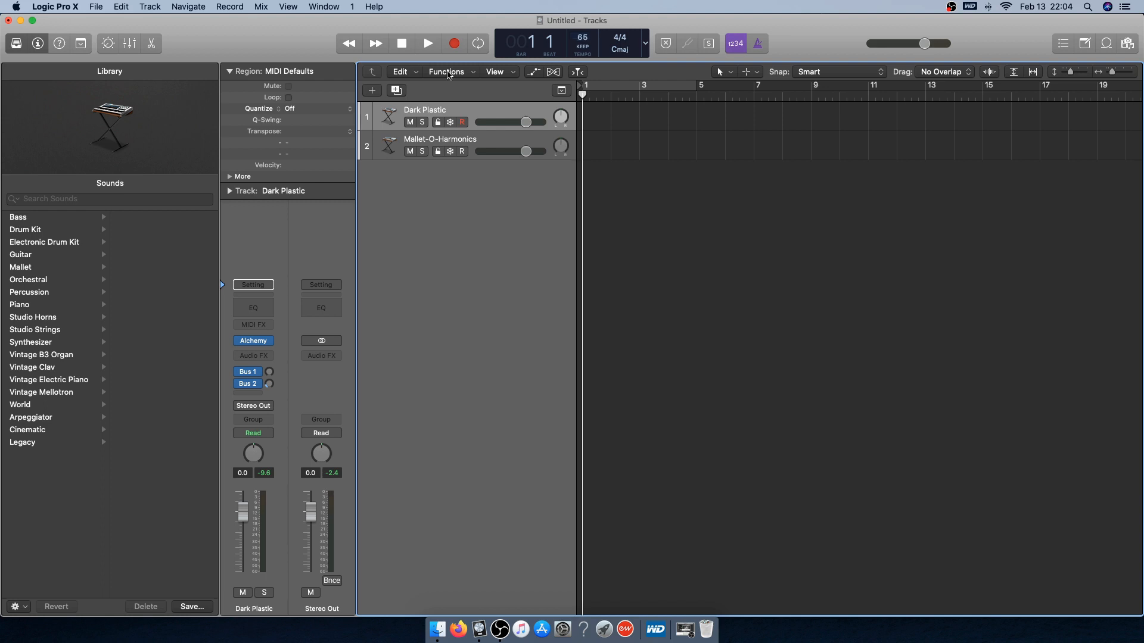
Record a two-bar bass pattern on the Dark Plastic track from bar 1 and open it in the Piano Roll
{"action": "left_click", "coordinate": [454, 43]}
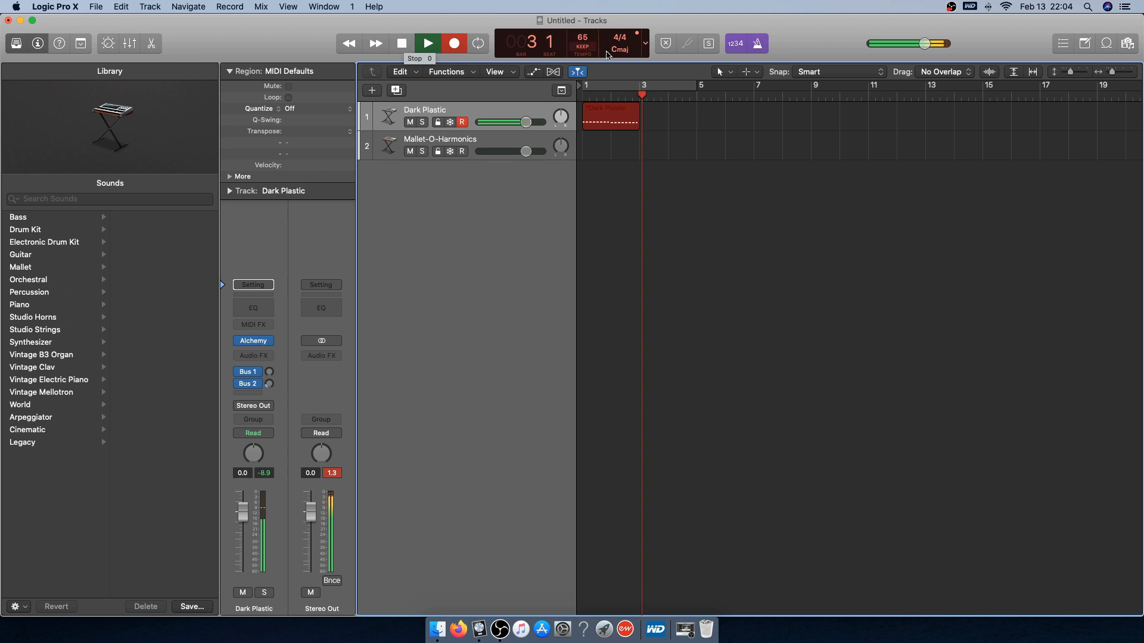
{"action": "left_click", "coordinate": [403, 43]}
{"action": "key", "text": "p"}
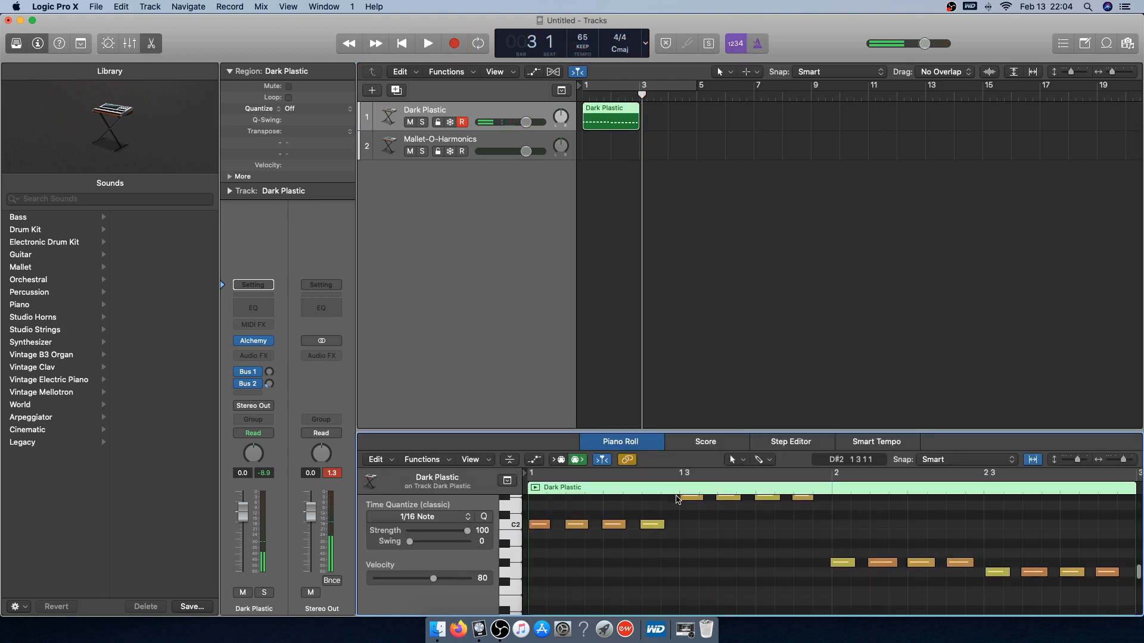
Select all notes in the Dark Plastic region and quantize them to 1/16 notes at strength 100
{"action": "right_click", "coordinate": [639, 478]}
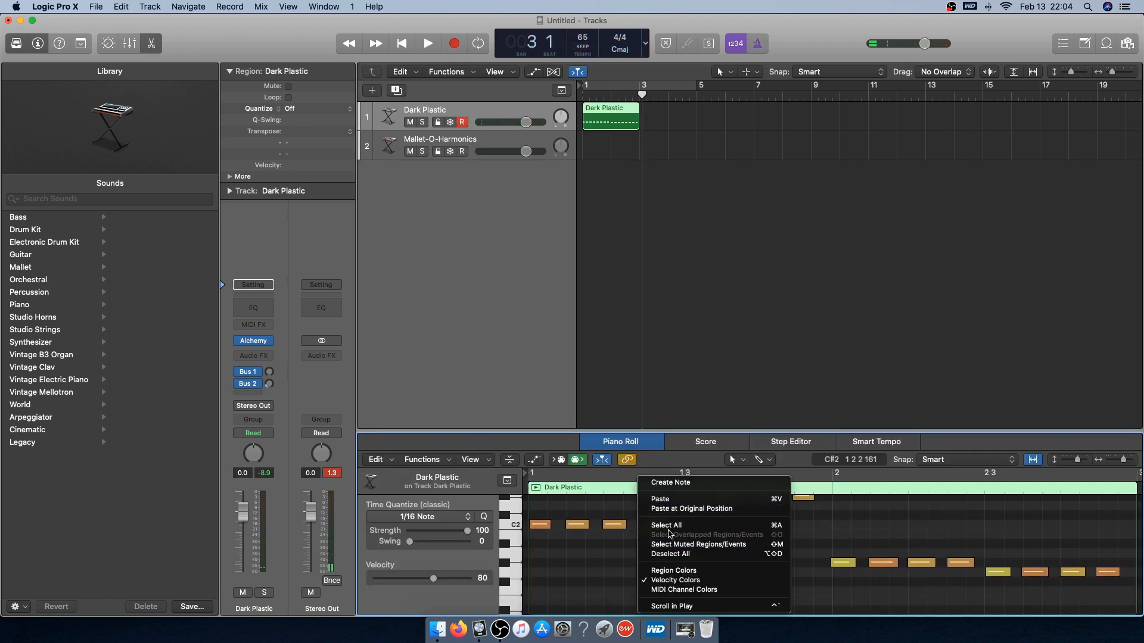
{"action": "left_click", "coordinate": [667, 525]}
{"action": "left_click", "coordinate": [483, 517]}
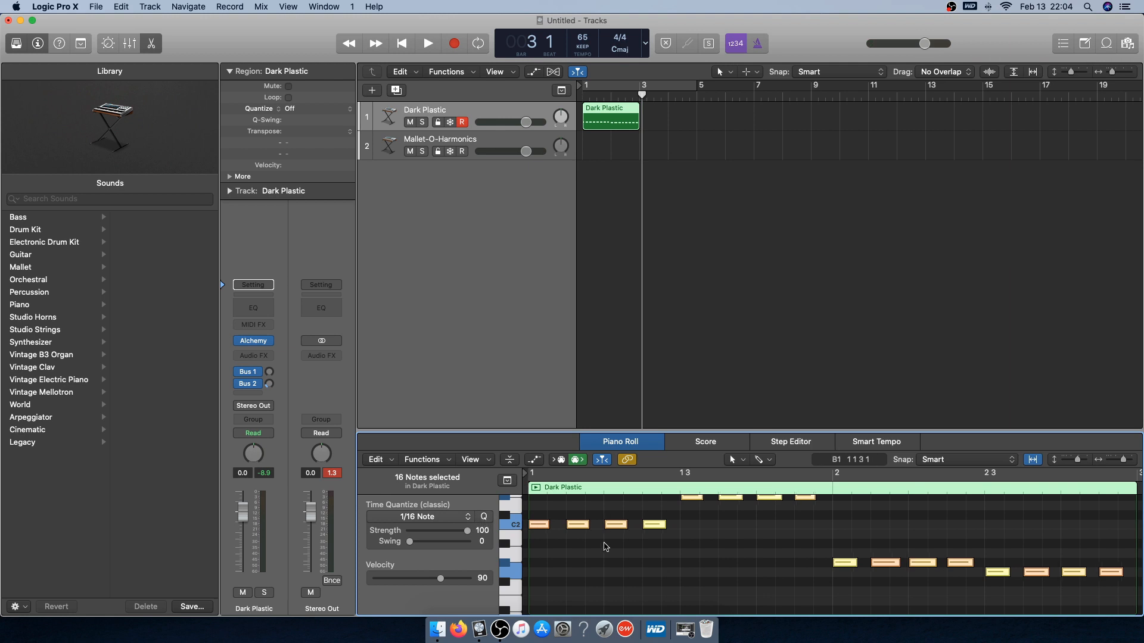
Apply the Fixed Velocity MIDI transform at 100 to the selected Dark Plastic notes and close the transform window
{"action": "left_click", "coordinate": [446, 464]}
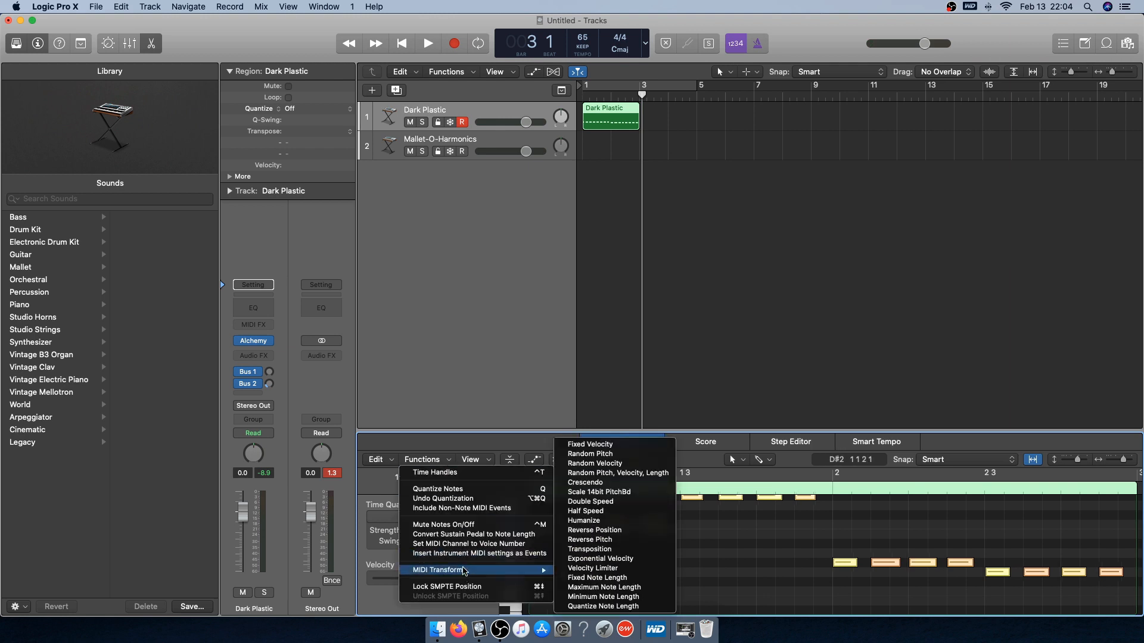
{"action": "mouse_move", "coordinate": [465, 570]}
{"action": "left_click", "coordinate": [585, 451]}
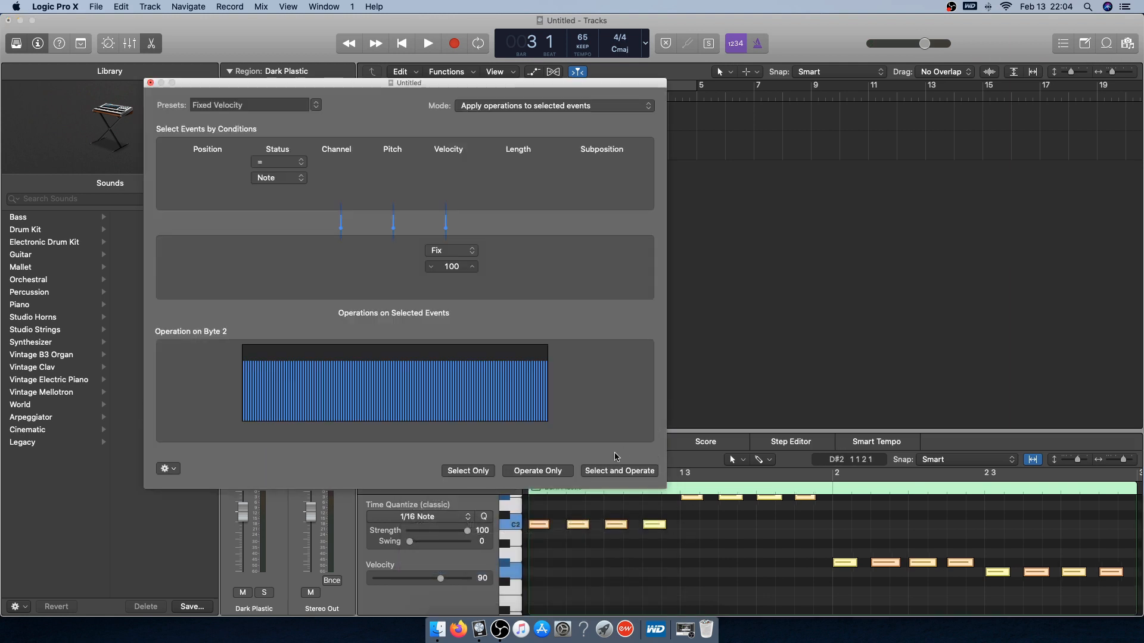
{"action": "left_click", "coordinate": [150, 83]}
{"action": "left_click", "coordinate": [651, 189]}
Copy the two-bar Dark Plastic region and paste three copies end to end from bar 3, filling bars 3 to 9
{"action": "left_click", "coordinate": [610, 117]}
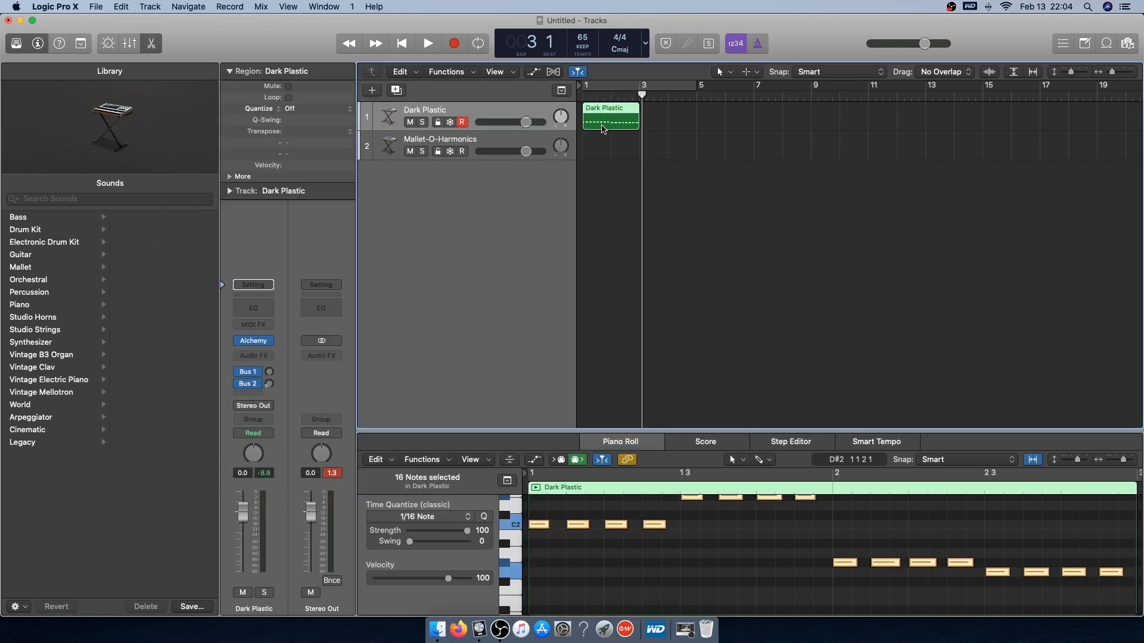
{"action": "key", "text": "super+v"}
{"action": "key", "text": "Delete"}
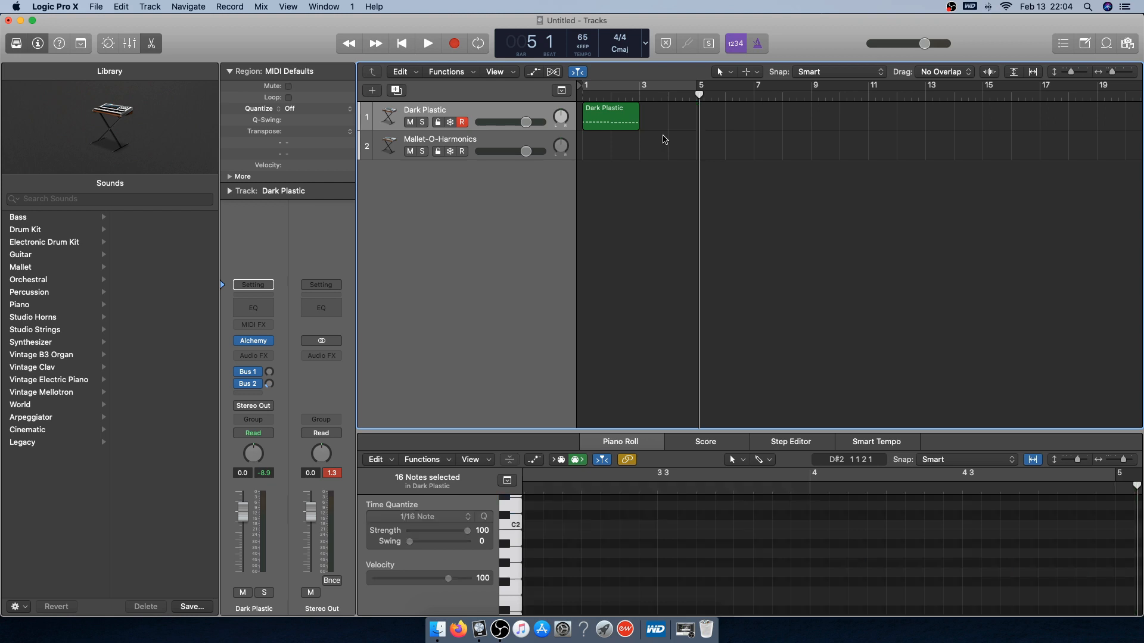
{"action": "left_click", "coordinate": [628, 119]}
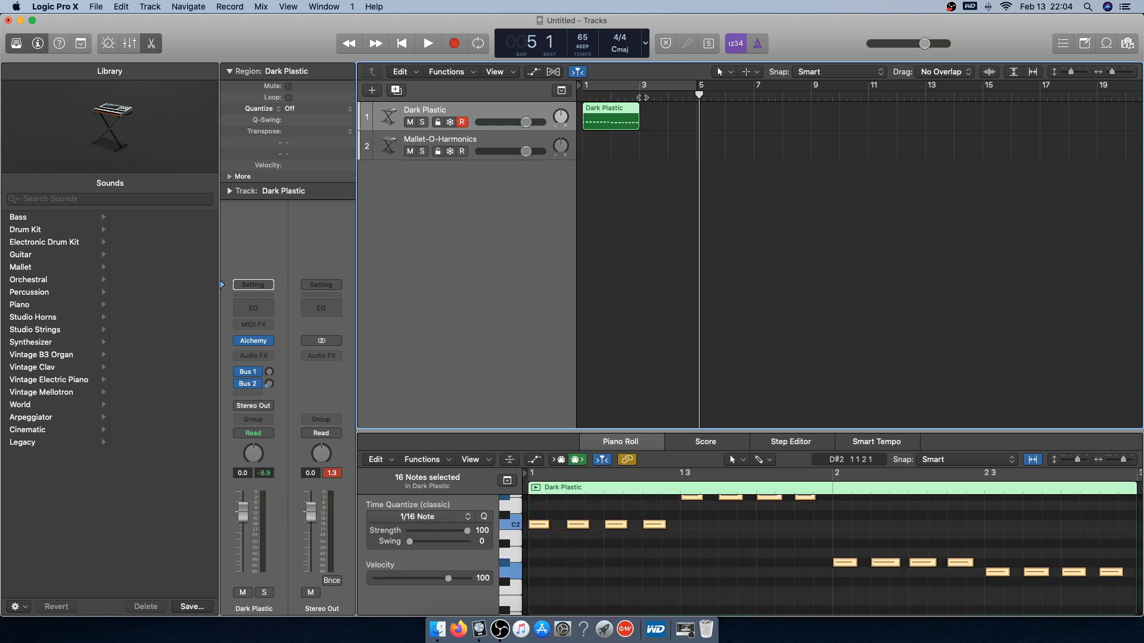
{"action": "left_click", "coordinate": [641, 97]}
{"action": "key", "text": "super+v"}
{"action": "key", "text": "super+v"}
{"action": "key", "text": "super+v"}
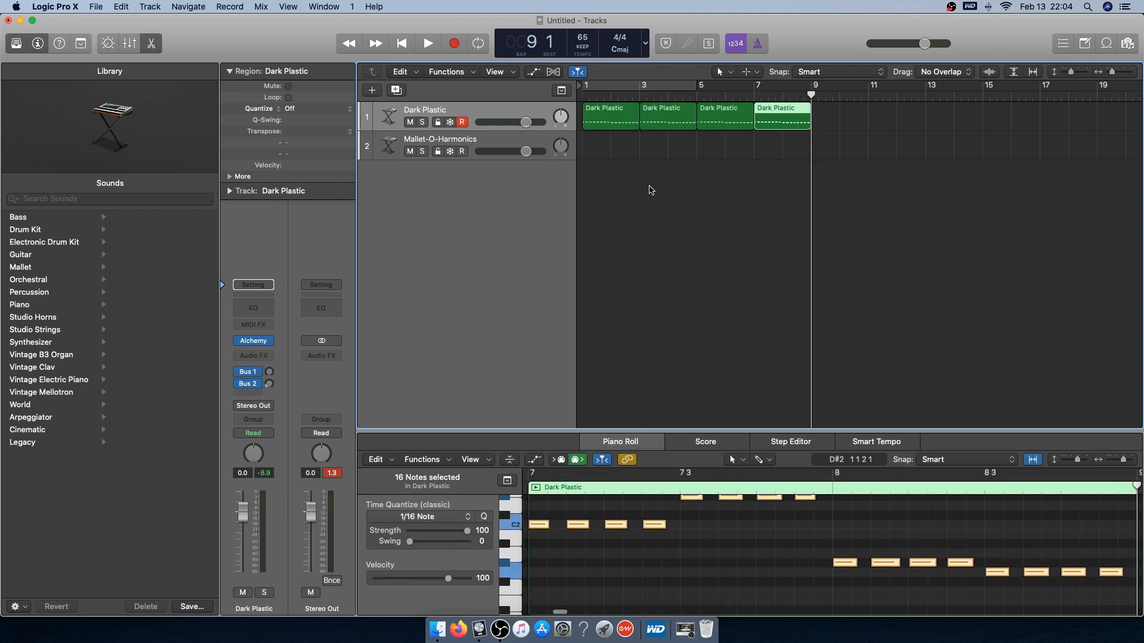
Select all four Dark Plastic regions, name them by track and join them into a single region
{"action": "left_click_drag", "start_coordinate": [895, 111], "coordinate": [536, 118]}
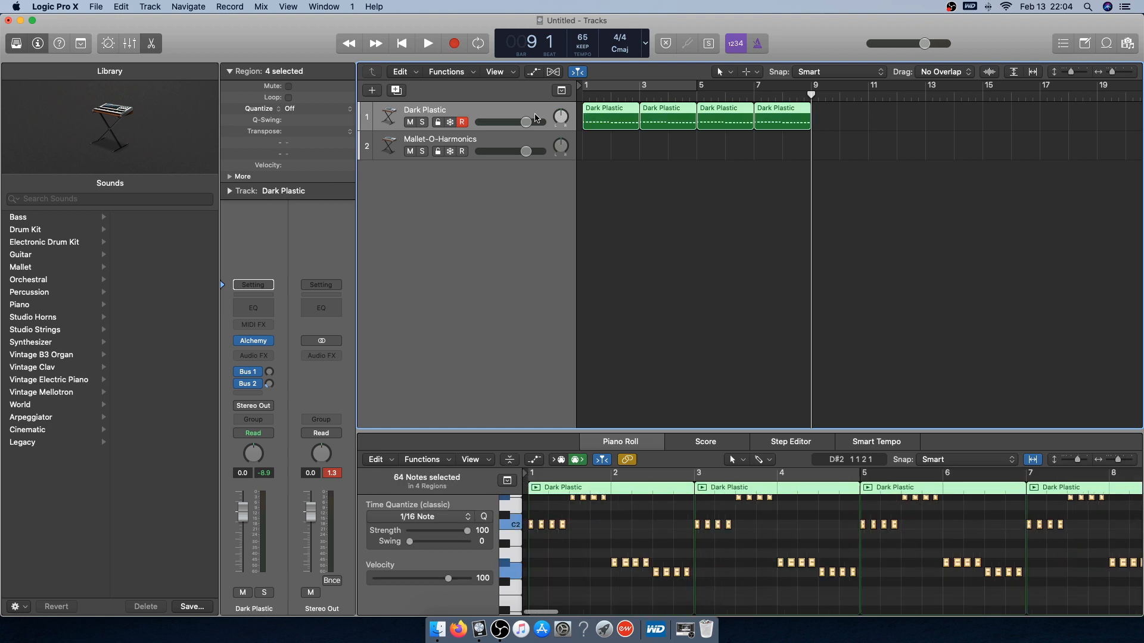
{"action": "right_click", "coordinate": [607, 111]}
{"action": "mouse_move", "coordinate": [695, 276]}
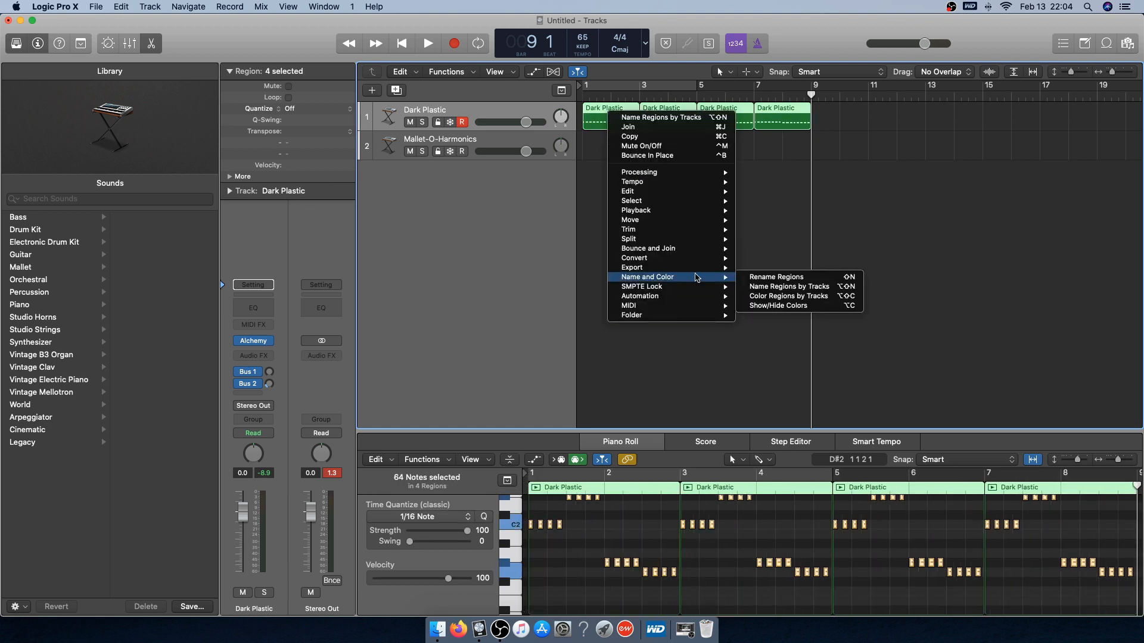
{"action": "left_click", "coordinate": [784, 288]}
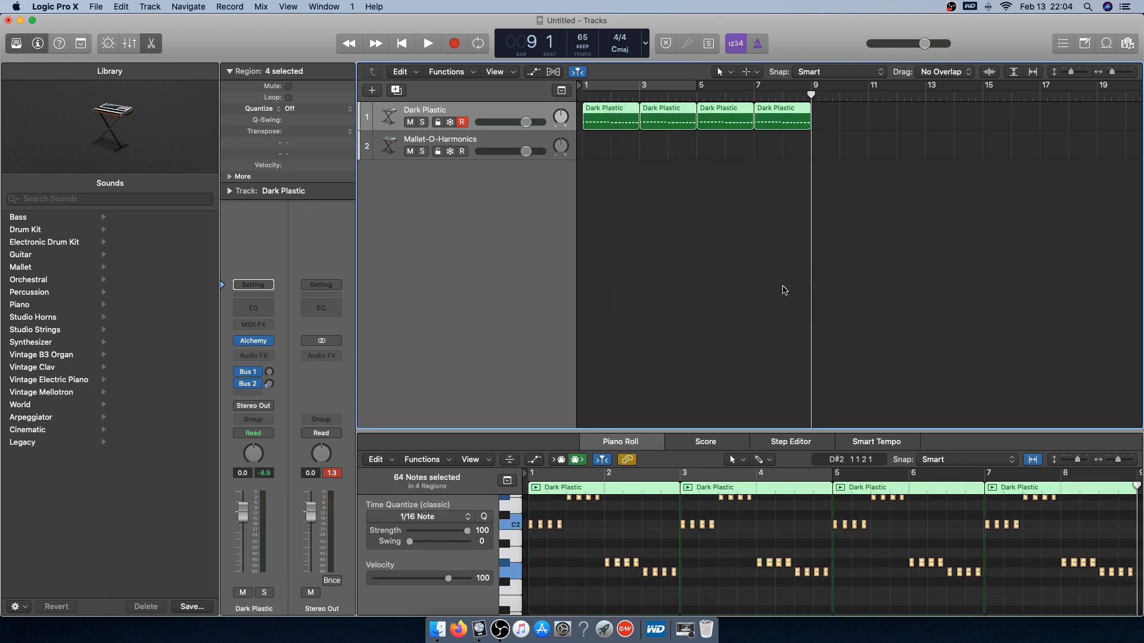
{"action": "right_click", "coordinate": [694, 122]}
{"action": "mouse_move", "coordinate": [761, 263]}
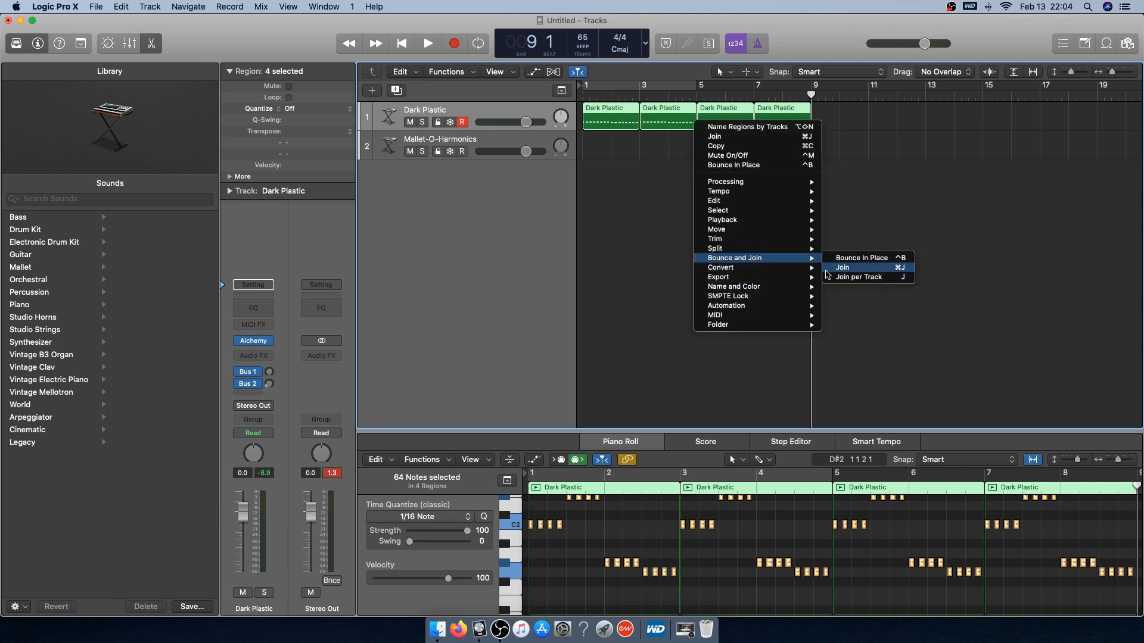
{"action": "left_click", "coordinate": [832, 271]}
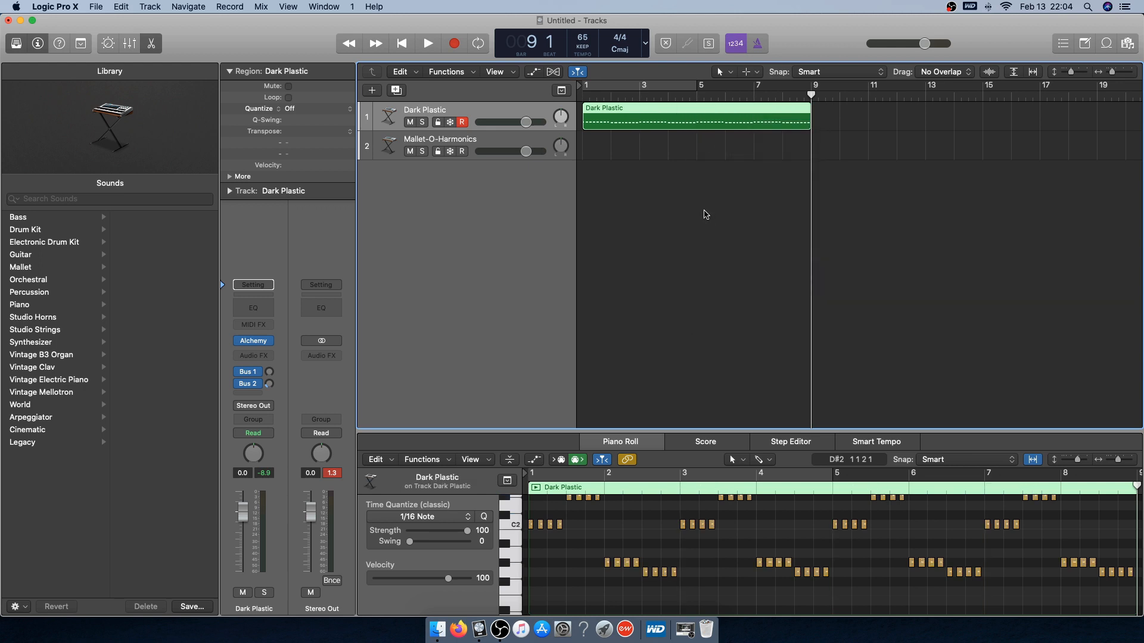
Record a four-bar melody on the Mallet-O-Harmonics track, starting from bar 1
{"action": "left_click", "coordinate": [501, 146]}
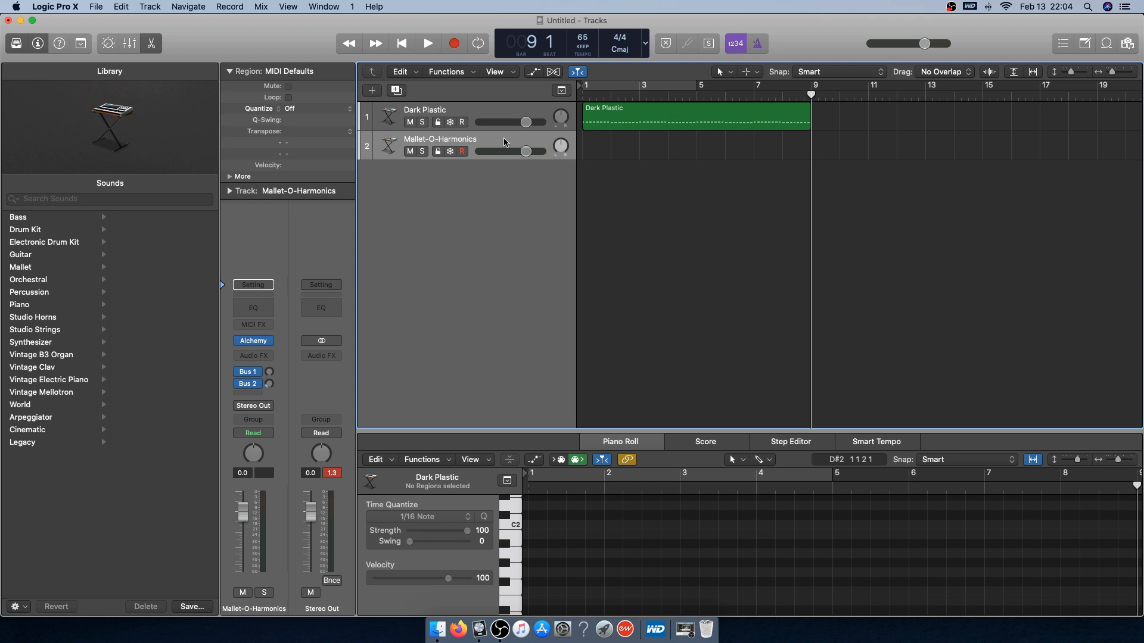
{"action": "key", "text": "Return"}
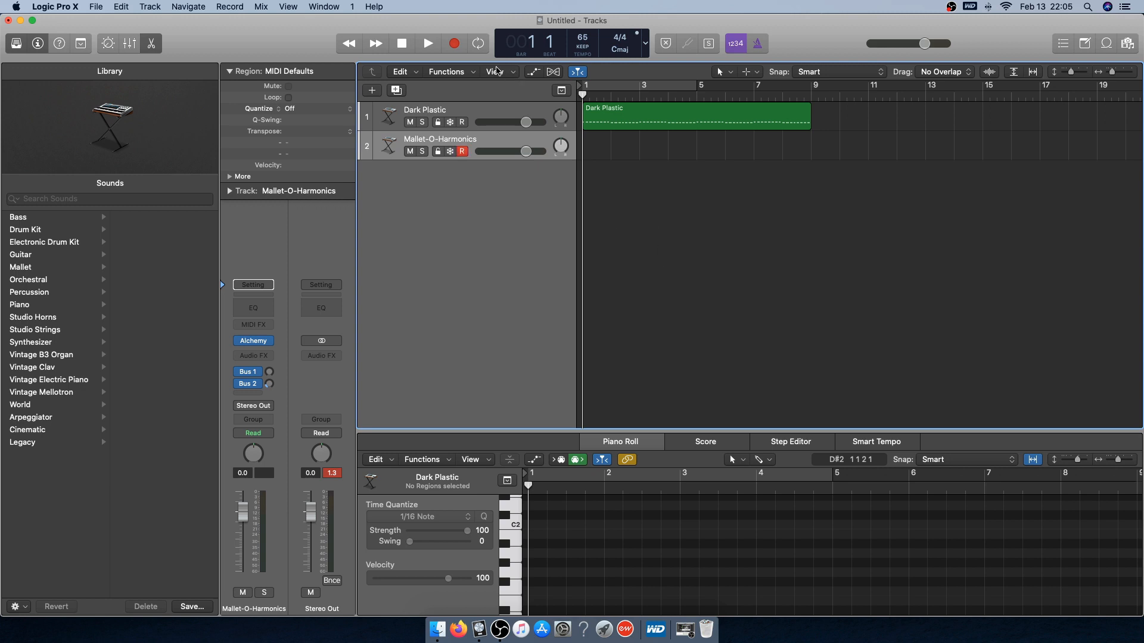
{"action": "left_click", "coordinate": [454, 46]}
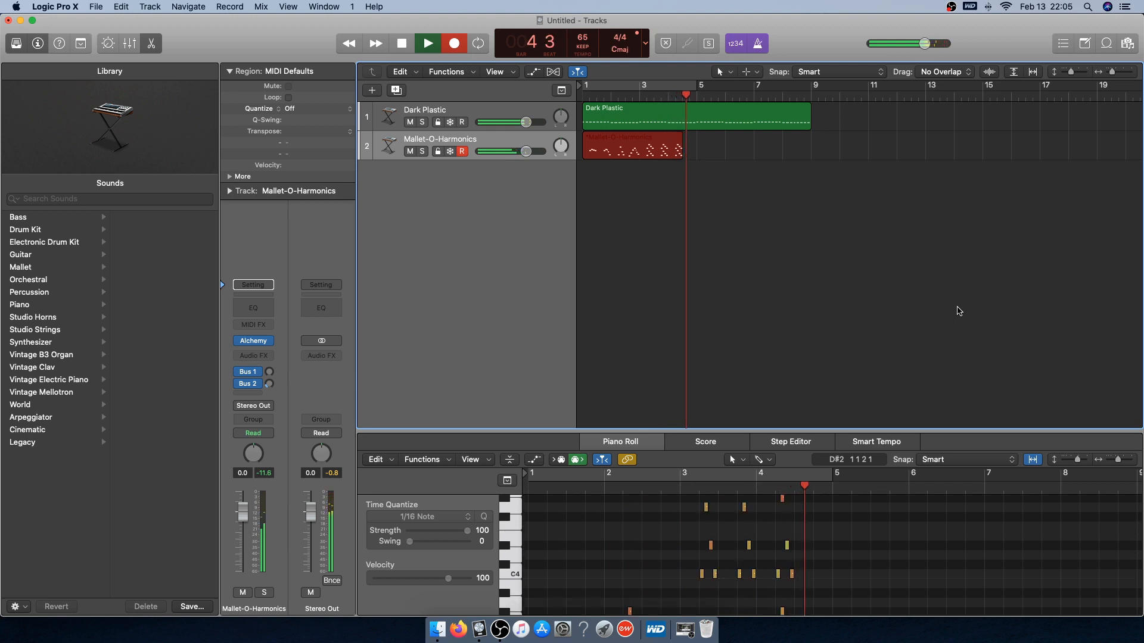
{"action": "key", "text": "space"}
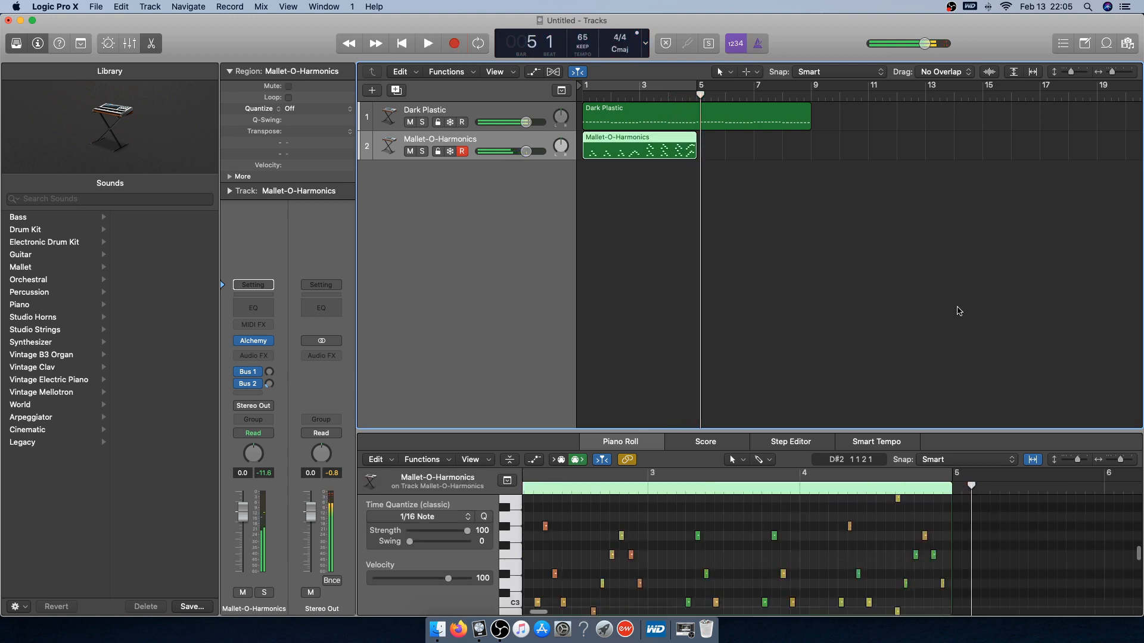
Select all notes in the Mallet-O-Harmonics region and quantize them to 1/16 notes at strength 100
{"action": "right_click", "coordinate": [681, 528]}
{"action": "left_click", "coordinate": [715, 527]}
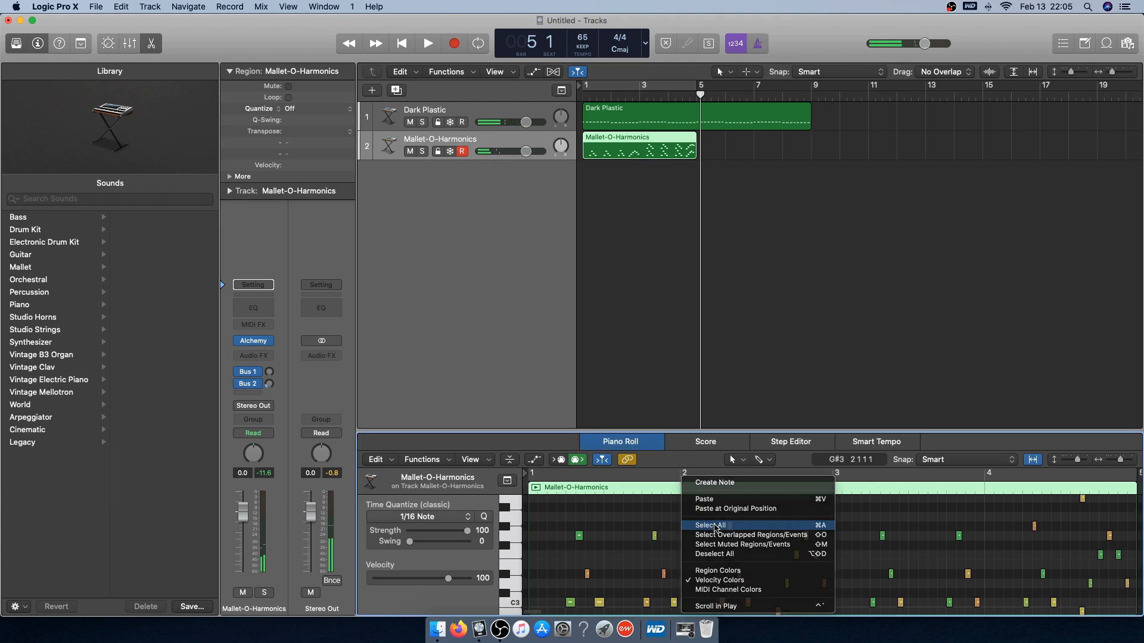
{"action": "left_click", "coordinate": [485, 518]}
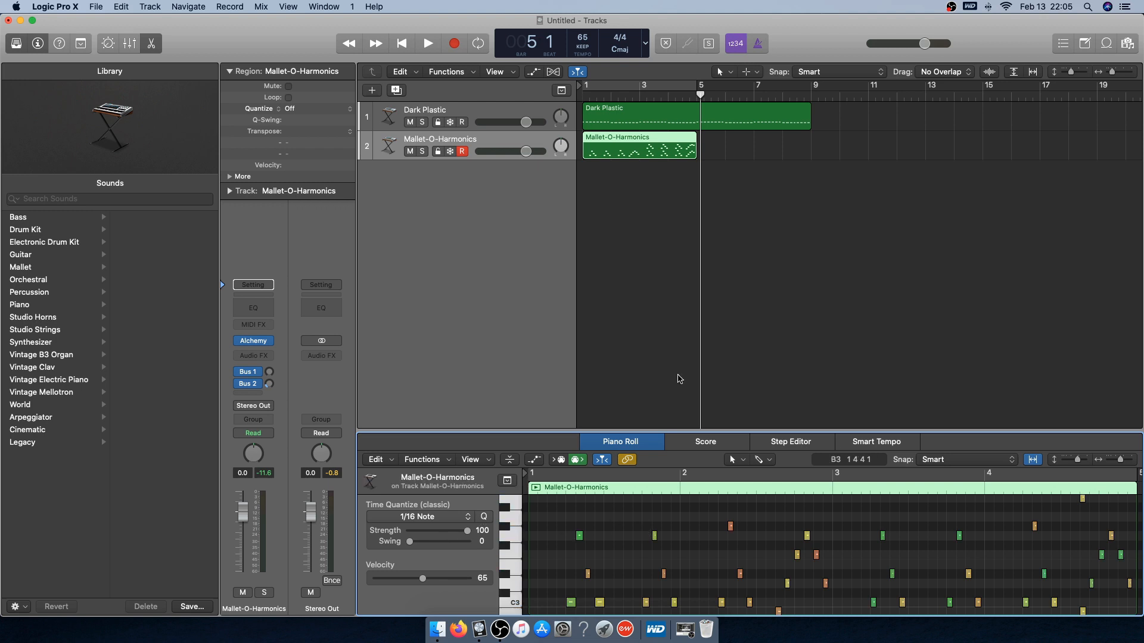
{"action": "left_click", "coordinate": [680, 375]}
Select all Mallet-O-Harmonics notes and apply the Fixed Velocity MIDI transform at 100 to them
{"action": "left_click", "coordinate": [628, 144]}
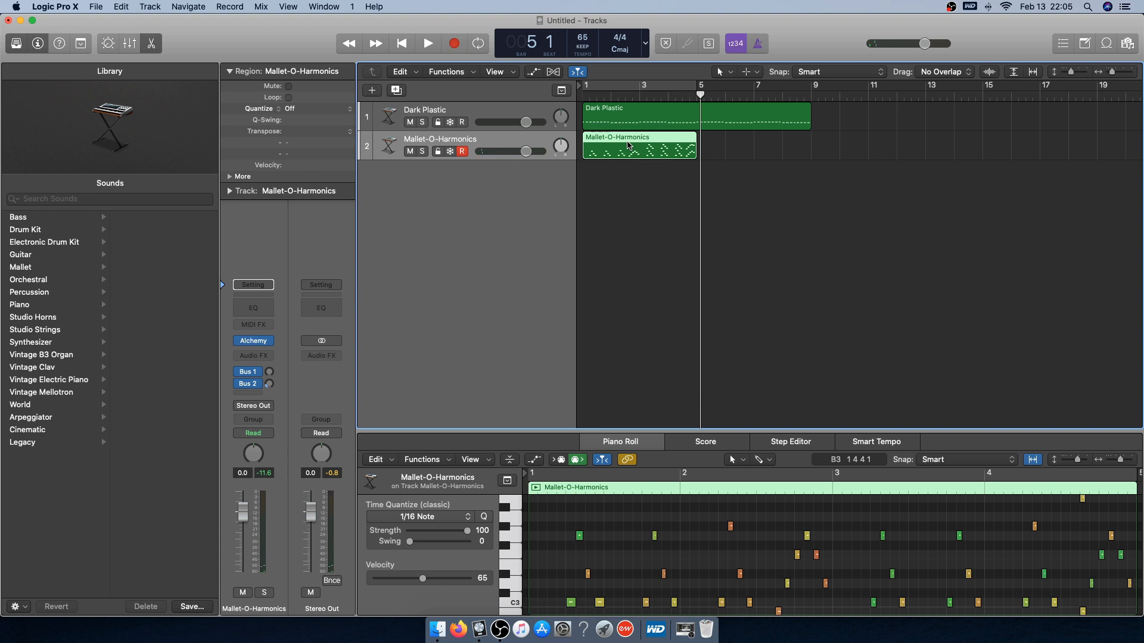
{"action": "left_click", "coordinate": [721, 140]}
{"action": "left_click", "coordinate": [689, 146]}
{"action": "right_click", "coordinate": [646, 478]}
{"action": "left_click", "coordinate": [654, 510]}
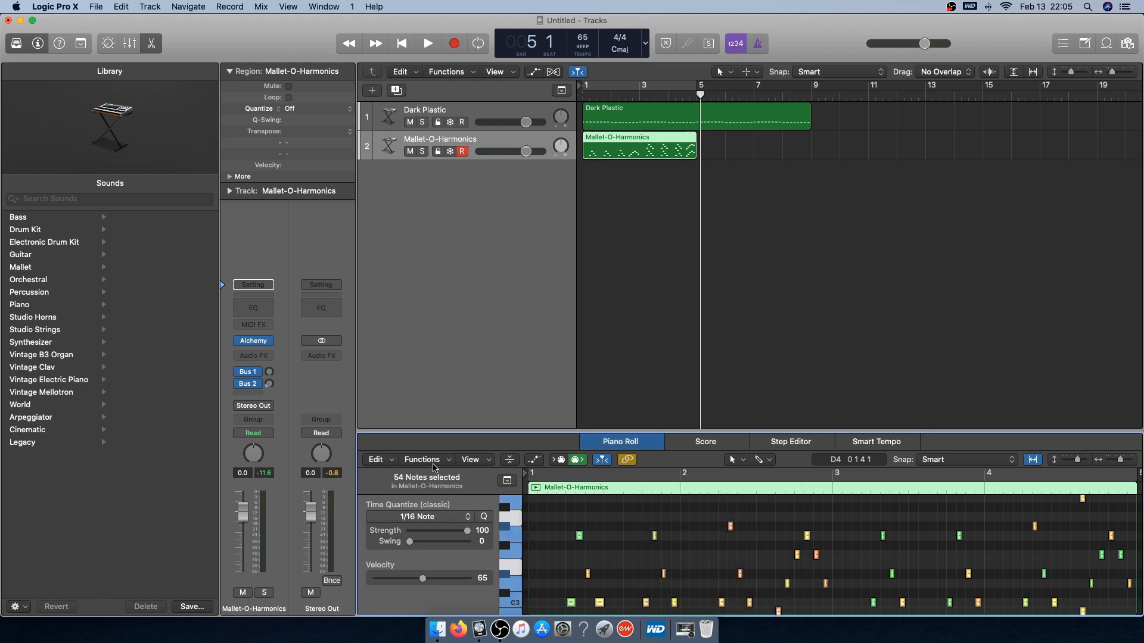
{"action": "left_click", "coordinate": [422, 460]}
{"action": "mouse_move", "coordinate": [477, 570]}
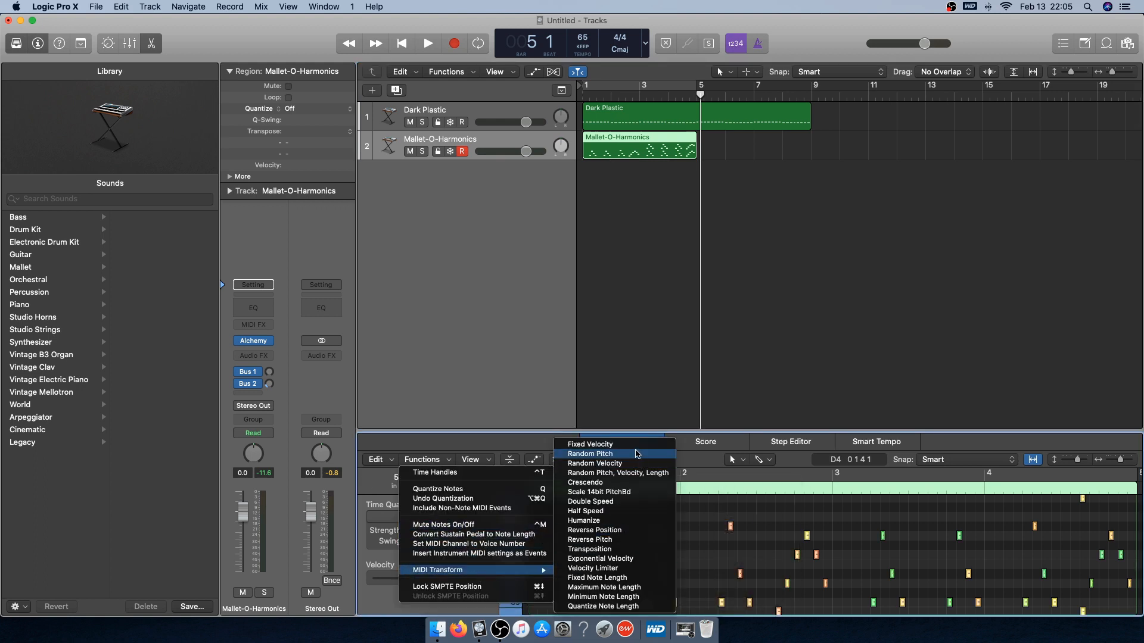
{"action": "left_click", "coordinate": [633, 446]}
{"action": "left_click", "coordinate": [633, 474]}
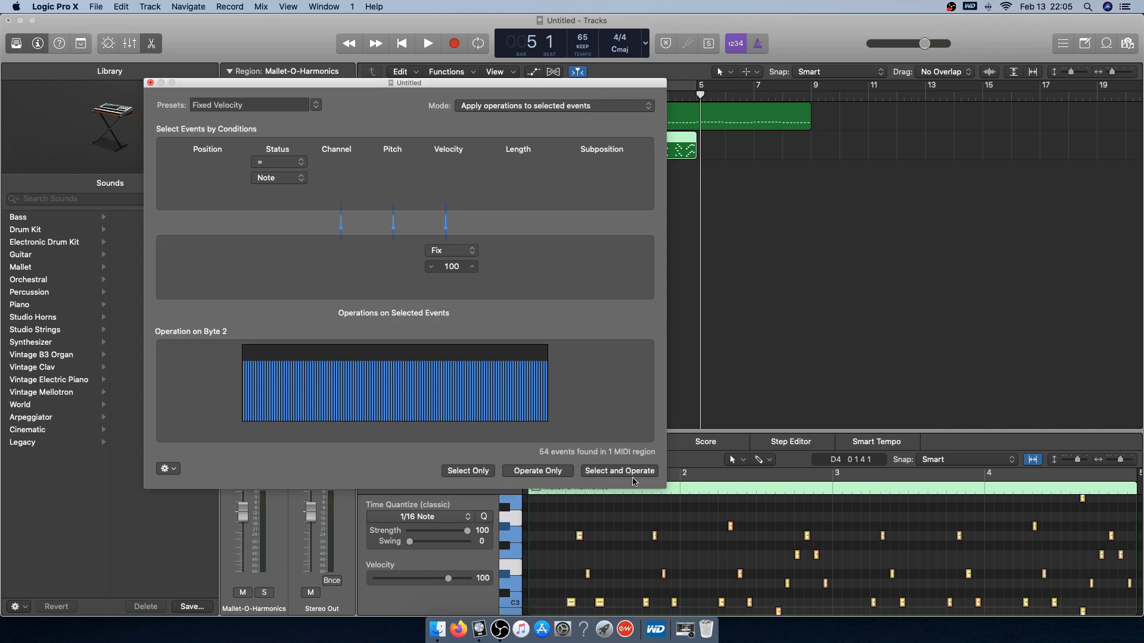
{"action": "left_click", "coordinate": [151, 82]}
Copy the Mallet-O-Harmonics region and paste the copy at bar 5, directly after the original
{"action": "left_click", "coordinate": [681, 150]}
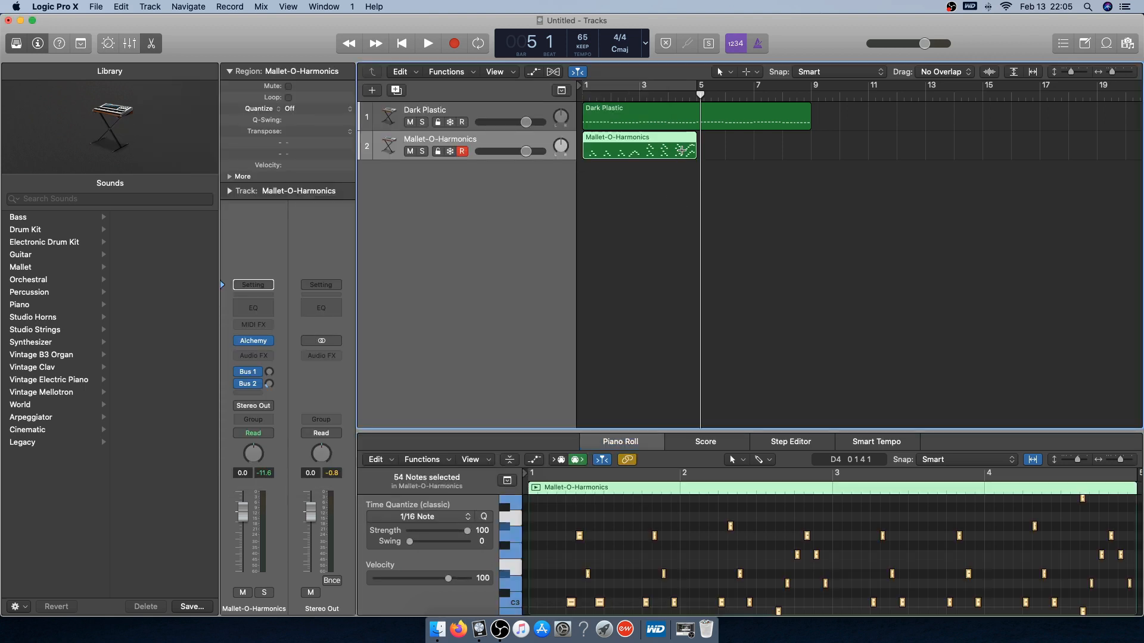
{"action": "left_click_drag", "start_coordinate": [681, 96], "coordinate": [697, 97]}
{"action": "key", "text": "super+v"}
{"action": "left_click", "coordinate": [651, 224]}
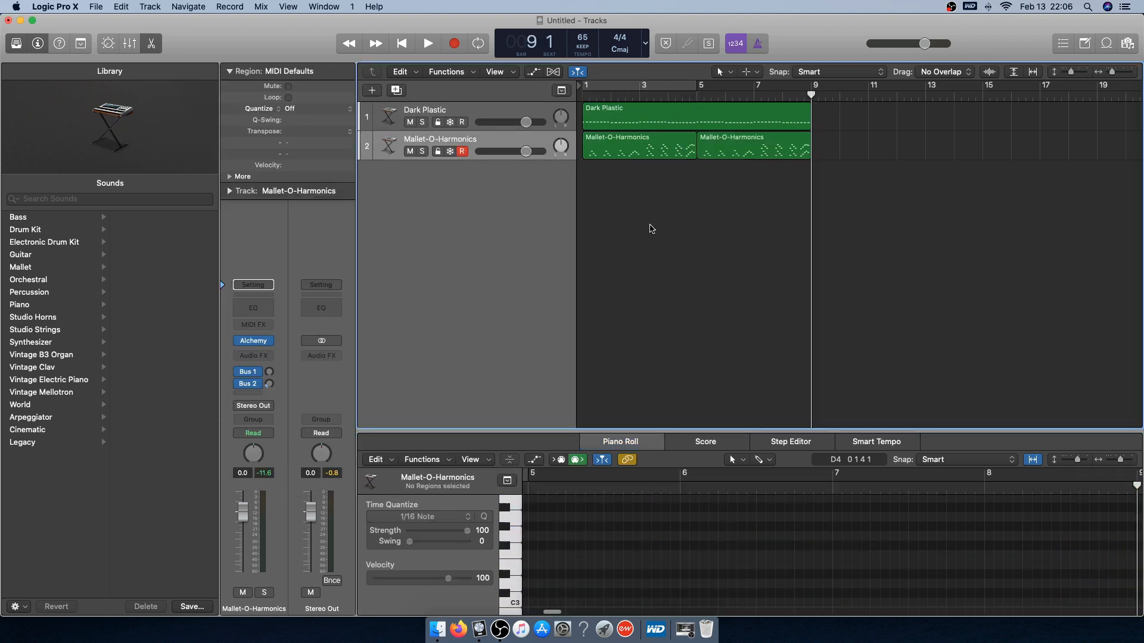
{"action": "left_click", "coordinate": [619, 85]}
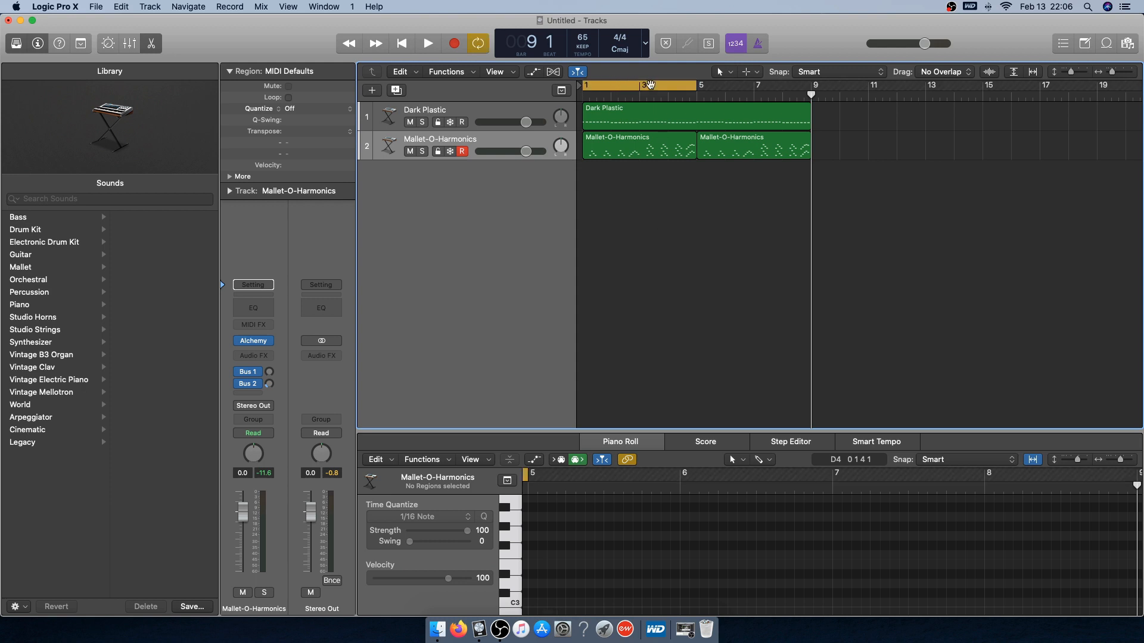
{"action": "left_click", "coordinate": [648, 84]}
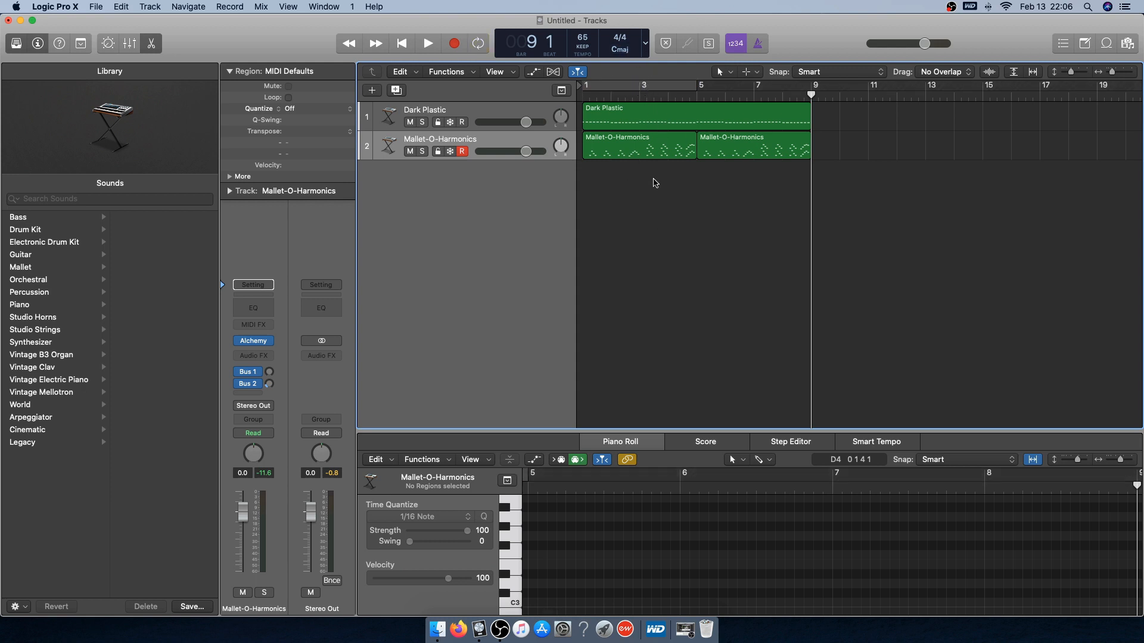
{"action": "scroll", "coordinate": [655, 180], "scroll_direction": "right", "scroll_amount": 5}
{"action": "scroll", "coordinate": [655, 180], "scroll_direction": "left", "scroll_amount": 5}
{"action": "scroll", "coordinate": [773, 144], "scroll_direction": "right", "scroll_amount": 5}
{"action": "scroll", "coordinate": [717, 141], "scroll_direction": "left", "scroll_amount": 5}
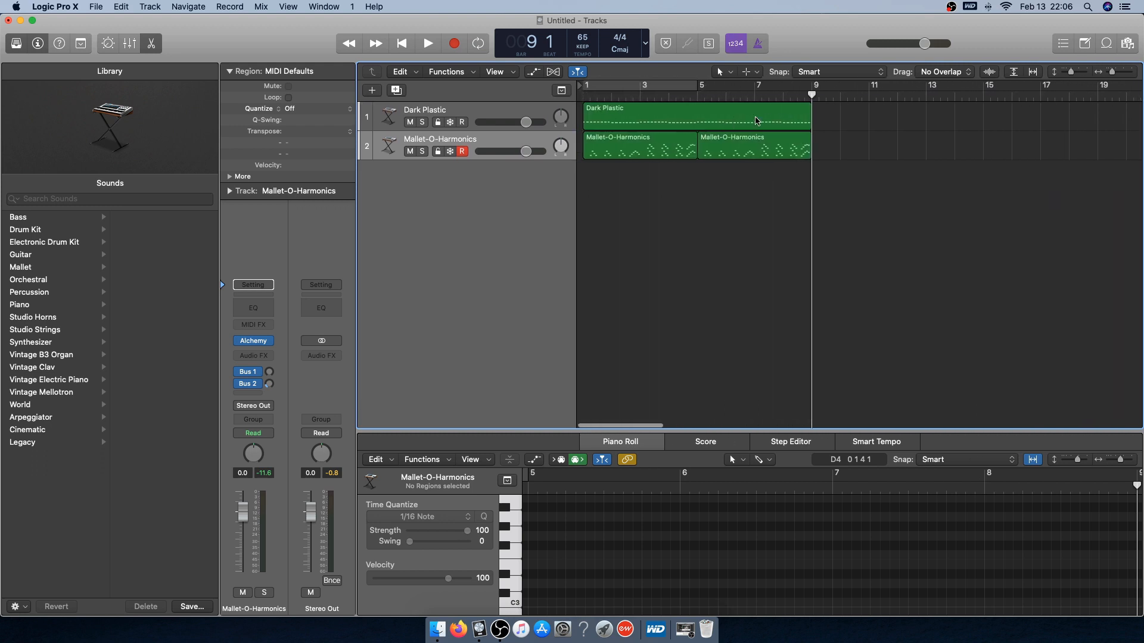
{"action": "scroll", "coordinate": [855, 137], "scroll_direction": "right", "scroll_amount": 5}
{"action": "scroll", "coordinate": [822, 141], "scroll_direction": "left", "scroll_amount": 5}
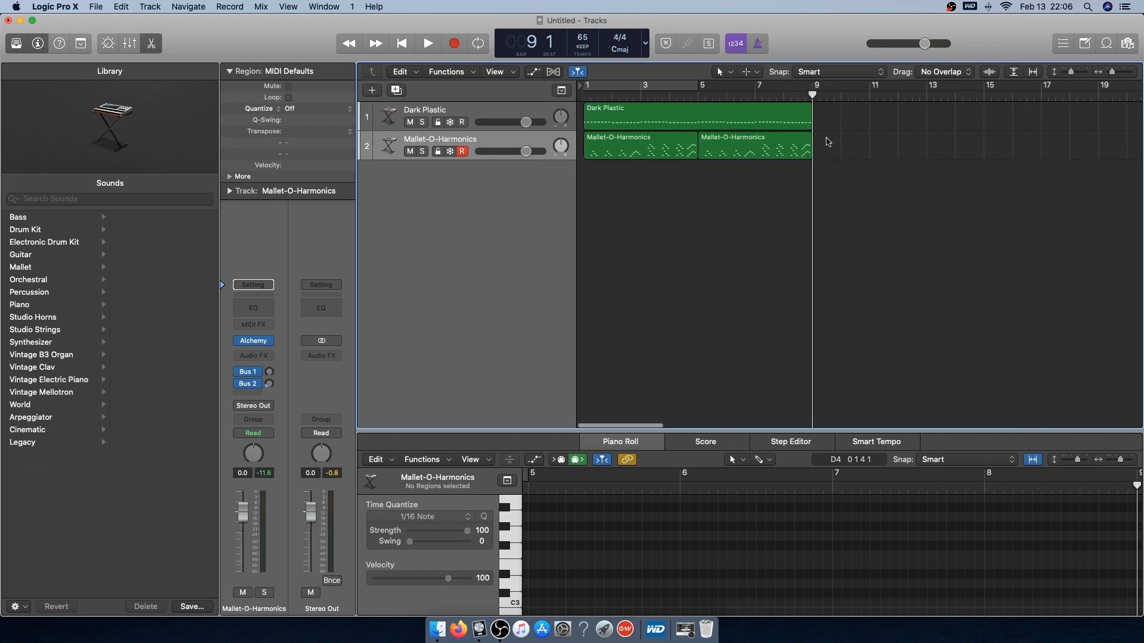
{"action": "scroll", "coordinate": [825, 141], "scroll_direction": "right", "scroll_amount": 10}
{"action": "scroll", "coordinate": [752, 135], "scroll_direction": "right", "scroll_amount": 5}
{"action": "scroll", "coordinate": [835, 131], "scroll_direction": "left", "scroll_amount": 10}
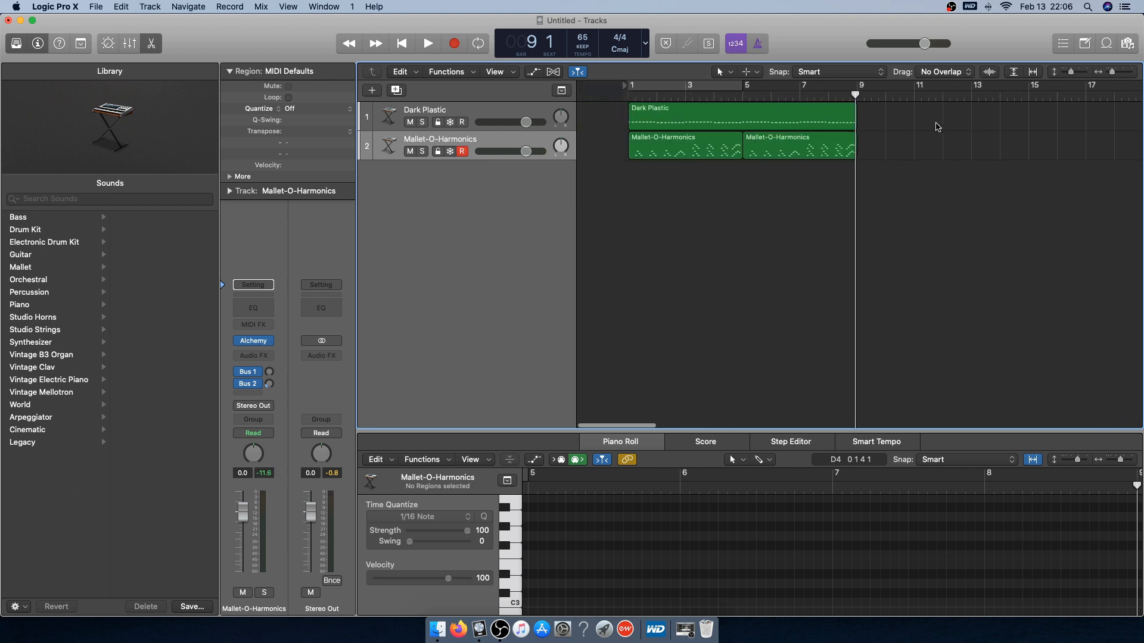
{"action": "scroll", "coordinate": [948, 126], "scroll_direction": "right", "scroll_amount": 7}
{"action": "scroll", "coordinate": [947, 126], "scroll_direction": "right", "scroll_amount": 5}
{"action": "scroll", "coordinate": [798, 179], "scroll_direction": "left", "scroll_amount": 10}
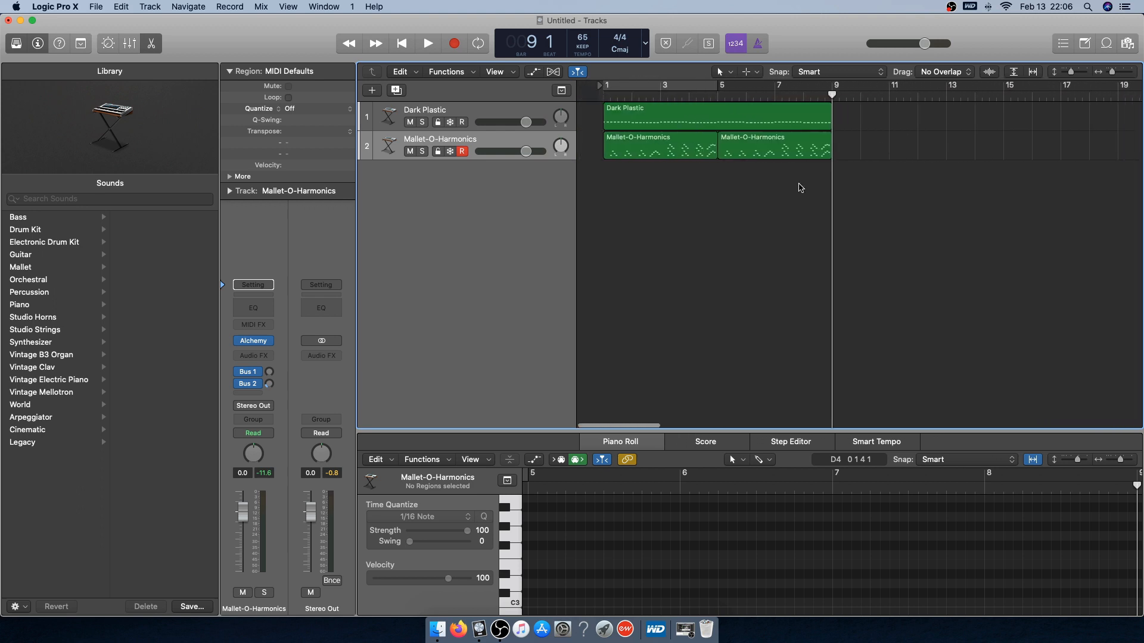
Enable the cycle range over bars 1 to 5 and play the arrangement from bar 1
{"action": "left_click", "coordinate": [628, 88]}
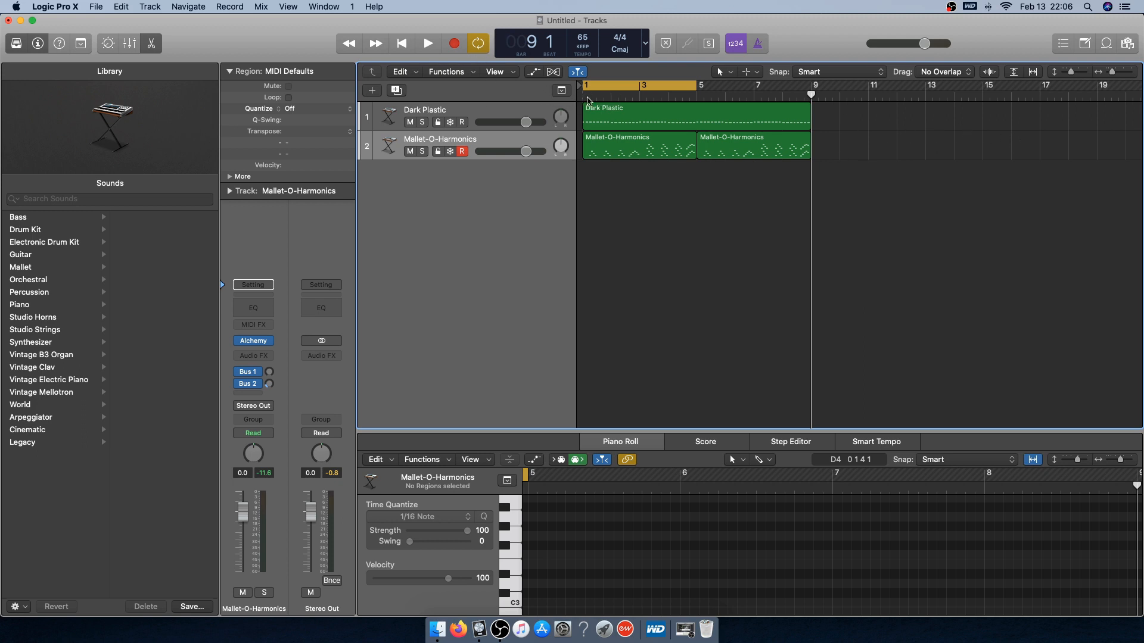
{"action": "scroll", "coordinate": [693, 262], "scroll_direction": "right", "scroll_amount": 1}
{"action": "key", "text": "shift+Return"}
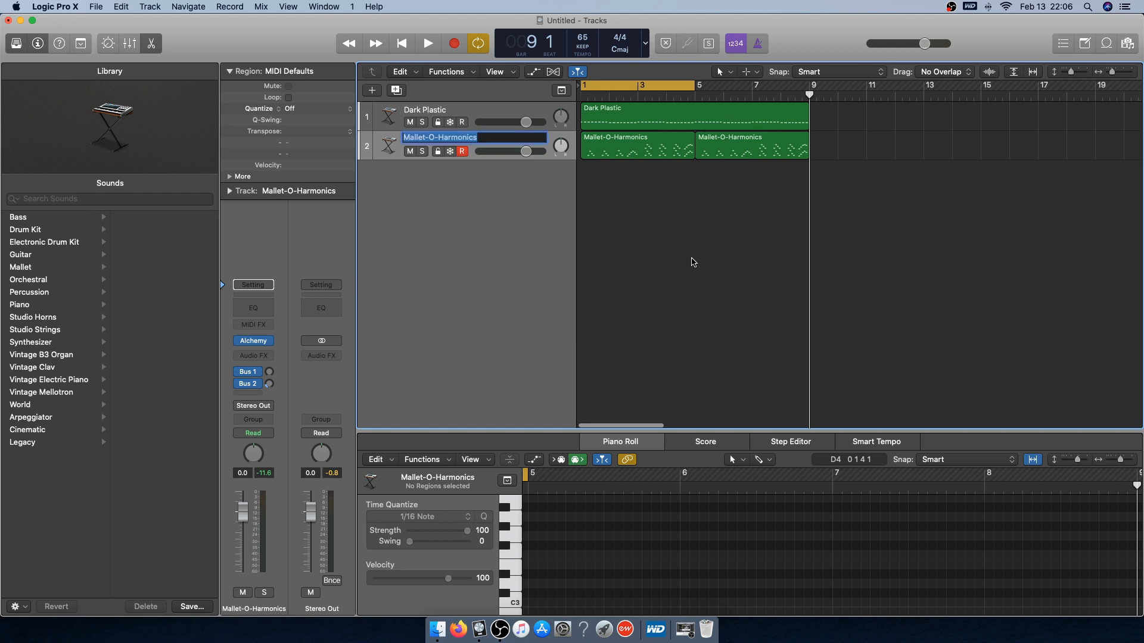
{"action": "key", "text": "Return"}
{"action": "key", "text": "Return"}
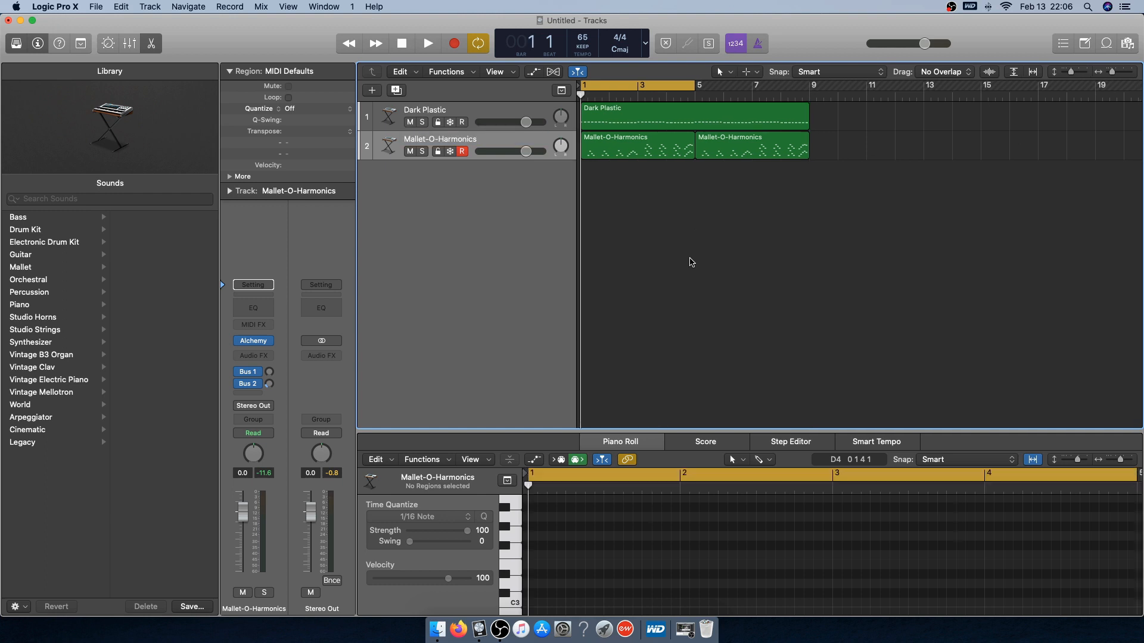
{"action": "key", "text": "space"}
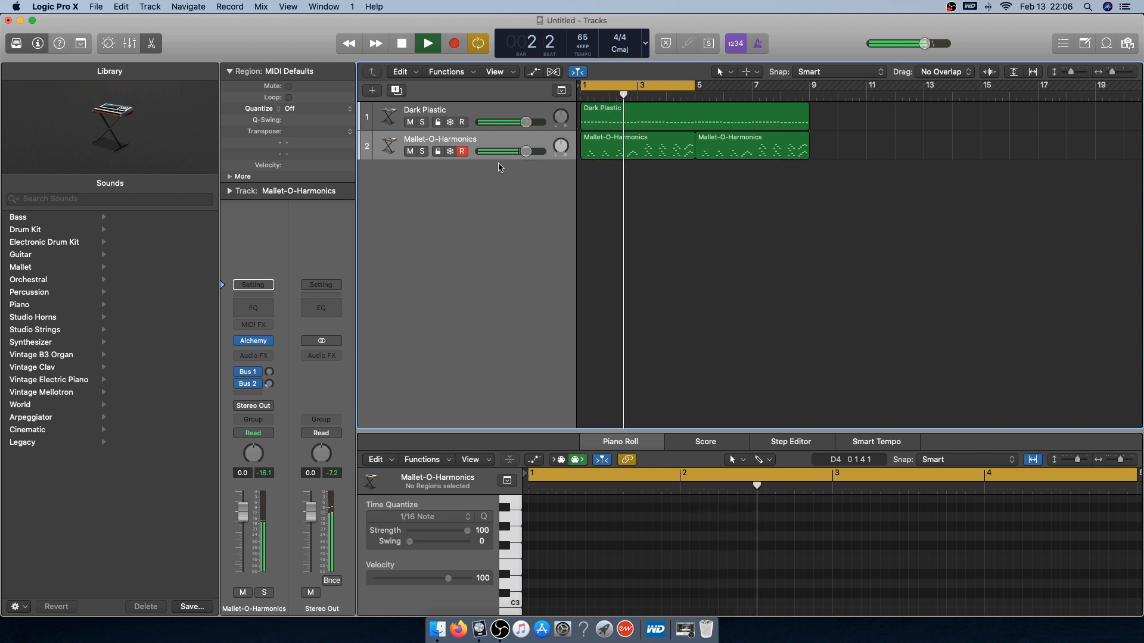
Create a third track with the Mallet-O-Harmonics instrument and filter its Alchemy presets to the Strings category
{"action": "double_click", "coordinate": [572, 269]}
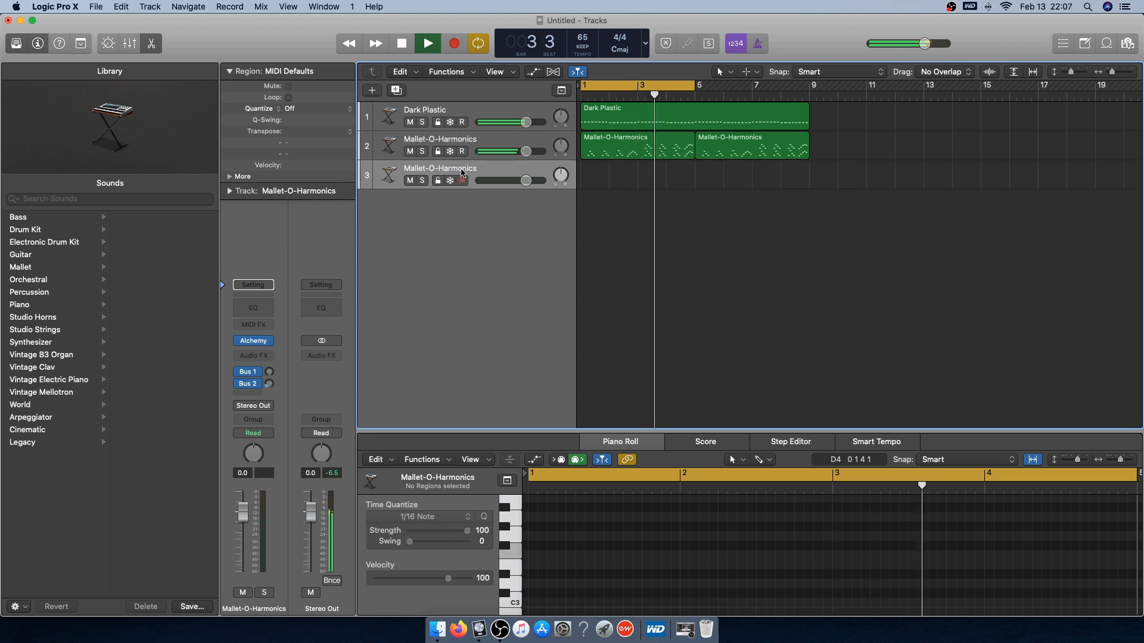
{"action": "left_click", "coordinate": [253, 341]}
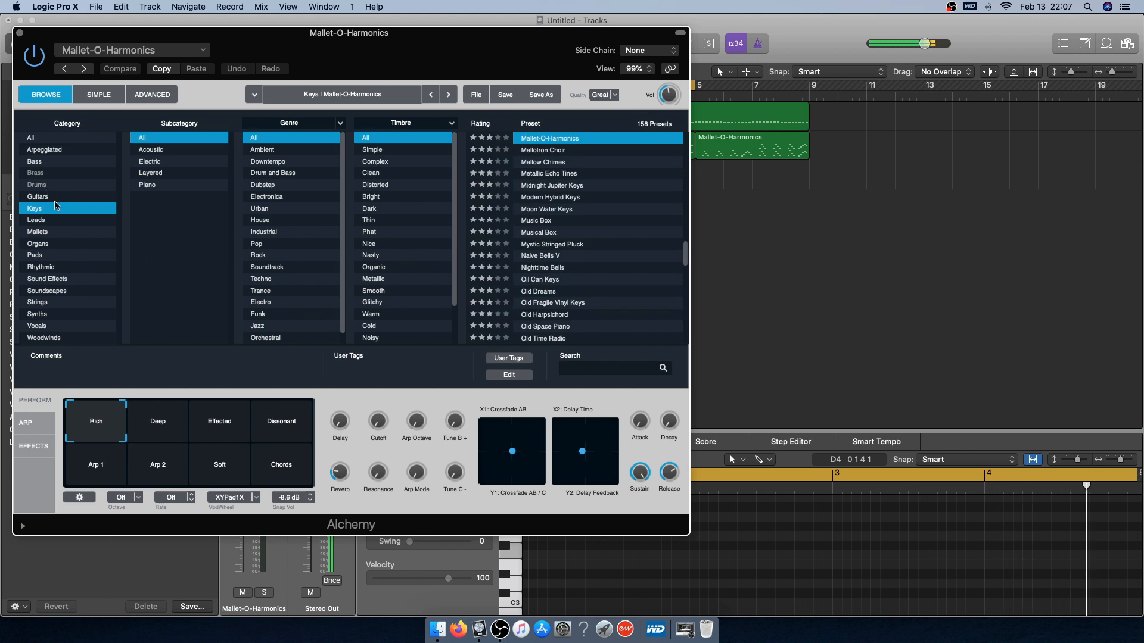
{"action": "left_click", "coordinate": [37, 138]}
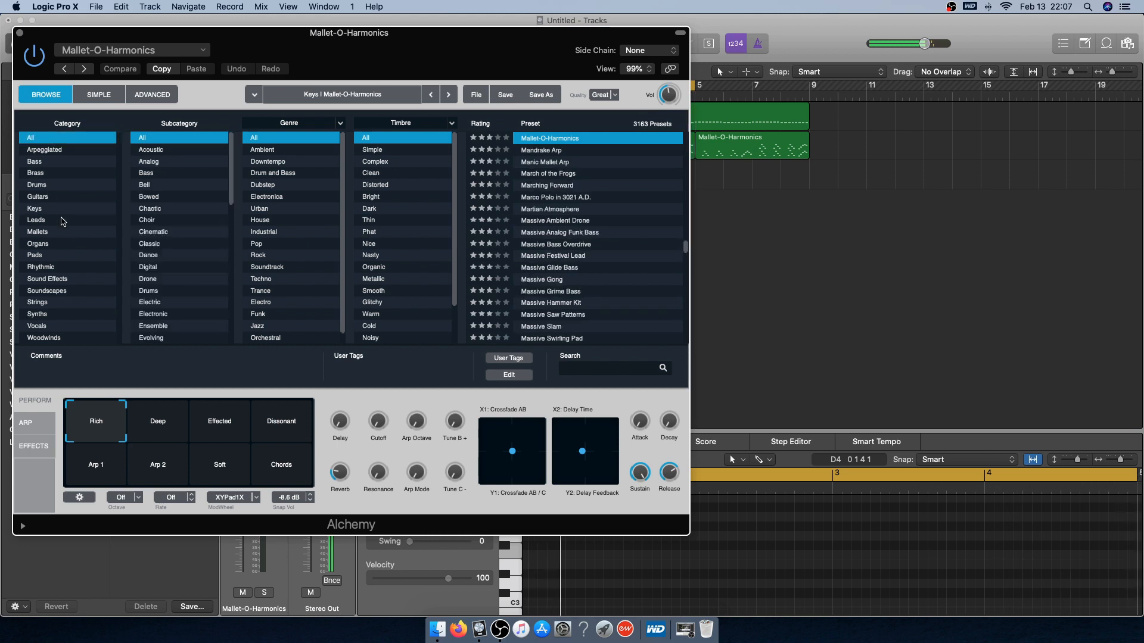
{"action": "left_click", "coordinate": [71, 303]}
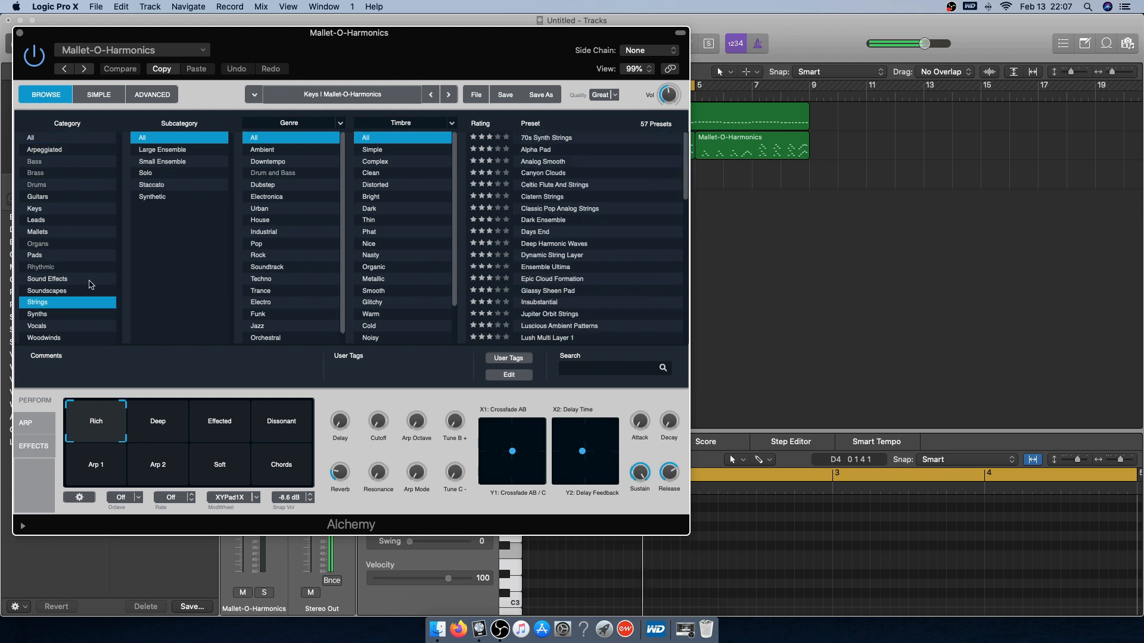
Audition string presets such as Celtic Flute And Strings, Canyon Clouds, Cistern Strings, Dark Ensemble, Analog Smooth and Deep Harmonic Waves
{"action": "left_click", "coordinate": [554, 185]}
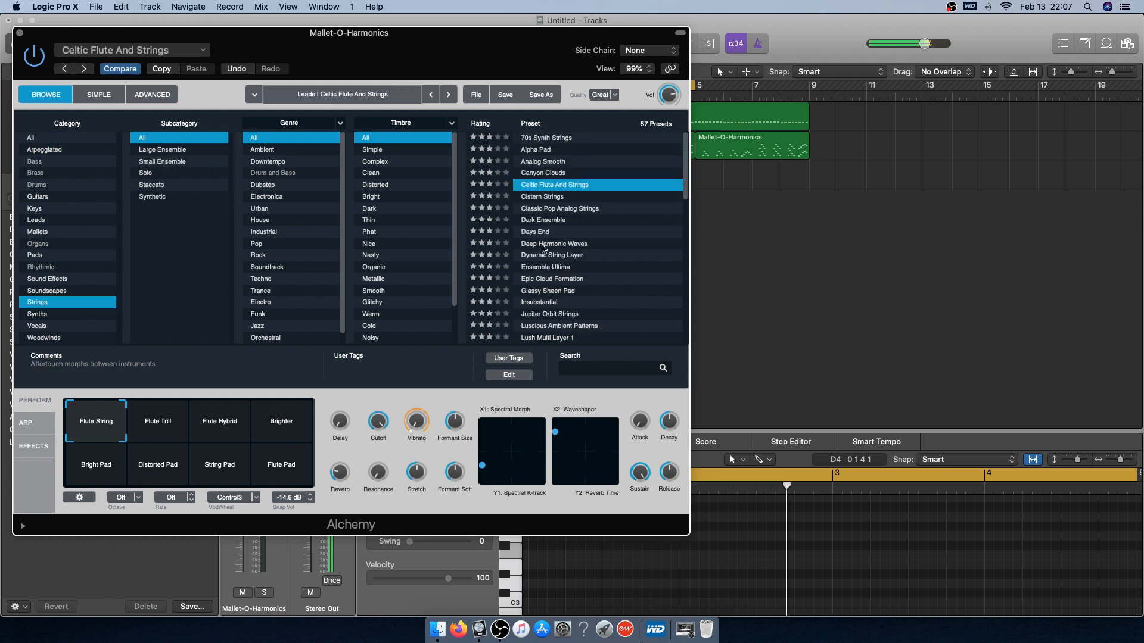
{"action": "left_click", "coordinate": [546, 174]}
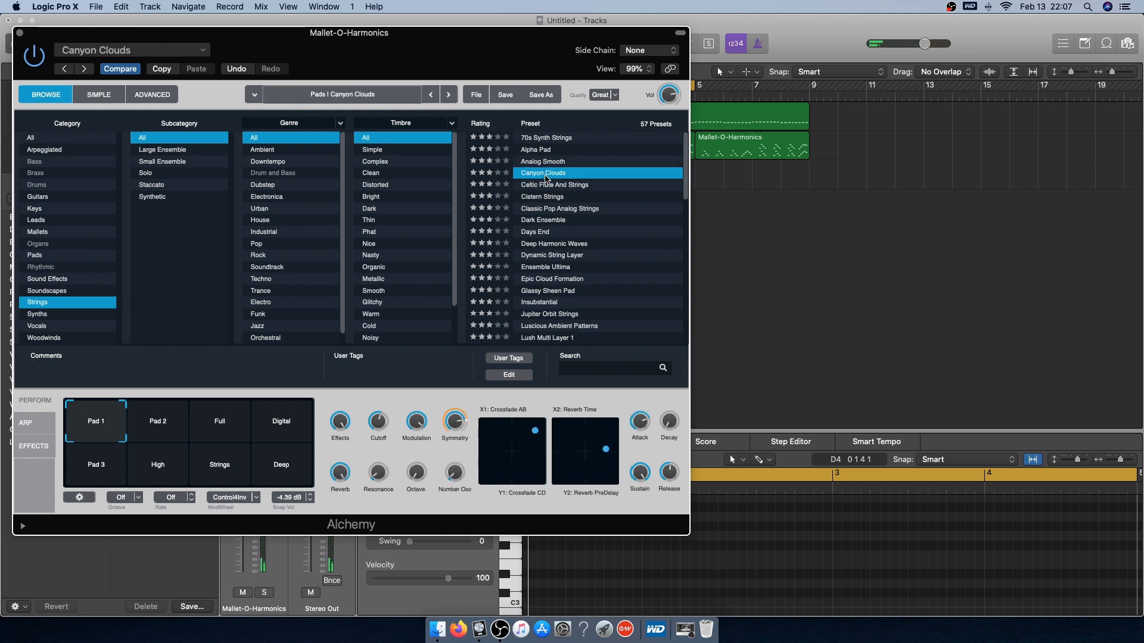
{"action": "left_click", "coordinate": [544, 198]}
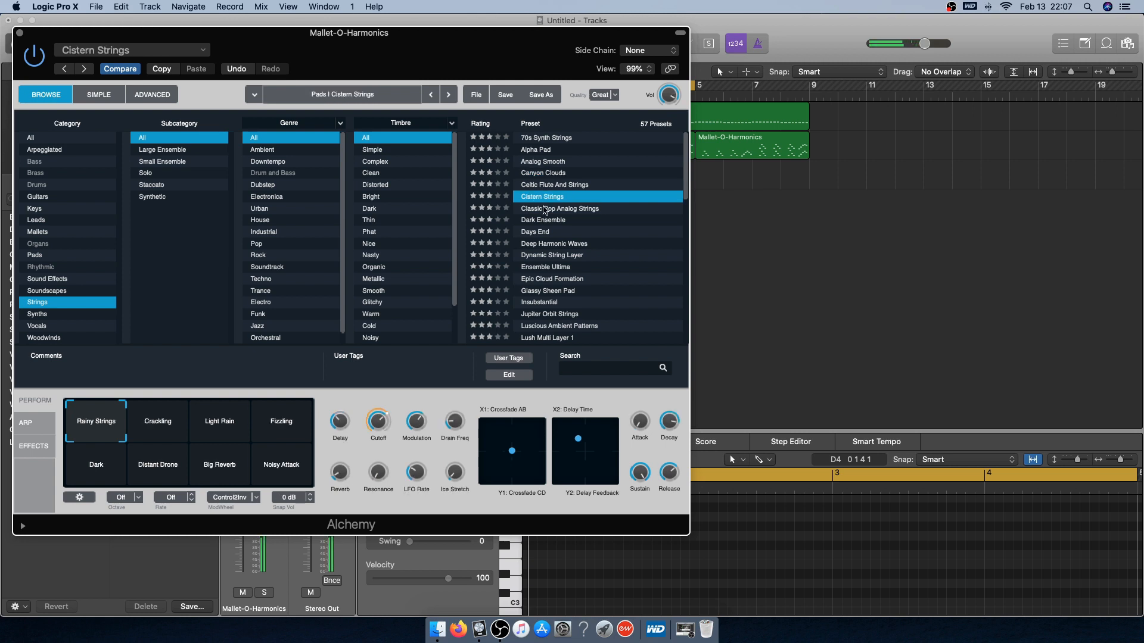
{"action": "left_click", "coordinate": [544, 210]}
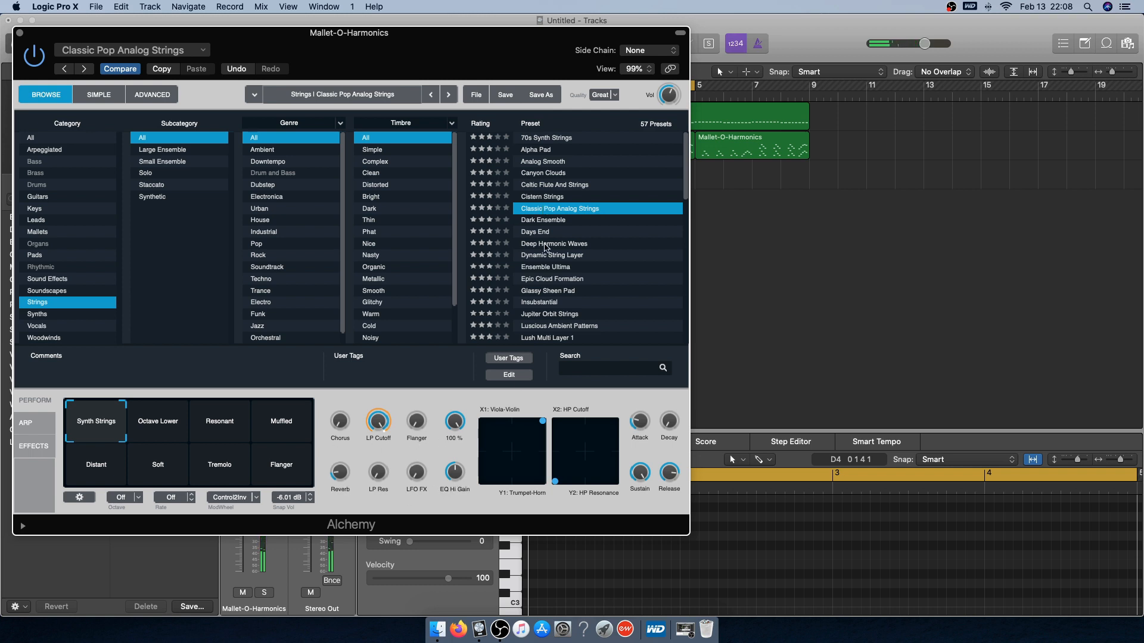
{"action": "left_click", "coordinate": [547, 222]}
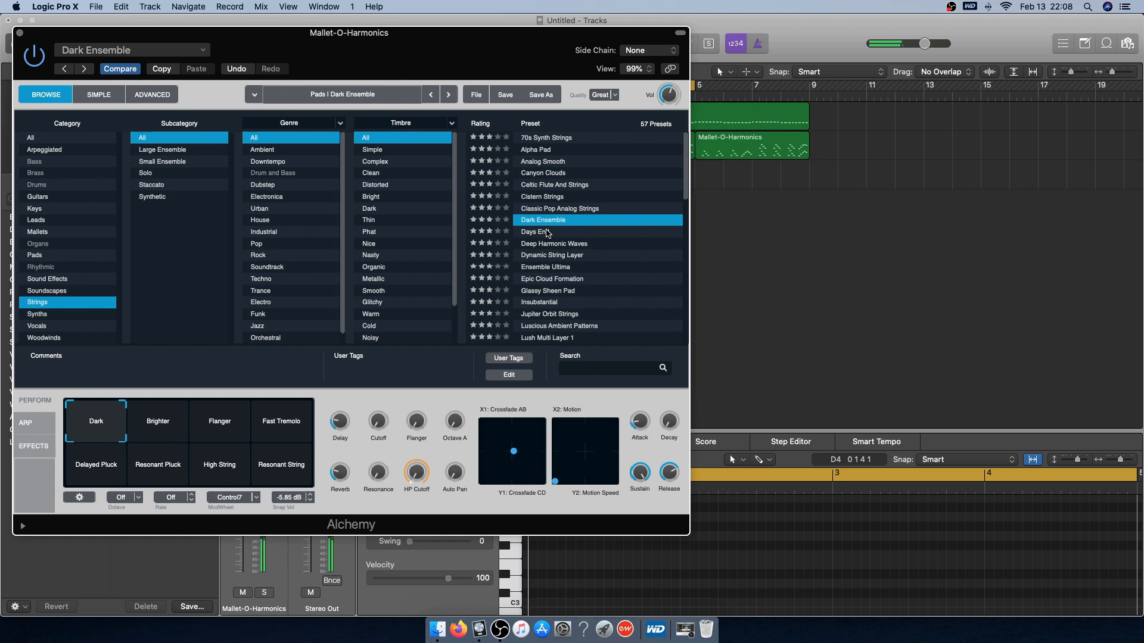
{"action": "left_click", "coordinate": [552, 163]}
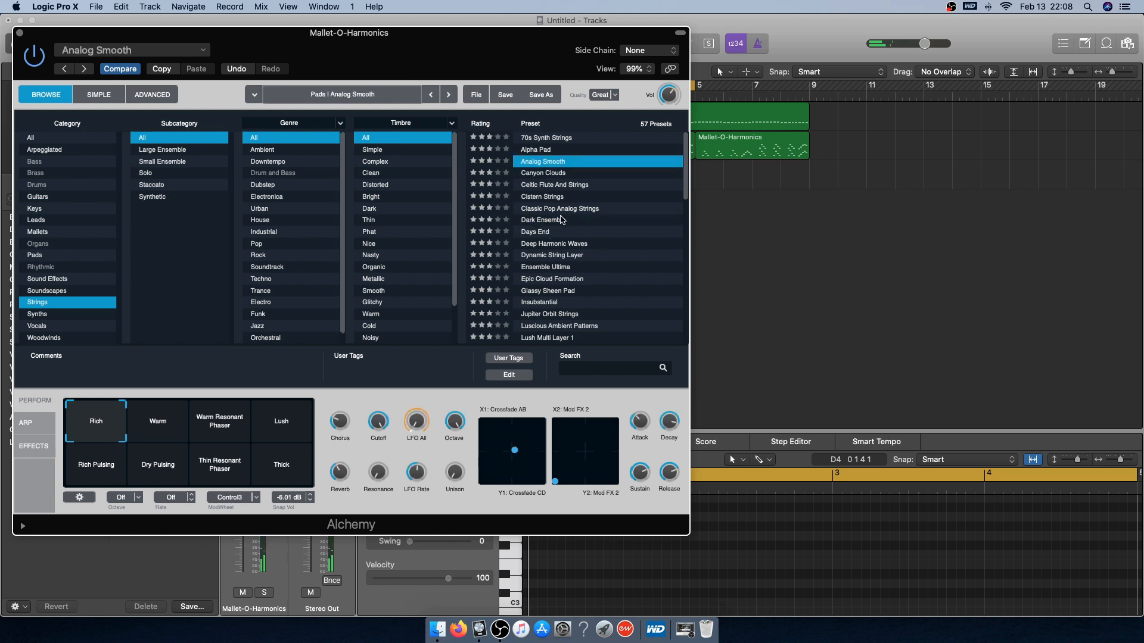
{"action": "left_click", "coordinate": [550, 245]}
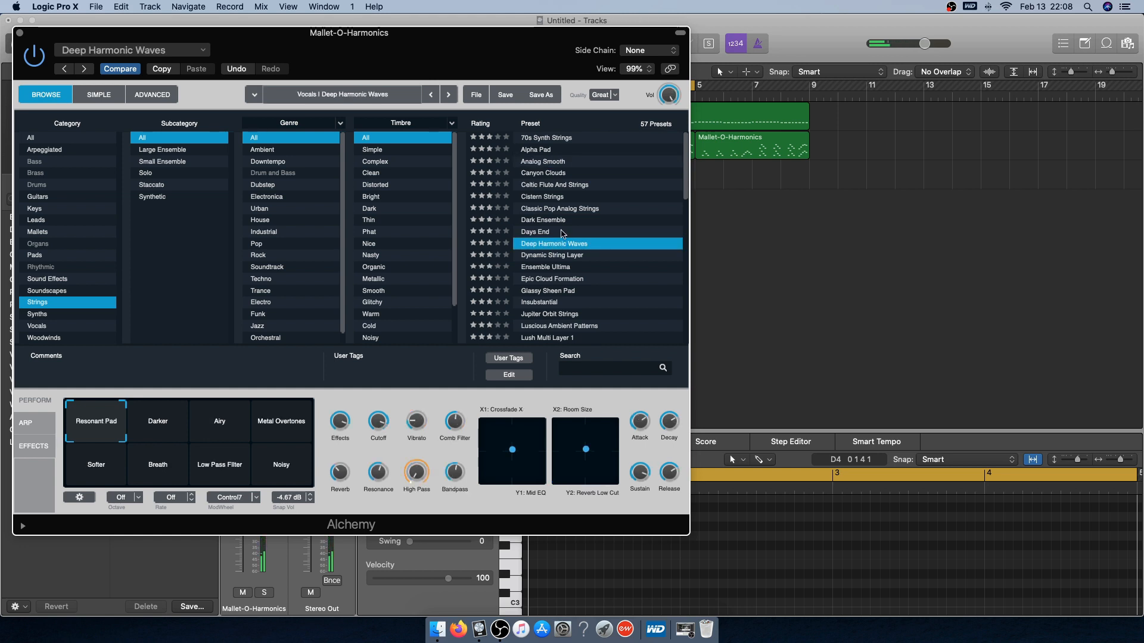
Load the Classic Pop Analog Strings preset, reduce its Sustain and Release to about 41% Release, and try it over the loop
{"action": "left_click", "coordinate": [562, 210]}
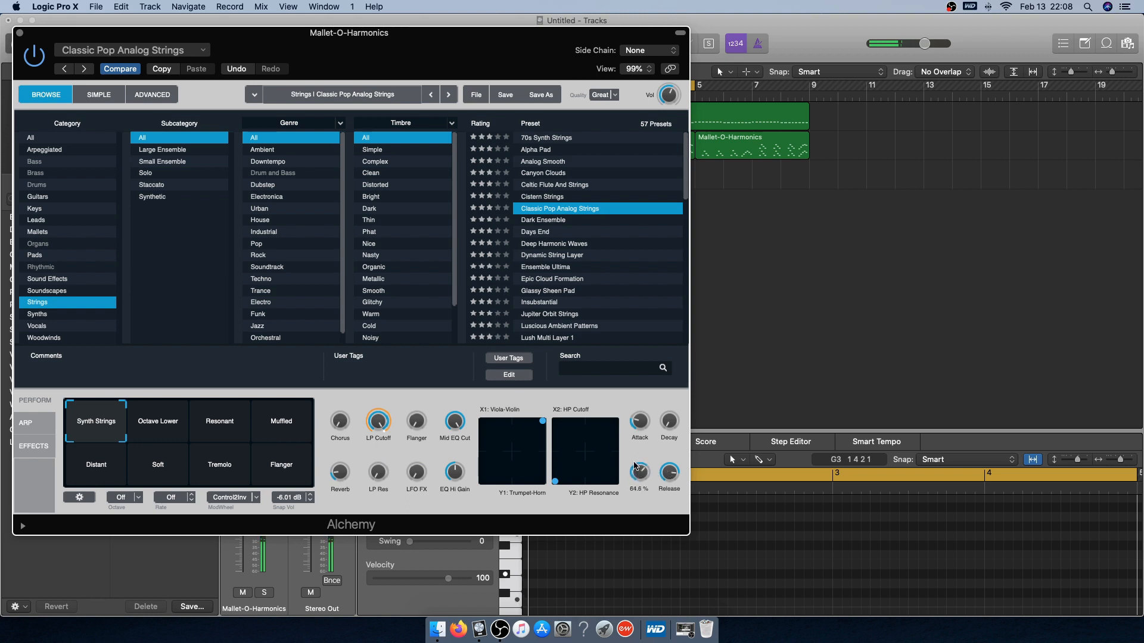
{"action": "left_click_drag", "start_coordinate": [640, 478], "coordinate": [666, 513]}
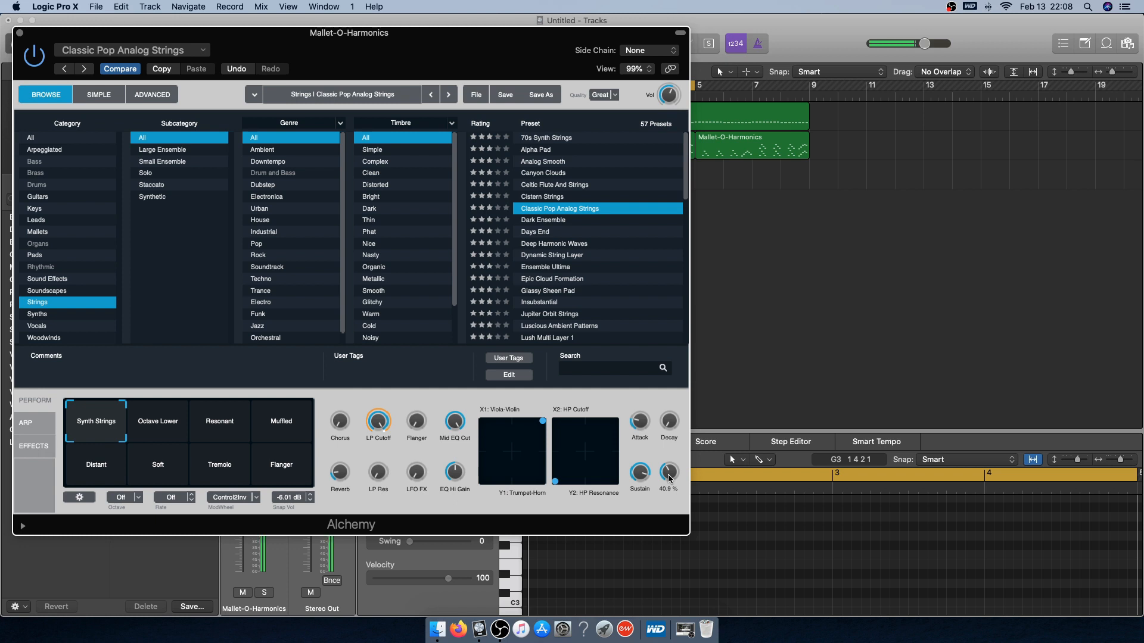
{"action": "left_click", "coordinate": [817, 322]}
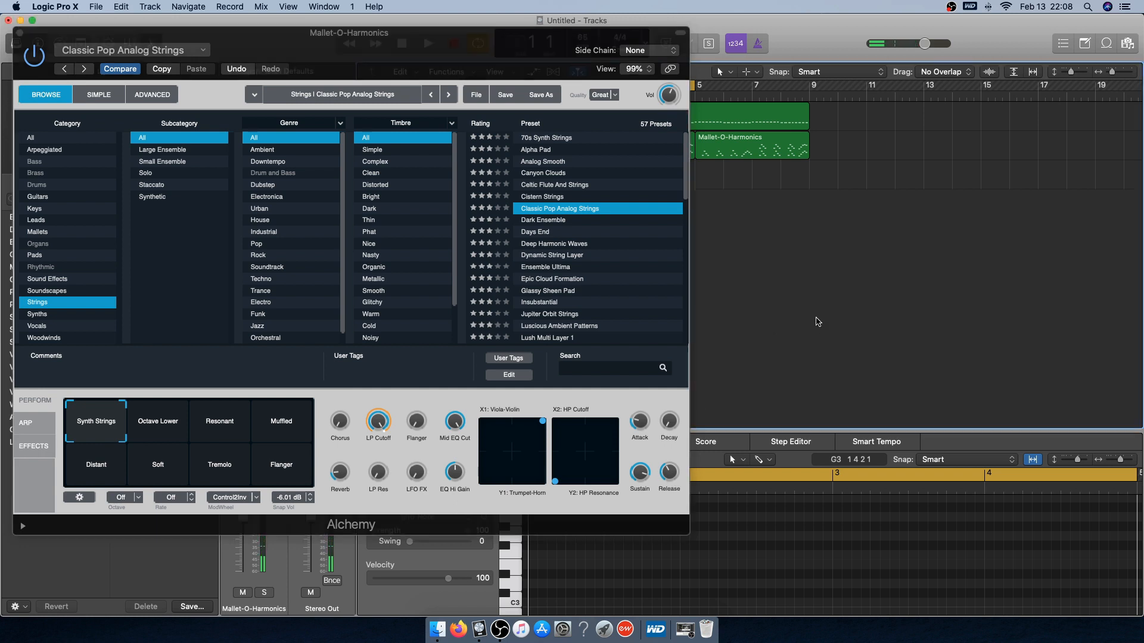
{"action": "key", "text": "space"}
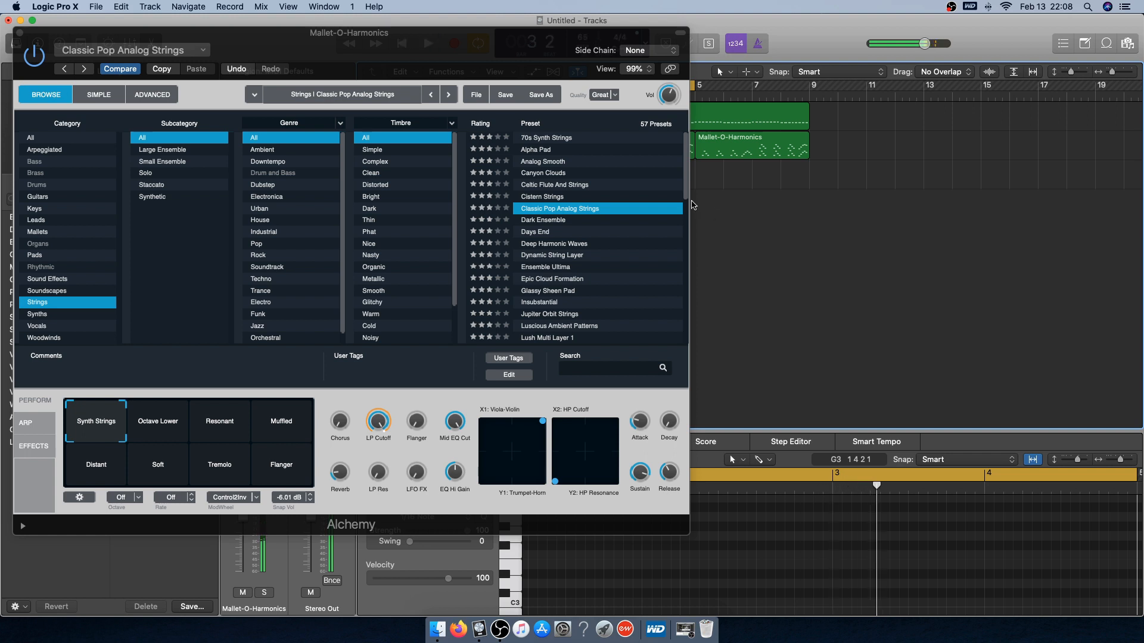
Load the Celtic Flute And Strings preset and record a four-bar part on the third track from bar 1
{"action": "left_click", "coordinate": [557, 185]}
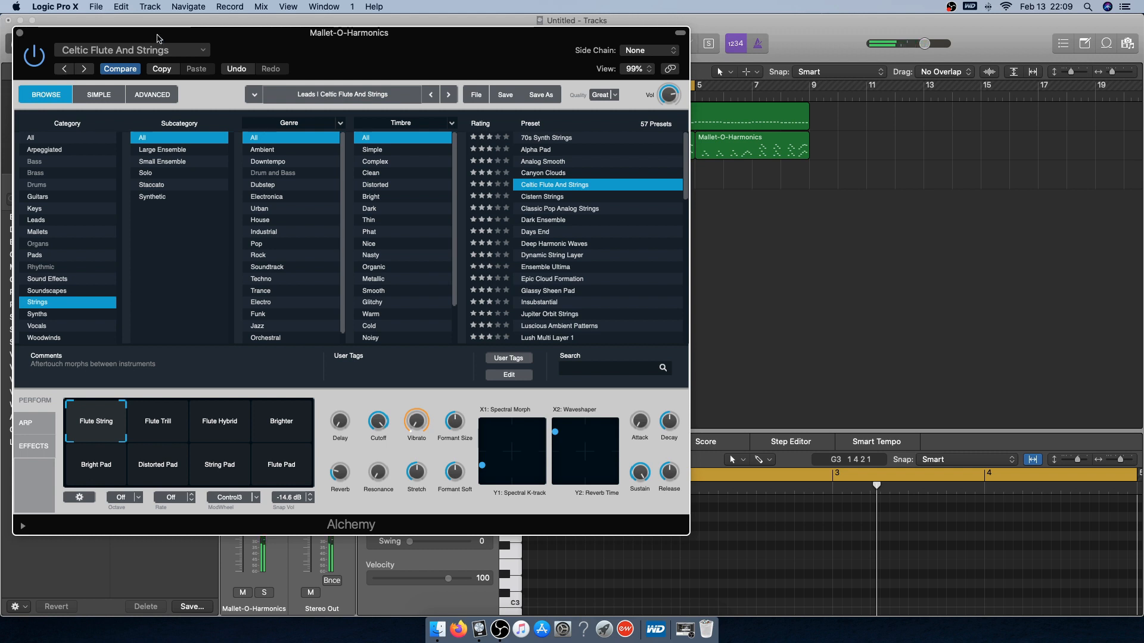
{"action": "key", "text": "r"}
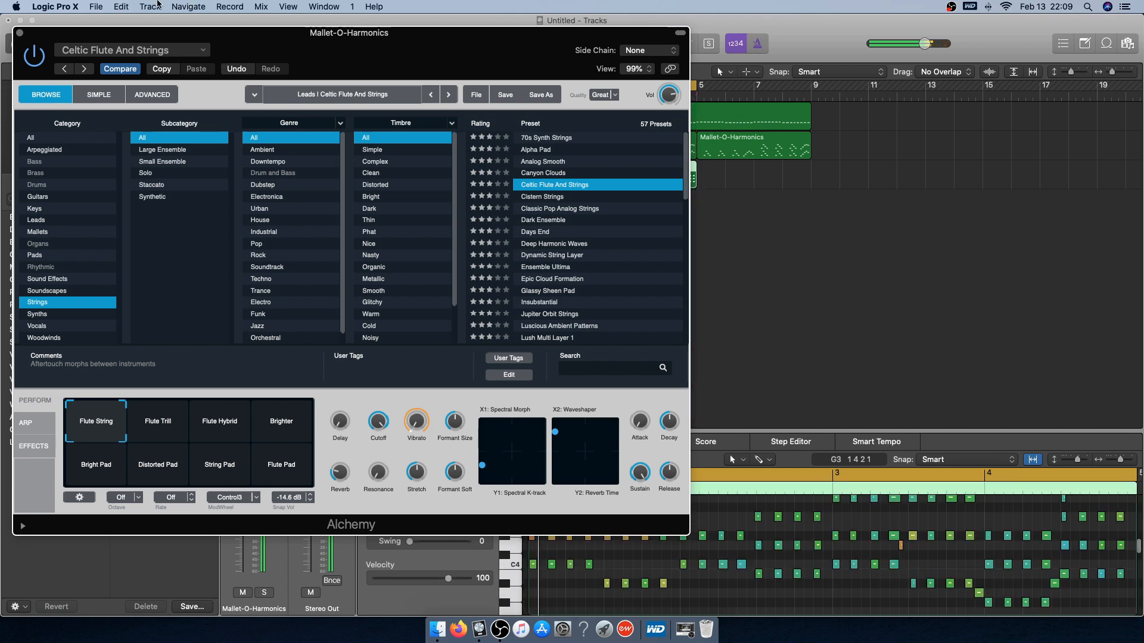
{"action": "left_click", "coordinate": [18, 34]}
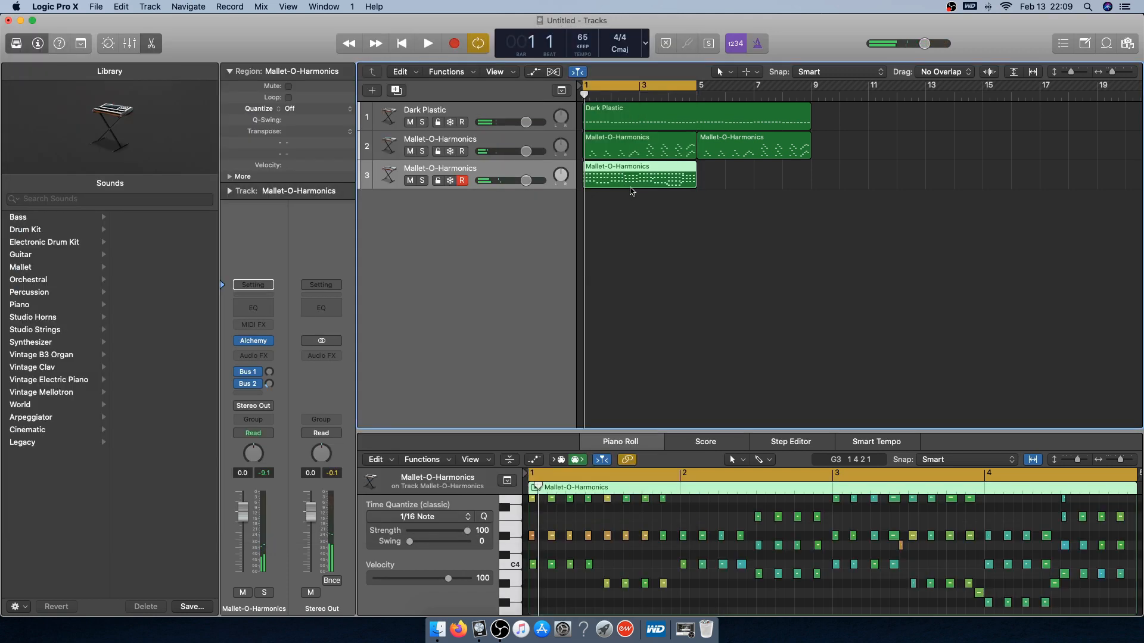
Rename the third track as Flute/Strings
{"action": "double_click", "coordinate": [457, 169]}
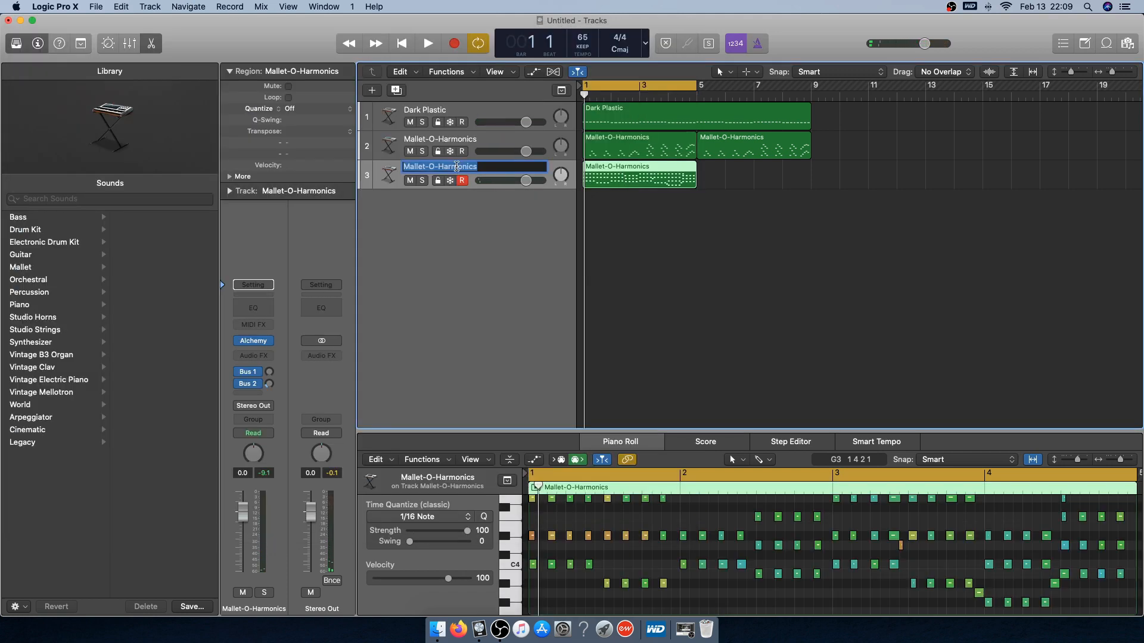
{"action": "type", "text": "Flute/Strings"}
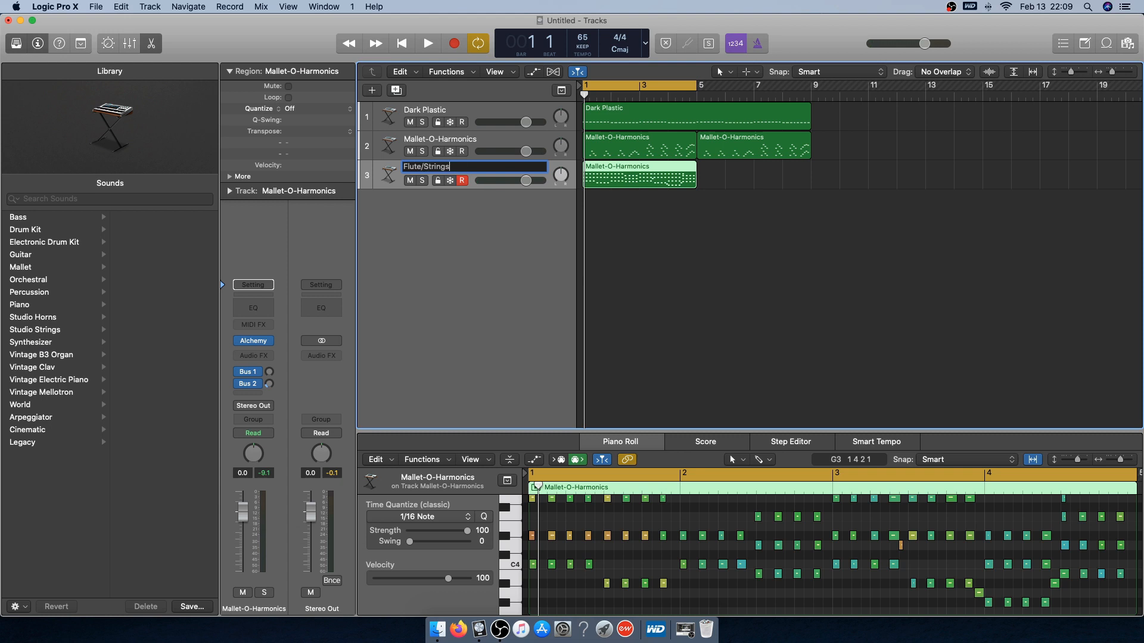
{"action": "key", "text": "Return"}
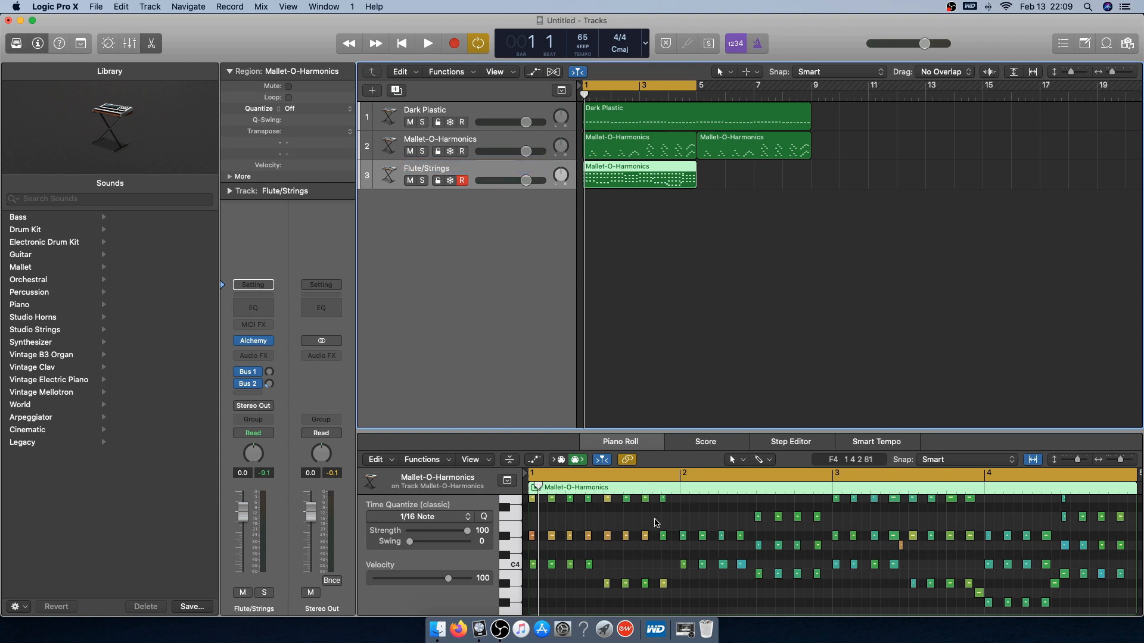
Select all notes in the Flute/Strings track's region and quantize them to 1/16 notes at strength 100
{"action": "right_click", "coordinate": [659, 476]}
{"action": "left_click", "coordinate": [697, 525]}
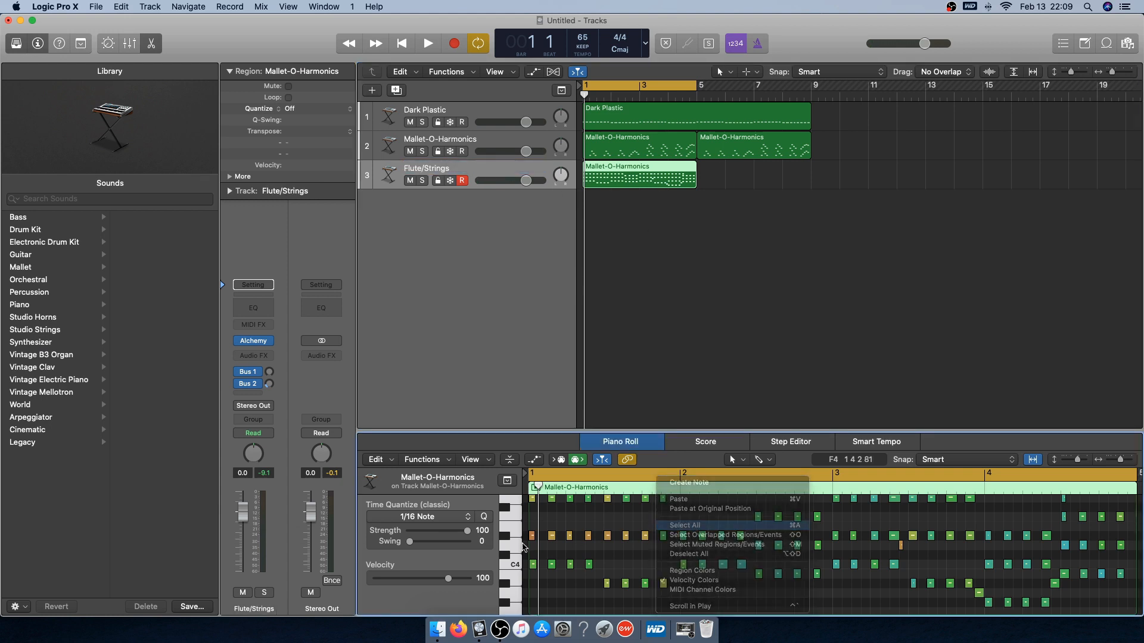
{"action": "left_click", "coordinate": [487, 517]}
{"action": "scroll", "coordinate": [890, 565], "scroll_direction": "up", "scroll_amount": 2}
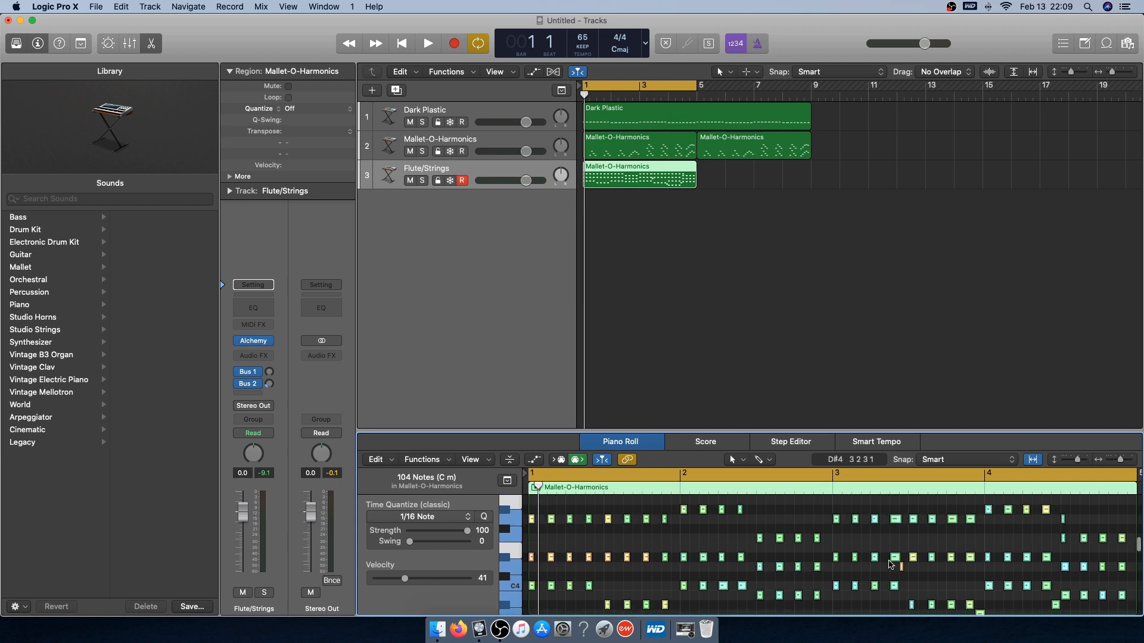
{"action": "scroll", "coordinate": [891, 565], "scroll_direction": "down", "scroll_amount": 3}
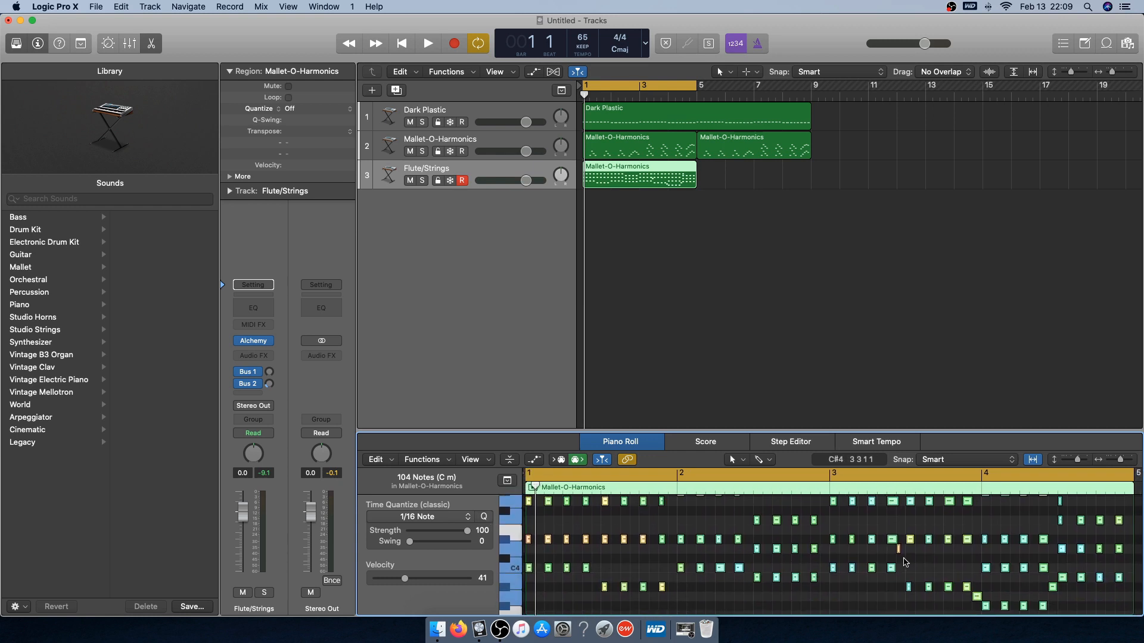
{"action": "left_click", "coordinate": [905, 562]}
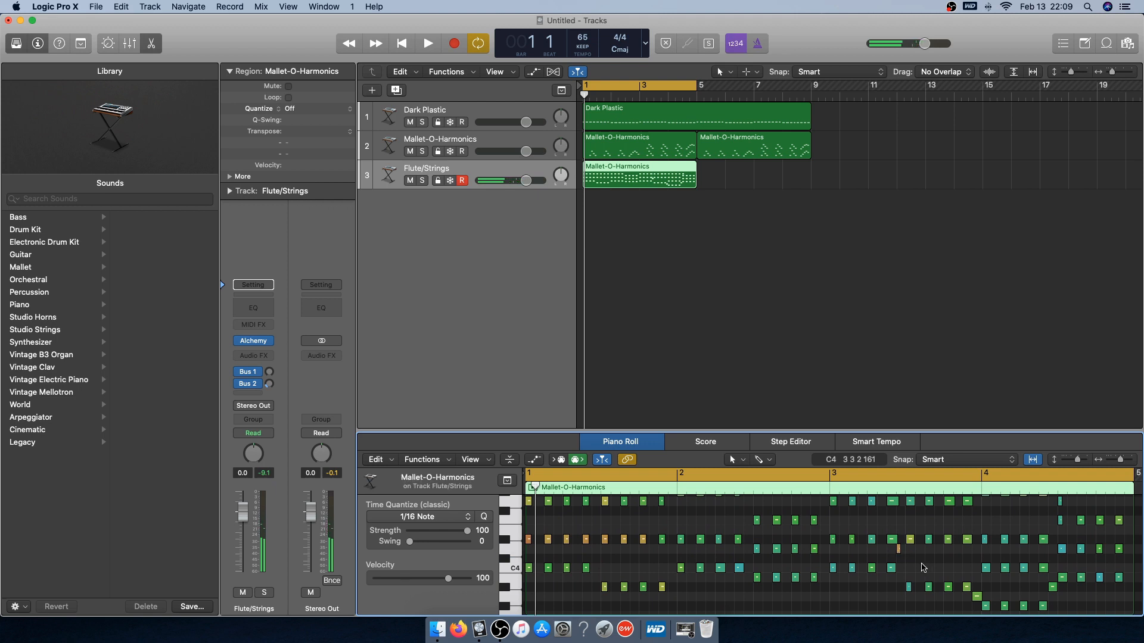
Play the loop from bar 1 and lower the volume of all three tracks, setting Flute/Strings to -4.7 dB
{"action": "scroll", "coordinate": [923, 567], "scroll_direction": "left", "scroll_amount": 1}
{"action": "key", "text": "Return"}
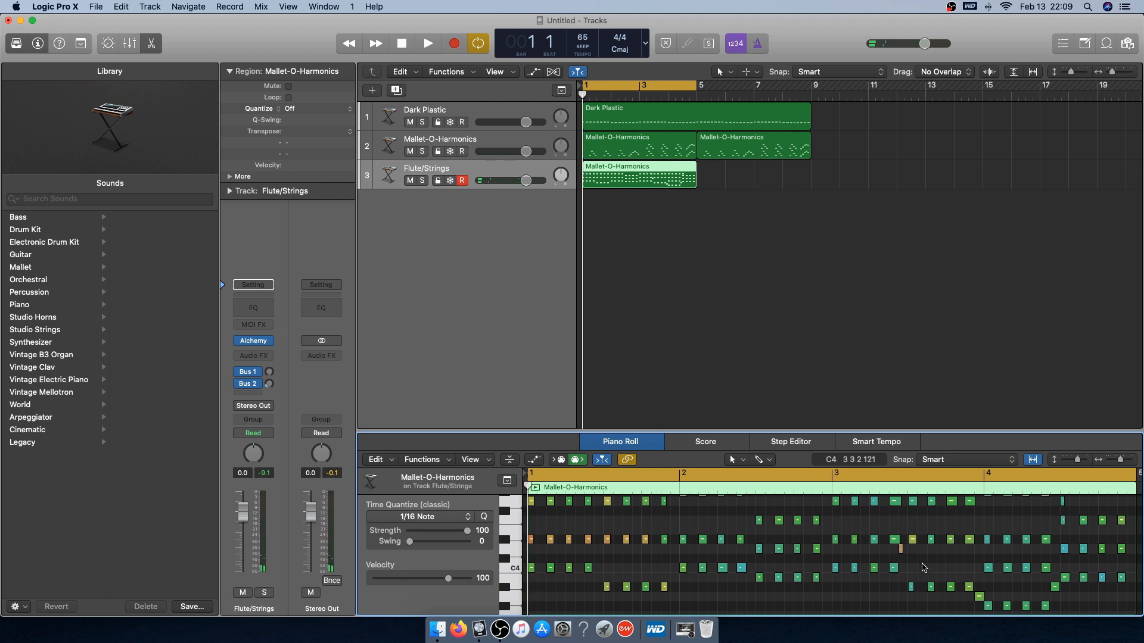
{"action": "scroll", "coordinate": [893, 558], "scroll_direction": "up", "scroll_amount": 2}
{"action": "left_click_drag", "start_coordinate": [525, 180], "coordinate": [516, 183]}
{"action": "key", "text": "space"}
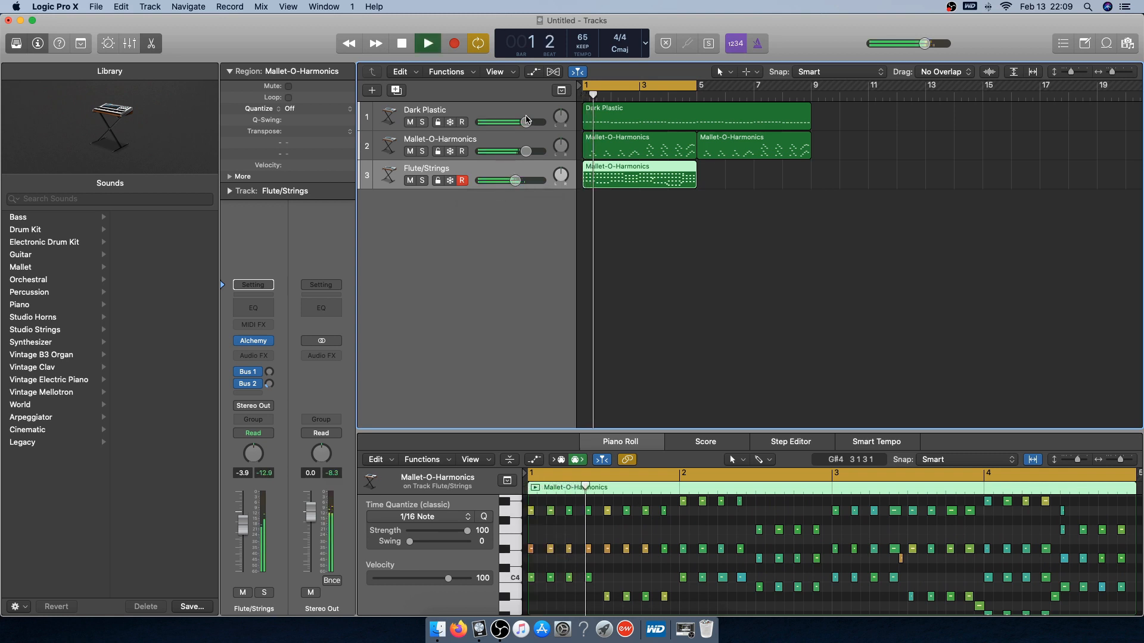
{"action": "left_click_drag", "start_coordinate": [526, 153], "coordinate": [519, 153]}
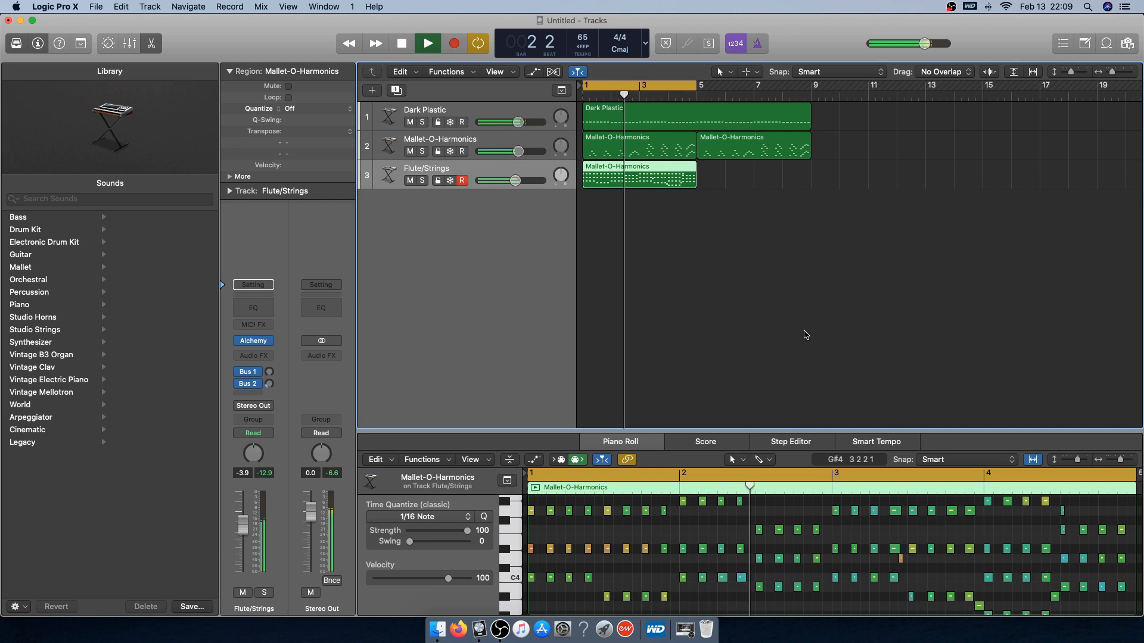
{"action": "left_click_drag", "start_coordinate": [516, 180], "coordinate": [512, 181]}
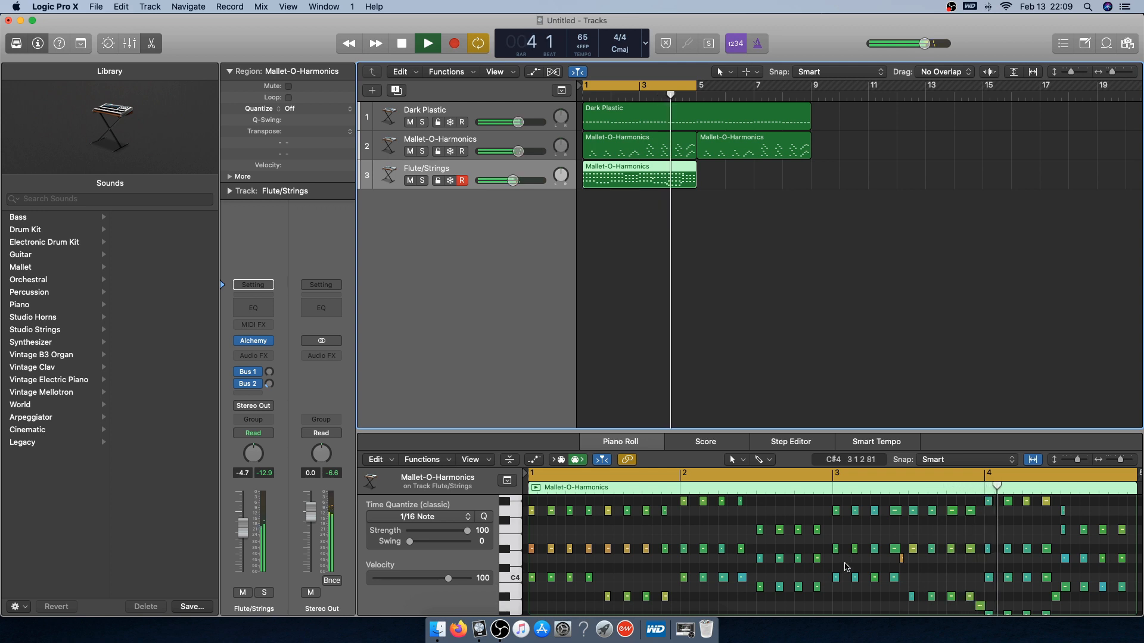
Examine the notes in the last bars of the Flute/Strings part during playback, and stop the playback
{"action": "scroll", "coordinate": [848, 566], "scroll_direction": "right", "scroll_amount": 5}
{"action": "scroll", "coordinate": [847, 567], "scroll_direction": "down", "scroll_amount": 3}
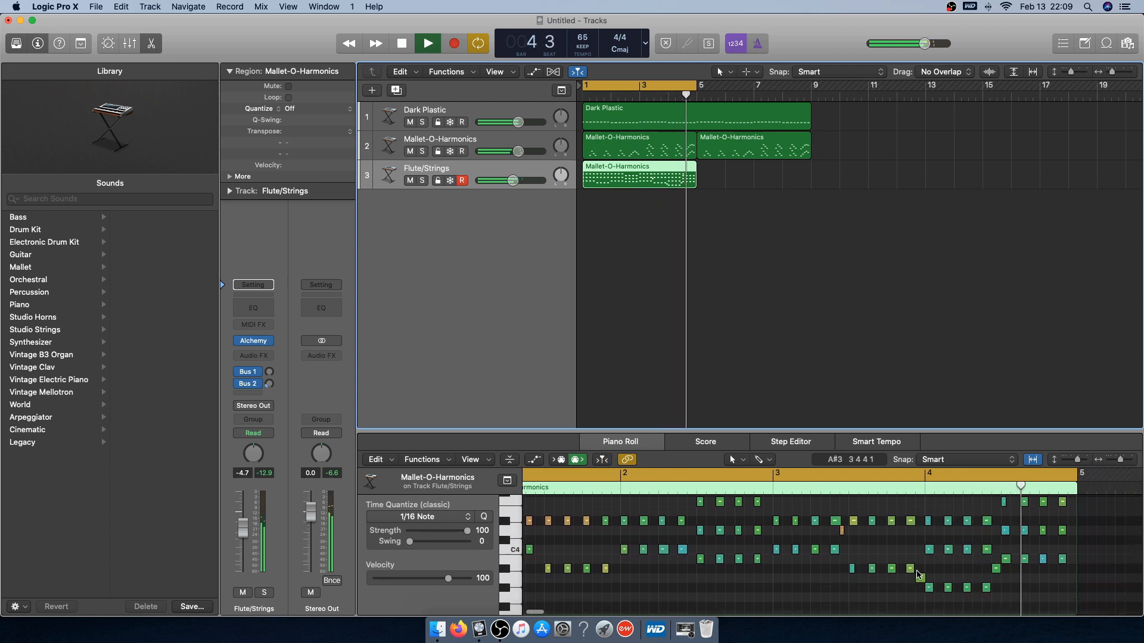
{"action": "left_click", "coordinate": [941, 573]}
{"action": "key", "text": "space"}
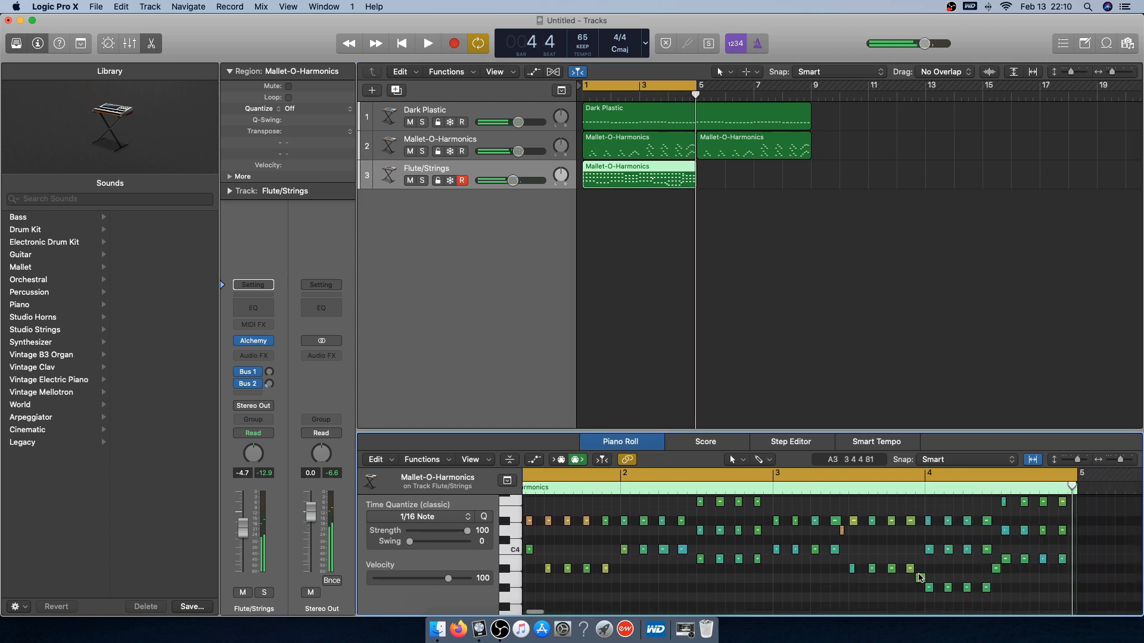
Delete the stray notes around bar 4 in the Flute/Strings part and play the section back
{"action": "left_click", "coordinate": [921, 579]}
{"action": "key", "text": "Delete"}
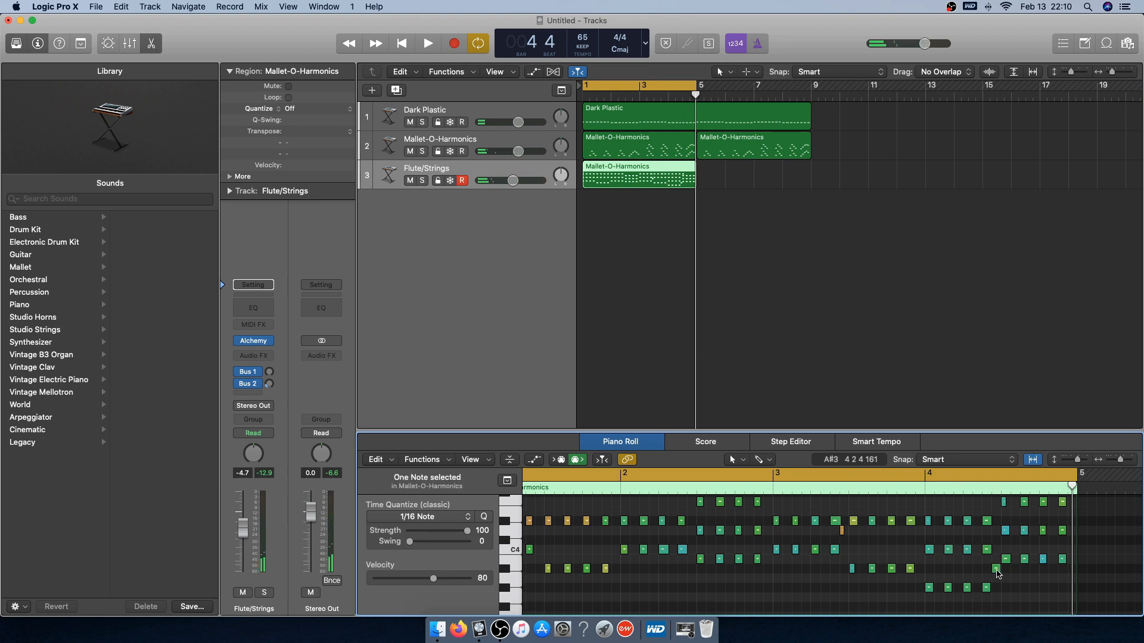
{"action": "key", "text": "Delete"}
{"action": "double_click", "coordinate": [774, 492]}
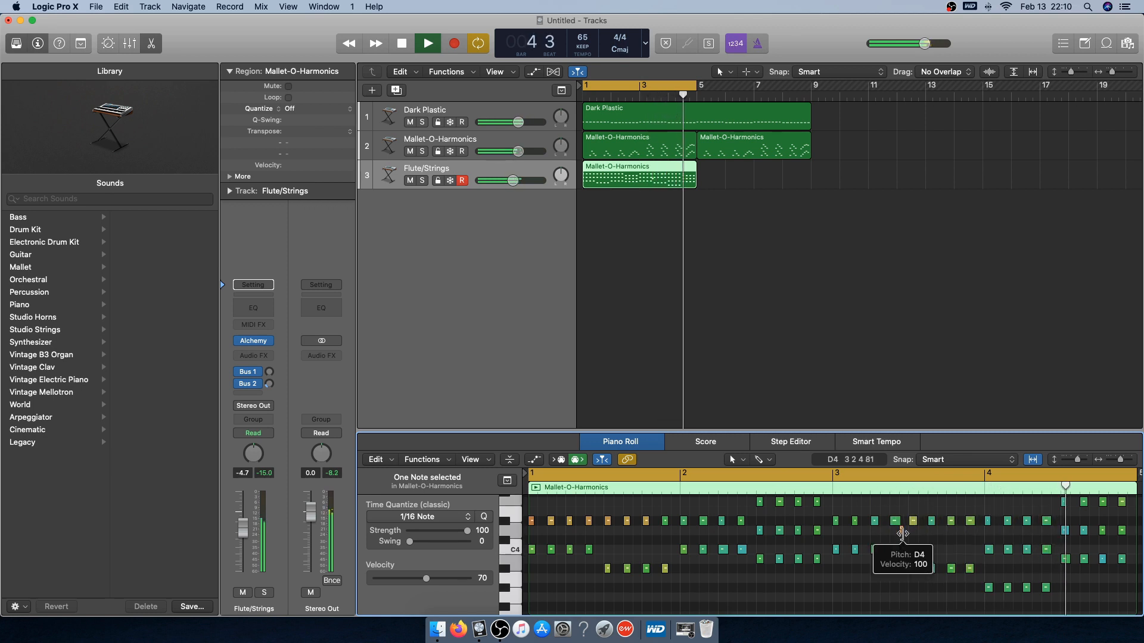
{"action": "scroll", "coordinate": [903, 533], "scroll_direction": "up", "scroll_amount": 3}
{"action": "key", "text": "space"}
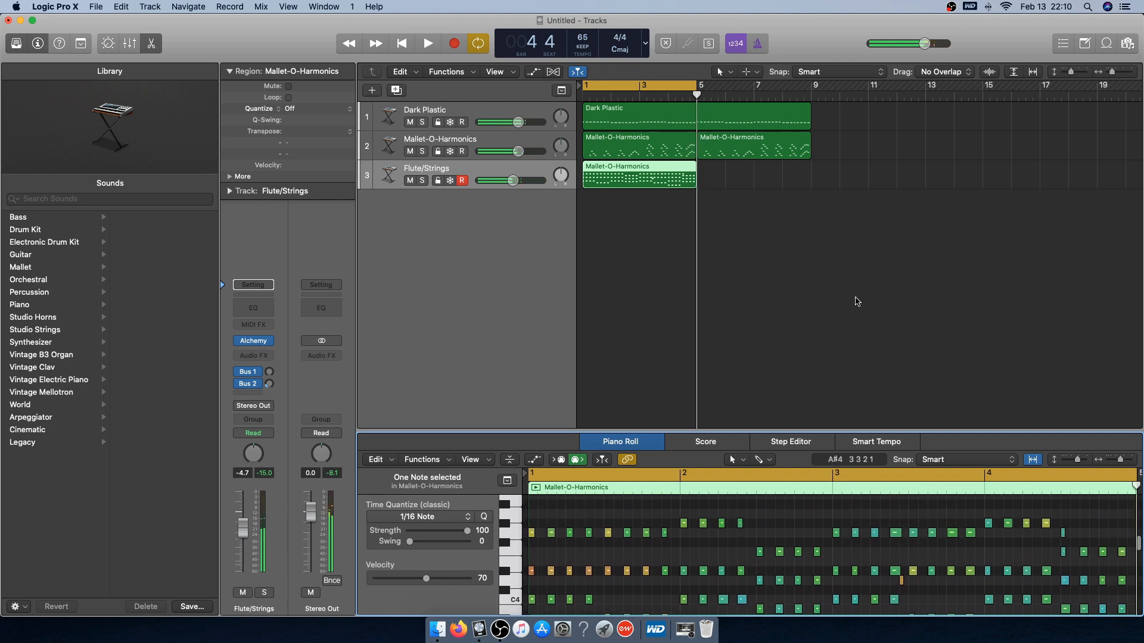
Duplicate the Flute/Strings region so the copy starts at bar 5
{"action": "left_click", "coordinate": [855, 301]}
{"action": "left_click", "coordinate": [651, 182]}
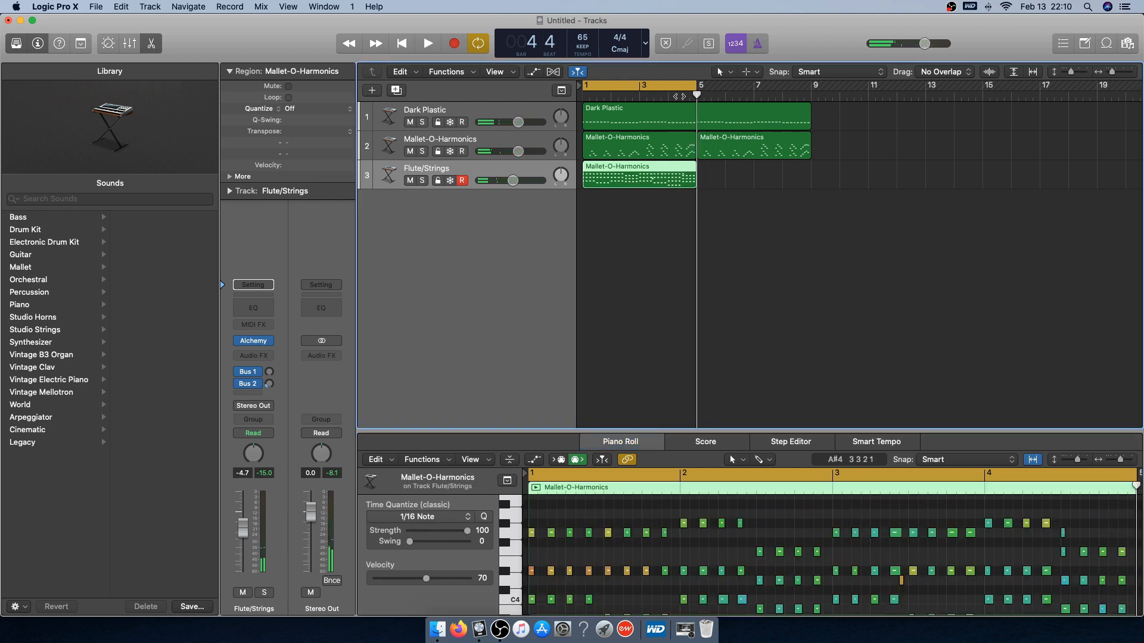
{"action": "key", "text": "super+c"}
{"action": "key", "text": "super+v"}
{"action": "left_click", "coordinate": [688, 240]}
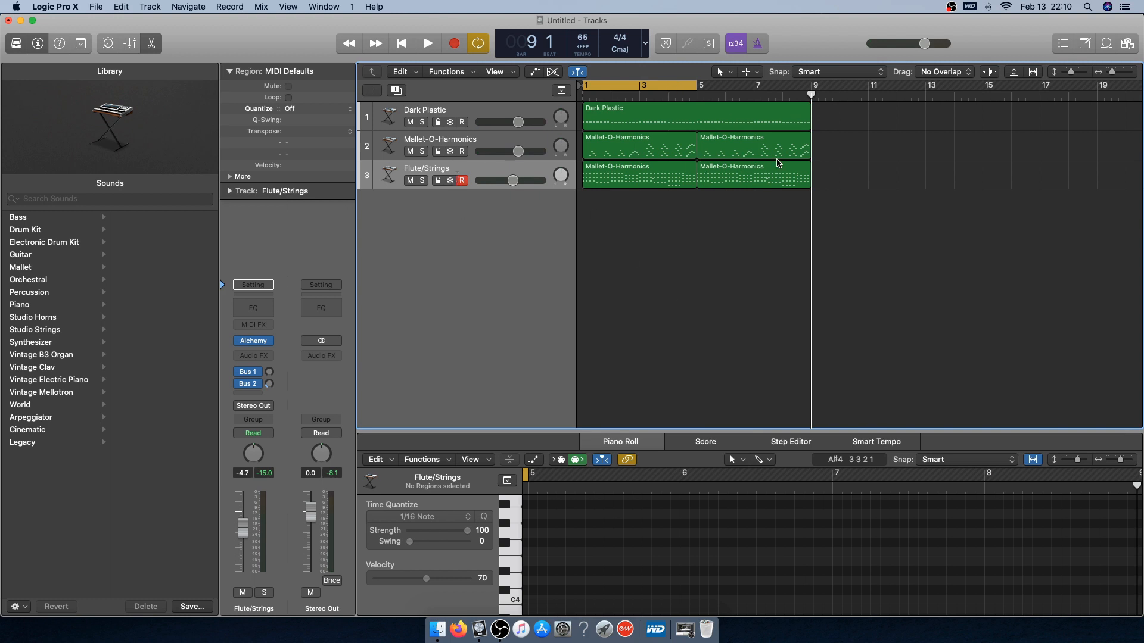
Rename the first track as Synth Bass and the second track as Mallet
{"action": "double_click", "coordinate": [436, 113]}
{"action": "type", "text": "Synth Bass"}
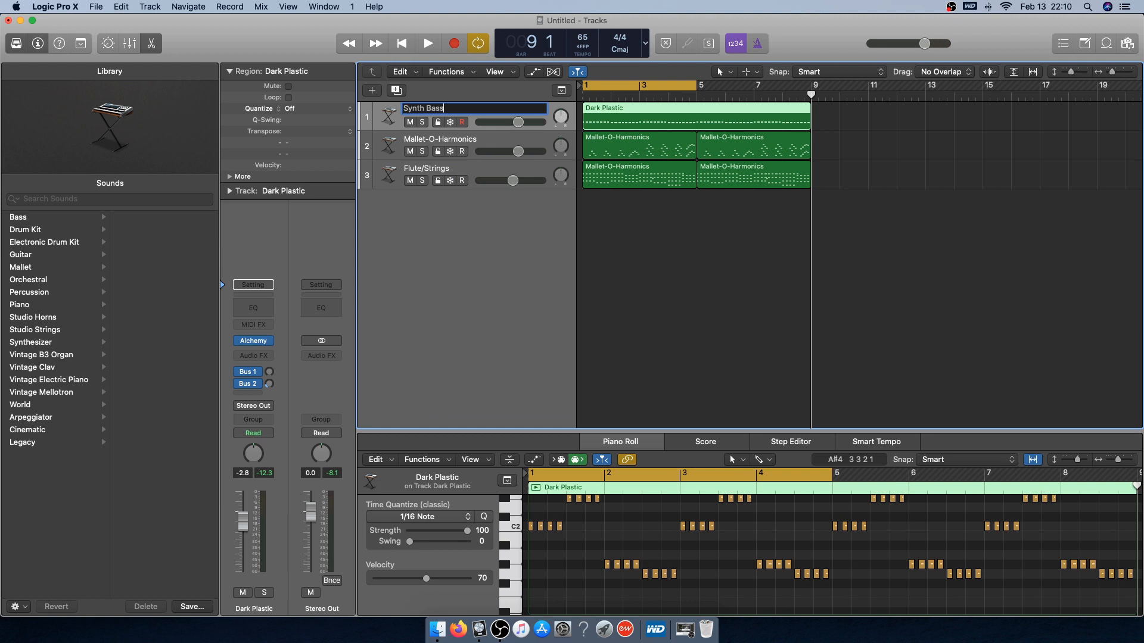
{"action": "key", "text": "Tab"}
{"action": "type", "text": "Ma"}
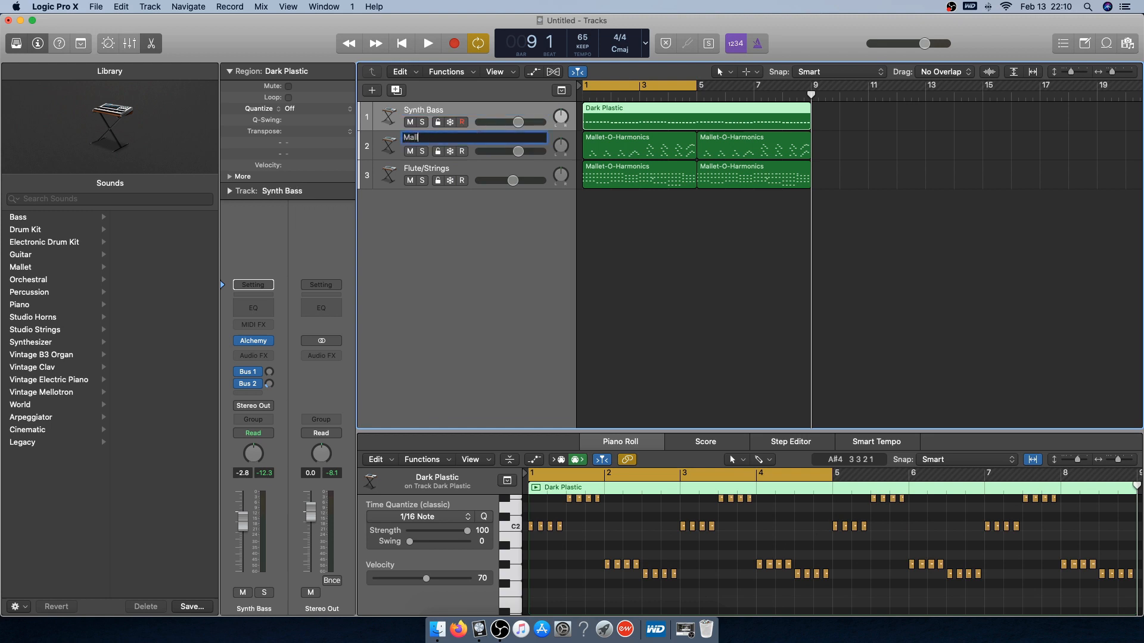
{"action": "key", "text": "Tab"}
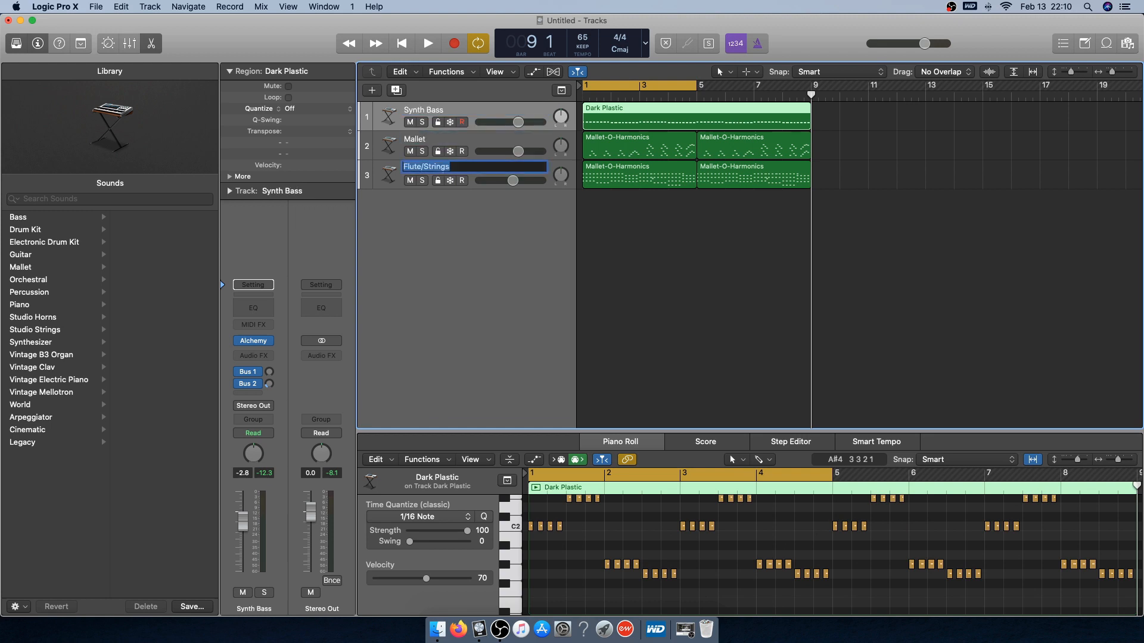
{"action": "key", "text": "shift+Tab"}
{"action": "left_click", "coordinate": [672, 220]}
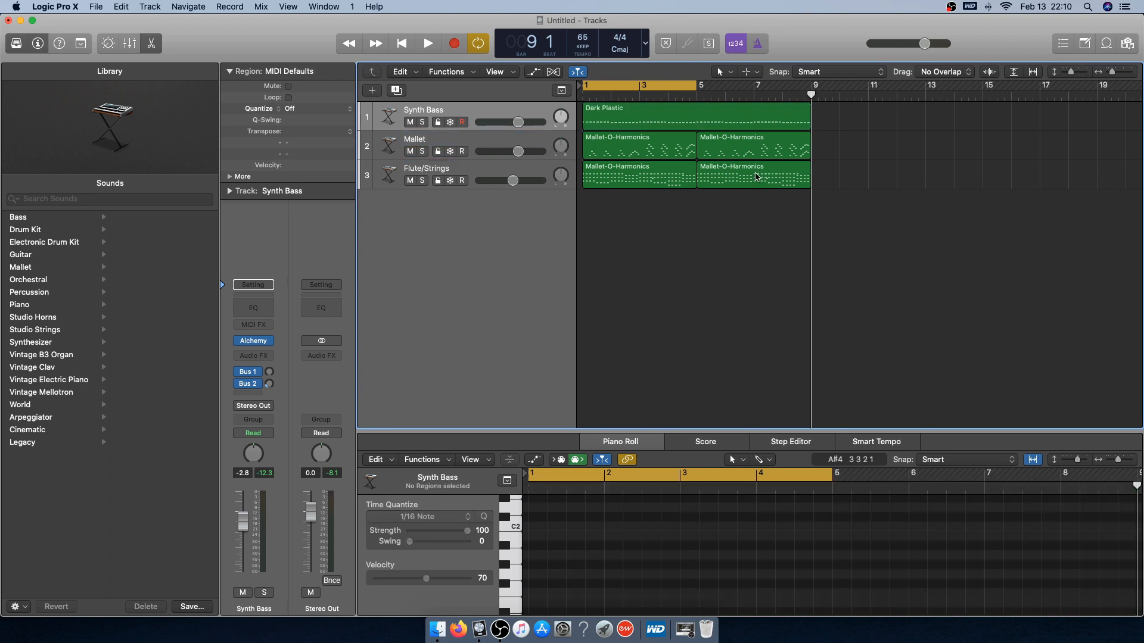
{"action": "left_click", "coordinate": [673, 185]}
{"action": "left_click", "coordinate": [731, 184]}
{"action": "left_click", "coordinate": [666, 186]}
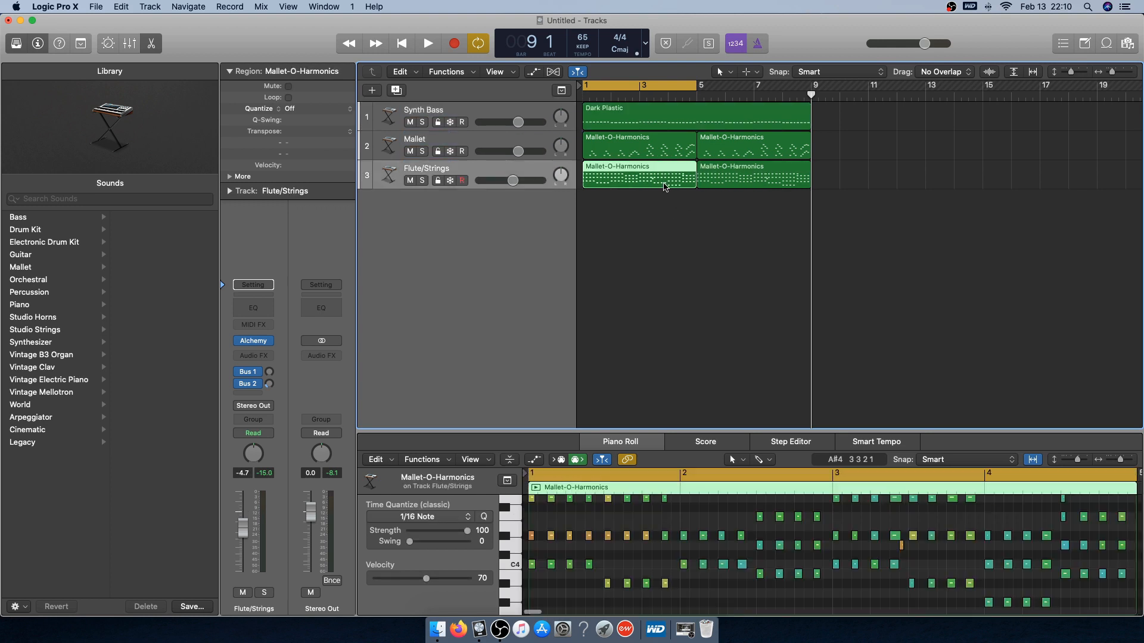
{"action": "left_click", "coordinate": [713, 183]}
{"action": "left_click", "coordinate": [666, 183]}
{"action": "left_click", "coordinate": [629, 206]}
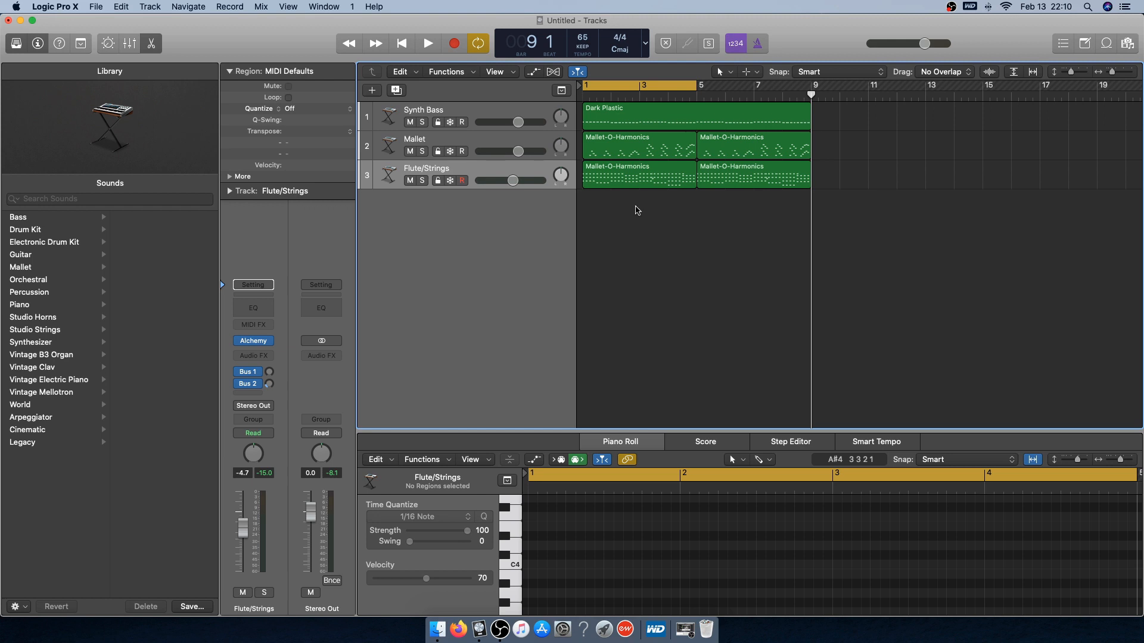
Select all regions on the three tracks and name them after their tracks
{"action": "key", "text": "super+a"}
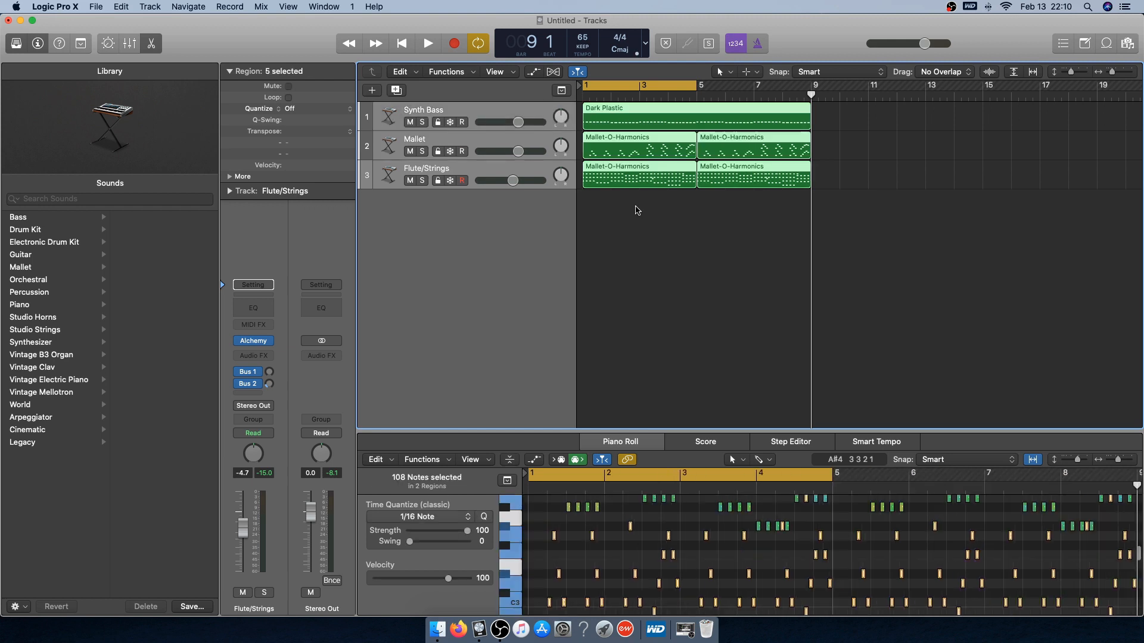
{"action": "right_click", "coordinate": [653, 179]}
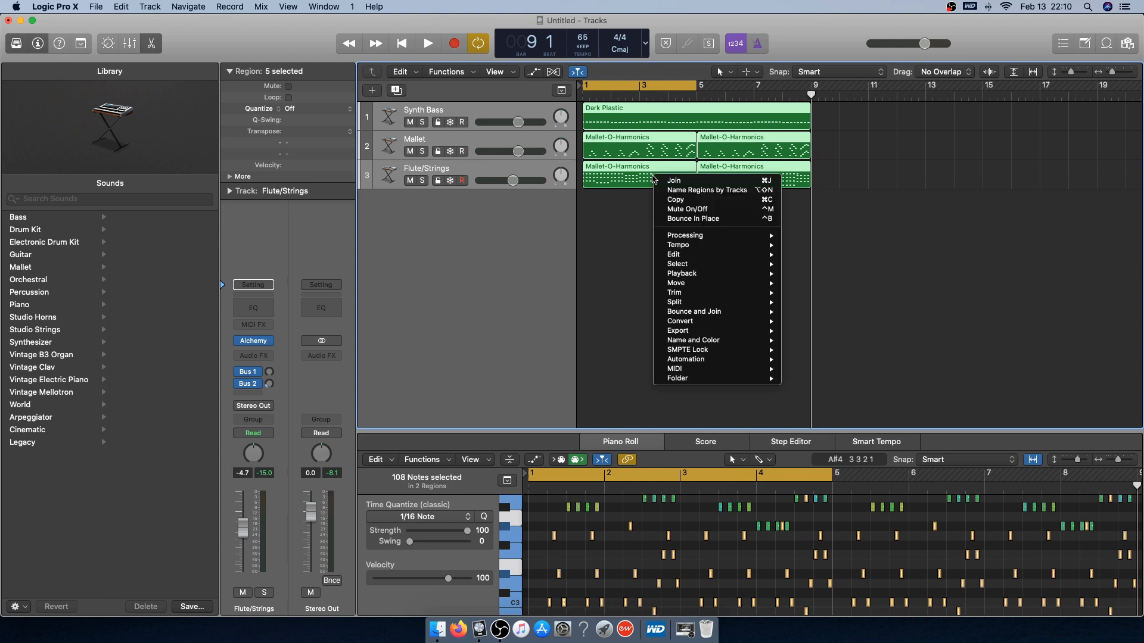
{"action": "mouse_move", "coordinate": [697, 341]}
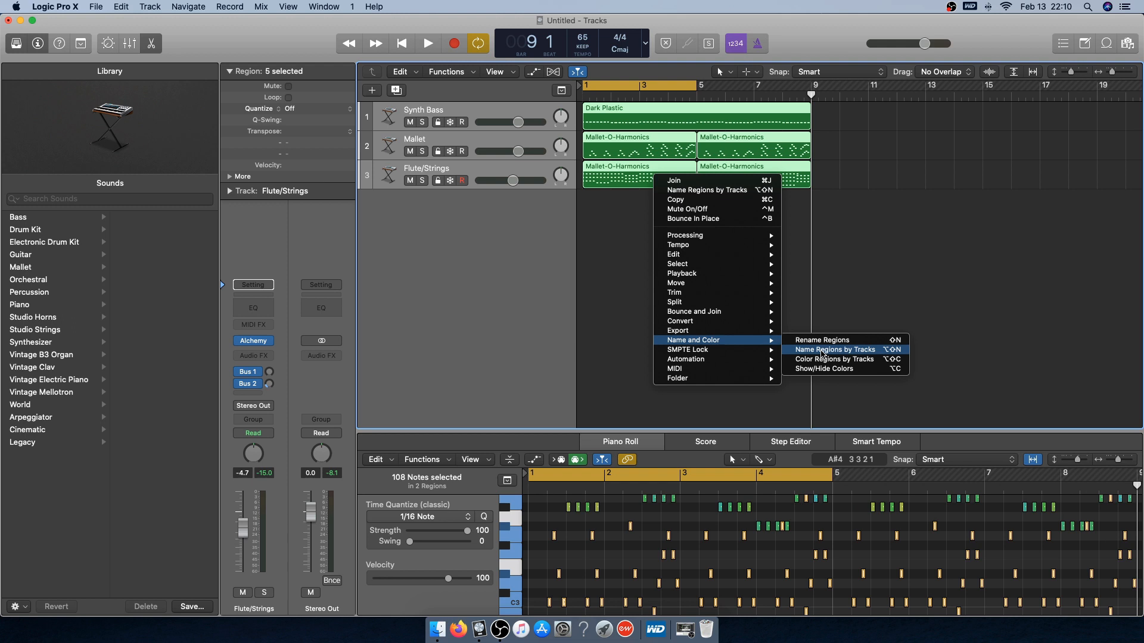
{"action": "left_click", "coordinate": [822, 353]}
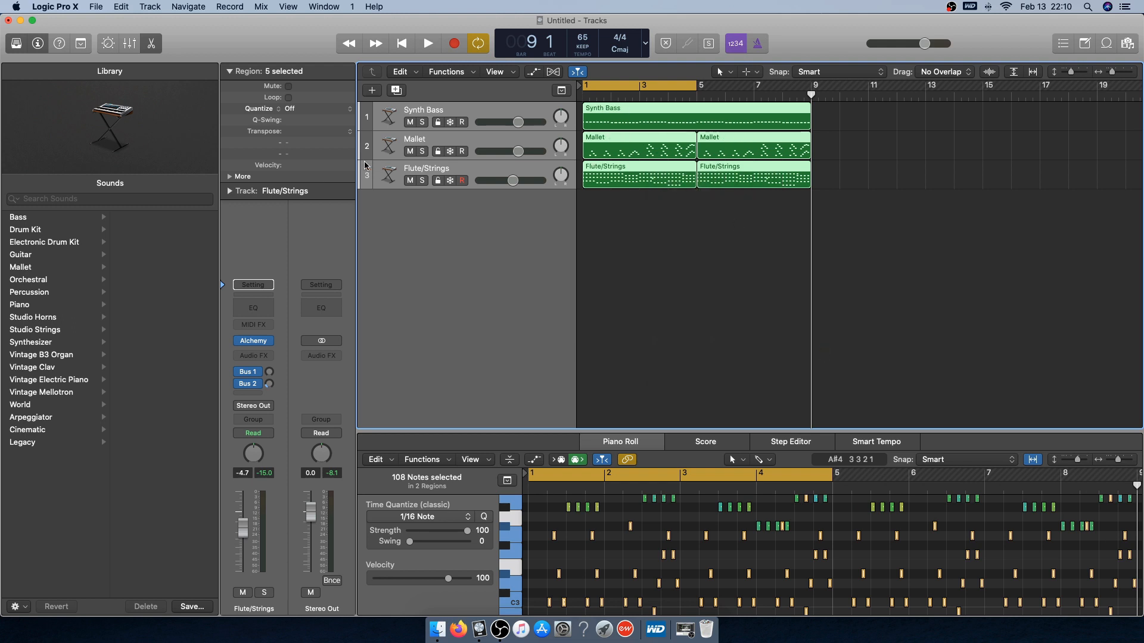
{"action": "left_click", "coordinate": [635, 207]}
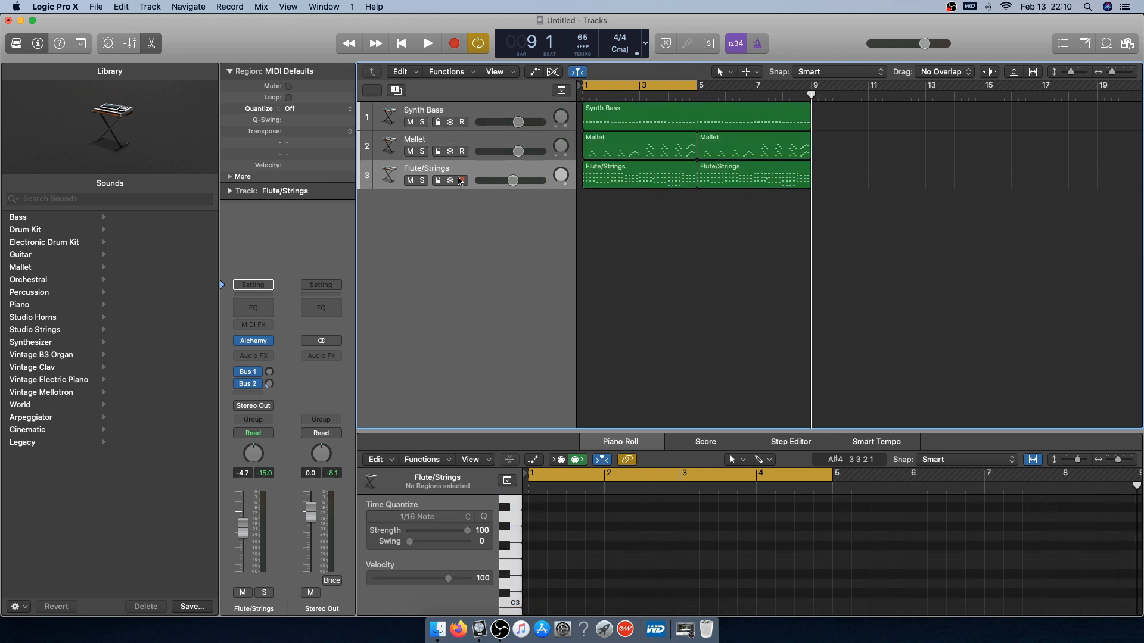
Create a new software instrument track using Ultrabeat, with its Bus 1 and Bus 2 sends bypassed
{"action": "left_click", "coordinate": [374, 91]}
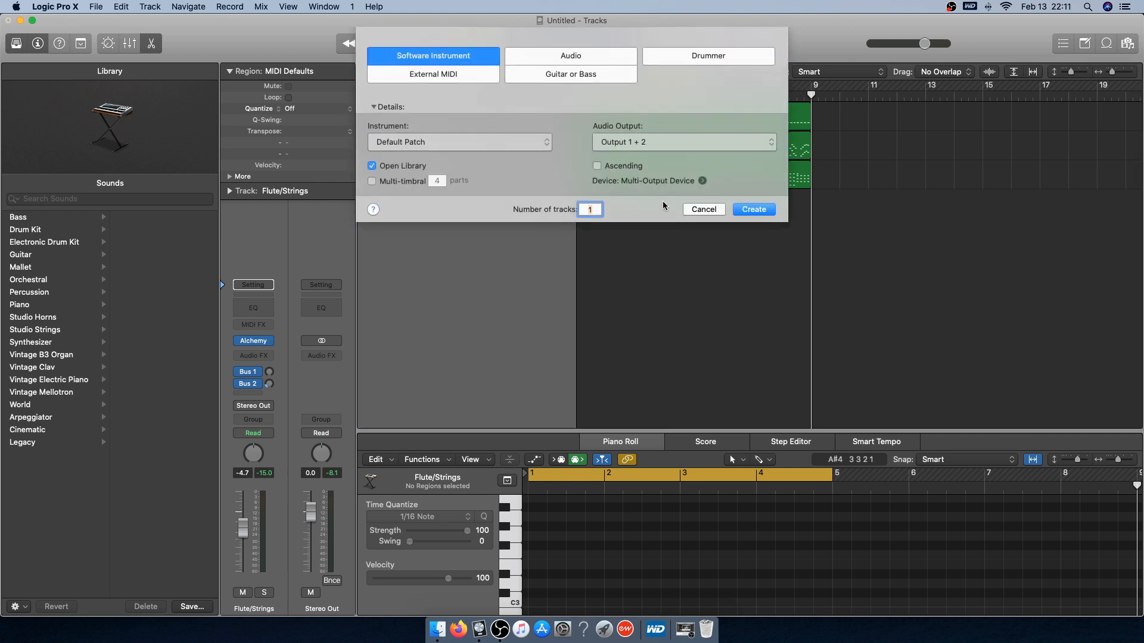
{"action": "left_click", "coordinate": [764, 213]}
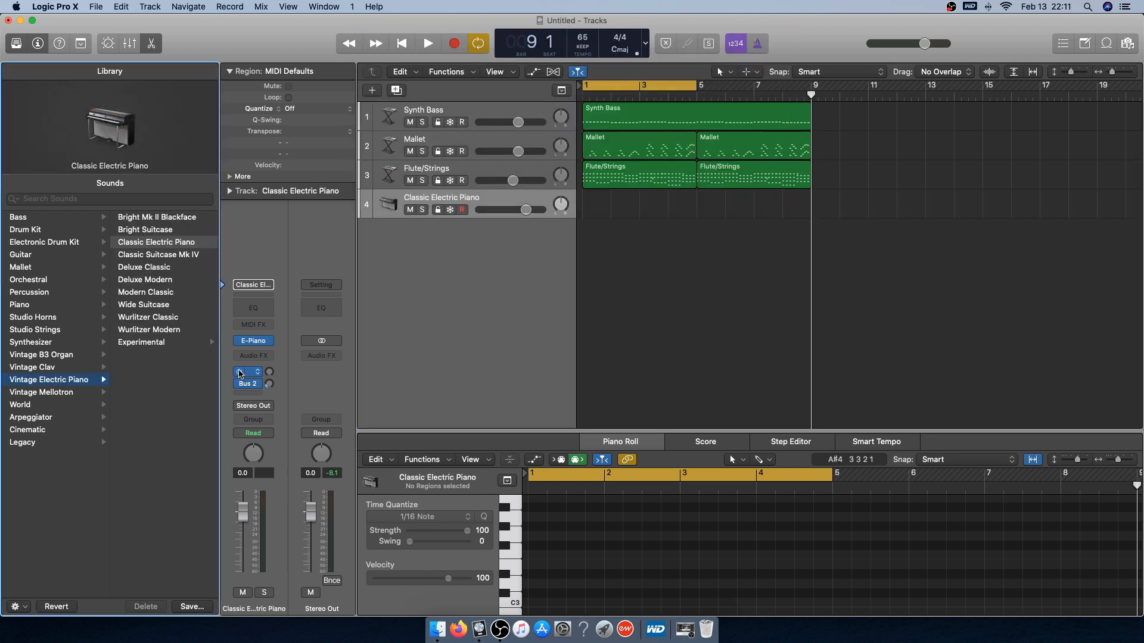
{"action": "left_click", "coordinate": [241, 374]}
{"action": "left_click", "coordinate": [271, 342]}
{"action": "mouse_move", "coordinate": [316, 340]}
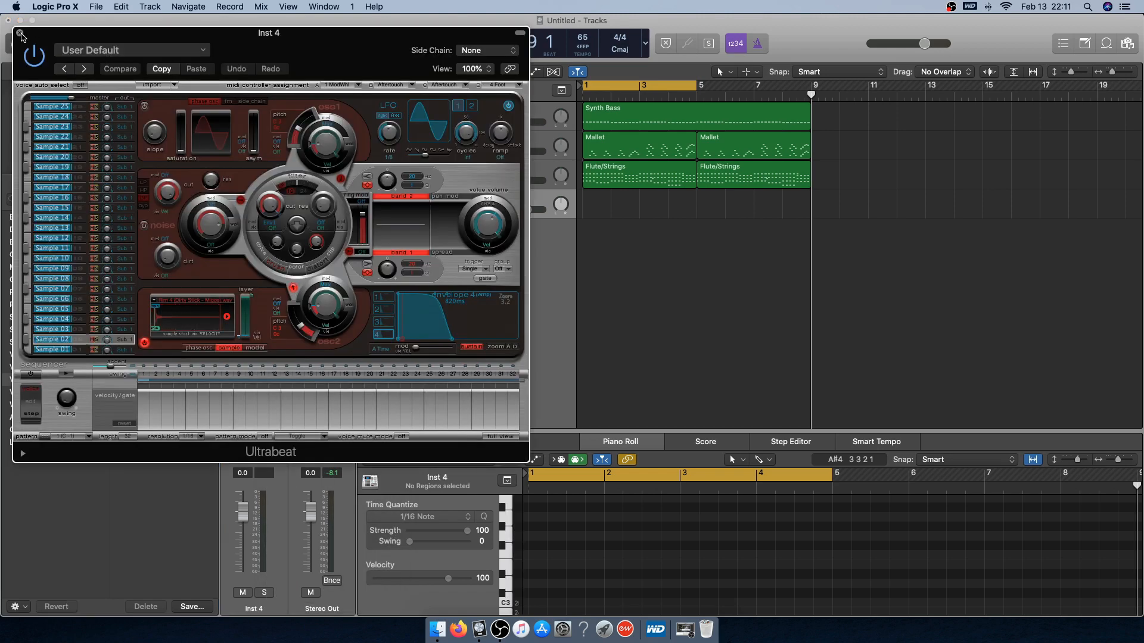
{"action": "left_click", "coordinate": [19, 33]}
Play the loop from bar 1 with the Ultrabeat track's volume lowered to -10.6 dB, and reset the stereo output peak level
{"action": "left_click_drag", "start_coordinate": [530, 212], "coordinate": [509, 213]}
{"action": "key", "text": "space"}
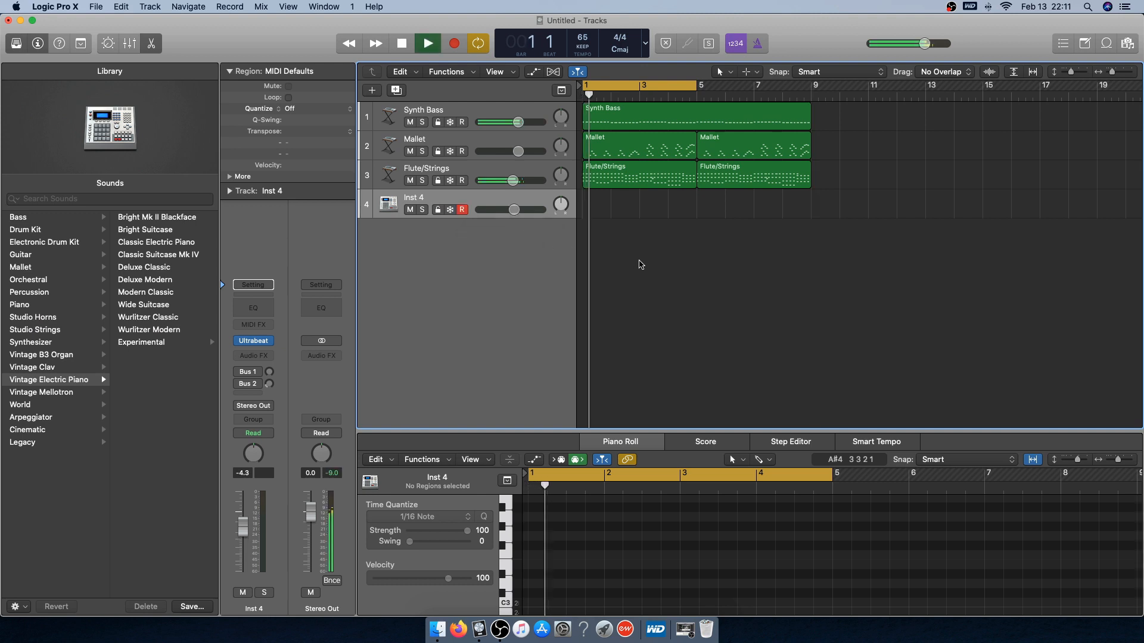
{"action": "key", "text": "space"}
{"action": "key", "text": "Return"}
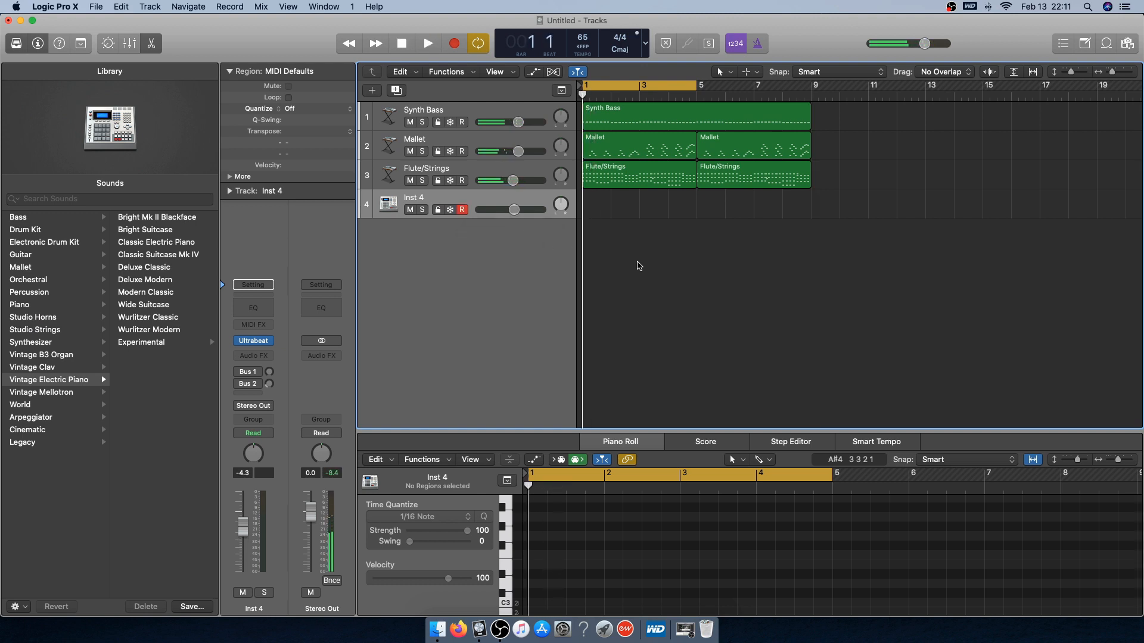
{"action": "left_click", "coordinate": [418, 49]}
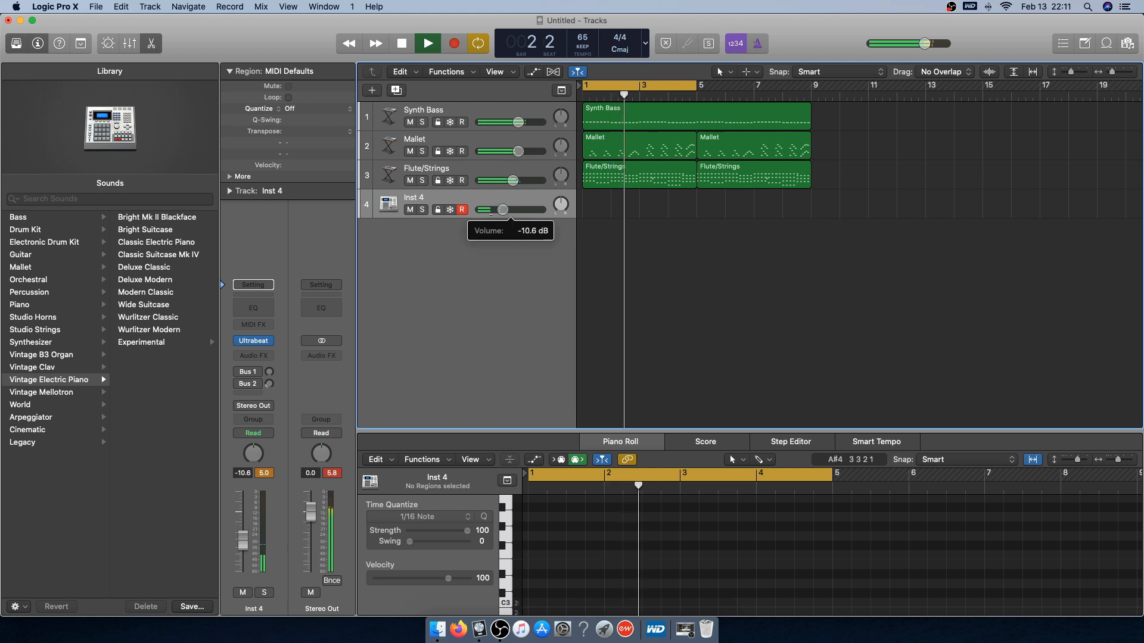
{"action": "left_click", "coordinate": [338, 474]}
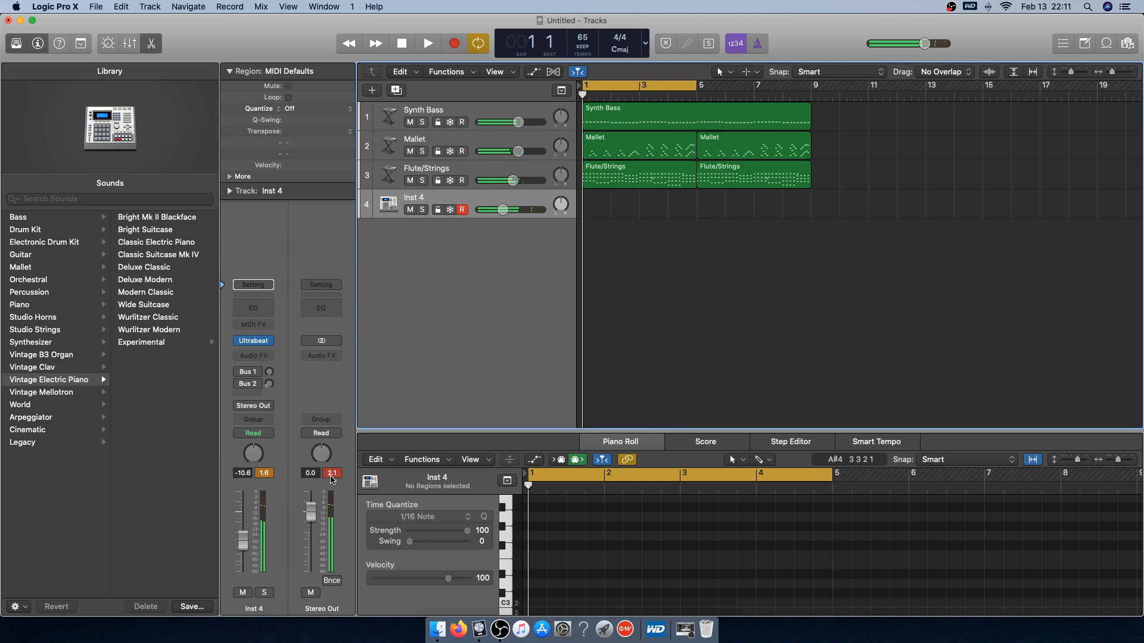
Record a four-bar drum part from bar 1 on the Inst 4 track, lowering its volume to -14.8 dB
{"action": "key", "text": "r"}
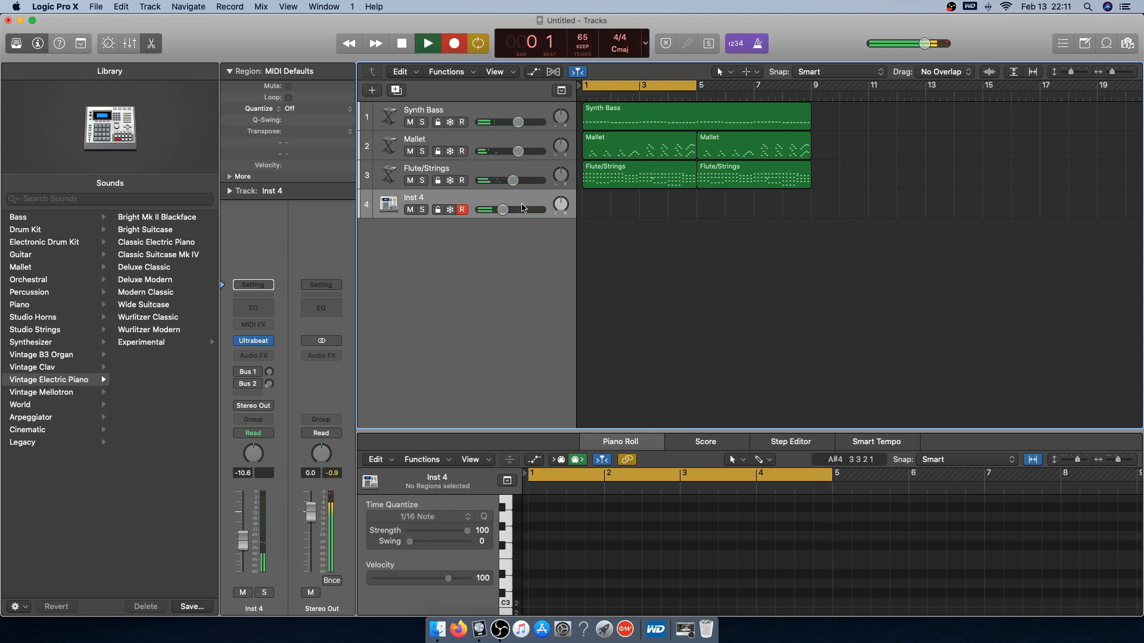
{"action": "left_click_drag", "start_coordinate": [504, 209], "coordinate": [498, 210]}
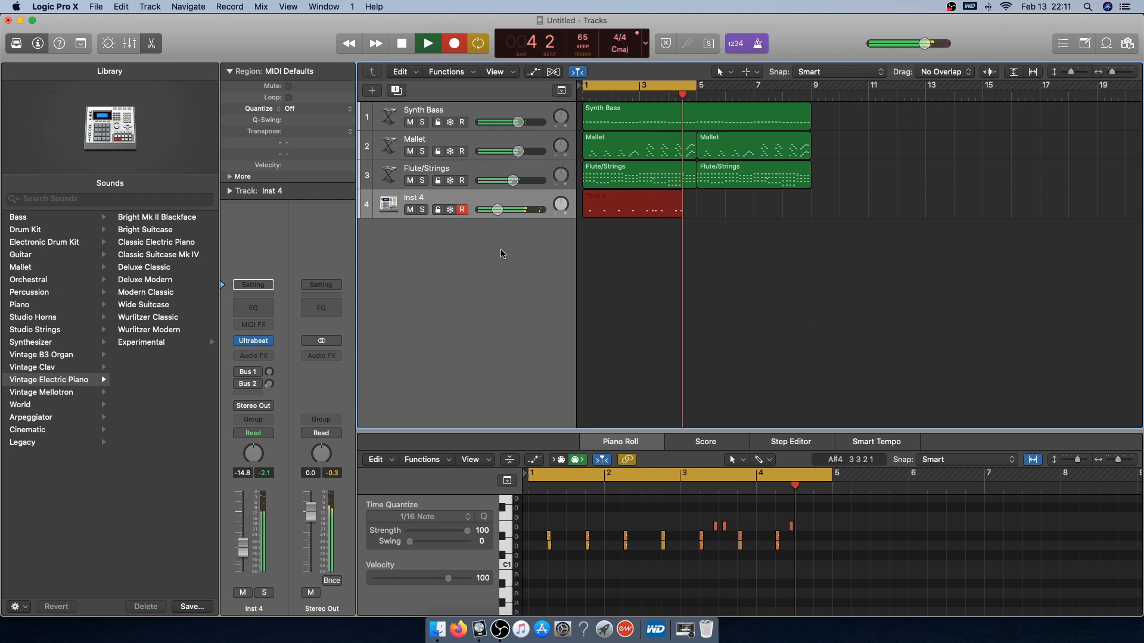
{"action": "key", "text": "space"}
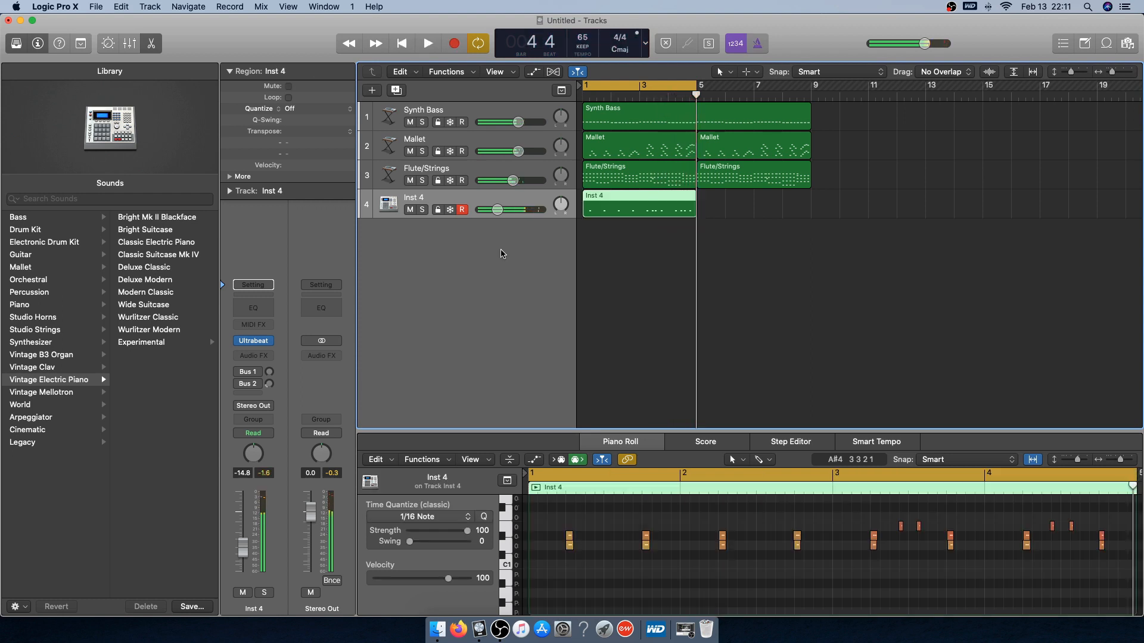
Quantize all notes in the Inst 4 region to 1/16 notes and apply a fixed velocity of 100
{"action": "right_click", "coordinate": [671, 477]}
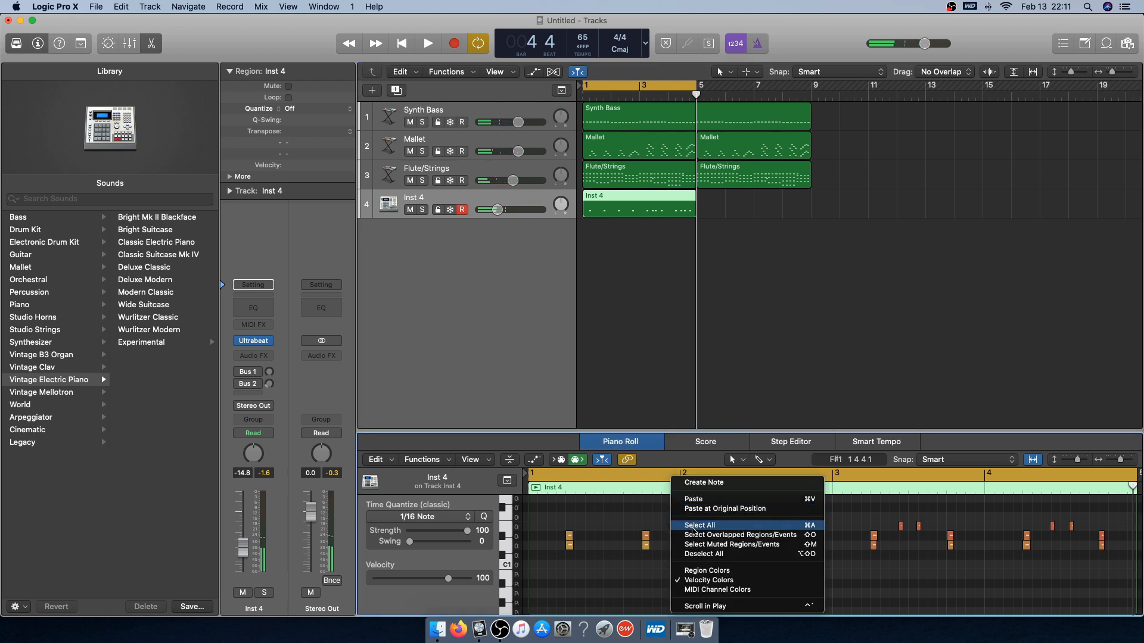
{"action": "left_click", "coordinate": [532, 511]}
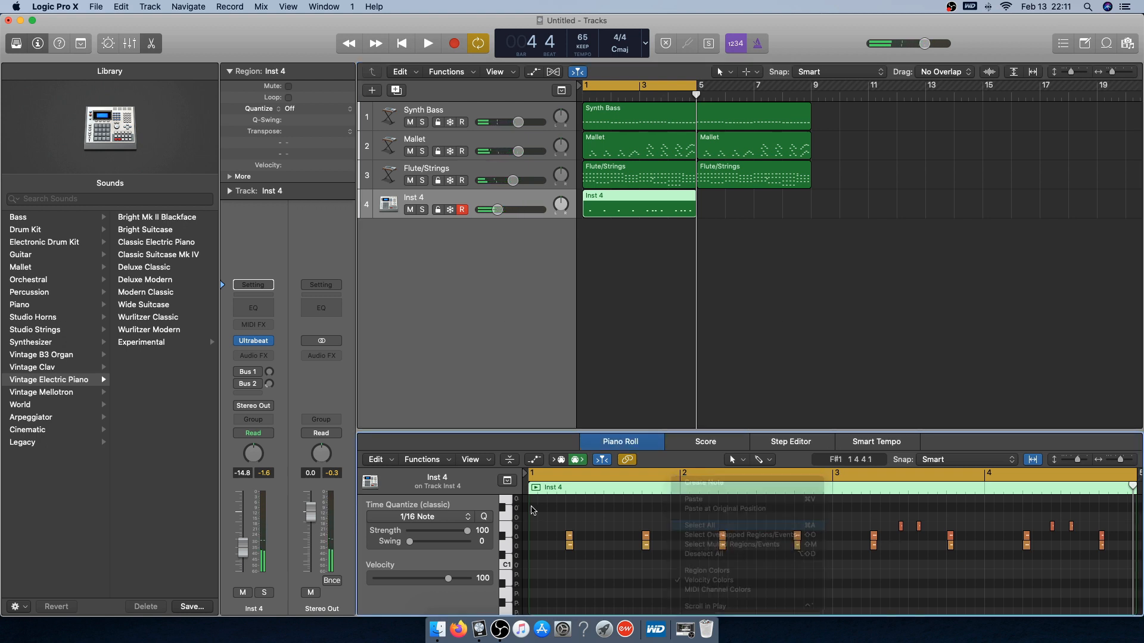
{"action": "left_click", "coordinate": [442, 459]}
{"action": "mouse_move", "coordinate": [479, 573]}
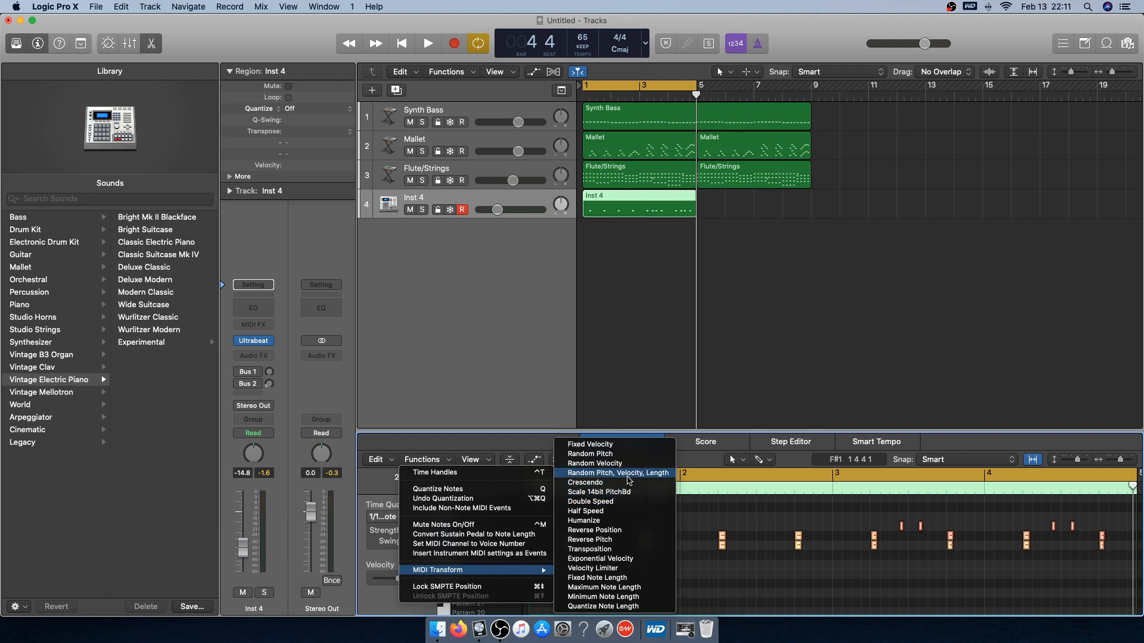
{"action": "left_click", "coordinate": [620, 446]}
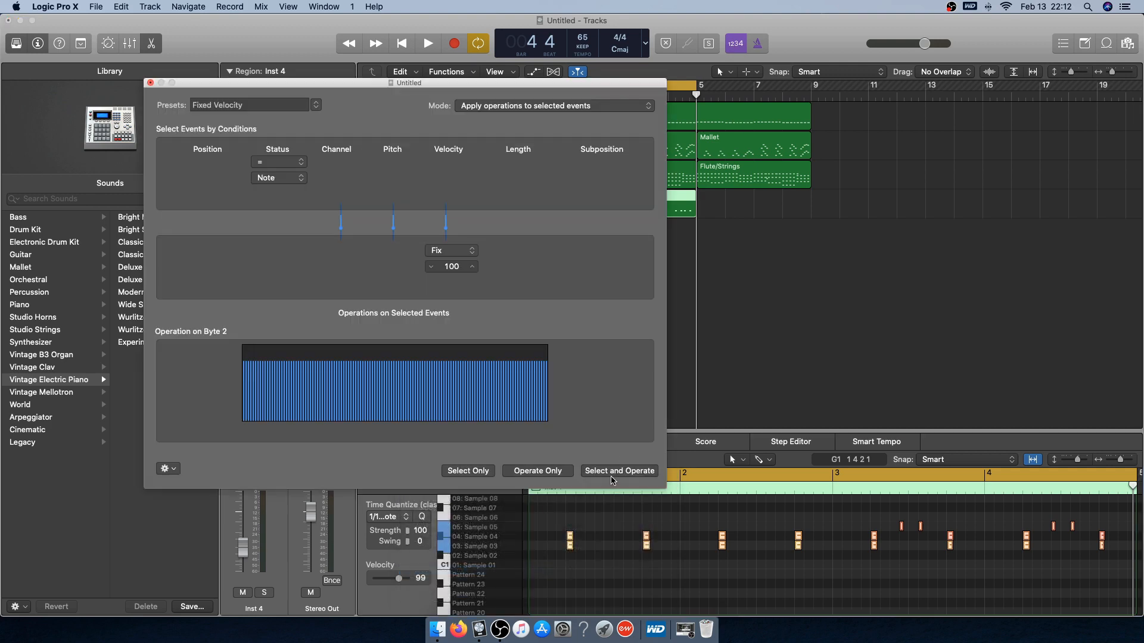
{"action": "left_click", "coordinate": [610, 475]}
{"action": "left_click", "coordinate": [151, 83]}
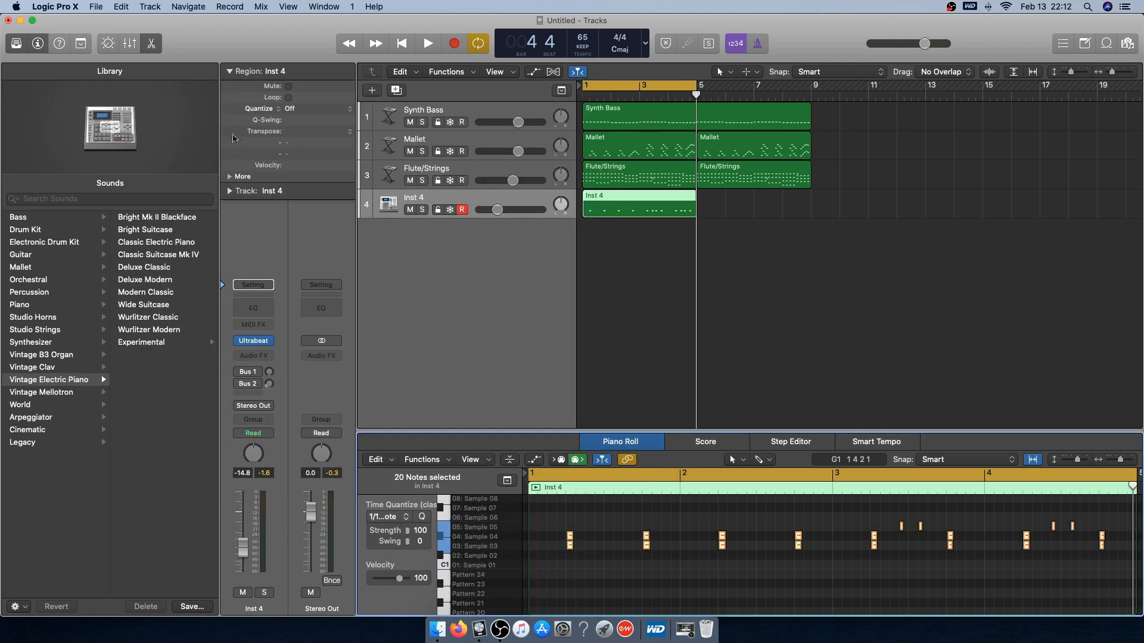
Rename the fourth track as Snare/Clap and name its region after the track
{"action": "left_click", "coordinate": [659, 273]}
{"action": "left_click", "coordinate": [650, 217]}
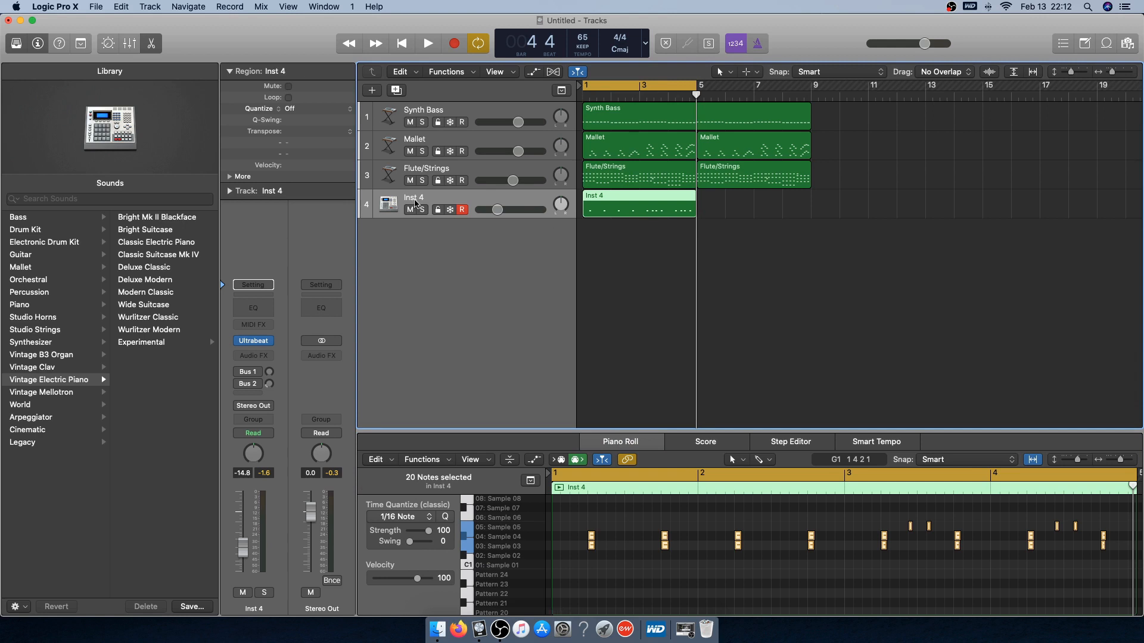
{"action": "double_click", "coordinate": [415, 198]}
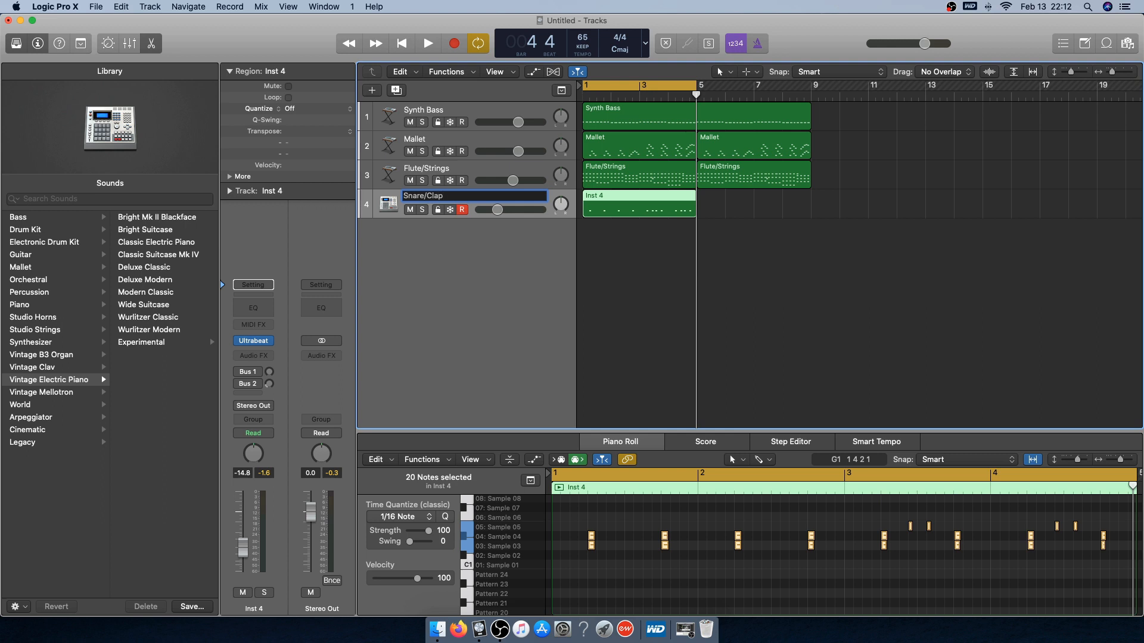
{"action": "left_click", "coordinate": [634, 257]}
{"action": "right_click", "coordinate": [631, 207]}
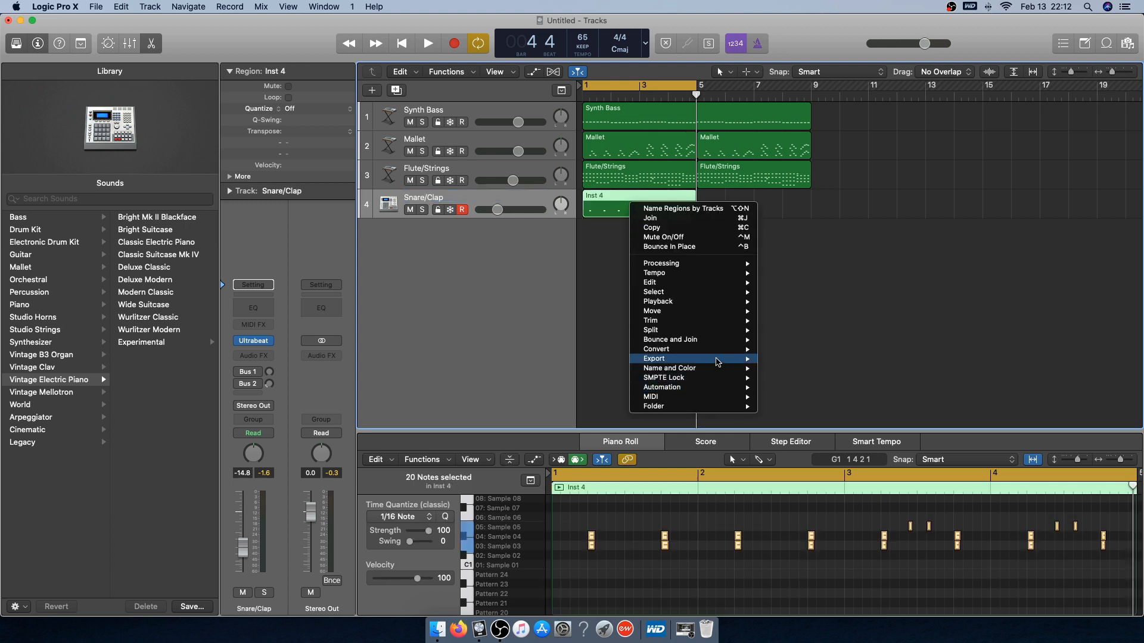
{"action": "mouse_move", "coordinate": [713, 370]}
{"action": "left_click", "coordinate": [810, 378]}
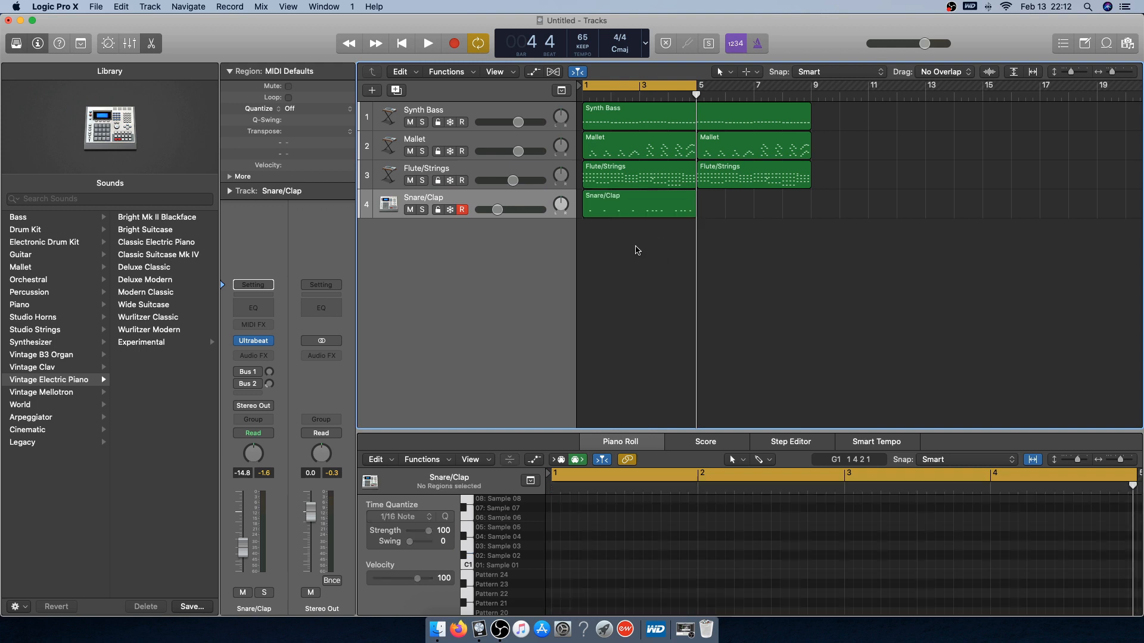
Show the Snare/Clap region's notes, select all Sample 05 notes and place the playhead near the first of them in bar 3
{"action": "left_click", "coordinate": [729, 531]}
{"action": "scroll", "coordinate": [727, 533], "scroll_direction": "up", "scroll_amount": 1}
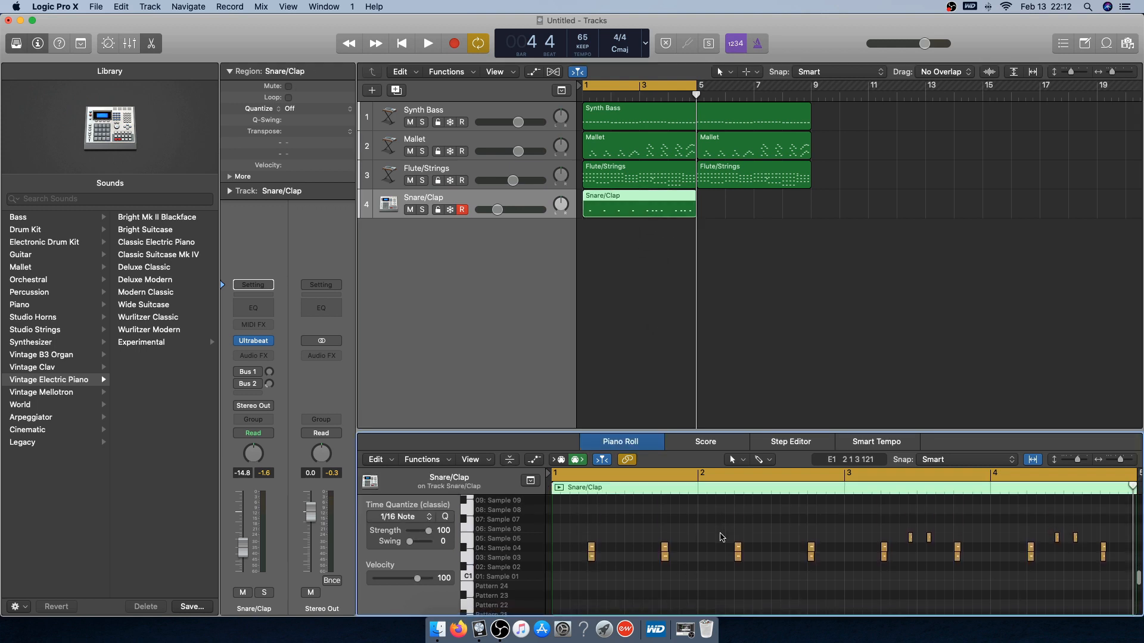
{"action": "left_click", "coordinate": [473, 540]}
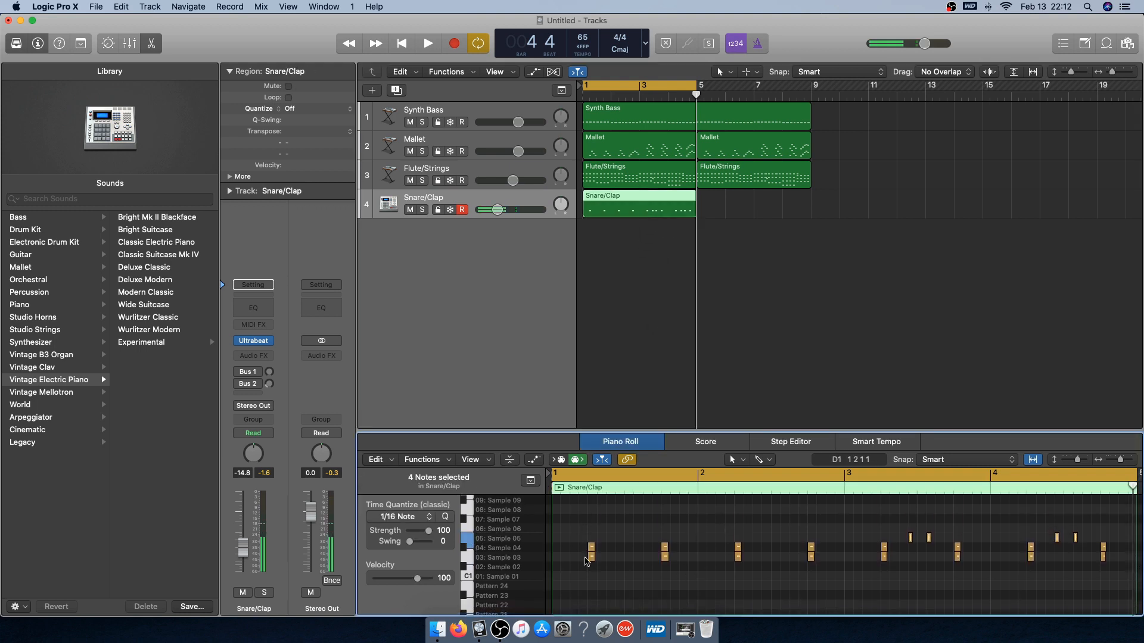
{"action": "left_click", "coordinate": [905, 491]}
{"action": "left_click", "coordinate": [909, 491]}
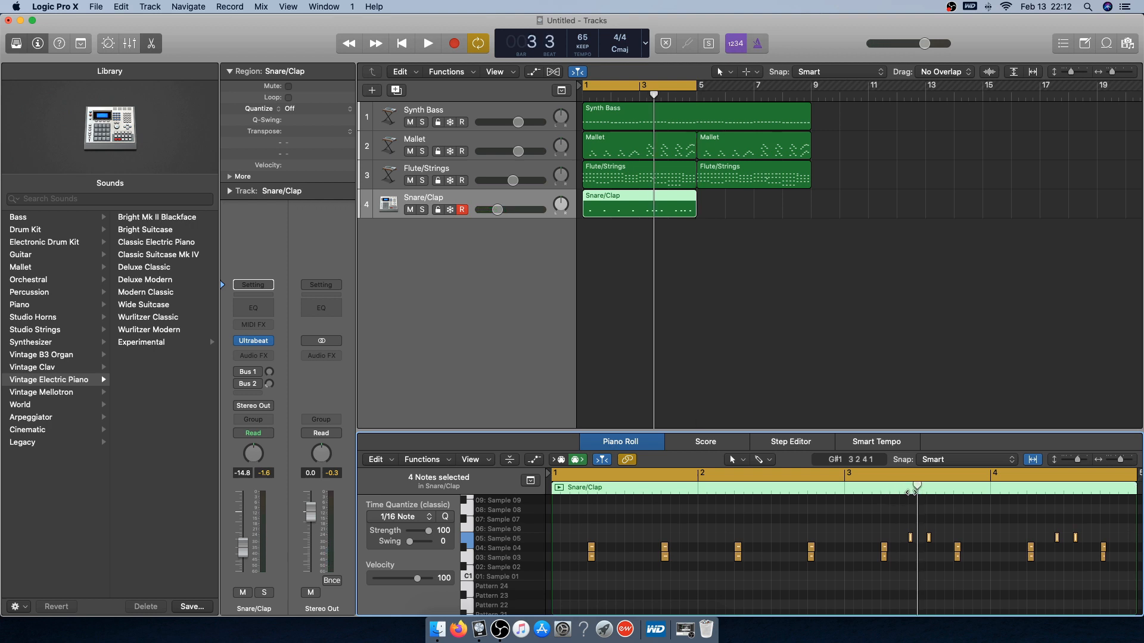
{"action": "left_click_drag", "start_coordinate": [897, 529], "coordinate": [942, 540]}
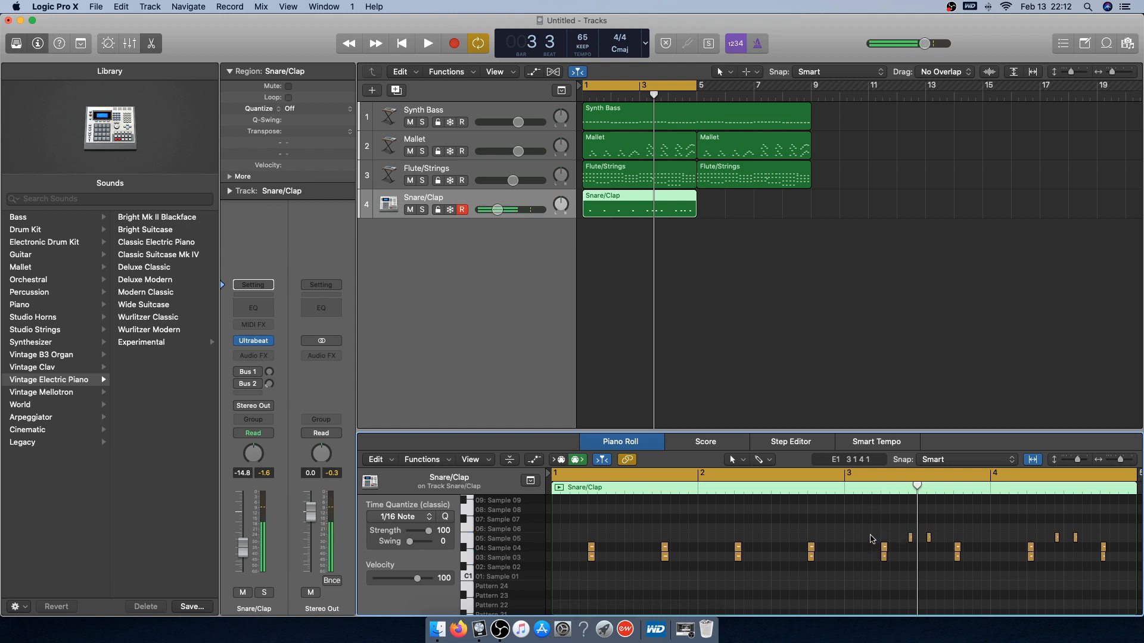
{"action": "left_click", "coordinate": [677, 220]}
{"action": "left_click", "coordinate": [676, 216]}
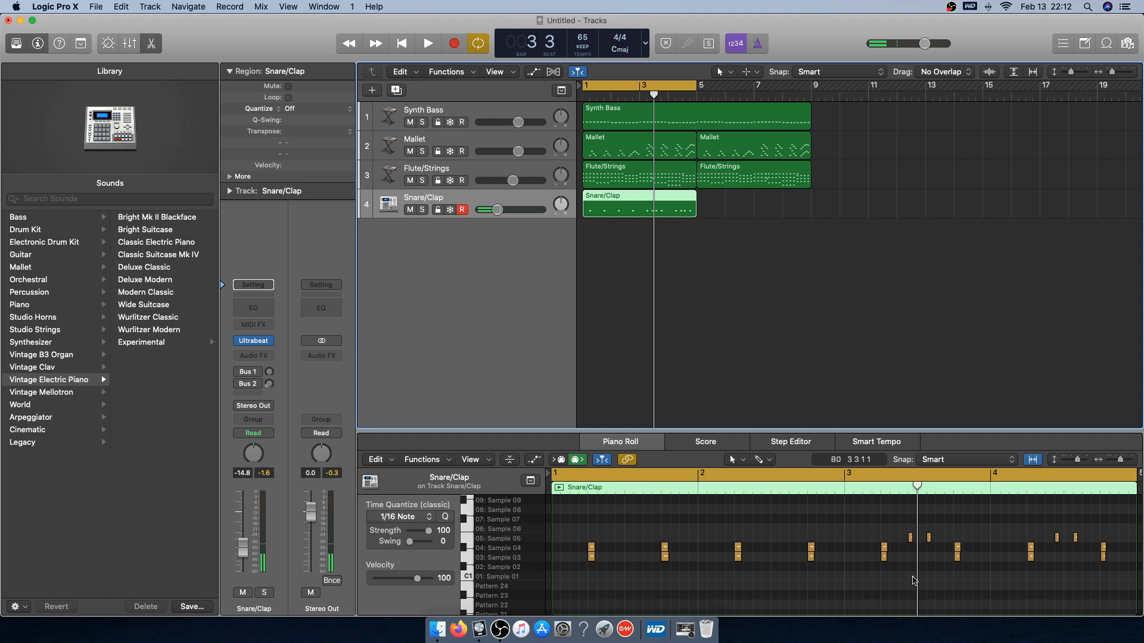
{"action": "left_click", "coordinate": [900, 538]}
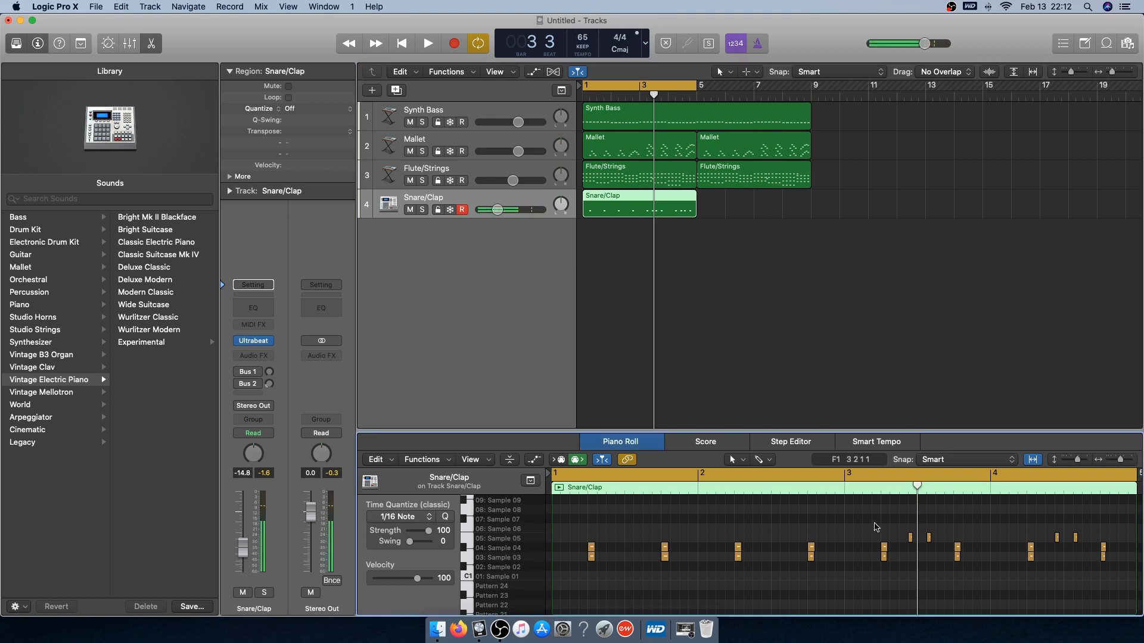
Move all Sample 05 notes from the Snare/Clap region to a new duplicate of the Snare/Clap track, starting in bar 3
{"action": "left_click", "coordinate": [466, 542]}
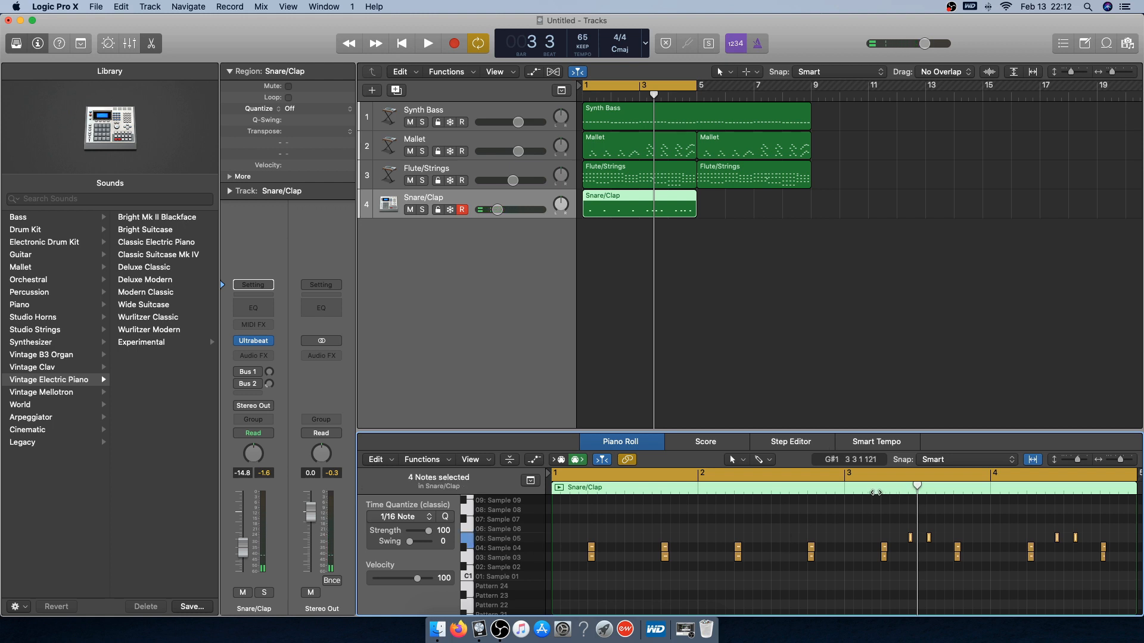
{"action": "left_click", "coordinate": [909, 492]}
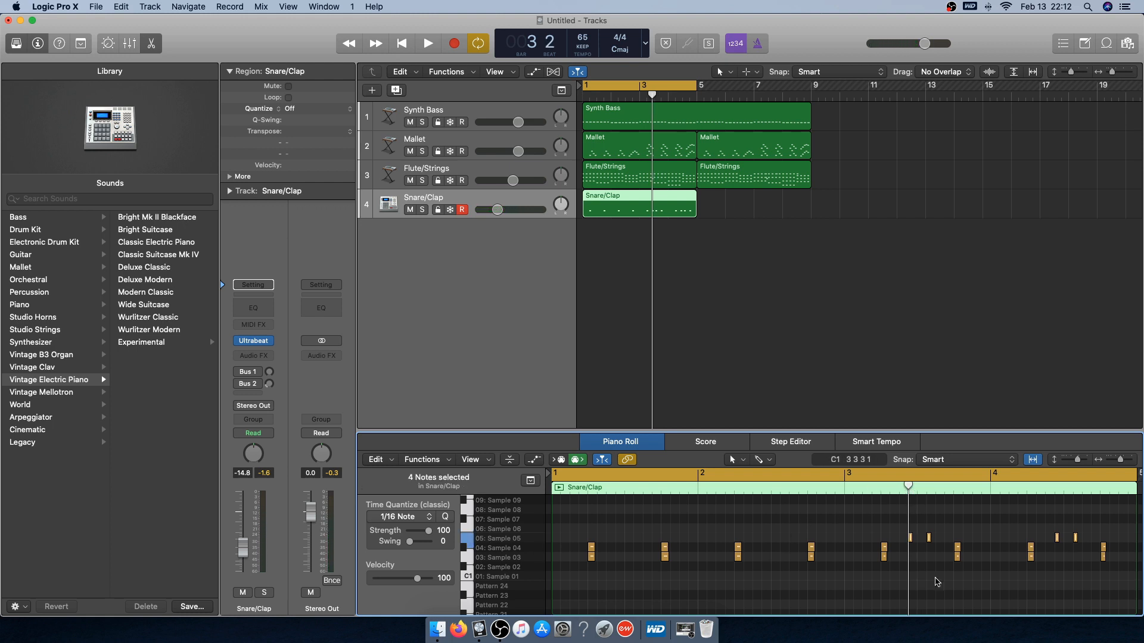
{"action": "left_click", "coordinate": [468, 542]}
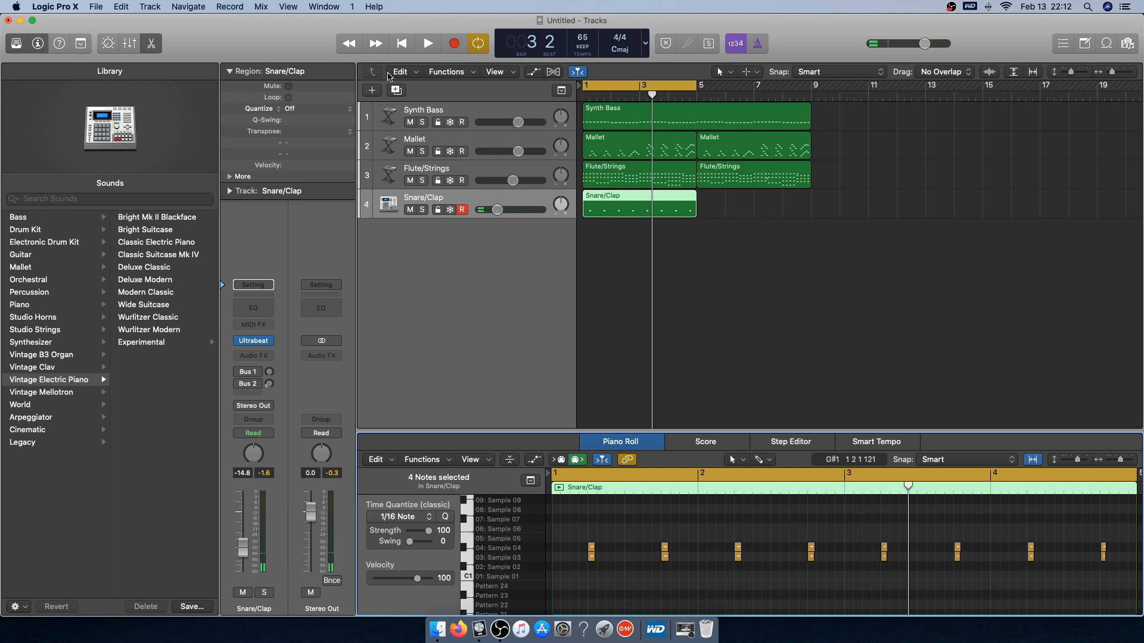
{"action": "left_click", "coordinate": [397, 90]}
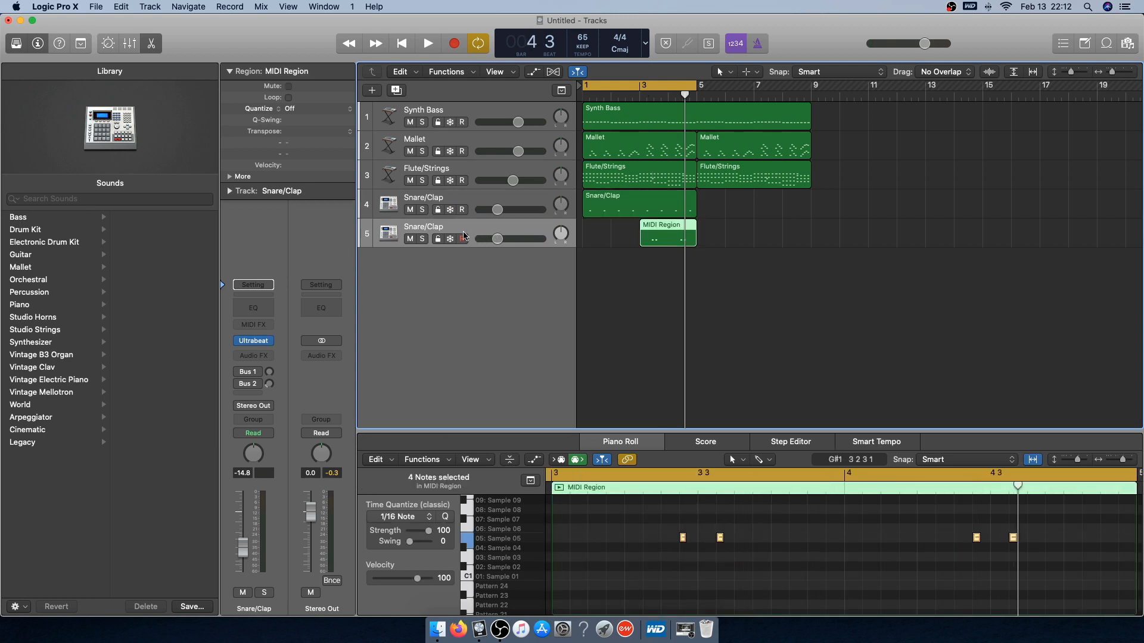
Rename the fifth track as Snare Filler and name its region after the track
{"action": "double_click", "coordinate": [431, 227]}
{"action": "type", "text": "Snare Fil"}
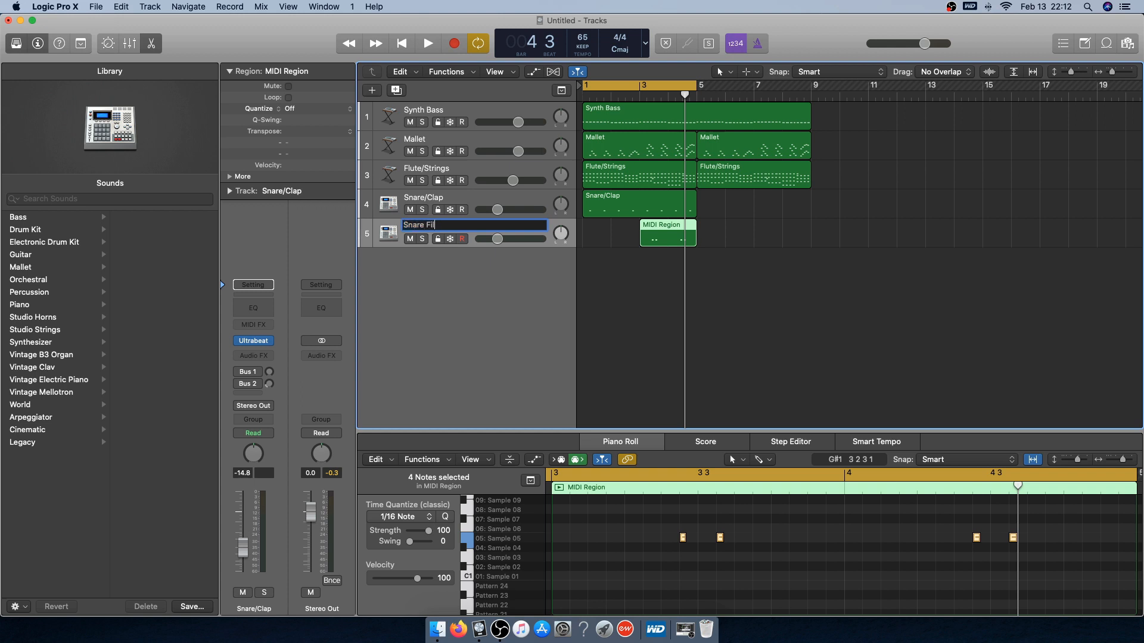
{"action": "type", "text": "ler"}
{"action": "key", "text": "Return"}
{"action": "right_click", "coordinate": [666, 239]}
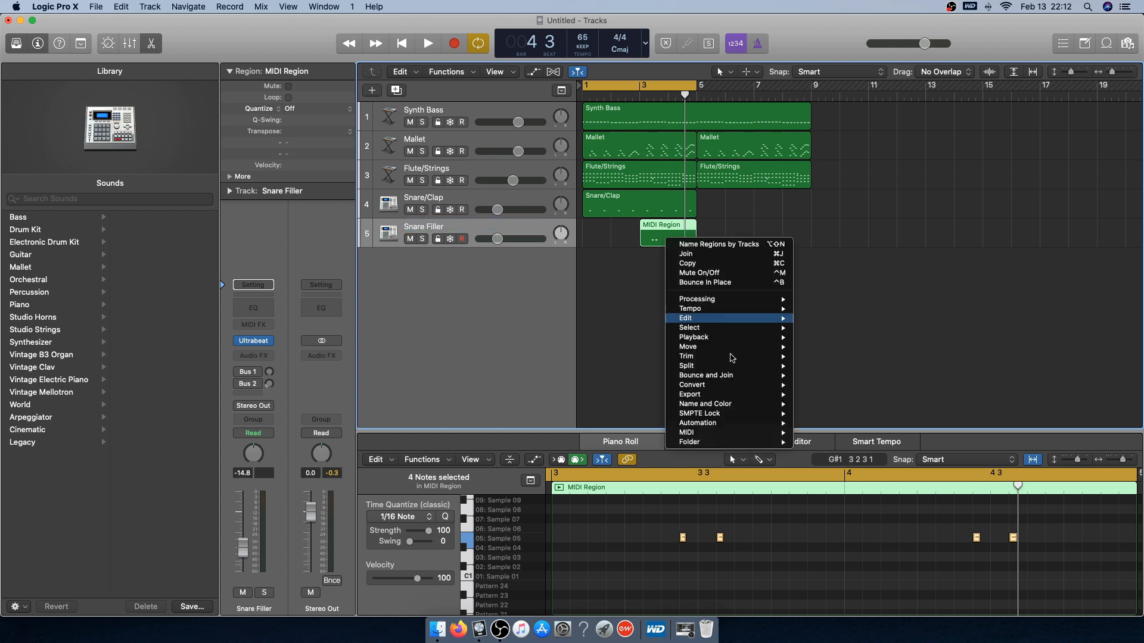
{"action": "mouse_move", "coordinate": [739, 404]}
{"action": "left_click", "coordinate": [849, 414]}
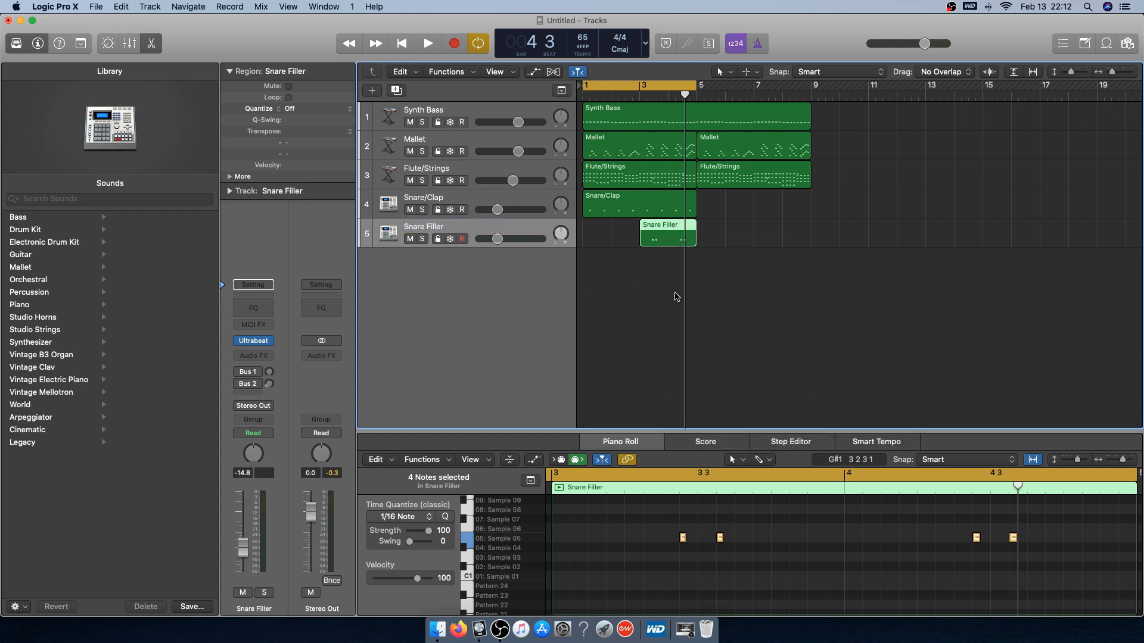
Lower the Snare Filler track's volume to -17.0 dB and play the loop from bar 3
{"action": "left_click", "coordinate": [677, 294]}
{"action": "left_click", "coordinate": [632, 214]}
{"action": "left_click", "coordinate": [656, 240]}
{"action": "left_click_drag", "start_coordinate": [497, 239], "coordinate": [494, 239]}
{"action": "key", "text": "space"}
{"action": "key", "text": "space"}
{"action": "left_click", "coordinate": [640, 95]}
{"action": "key", "text": "space"}
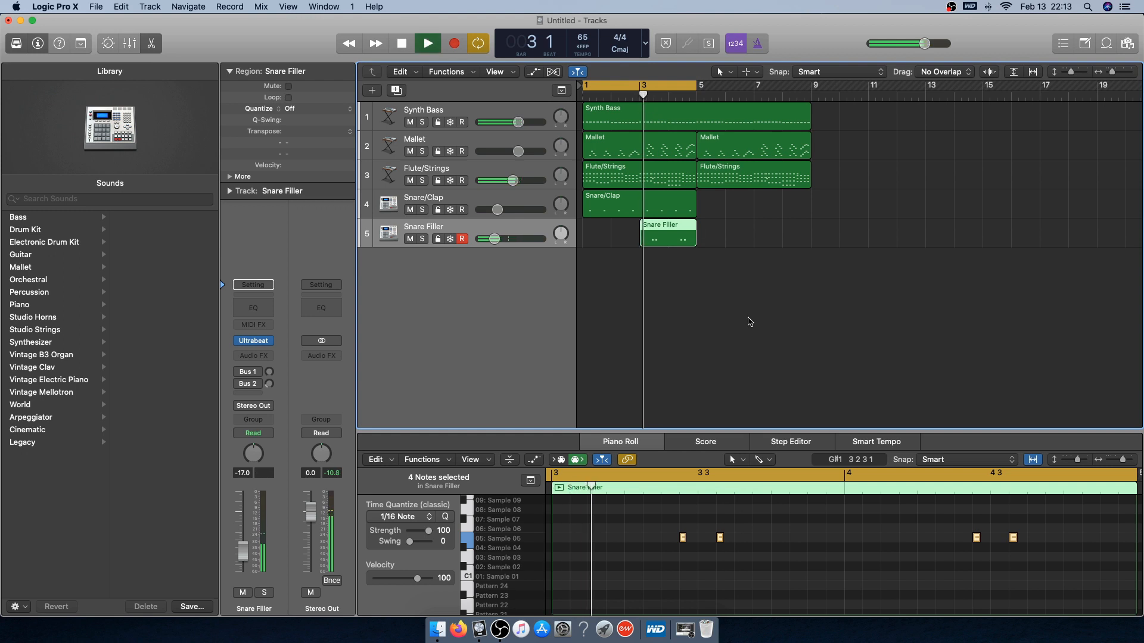
Add two duplicates of the Snare Filler track, naming the sixth track Hi Hat and the seventh Kick, and stop playback
{"action": "left_click", "coordinate": [400, 92]}
{"action": "left_click", "coordinate": [401, 94]}
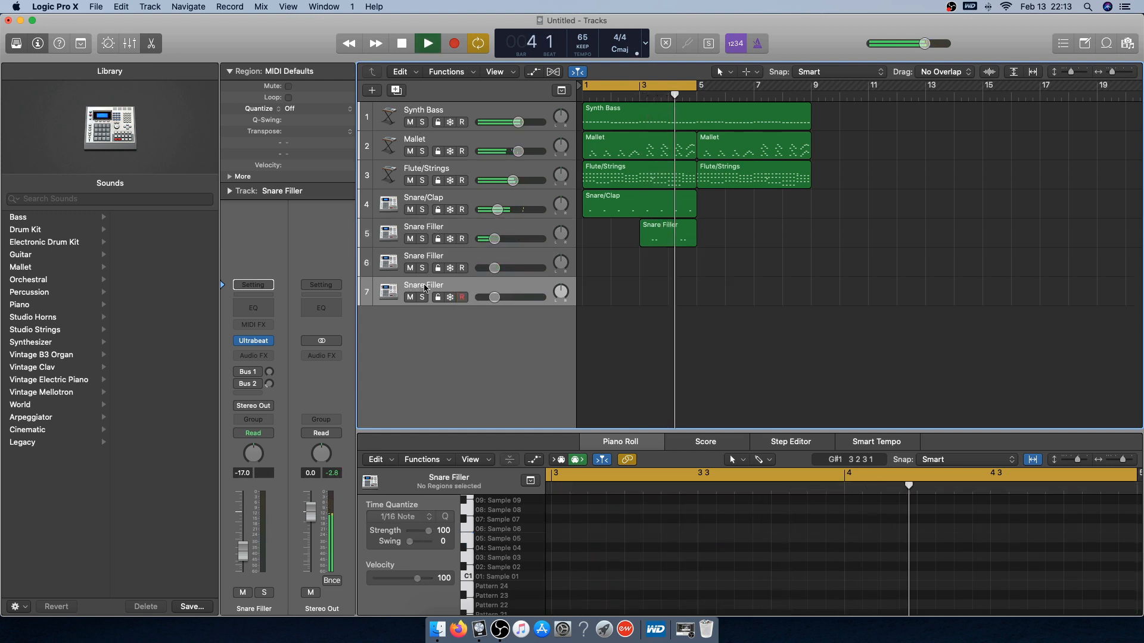
{"action": "double_click", "coordinate": [421, 284]}
{"action": "type", "text": "Kick"}
{"action": "key", "text": "shift+Tab"}
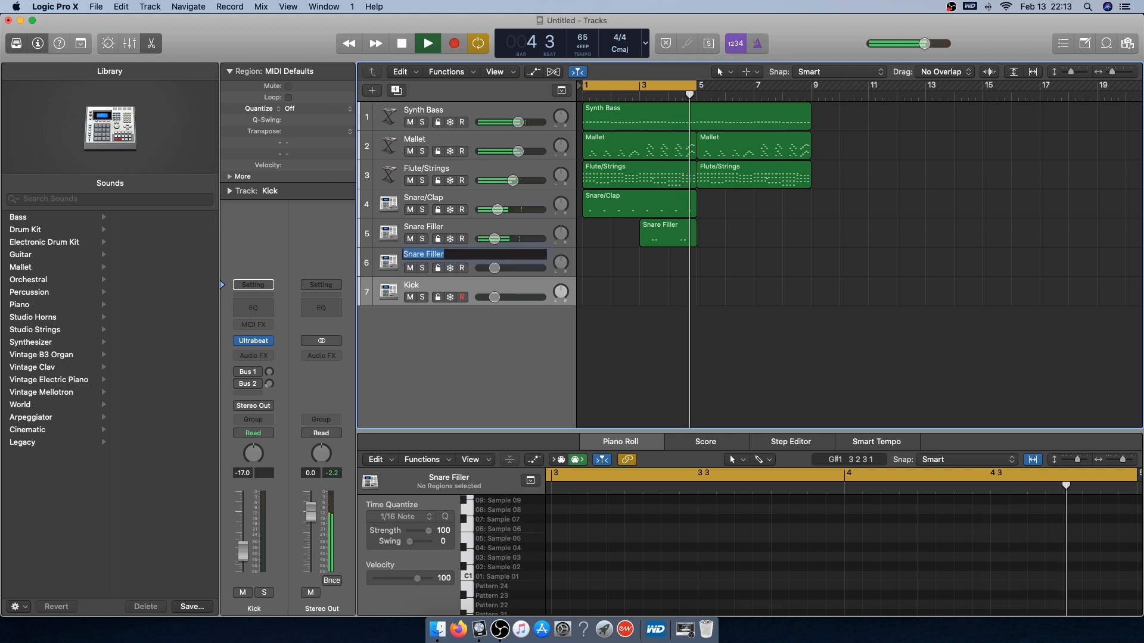
{"action": "type", "text": "Hi Hat"}
{"action": "key", "text": "Return"}
{"action": "key", "text": "space"}
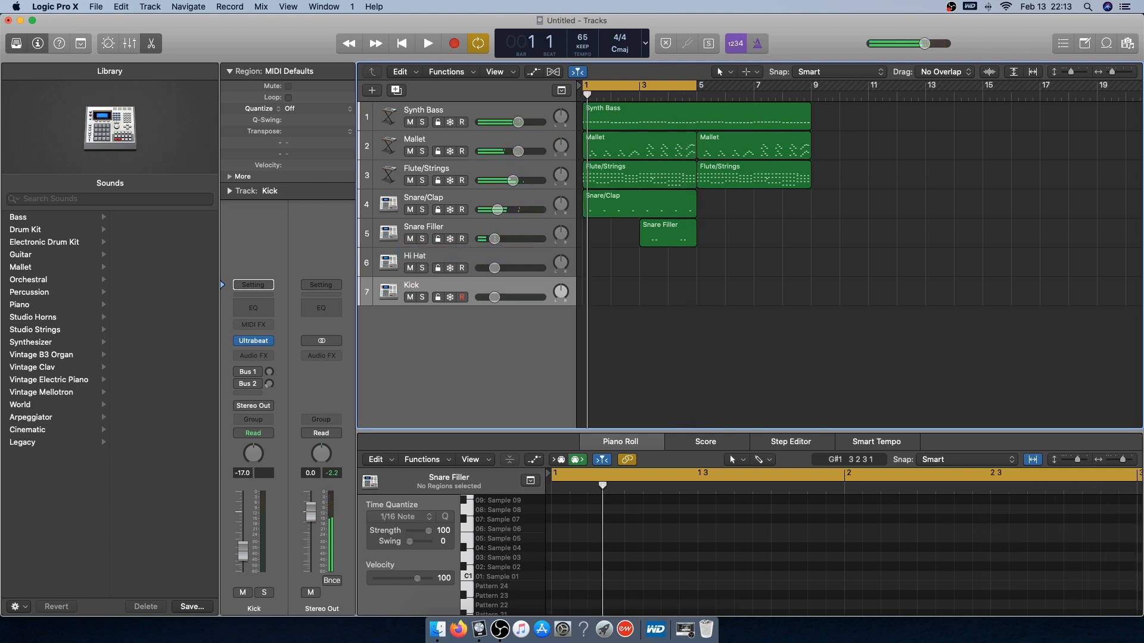
Record a four-bar hi-hat part from bar 1 on the Hi Hat track
{"action": "left_click", "coordinate": [500, 259]}
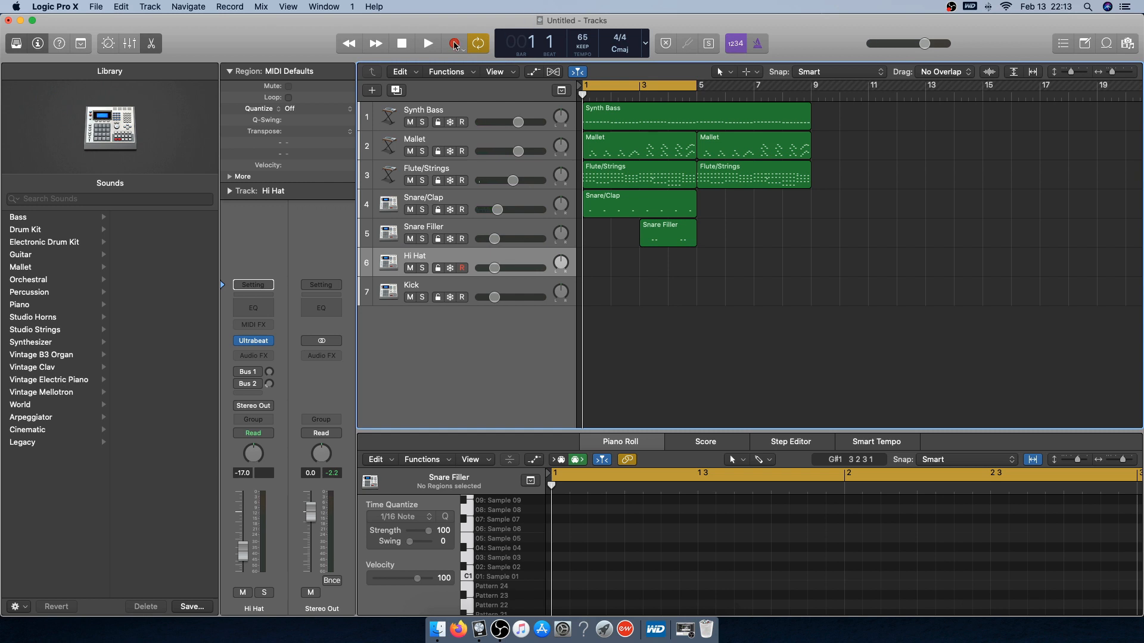
{"action": "left_click", "coordinate": [454, 44]}
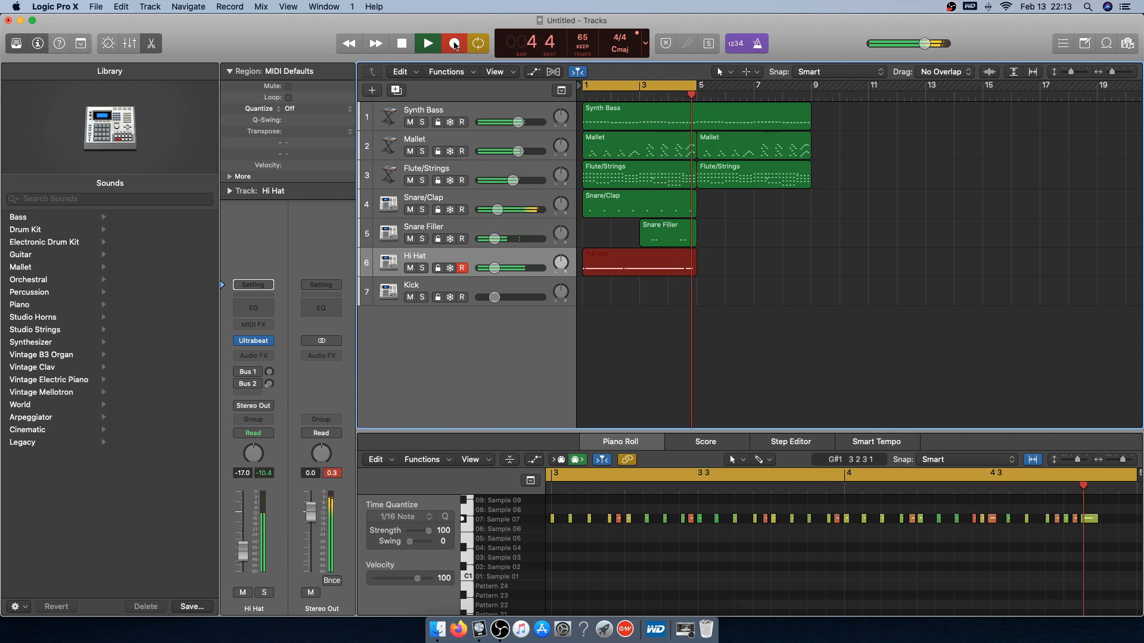
{"action": "key", "text": "space"}
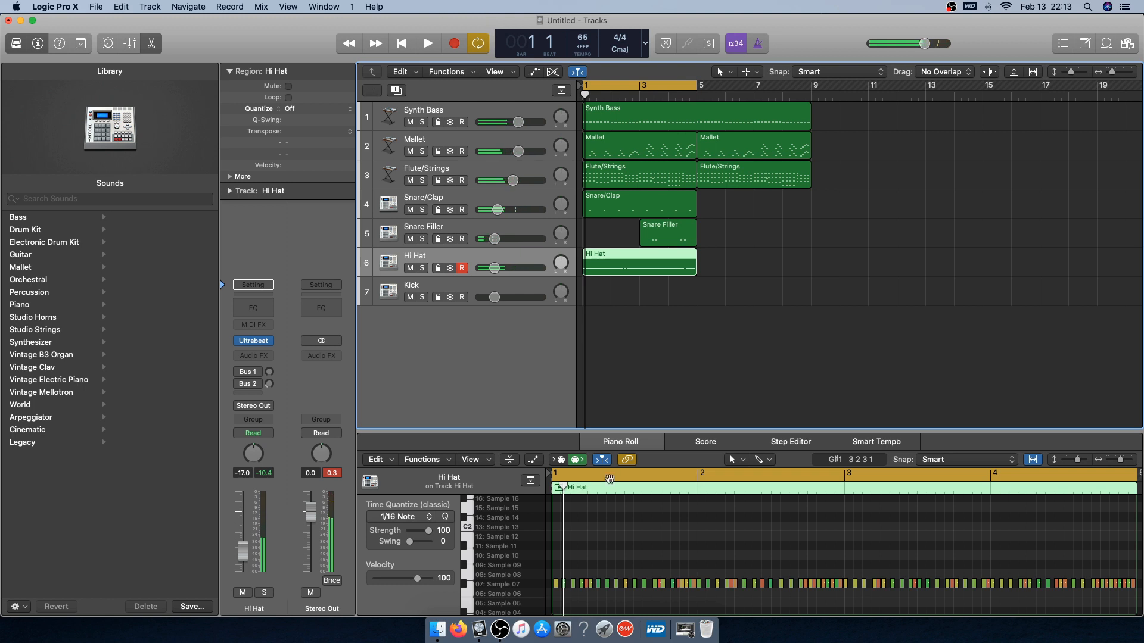
Try quantizing all notes in the Hi Hat region to 1/16 and 1/32 notes, and delete the region
{"action": "right_click", "coordinate": [628, 517]}
{"action": "left_click", "coordinate": [650, 528]}
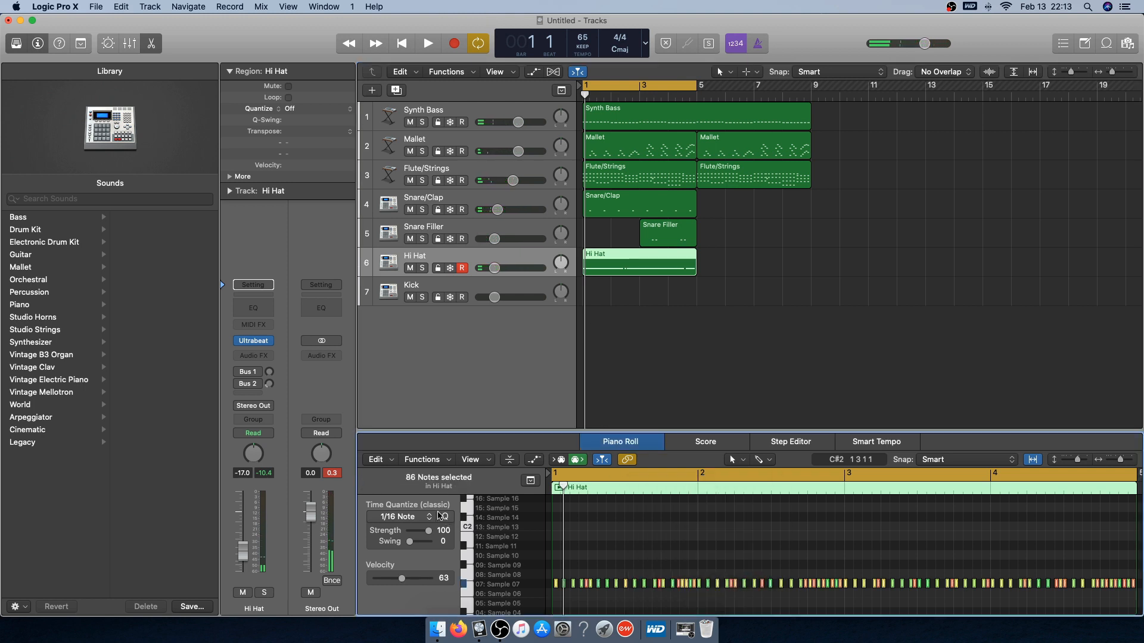
{"action": "left_click", "coordinate": [446, 518]}
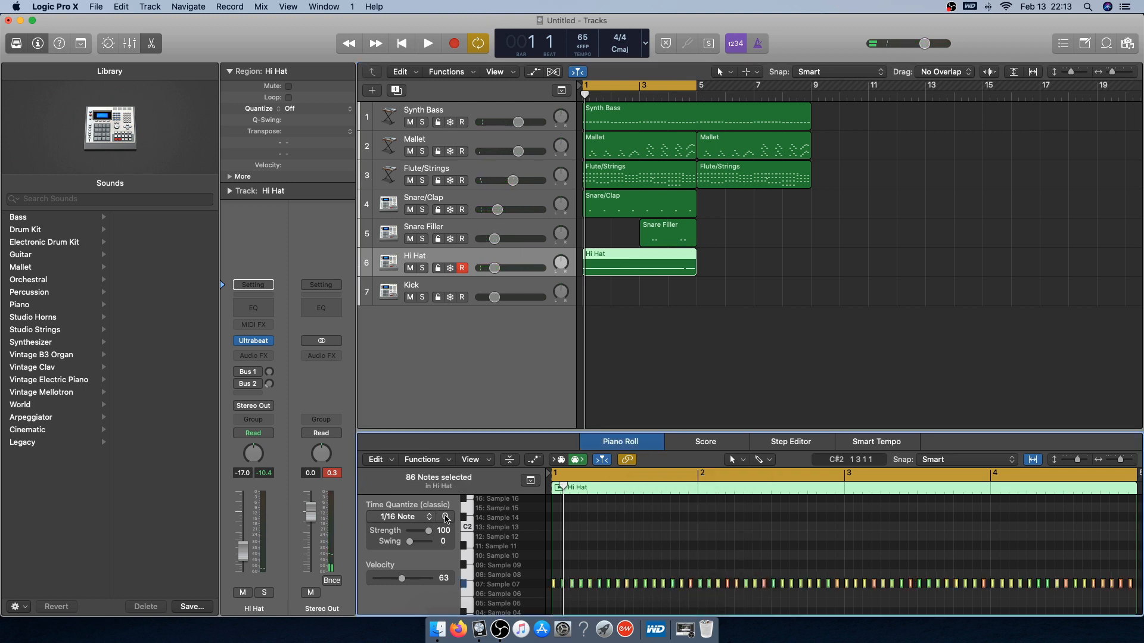
{"action": "left_click", "coordinate": [401, 522]}
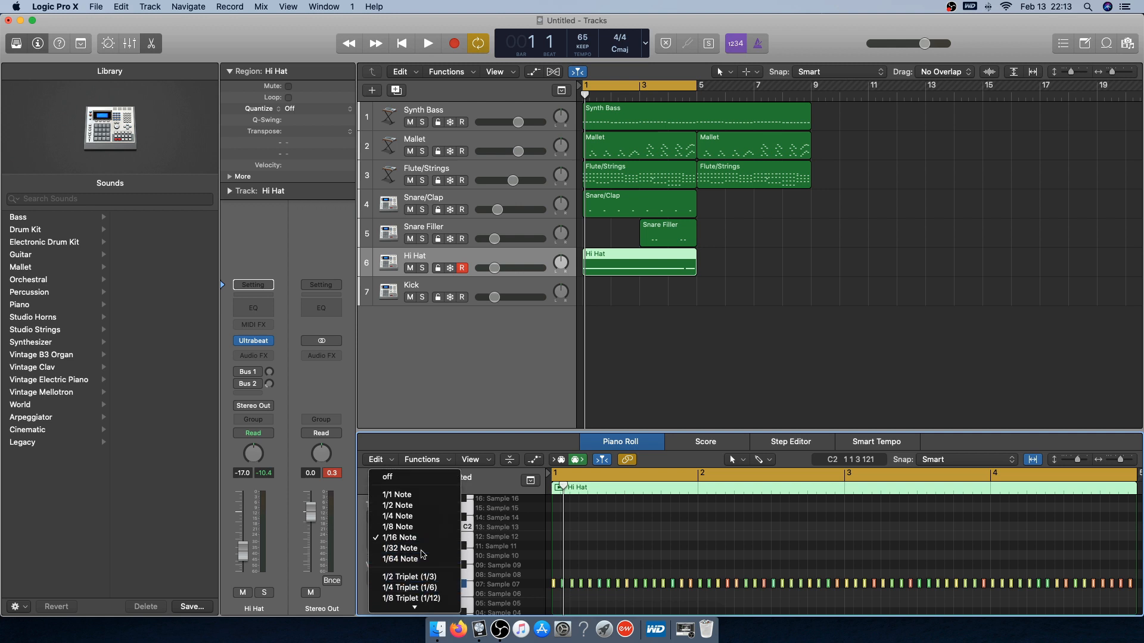
{"action": "left_click", "coordinate": [420, 550]}
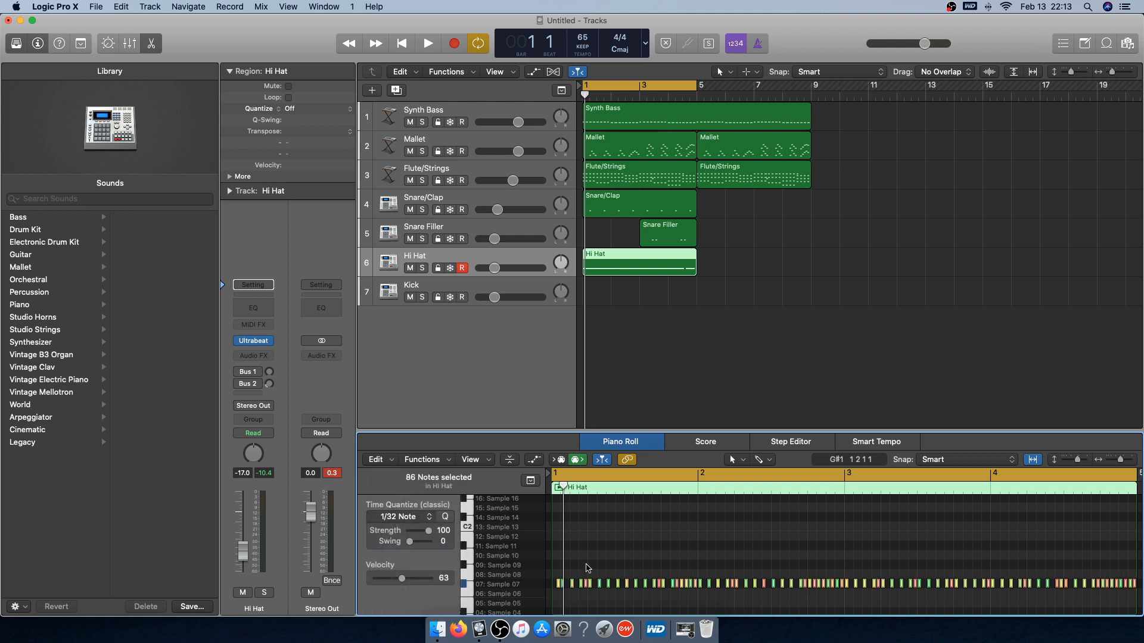
{"action": "left_click", "coordinate": [588, 558]}
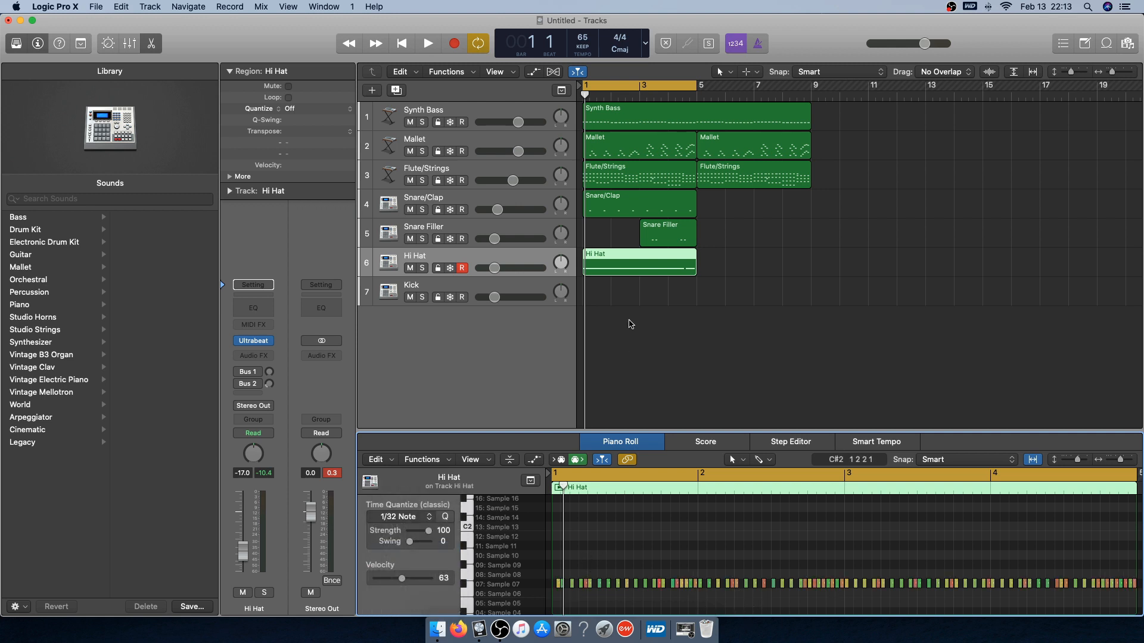
{"action": "left_click", "coordinate": [639, 273]}
{"action": "key", "text": "Delete"}
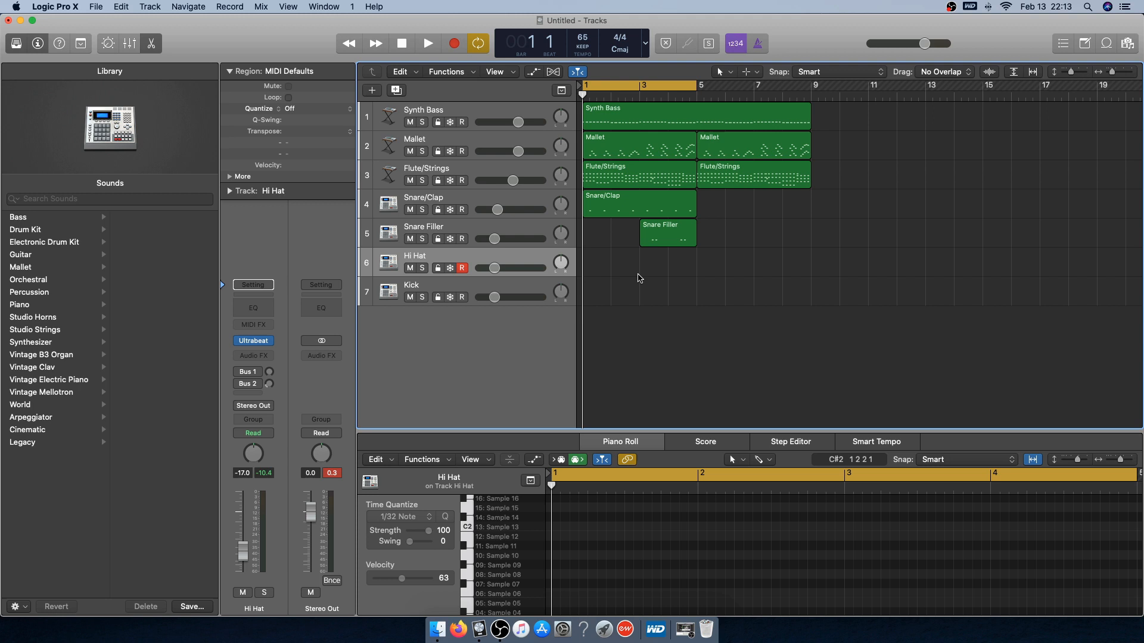
Record a new four-bar hi-hat take on the emptied Hi Hat track from bar 1
{"action": "key", "text": "r"}
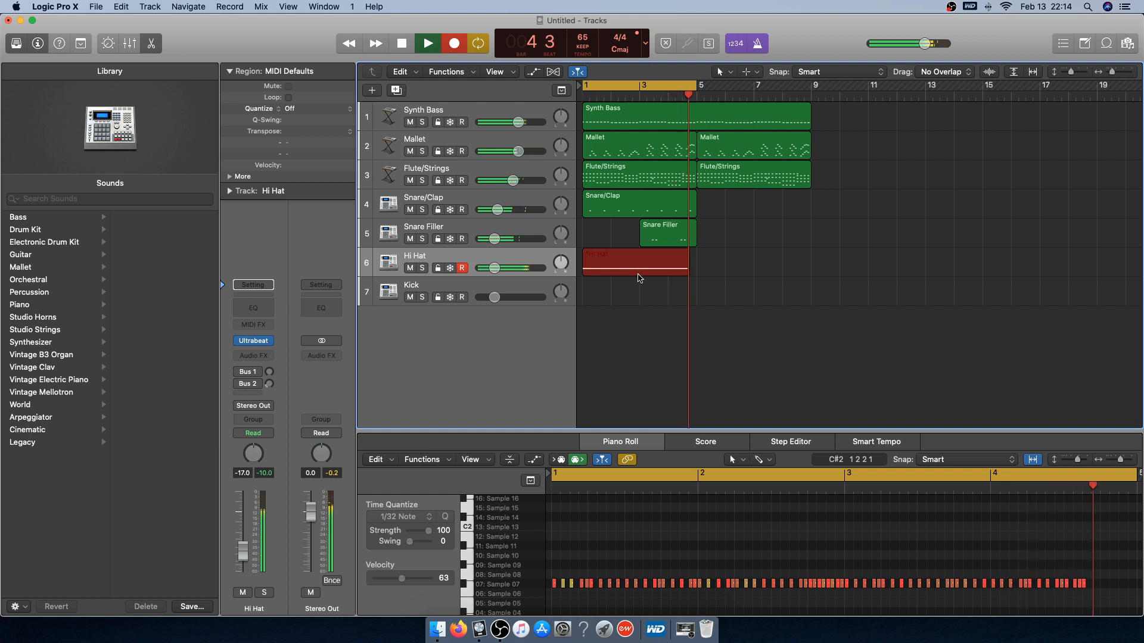
{"action": "key", "text": "space"}
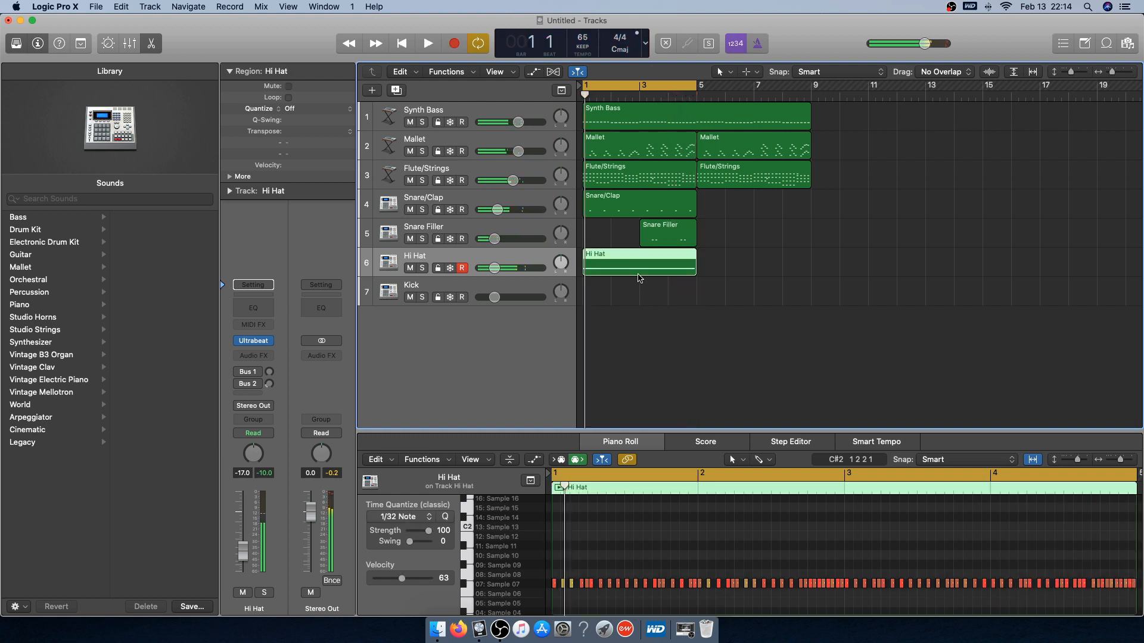
Quantize all notes in the Hi Hat region to 1/32 notes and apply a fixed velocity of 100
{"action": "right_click", "coordinate": [690, 558]}
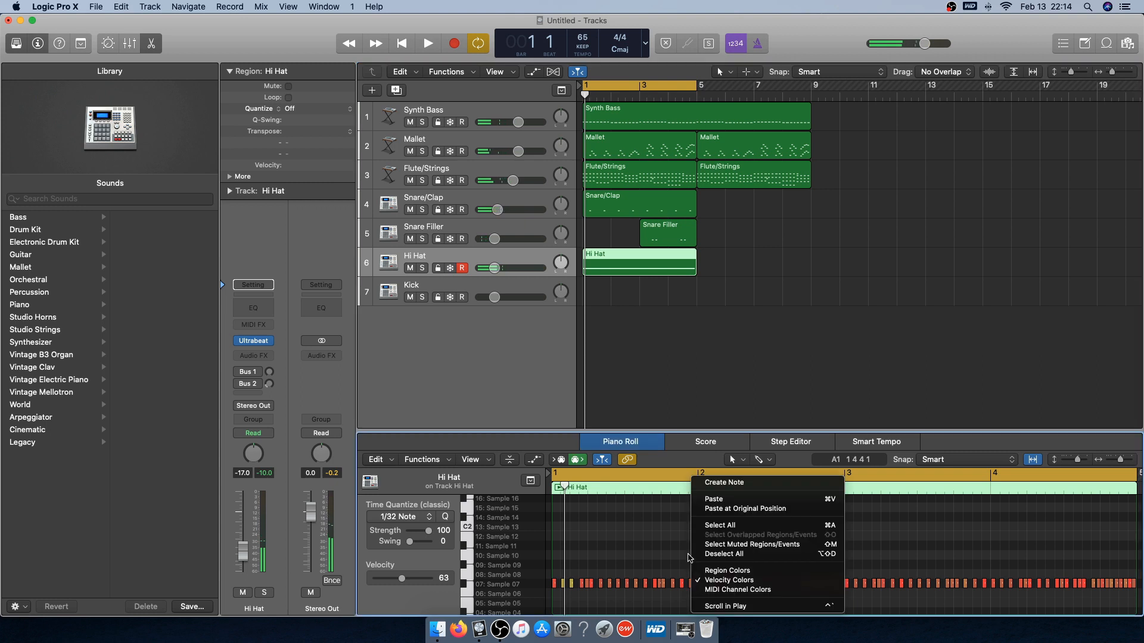
{"action": "left_click", "coordinate": [731, 527]}
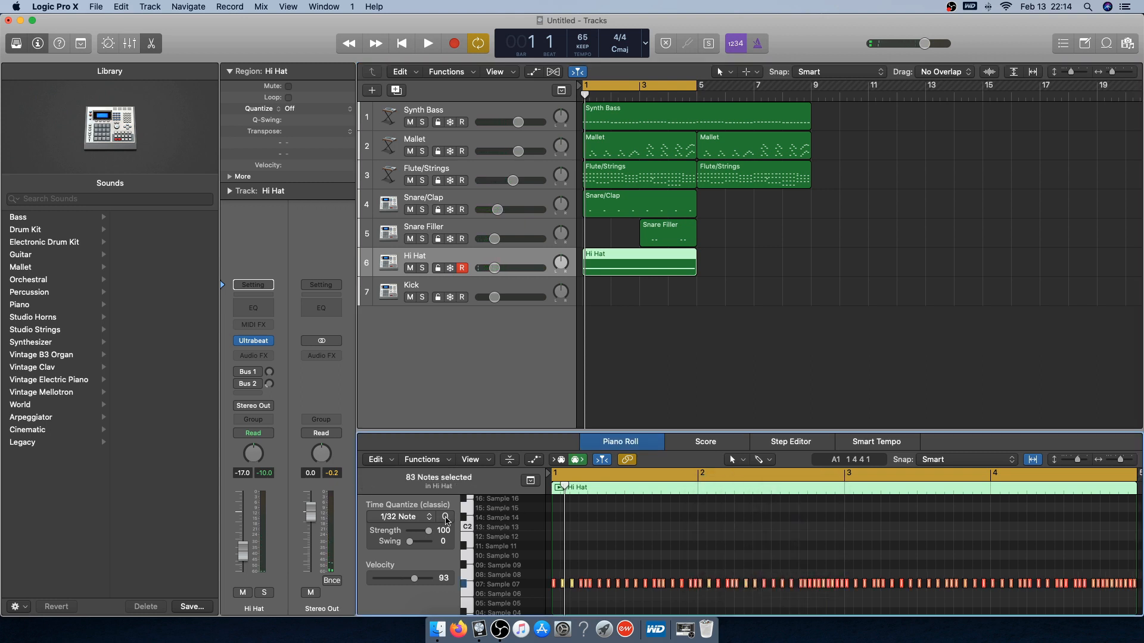
{"action": "left_click", "coordinate": [424, 459]}
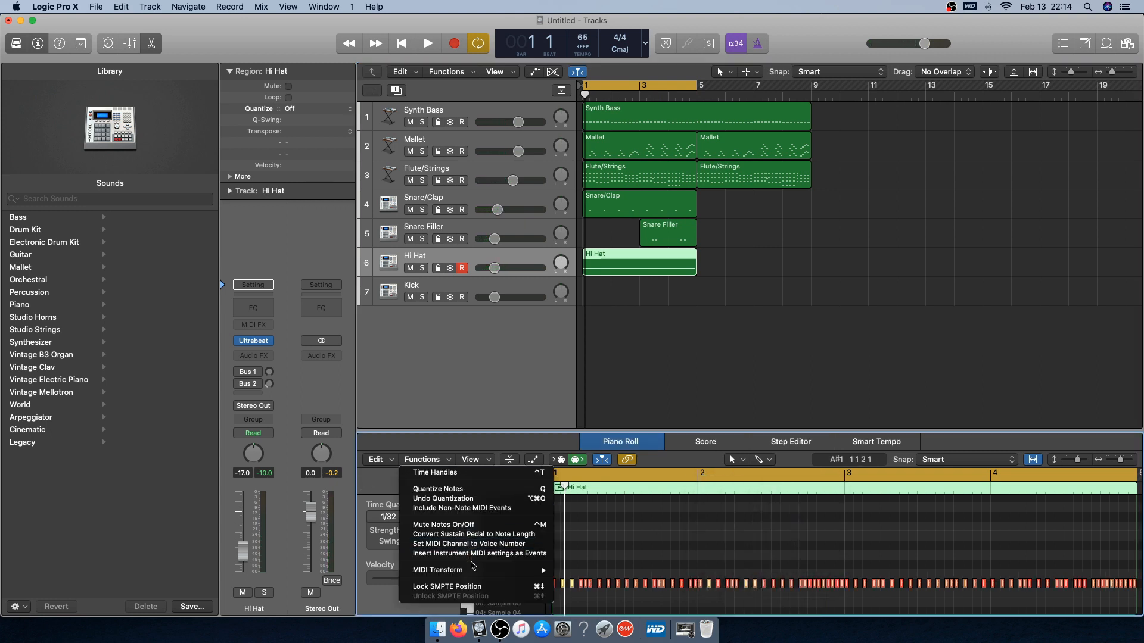
{"action": "mouse_move", "coordinate": [502, 571]}
{"action": "left_click", "coordinate": [600, 444]}
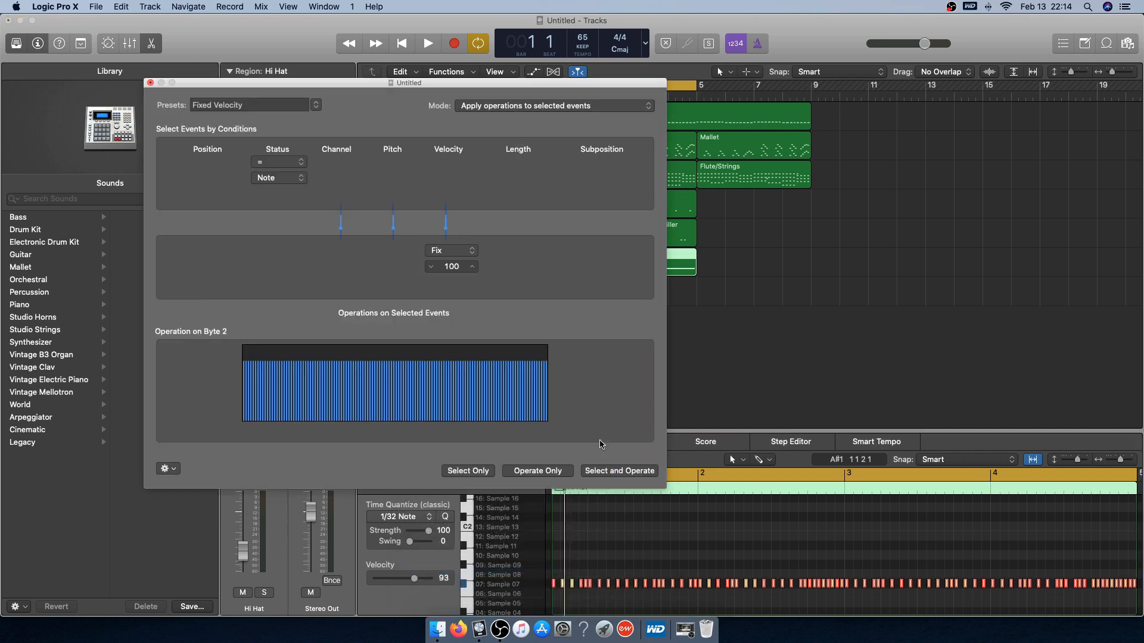
{"action": "left_click", "coordinate": [602, 474]}
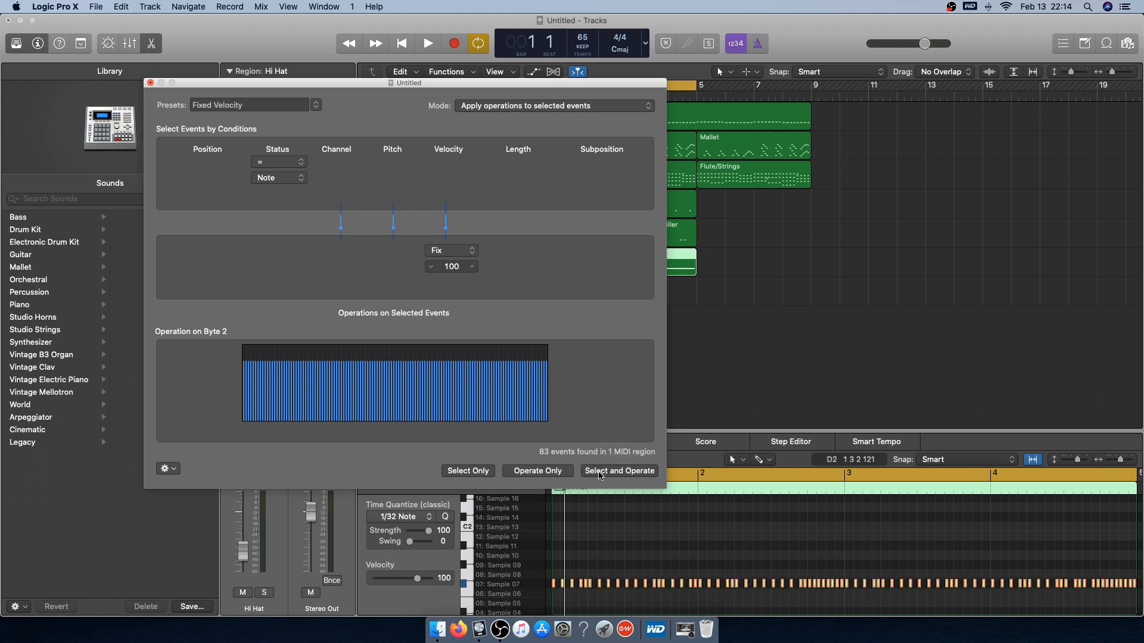
{"action": "left_click", "coordinate": [150, 83]}
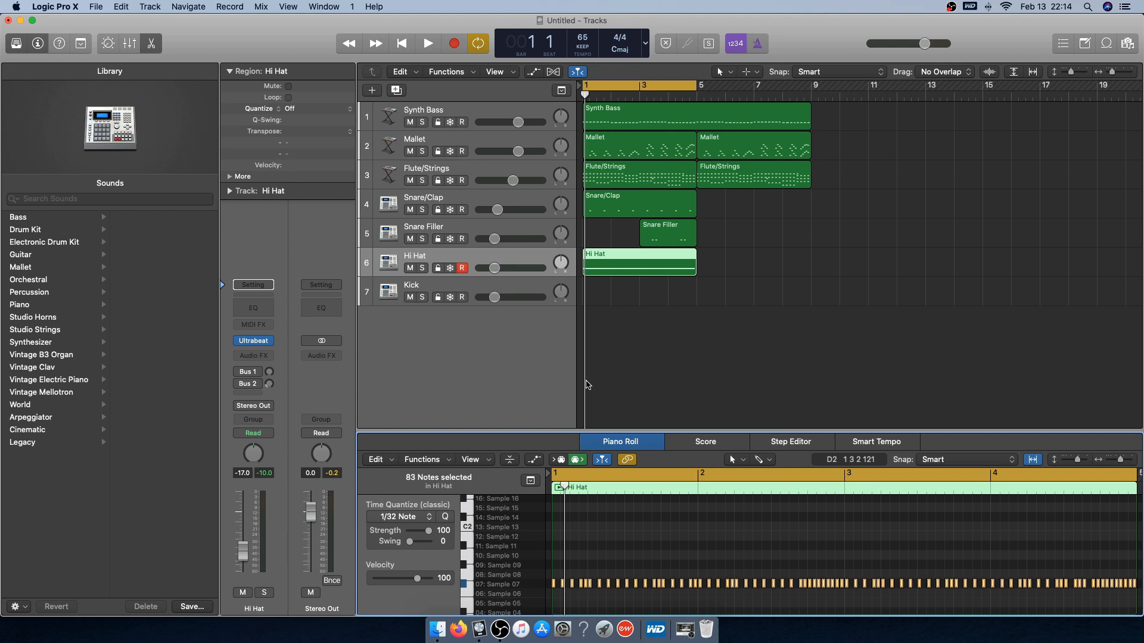
{"action": "left_click", "coordinate": [610, 377]}
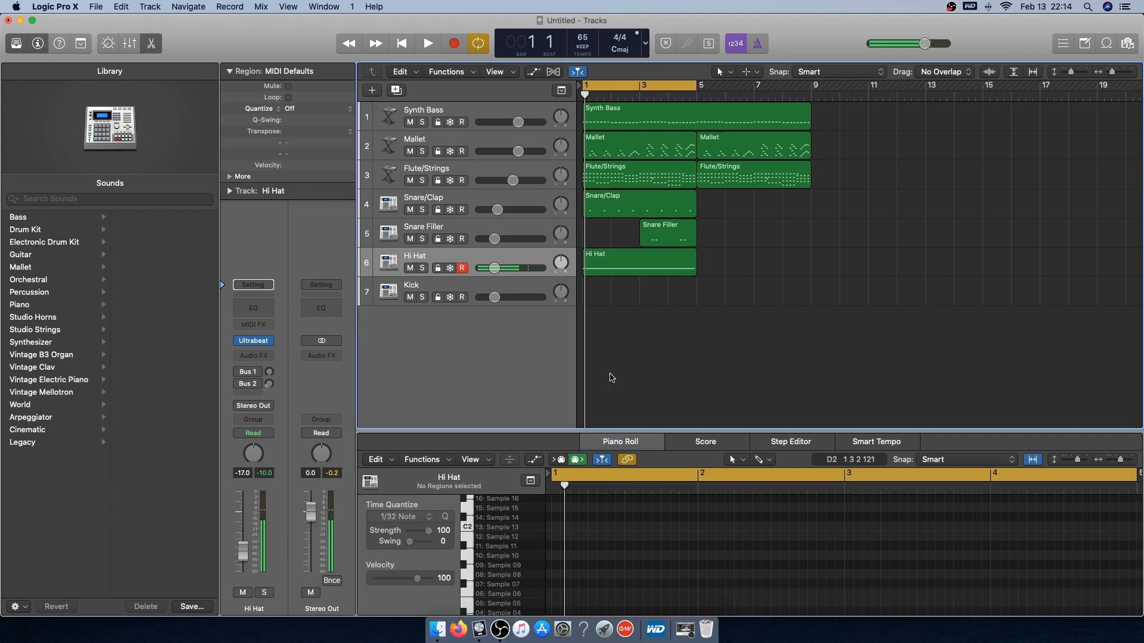
Play back the arrangement from bar 1 to check the quantized Hi Hat region against the other parts
{"action": "left_click", "coordinate": [620, 265]}
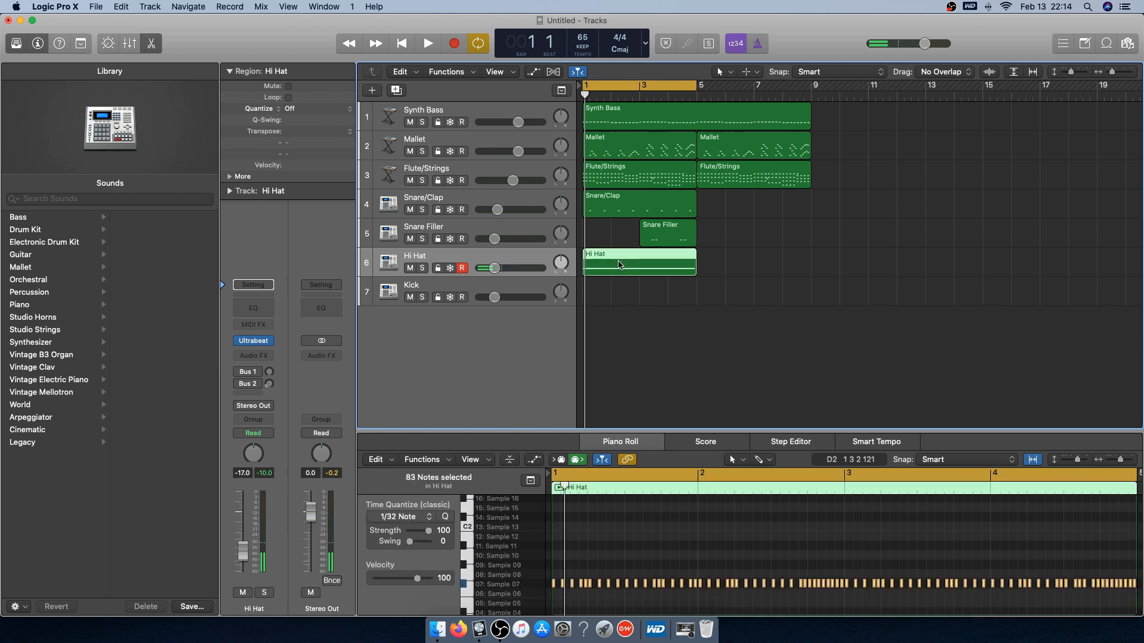
{"action": "key", "text": "space"}
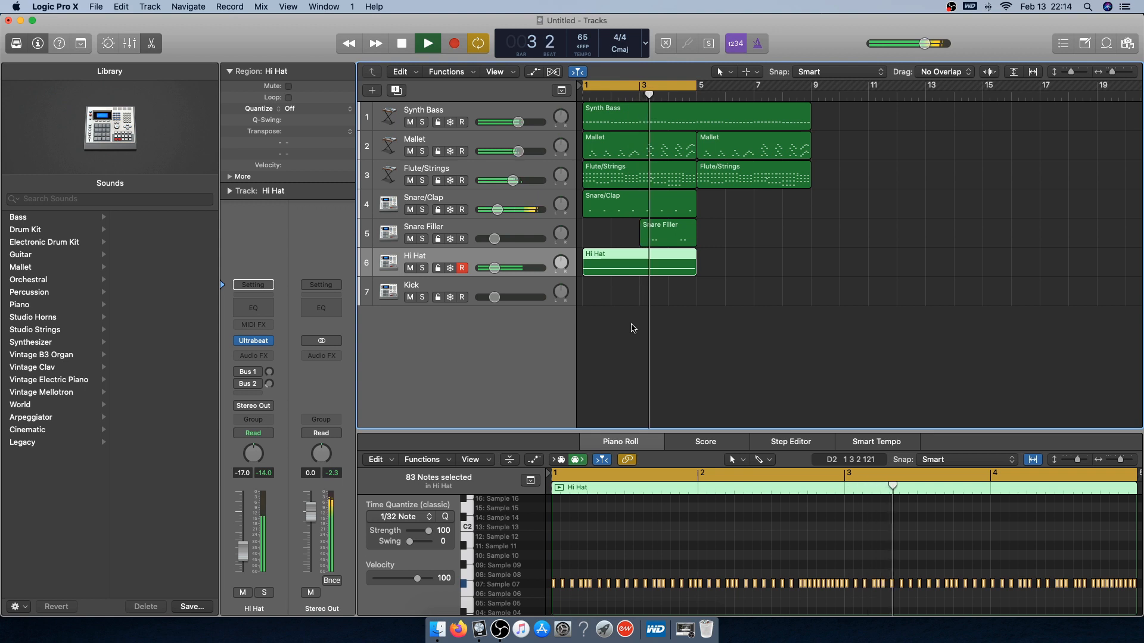
{"action": "key", "text": "space"}
{"action": "left_click", "coordinate": [632, 325]}
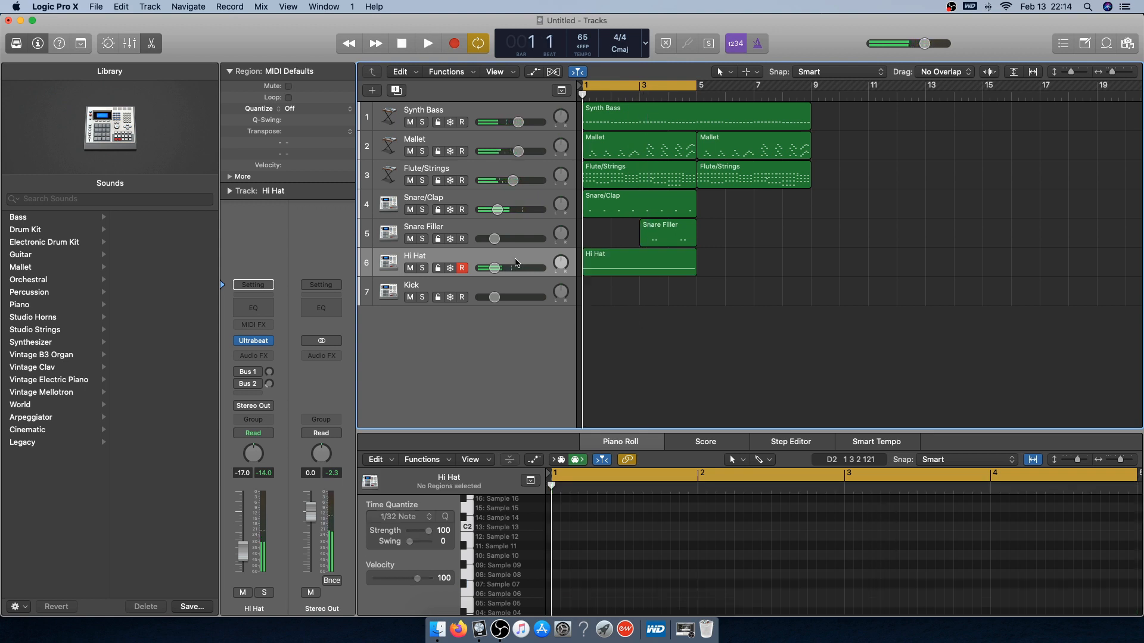
Record a four-bar kick part from bar 1 on the Kick track, setting the track's volume to -12.8 dB
{"action": "left_click", "coordinate": [471, 288]}
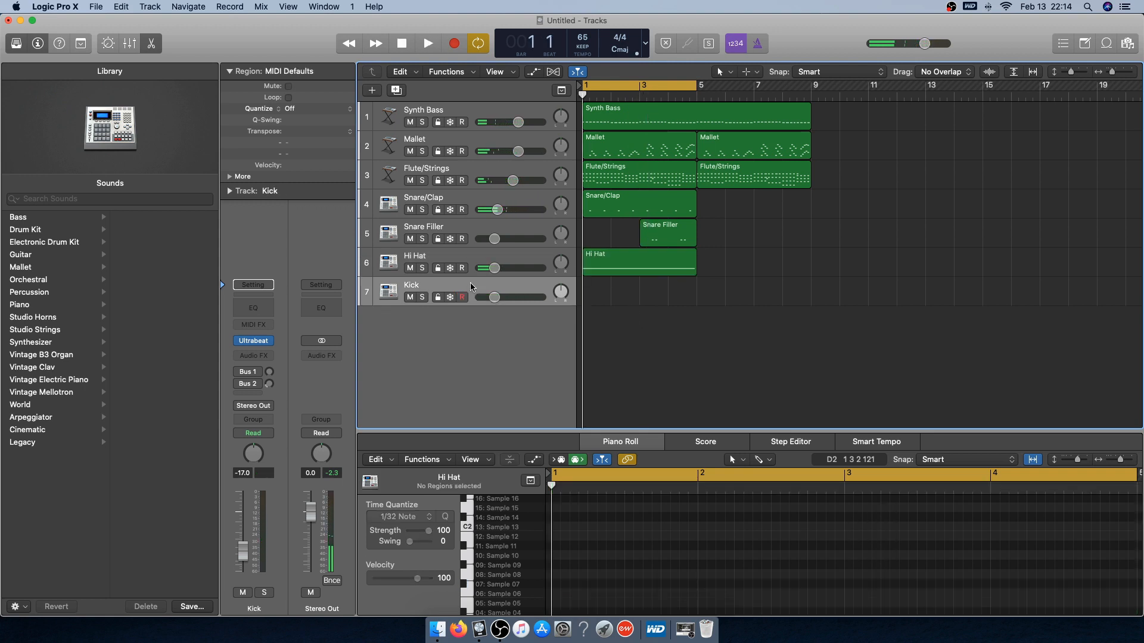
{"action": "left_click", "coordinate": [455, 46]}
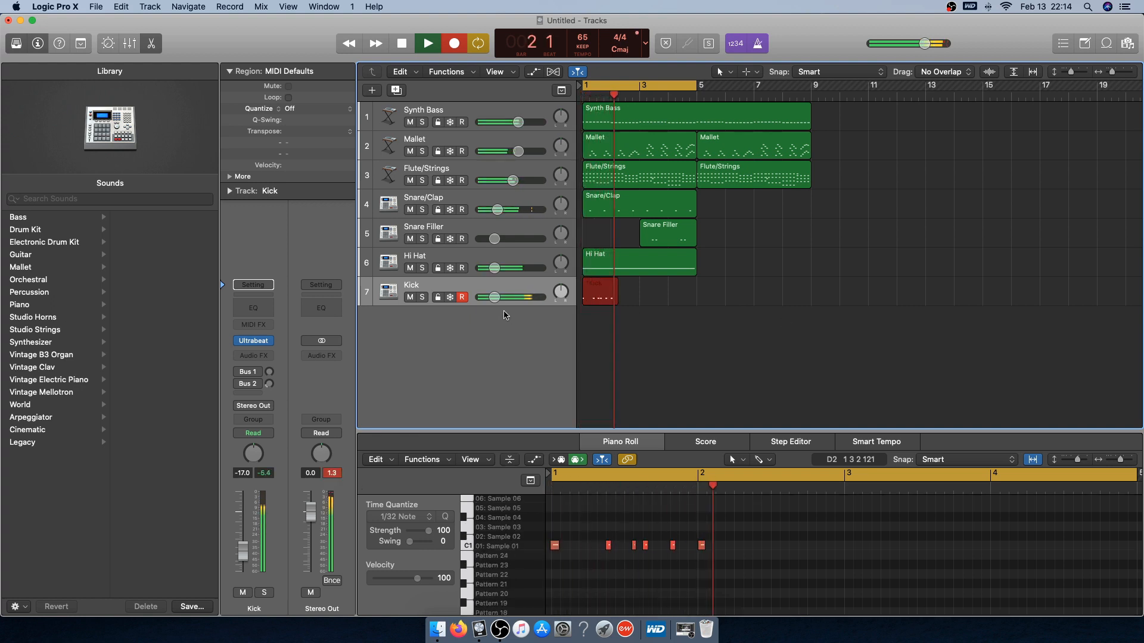
{"action": "left_click_drag", "start_coordinate": [495, 299], "coordinate": [506, 303]}
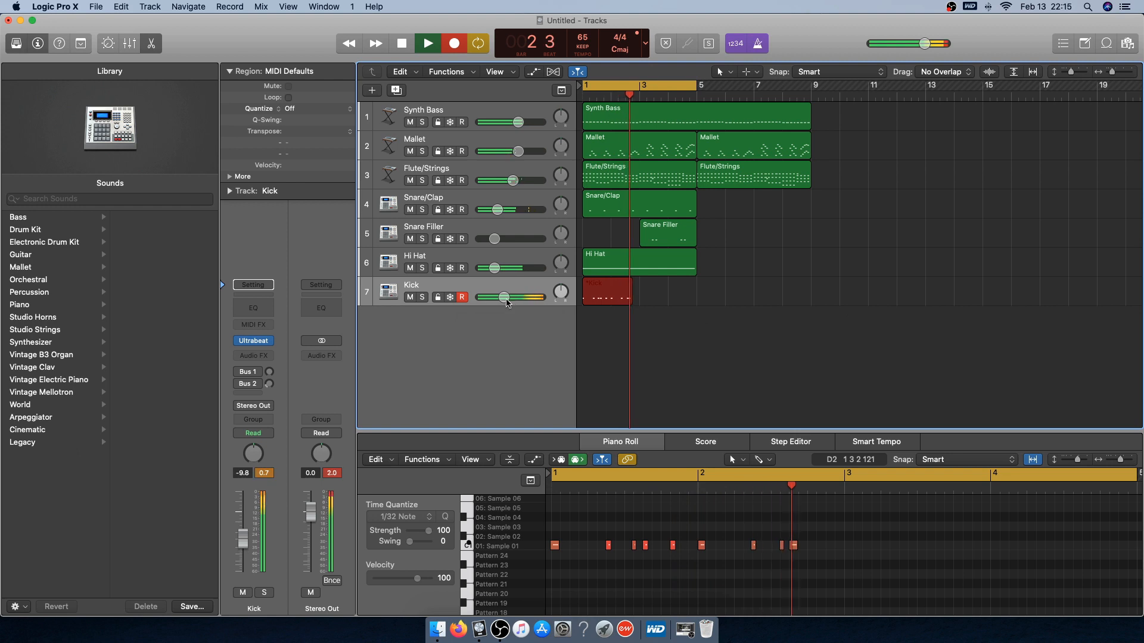
{"action": "left_click_drag", "start_coordinate": [504, 302], "coordinate": [495, 305]}
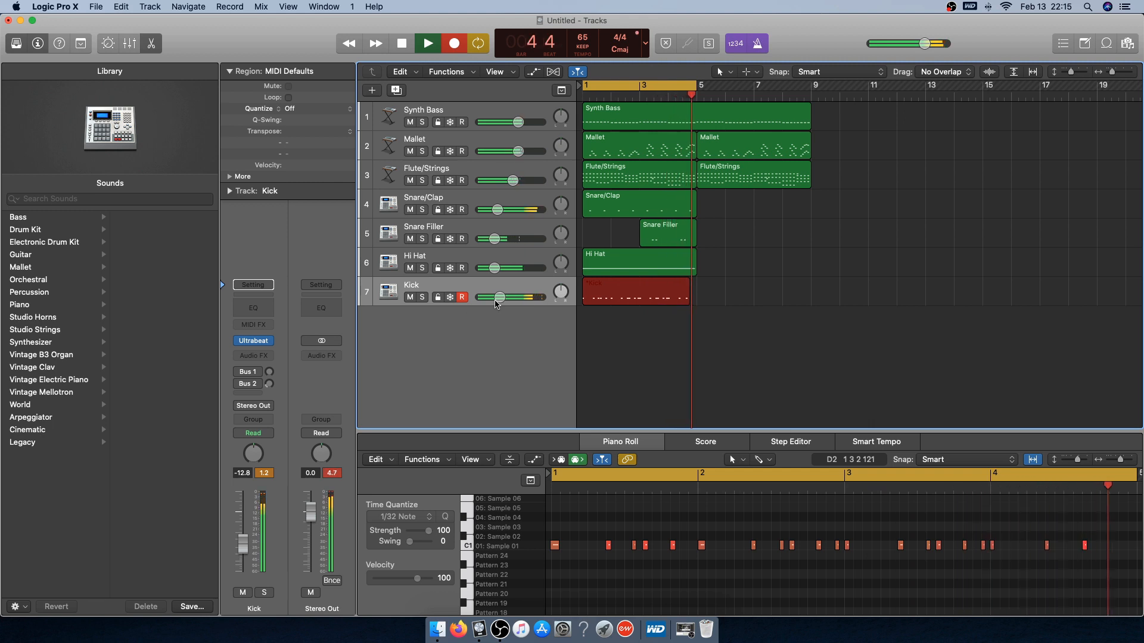
{"action": "key", "text": "space"}
Quantize all notes in the Kick region, trying 1/8 notes before settling on 1/16 notes
{"action": "right_click", "coordinate": [610, 526]}
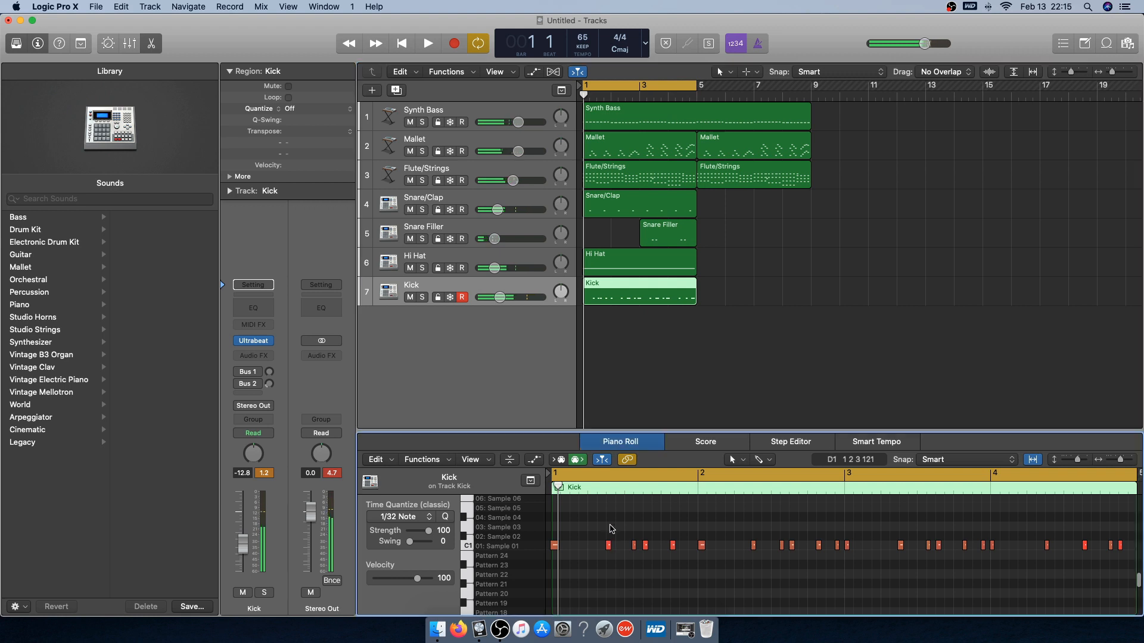
{"action": "left_click", "coordinate": [645, 525]}
{"action": "left_click", "coordinate": [426, 516]}
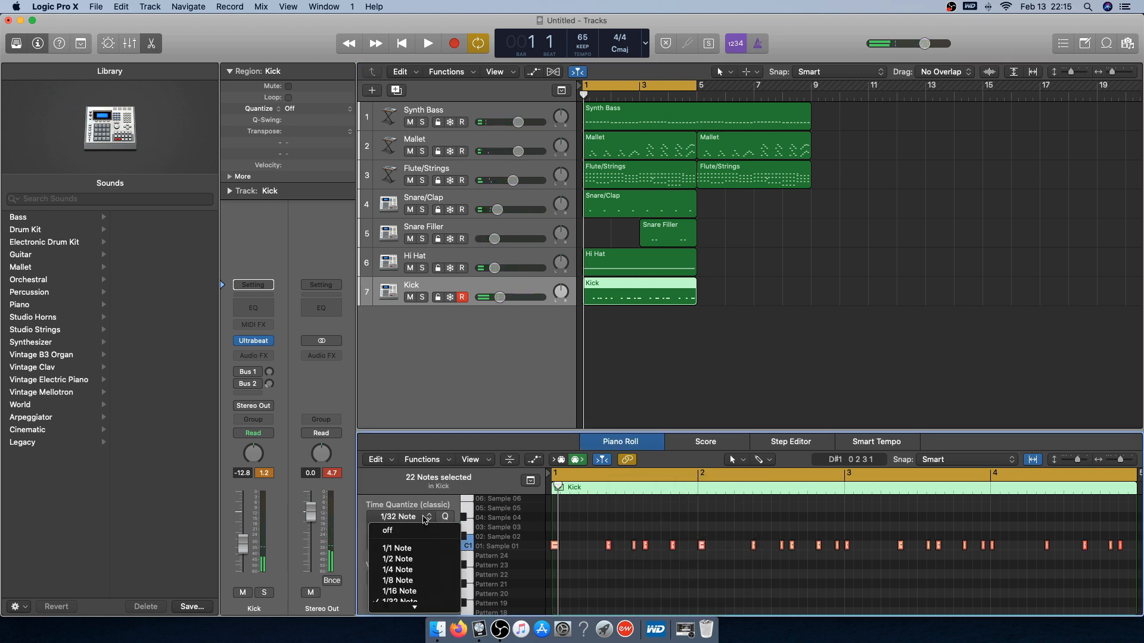
{"action": "left_click", "coordinate": [403, 580]}
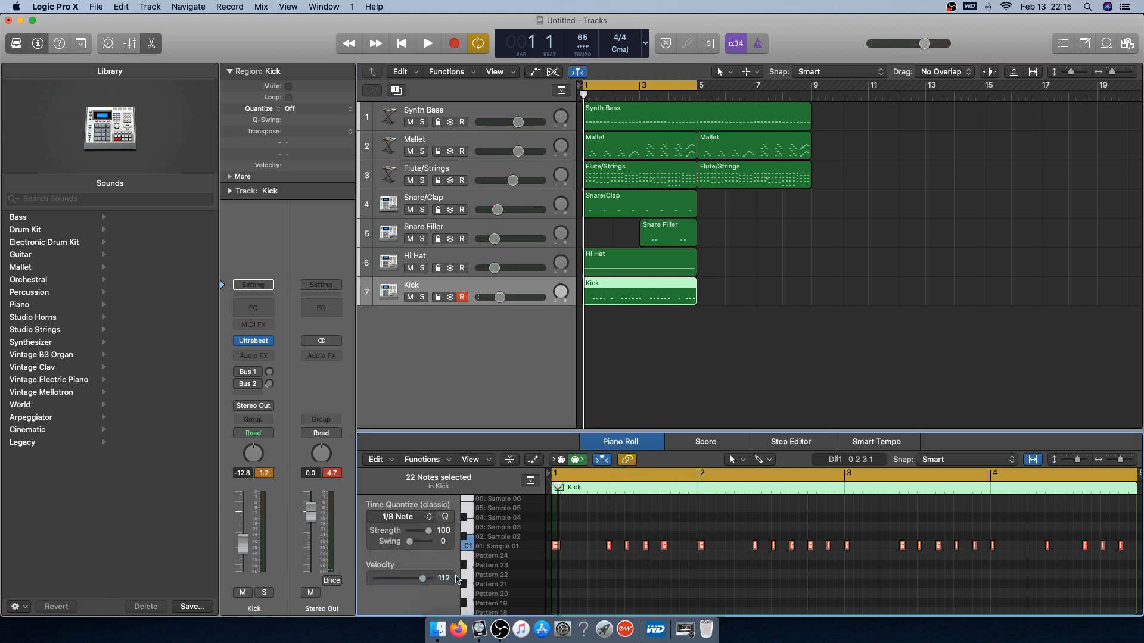
{"action": "left_click", "coordinate": [429, 516]}
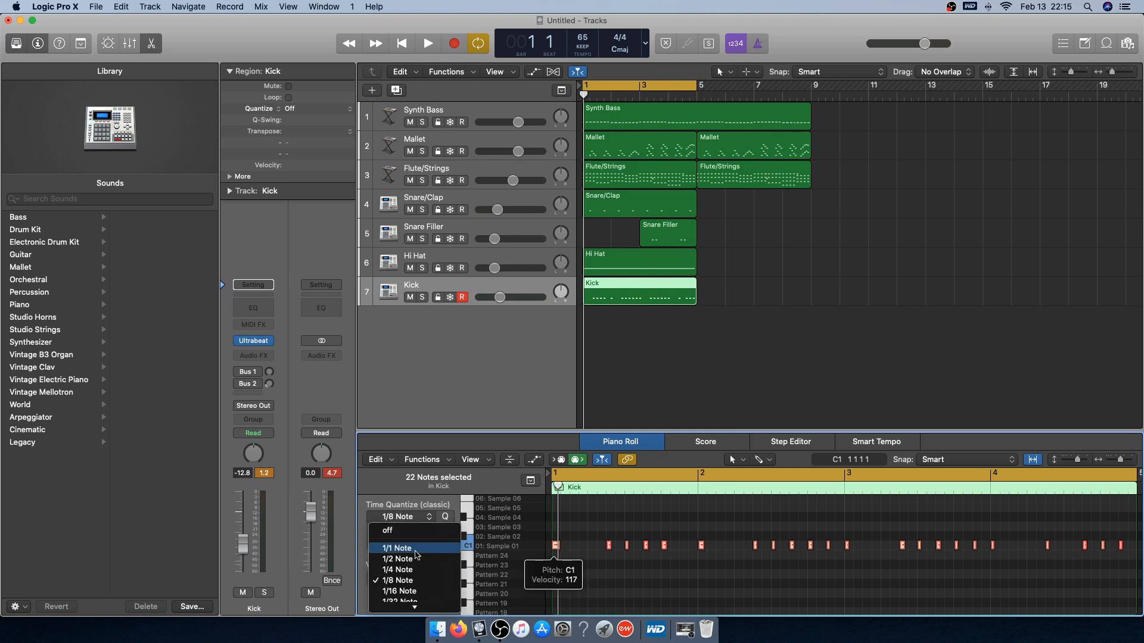
{"action": "left_click", "coordinate": [414, 590]}
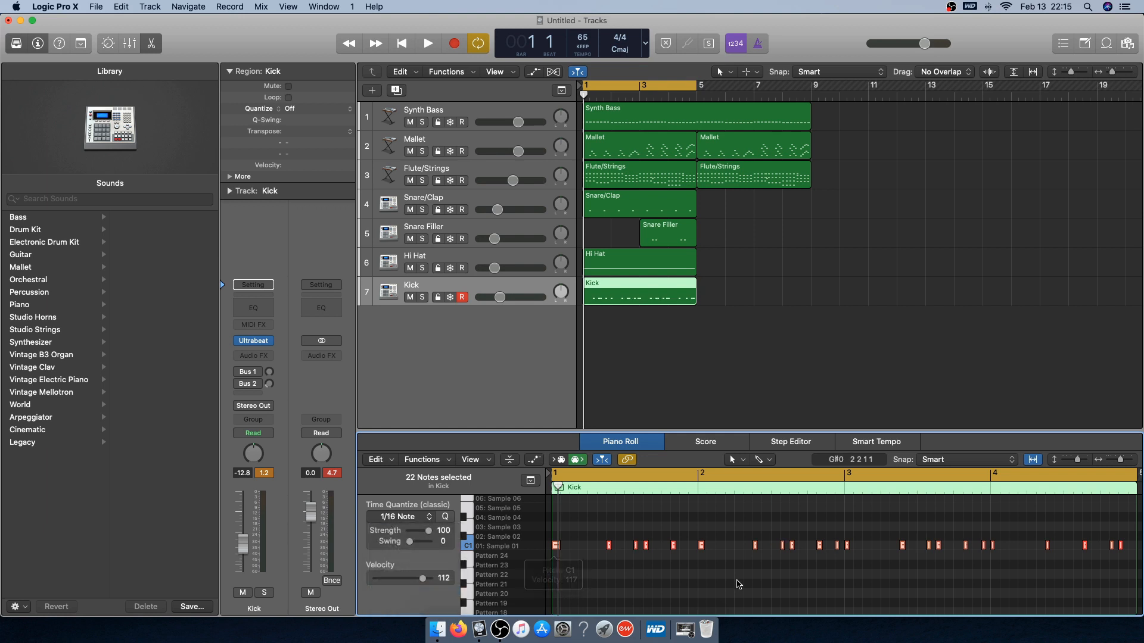
Apply a fixed velocity of 100 to all notes in the Kick region
{"action": "left_click", "coordinate": [433, 457]}
{"action": "mouse_move", "coordinate": [475, 572]}
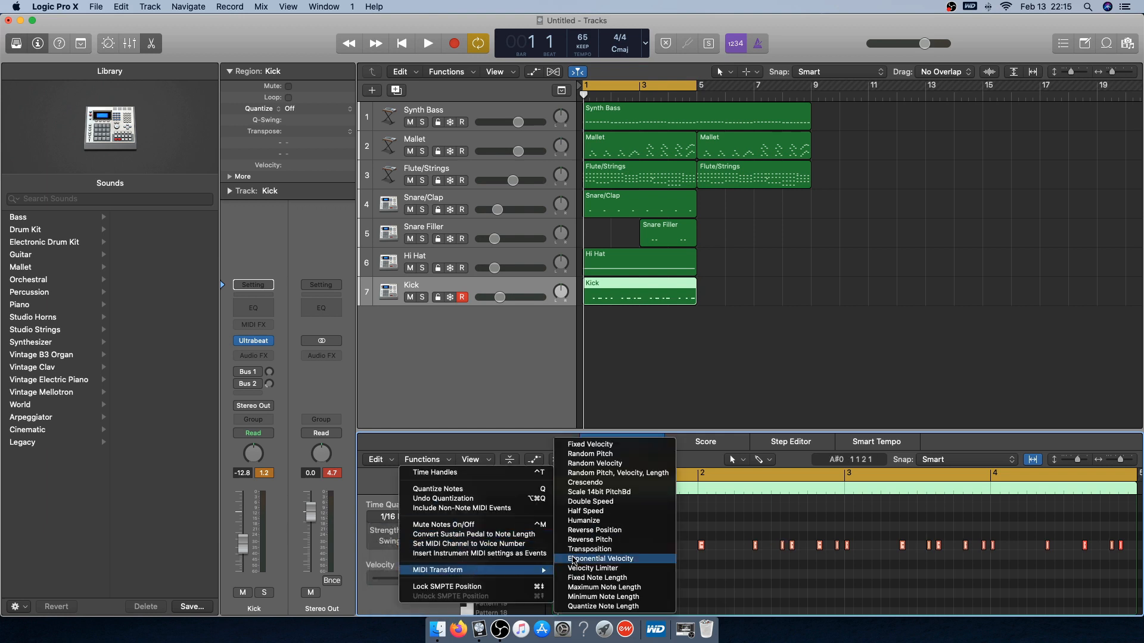
{"action": "left_click", "coordinate": [616, 446]}
{"action": "left_click", "coordinate": [640, 476]}
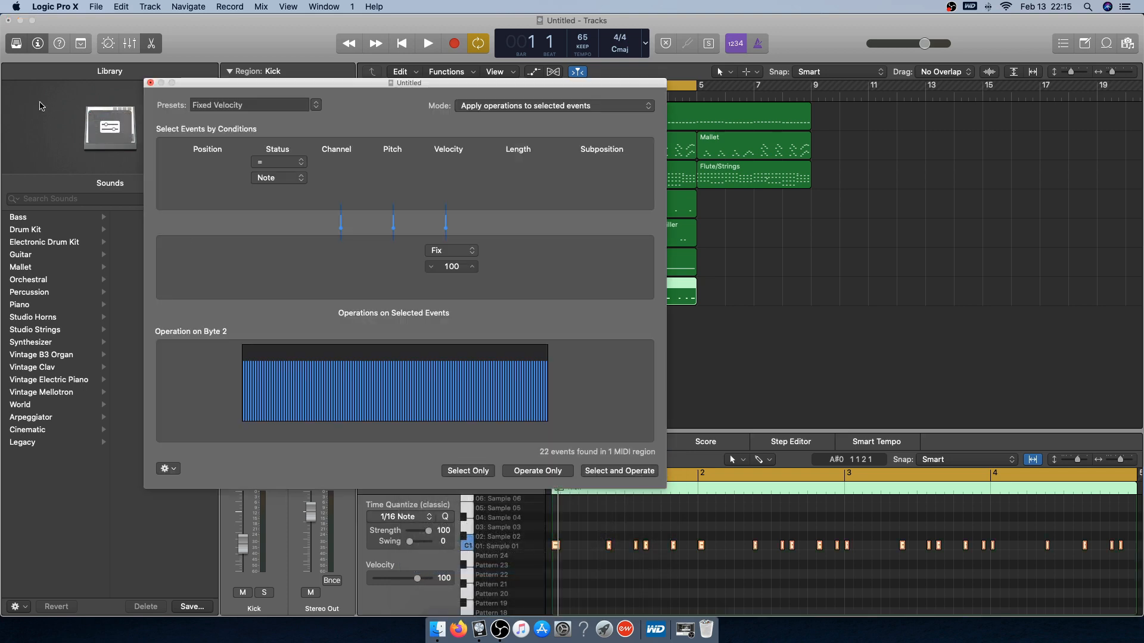
{"action": "left_click", "coordinate": [150, 83]}
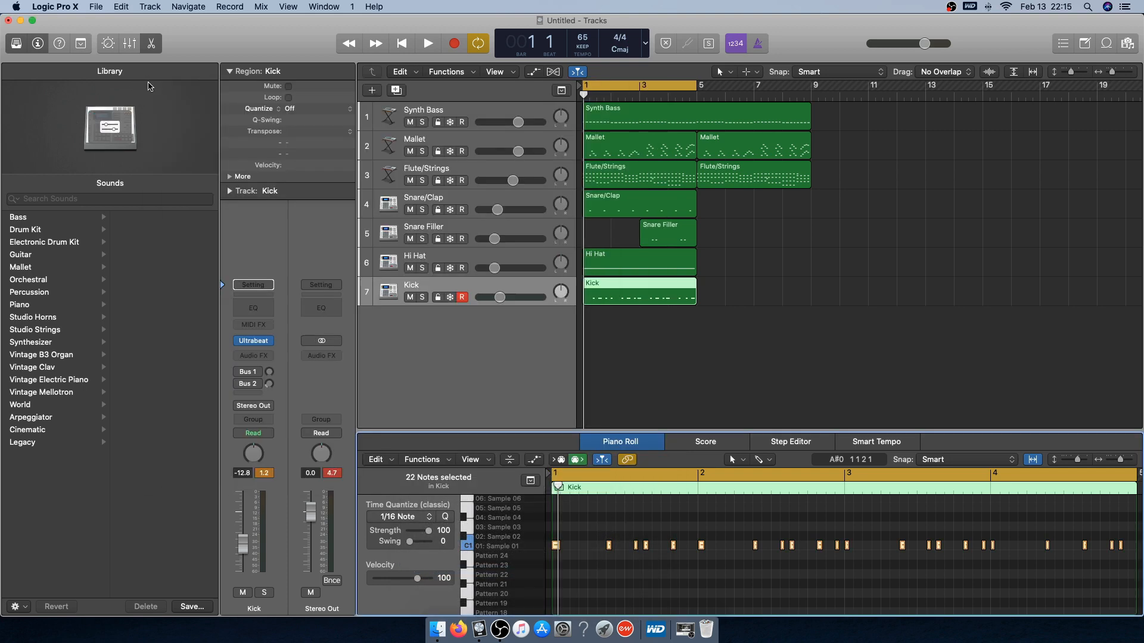
Copy the Snare/Clap, Snare Filler, Hi Hat and Kick regions and paste them at bar 5
{"action": "left_click", "coordinate": [635, 382]}
{"action": "left_click", "coordinate": [618, 303]}
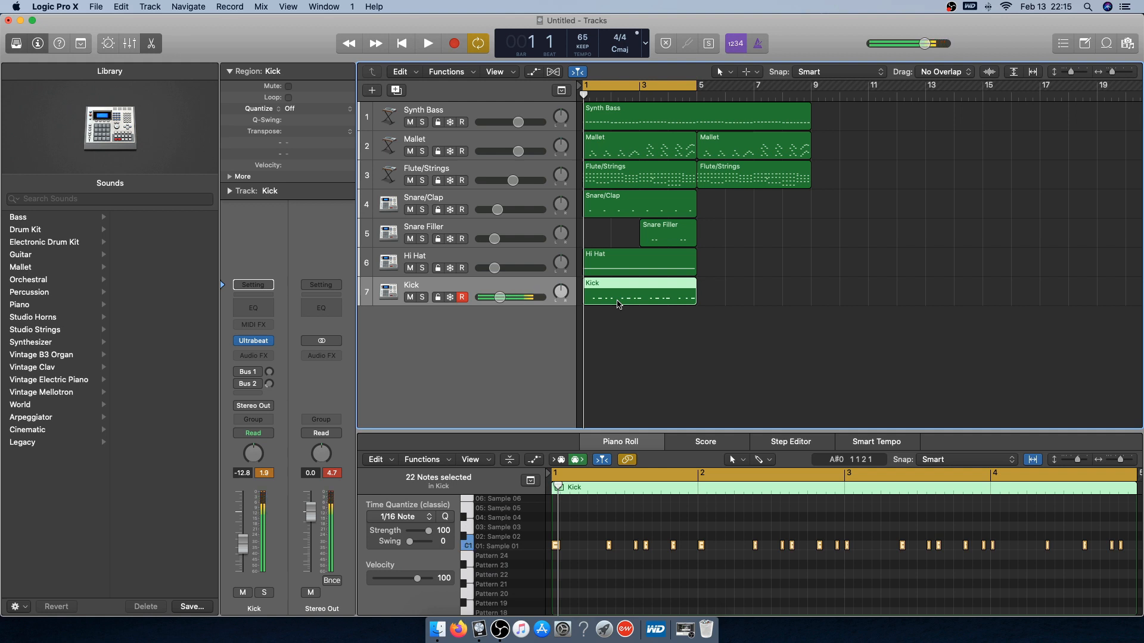
{"action": "left_click_drag", "start_coordinate": [668, 305], "coordinate": [650, 207]}
{"action": "left_click", "coordinate": [695, 98]}
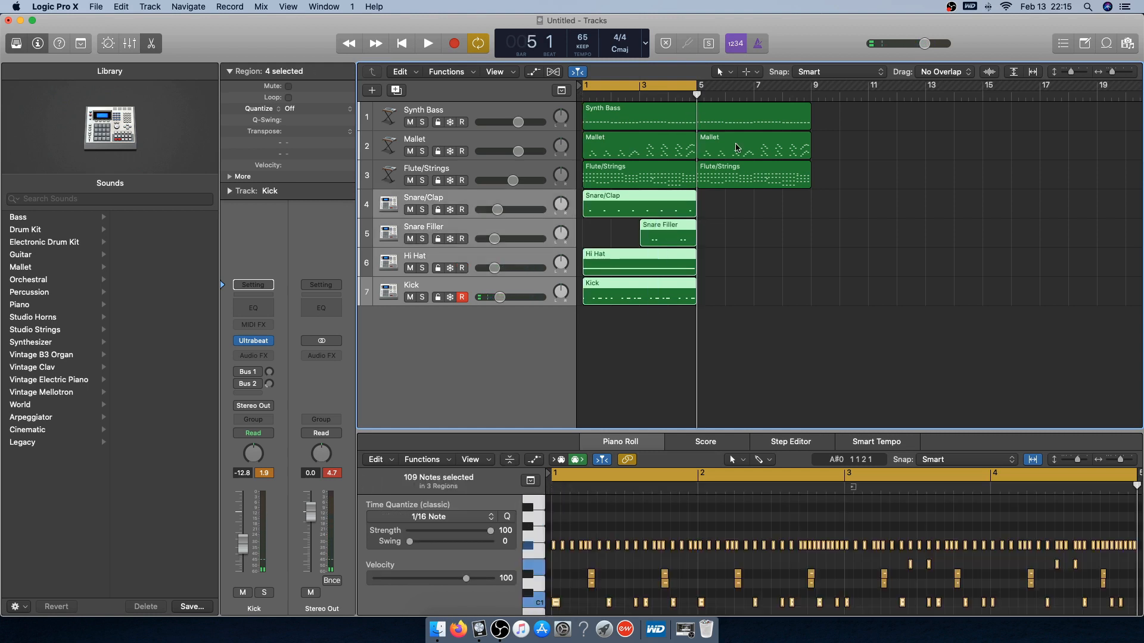
{"action": "left_click", "coordinate": [833, 284]}
{"action": "key", "text": "super+v"}
{"action": "left_click", "coordinate": [683, 379]}
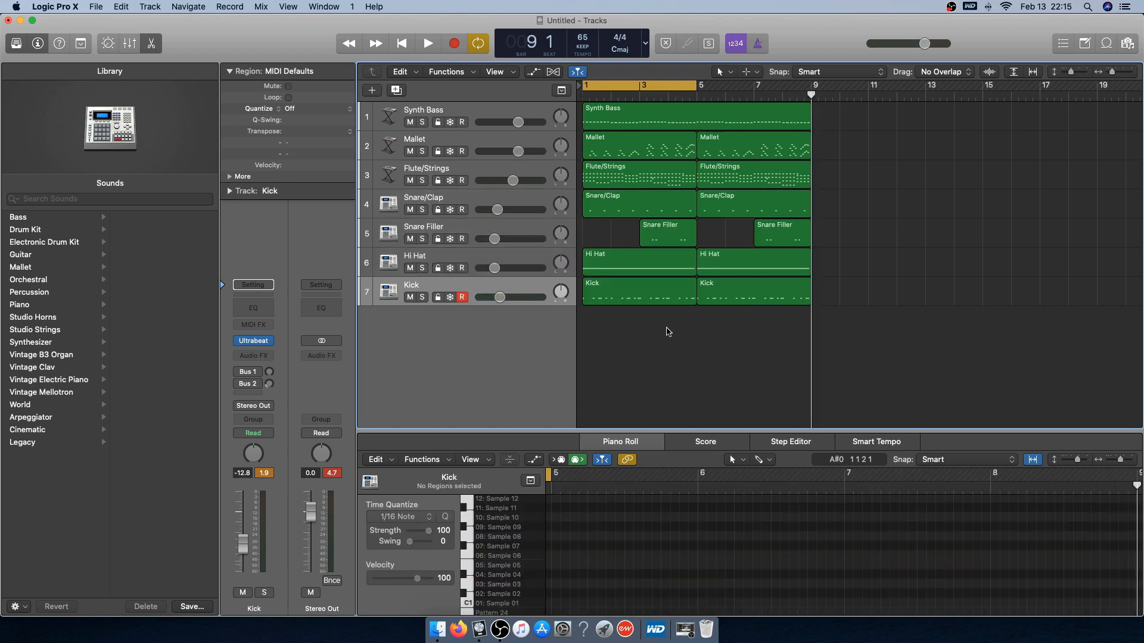
Play the arrangement from bar 1, lowering the Kick volume to -15.0 dB and the Hi Hat volume slightly
{"action": "key", "text": "space"}
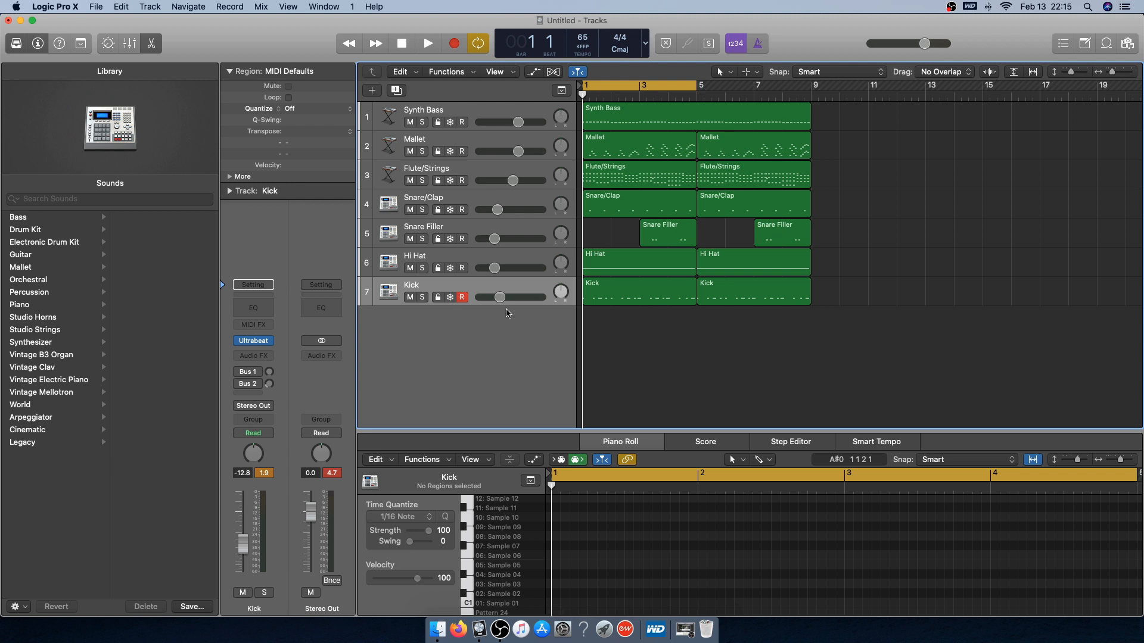
{"action": "key", "text": "space"}
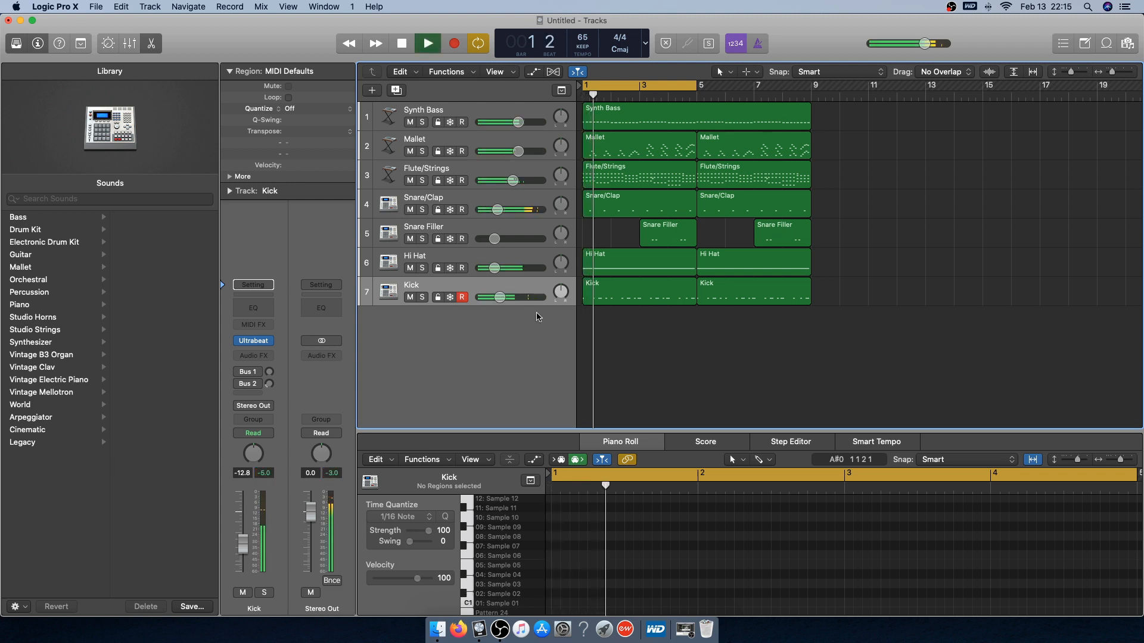
{"action": "left_click_drag", "start_coordinate": [499, 297], "coordinate": [497, 297]}
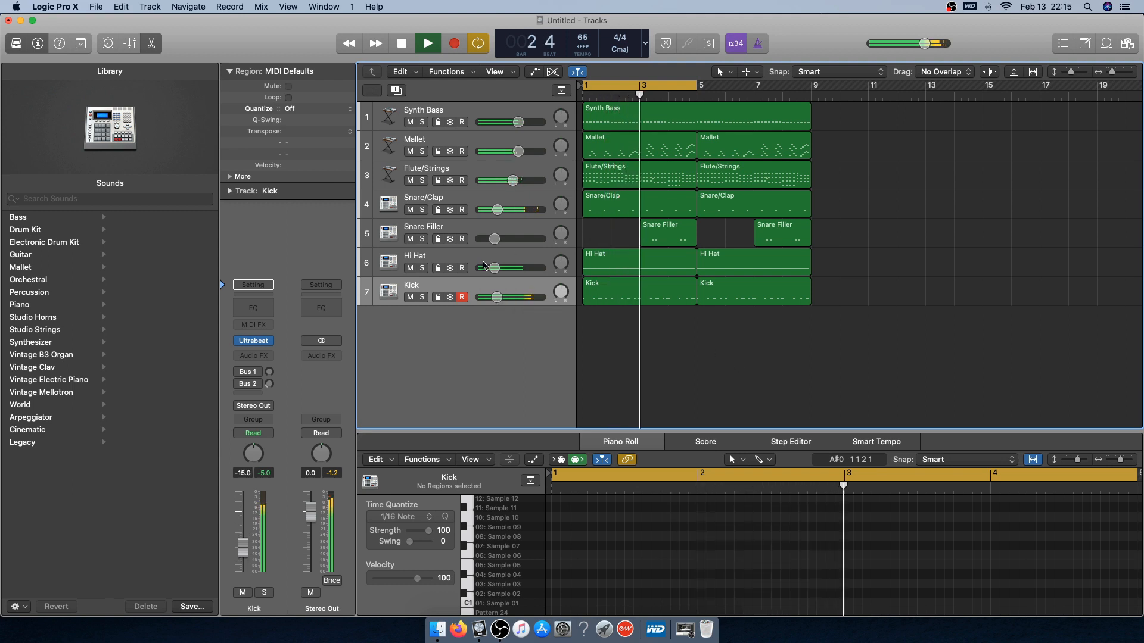
{"action": "left_click_drag", "start_coordinate": [494, 271], "coordinate": [490, 272]}
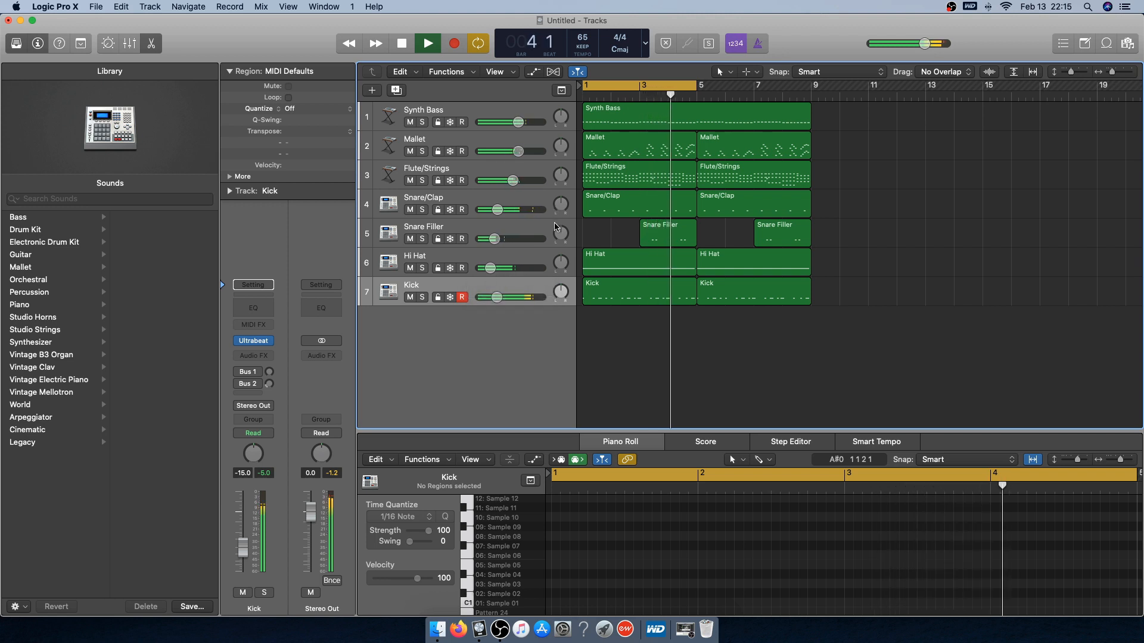
Add a new software instrument track below Kick and name it 808
{"action": "double_click", "coordinate": [439, 311]}
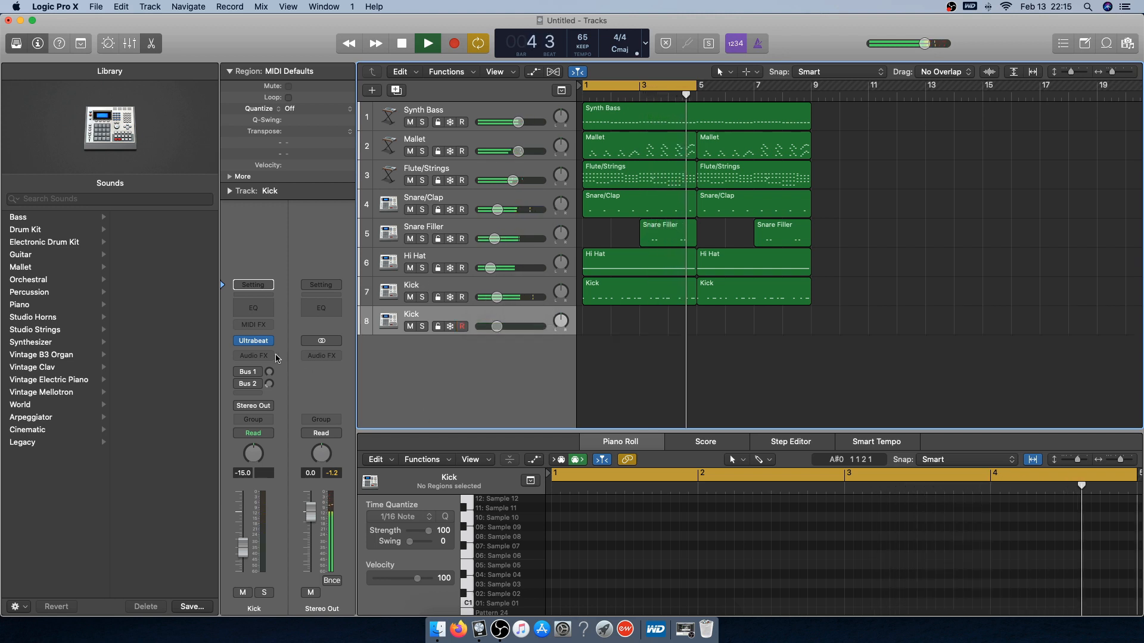
{"action": "double_click", "coordinate": [412, 314]}
{"action": "type", "text": "808"}
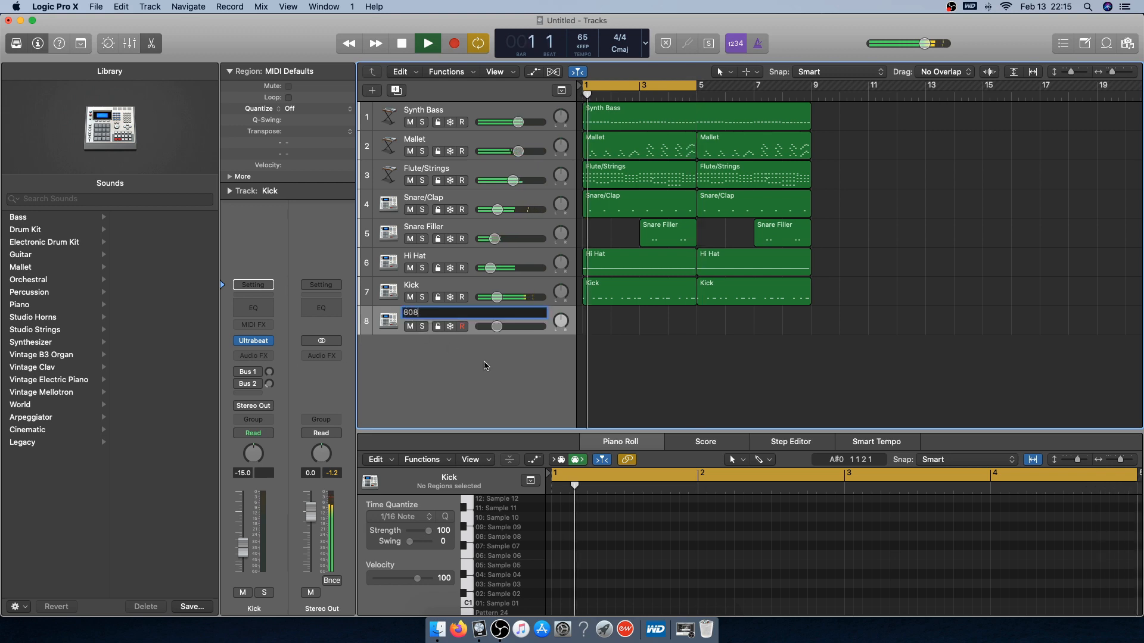
{"action": "key", "text": "Return"}
Replace the 808 track's instrument with TrackGod in stereo and load the BS - 808 sound from the Urban Army bank
{"action": "left_click", "coordinate": [265, 340]}
{"action": "mouse_move", "coordinate": [357, 339]}
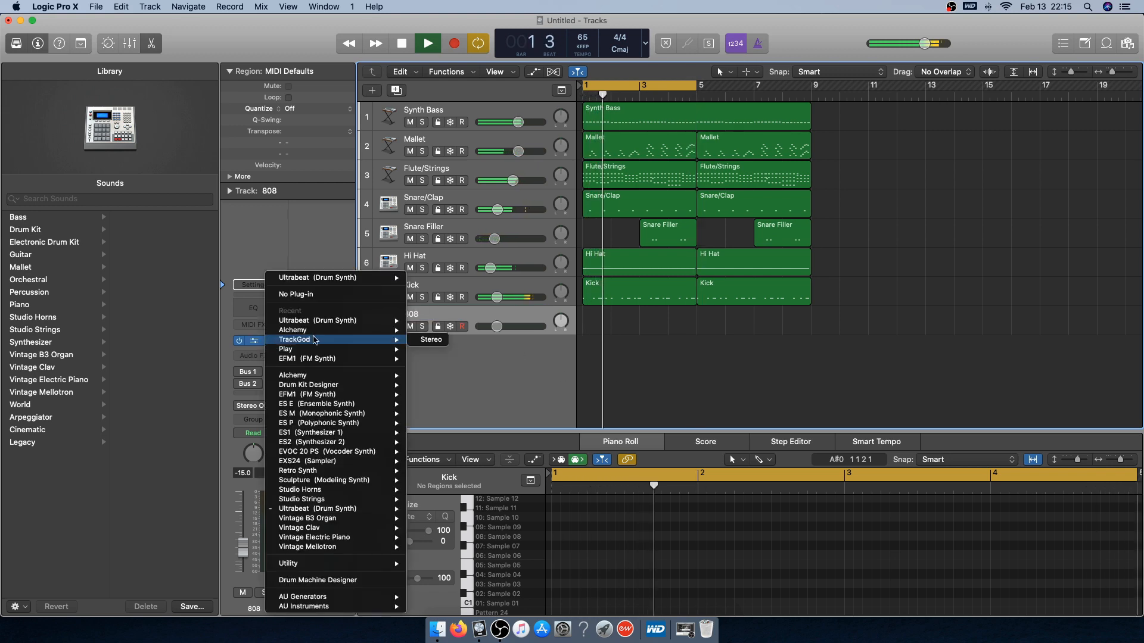
{"action": "left_click", "coordinate": [429, 340]}
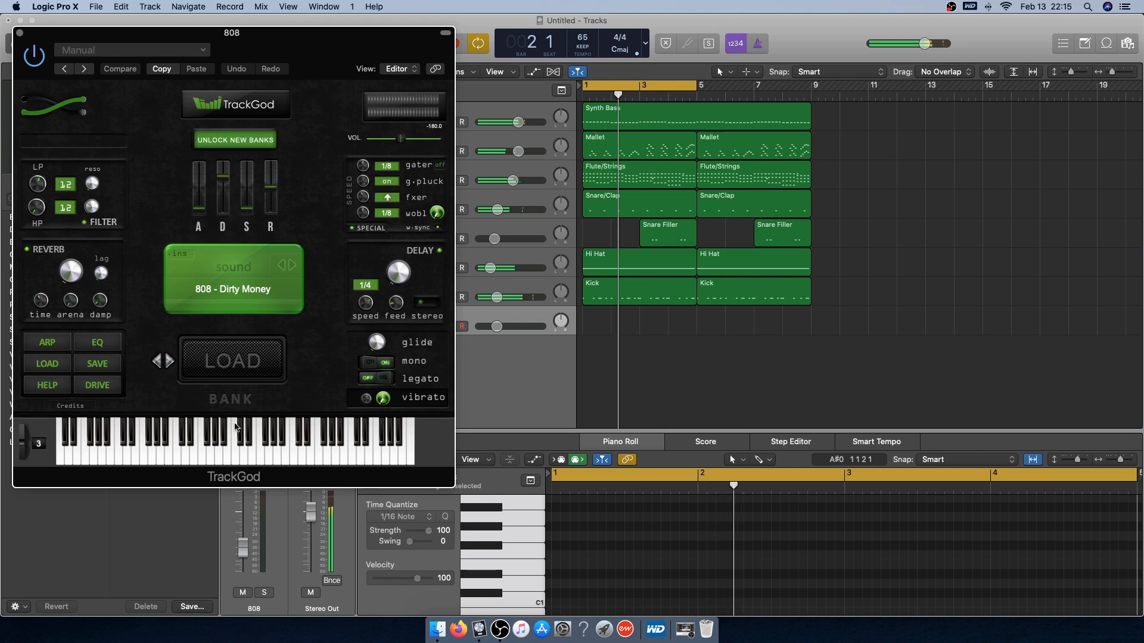
{"action": "left_click", "coordinate": [249, 372]}
{"action": "left_click", "coordinate": [245, 243]}
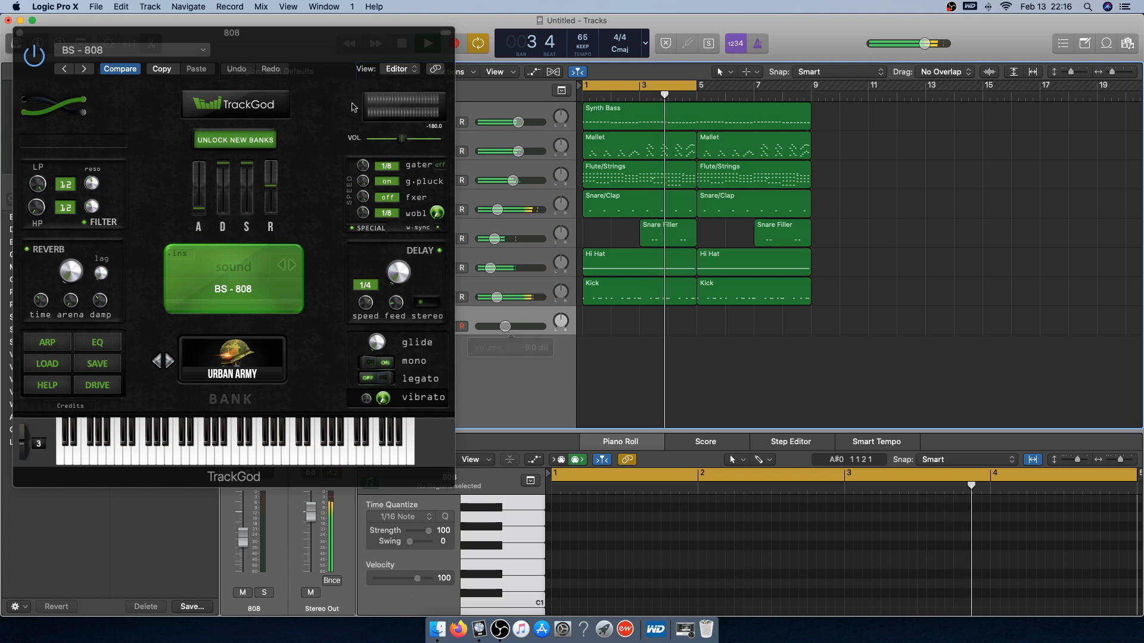
{"action": "left_click_drag", "start_coordinate": [322, 67], "coordinate": [310, 93]}
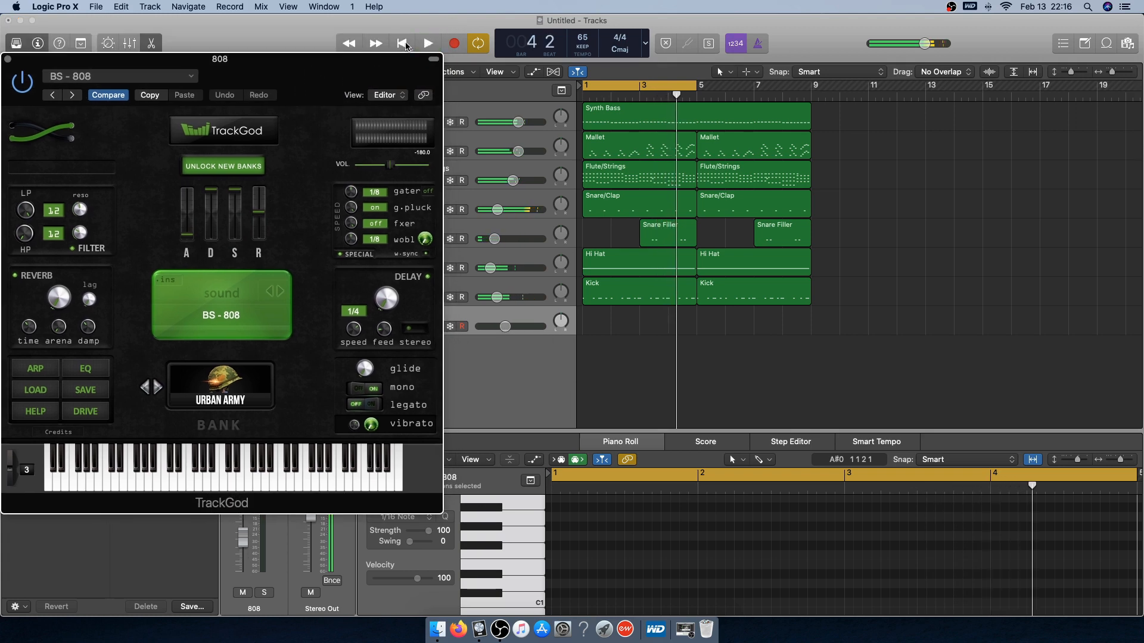
Rehearse the 808 part on its own and along with playback of the arrangement
{"action": "left_click", "coordinate": [405, 45]}
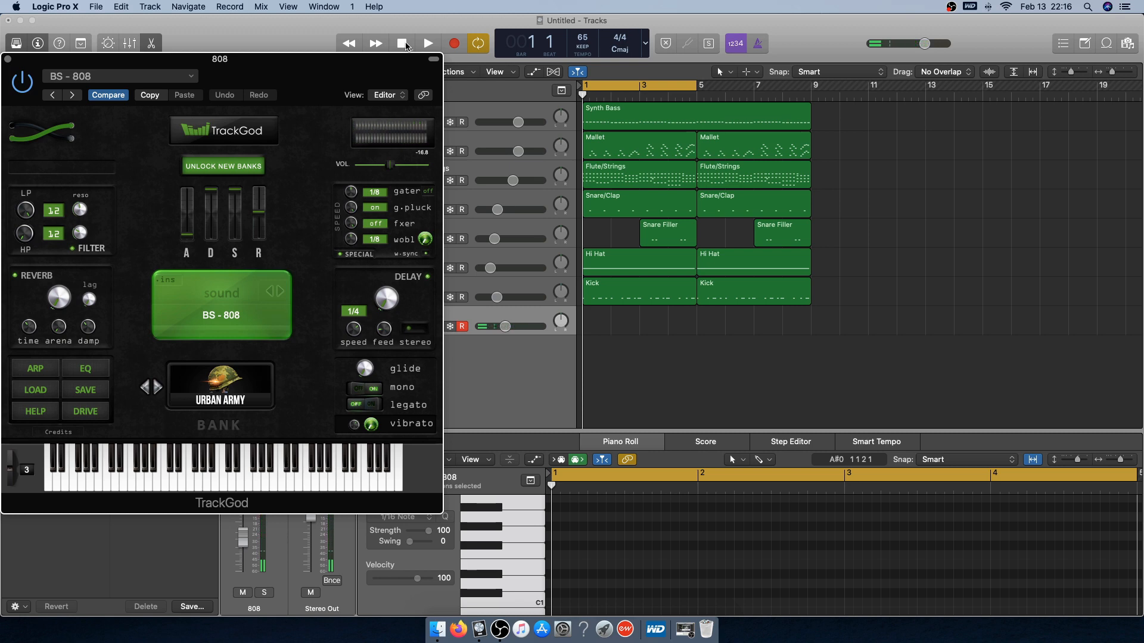
{"action": "key", "text": "space"}
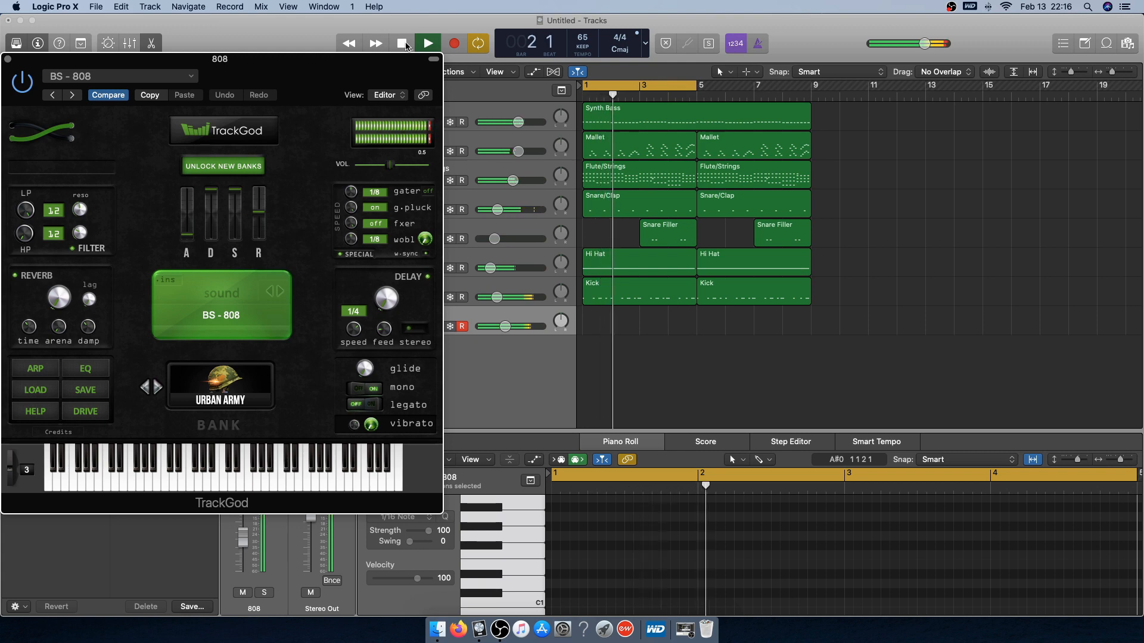
{"action": "left_click", "coordinate": [403, 44]}
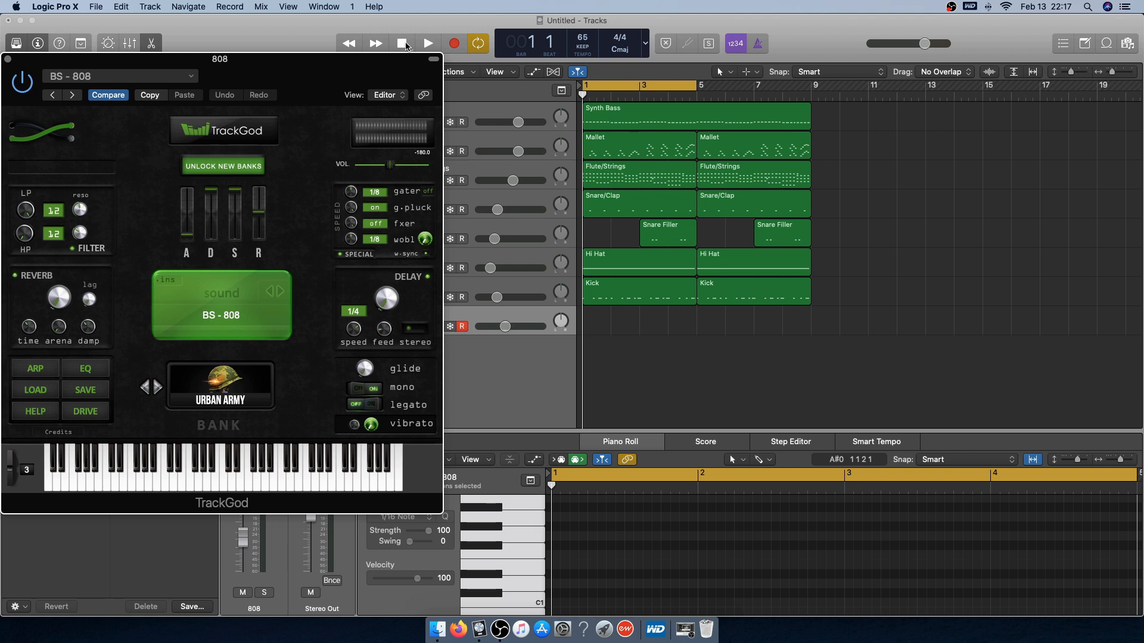
{"action": "key", "text": "space"}
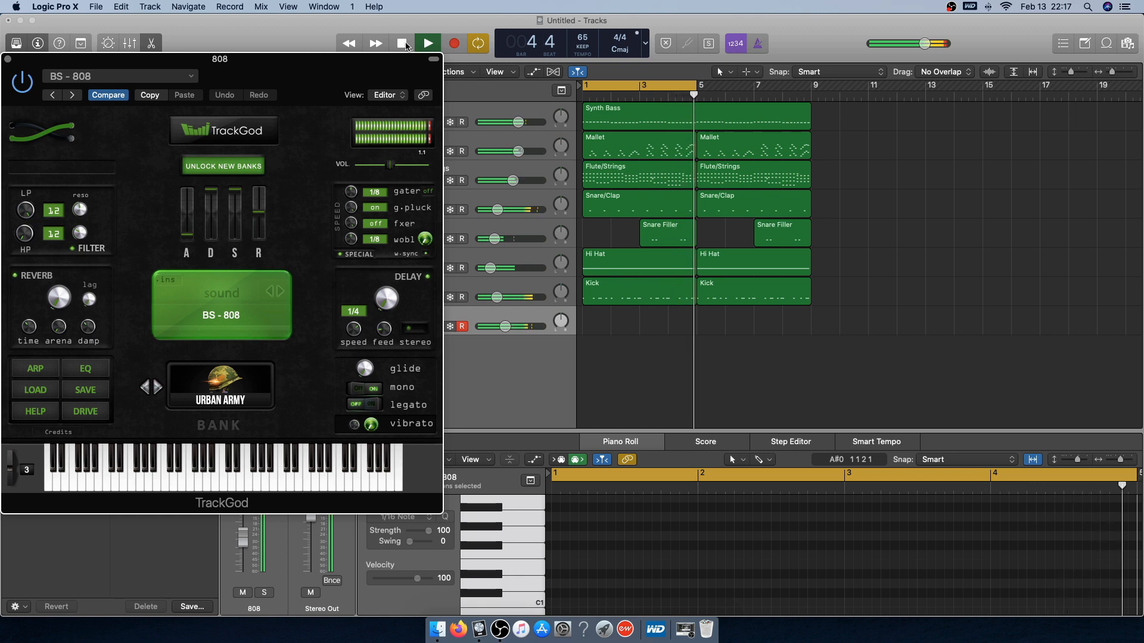
{"action": "left_click", "coordinate": [402, 43]}
Record a four-bar 808 part from bar 1 on the 808 track
{"action": "left_click", "coordinate": [406, 46]}
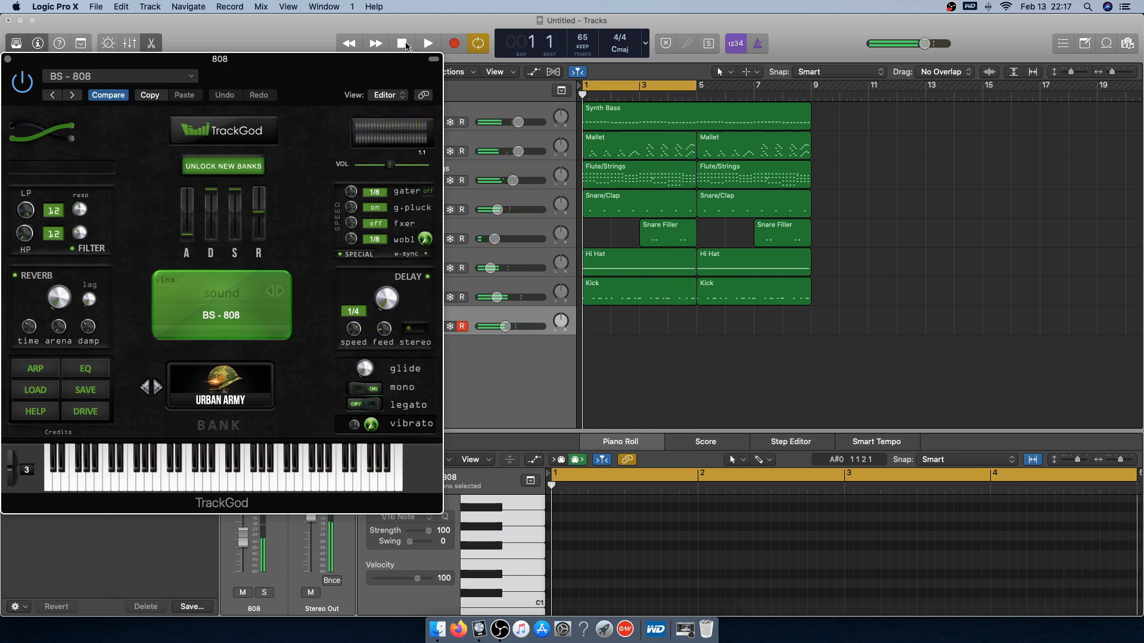
{"action": "key", "text": "r"}
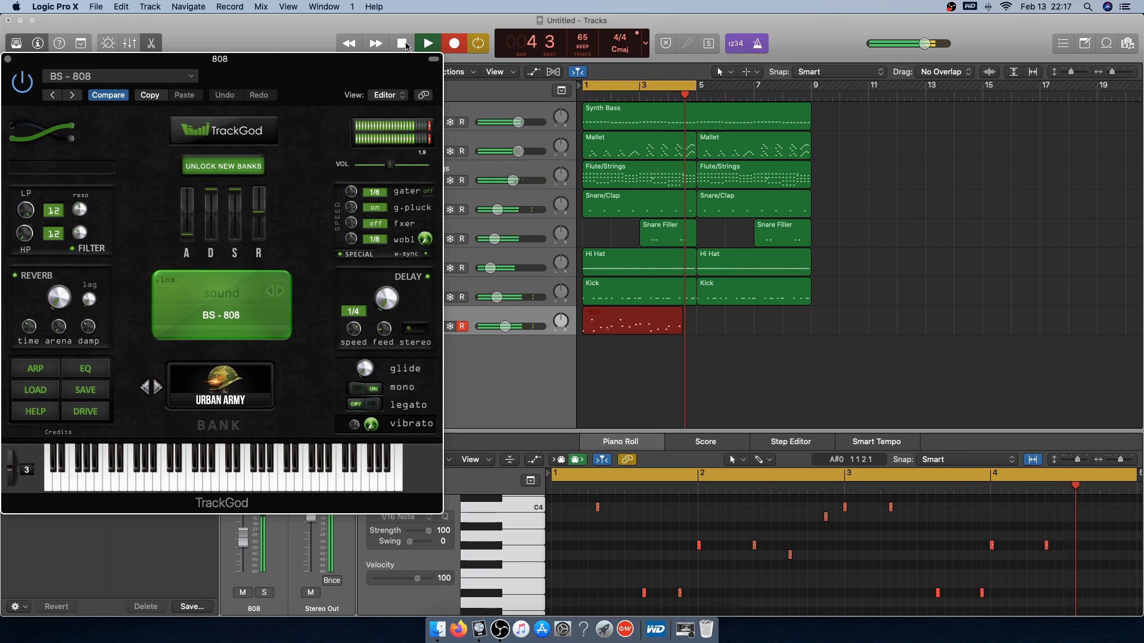
{"action": "left_click", "coordinate": [405, 45]}
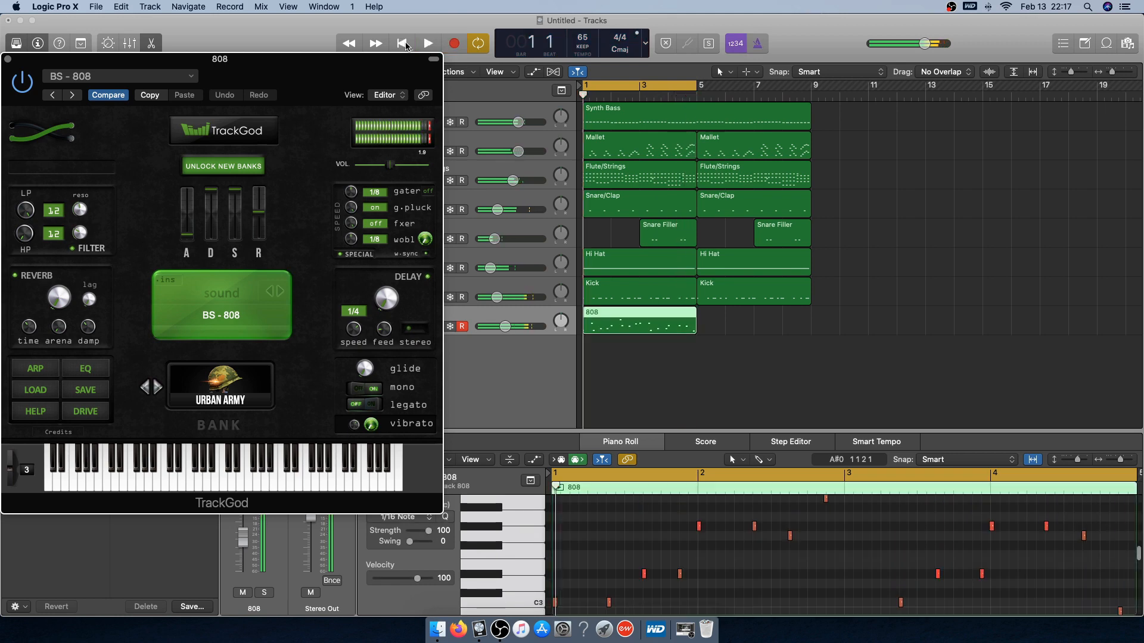
Quantize all notes of the recorded 808 region to 1/16 notes
{"action": "left_click", "coordinate": [734, 389]}
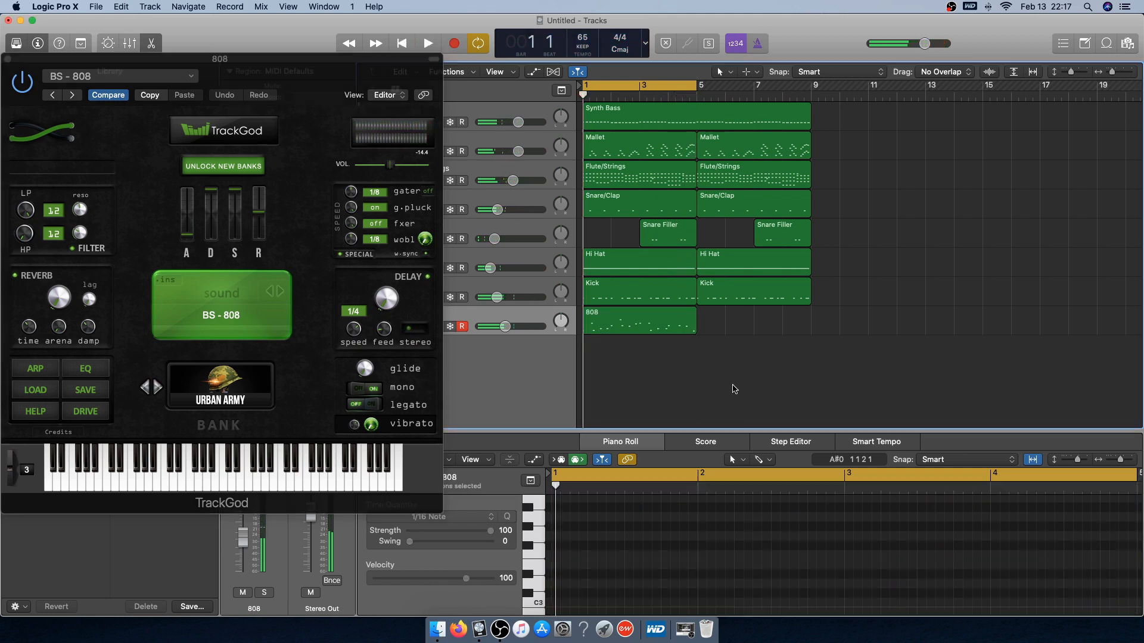
{"action": "left_click", "coordinate": [693, 314]}
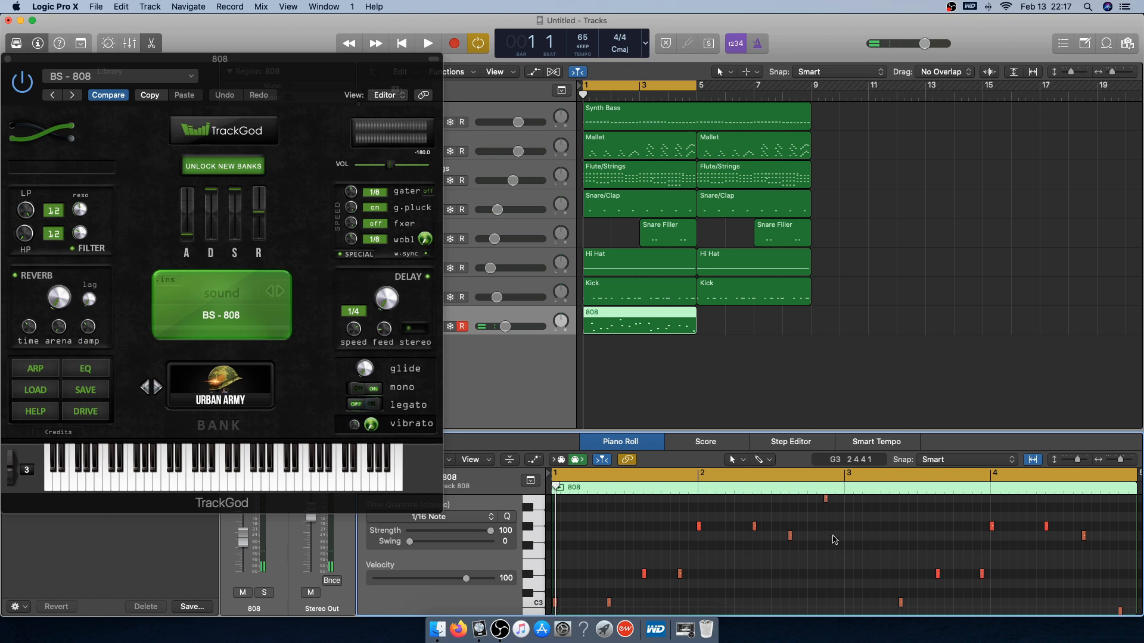
{"action": "right_click", "coordinate": [834, 538]}
{"action": "left_click", "coordinate": [845, 525]}
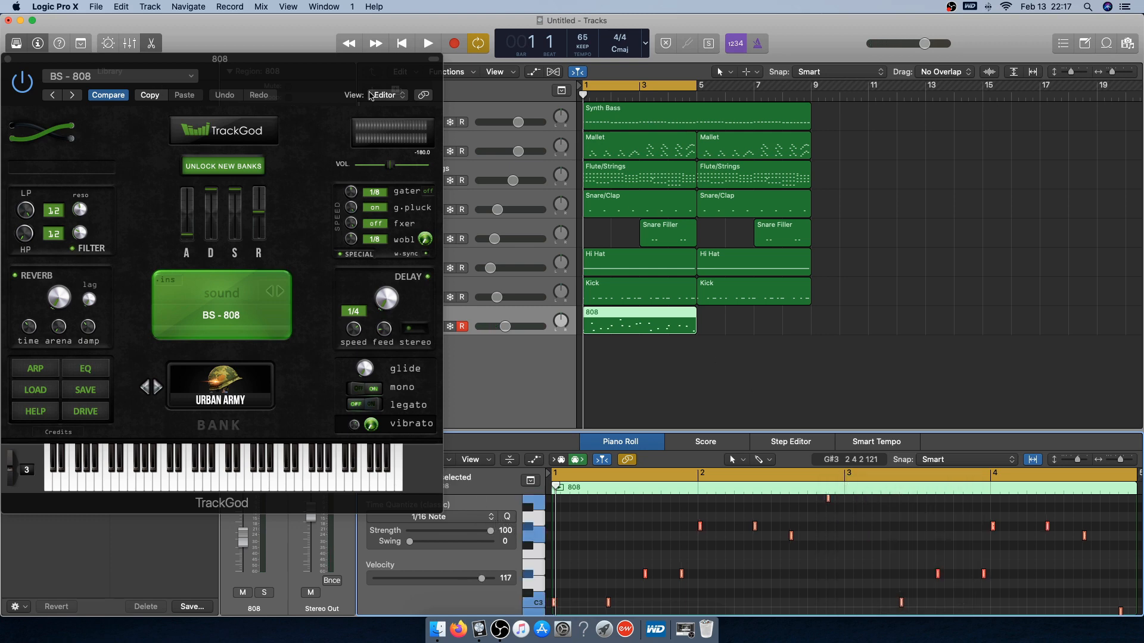
Apply the Fixed Velocity MIDI Transform to the 808 notes with a value of 100
{"action": "left_click_drag", "start_coordinate": [367, 81], "coordinate": [262, 68]}
{"action": "left_click", "coordinate": [439, 459]}
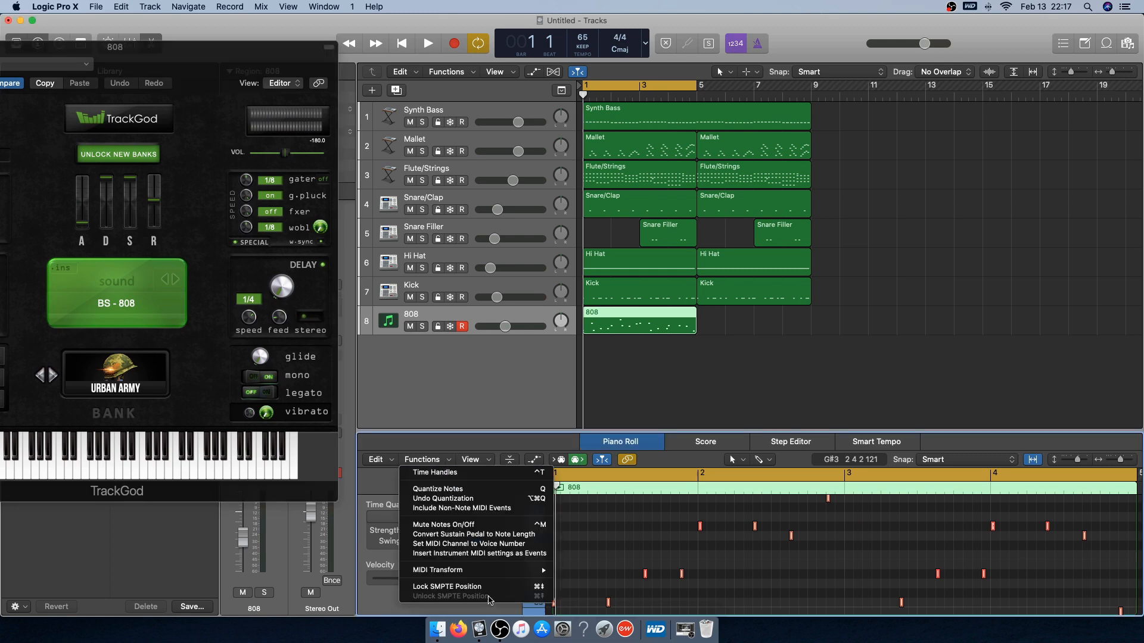
{"action": "mouse_move", "coordinate": [520, 571]}
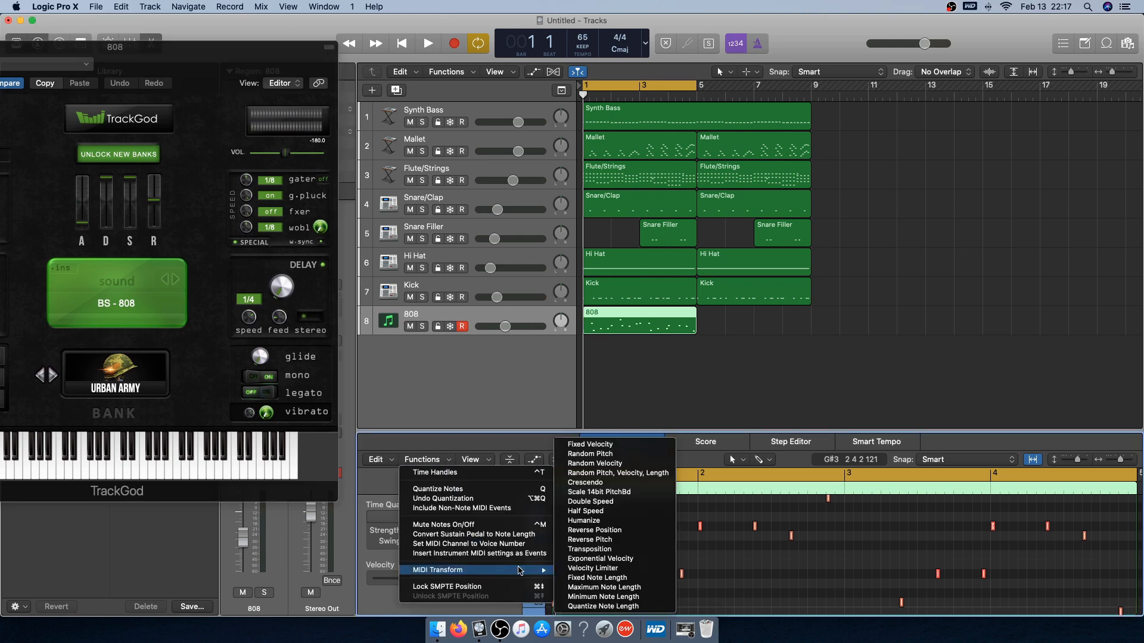
{"action": "left_click", "coordinate": [614, 447]}
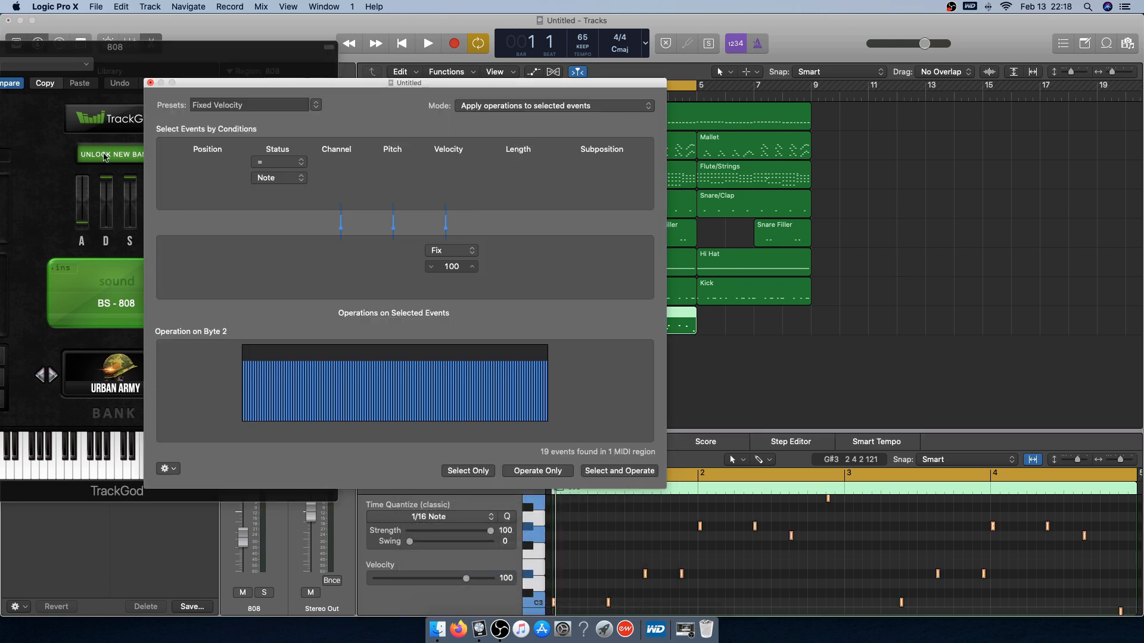
{"action": "left_click", "coordinate": [150, 83]}
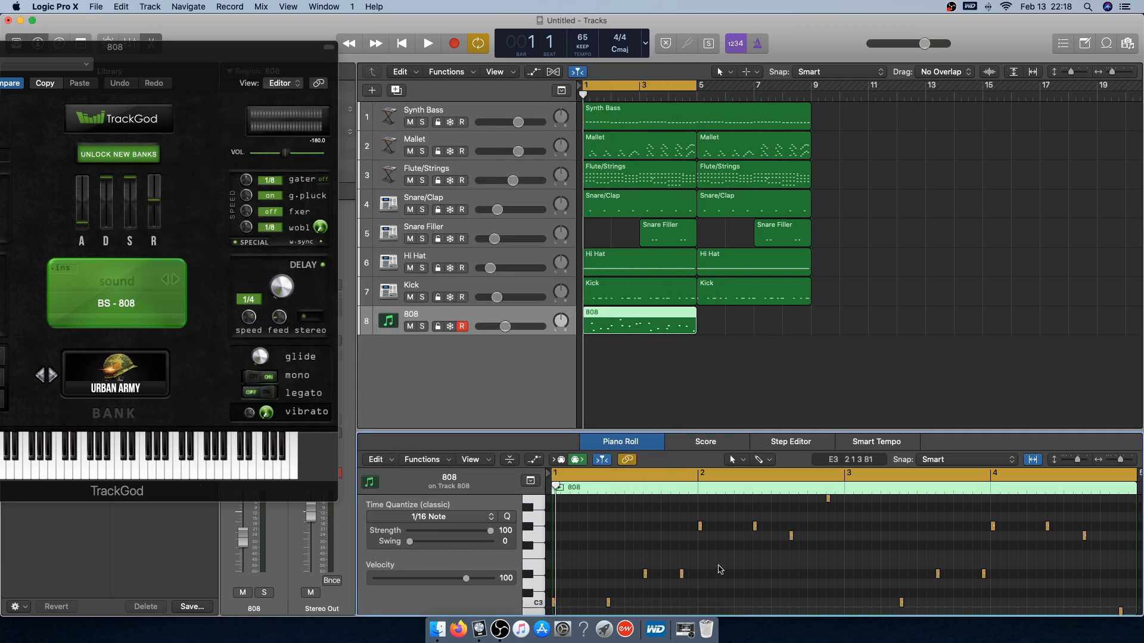
Play the arrangement from bar 1 and examine the 808 notes through bar 4
{"action": "left_click", "coordinate": [745, 292]}
{"action": "left_click", "coordinate": [700, 349]}
{"action": "left_click", "coordinate": [528, 313]}
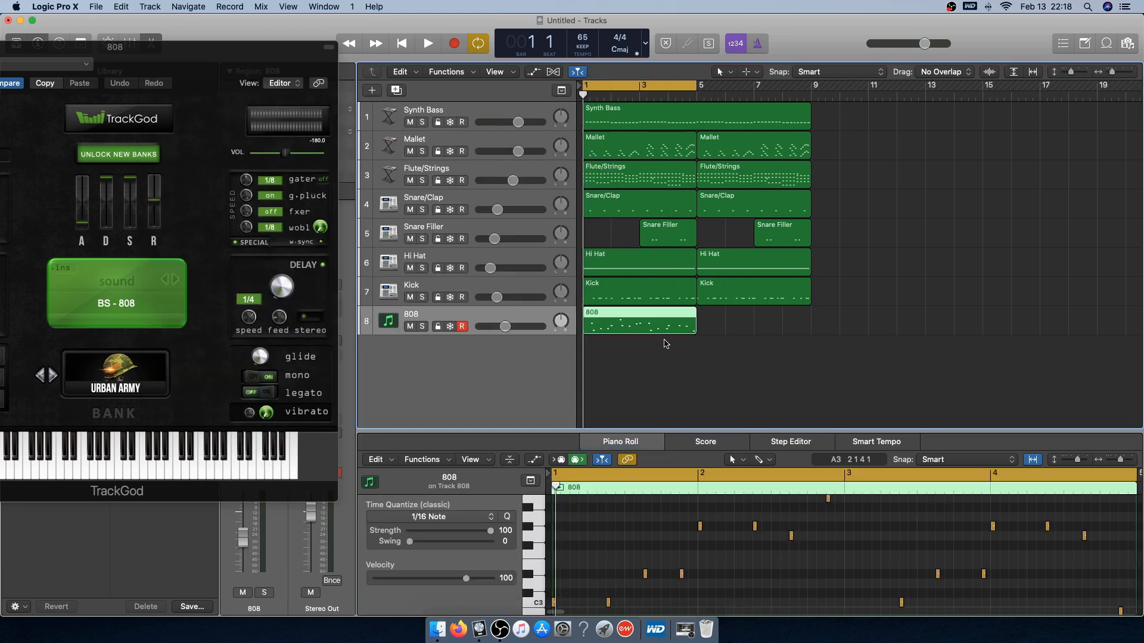
{"action": "key", "text": "space"}
{"action": "scroll", "coordinate": [663, 517], "scroll_direction": "right", "scroll_amount": 2}
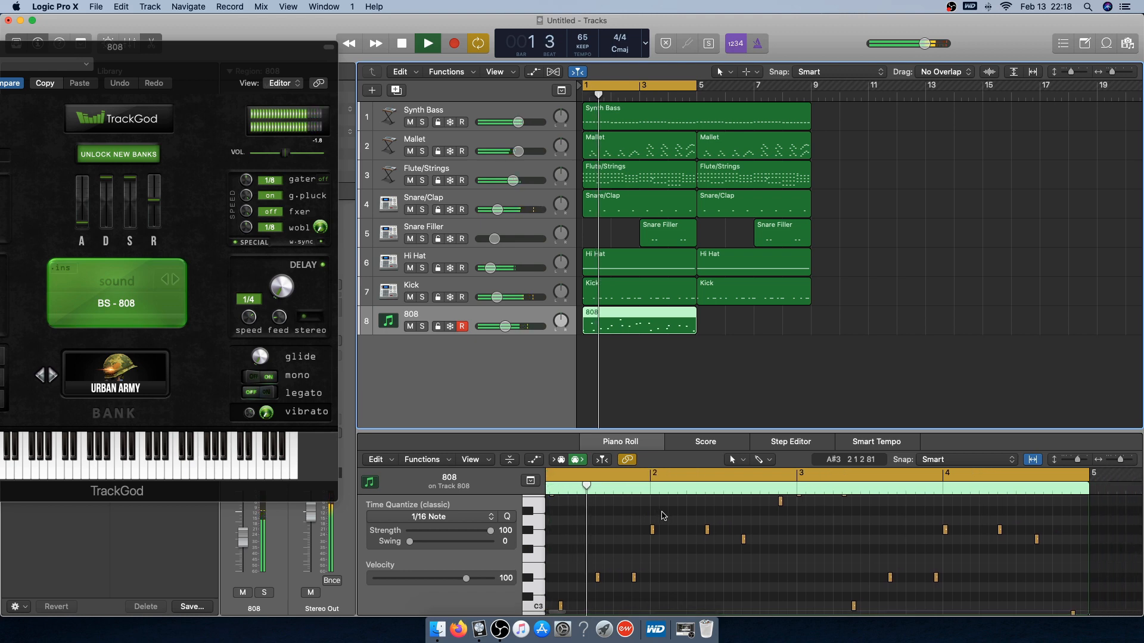
{"action": "scroll", "coordinate": [701, 543], "scroll_direction": "right", "scroll_amount": 1}
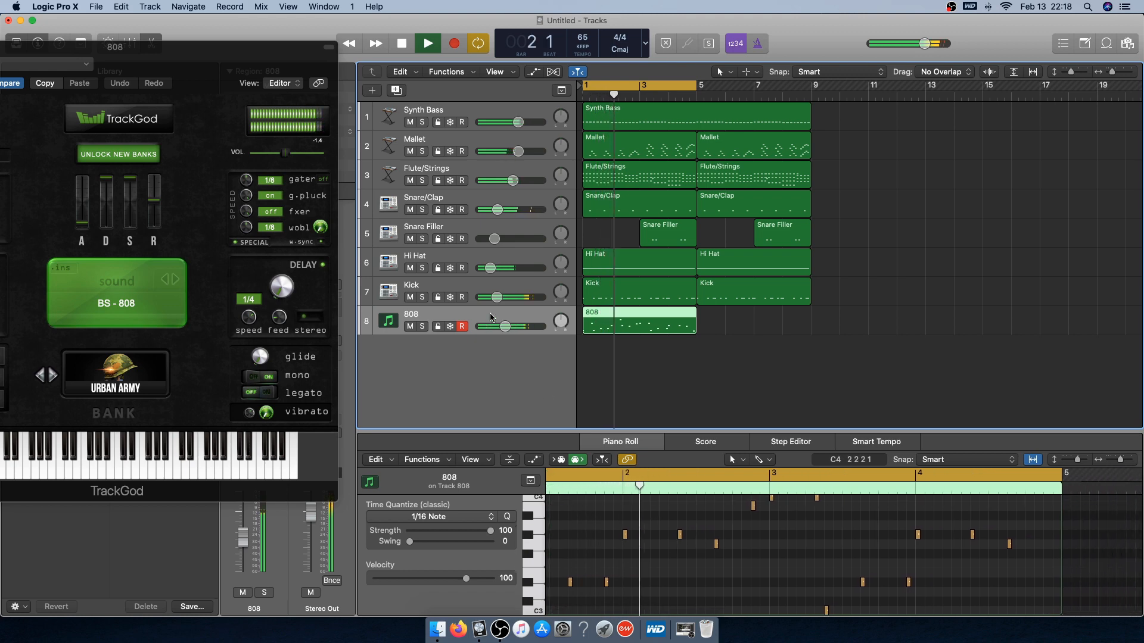
{"action": "scroll", "coordinate": [799, 536], "scroll_direction": "up", "scroll_amount": 5}
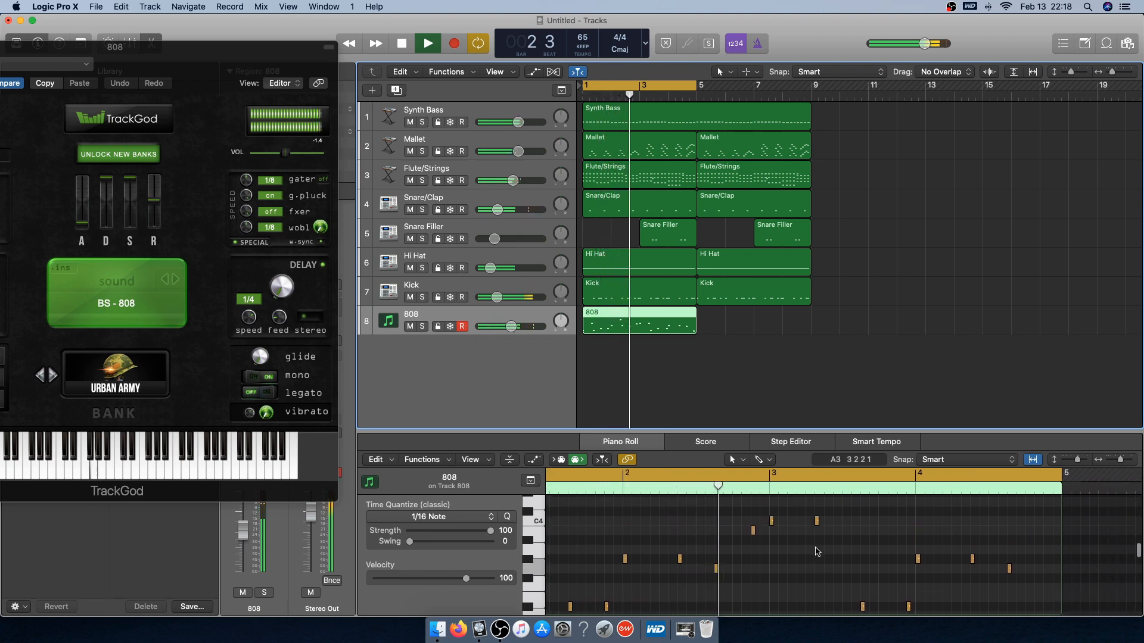
{"action": "scroll", "coordinate": [802, 539], "scroll_direction": "right", "scroll_amount": 1}
{"action": "scroll", "coordinate": [806, 546], "scroll_direction": "down", "scroll_amount": 5}
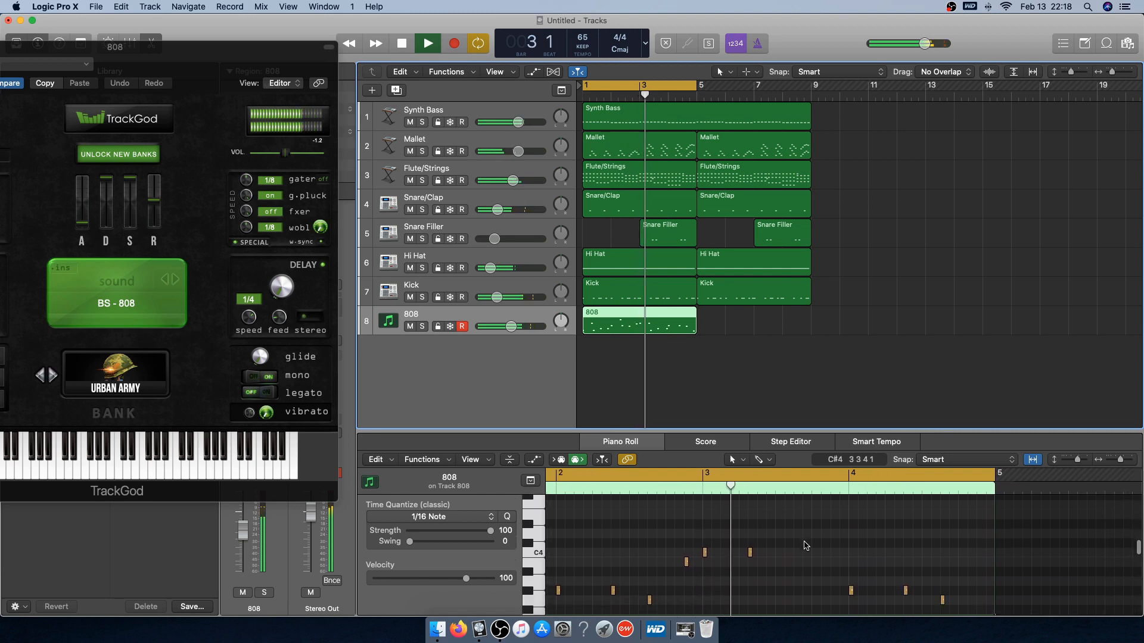
{"action": "scroll", "coordinate": [806, 545], "scroll_direction": "right", "scroll_amount": 1}
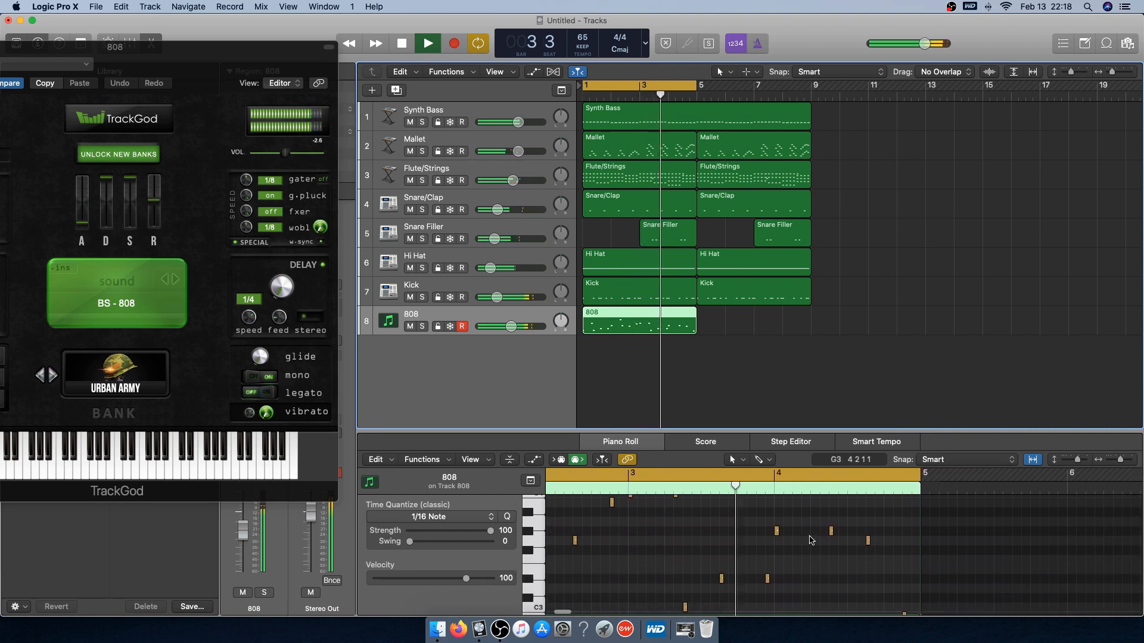
{"action": "scroll", "coordinate": [807, 544], "scroll_direction": "up", "scroll_amount": 3}
{"action": "scroll", "coordinate": [807, 543], "scroll_direction": "right", "scroll_amount": 2}
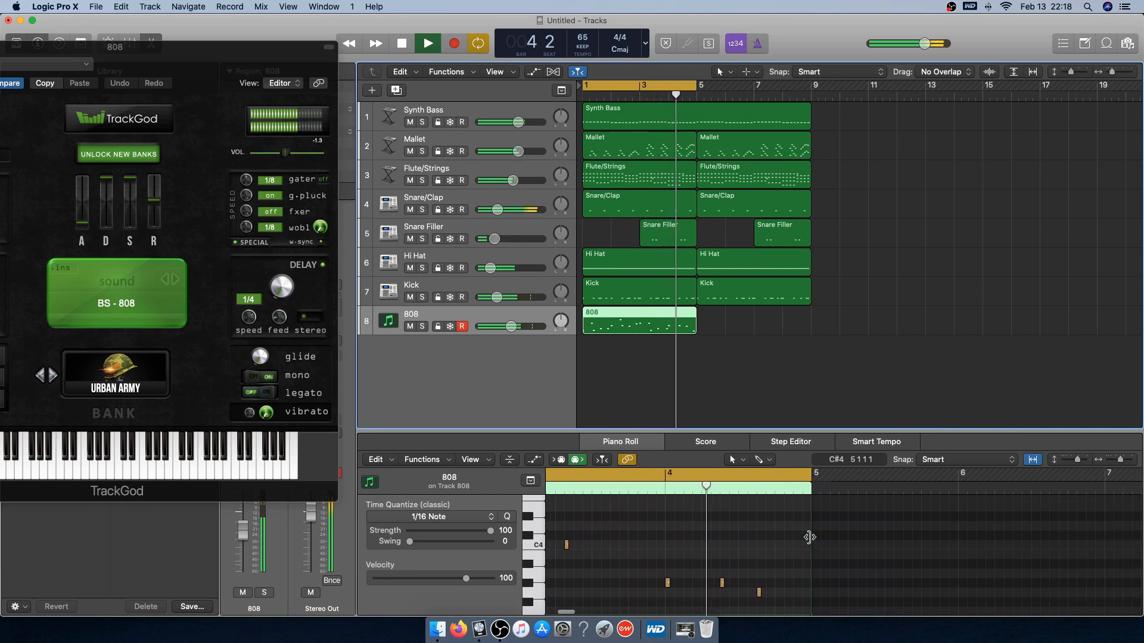
{"action": "scroll", "coordinate": [804, 542], "scroll_direction": "down", "scroll_amount": 3}
{"action": "scroll", "coordinate": [798, 542], "scroll_direction": "right", "scroll_amount": 1}
{"action": "scroll", "coordinate": [780, 548], "scroll_direction": "down", "scroll_amount": 3}
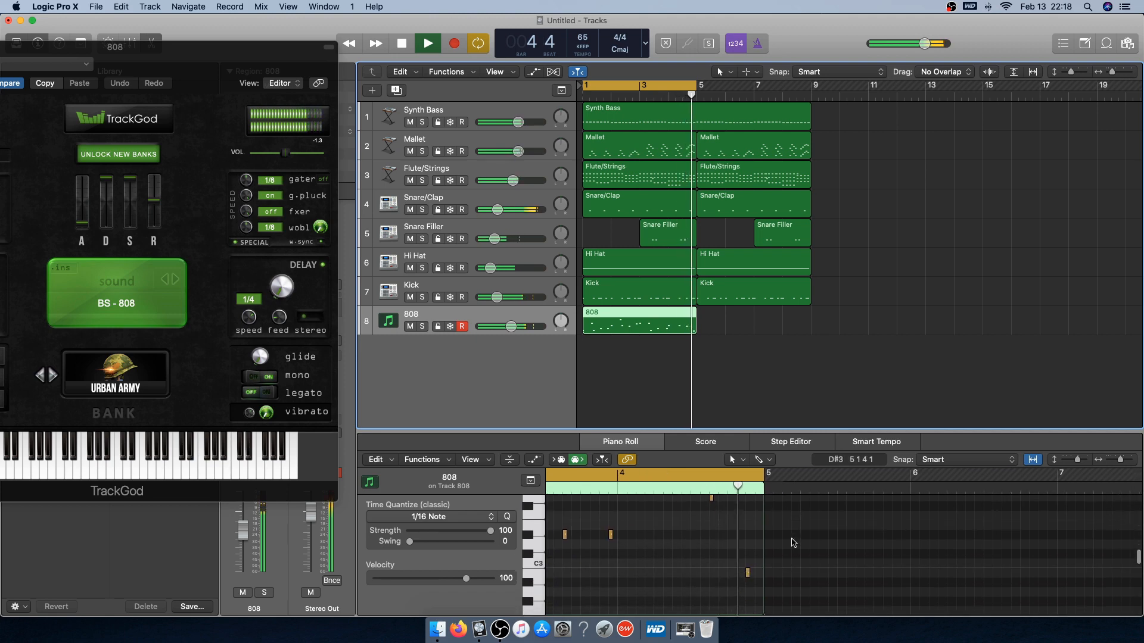
{"action": "key", "text": "space"}
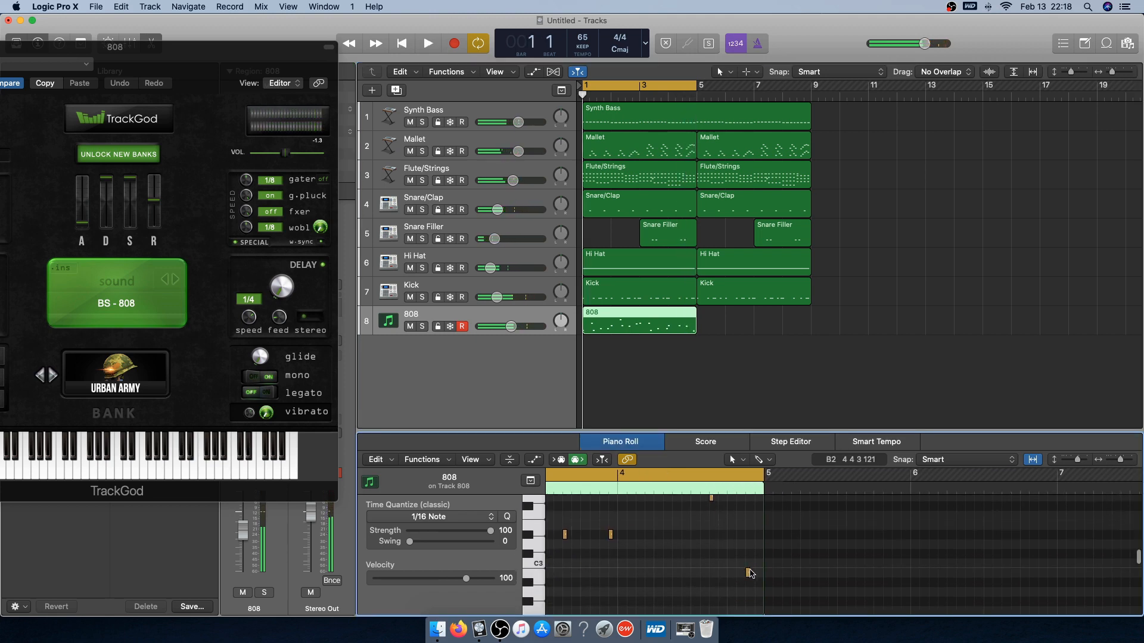
Raise the last 808 note in bar 4 to D3 and play the part back
{"action": "left_click_drag", "start_coordinate": [749, 573], "coordinate": [748, 570]}
{"action": "scroll", "coordinate": [715, 535], "scroll_direction": "up", "scroll_amount": 2}
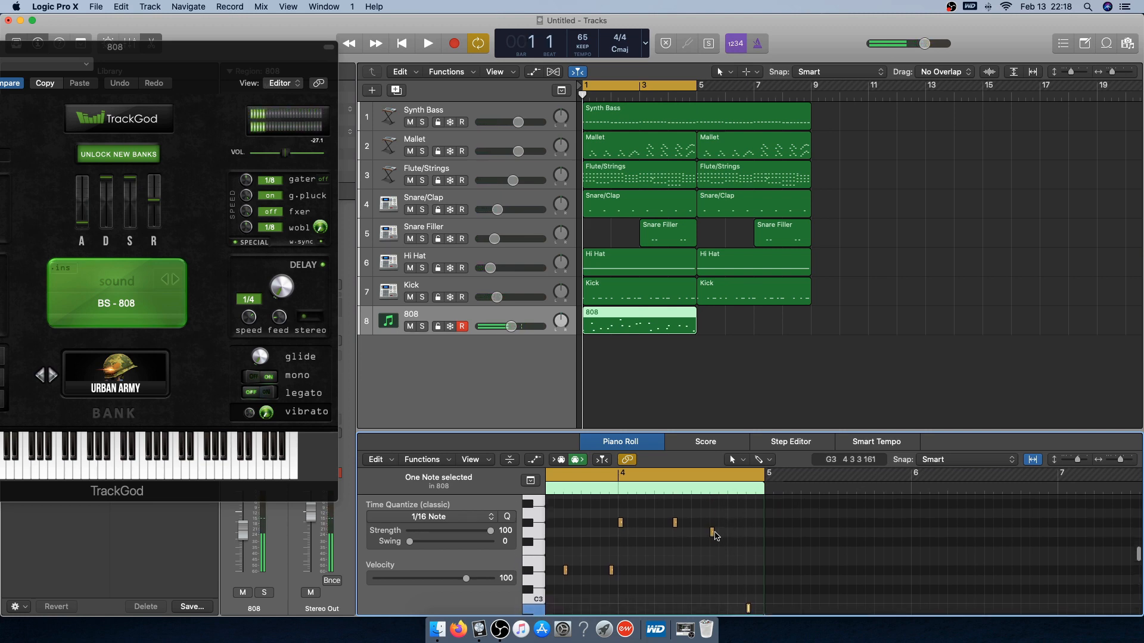
{"action": "scroll", "coordinate": [714, 537], "scroll_direction": "up", "scroll_amount": 1}
{"action": "scroll", "coordinate": [714, 533], "scroll_direction": "down", "scroll_amount": 4}
{"action": "left_click", "coordinate": [715, 529]}
{"action": "scroll", "coordinate": [715, 529], "scroll_direction": "up", "scroll_amount": 3}
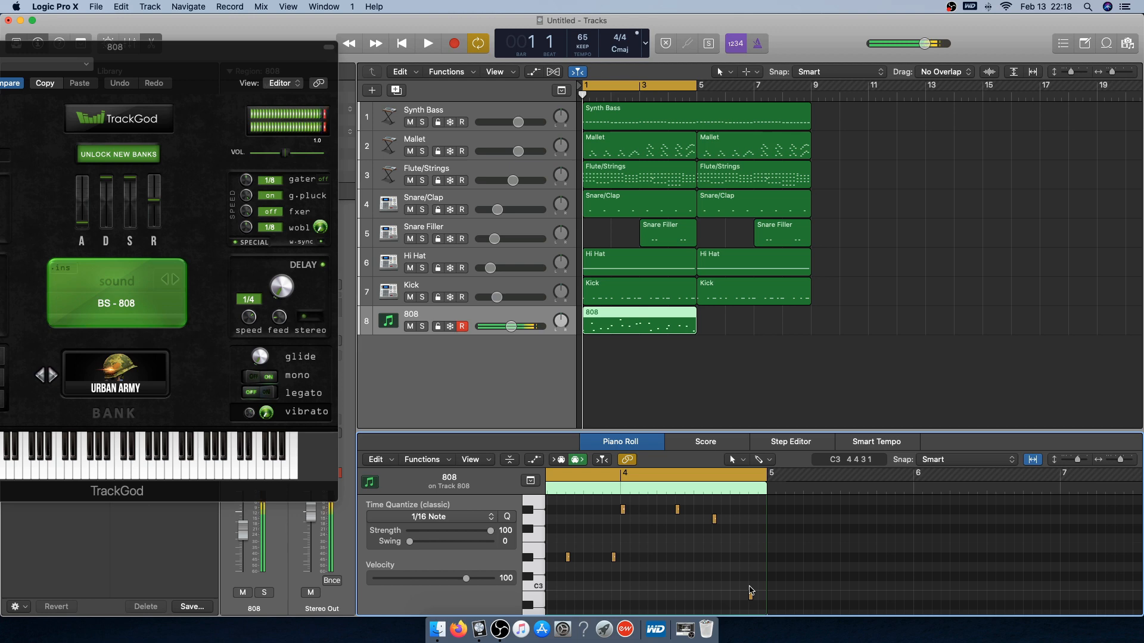
{"action": "scroll", "coordinate": [749, 590], "scroll_direction": "down", "scroll_amount": 3}
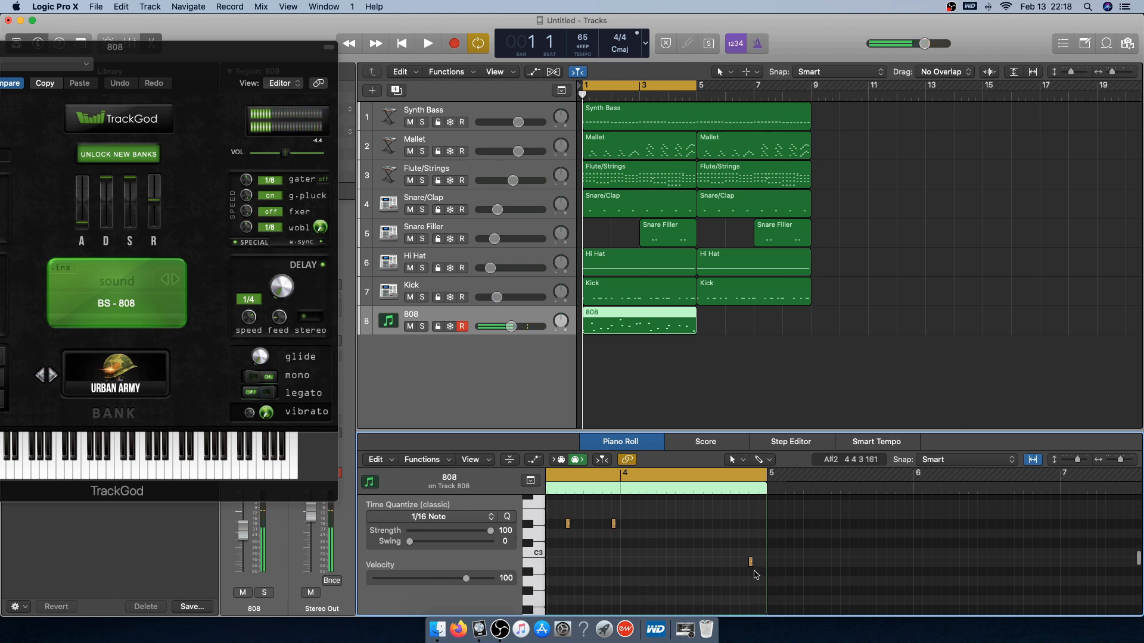
{"action": "left_click_drag", "start_coordinate": [751, 565], "coordinate": [752, 540]}
{"action": "left_click", "coordinate": [752, 564]}
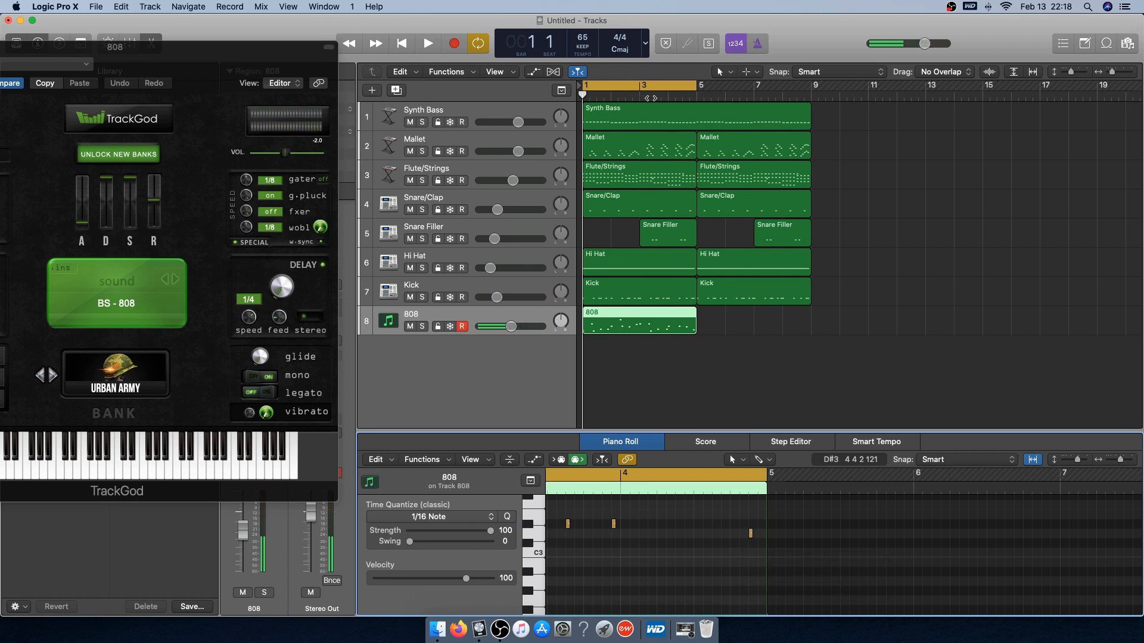
{"action": "key", "text": "space"}
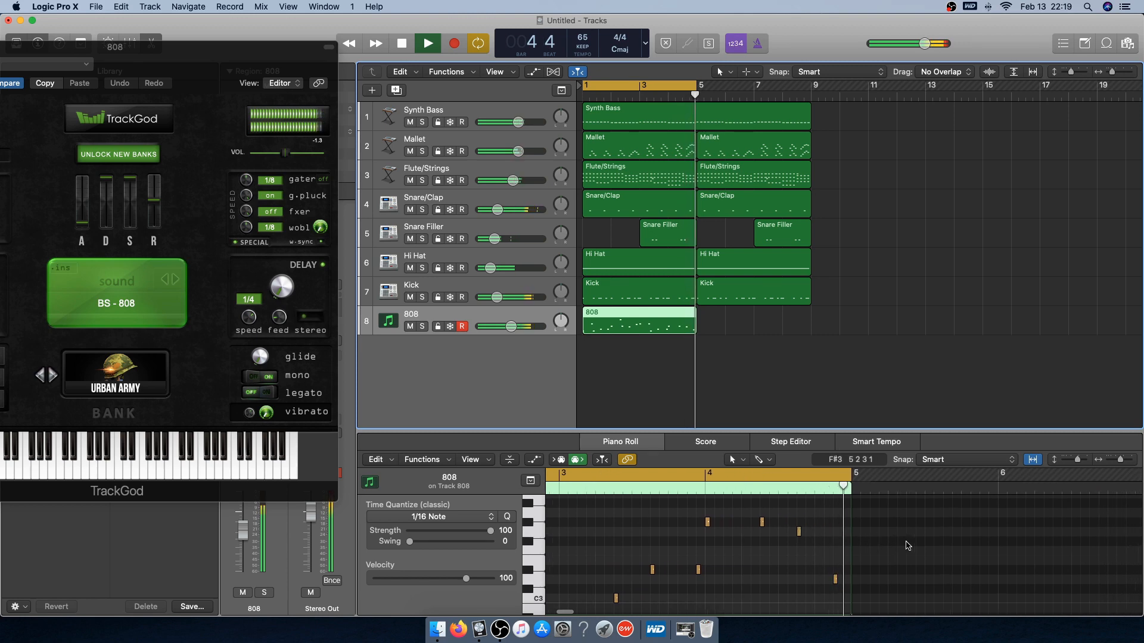
{"action": "key", "text": "space"}
Paste a copy of the four-bar 808 region at bar 5 on the 808 track
{"action": "left_click", "coordinate": [730, 352]}
{"action": "left_click", "coordinate": [655, 325]}
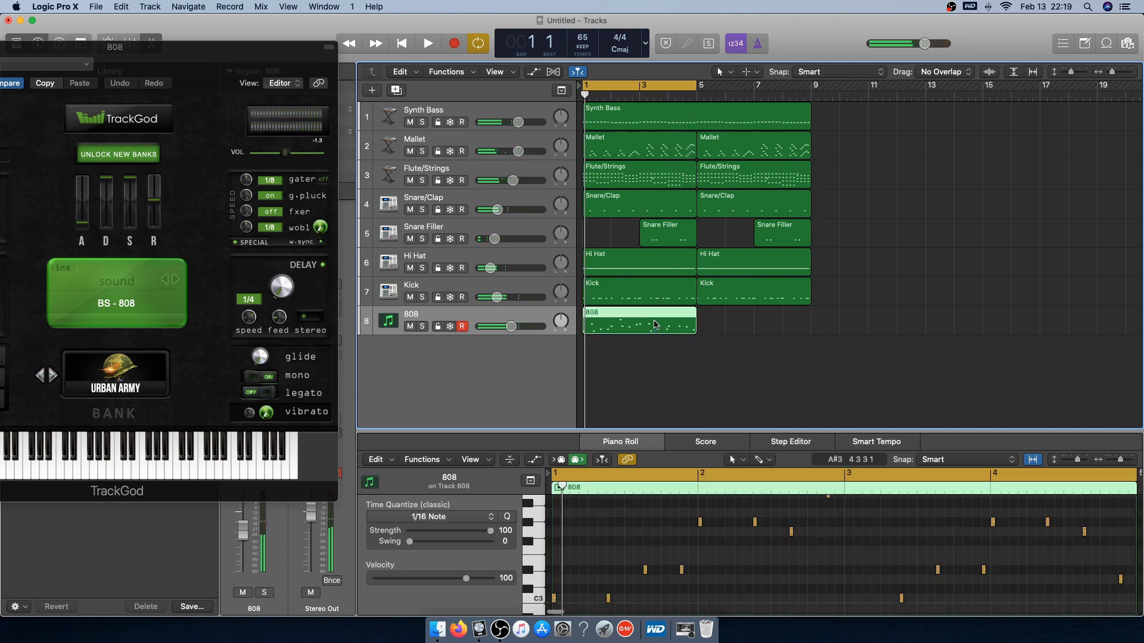
{"action": "left_click", "coordinate": [698, 95]}
{"action": "key", "text": "super+v"}
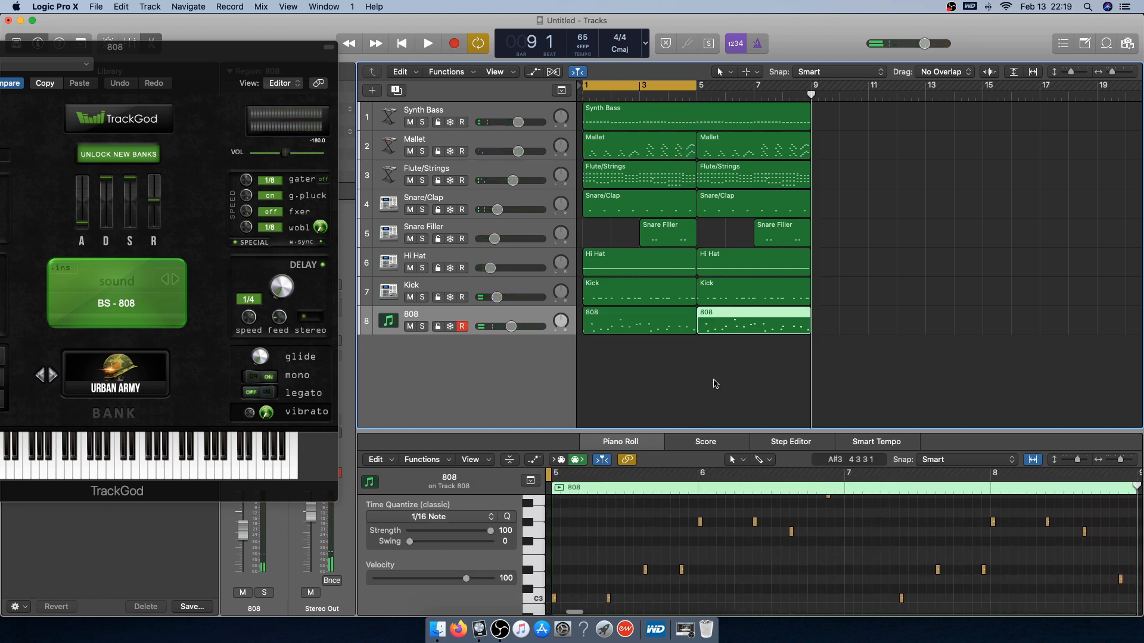
Lower the 808 track volume to -14.4 dB and close the TrackGod plug-in window
{"action": "left_click", "coordinate": [703, 380]}
{"action": "left_click_drag", "start_coordinate": [509, 326], "coordinate": [501, 327]}
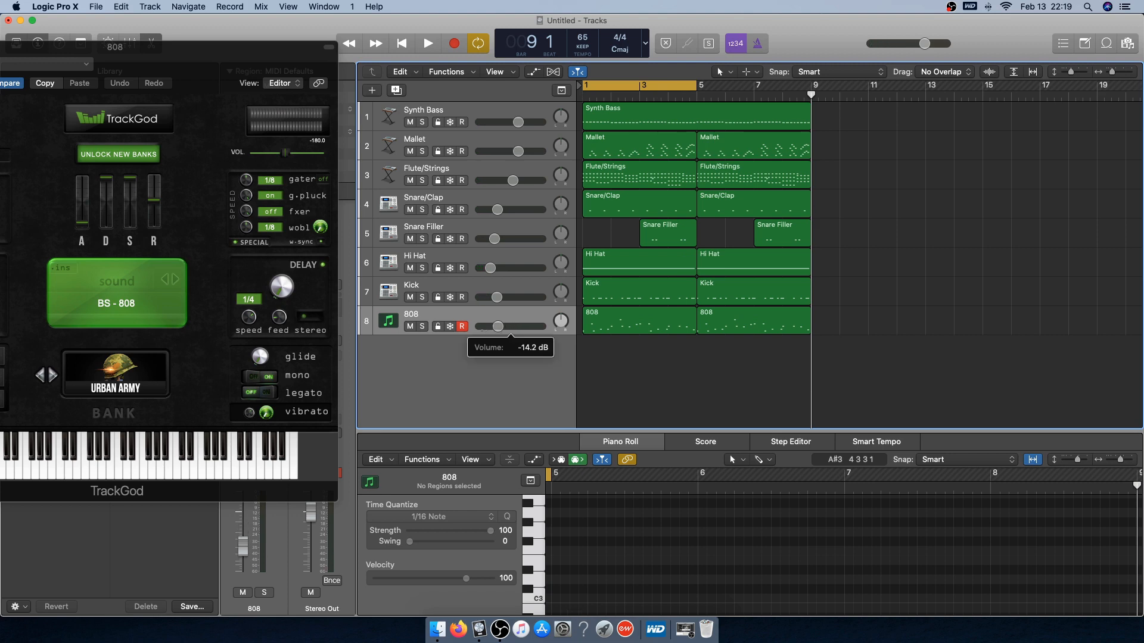
{"action": "left_click_drag", "start_coordinate": [186, 80], "coordinate": [726, 101]}
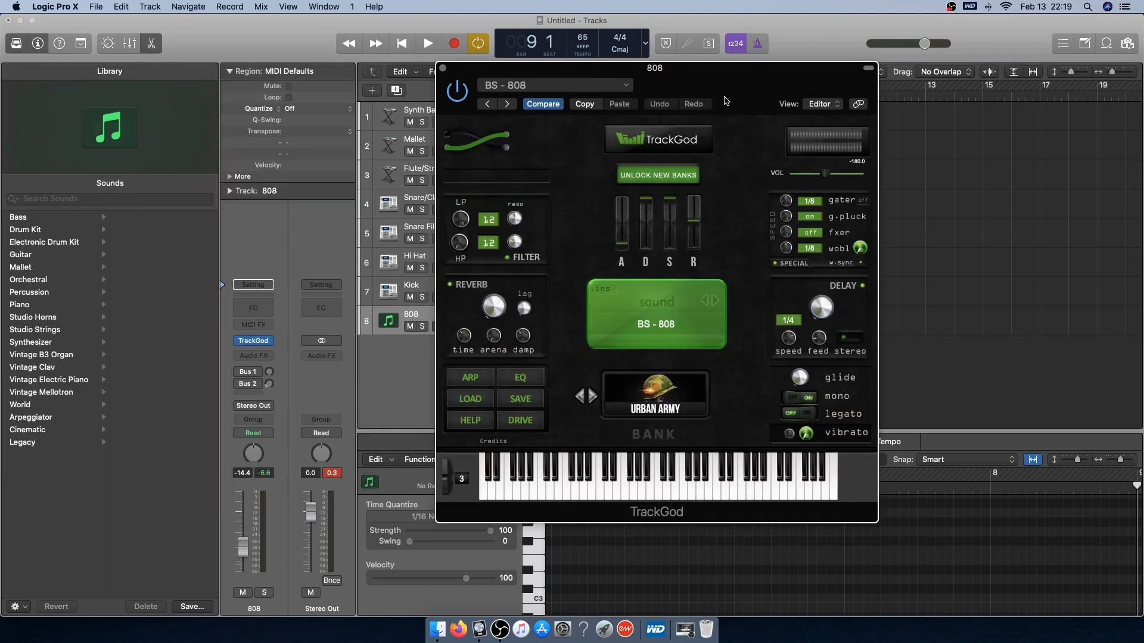
{"action": "left_click", "coordinate": [442, 68]}
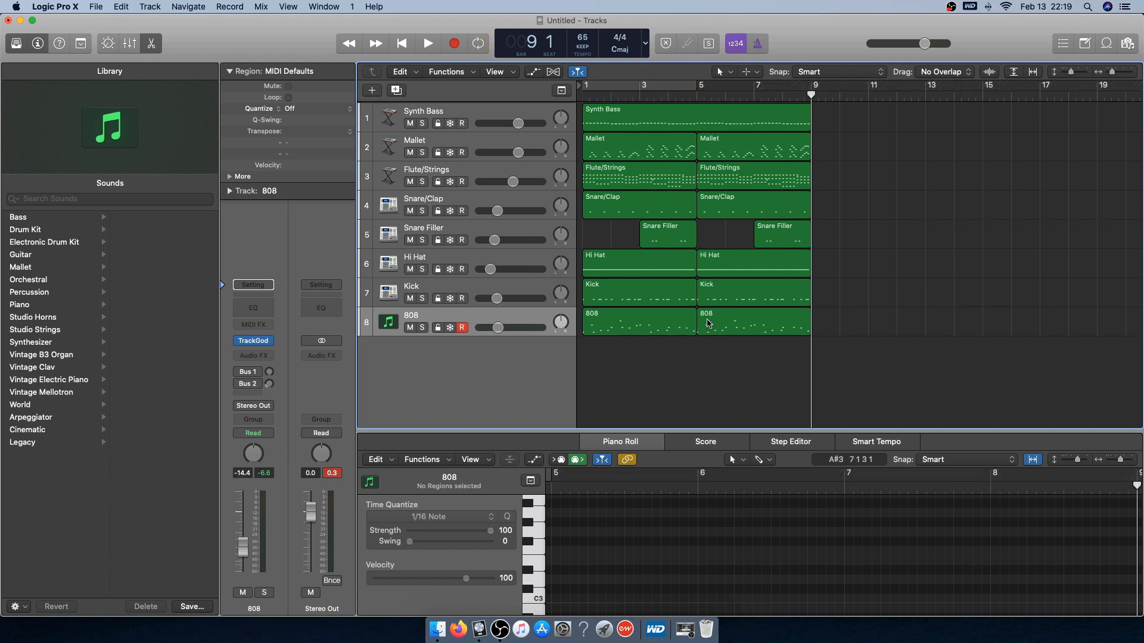
Delete the Snare/Clap, Snare Filler, Hi Hat, Kick and 808 regions in the first four bars
{"action": "left_click", "coordinate": [698, 93]}
{"action": "left_click_drag", "start_coordinate": [622, 373], "coordinate": [656, 193]}
{"action": "key", "text": "Delete"}
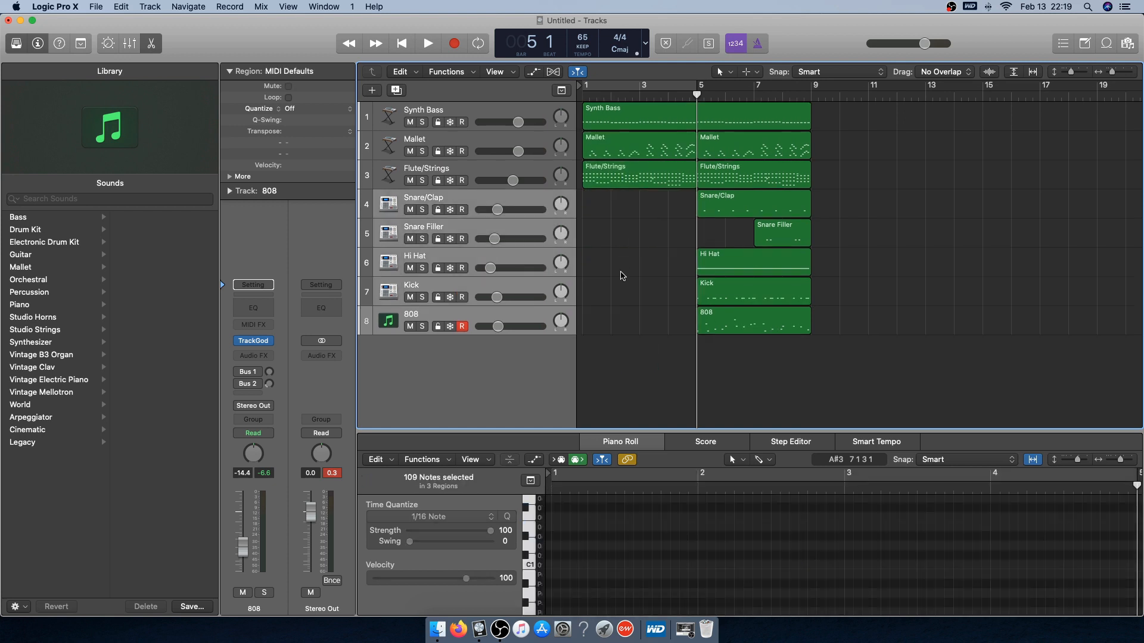
Trim the start of the first Flute/Strings region to bar 3
{"action": "key", "text": "Return"}
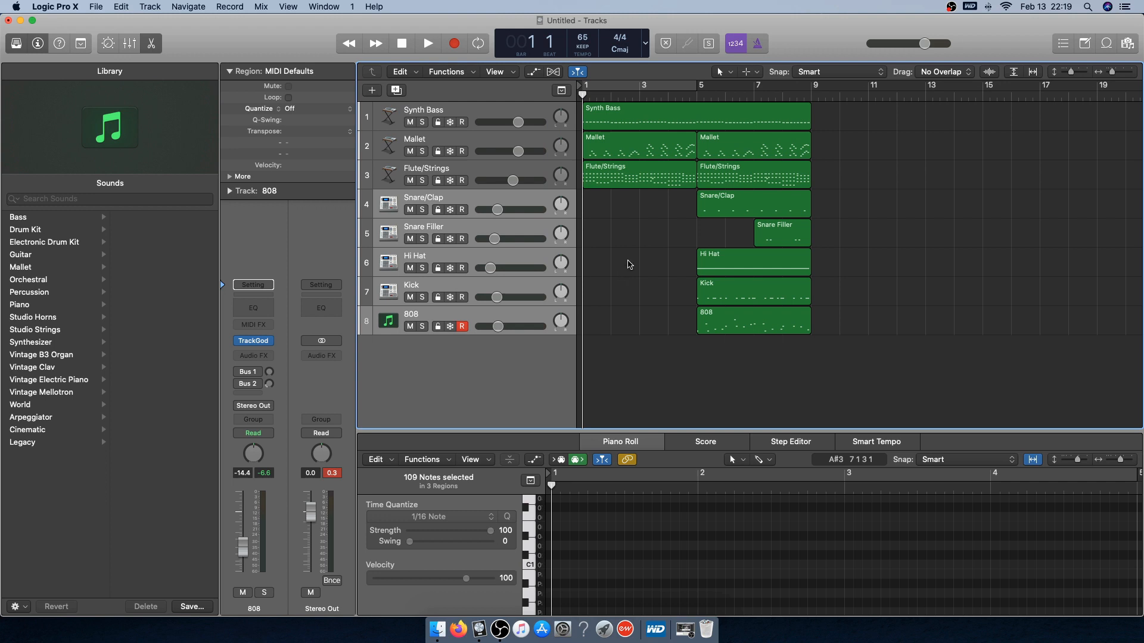
{"action": "left_click_drag", "start_coordinate": [592, 184], "coordinate": [641, 184]}
{"action": "left_click", "coordinate": [642, 237]}
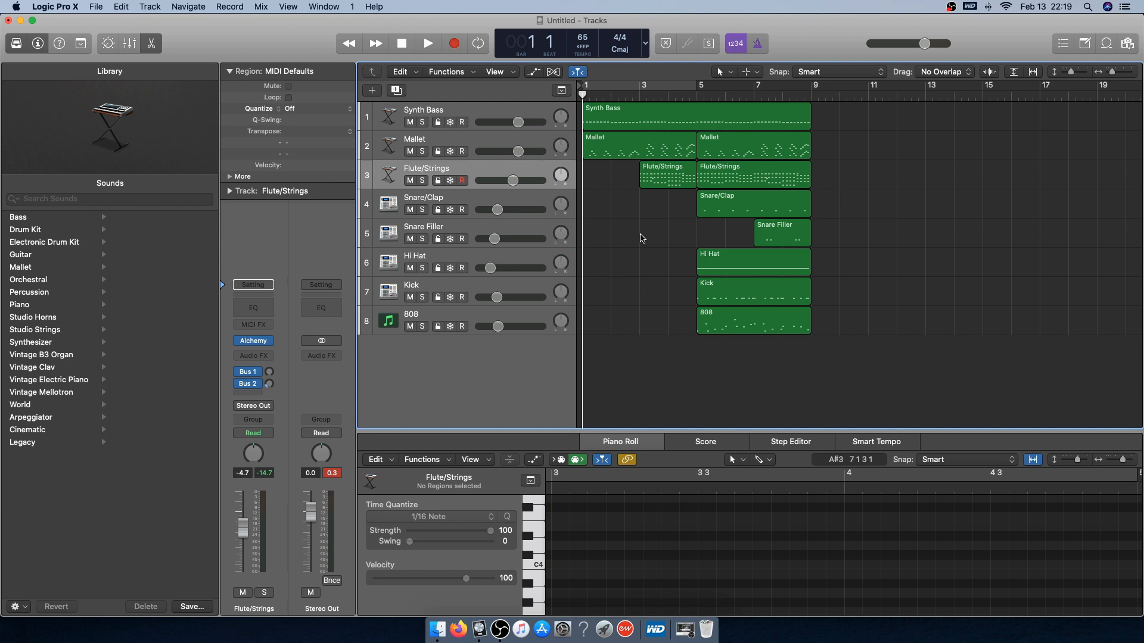
During playback from bar 1, set the Flute/Strings volume to -5.2 dB and the Hi Hat volume to -17.6 dB
{"action": "key", "text": "space"}
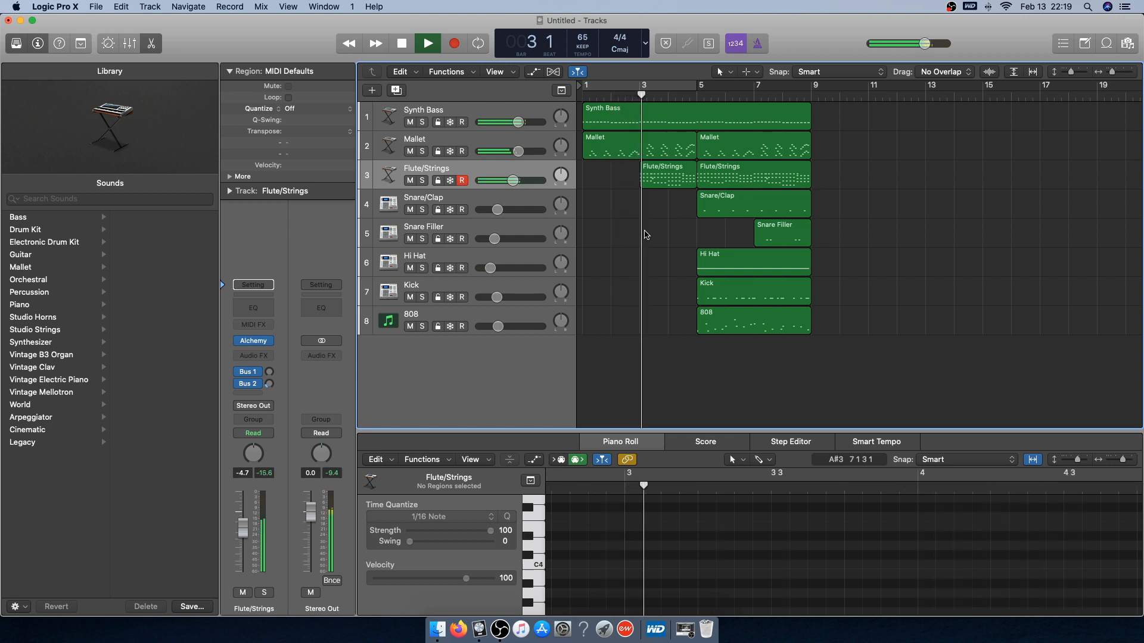
{"action": "left_click_drag", "start_coordinate": [513, 180], "coordinate": [511, 181]}
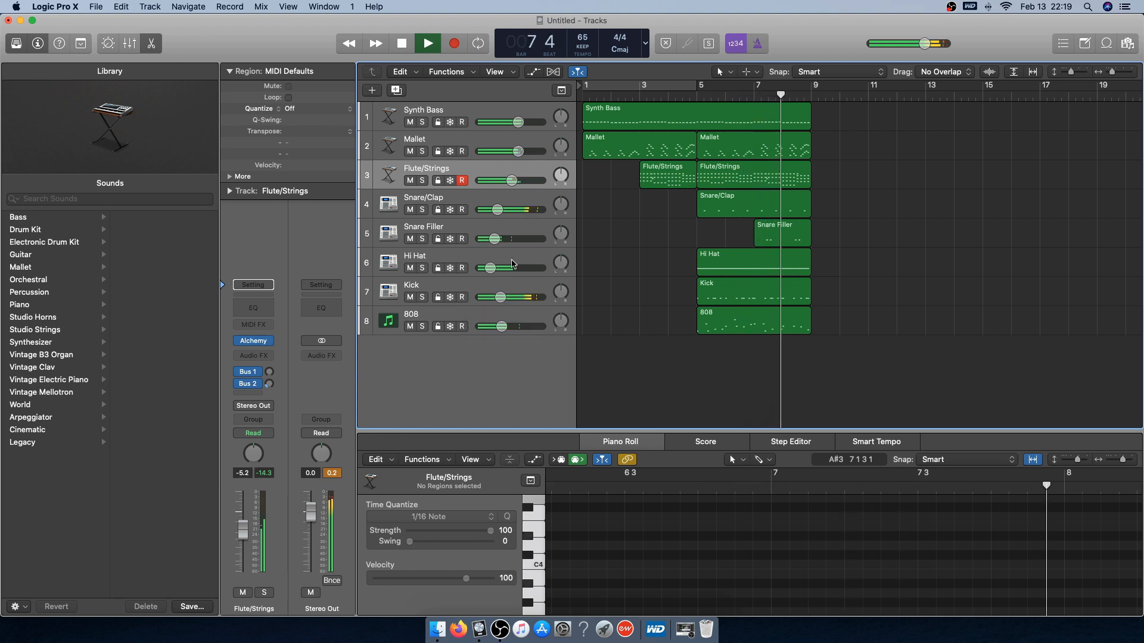
{"action": "left_click_drag", "start_coordinate": [491, 269], "coordinate": [493, 268]}
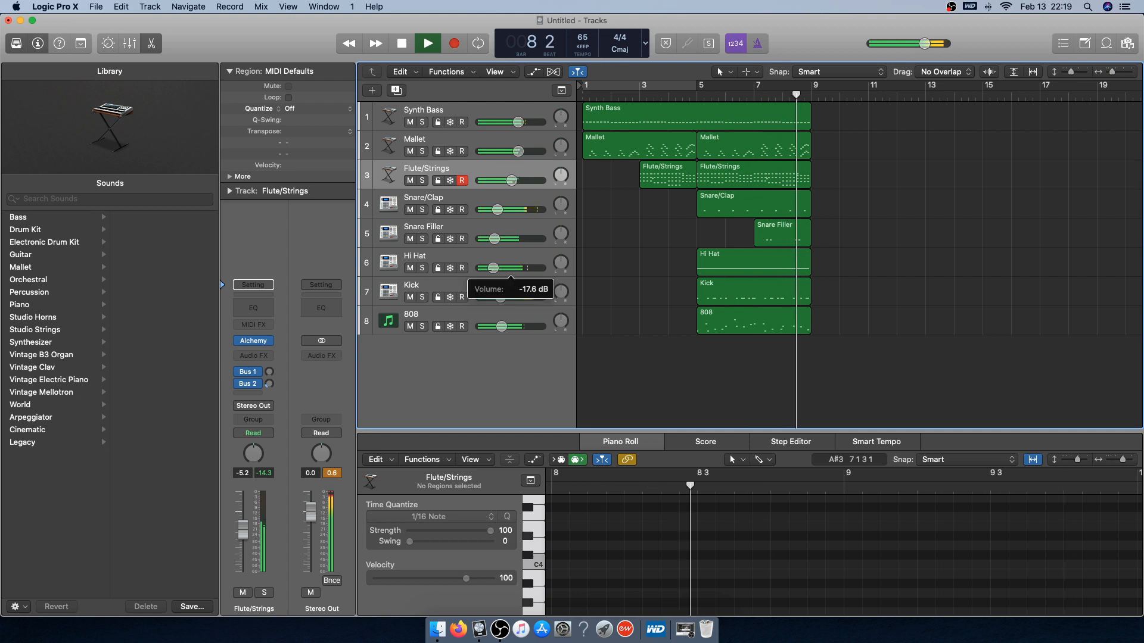
{"action": "key", "text": "space"}
Play the arrangement from bar 5 and raise the 808 track volume slightly
{"action": "left_click", "coordinate": [702, 97]}
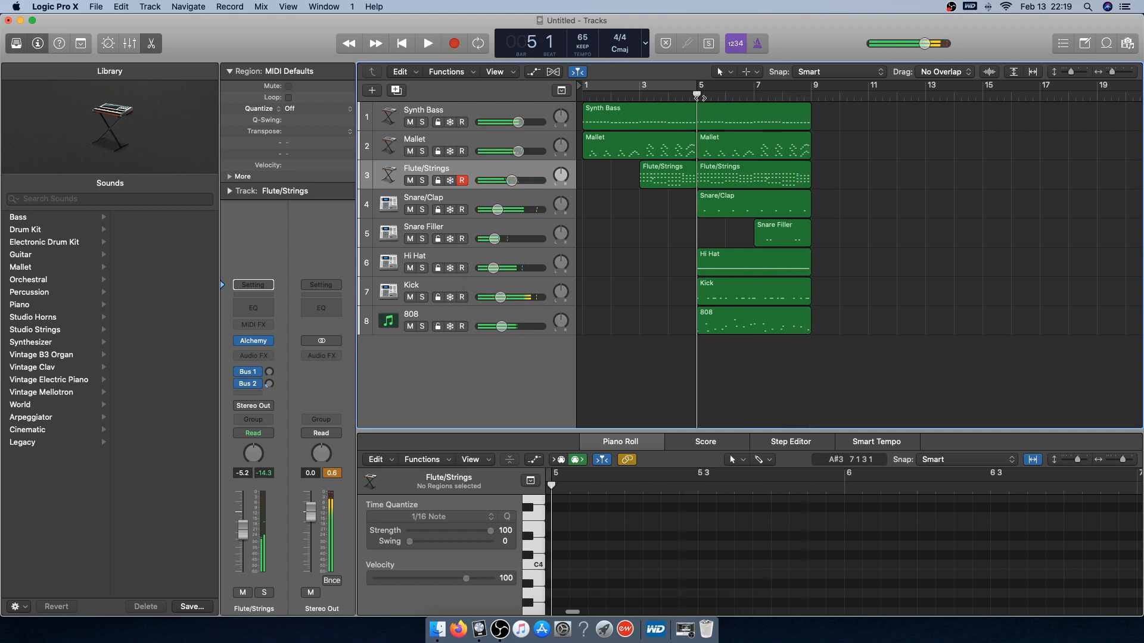
{"action": "key", "text": "space"}
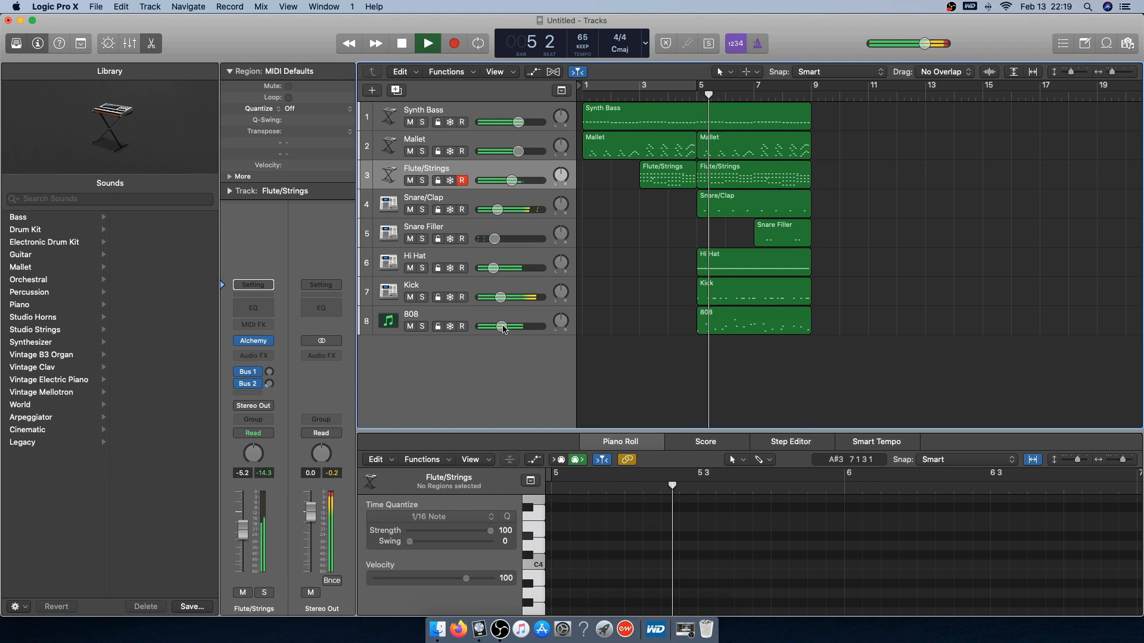
{"action": "left_click_drag", "start_coordinate": [502, 326], "coordinate": [505, 327]}
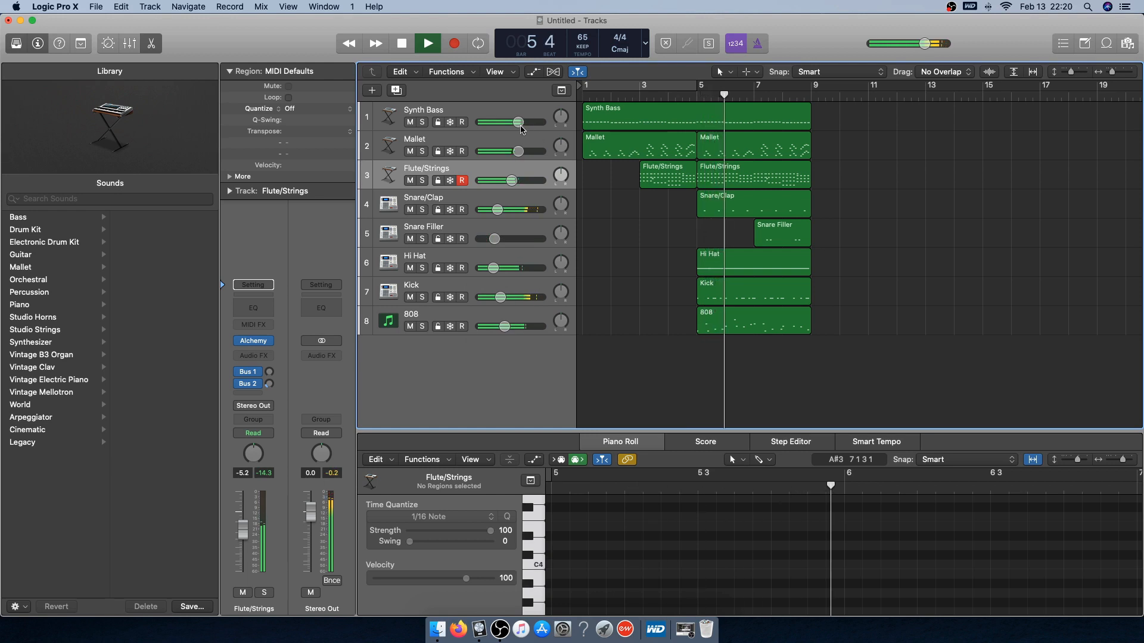
Play the arrangement from bar 4 and close the Piano Roll editor
{"action": "key", "text": "space"}
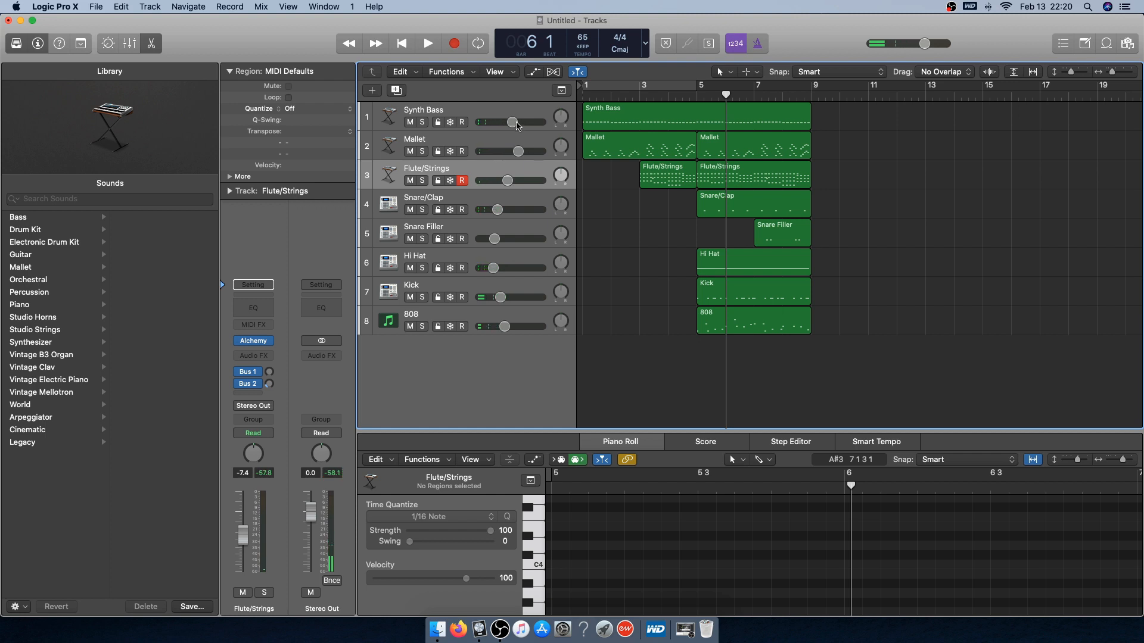
{"action": "left_click", "coordinate": [669, 99]}
{"action": "key", "text": "space"}
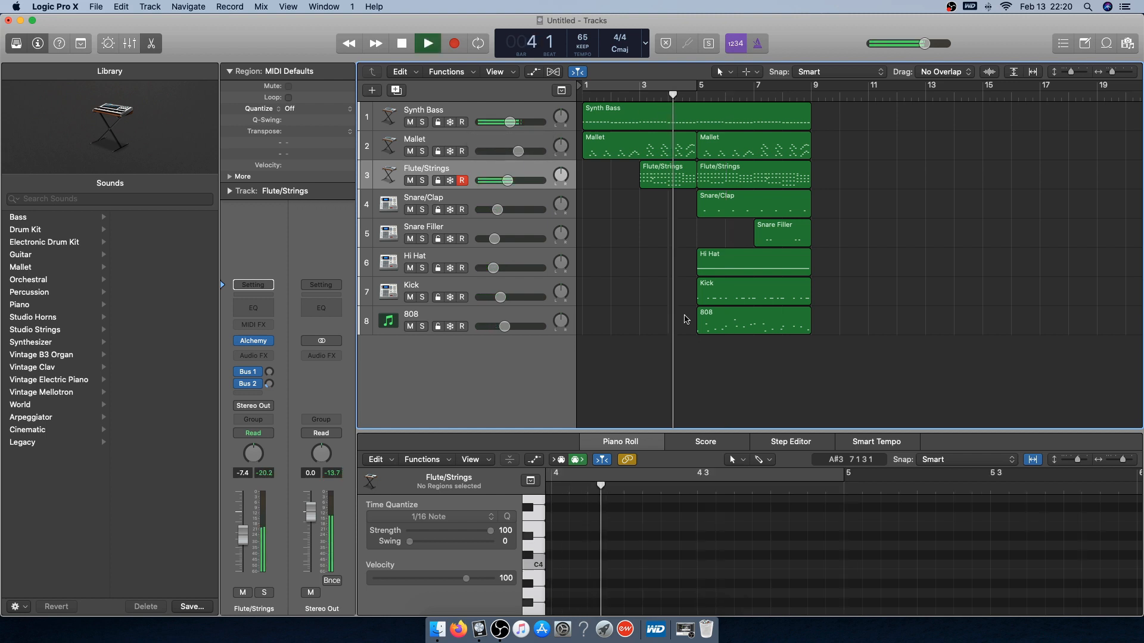
{"action": "left_click", "coordinate": [621, 441]}
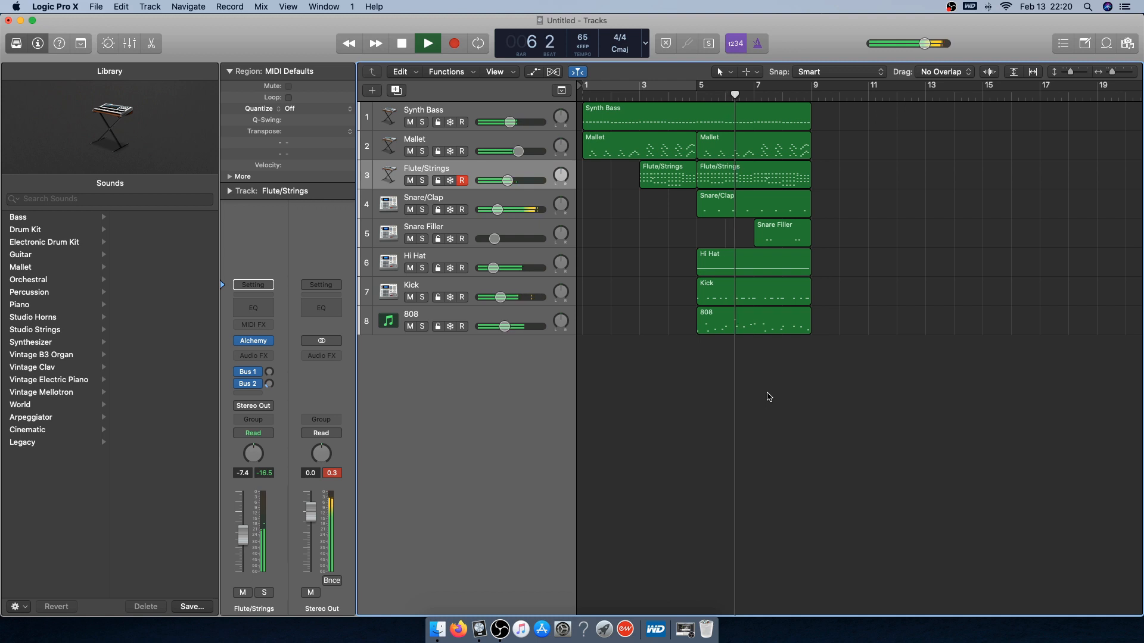
Reset the Stereo Out peak level and lower the 808 track volume slightly during playback
{"action": "left_click", "coordinate": [331, 474]}
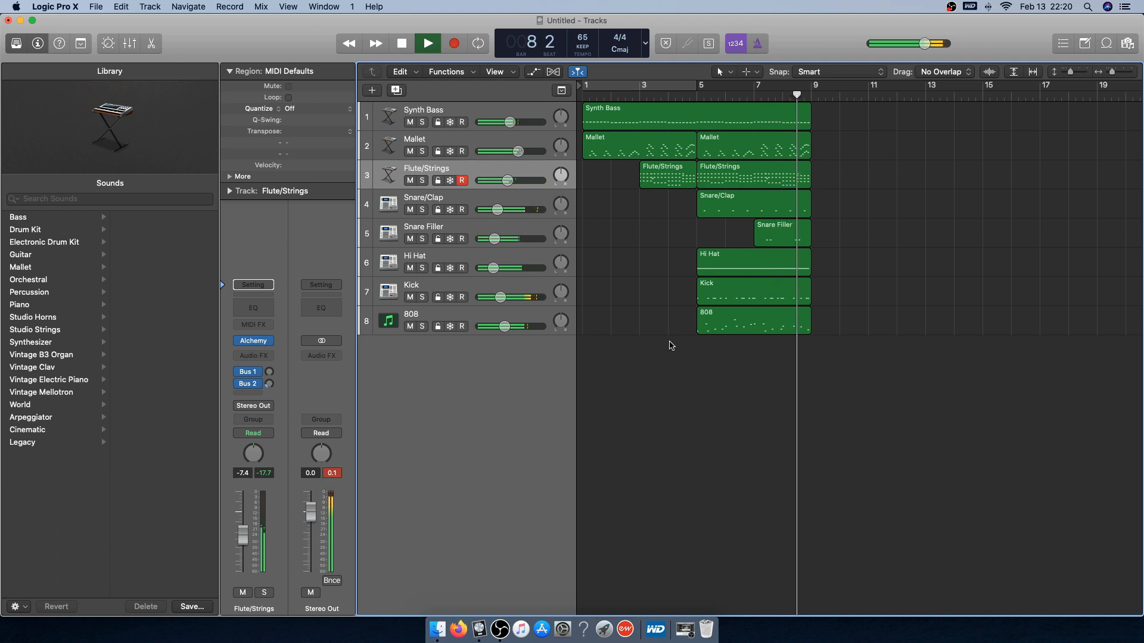
{"action": "left_click_drag", "start_coordinate": [504, 327], "coordinate": [502, 326]}
{"action": "key", "text": "space"}
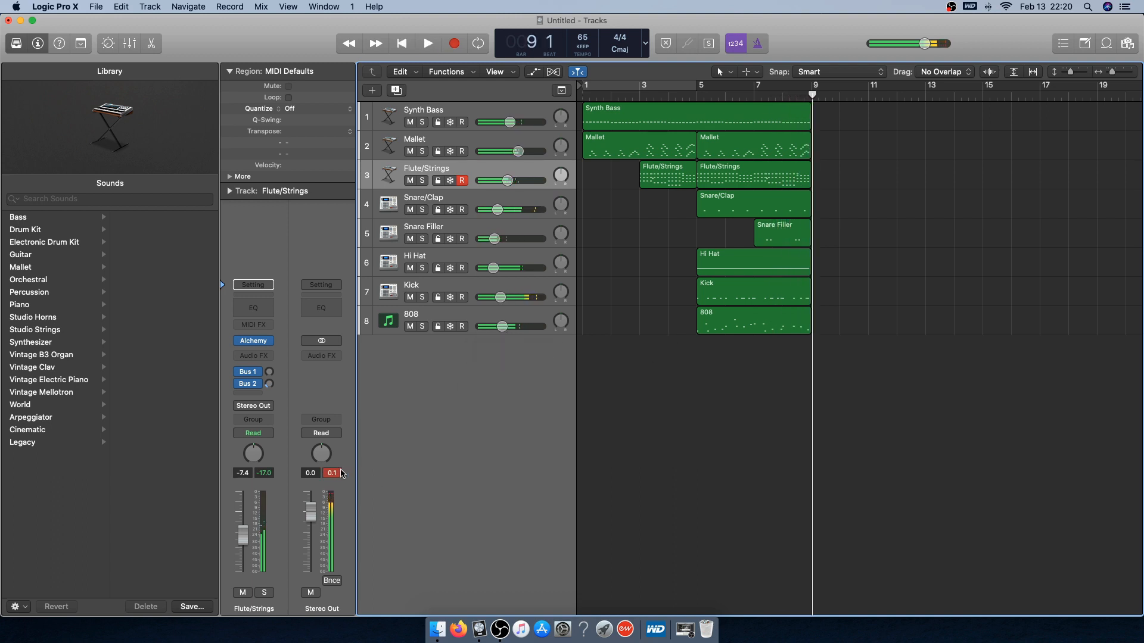
Copy the Synth Bass and Mallet regions of bars 1 to 8 and paste them at bar 9
{"action": "left_click_drag", "start_coordinate": [734, 408], "coordinate": [774, 58]}
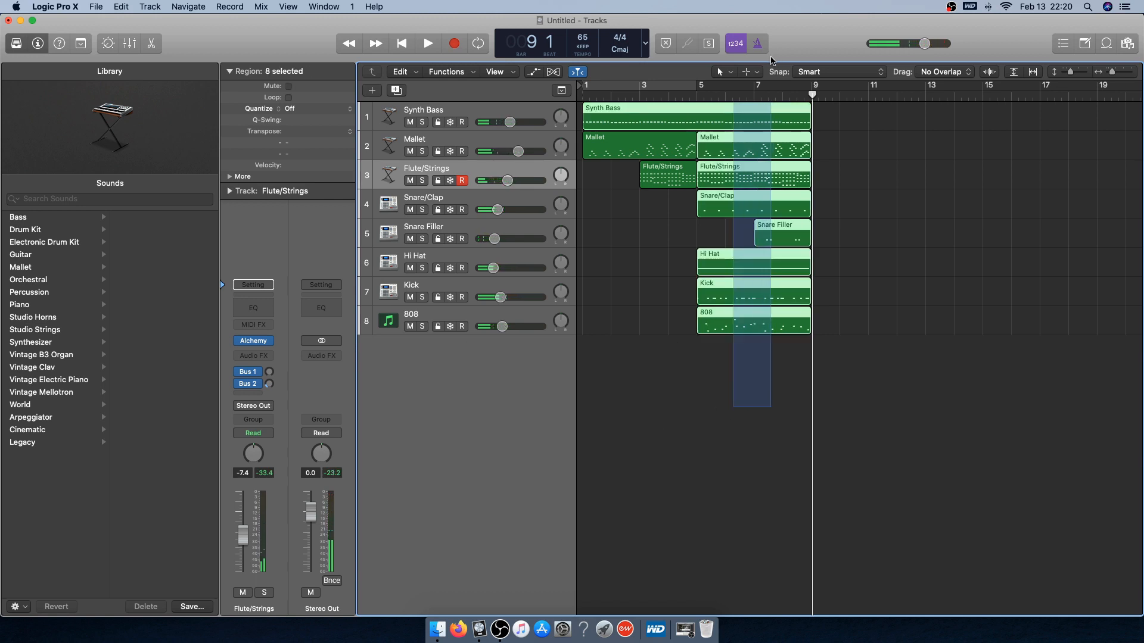
{"action": "left_click", "coordinate": [820, 299]}
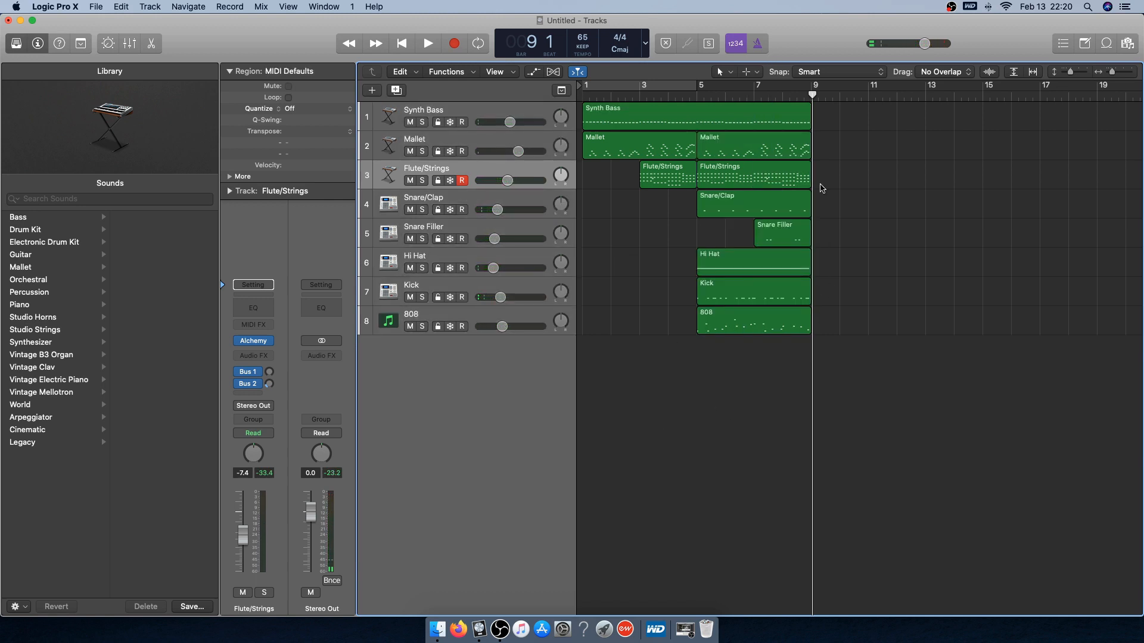
{"action": "left_click_drag", "start_coordinate": [828, 149], "coordinate": [617, 109]}
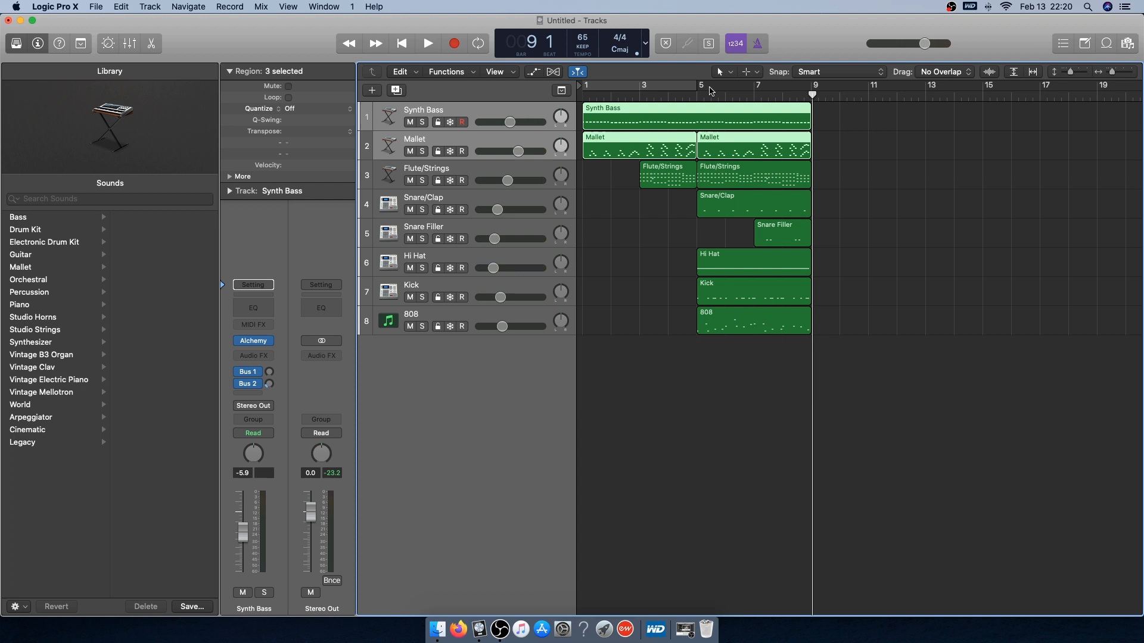
{"action": "left_click", "coordinate": [777, 92]}
{"action": "left_click", "coordinate": [813, 92]}
{"action": "key", "text": "super+v"}
{"action": "left_click", "coordinate": [872, 235]}
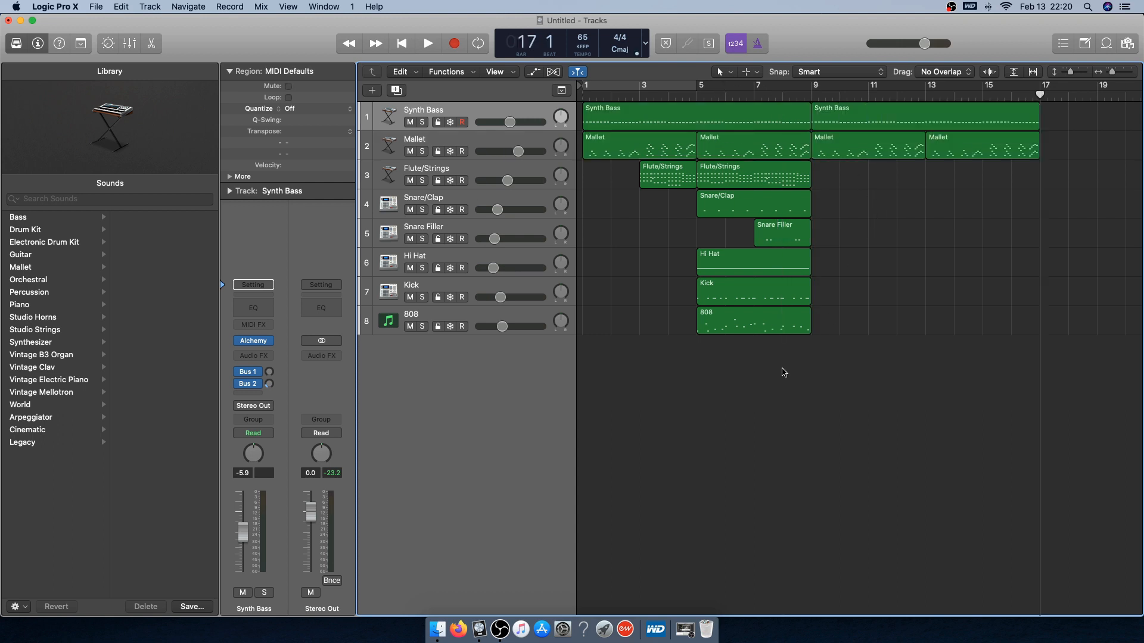
Paste two copies of the Flute/Strings, Snare/Clap, Snare Filler, Hi Hat, Kick and 808 regions from bar 5 back to back, starting at bar 9
{"action": "left_click_drag", "start_coordinate": [778, 377], "coordinate": [763, 175]}
{"action": "left_click", "coordinate": [812, 92]}
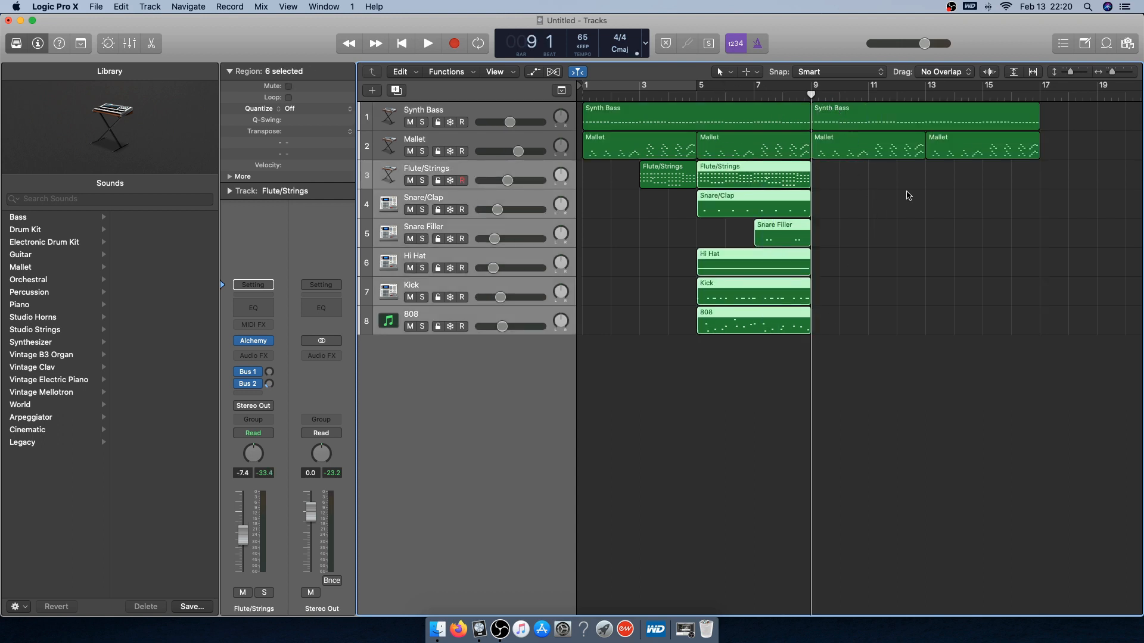
{"action": "key", "text": "super+v"}
{"action": "key", "text": "super+v"}
{"action": "left_click", "coordinate": [517, 351]}
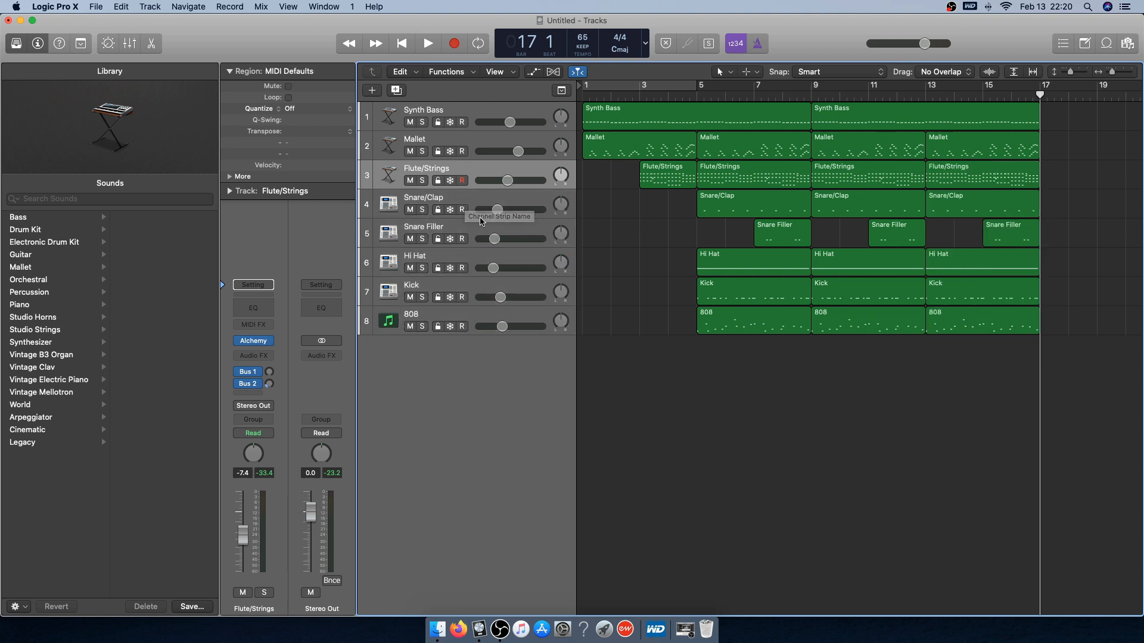
Duplicate the Flute/Strings track as a new empty track, and lower the 808 volume slightly while playing from bar 9
{"action": "left_click", "coordinate": [397, 91]}
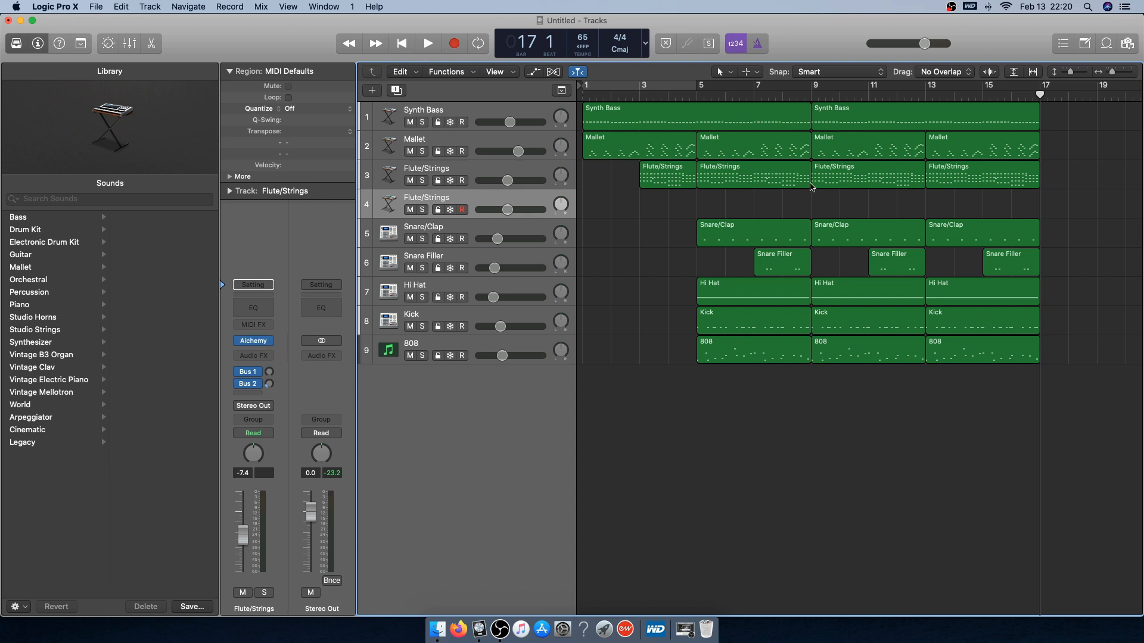
{"action": "left_click", "coordinate": [812, 94]}
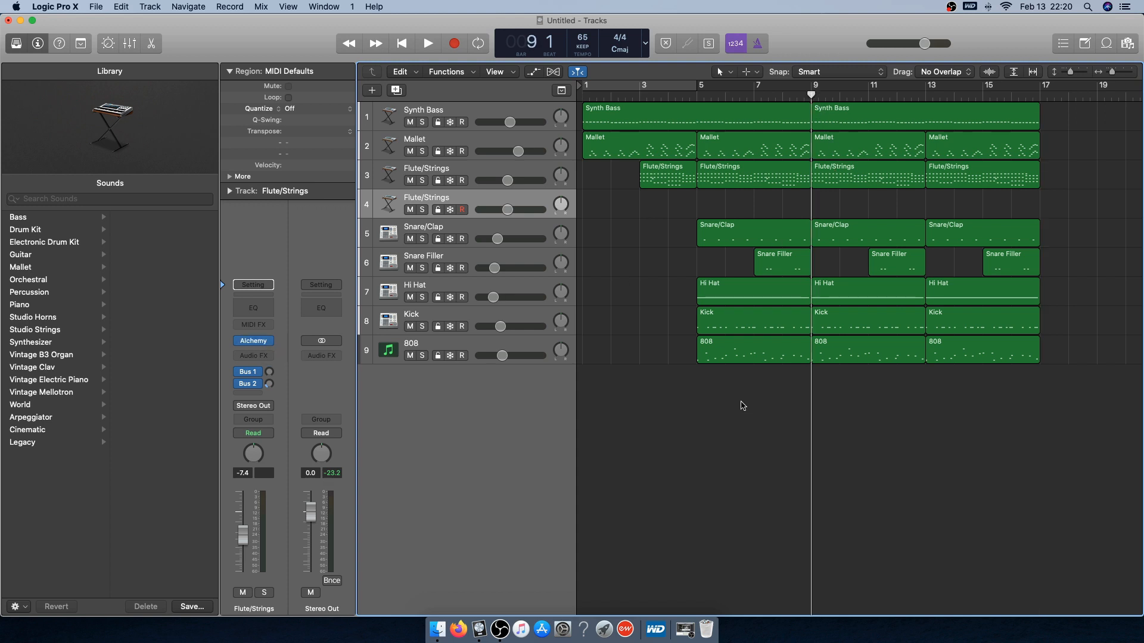
{"action": "key", "text": "space"}
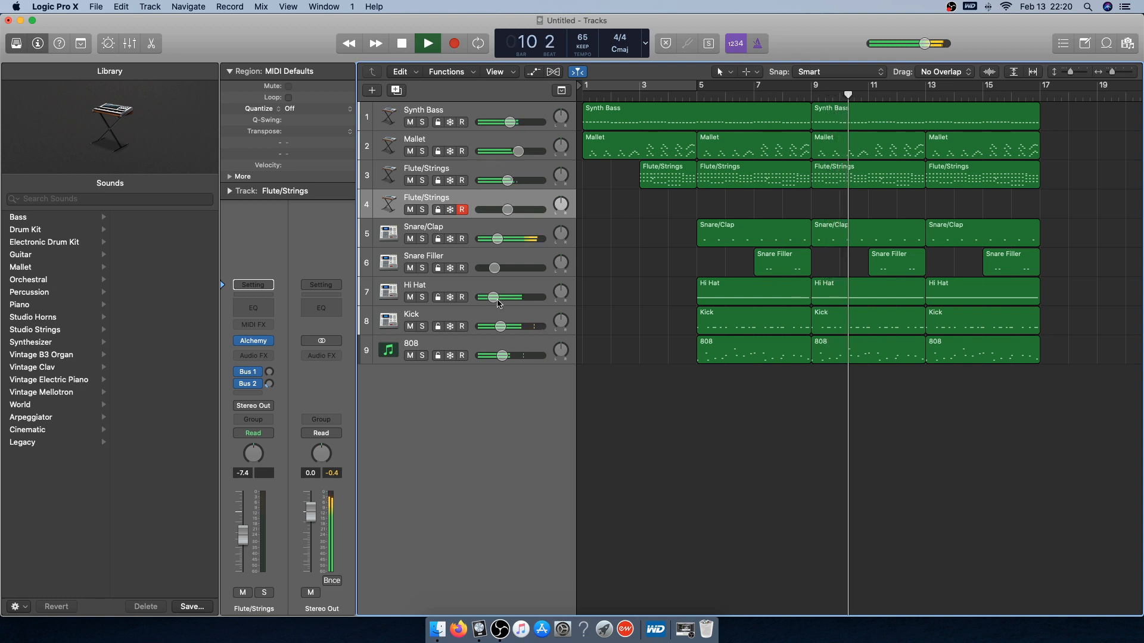
{"action": "left_click_drag", "start_coordinate": [505, 358], "coordinate": [503, 358]}
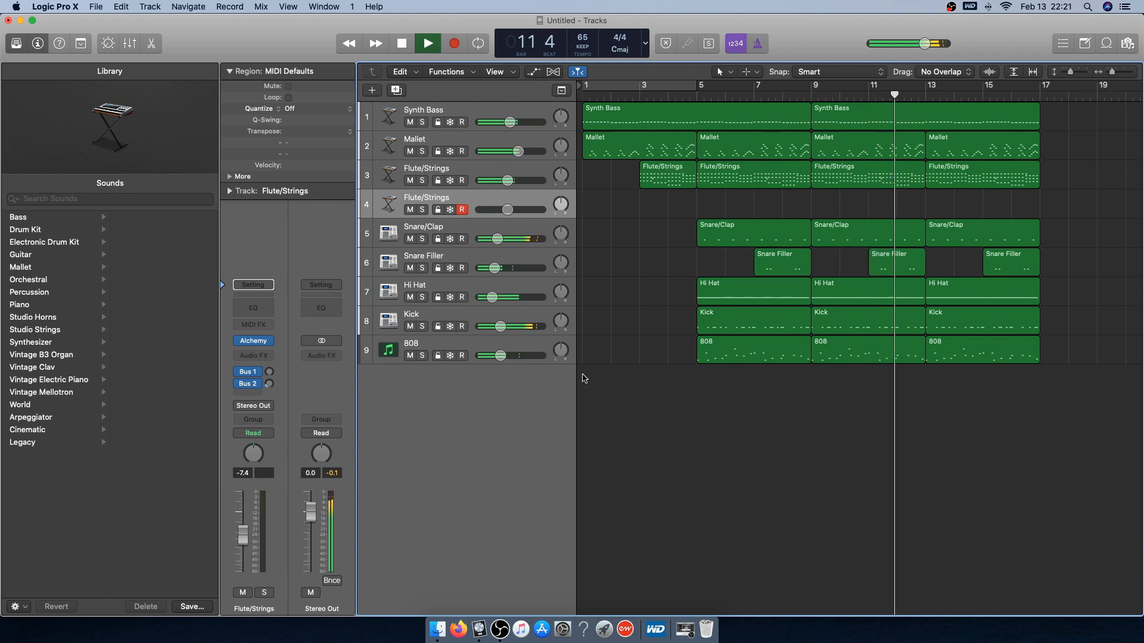
{"action": "key", "text": "space"}
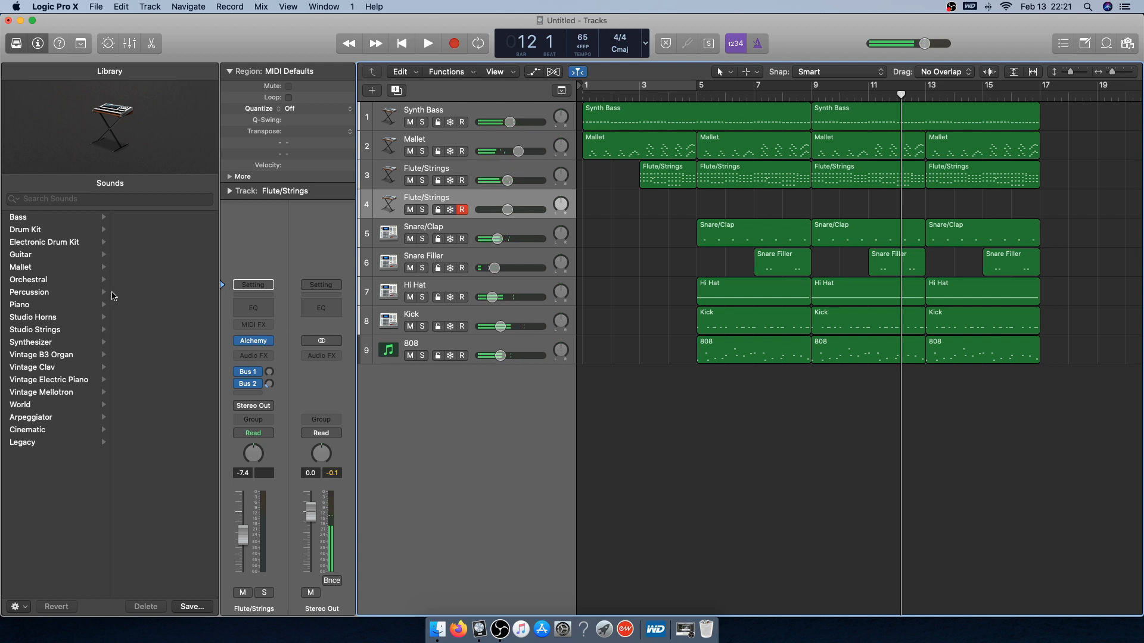
Load the Fuzzy Rock Lead synthesizer patch on the duplicated Flute/Strings track and set its volume to -10.2 dB during playback
{"action": "left_click", "coordinate": [35, 344]}
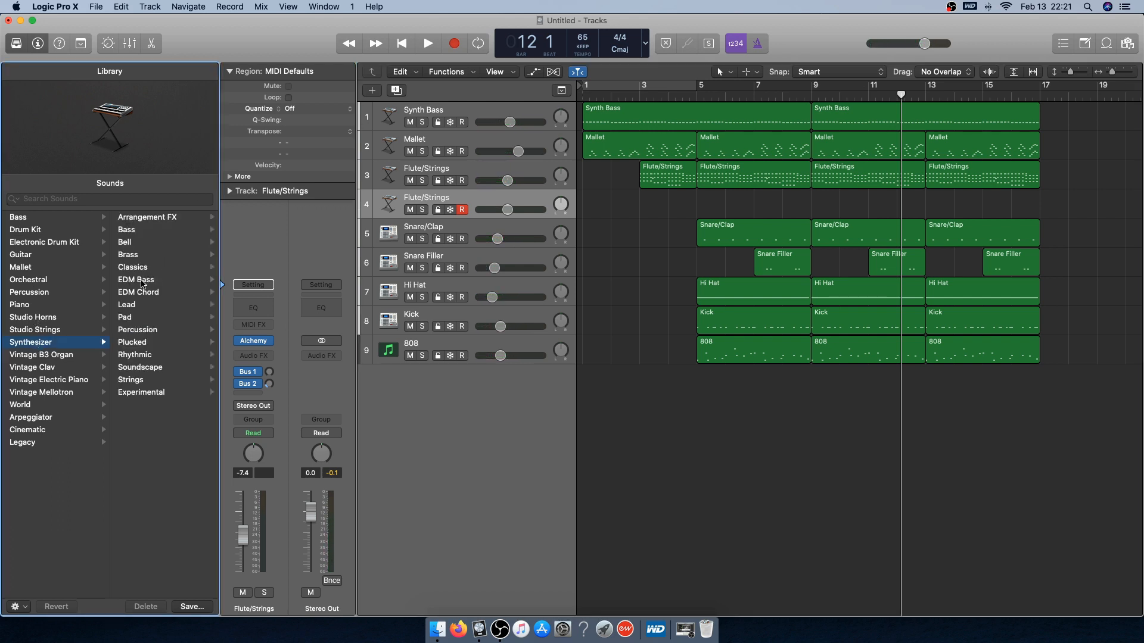
{"action": "left_click", "coordinate": [141, 306]}
{"action": "left_click", "coordinate": [166, 289]}
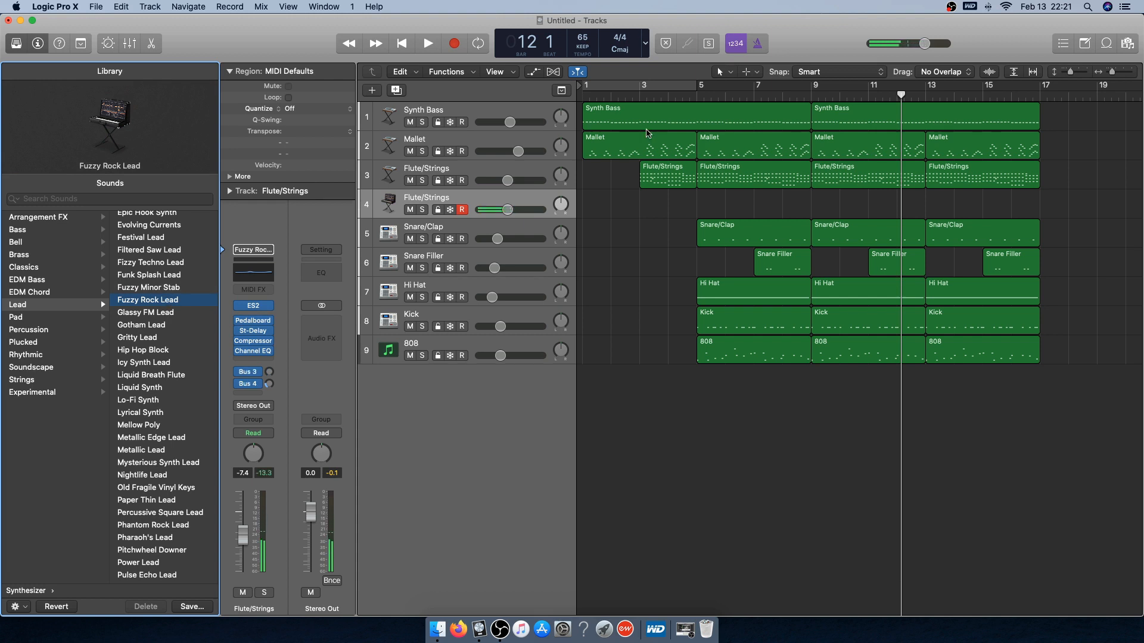
{"action": "key", "text": "space"}
{"action": "left_click_drag", "start_coordinate": [507, 210], "coordinate": [503, 211]}
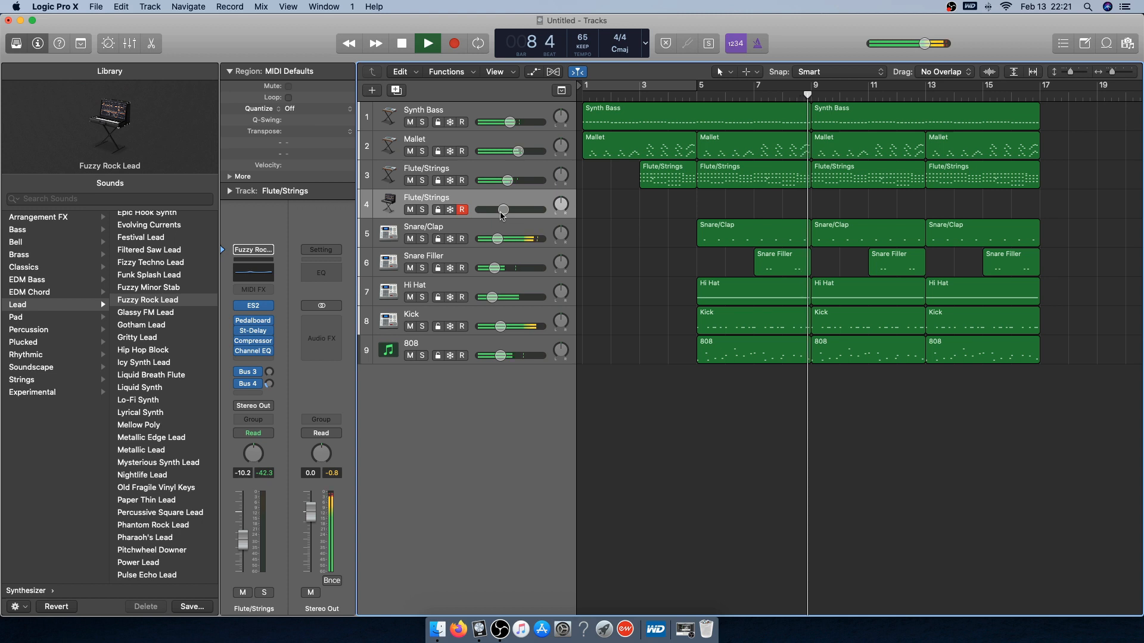
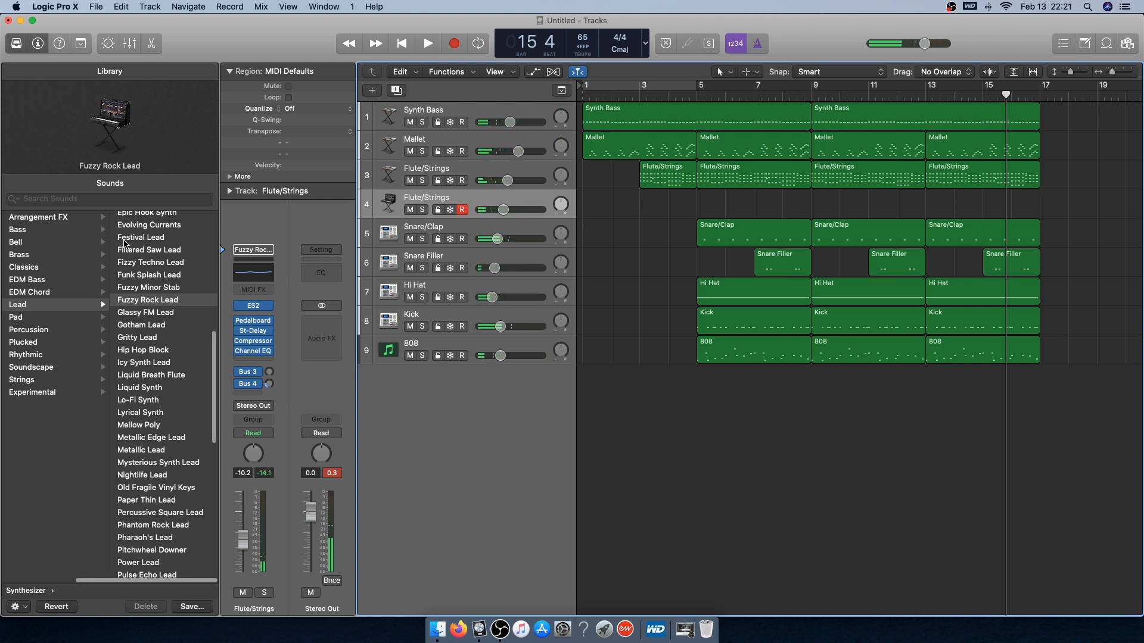
Insert a SilverVerb reverb on the duplicated Flute/Strings track and audition it from bar 9
{"action": "left_click", "coordinate": [266, 362]}
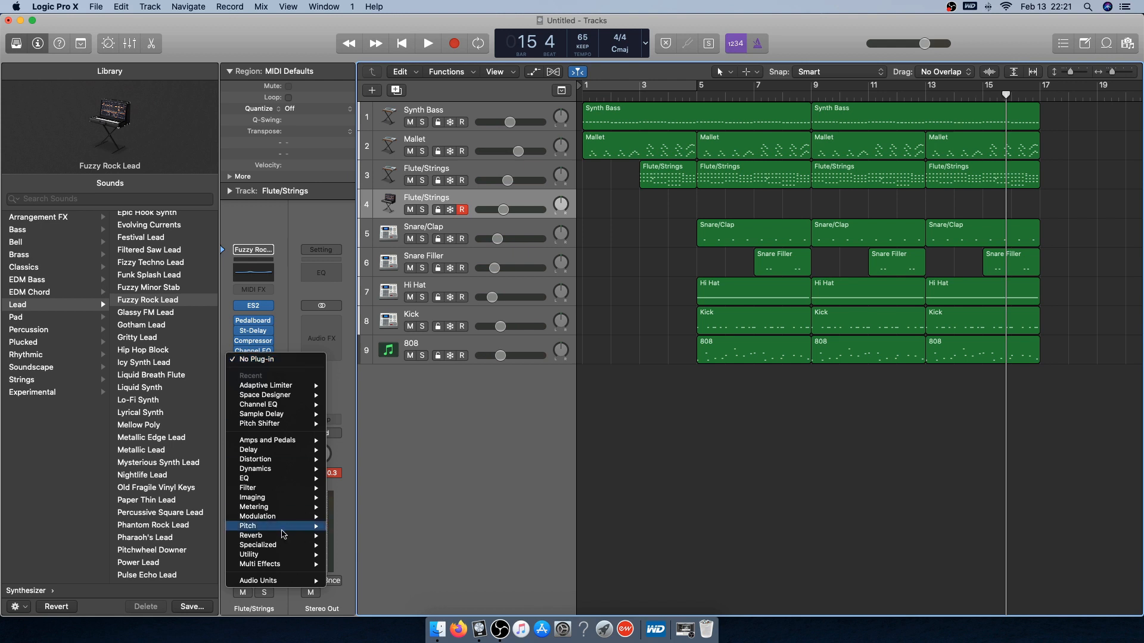
{"action": "mouse_move", "coordinate": [264, 537]}
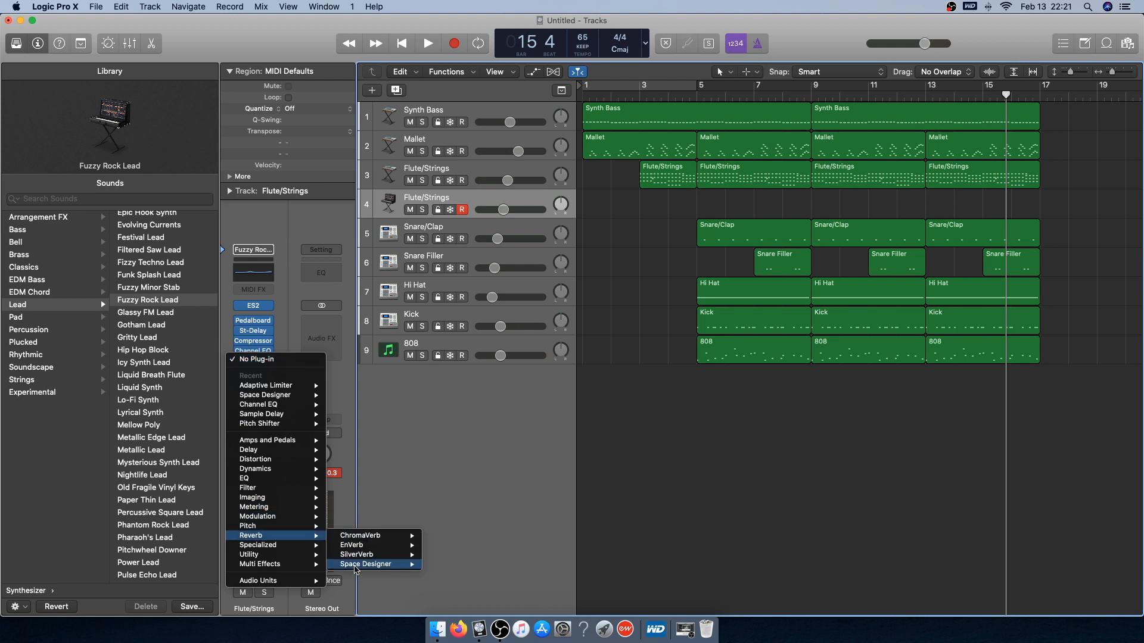
{"action": "mouse_move", "coordinate": [381, 555]}
{"action": "left_click", "coordinate": [444, 555]}
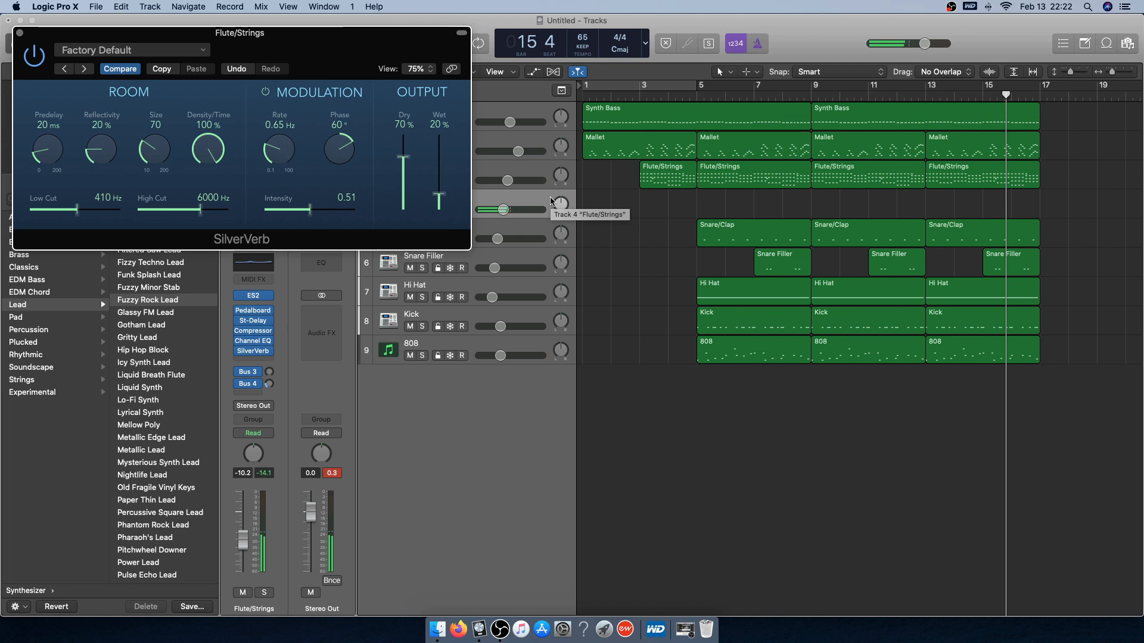
{"action": "left_click", "coordinate": [804, 101]}
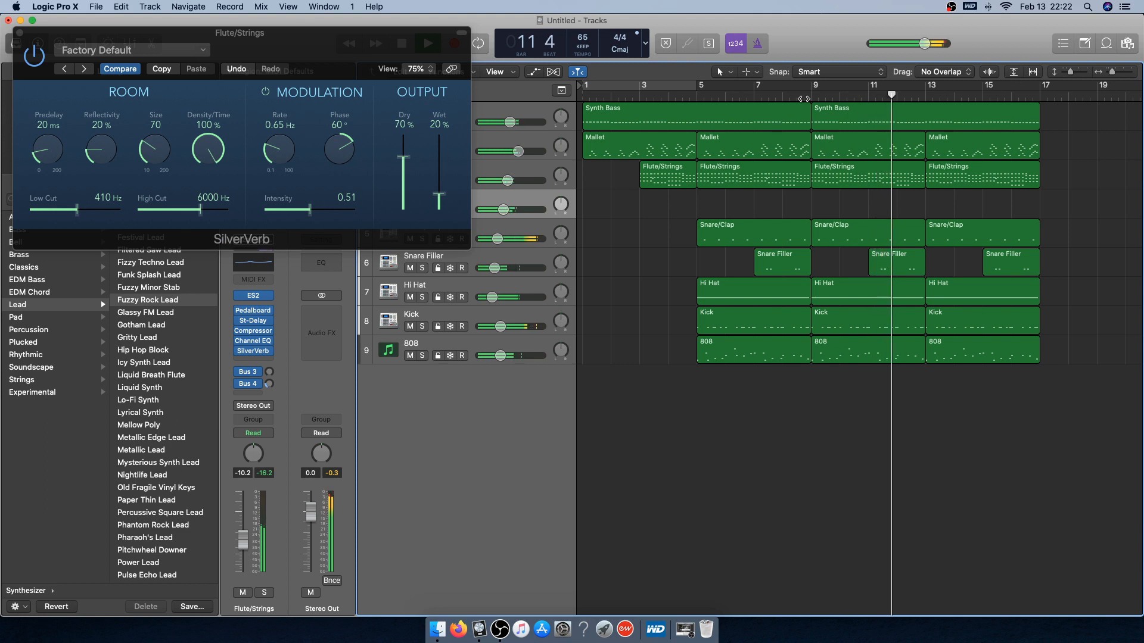
{"action": "left_click", "coordinate": [804, 98]}
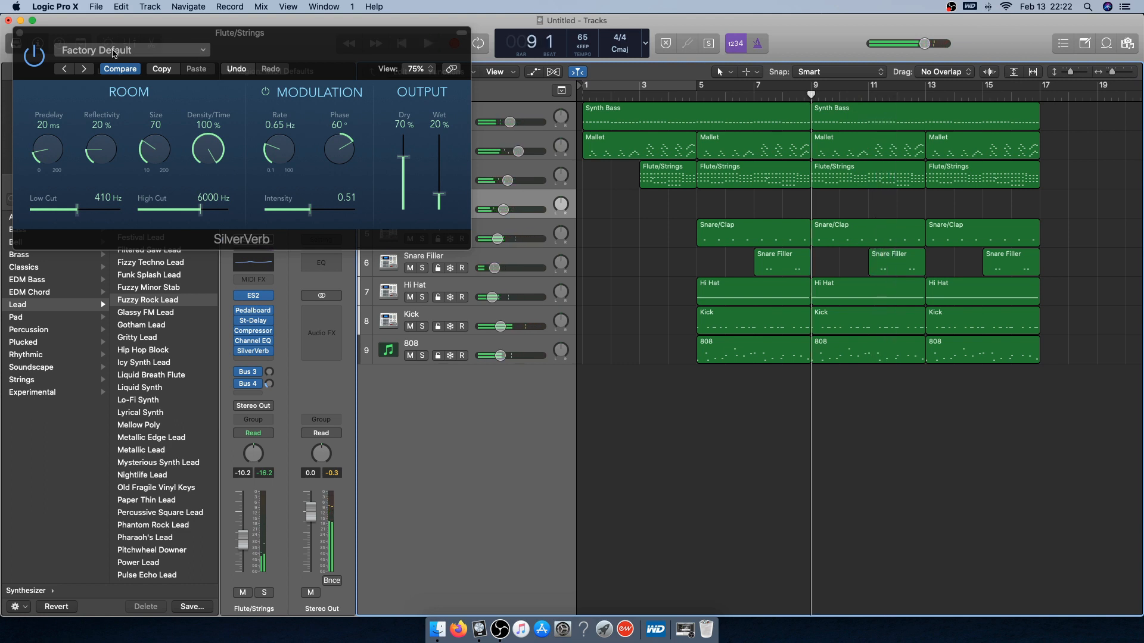
{"action": "left_click", "coordinate": [20, 33]}
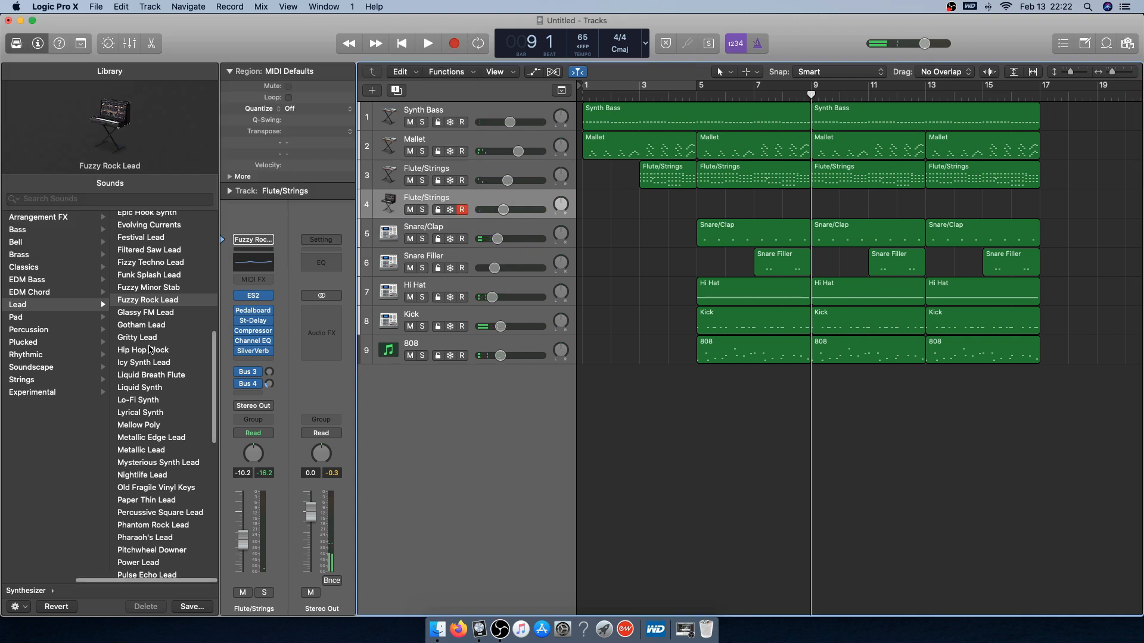
Try other lead patches such as Liquid Breath Flute and Lo-Fi Synth on the duplicated track, auditioning Lo-Fi Synth over playback
{"action": "left_click", "coordinate": [155, 324]}
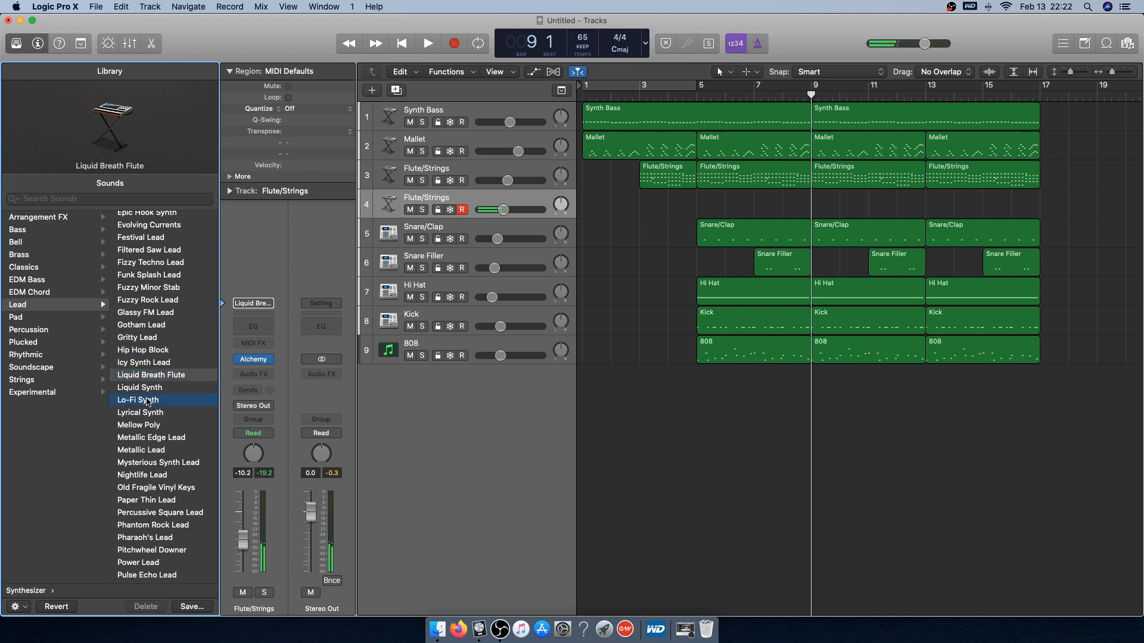
{"action": "scroll", "coordinate": [149, 406], "scroll_direction": "down", "scroll_amount": 4}
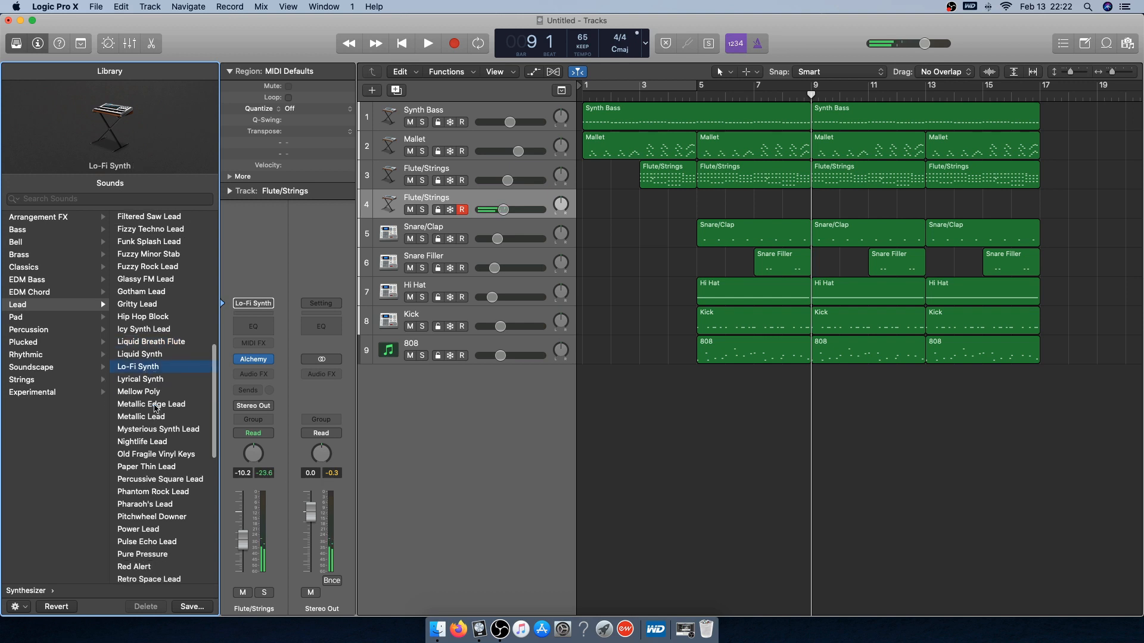
{"action": "key", "text": "space"}
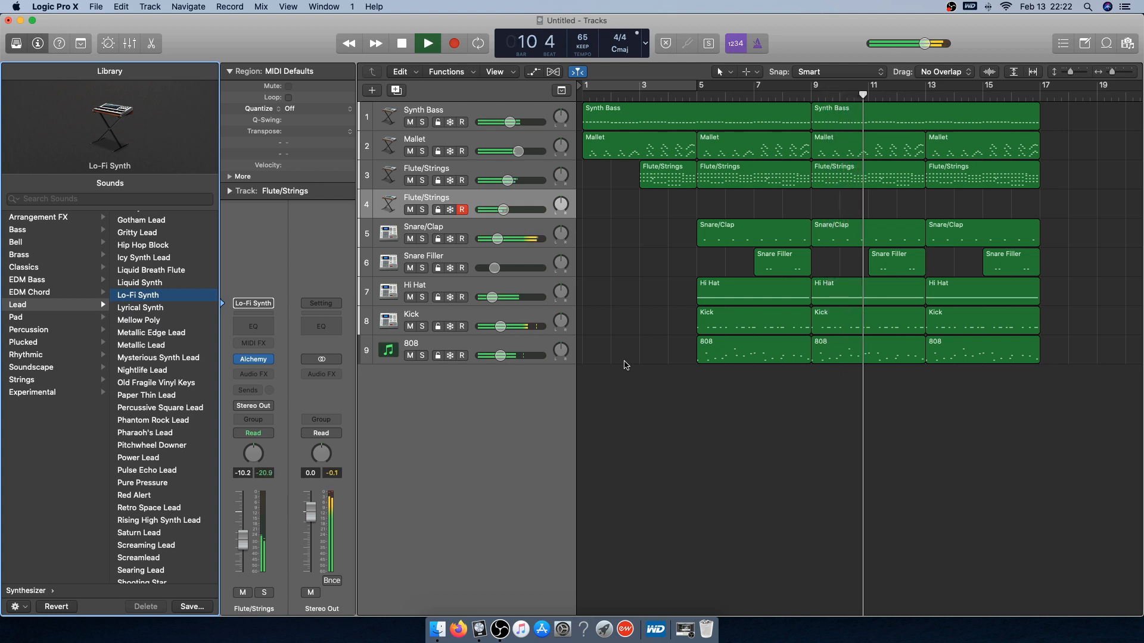
{"action": "left_click", "coordinate": [707, 461]}
{"action": "key", "text": "space"}
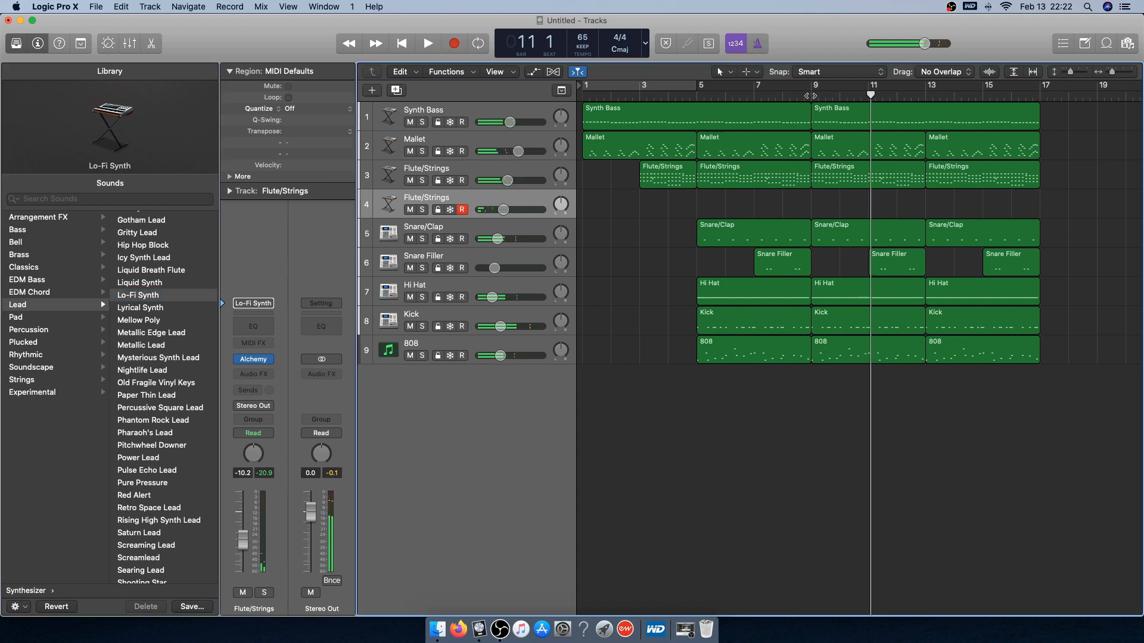
Load the Phantom Rock Lead patch on the duplicated Flute/Strings track and try it over playback from bar 9
{"action": "left_click", "coordinate": [810, 96]}
{"action": "left_click", "coordinate": [161, 424]}
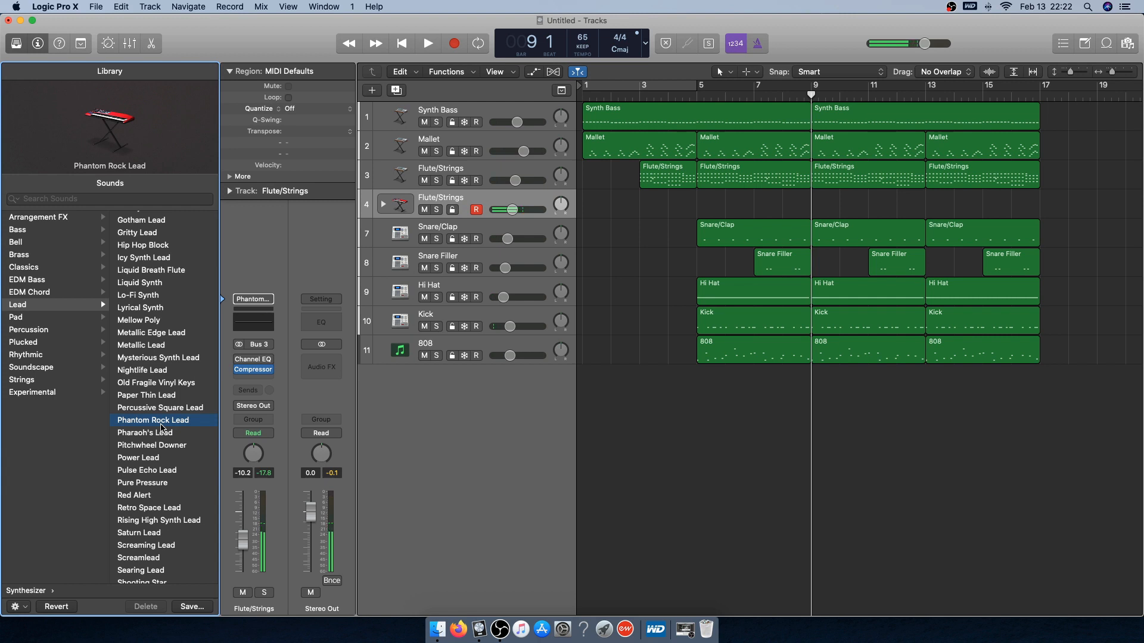
{"action": "key", "text": "space"}
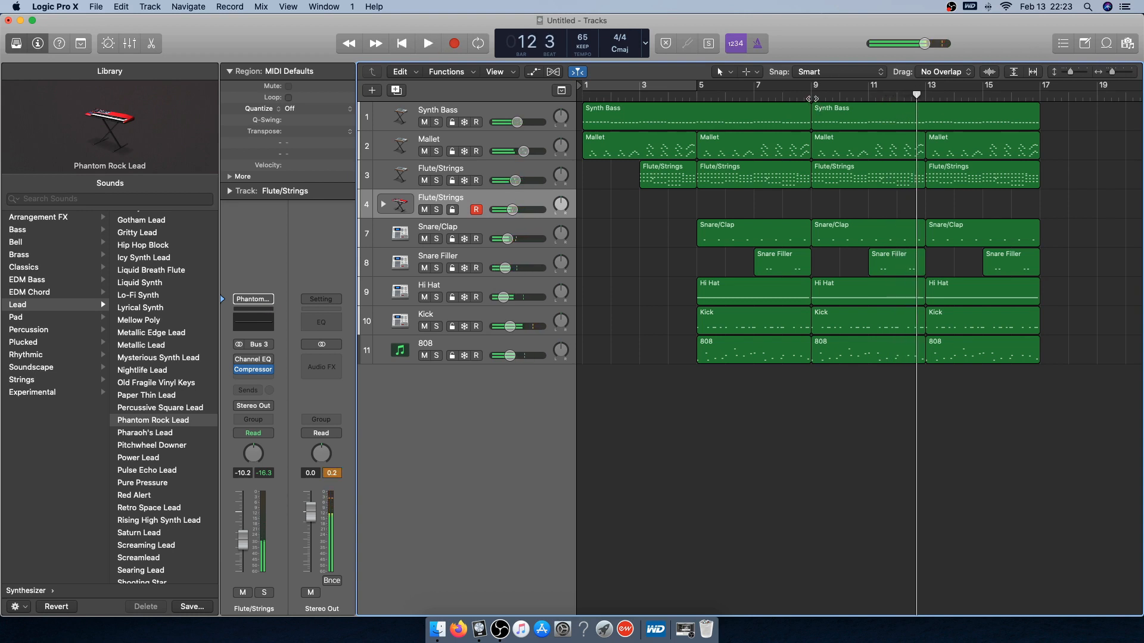
Rehearse the lead from bar 9, record it over bars 9 to 13 on the duplicated Flute/Strings track, and stop recording
{"action": "left_click", "coordinate": [812, 99]}
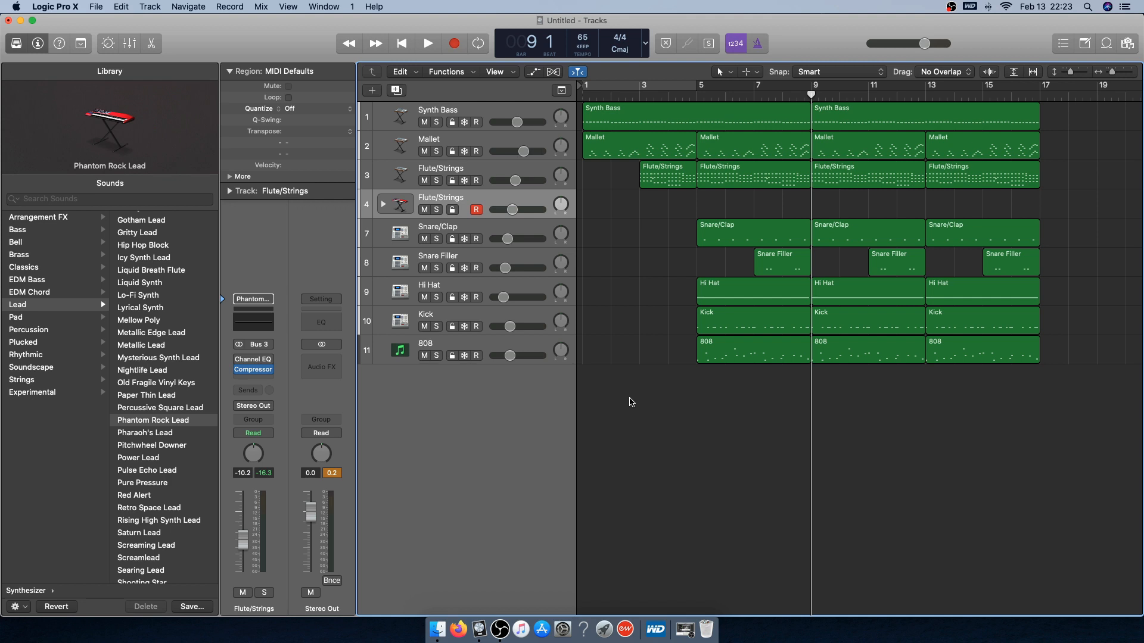
{"action": "key", "text": "space"}
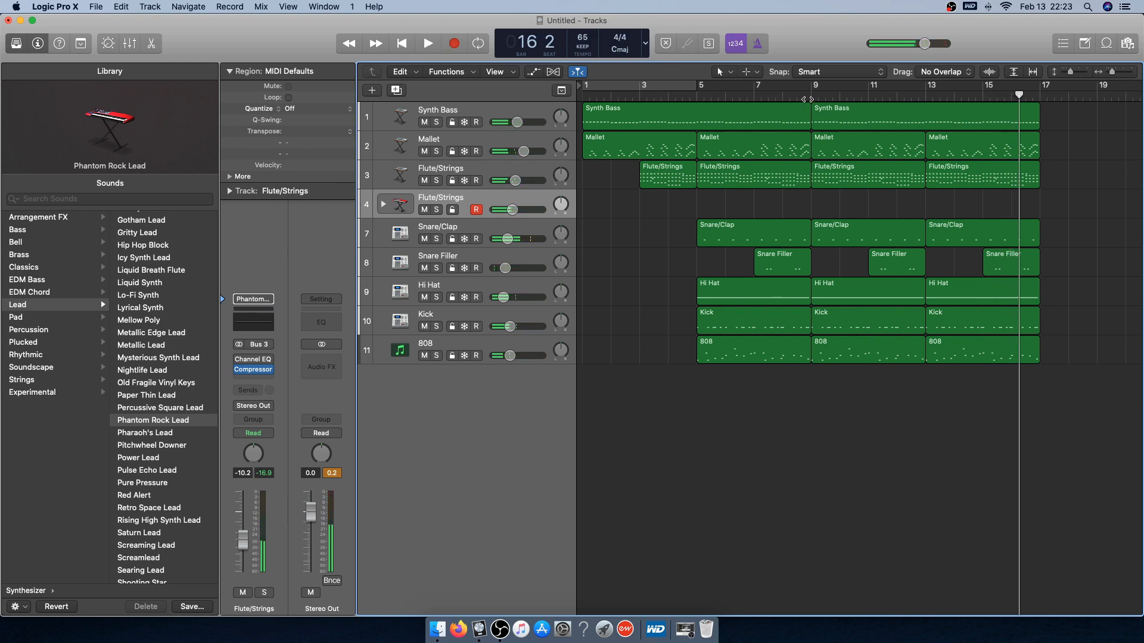
{"action": "key", "text": "space"}
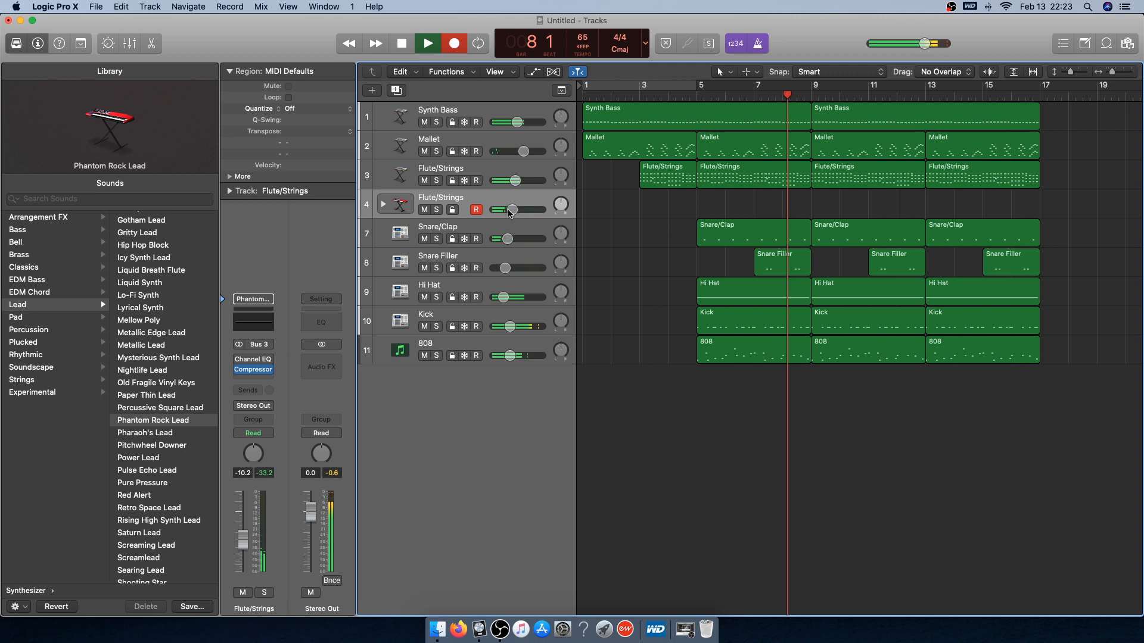
{"action": "left_click_drag", "start_coordinate": [510, 213], "coordinate": [513, 215]}
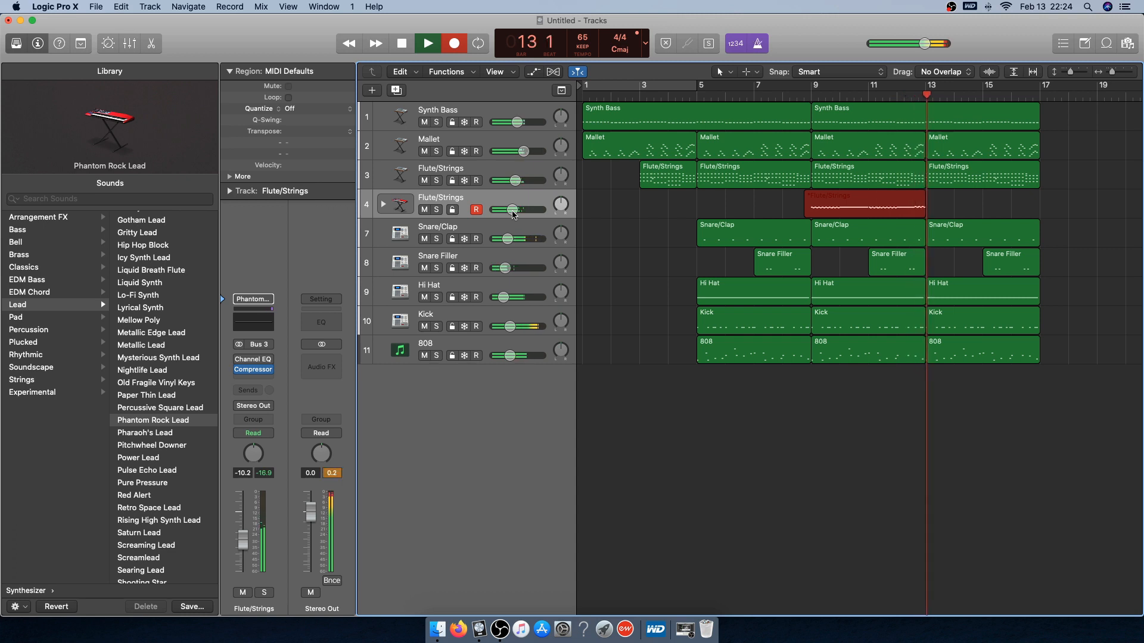
{"action": "key", "text": "space"}
Quantize all notes of the recorded lead region to 1/16 and apply a fixed velocity of 100 with MIDI Transform
{"action": "double_click", "coordinate": [854, 206]}
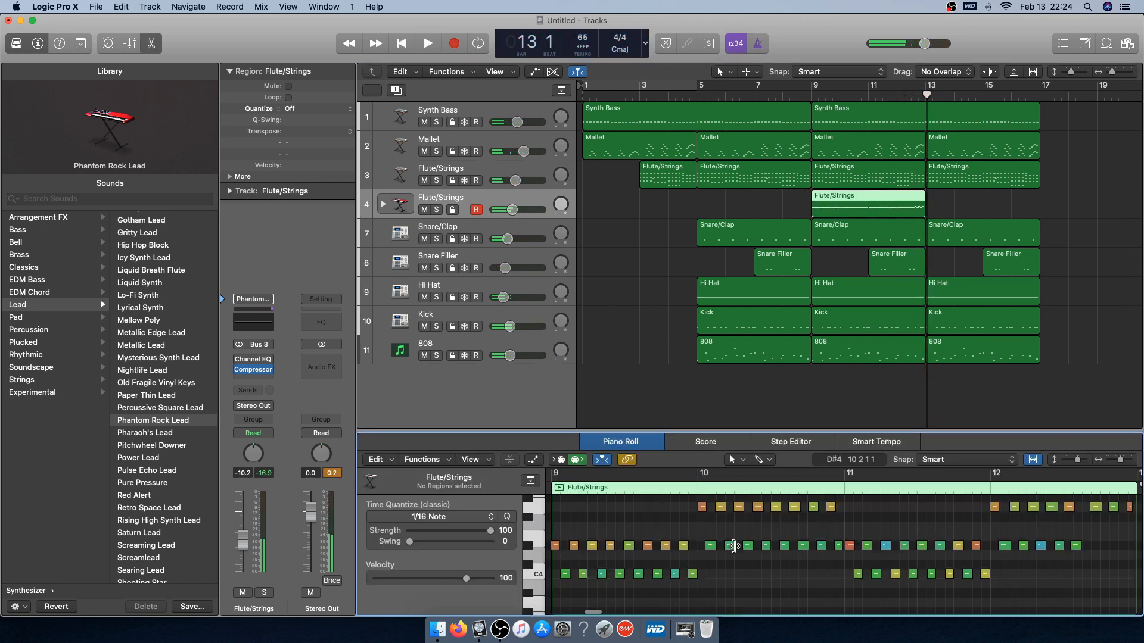
{"action": "right_click", "coordinate": [658, 528]}
{"action": "left_click", "coordinate": [701, 526]}
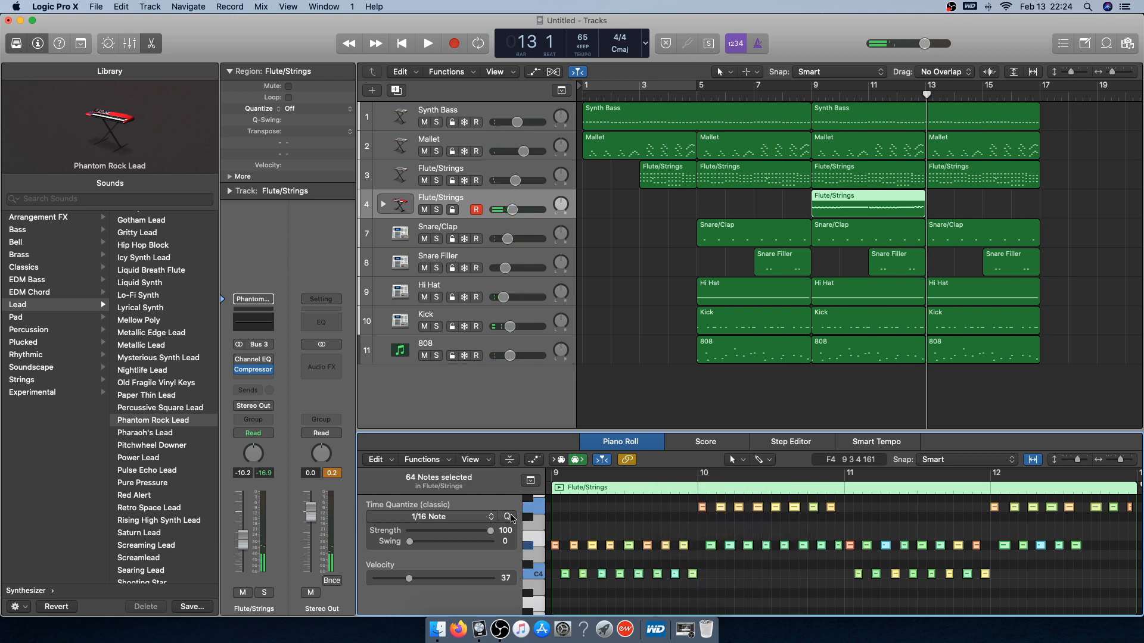
{"action": "left_click", "coordinate": [441, 460]}
{"action": "mouse_move", "coordinate": [441, 569]}
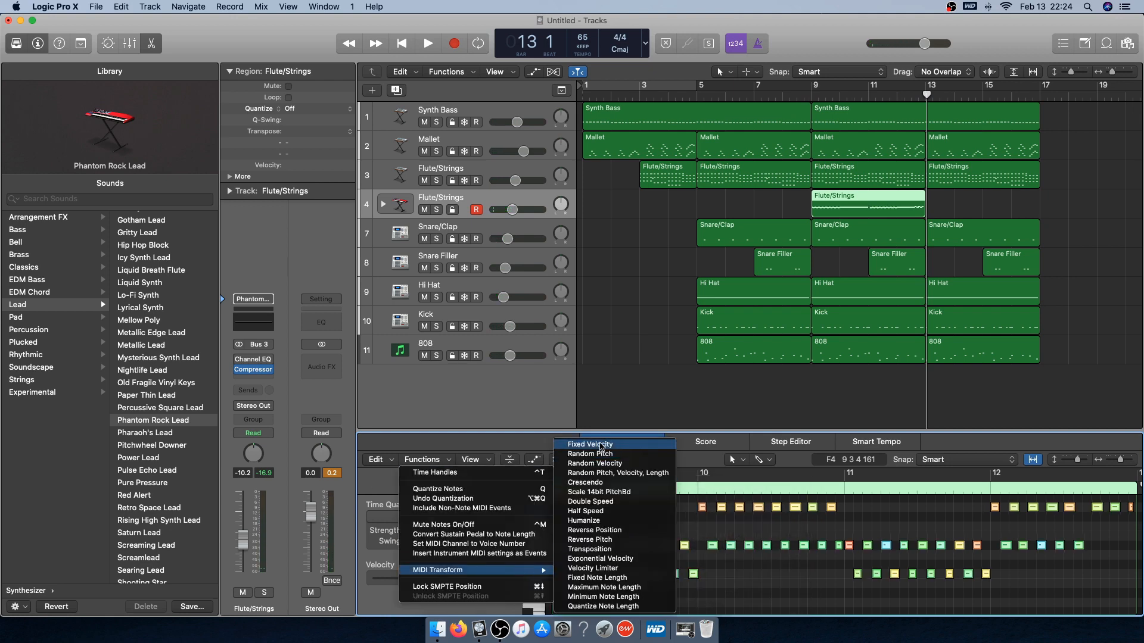
{"action": "left_click", "coordinate": [657, 469]}
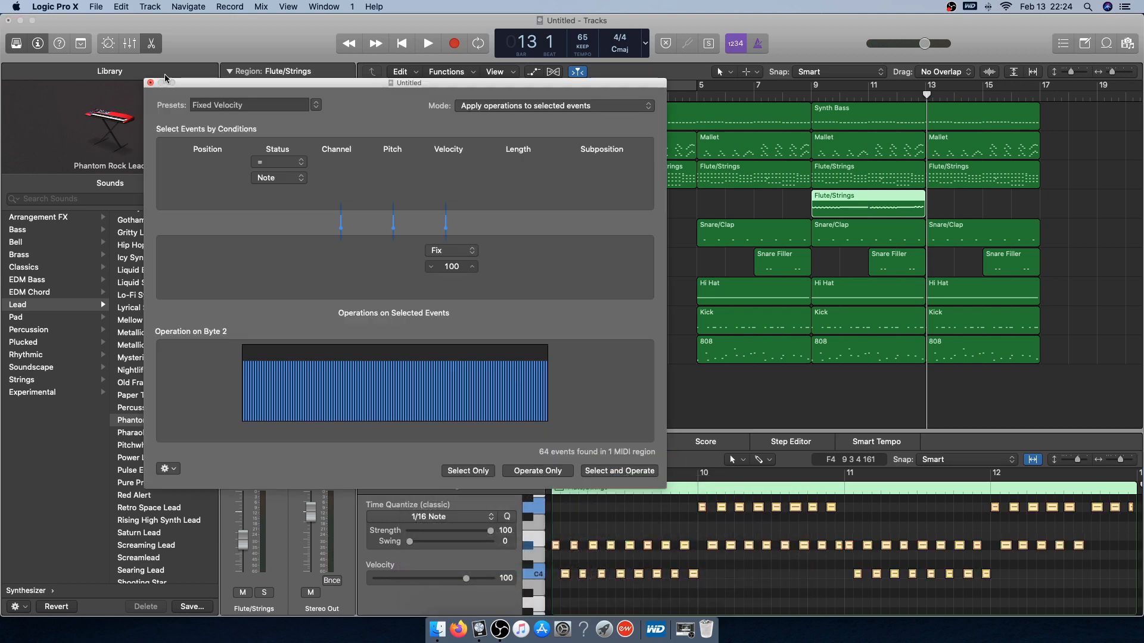
{"action": "left_click", "coordinate": [150, 85]}
Rename the duplicated Flute/Strings track to Rock Lead and name its recorded region after the track
{"action": "double_click", "coordinate": [451, 196]}
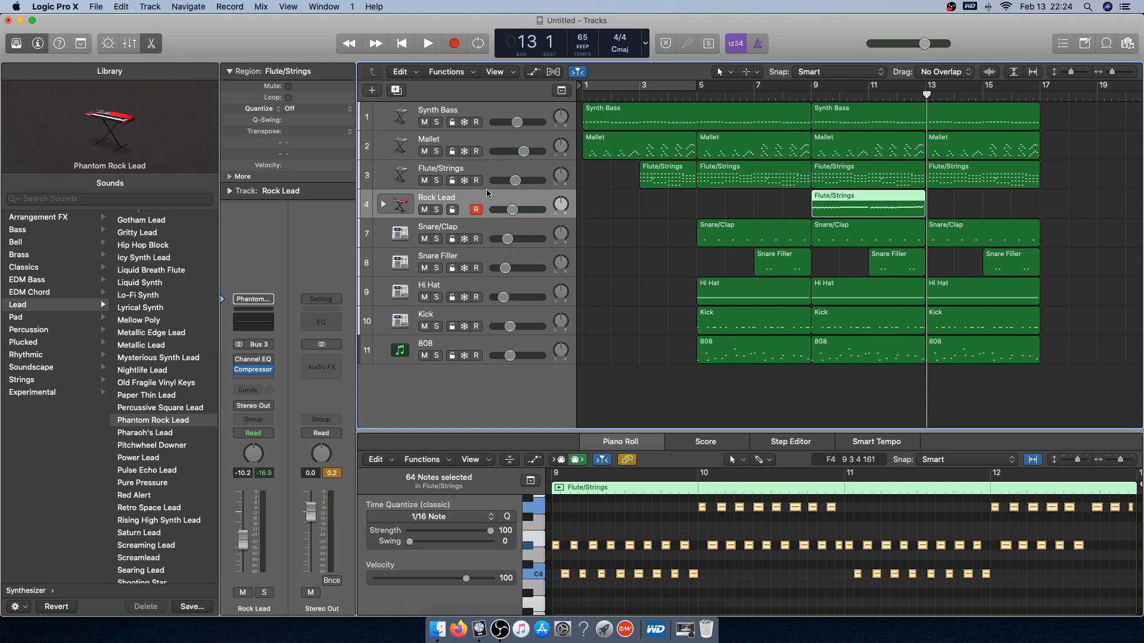
{"action": "right_click", "coordinate": [899, 206]}
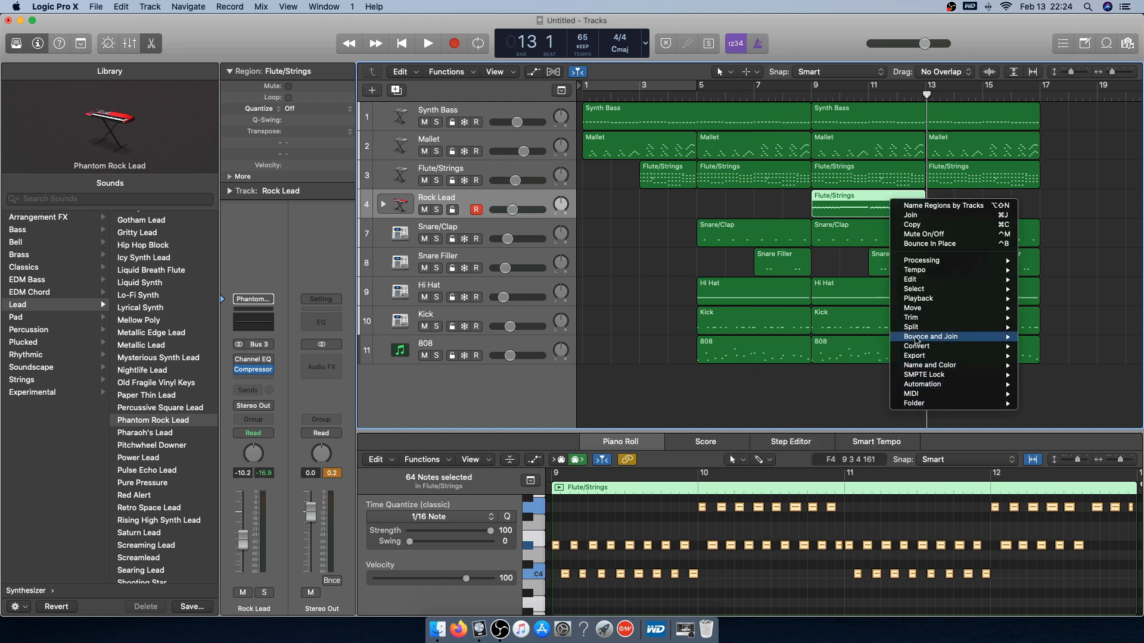
{"action": "mouse_move", "coordinate": [920, 358]}
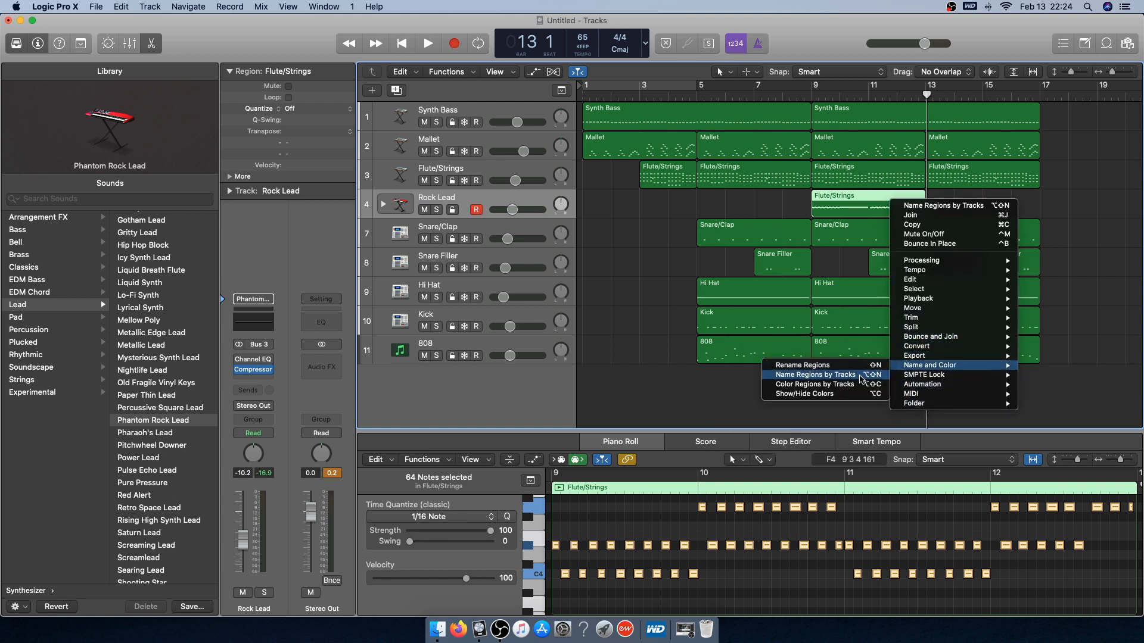
{"action": "left_click", "coordinate": [838, 375]}
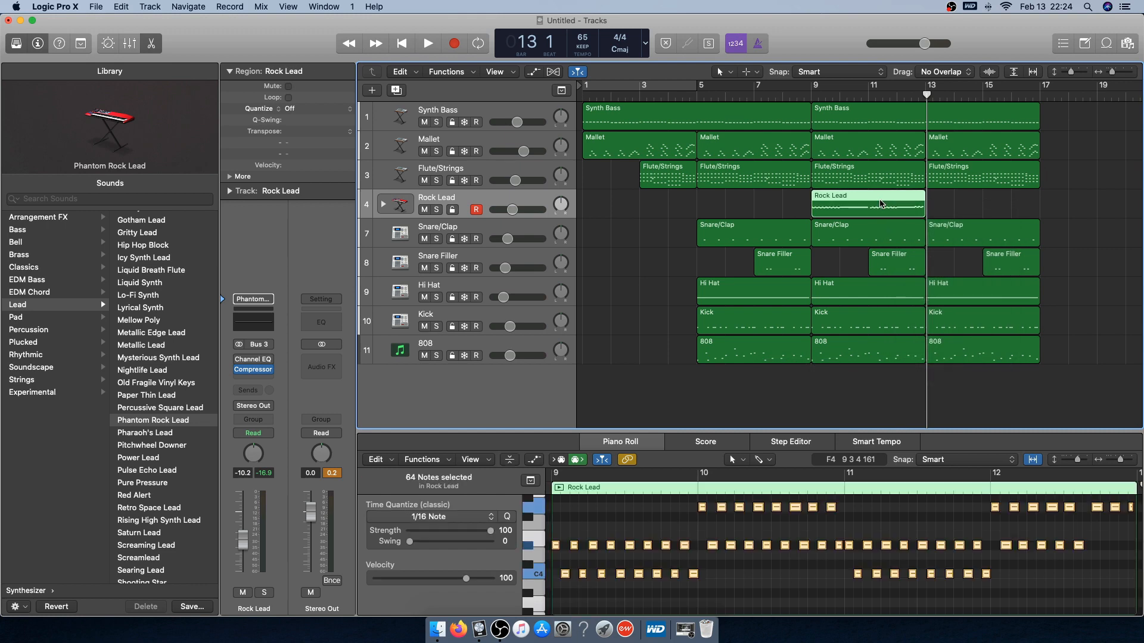
Play back the section around bar 9 and lower the Rock Lead track's volume to -14.8 dB
{"action": "left_click", "coordinate": [927, 98]}
{"action": "left_click", "coordinate": [810, 96]}
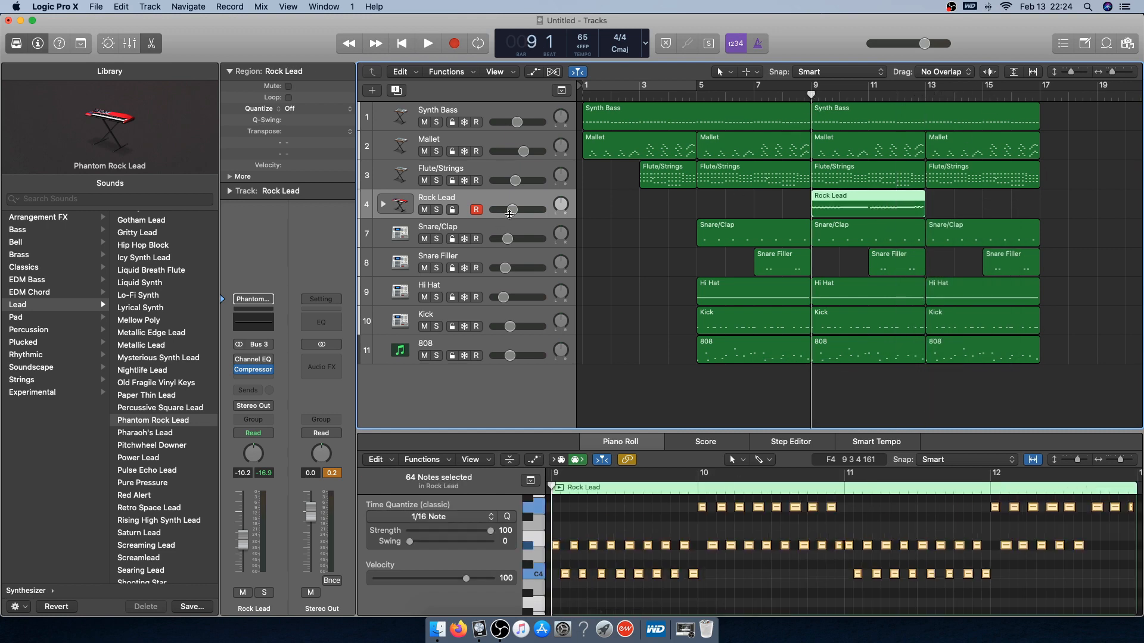
{"action": "left_click_drag", "start_coordinate": [509, 215], "coordinate": [508, 214]}
{"action": "key", "text": "space"}
{"action": "left_click", "coordinate": [650, 249]}
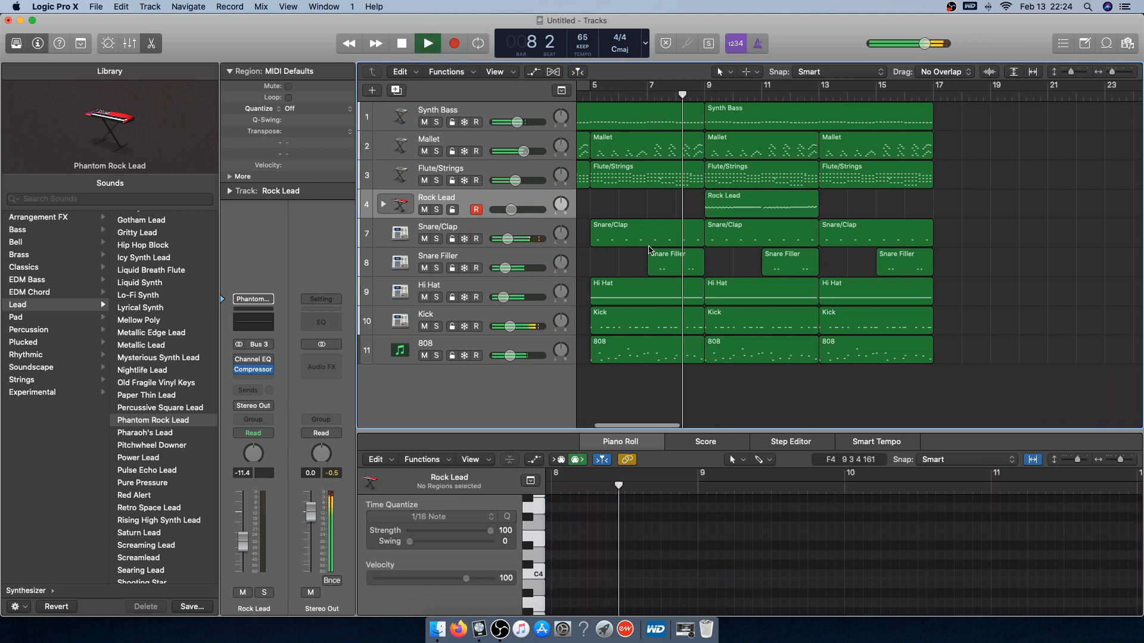
{"action": "left_click", "coordinate": [511, 209]}
{"action": "left_click_drag", "start_coordinate": [511, 210], "coordinate": [507, 209]}
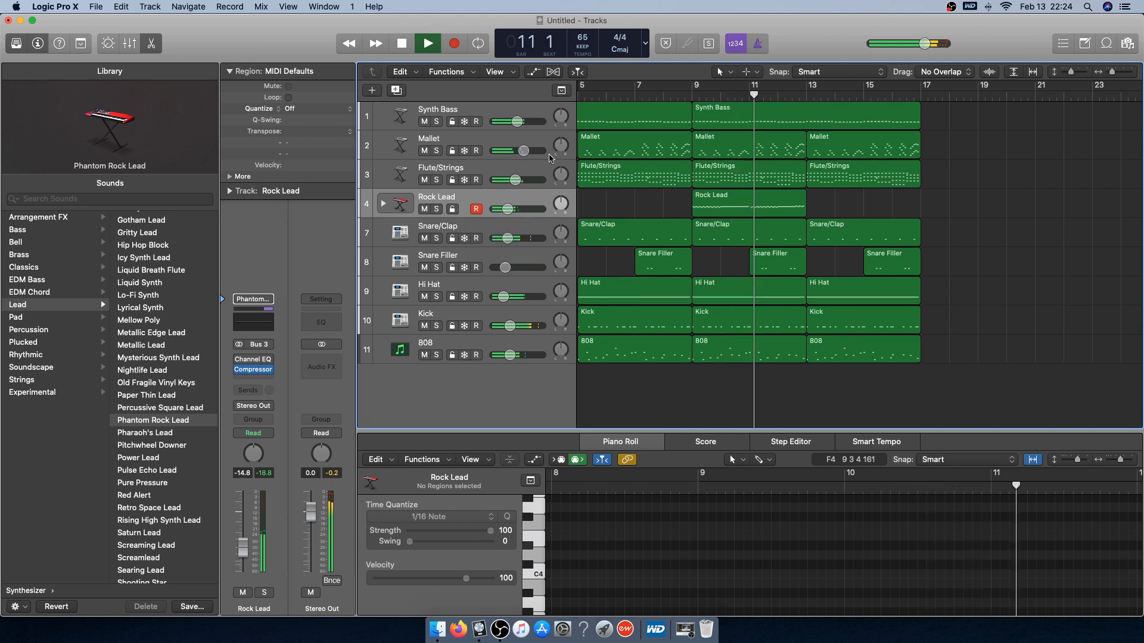
{"action": "left_click_drag", "start_coordinate": [502, 212], "coordinate": [507, 210]}
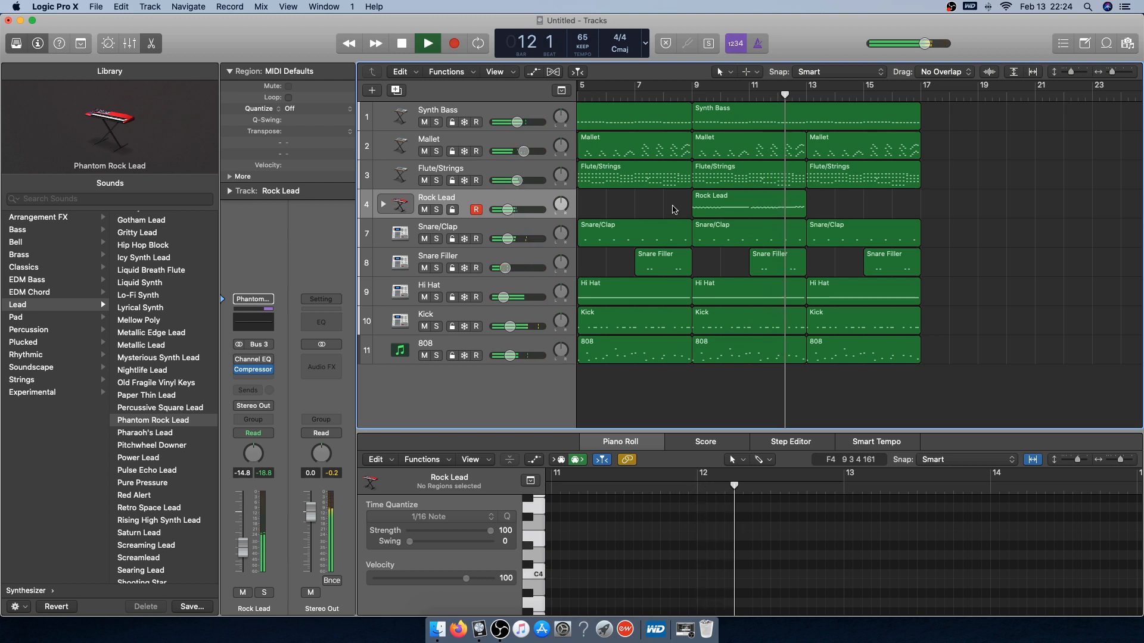
Stop playback and paste a copy of the Rock Lead region at bar 5
{"action": "scroll", "coordinate": [714, 206], "scroll_direction": "right", "scroll_amount": 3}
{"action": "scroll", "coordinate": [753, 207], "scroll_direction": "left", "scroll_amount": 3}
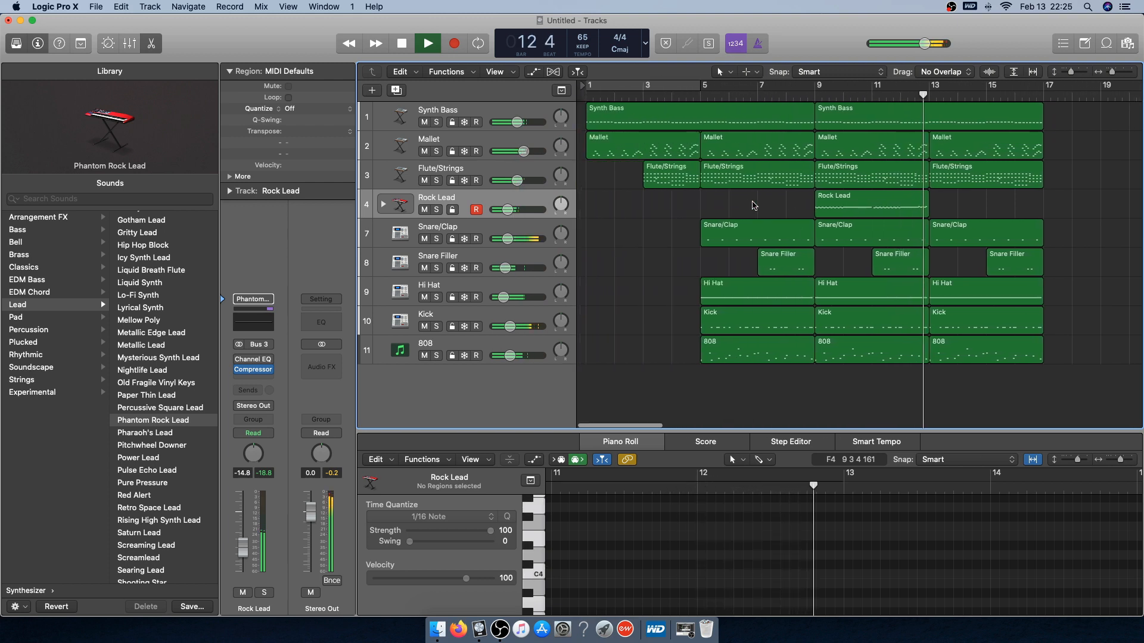
{"action": "key", "text": "Return"}
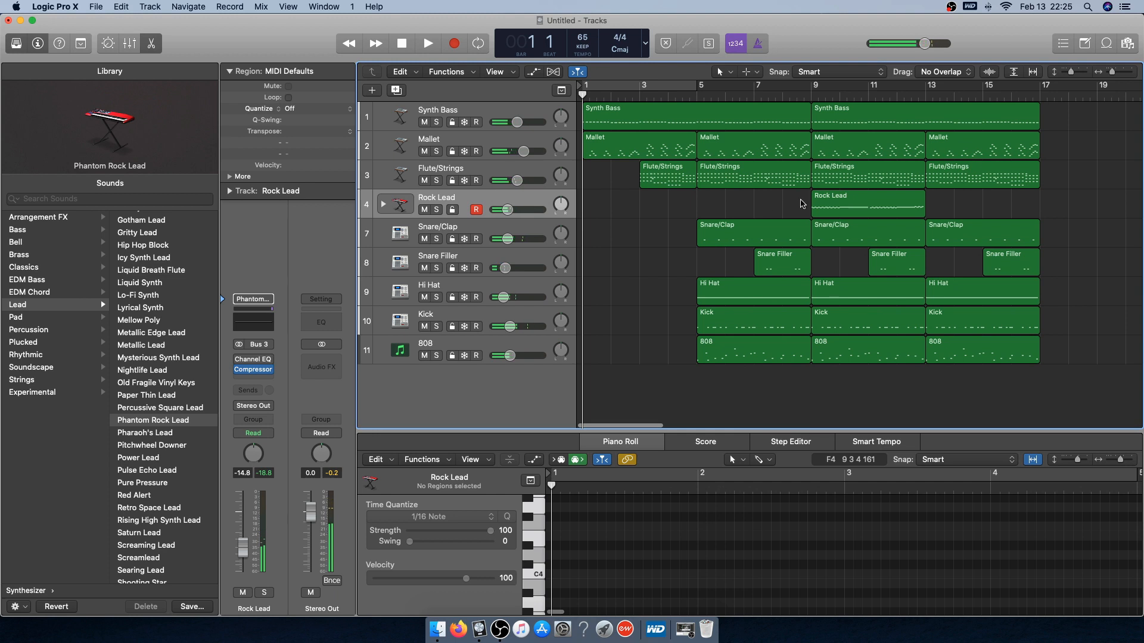
{"action": "left_click", "coordinate": [822, 208]}
{"action": "left_click", "coordinate": [700, 99]}
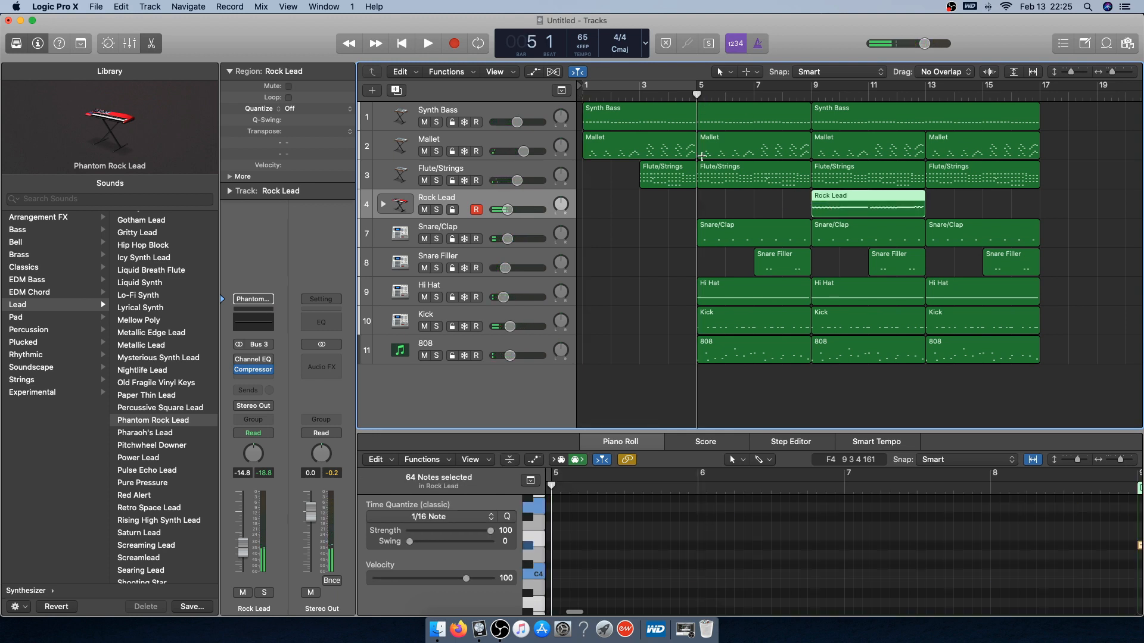
{"action": "key", "text": "super+v"}
{"action": "left_click", "coordinate": [671, 204]}
Play the arrangement from the beginning to review it with the added Rock Lead copy
{"action": "key", "text": "Return"}
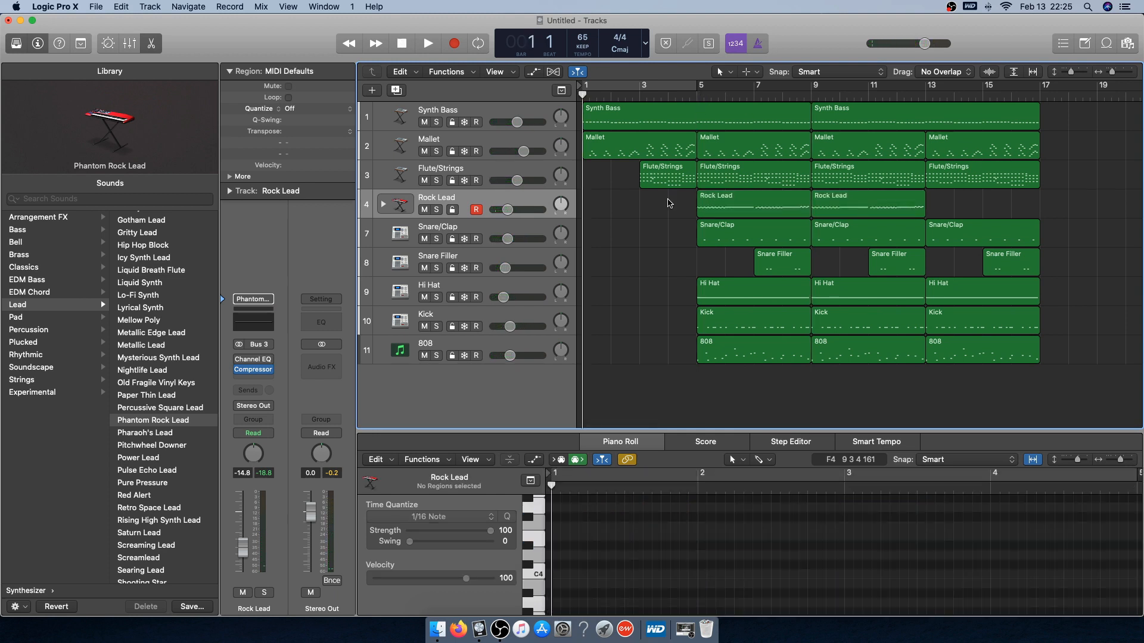
{"action": "key", "text": "space"}
{"action": "scroll", "coordinate": [835, 268], "scroll_direction": "right", "scroll_amount": 5}
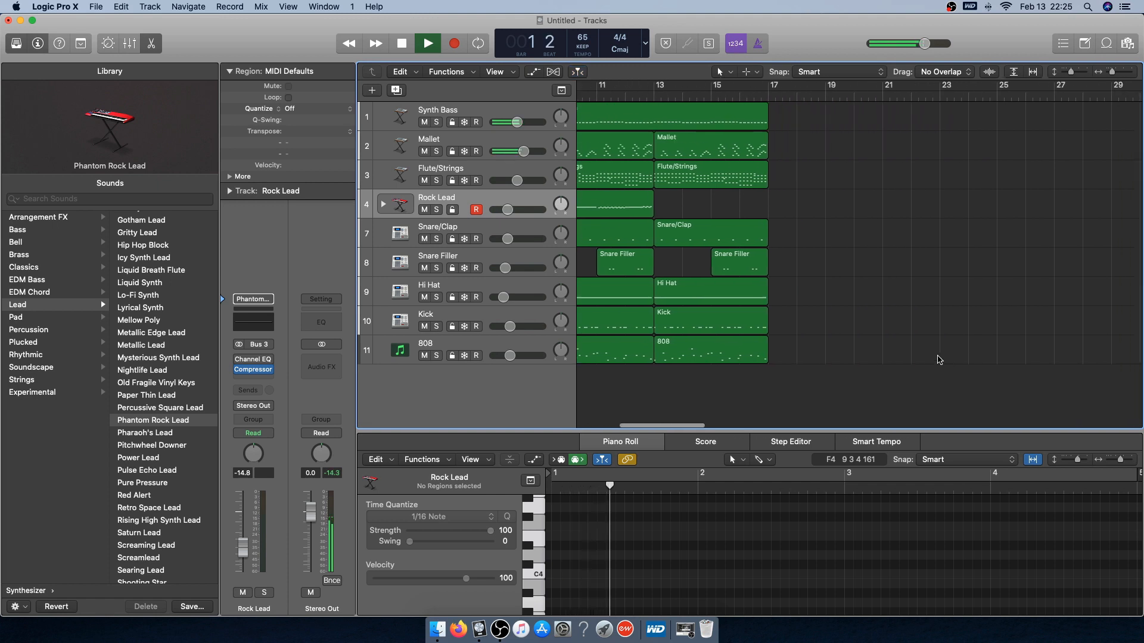
{"action": "scroll", "coordinate": [934, 326], "scroll_direction": "left", "scroll_amount": 5}
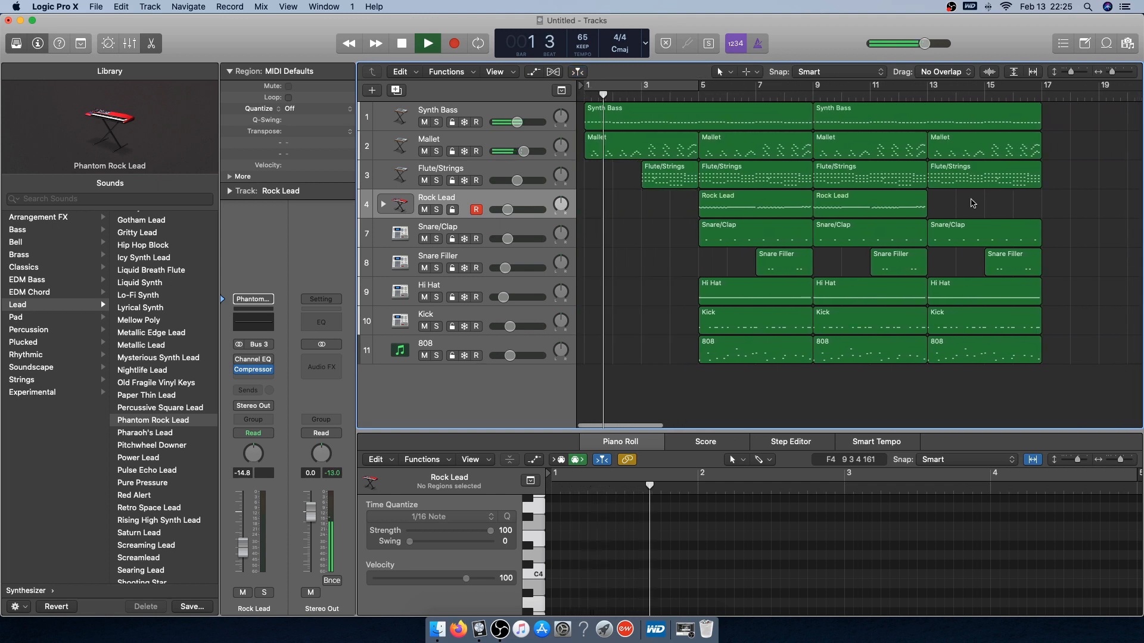
Try deleting the Mallet and Flute/Strings regions that start at bar 13, and undo both deletions
{"action": "left_click", "coordinate": [979, 150]}
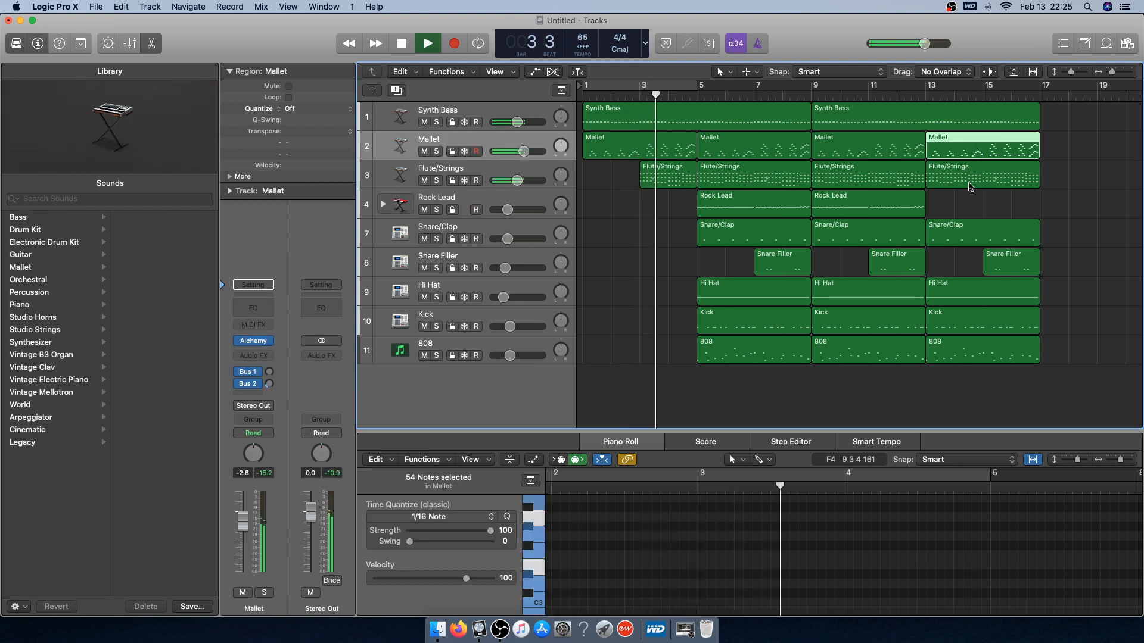
{"action": "scroll", "coordinate": [970, 186], "scroll_direction": "right", "scroll_amount": 3}
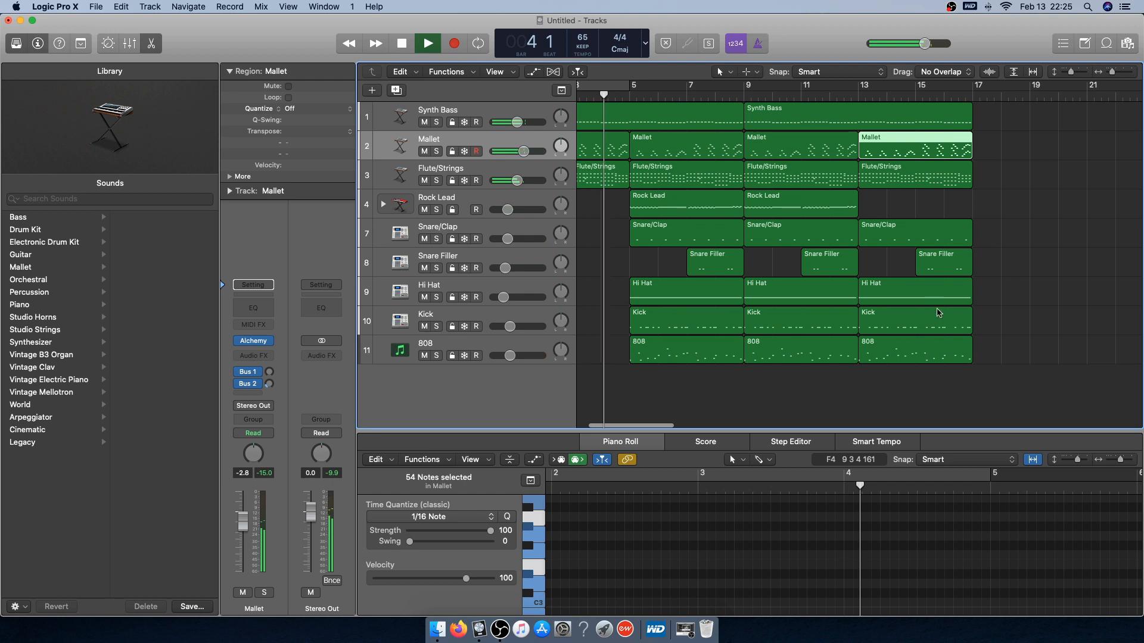
{"action": "scroll", "coordinate": [947, 275], "scroll_direction": "left", "scroll_amount": 1}
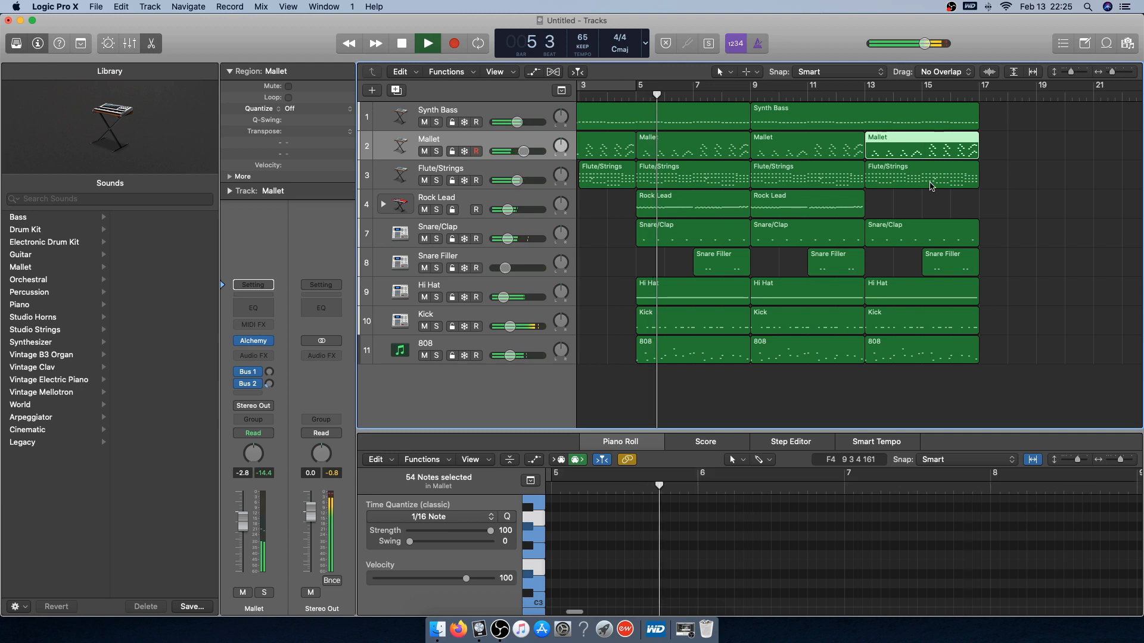
{"action": "key", "text": "Delete"}
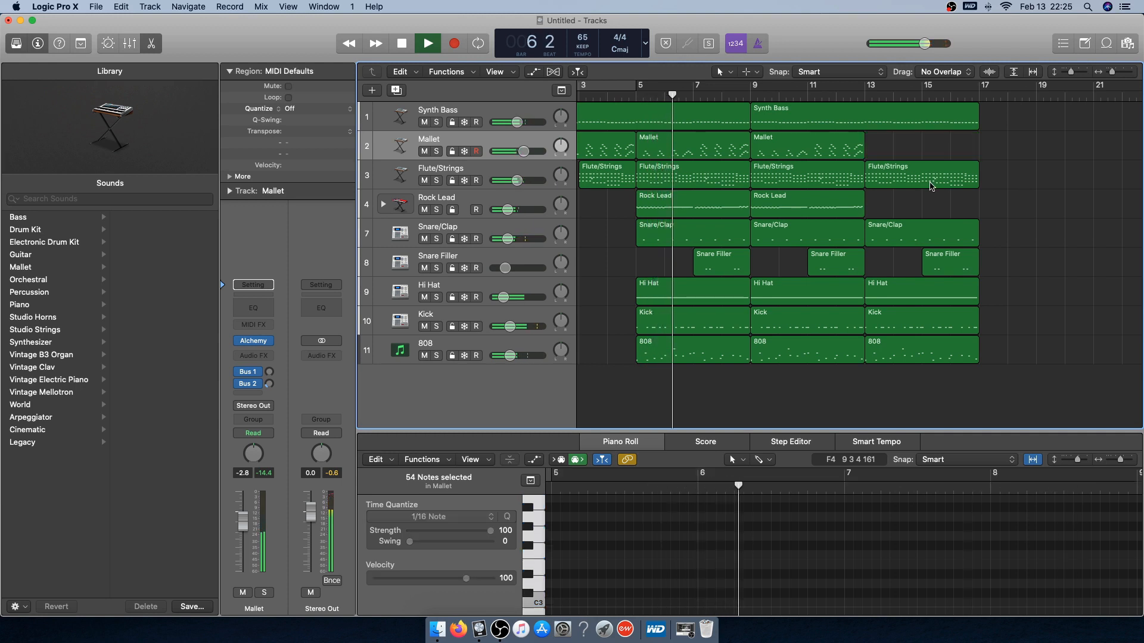
{"action": "left_click", "coordinate": [931, 187]}
{"action": "key", "text": "Delete"}
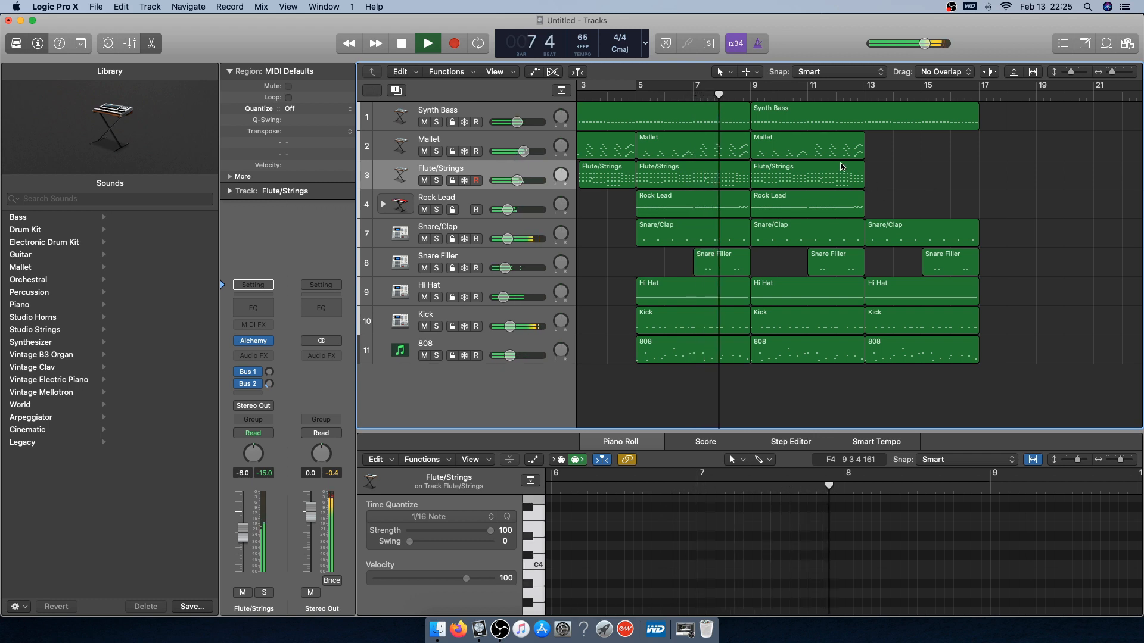
{"action": "key", "text": "super+z"}
{"action": "key", "text": "super+z"}
Delete the Mallet, Flute/Strings and Rock Lead regions spanning bars 9 to 13
{"action": "left_click", "coordinate": [815, 150]}
{"action": "key", "text": "Delete"}
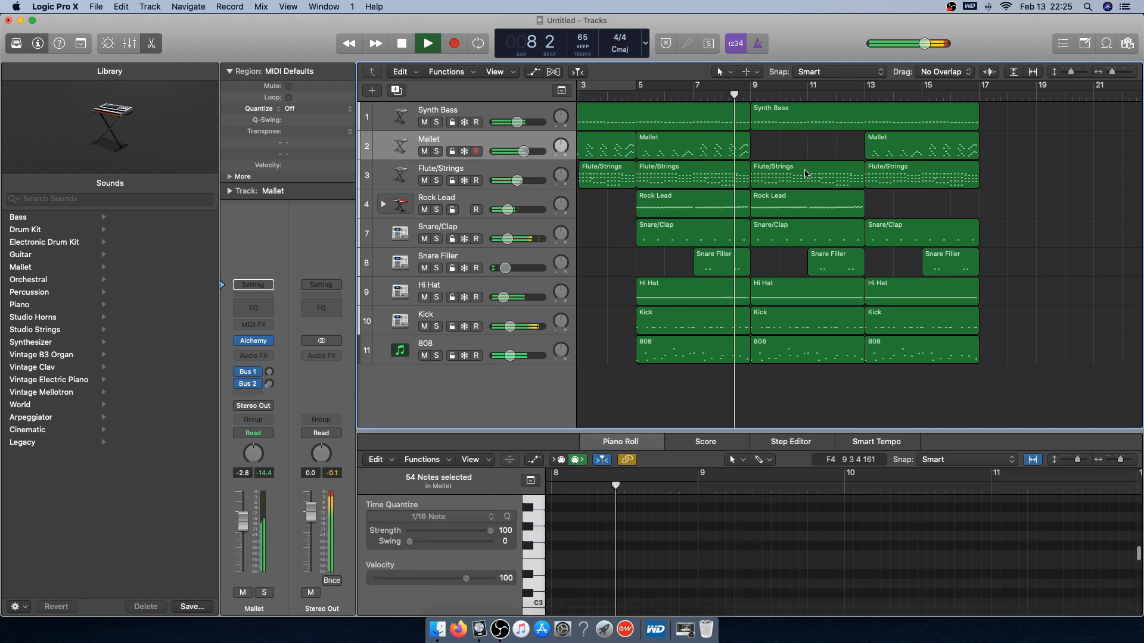
{"action": "left_click", "coordinate": [806, 174]}
{"action": "key", "text": "Delete"}
{"action": "left_click", "coordinate": [809, 207]}
{"action": "key", "text": "Delete"}
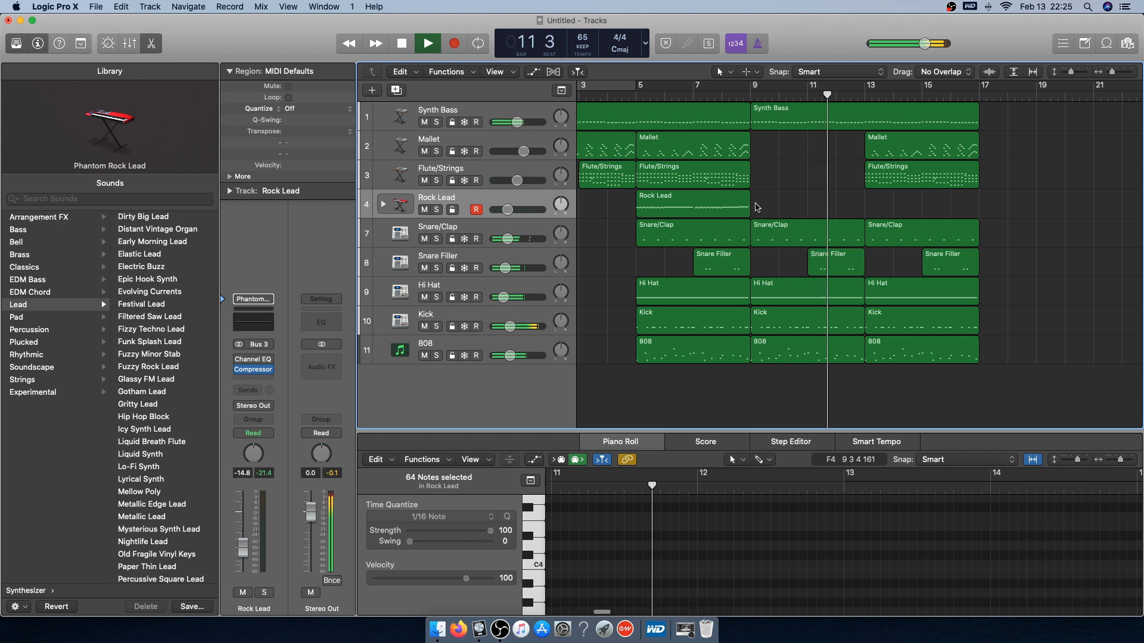
Shorten the second Synth Bass region so that it ends at bar 13
{"action": "scroll", "coordinate": [757, 207], "scroll_direction": "right", "scroll_amount": 5}
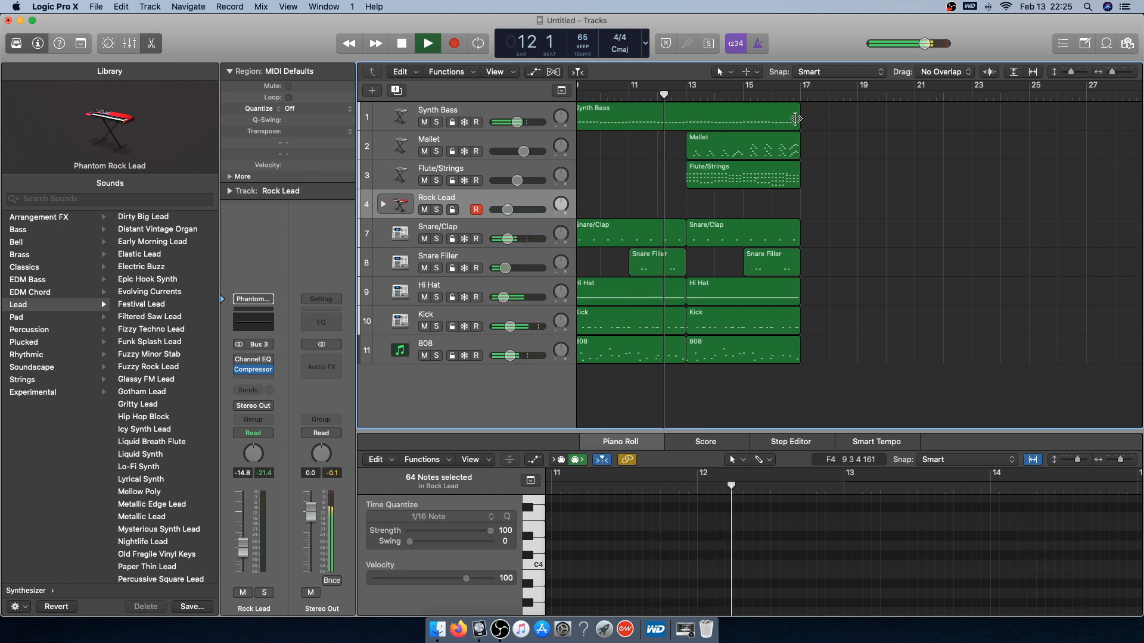
{"action": "left_click_drag", "start_coordinate": [796, 118], "coordinate": [685, 119]}
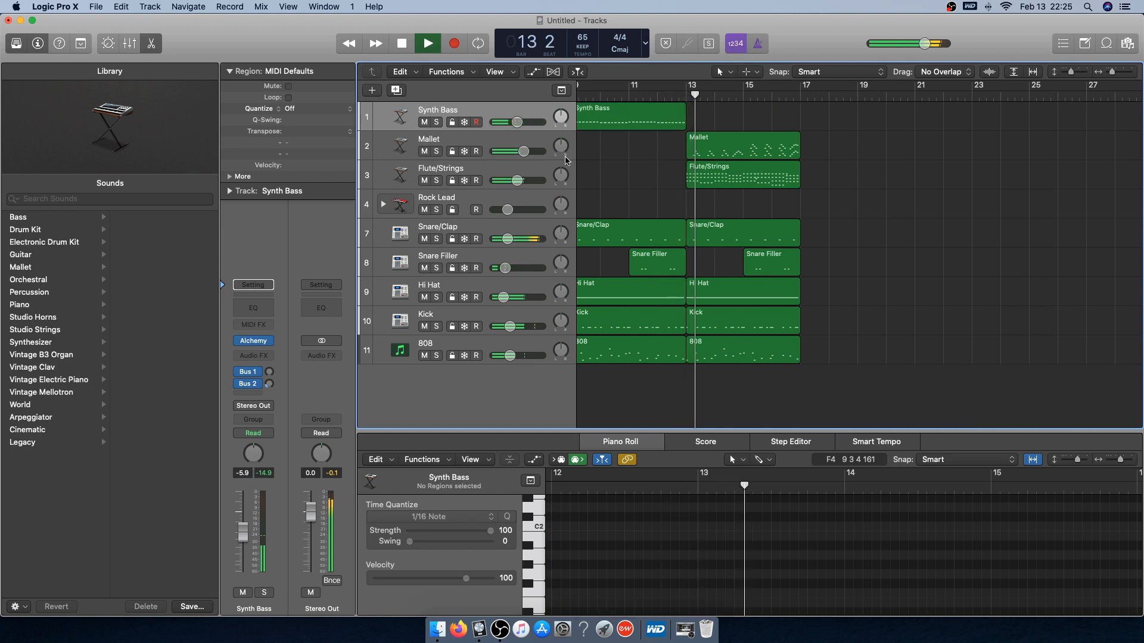
{"action": "scroll", "coordinate": [656, 167], "scroll_direction": "left", "scroll_amount": 3}
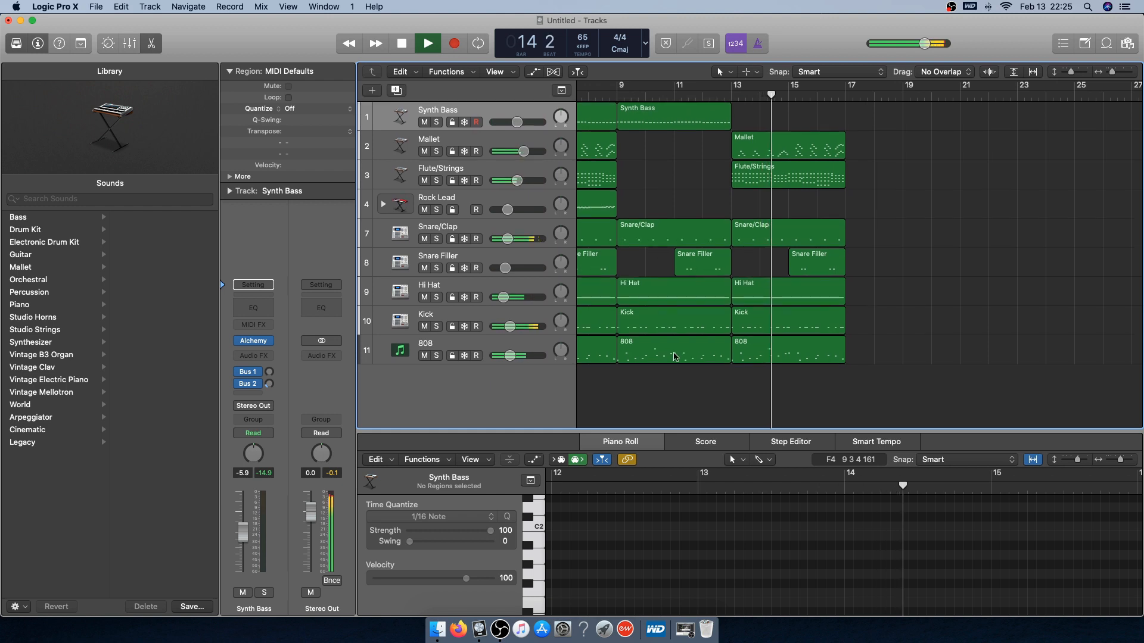
{"action": "left_click_drag", "start_coordinate": [635, 411], "coordinate": [798, 54]}
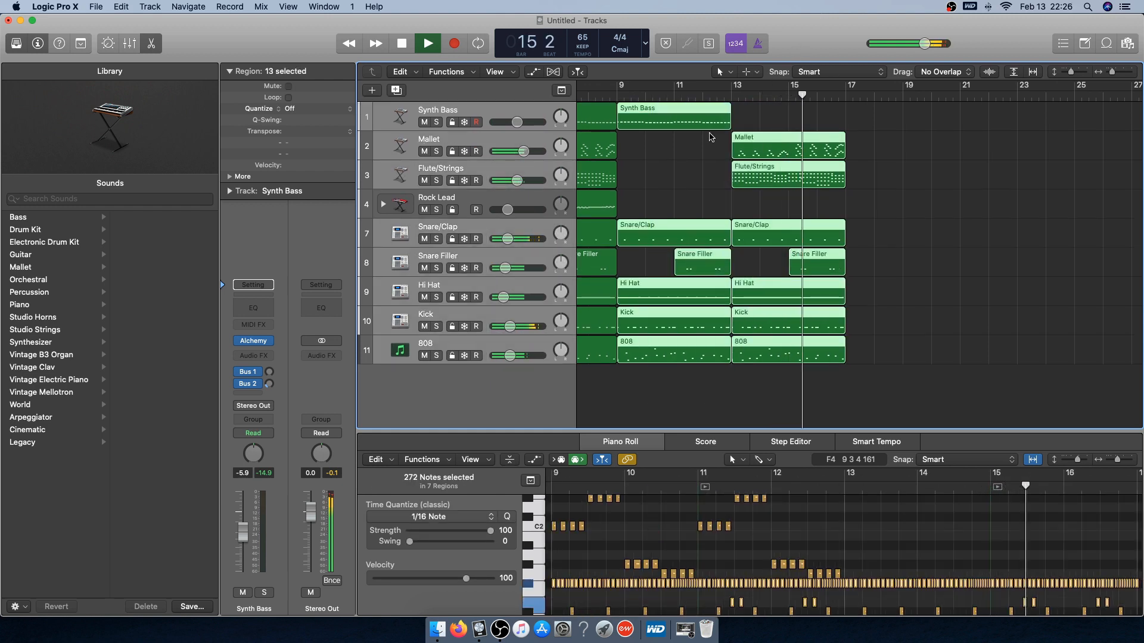
{"action": "scroll", "coordinate": [847, 195], "scroll_direction": "right", "scroll_amount": 3}
{"action": "left_click", "coordinate": [846, 195]}
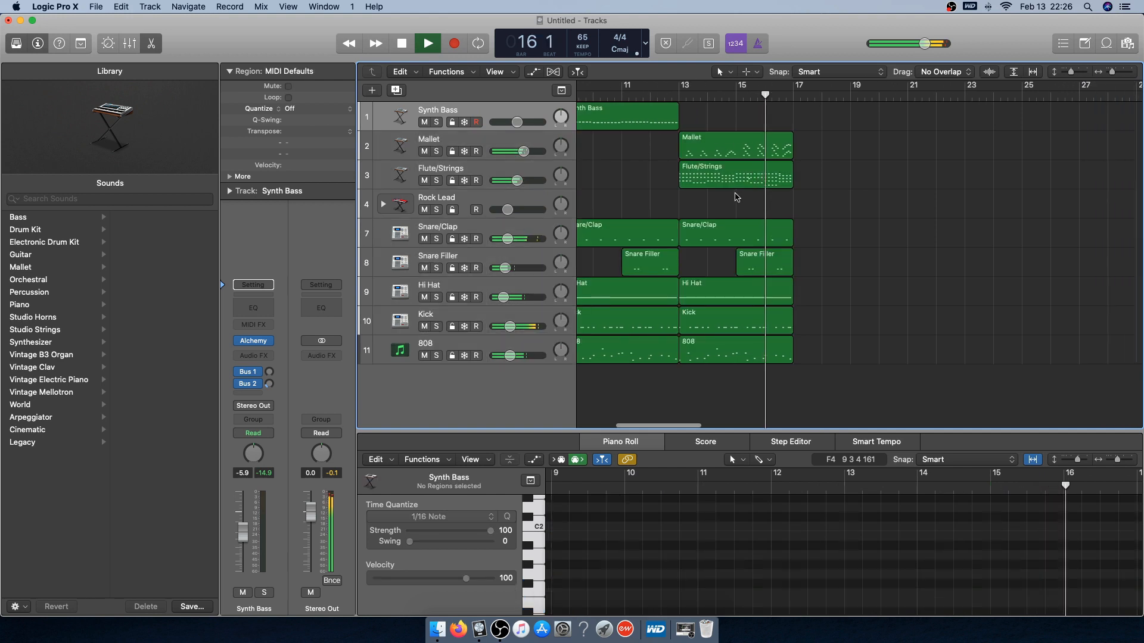
{"action": "scroll", "coordinate": [817, 162], "scroll_direction": "left", "scroll_amount": 3}
{"action": "scroll", "coordinate": [816, 163], "scroll_direction": "right", "scroll_amount": 5}
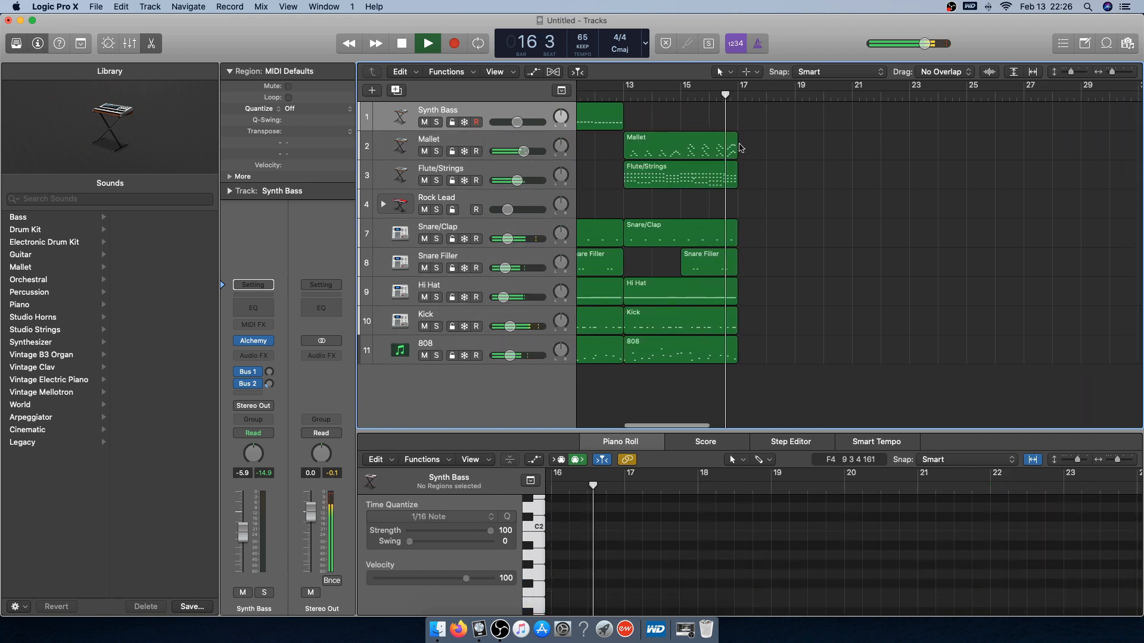
Stop playback, paste the copied arrangement section at bar 17, and delete the pasted 808 region spanning bars 17 to 21
{"action": "key", "text": "space"}
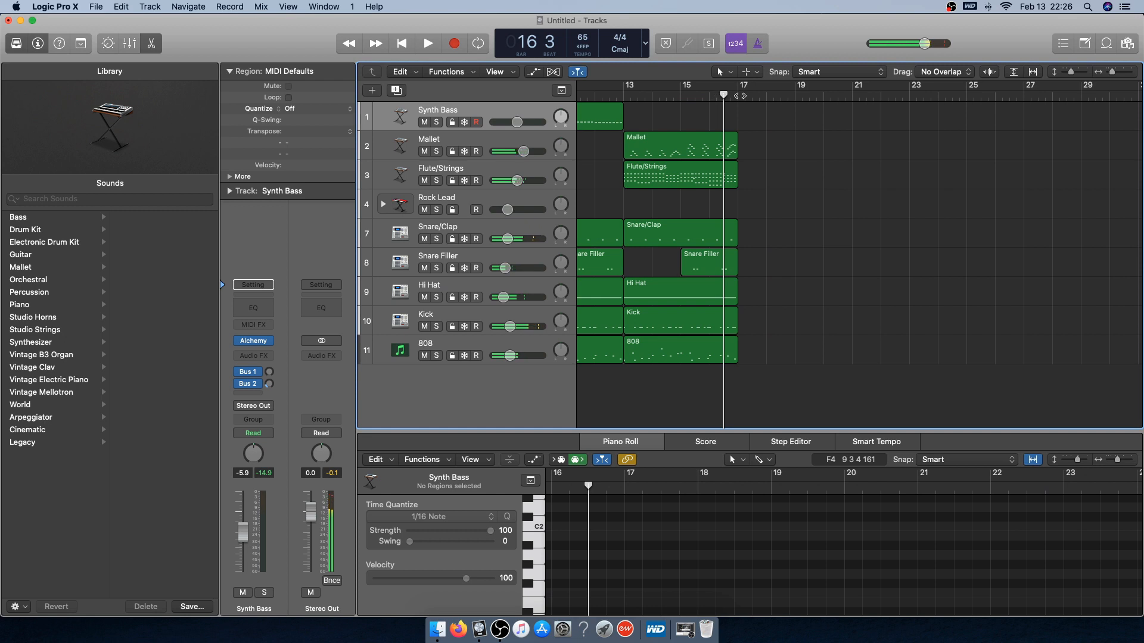
{"action": "key", "text": "super+v"}
{"action": "left_click", "coordinate": [796, 161]}
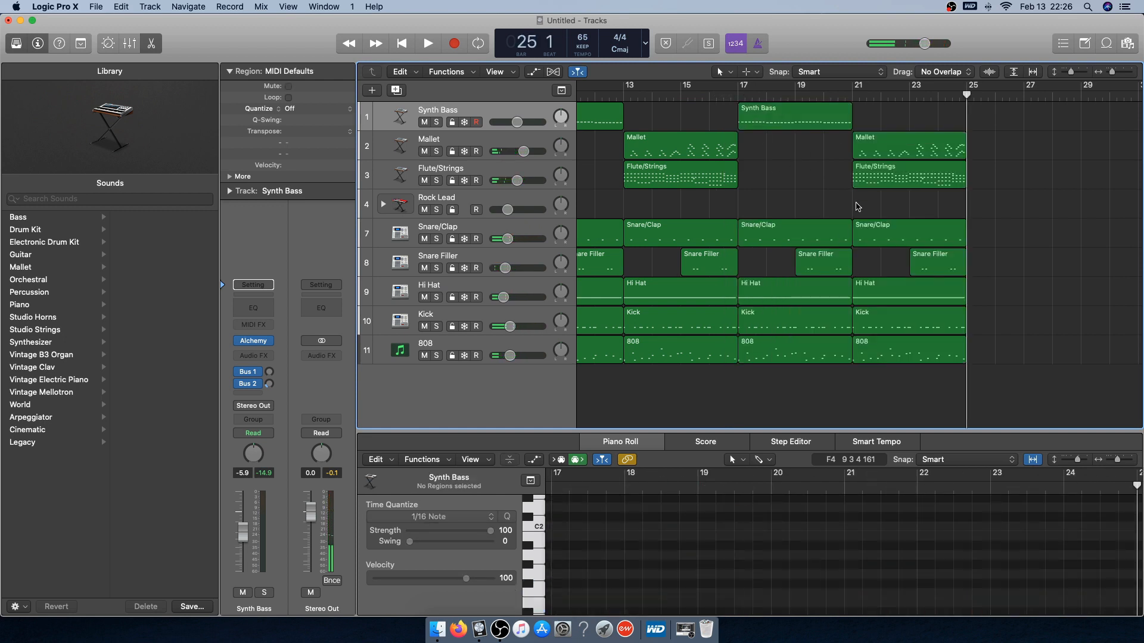
{"action": "left_click", "coordinate": [785, 361]}
{"action": "key", "text": "Delete"}
Play the pasted section from bar 17 and delete the Mallet region spanning bars 21 to 25
{"action": "left_click", "coordinate": [737, 96]}
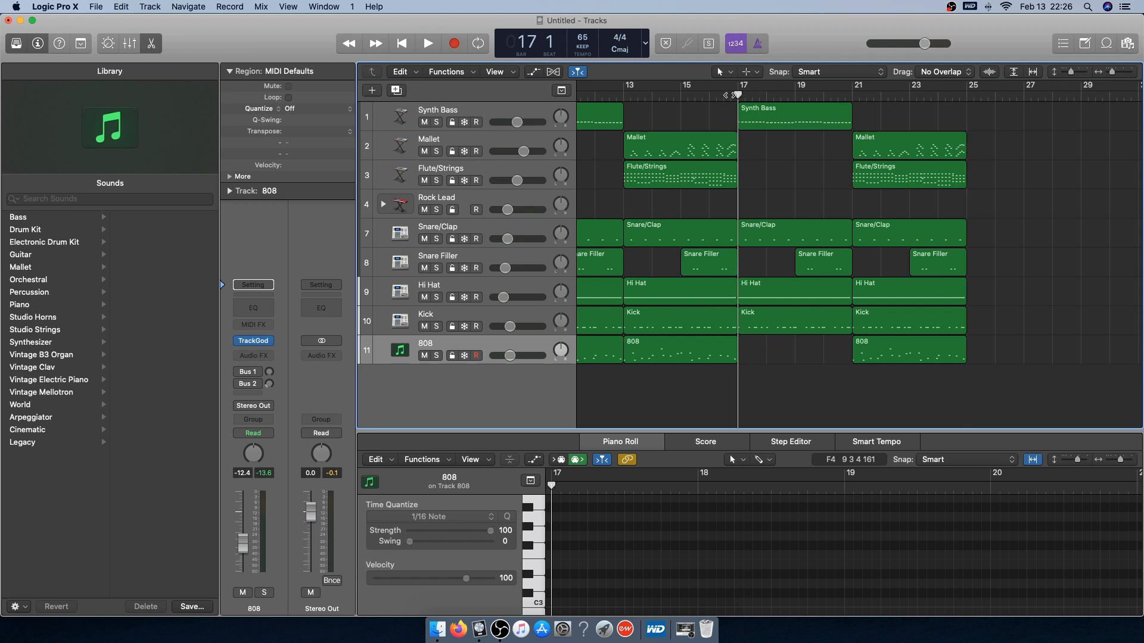
{"action": "key", "text": "space"}
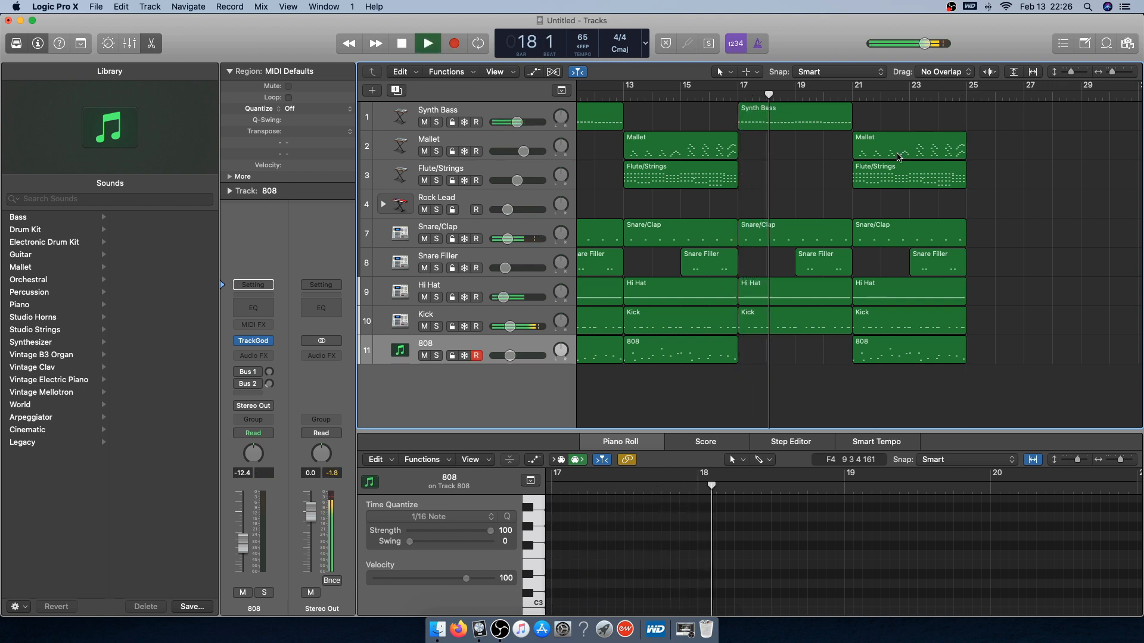
{"action": "scroll", "coordinate": [840, 191], "scroll_direction": "left", "scroll_amount": 5}
{"action": "scroll", "coordinate": [840, 143], "scroll_direction": "right", "scroll_amount": 5}
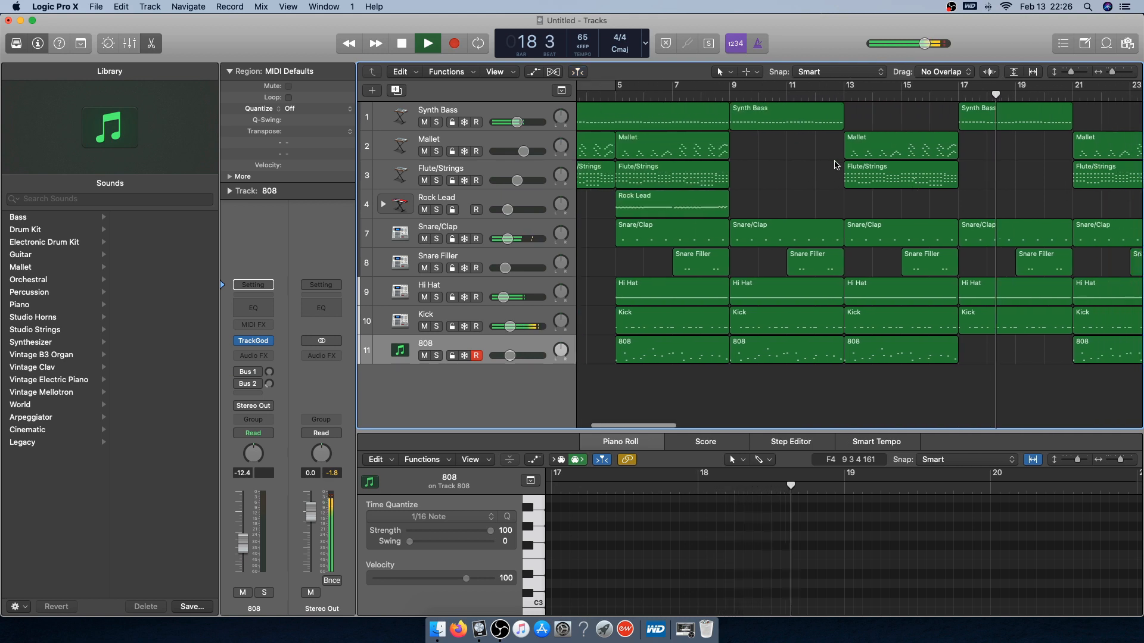
{"action": "scroll", "coordinate": [836, 166], "scroll_direction": "right", "scroll_amount": 2}
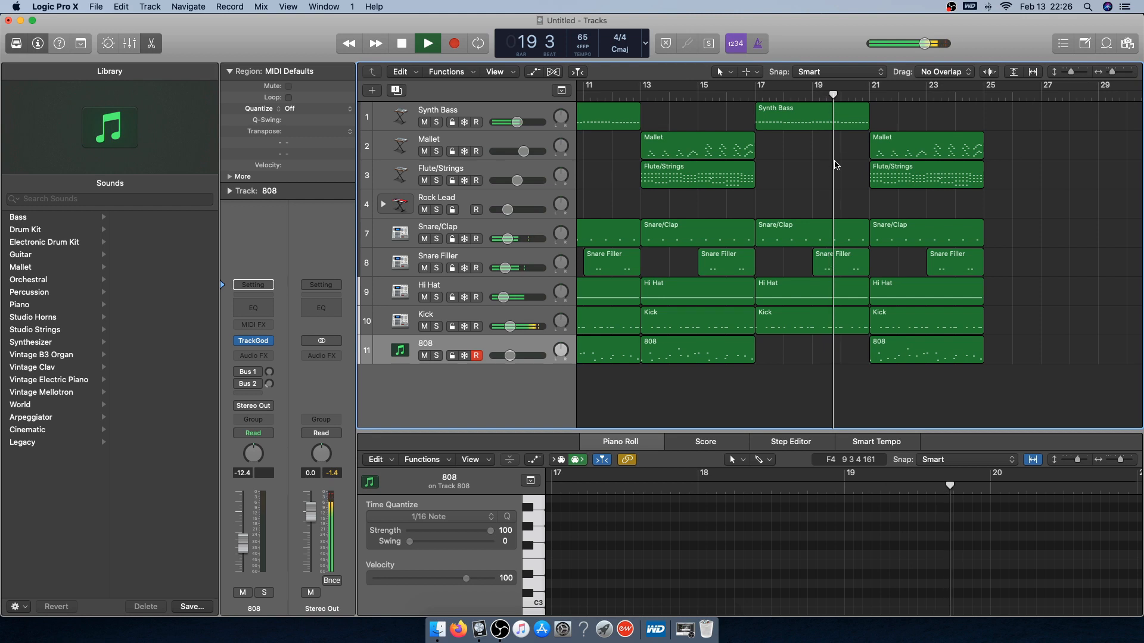
{"action": "scroll", "coordinate": [837, 161], "scroll_direction": "right", "scroll_amount": 3}
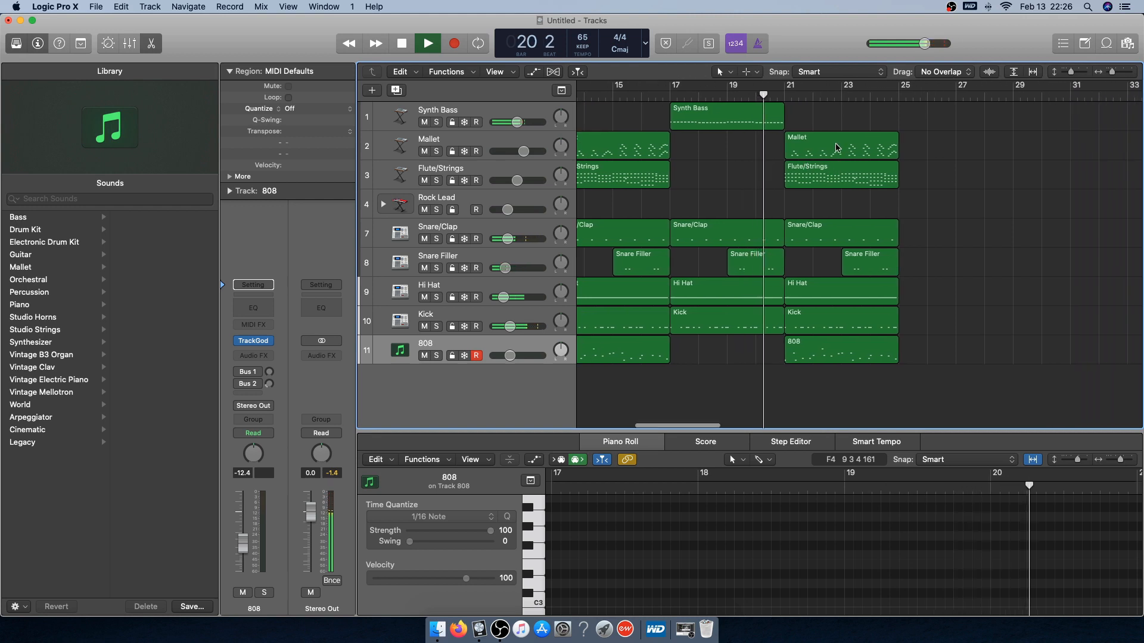
{"action": "left_click", "coordinate": [836, 148]}
Copy all regions from bars 1 to 9 and paste them at bar 25
{"action": "scroll", "coordinate": [613, 364], "scroll_direction": "left", "scroll_amount": 10}
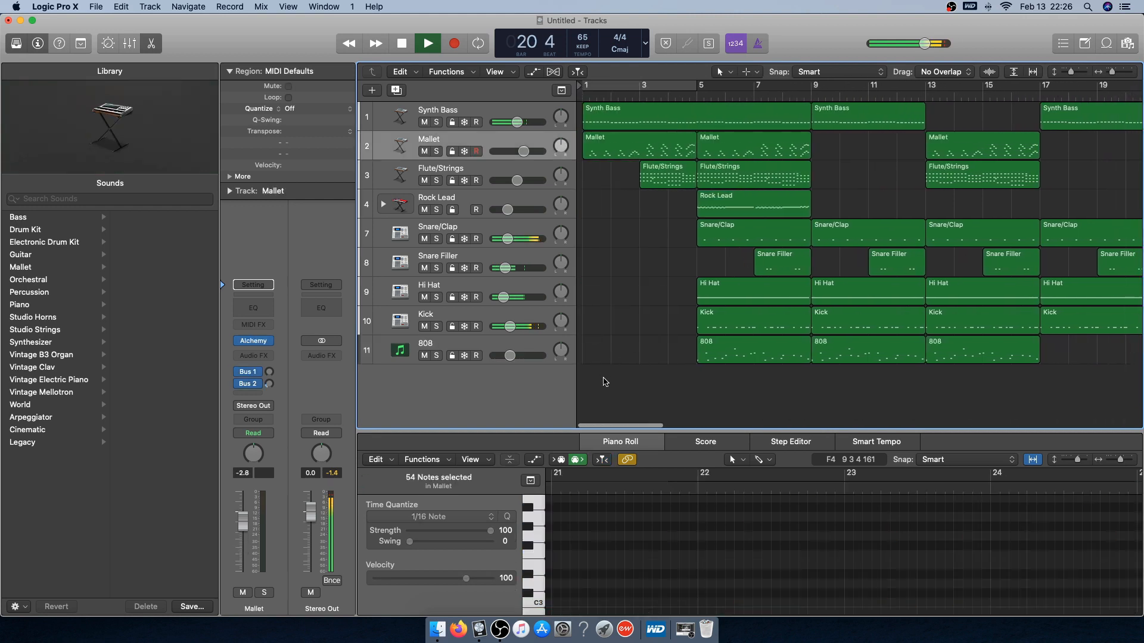
{"action": "left_click_drag", "start_coordinate": [604, 382], "coordinate": [769, 96]}
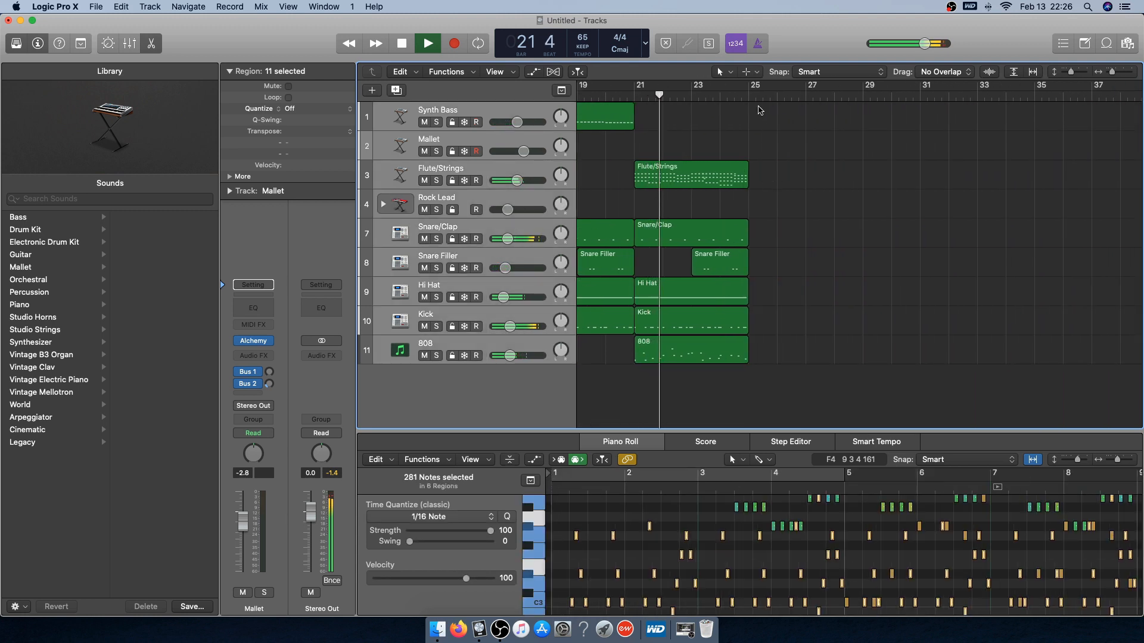
{"action": "key", "text": "space"}
{"action": "left_click", "coordinate": [749, 96]}
{"action": "key", "text": "super+v"}
Play from bar 23 to review the transition into the section pasted at bar 25
{"action": "left_click", "coordinate": [692, 96]}
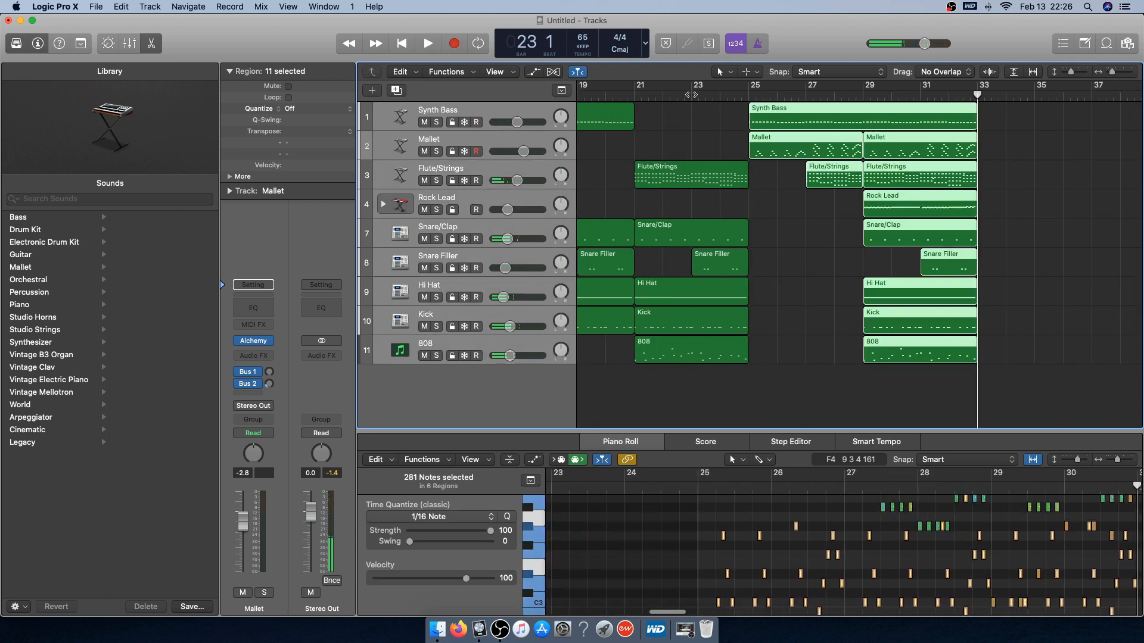
{"action": "key", "text": "space"}
{"action": "left_click", "coordinate": [816, 270]}
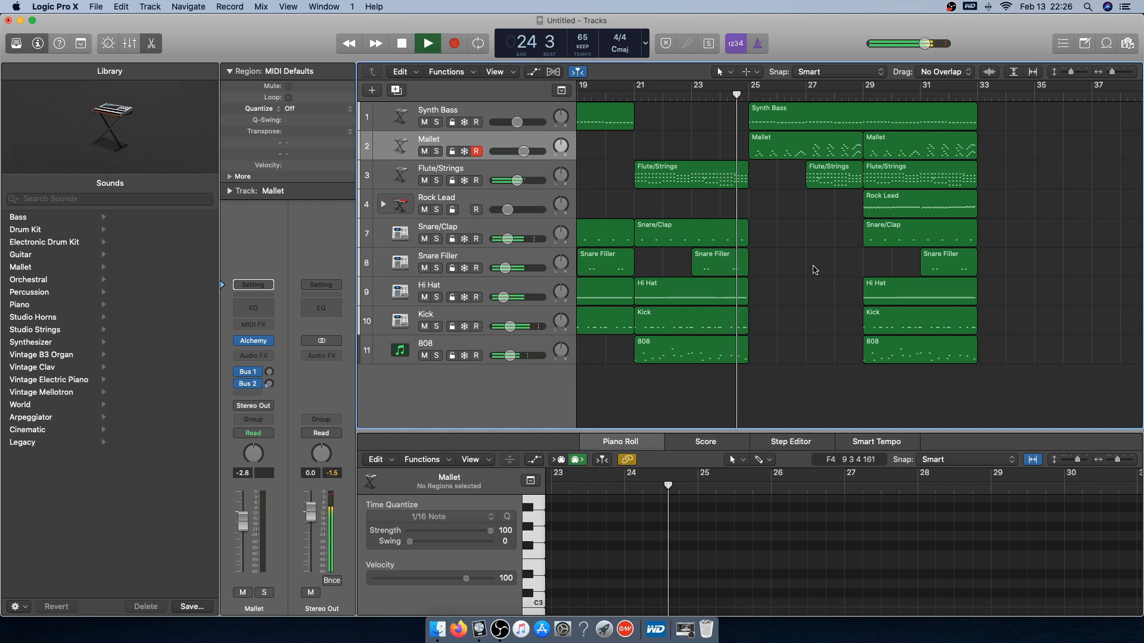
{"action": "scroll", "coordinate": [815, 270], "scroll_direction": "right", "scroll_amount": 5}
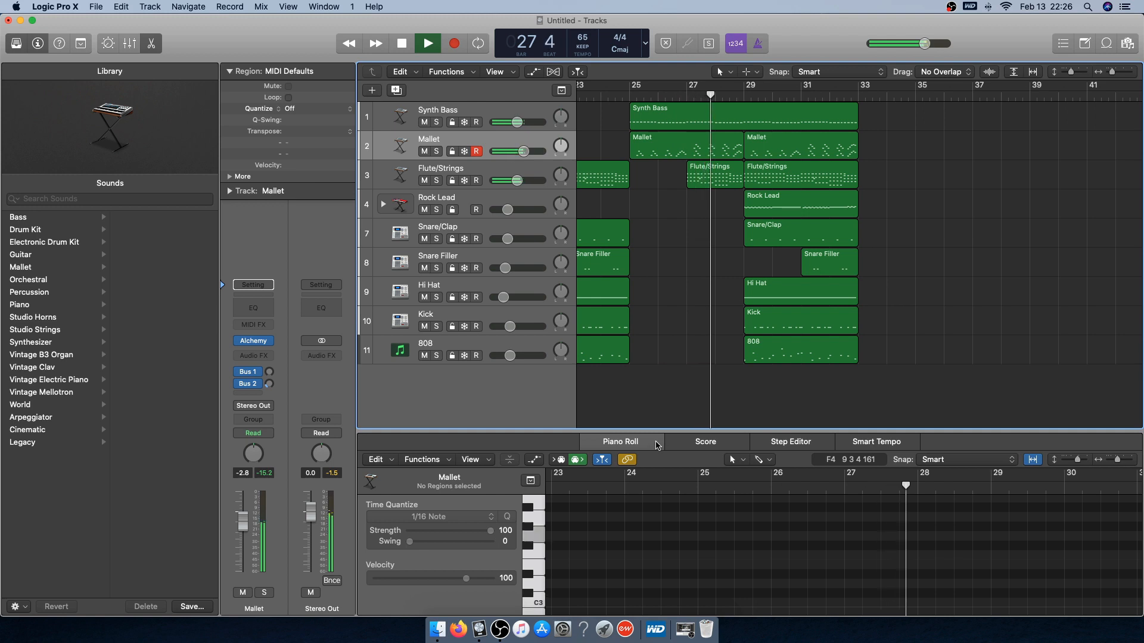
{"action": "scroll", "coordinate": [908, 368], "scroll_direction": "right", "scroll_amount": 3}
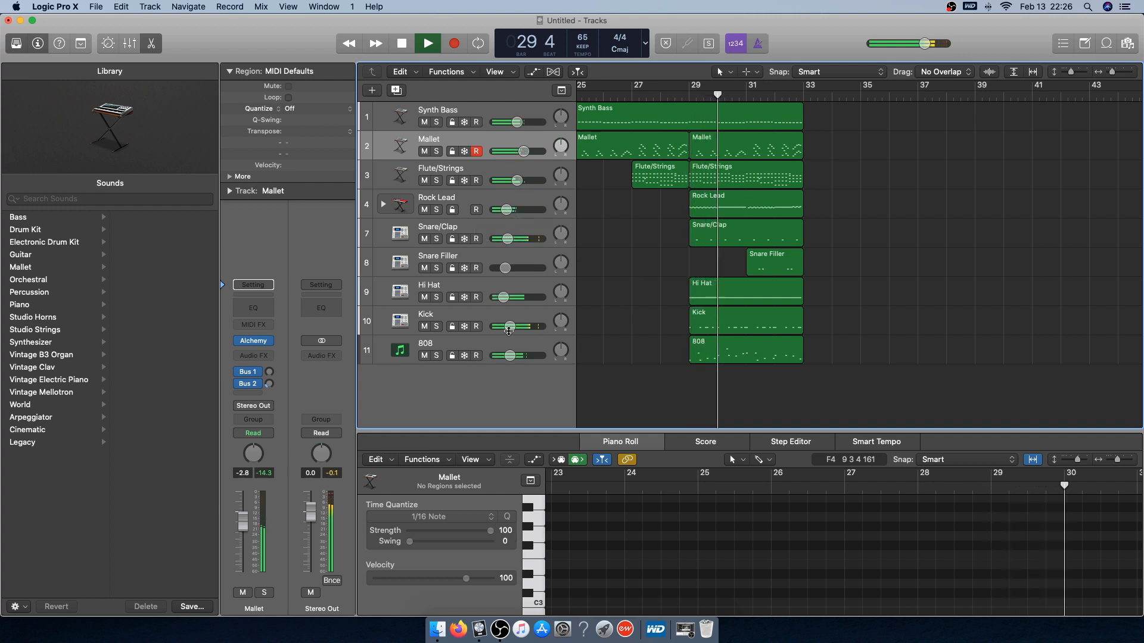
Raise the Kick and 808 track volumes slightly during playback, and stop playback at bar 33
{"action": "left_click_drag", "start_coordinate": [508, 330], "coordinate": [511, 355]}
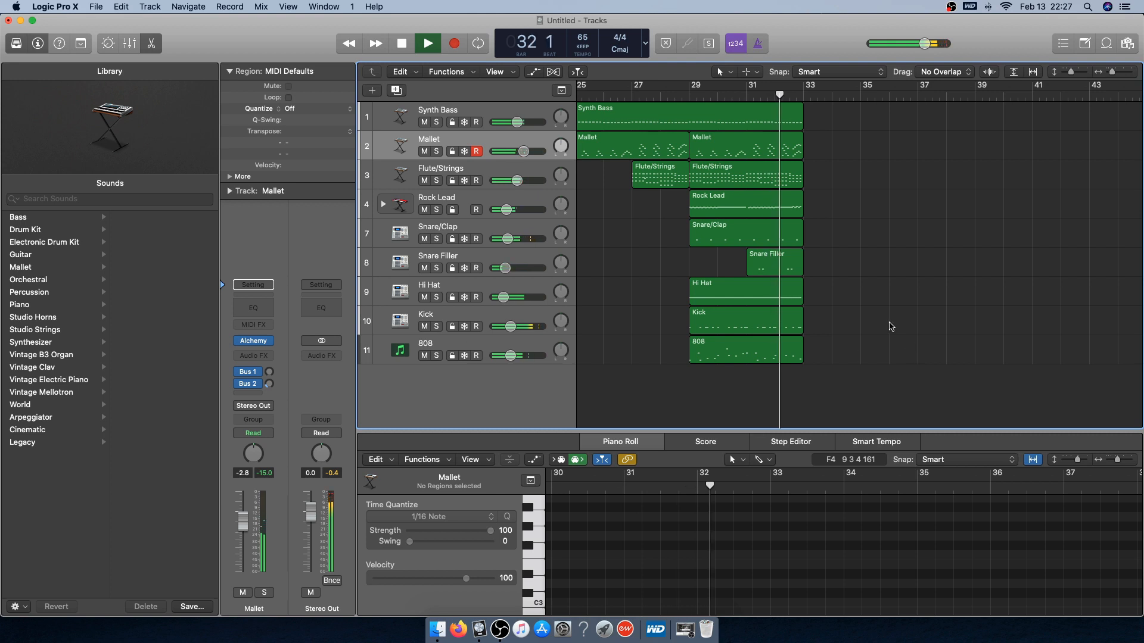
{"action": "scroll", "coordinate": [886, 325], "scroll_direction": "right", "scroll_amount": 3}
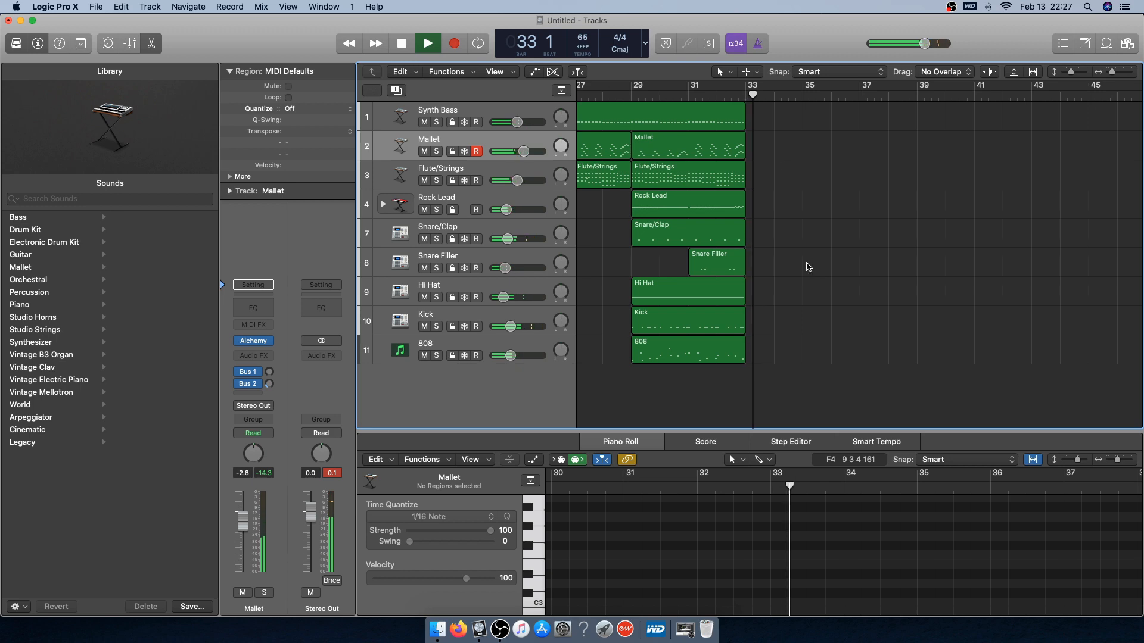
{"action": "key", "text": "space"}
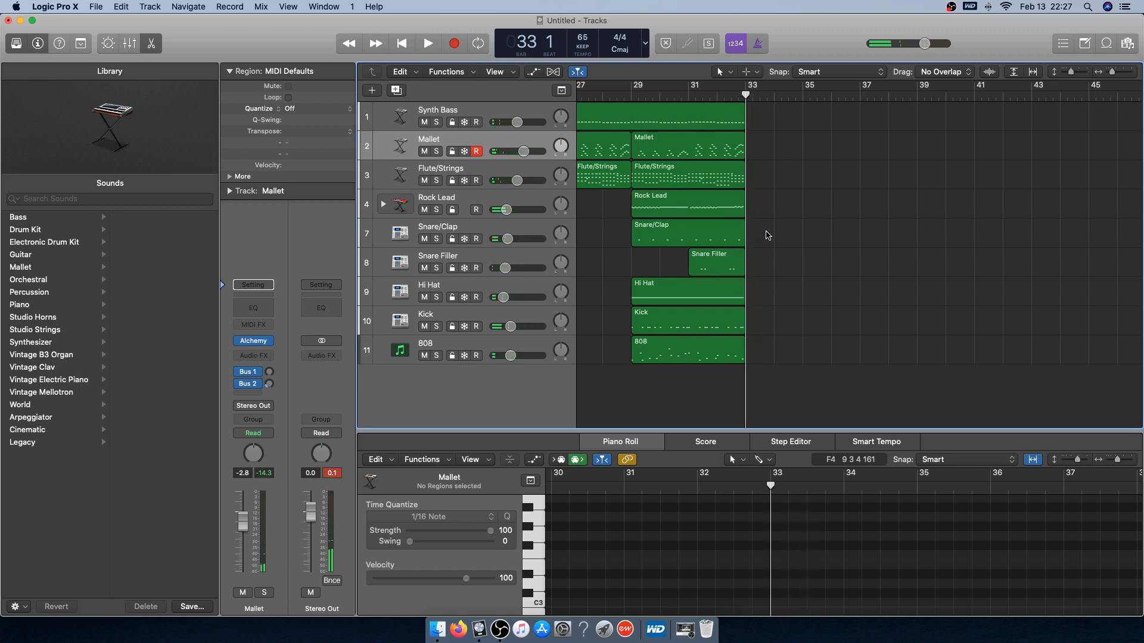
Show the Rock Lead track's volume automation, place the playhead at bar 29, and enlarge the timeline there
{"action": "left_click", "coordinate": [742, 217]}
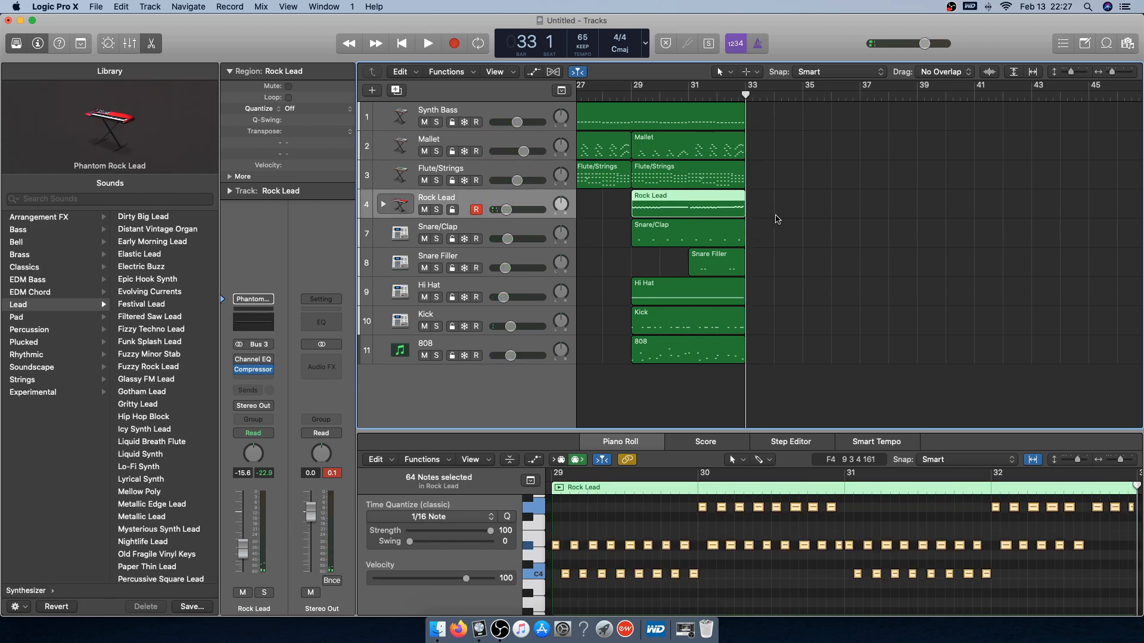
{"action": "key", "text": "a"}
{"action": "key", "text": "a"}
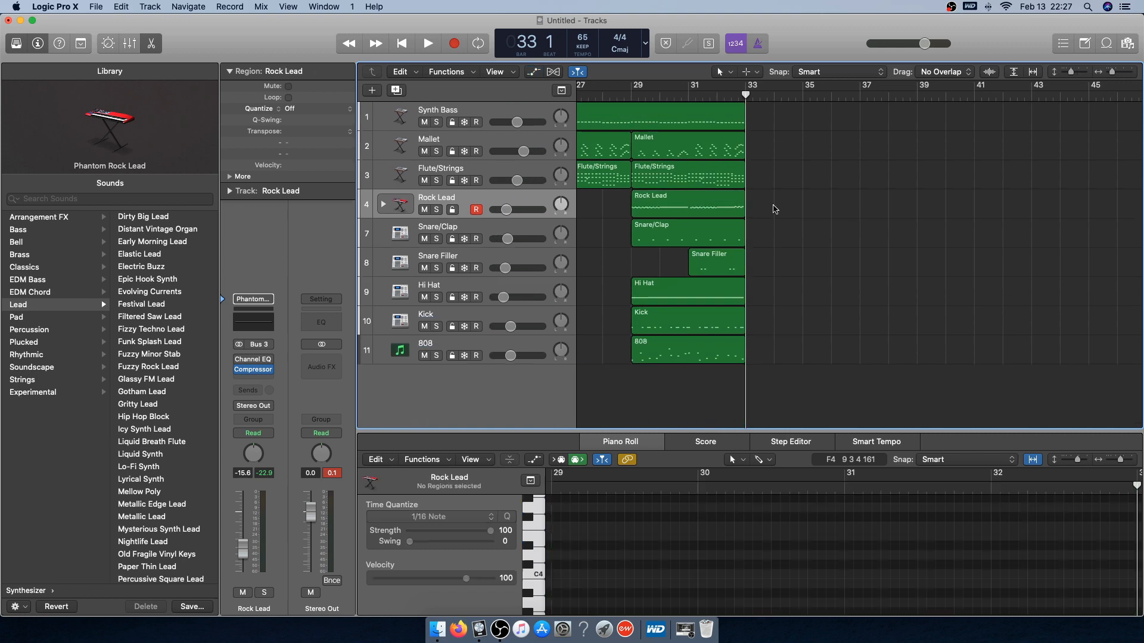
{"action": "key", "text": "a"}
{"action": "left_click", "coordinate": [748, 231]}
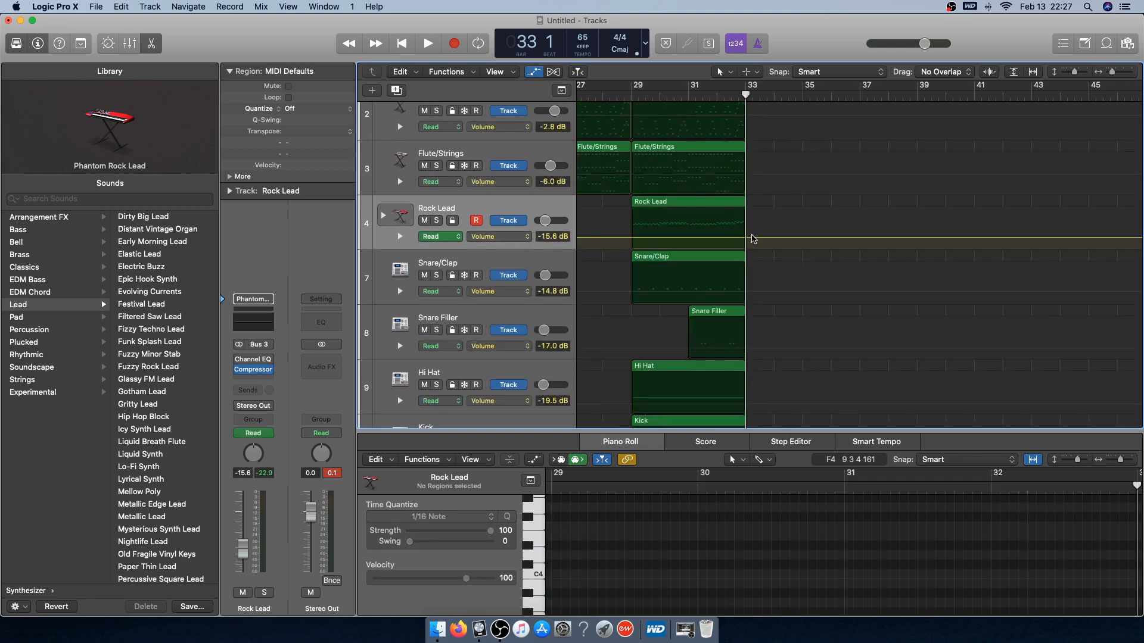
{"action": "scroll", "coordinate": [803, 173], "scroll_direction": "left", "scroll_amount": 2}
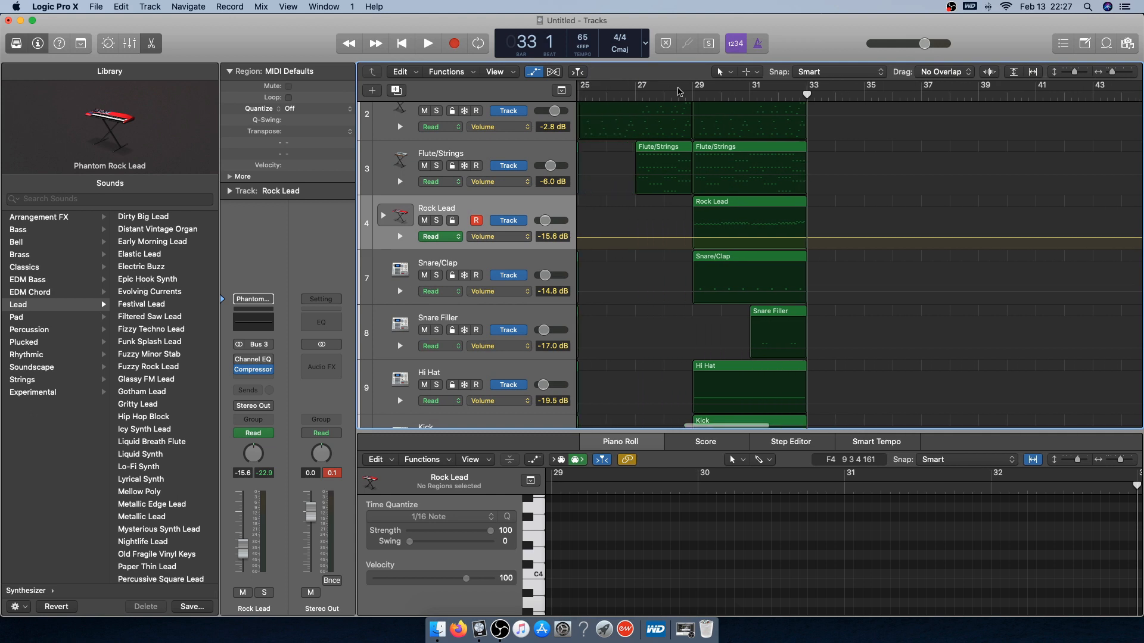
{"action": "left_click", "coordinate": [693, 95]}
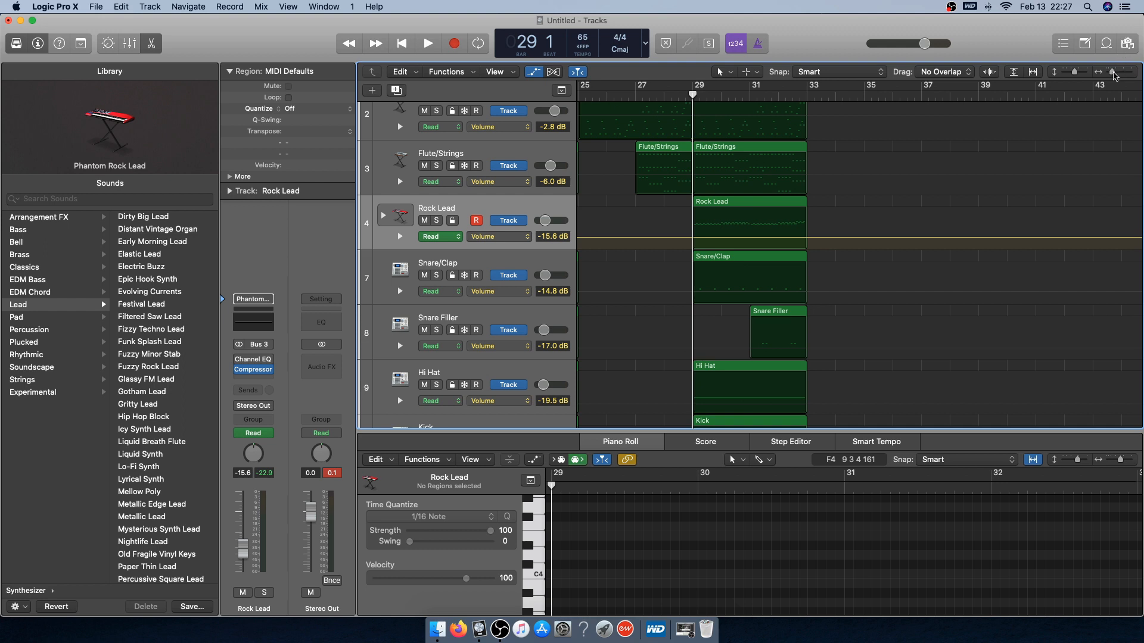
{"action": "left_click_drag", "start_coordinate": [1114, 72], "coordinate": [1125, 72]}
{"action": "scroll", "coordinate": [923, 284], "scroll_direction": "right", "scroll_amount": 3}
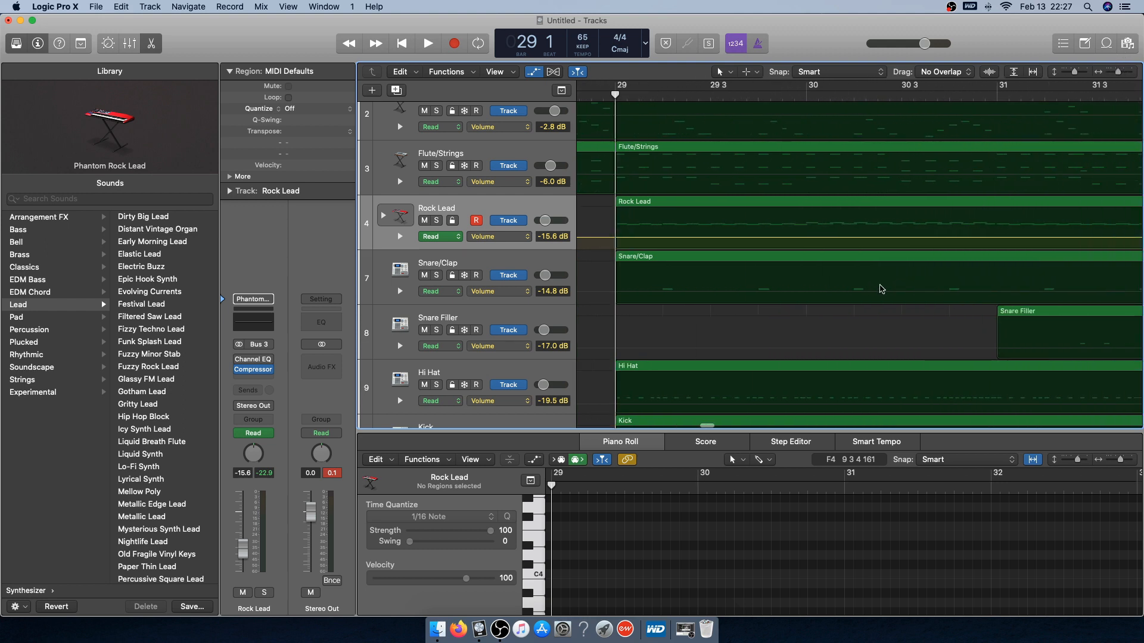
Add Rock Lead volume automation points at bar 33 that drop the level from -15.6 dB to -∞
{"action": "left_click", "coordinate": [616, 238]}
{"action": "left_click", "coordinate": [614, 237]}
{"action": "scroll", "coordinate": [820, 233], "scroll_direction": "right", "scroll_amount": 10}
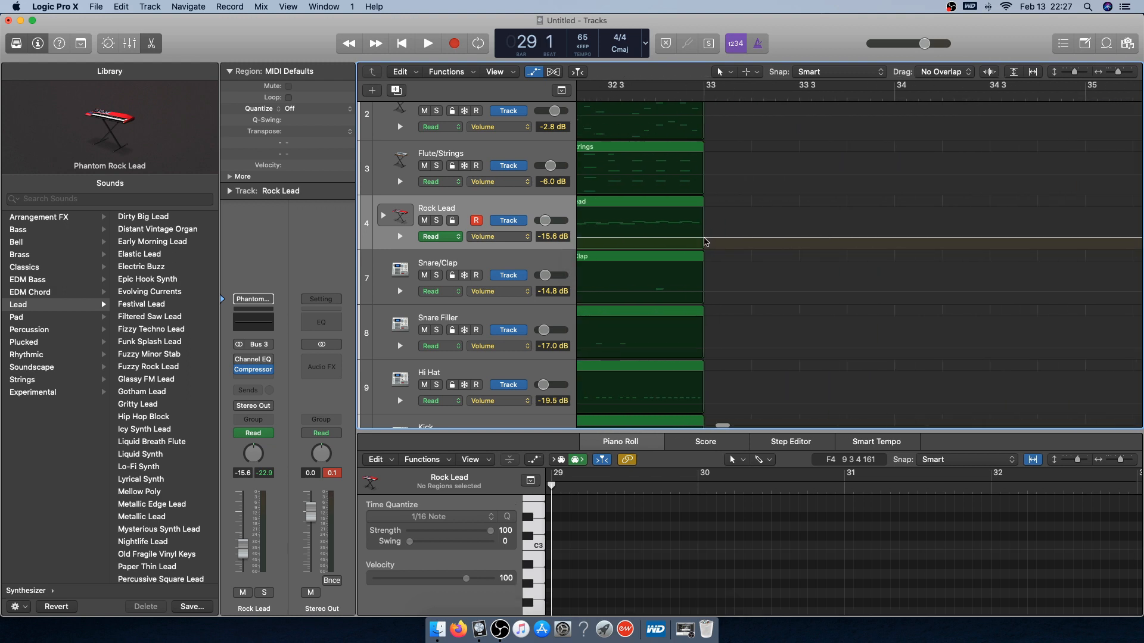
{"action": "left_click", "coordinate": [706, 240]}
{"action": "scroll", "coordinate": [792, 243], "scroll_direction": "right", "scroll_amount": 8}
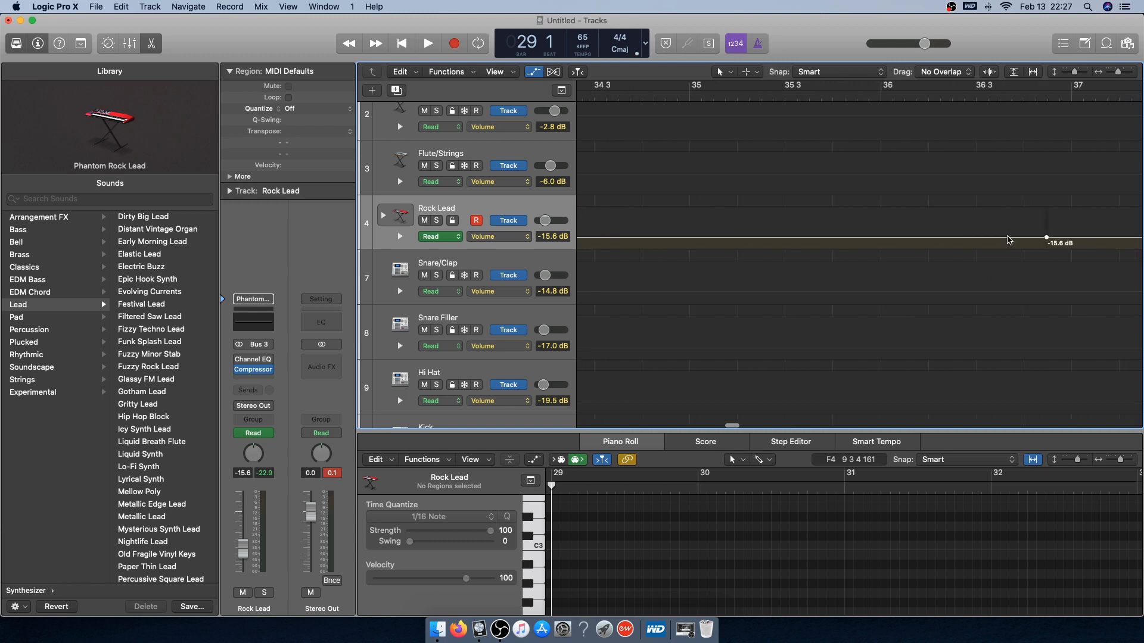
{"action": "scroll", "coordinate": [1001, 242], "scroll_direction": "left", "scroll_amount": 8}
{"action": "mouse_move", "coordinate": [906, 238]}
{"action": "left_mouse_down"}
{"action": "mouse_move", "coordinate": [906, 249]}
{"action": "mouse_move", "coordinate": [891, 248]}
{"action": "left_mouse_up"}
Play through the end of the section past bar 33 to check the Rock Lead cut-off, and hide the automation
{"action": "key", "text": "space"}
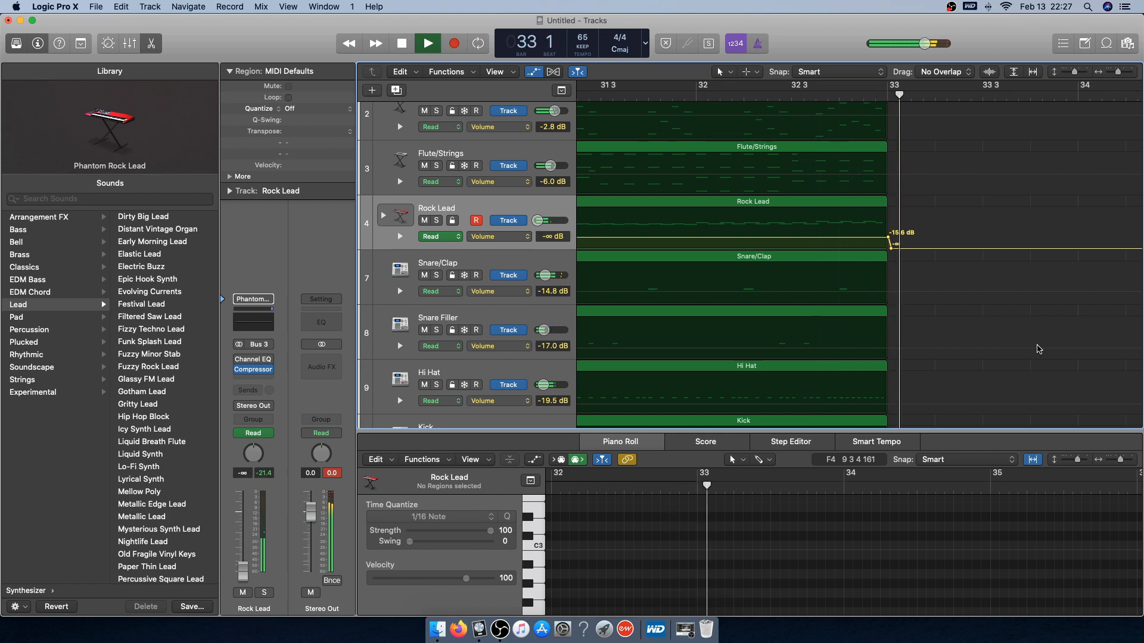
{"action": "key", "text": "a"}
{"action": "key", "text": "space"}
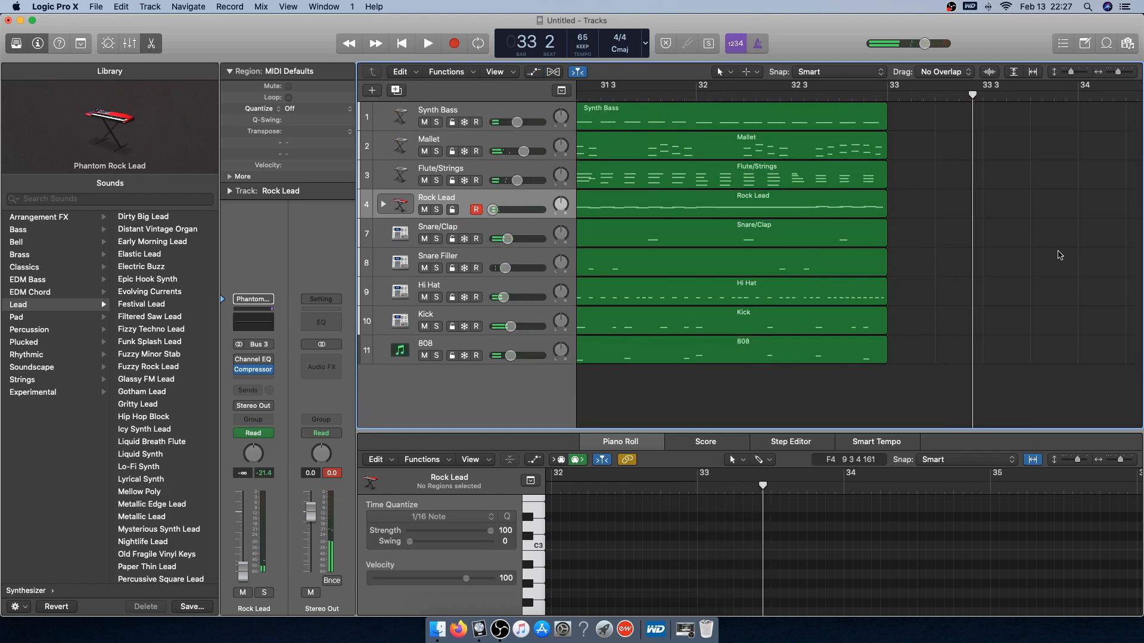
{"action": "scroll", "coordinate": [827, 270], "scroll_direction": "left", "scroll_amount": 10}
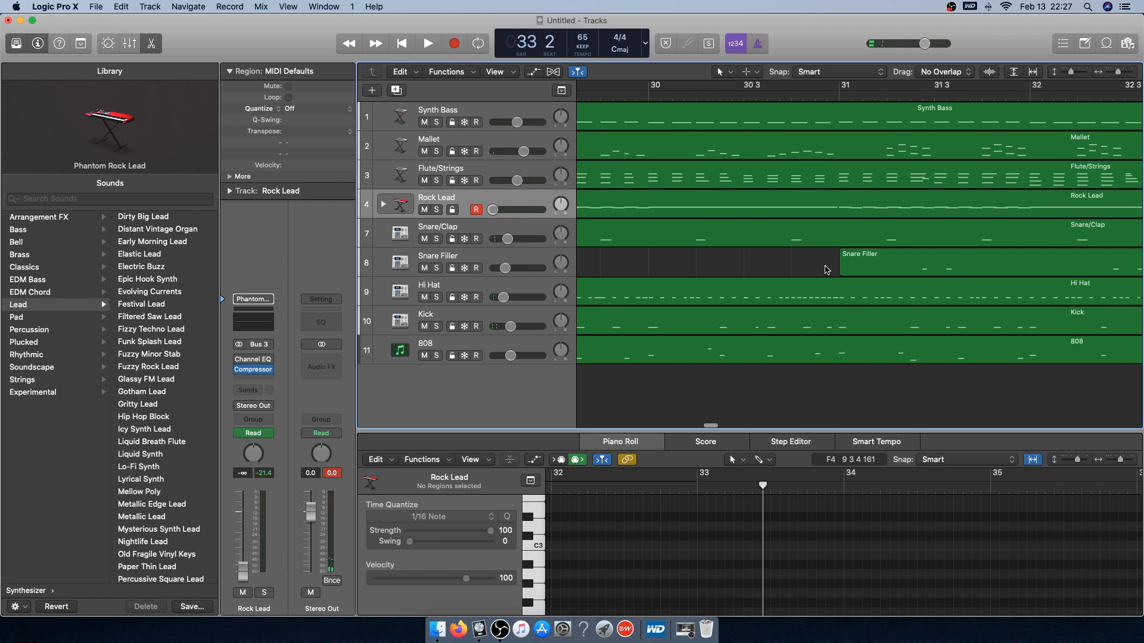
Copy the Rock Lead region at bar 29 and paste it onto the same track at bar 5
{"action": "left_click_drag", "start_coordinate": [1119, 72], "coordinate": [1114, 76]}
{"action": "left_click", "coordinate": [932, 199]}
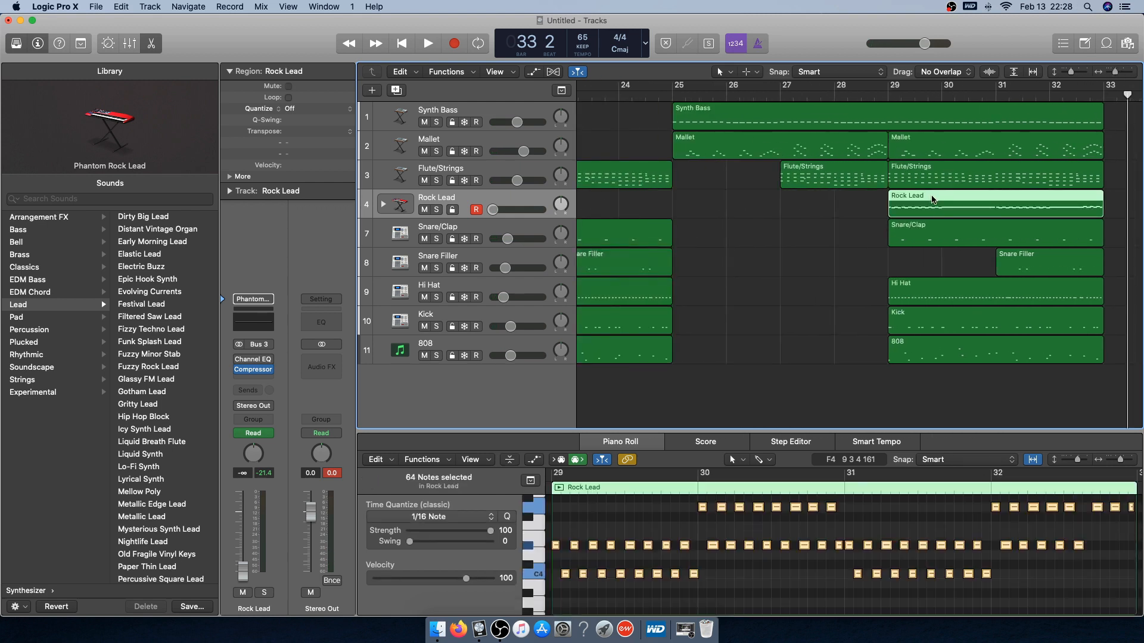
{"action": "scroll", "coordinate": [798, 202], "scroll_direction": "left", "scroll_amount": 20}
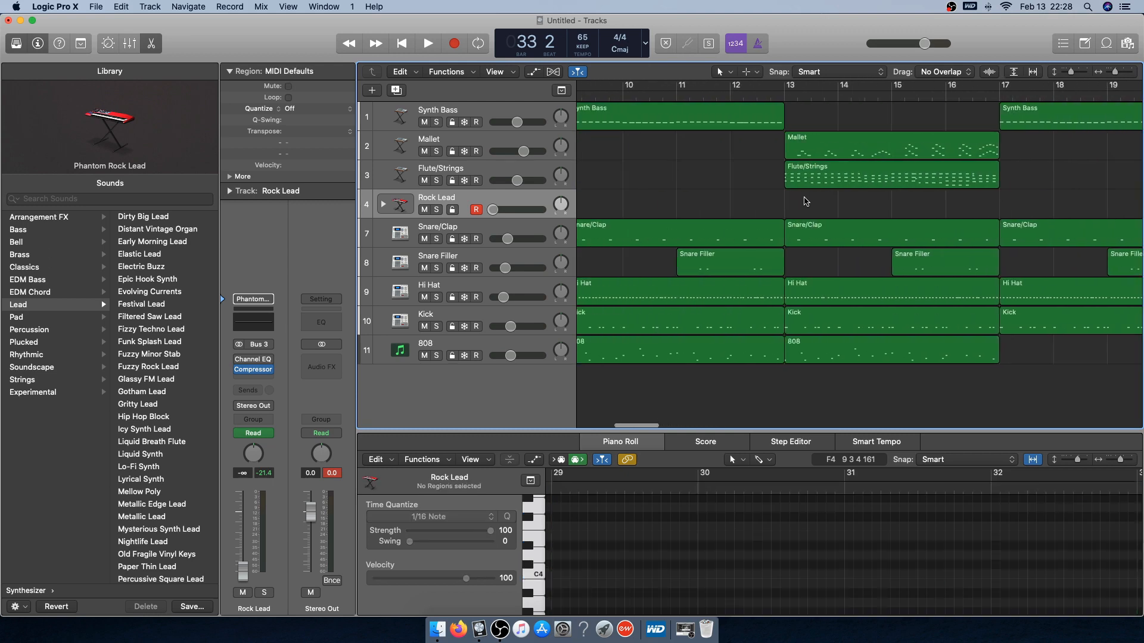
{"action": "key", "text": "Delete"}
{"action": "left_click", "coordinate": [758, 97]}
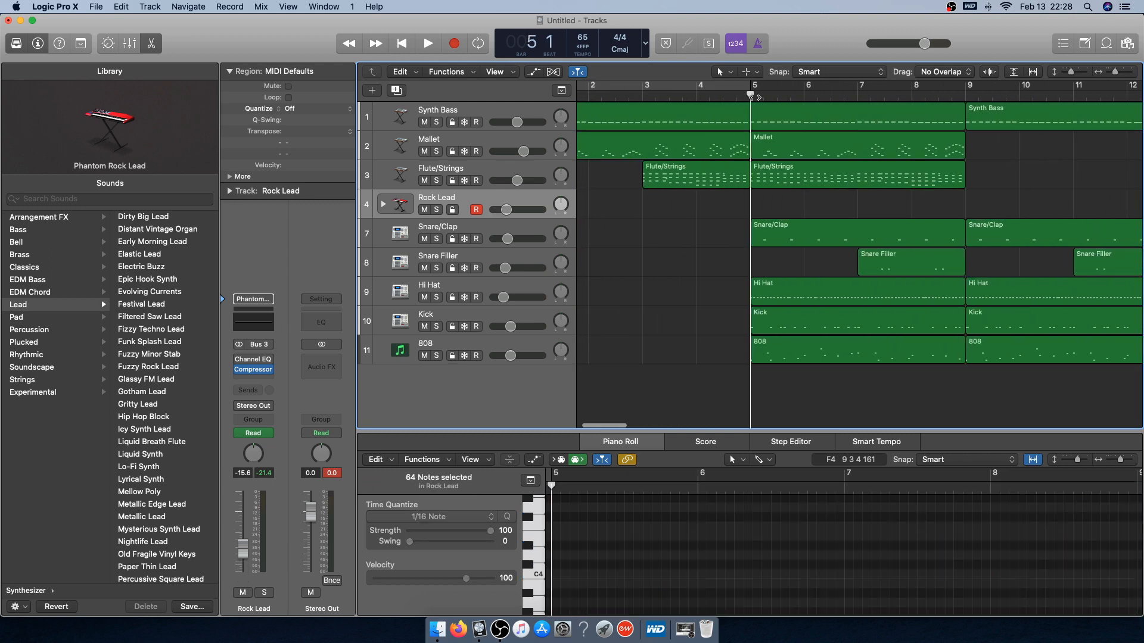
{"action": "key", "text": "super+v"}
Lower the Rock Lead volume automation between bars 9 and 29 to -∞
{"action": "key", "text": "a"}
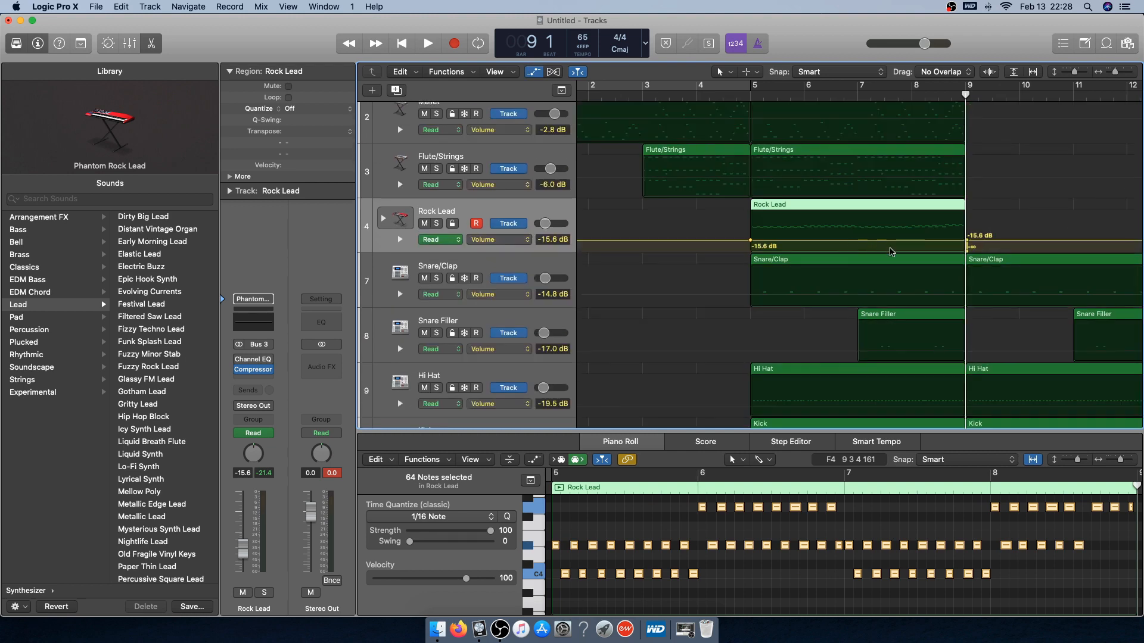
{"action": "key", "text": "a"}
{"action": "scroll", "coordinate": [782, 241], "scroll_direction": "right", "scroll_amount": 15}
{"action": "scroll", "coordinate": [783, 241], "scroll_direction": "left", "scroll_amount": 15}
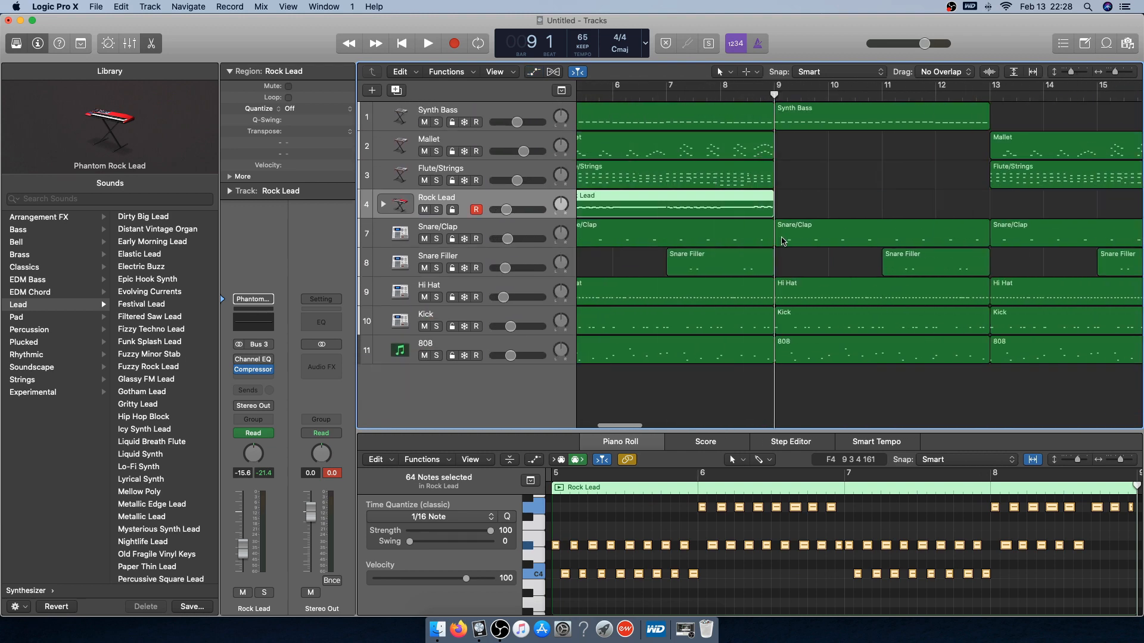
{"action": "key", "text": "a"}
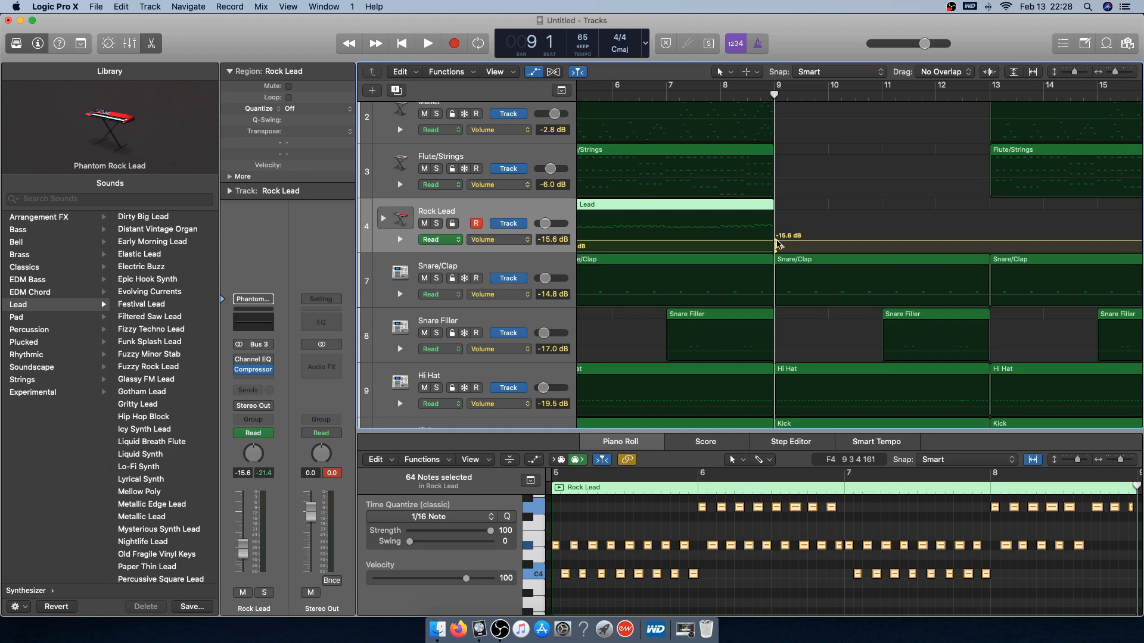
{"action": "scroll", "coordinate": [778, 244], "scroll_direction": "right", "scroll_amount": 18}
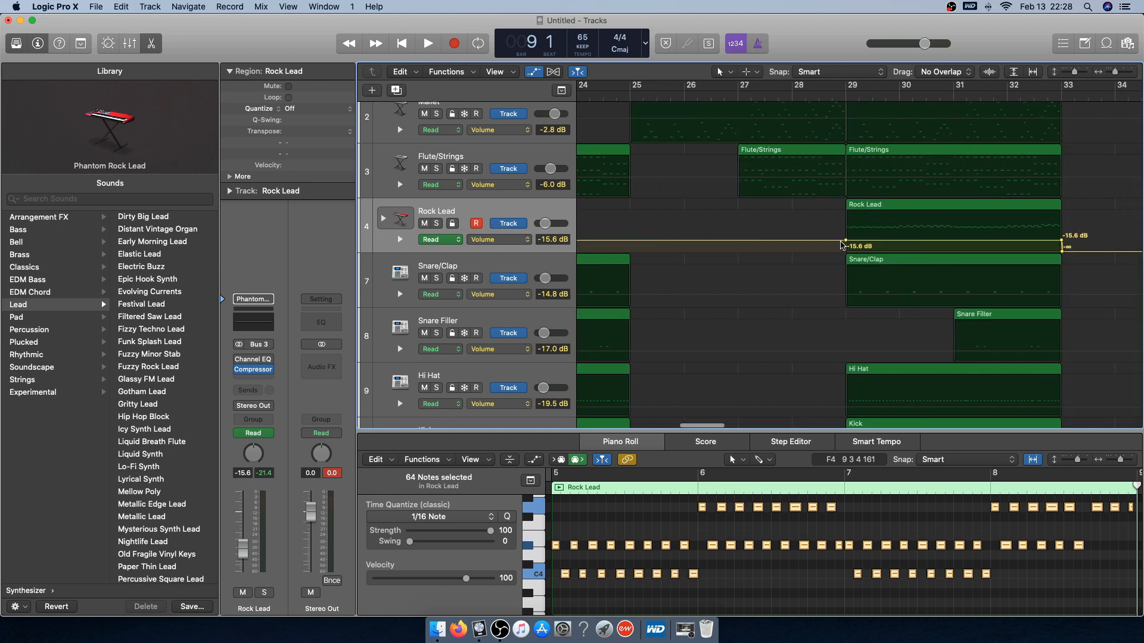
{"action": "left_click", "coordinate": [842, 245]}
{"action": "scroll", "coordinate": [775, 238], "scroll_direction": "left", "scroll_amount": 18}
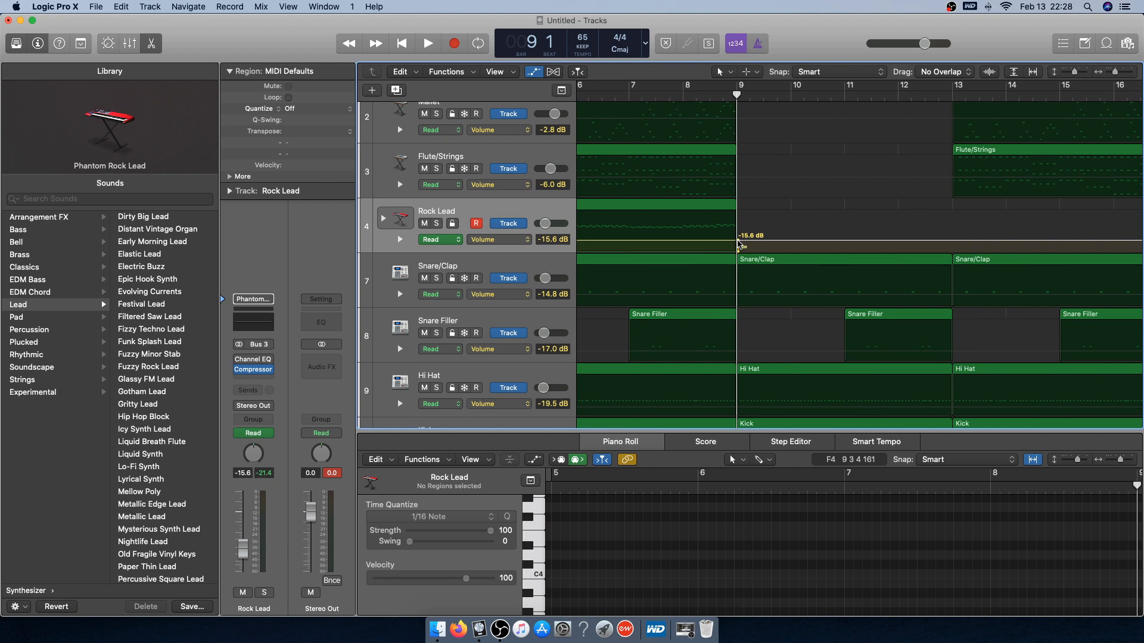
{"action": "scroll", "coordinate": [840, 273], "scroll_direction": "right", "scroll_amount": 15}
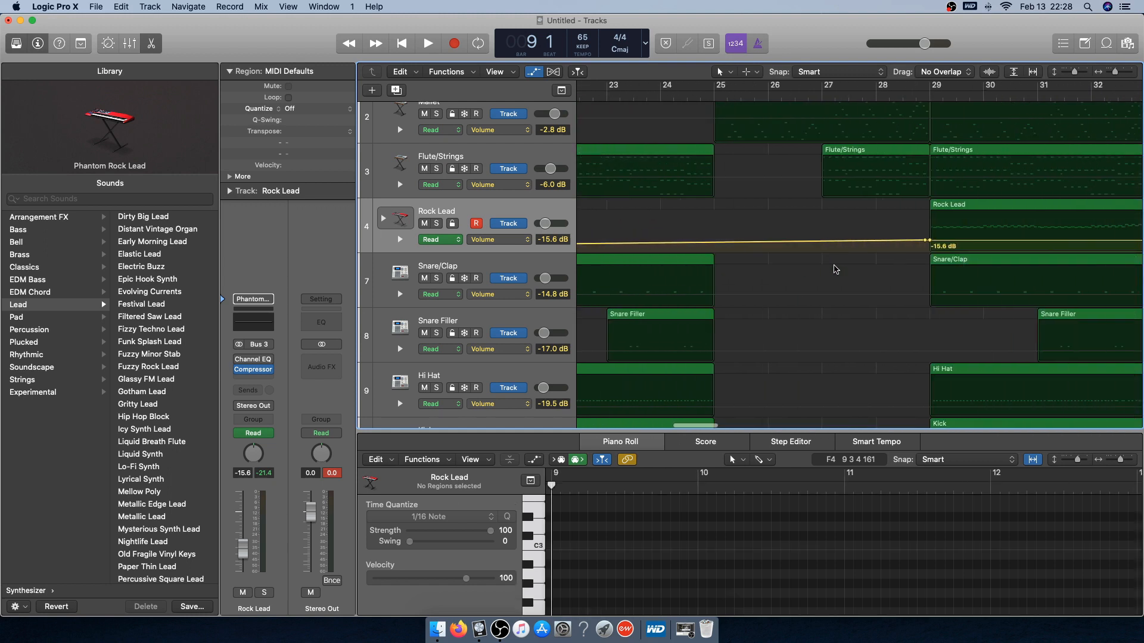
{"action": "scroll", "coordinate": [834, 270], "scroll_direction": "right", "scroll_amount": 3}
{"action": "left_click_drag", "start_coordinate": [800, 241], "coordinate": [799, 253]}
{"action": "scroll", "coordinate": [799, 253], "scroll_direction": "left", "scroll_amount": 13}
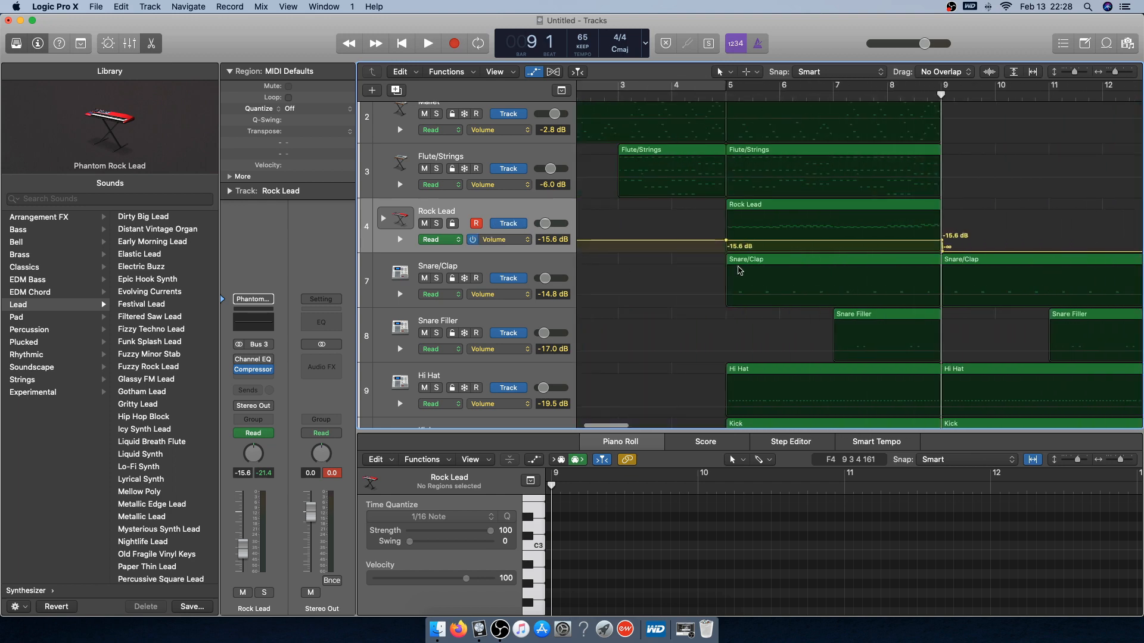
Check the Rock Lead volume curve along the arrangement and hide the track automation
{"action": "scroll", "coordinate": [679, 290], "scroll_direction": "left", "scroll_amount": 10}
{"action": "scroll", "coordinate": [683, 231], "scroll_direction": "right", "scroll_amount": 10}
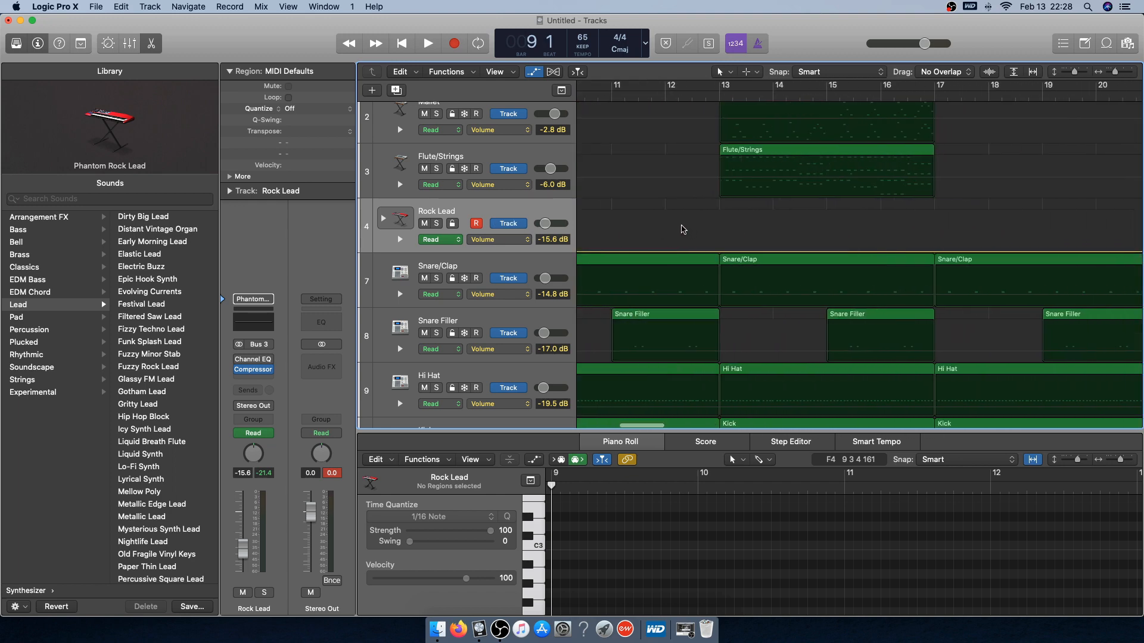
{"action": "scroll", "coordinate": [679, 231], "scroll_direction": "left", "scroll_amount": 10}
{"action": "scroll", "coordinate": [692, 239], "scroll_direction": "right", "scroll_amount": 20}
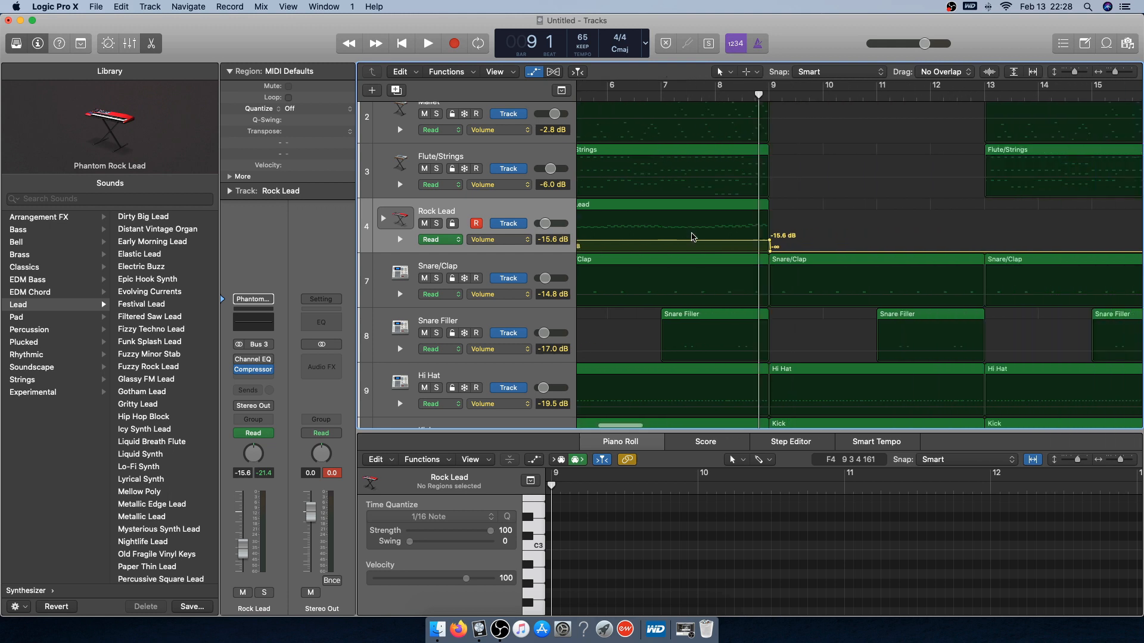
{"action": "key", "text": "a"}
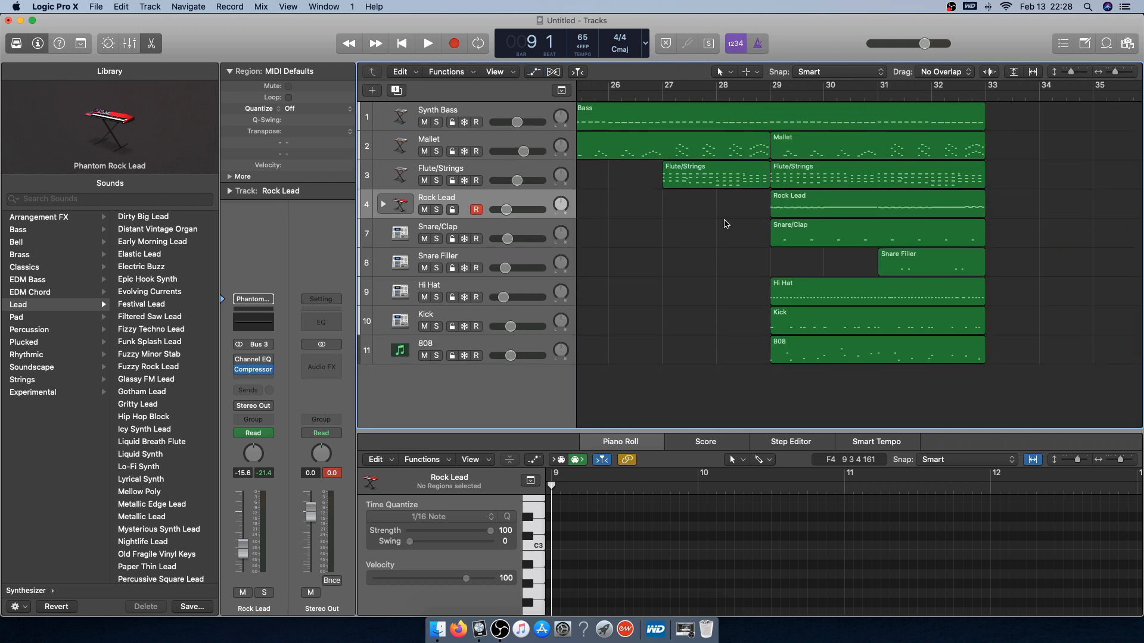
Place the playhead at bar 5 and select the Rock Lead region there, leaving its individual notes deselected
{"action": "scroll", "coordinate": [726, 224], "scroll_direction": "left", "scroll_amount": 20}
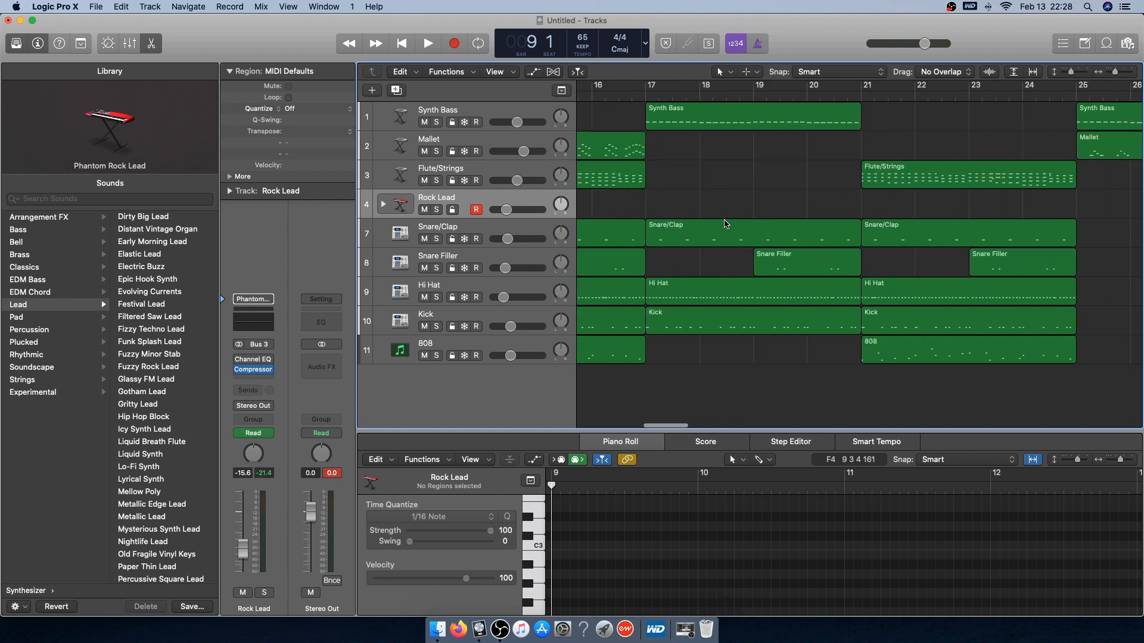
{"action": "scroll", "coordinate": [729, 220], "scroll_direction": "left", "scroll_amount": 3}
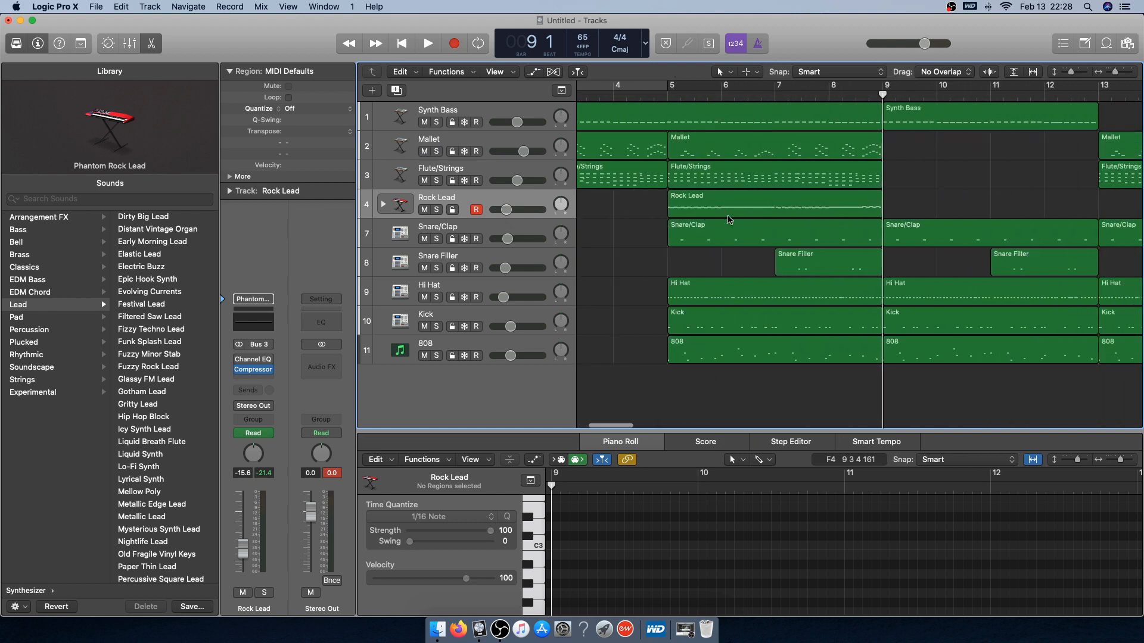
{"action": "left_click", "coordinate": [672, 89]}
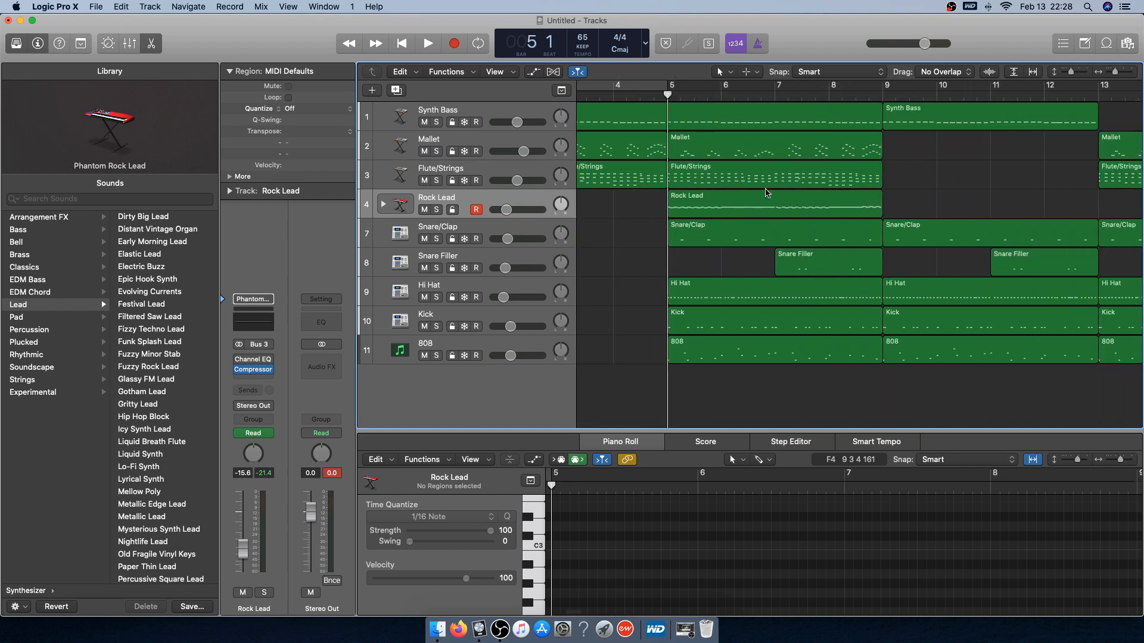
{"action": "left_click", "coordinate": [773, 213]}
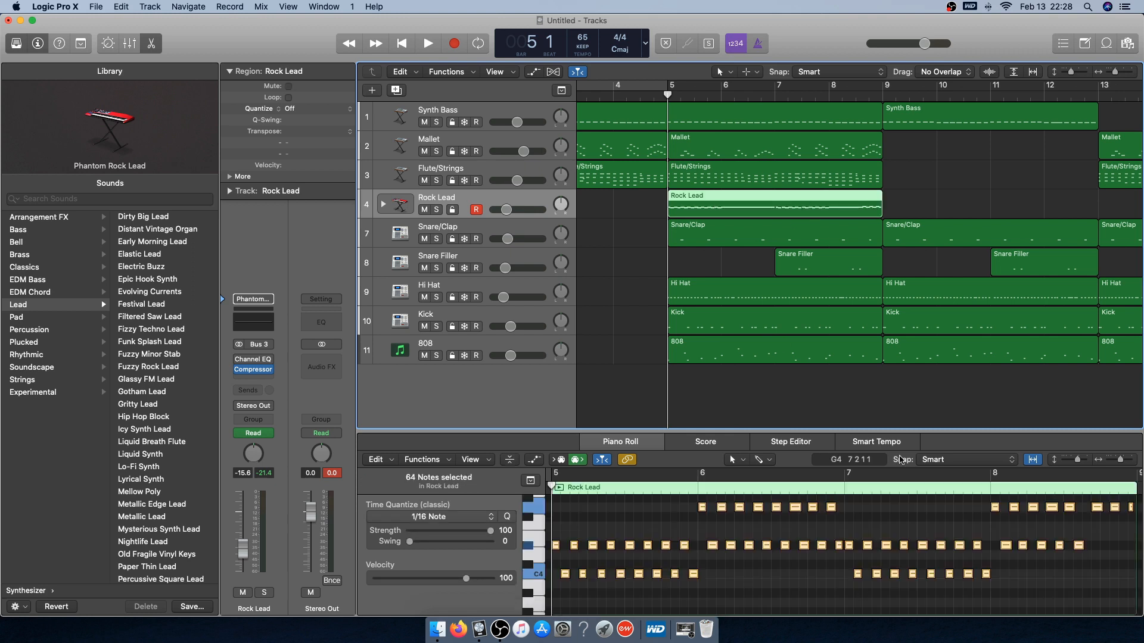
{"action": "left_click", "coordinate": [855, 560]}
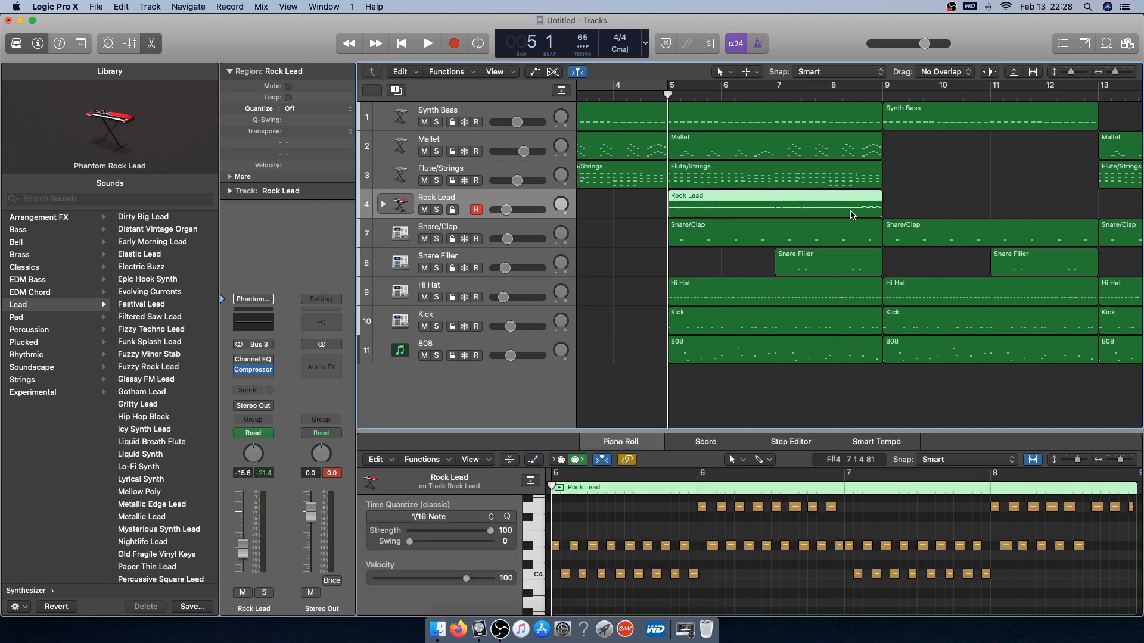
Examine where the Rock Lead regions fall relative to the other tracks from bar 5 to bar 33
{"action": "scroll", "coordinate": [913, 210], "scroll_direction": "right", "scroll_amount": 2}
{"action": "scroll", "coordinate": [913, 210], "scroll_direction": "right", "scroll_amount": 2}
{"action": "scroll", "coordinate": [907, 213], "scroll_direction": "right", "scroll_amount": 10}
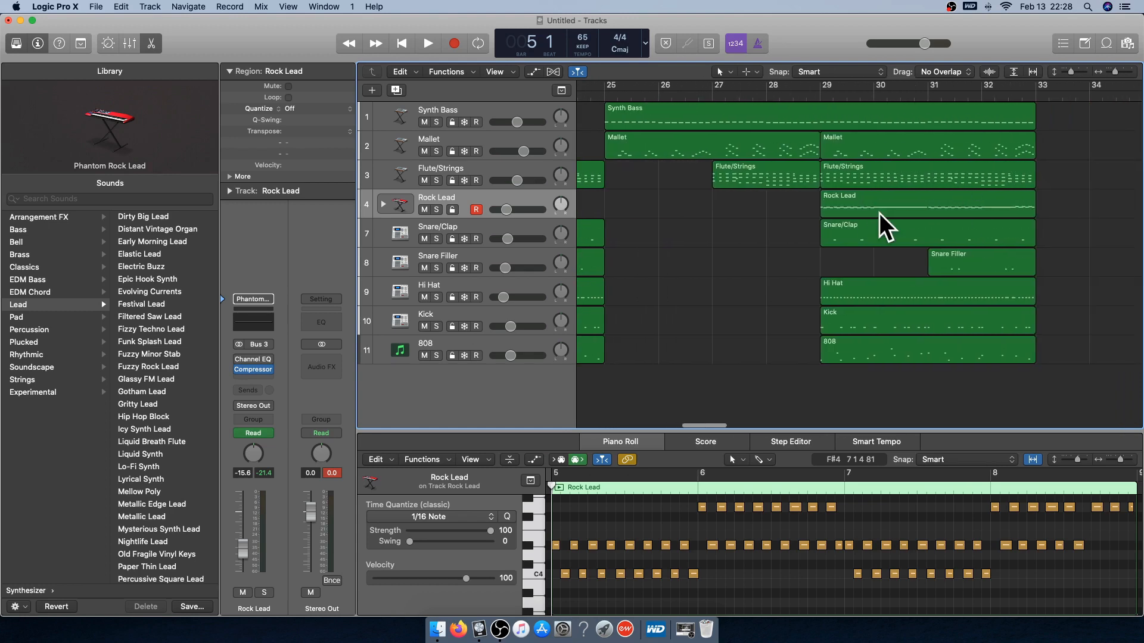
{"action": "scroll", "coordinate": [879, 213], "scroll_direction": "left", "scroll_amount": 10}
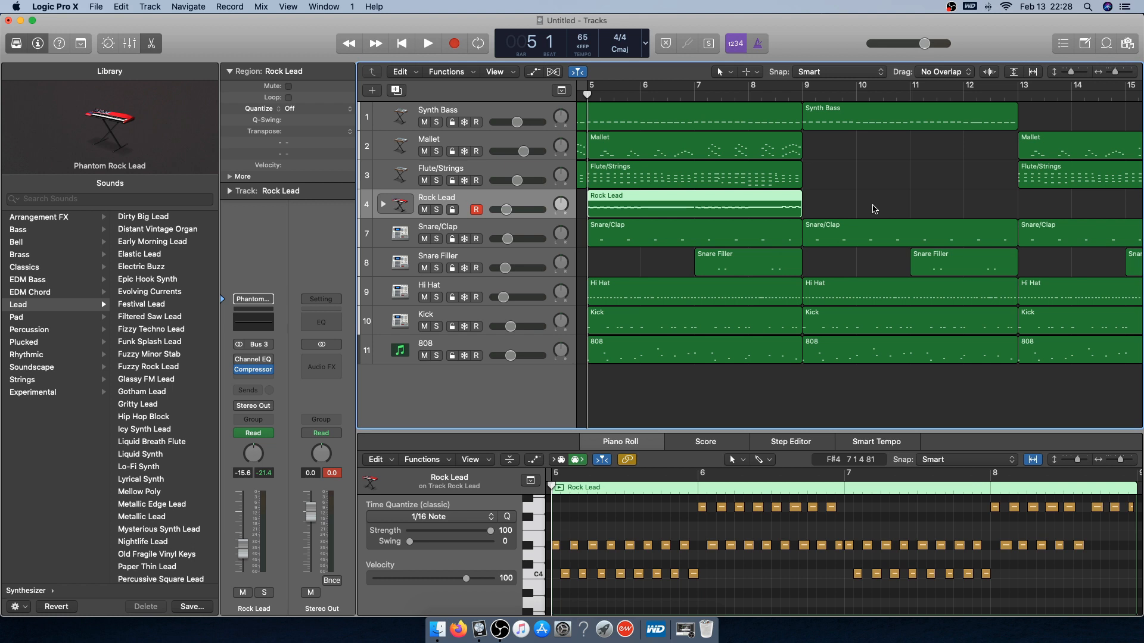
{"action": "key", "text": "Delete"}
{"action": "scroll", "coordinate": [874, 209], "scroll_direction": "right", "scroll_amount": 3}
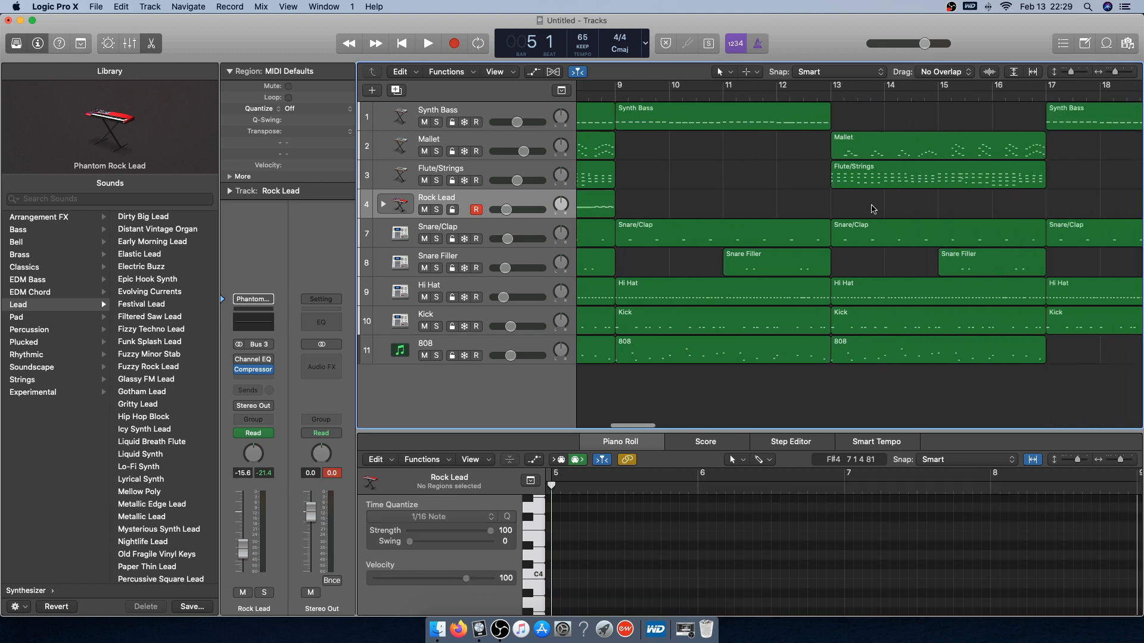
{"action": "scroll", "coordinate": [873, 210], "scroll_direction": "right", "scroll_amount": 1}
{"action": "scroll", "coordinate": [873, 209], "scroll_direction": "left", "scroll_amount": 3}
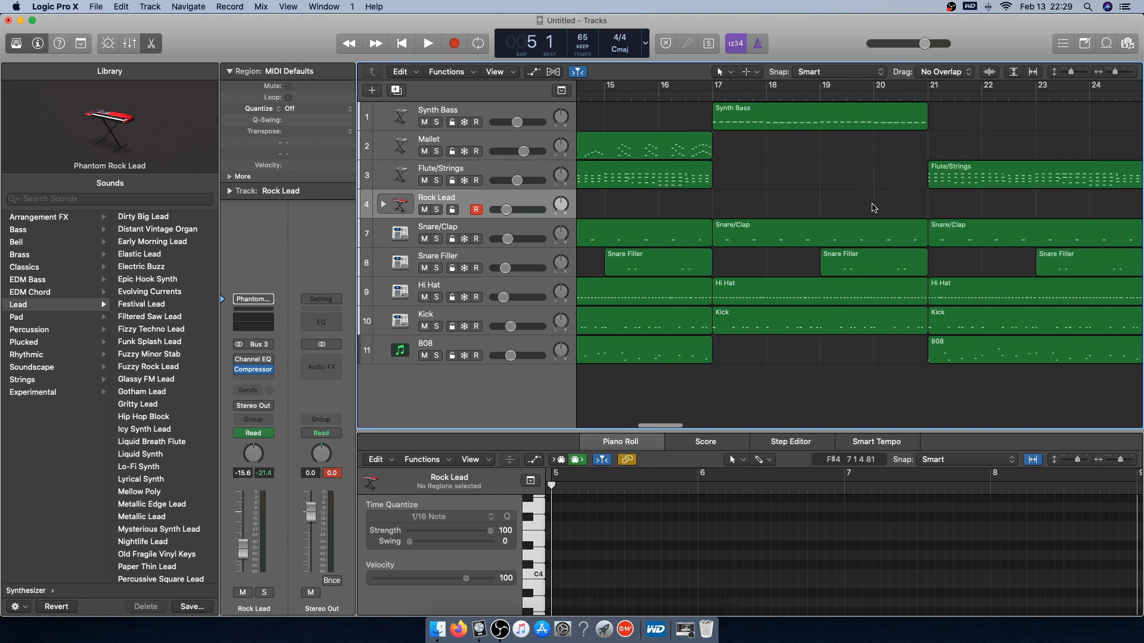
Listen to the arrangement from bar 5, stop playback, and return the playhead to bar 1
{"action": "left_click_drag", "start_coordinate": [1115, 72], "coordinate": [1113, 74]}
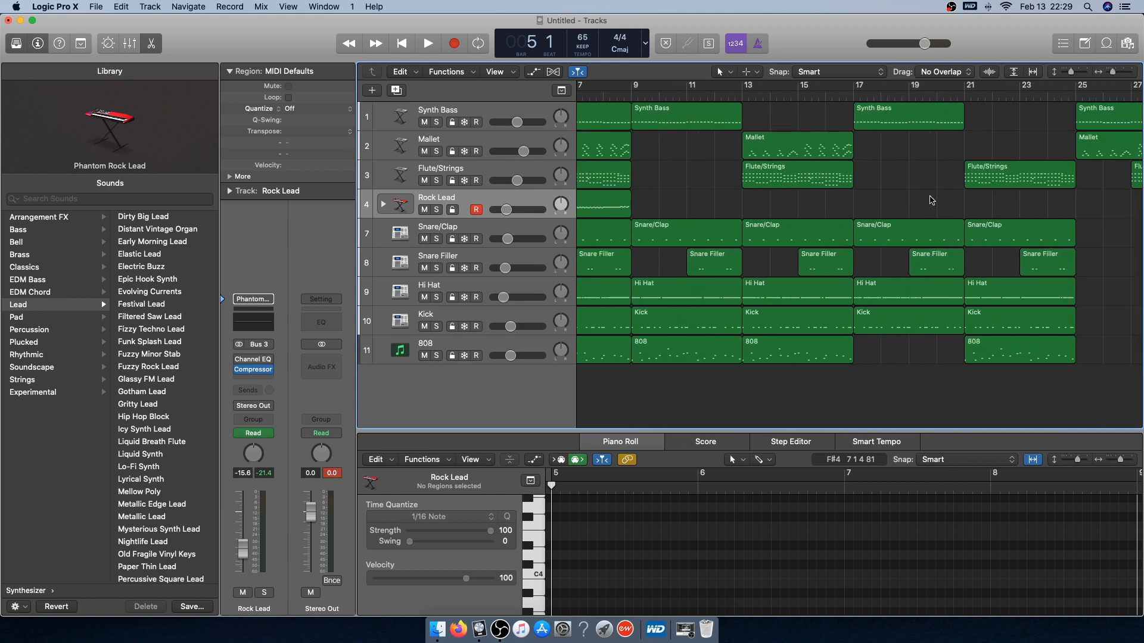
{"action": "key", "text": "space"}
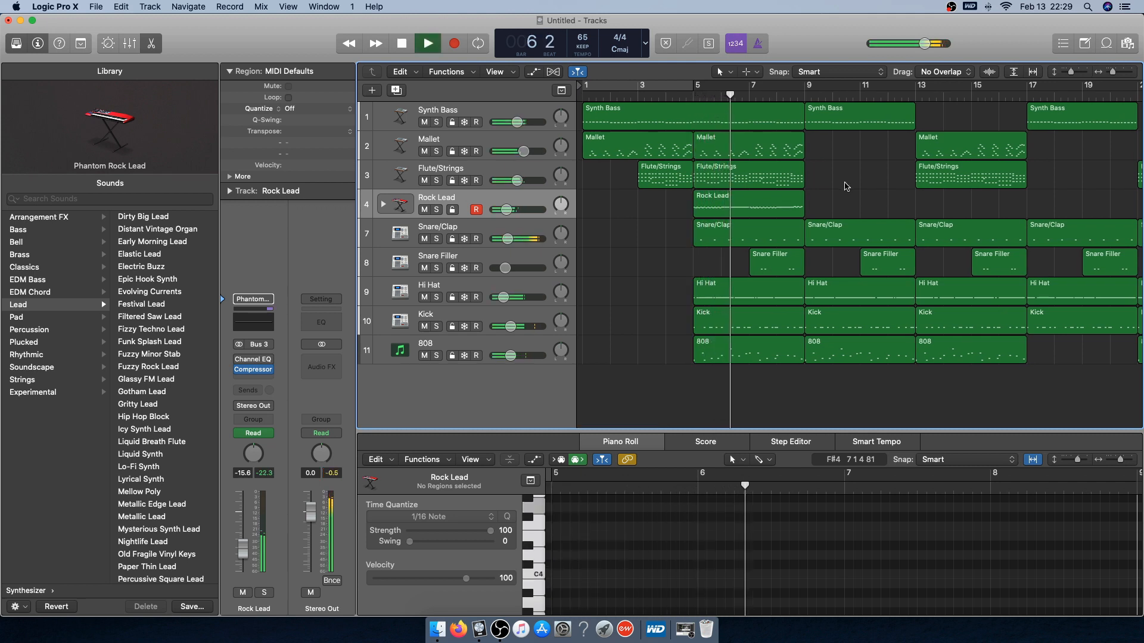
{"action": "key", "text": "space"}
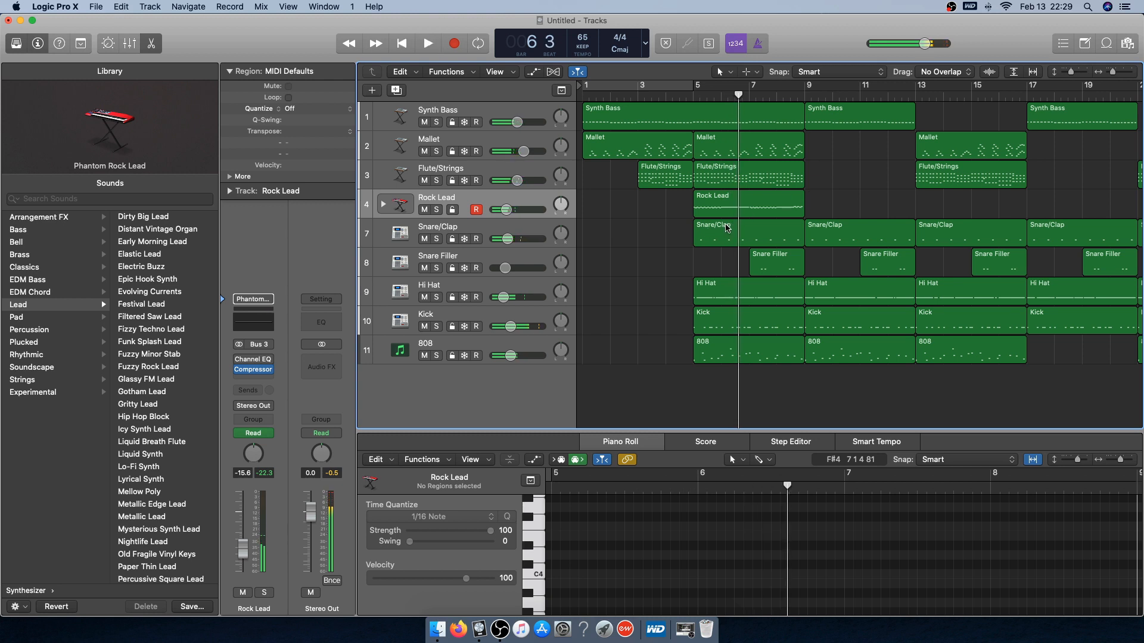
{"action": "key", "text": "Return"}
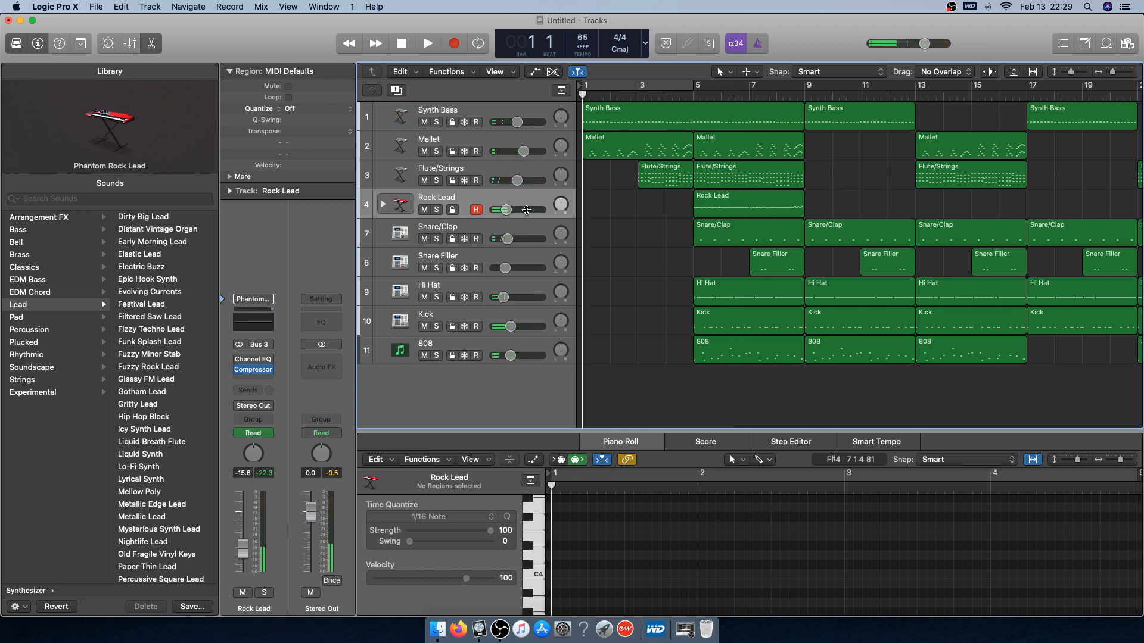
{"action": "left_click", "coordinate": [423, 213]}
{"action": "left_click", "coordinate": [423, 213]}
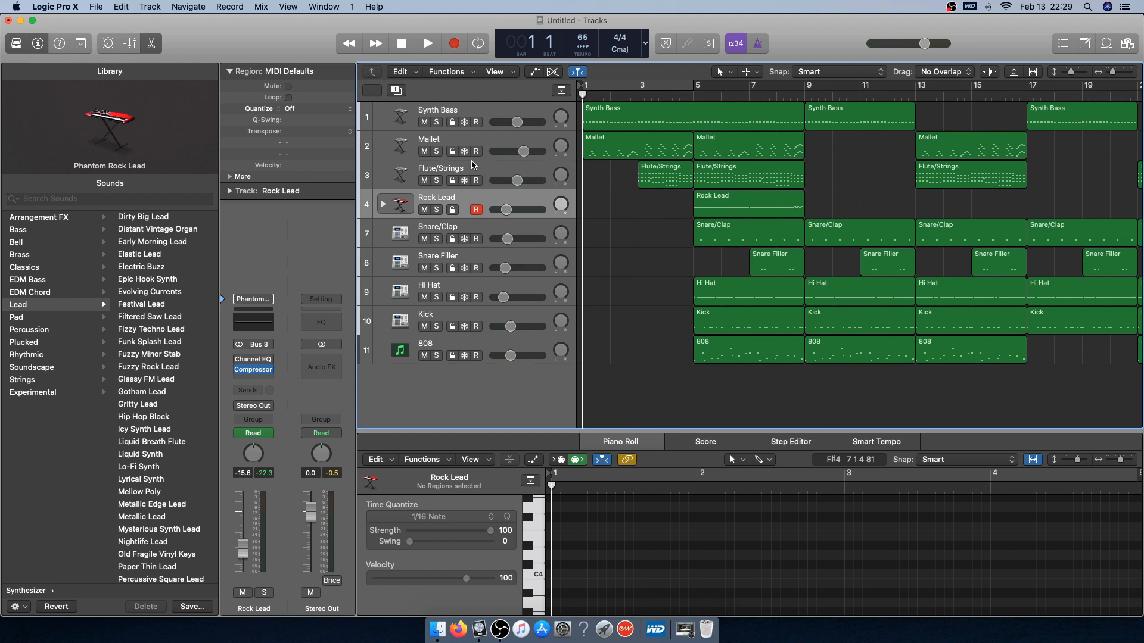
Create one new software instrument track and load the stereo Play plug-in as its instrument
{"action": "left_click", "coordinate": [373, 90]}
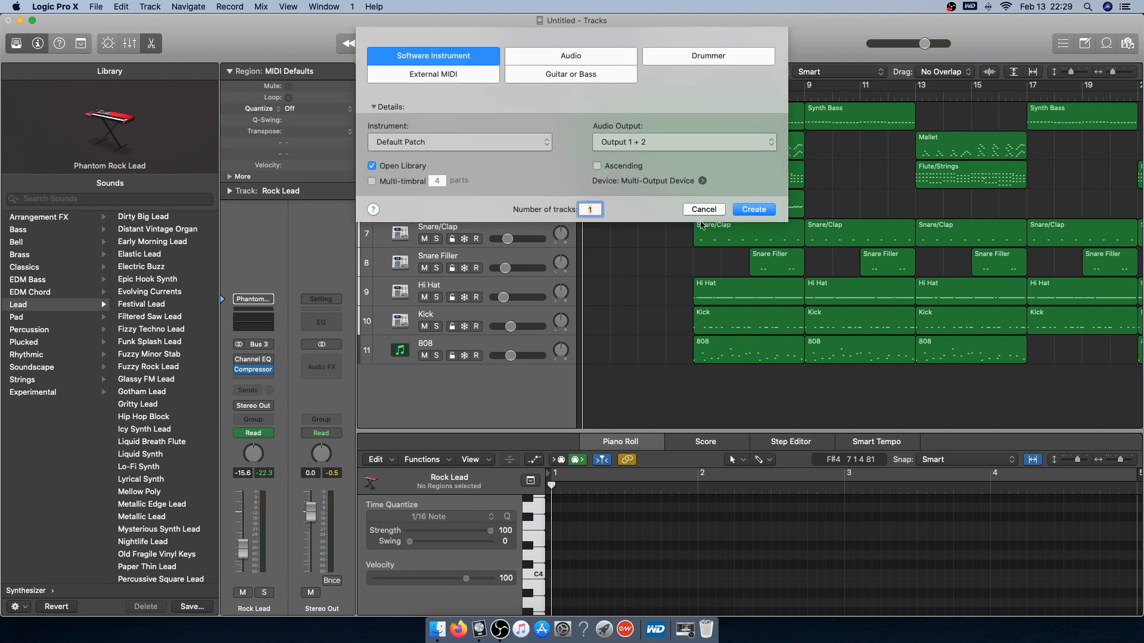
{"action": "left_click", "coordinate": [753, 209]}
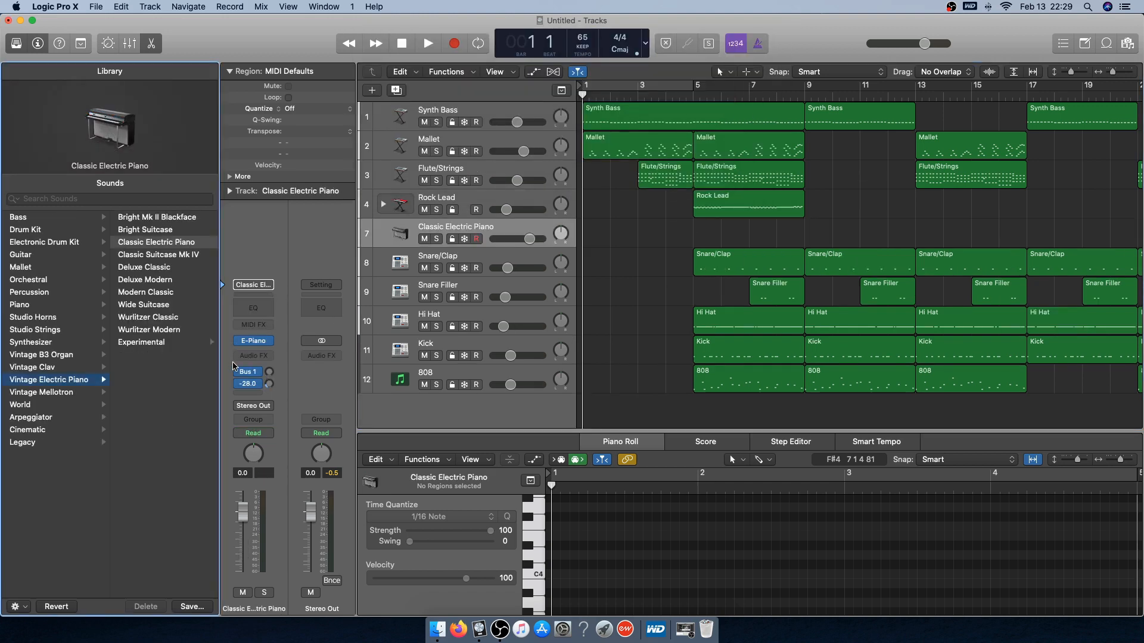
{"action": "left_click", "coordinate": [275, 344]}
{"action": "mouse_move", "coordinate": [357, 349]}
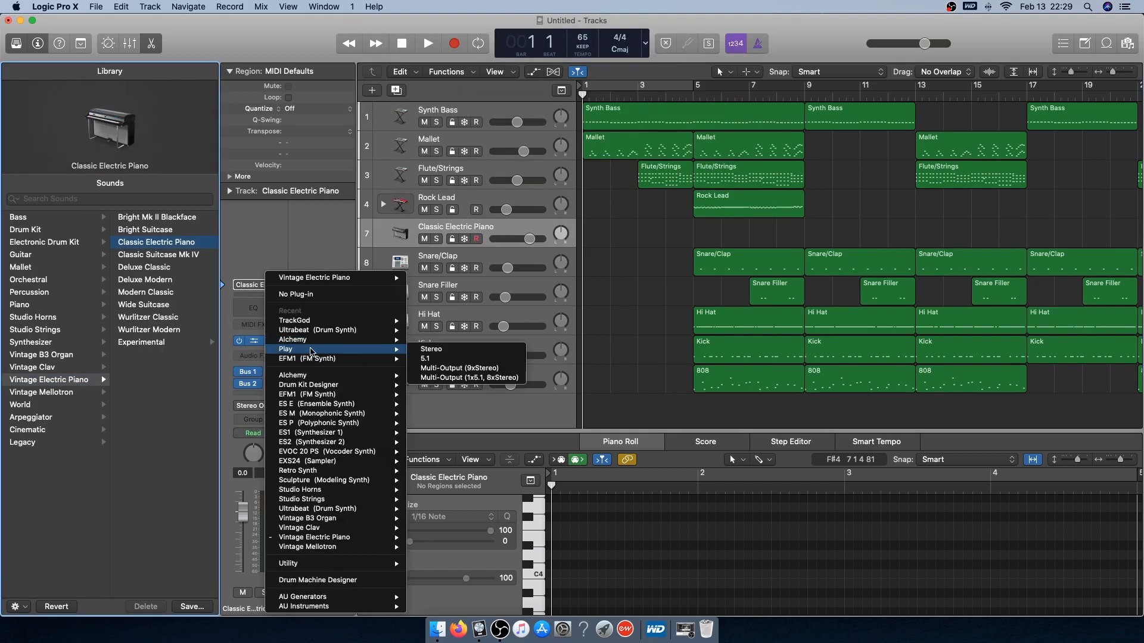
{"action": "left_click", "coordinate": [429, 349]}
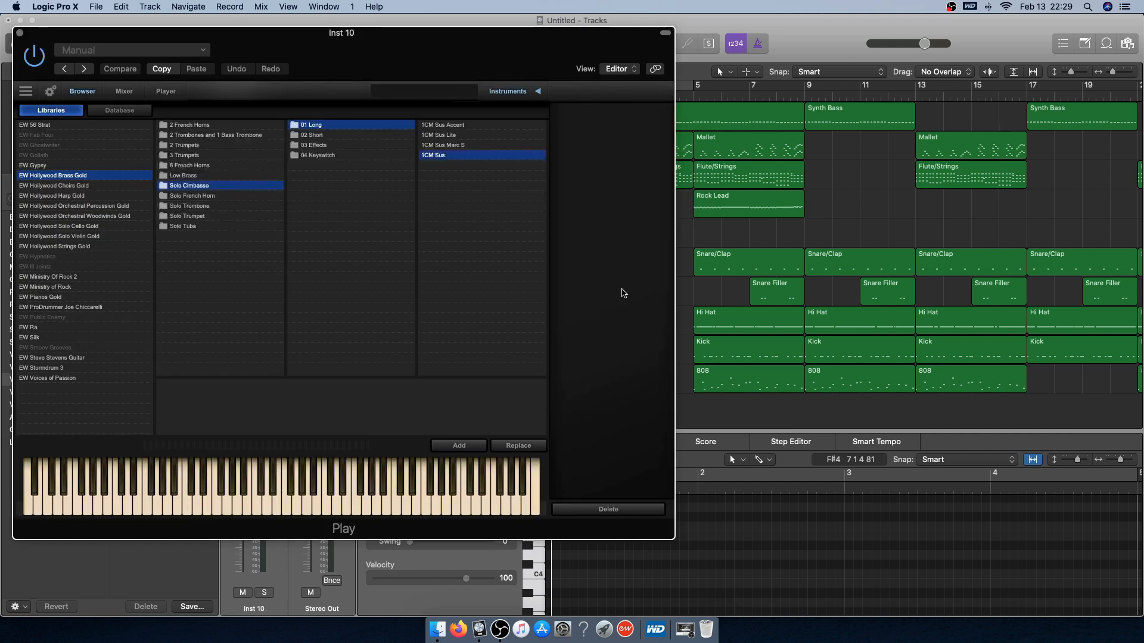
Load the LP Delx Lead Master guitar from EW Ministry of Rock's Les Paul Deluxe MAR BOG folder into Play
{"action": "left_click_drag", "start_coordinate": [323, 39], "coordinate": [372, 31]}
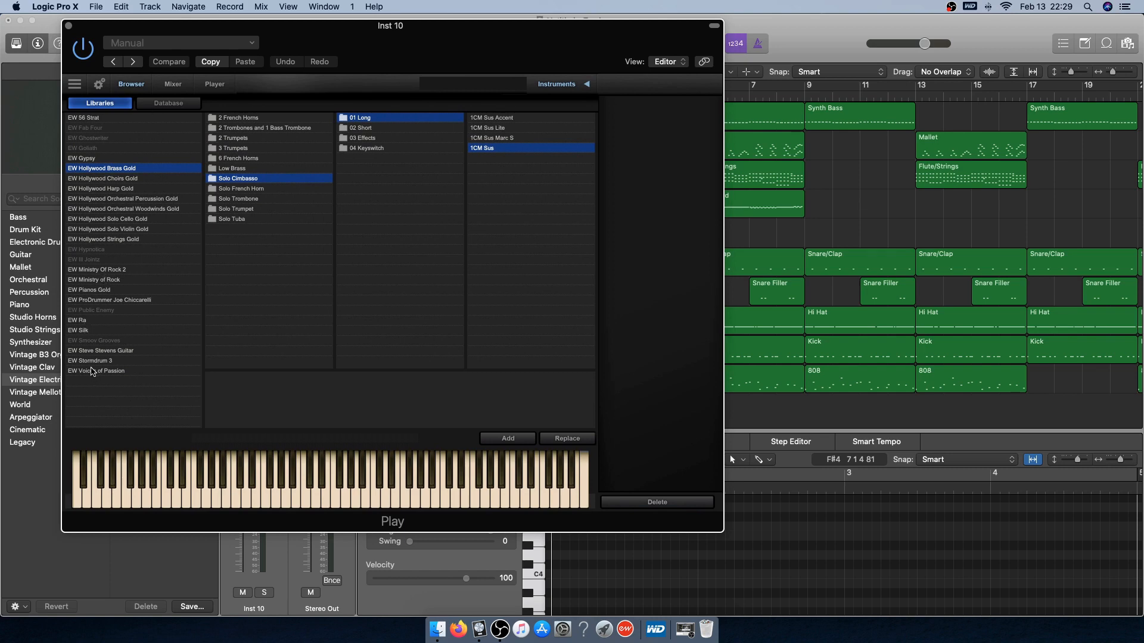
{"action": "left_click", "coordinate": [105, 280]}
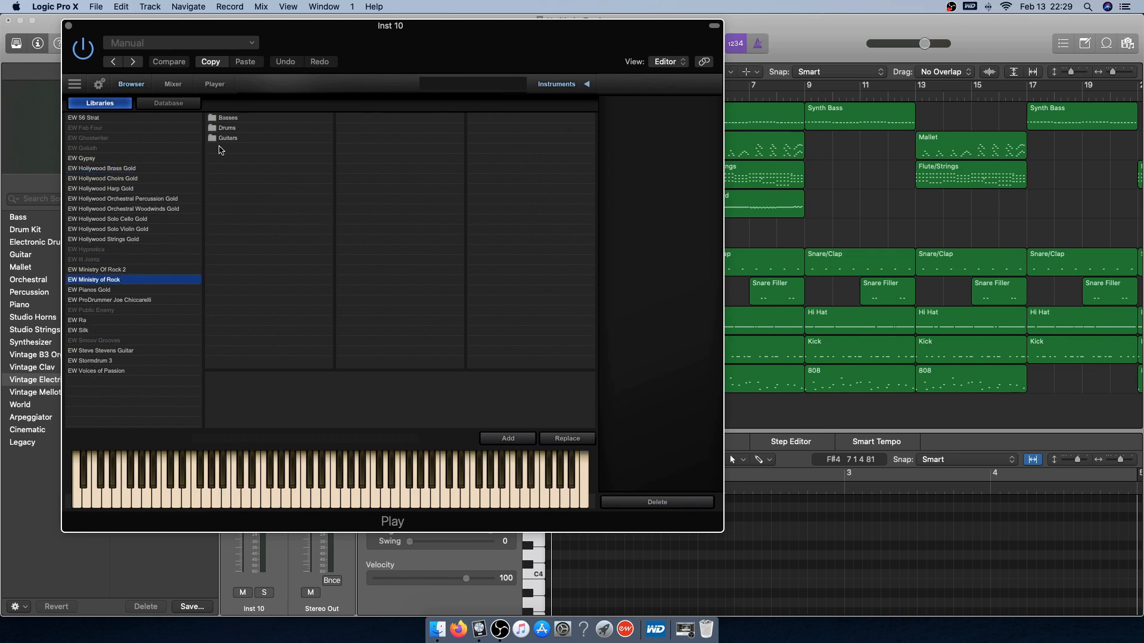
{"action": "left_click", "coordinate": [228, 138]}
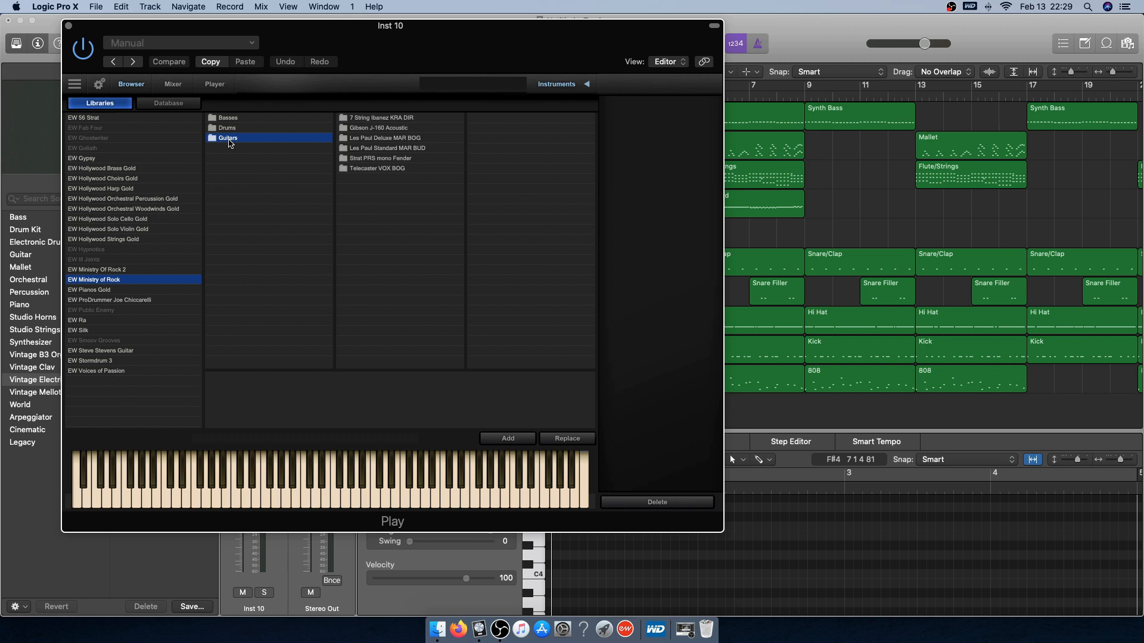
{"action": "left_click", "coordinate": [386, 138]}
{"action": "left_click", "coordinate": [491, 129]}
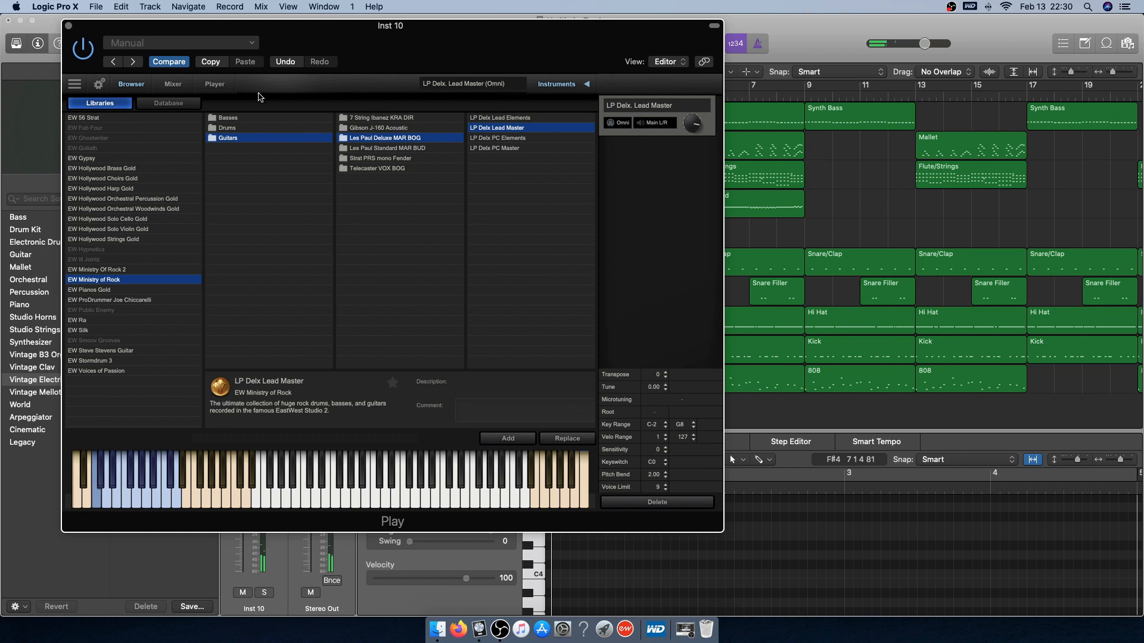
Set the Play guitar's stereo double amount to about 41% in the player view and close the plug-in
{"action": "left_click", "coordinate": [218, 87]}
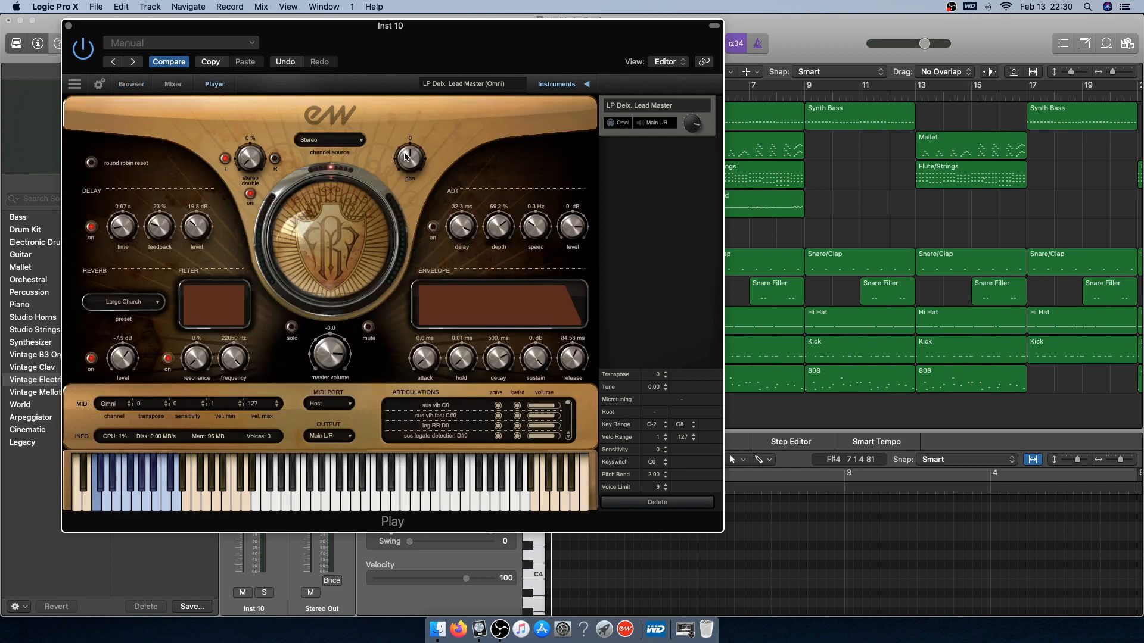
{"action": "left_click_drag", "start_coordinate": [402, 157], "coordinate": [403, 153]}
{"action": "left_click_drag", "start_coordinate": [243, 158], "coordinate": [241, 127]}
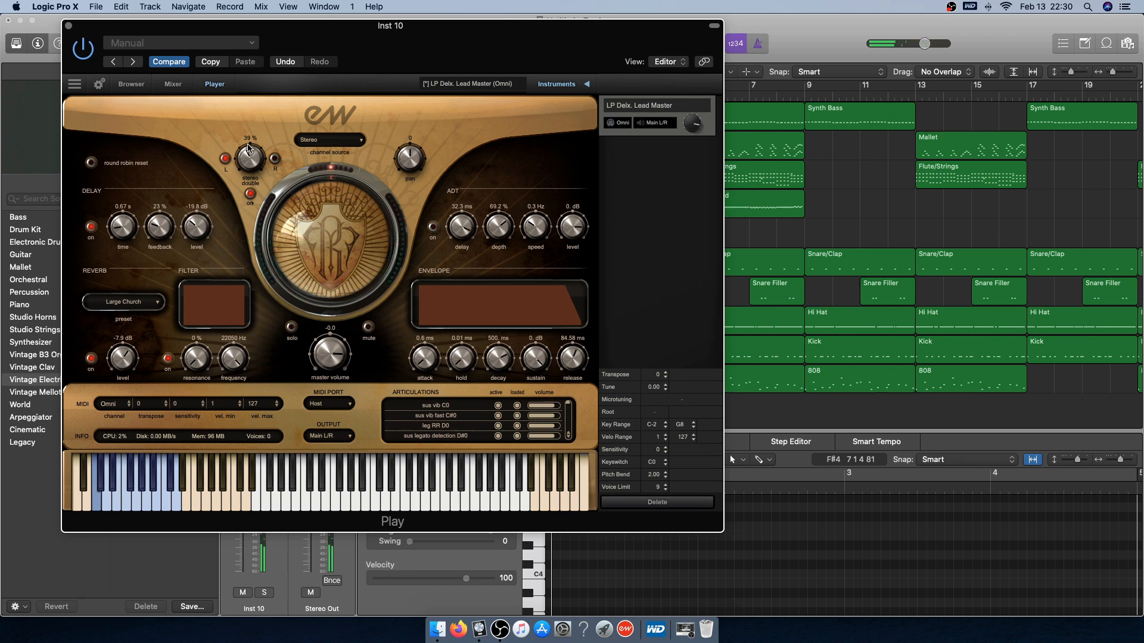
{"action": "left_click", "coordinate": [69, 27]}
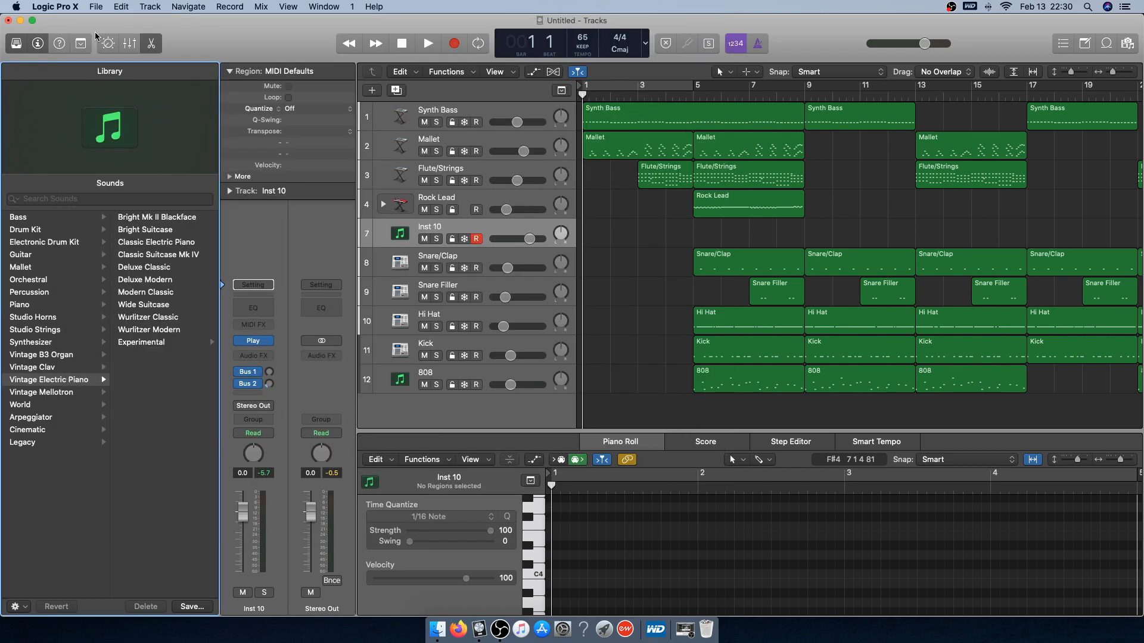
Set the Inst 10 track's volume to -3.4 dB and play the arrangement from bar 4
{"action": "left_click", "coordinate": [636, 96]}
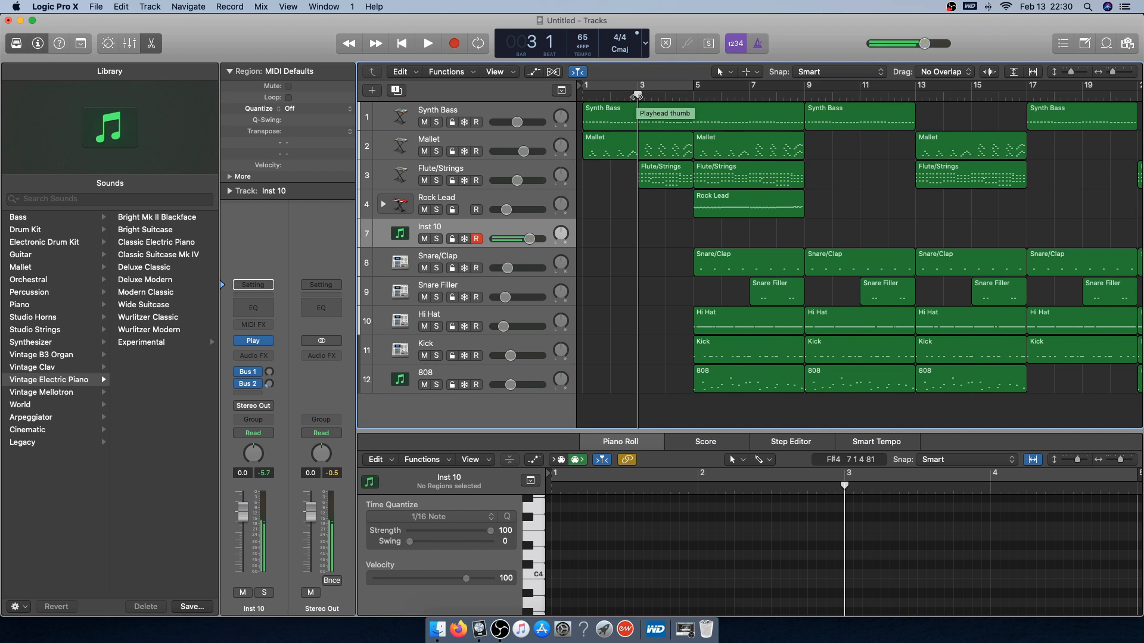
{"action": "left_click_drag", "start_coordinate": [539, 246], "coordinate": [536, 246]}
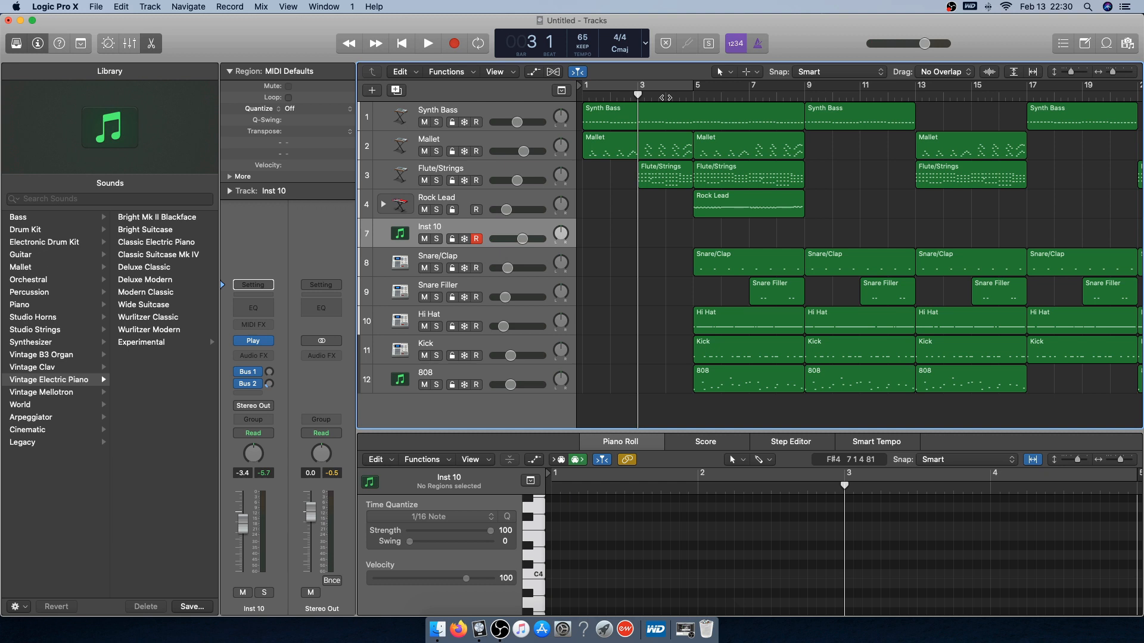
{"action": "double_click", "coordinate": [665, 95]}
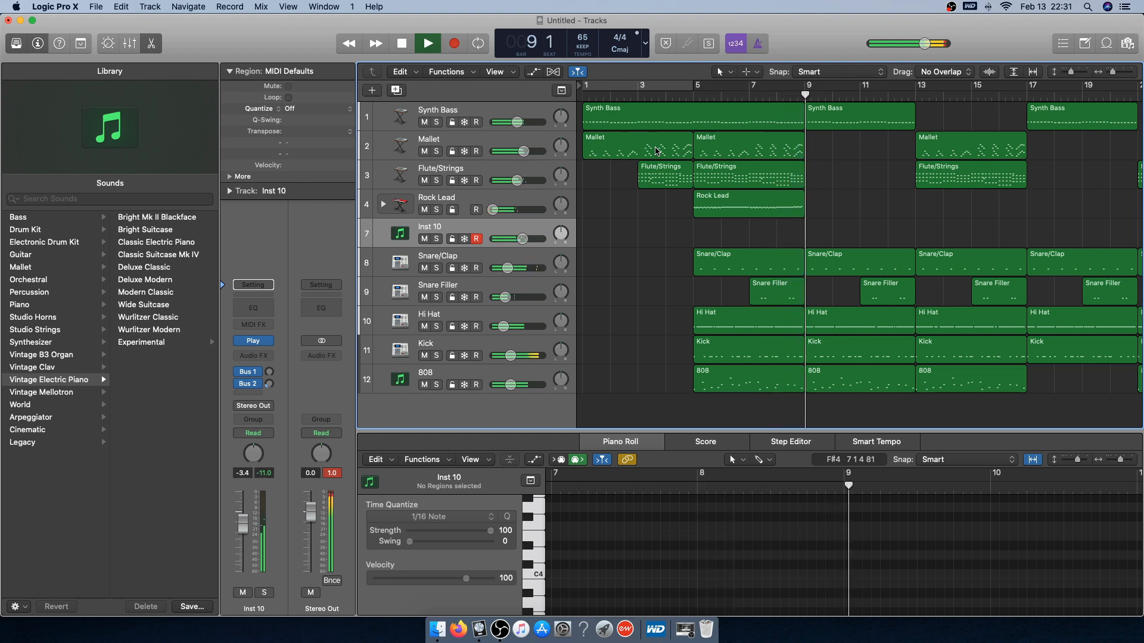
Record a guitar part on Inst 10 from bar 5 to bar 9, lowering the track's volume to -7.8 dB
{"action": "left_click", "coordinate": [695, 95]}
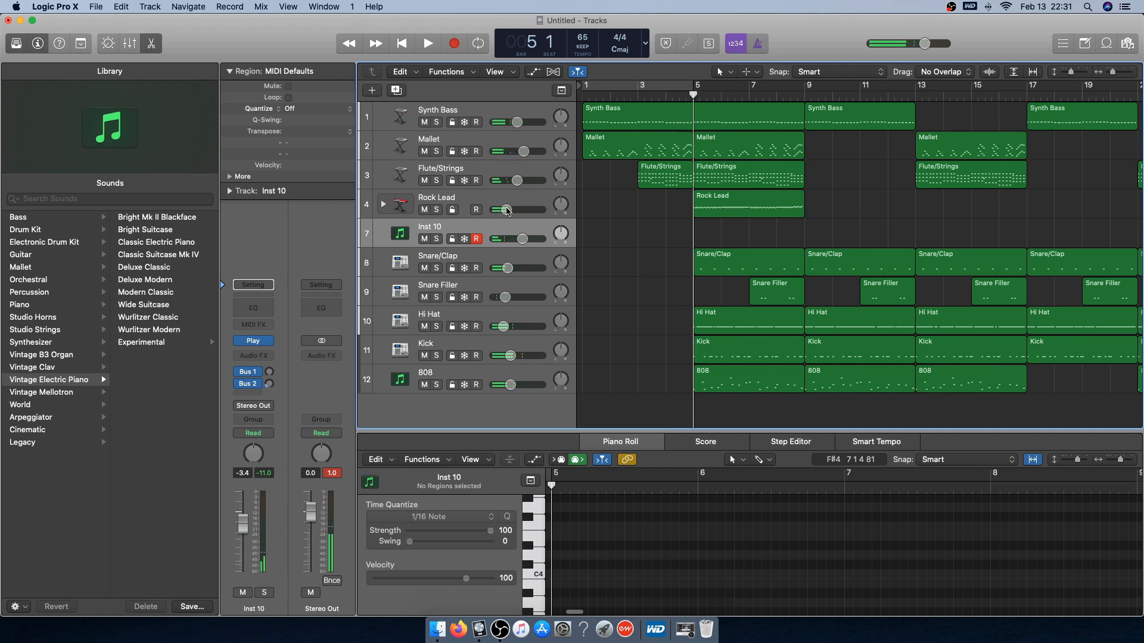
{"action": "left_click", "coordinate": [456, 45]}
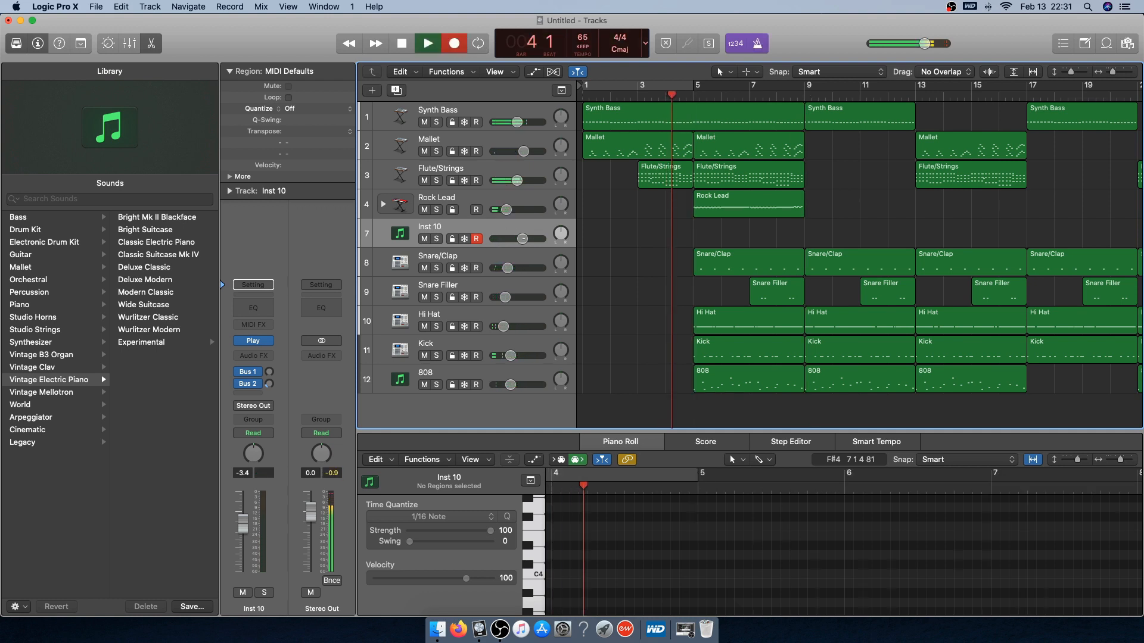
{"action": "left_click_drag", "start_coordinate": [522, 239], "coordinate": [502, 245]}
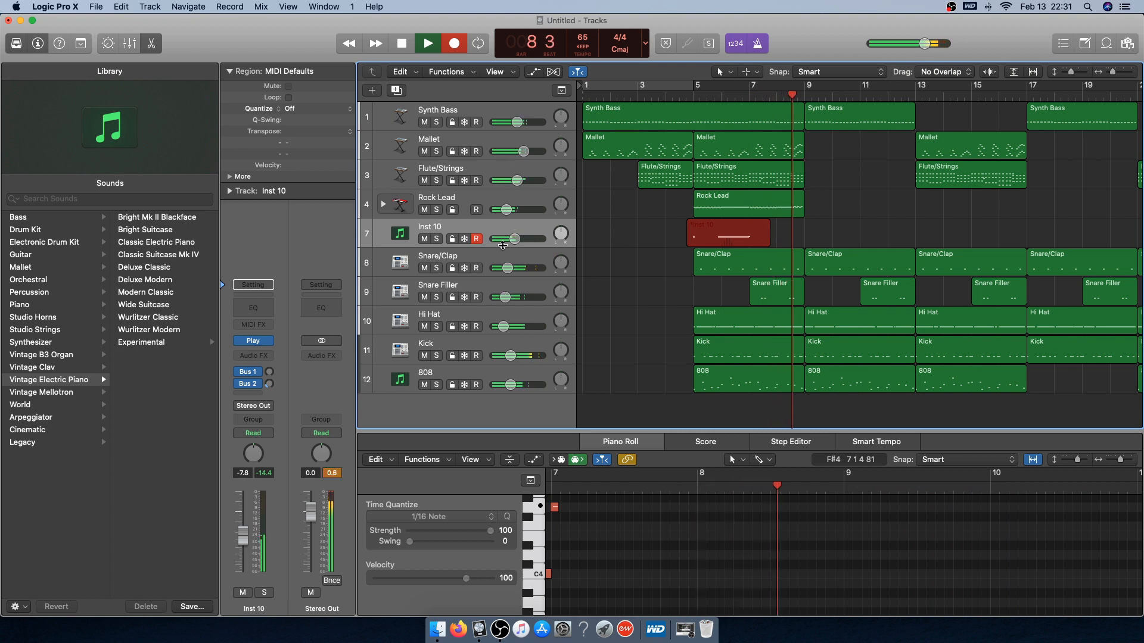
{"action": "key", "text": "space"}
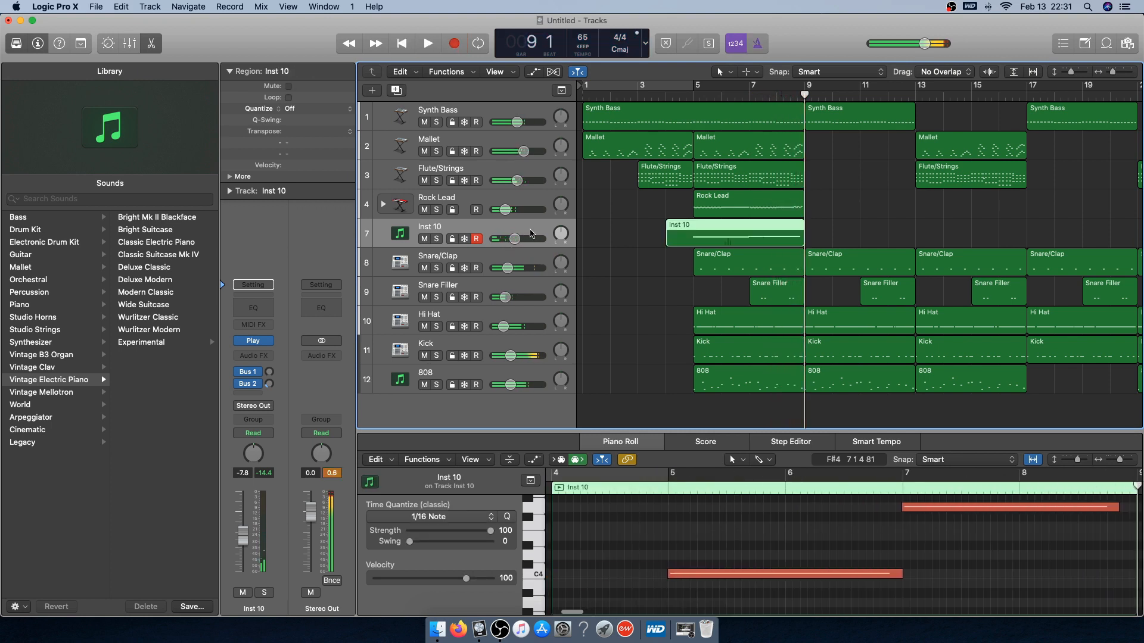
Select all notes of the recorded Inst 10 region in the Piano Roll to inspect them
{"action": "left_click", "coordinate": [678, 268]}
{"action": "key", "text": "space"}
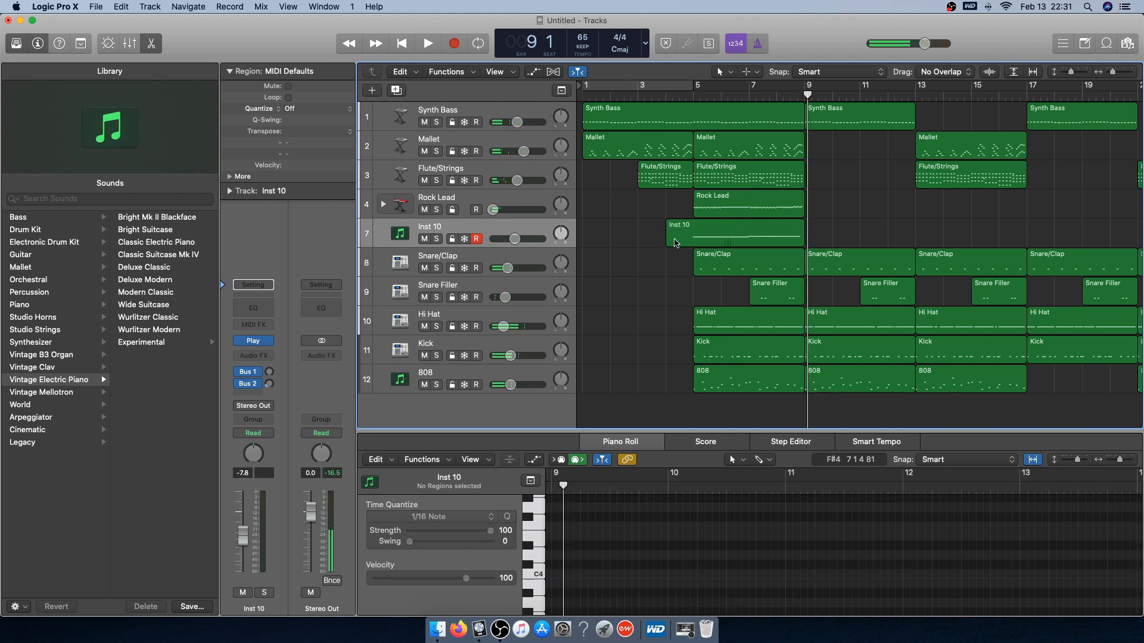
{"action": "left_click", "coordinate": [704, 235]}
{"action": "right_click", "coordinate": [663, 531]}
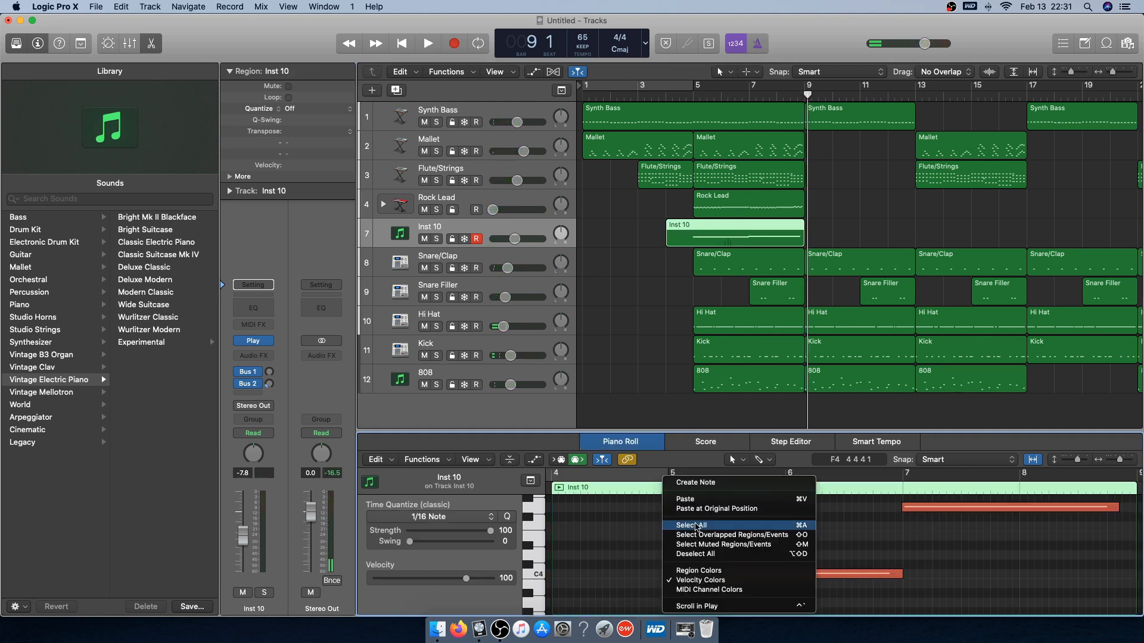
{"action": "left_click", "coordinate": [679, 525]}
{"action": "left_click", "coordinate": [589, 533]}
{"action": "left_click", "coordinate": [657, 269]}
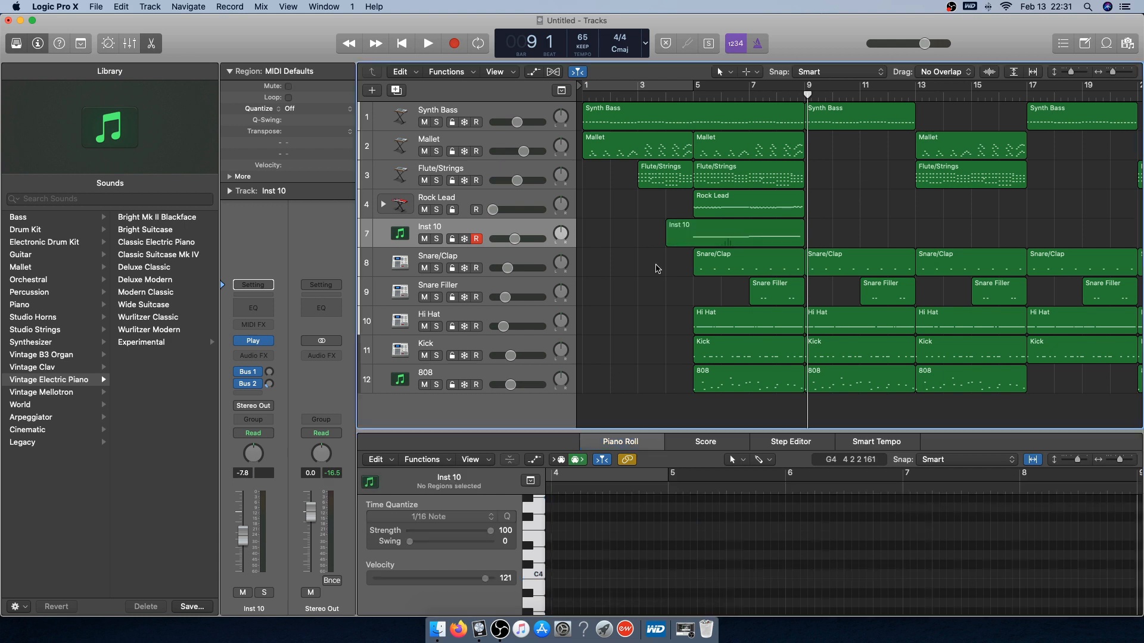
Trim the start of the Inst 10 region to bar 5 and place the playhead there
{"action": "left_click_drag", "start_coordinate": [669, 239], "coordinate": [693, 249]}
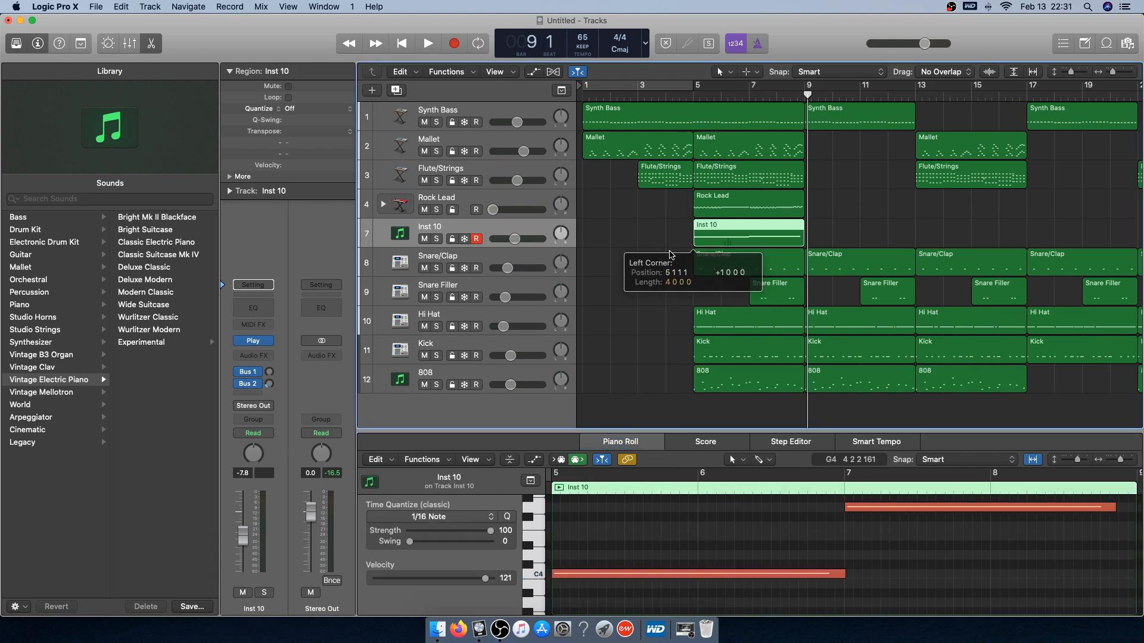
{"action": "left_click", "coordinate": [672, 256]}
{"action": "left_click", "coordinate": [695, 99]}
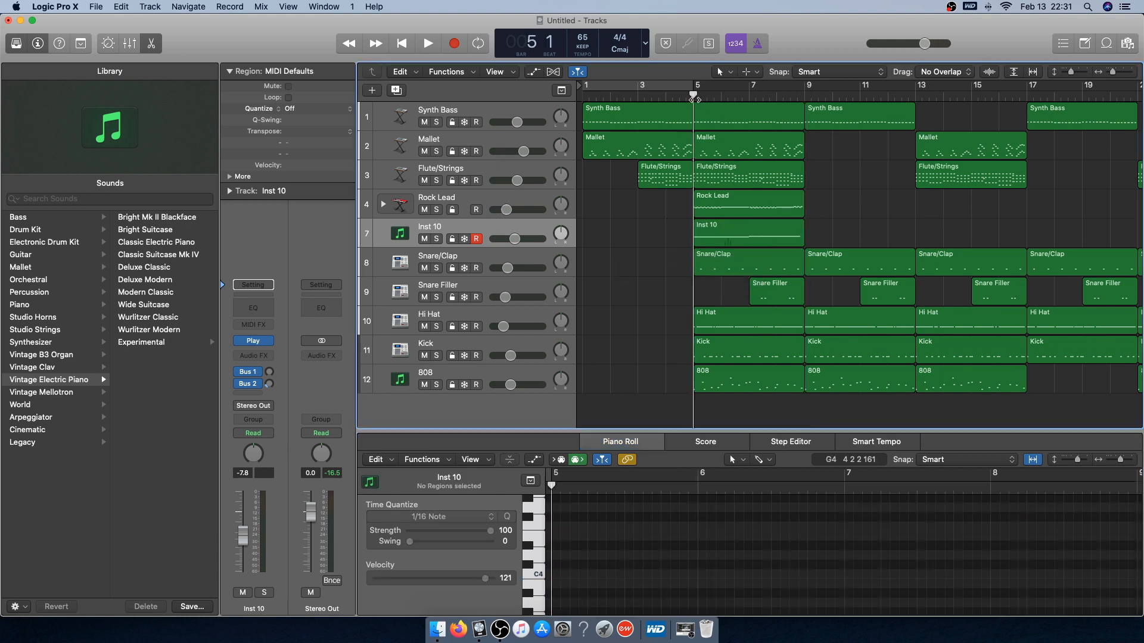
Rename the Inst 10 track as Guitar and check its Play instrument settings
{"action": "double_click", "coordinate": [441, 230]}
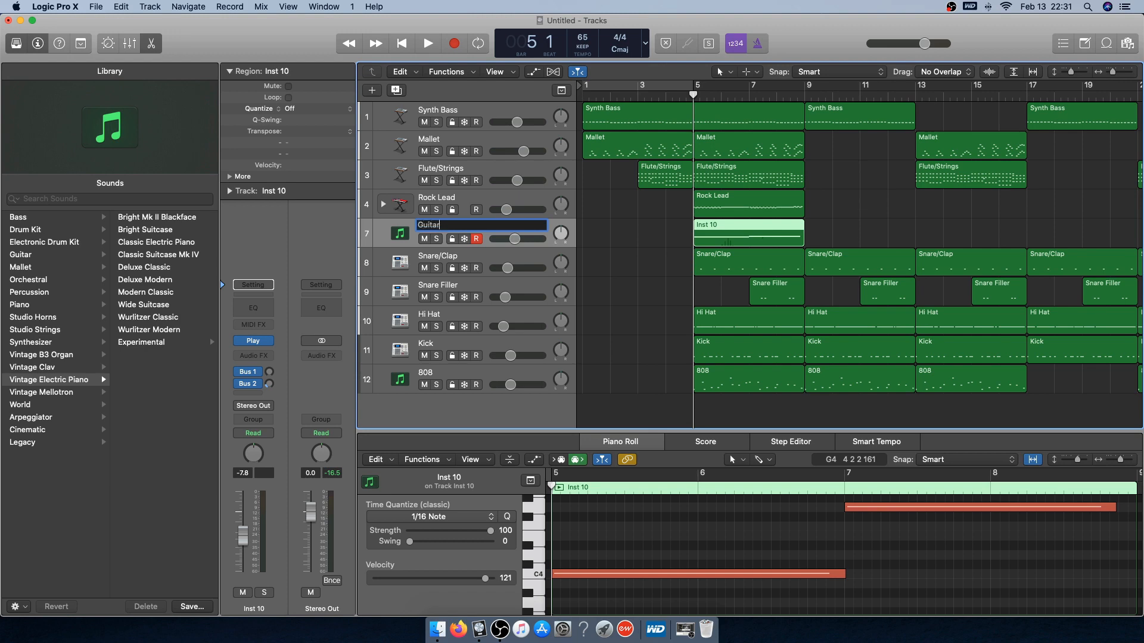
{"action": "key", "text": "Return"}
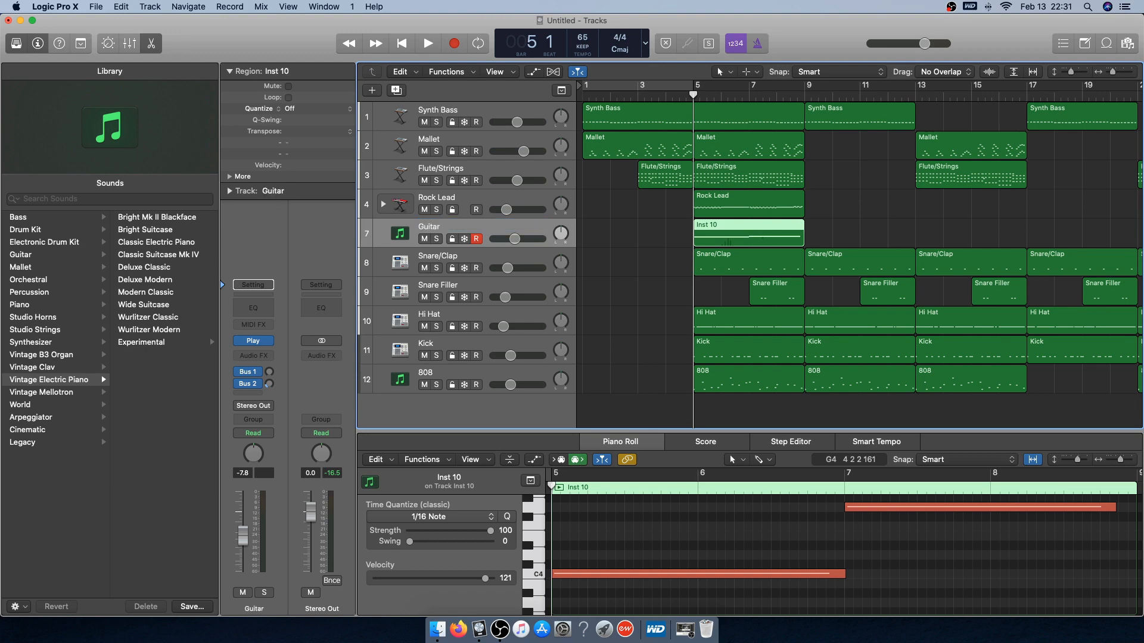
{"action": "left_click", "coordinate": [254, 342]}
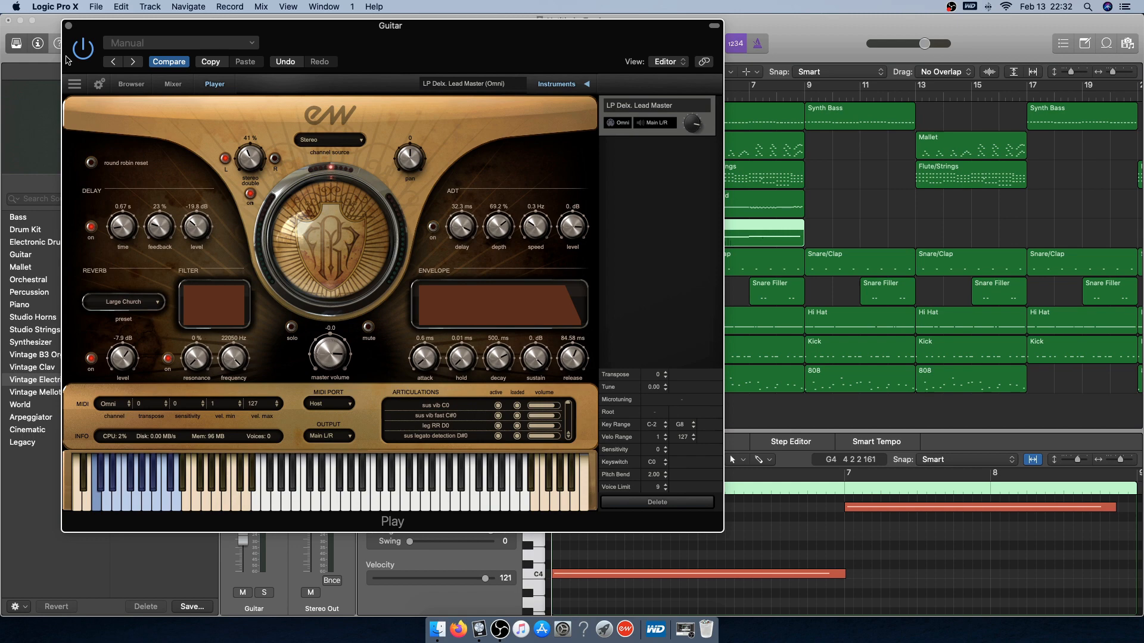
{"action": "left_click", "coordinate": [69, 26]}
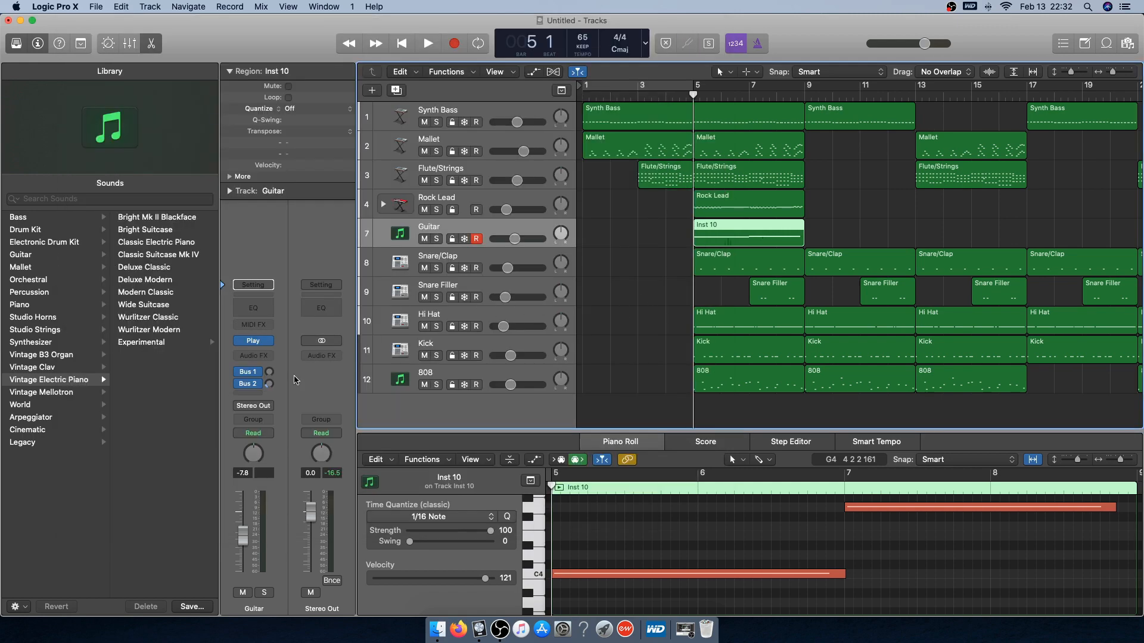
Insert a stereo Space Designer reverb on the Guitar track and set its wet level to -28 dB
{"action": "left_click", "coordinate": [259, 357]}
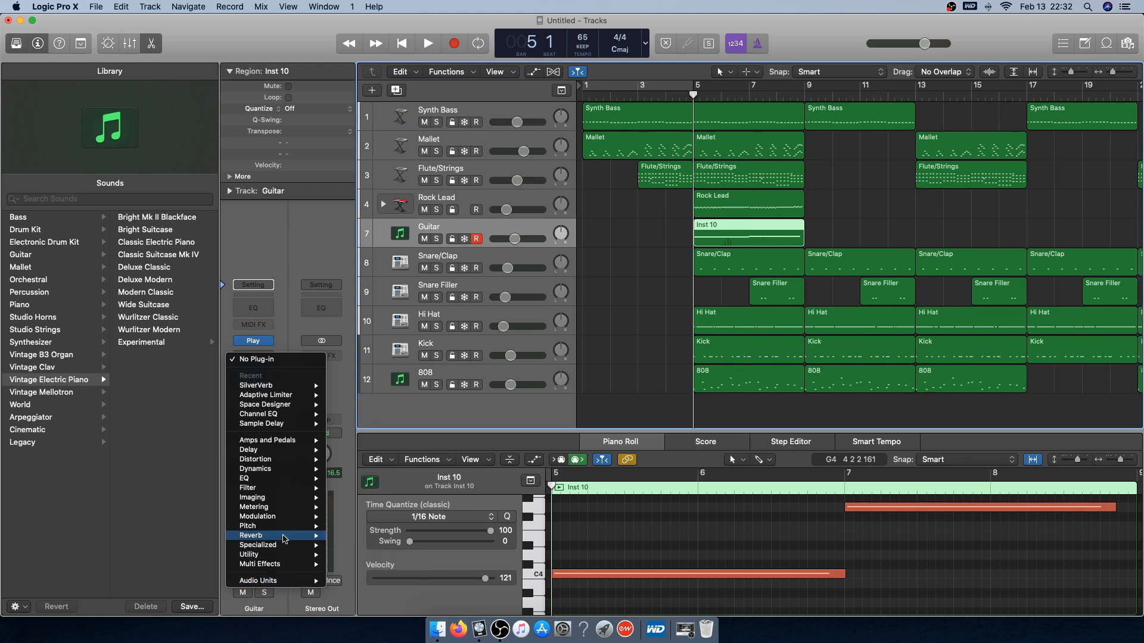
{"action": "mouse_move", "coordinate": [286, 536]}
{"action": "mouse_move", "coordinate": [368, 564]}
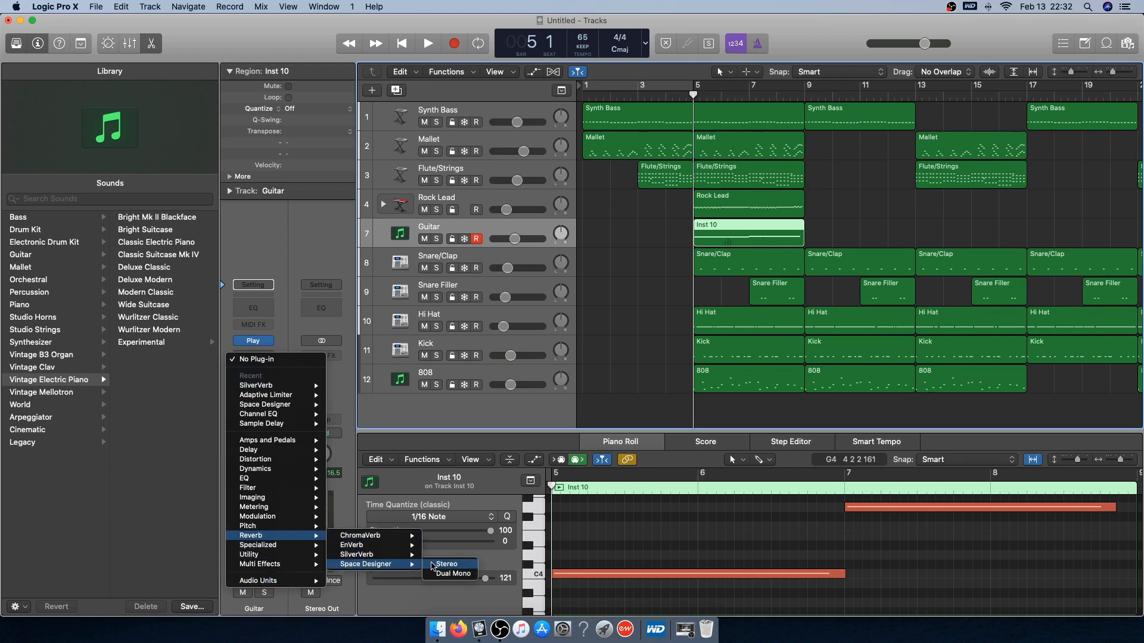
{"action": "left_click", "coordinate": [434, 564]}
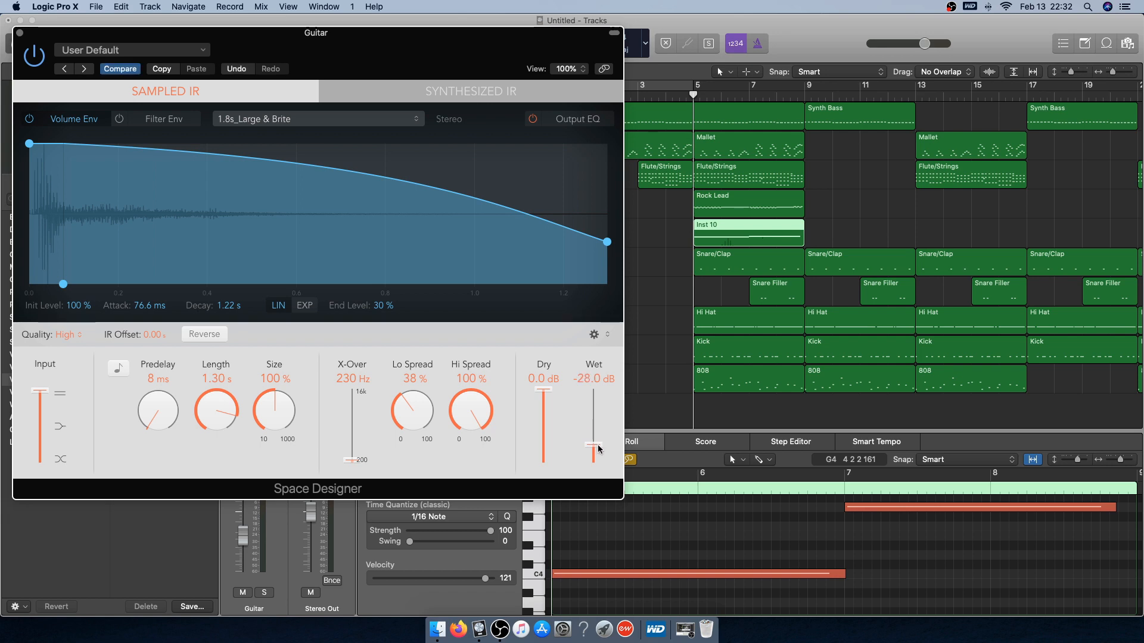
Solo the Guitar track, audition its reverb from bar 5, and set Space Designer's wet level to -20 dB
{"action": "left_click_drag", "start_coordinate": [460, 32], "coordinate": [524, 151]}
{"action": "left_click", "coordinate": [436, 239]}
{"action": "key", "text": "space"}
{"action": "key", "text": "space"}
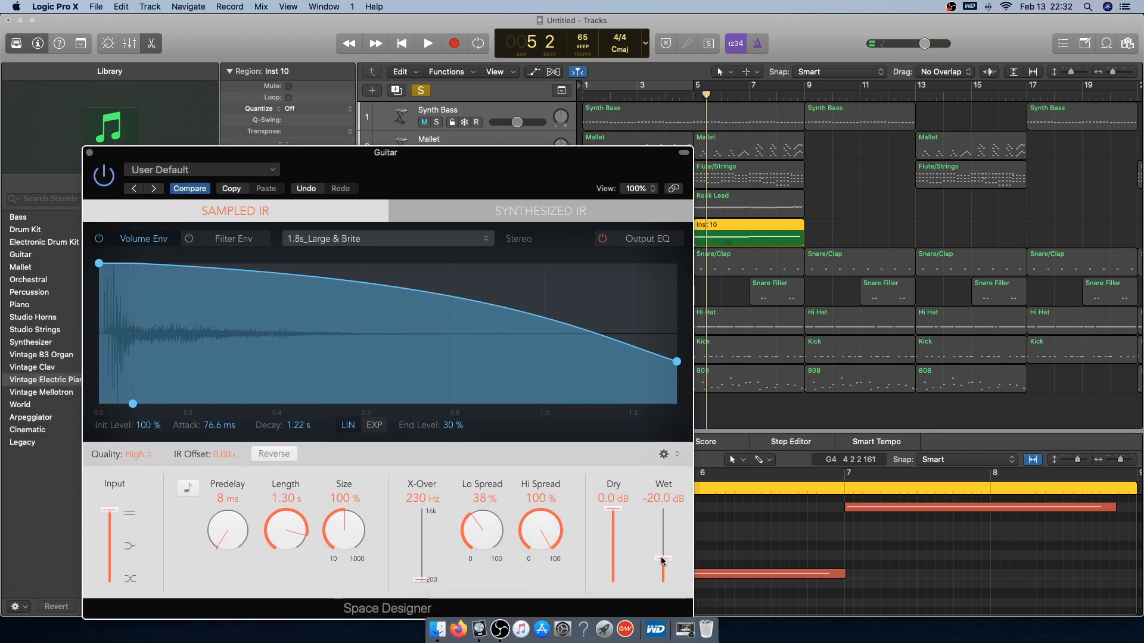
{"action": "key", "text": "space"}
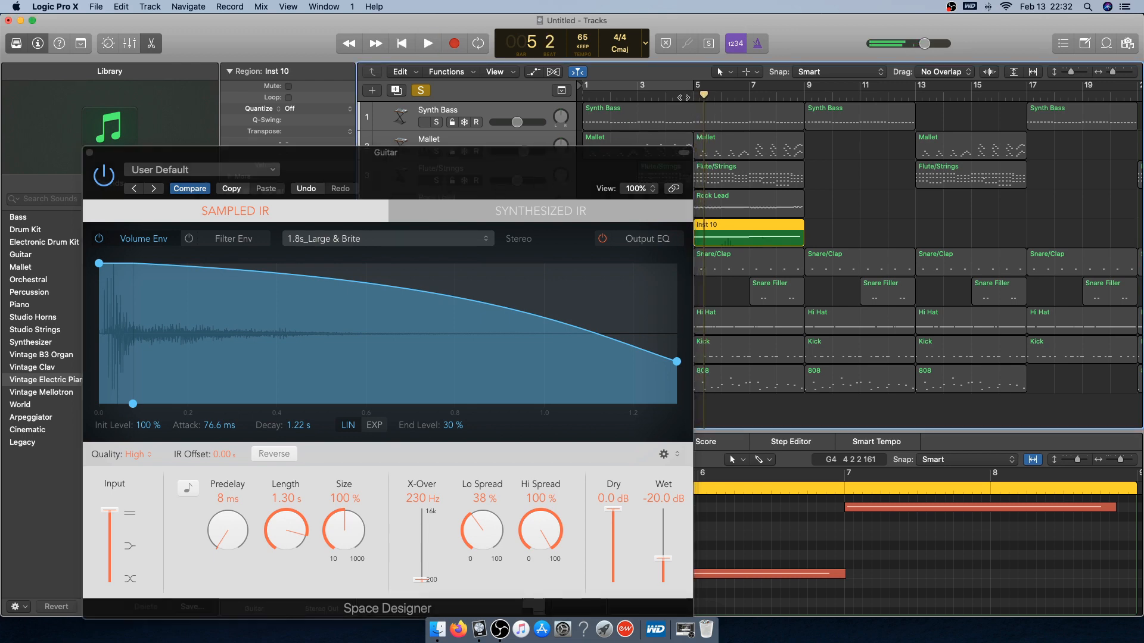
{"action": "left_click", "coordinate": [90, 152]}
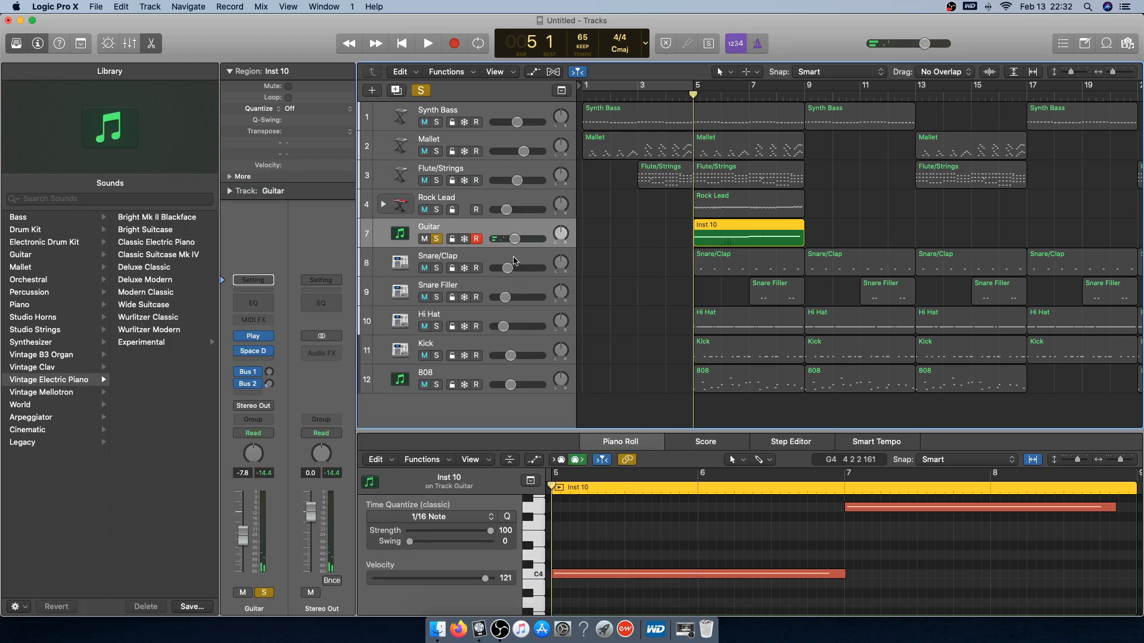
Unsolo the Guitar track and set its volume to -12.4 dB while playing the full arrangement from bar 5
{"action": "key", "text": "s"}
{"action": "key", "text": "space"}
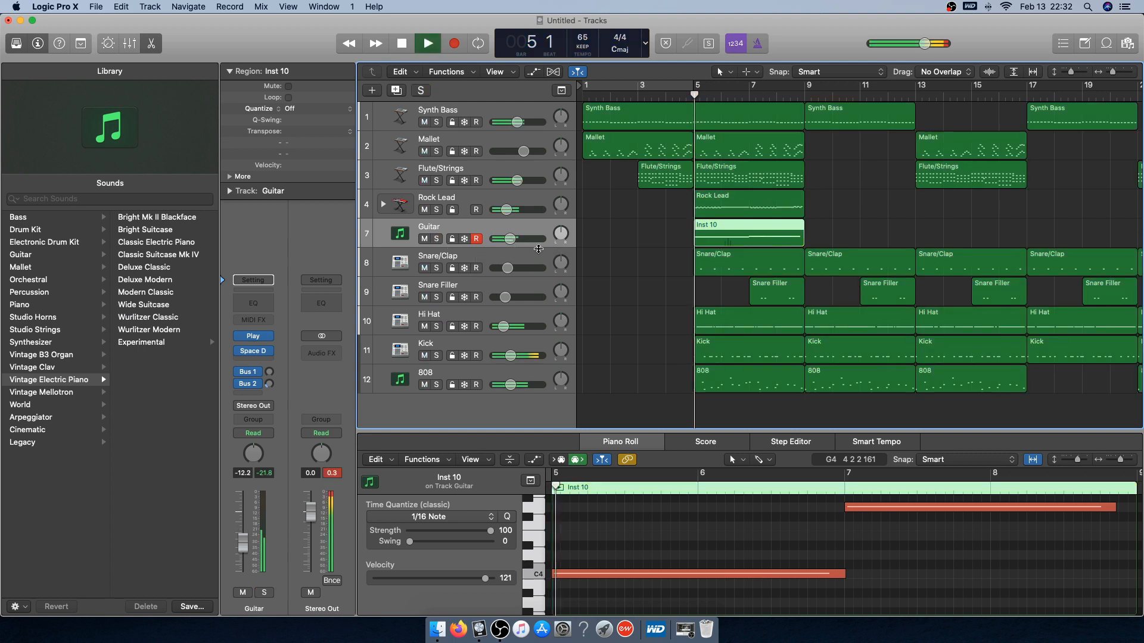
{"action": "left_click_drag", "start_coordinate": [509, 239], "coordinate": [503, 210]}
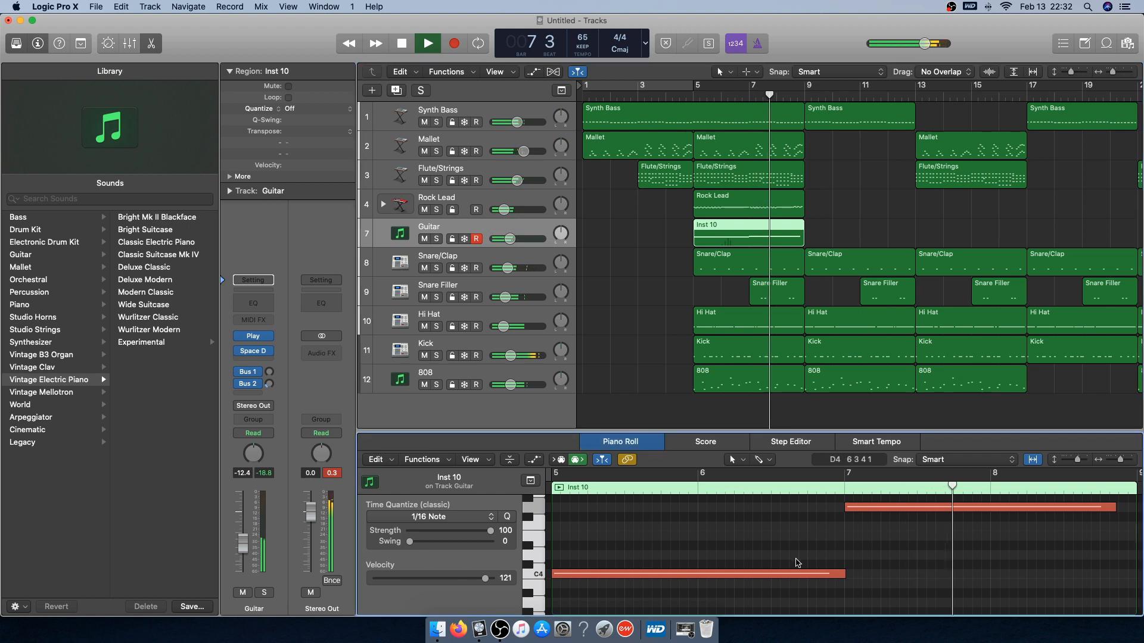
{"action": "key", "text": "space"}
Try setting the velocity of the Inst 10 region's bar 7 note to 120
{"action": "left_click_drag", "start_coordinate": [794, 538], "coordinate": [798, 590]}
{"action": "left_click_drag", "start_coordinate": [876, 550], "coordinate": [877, 510]}
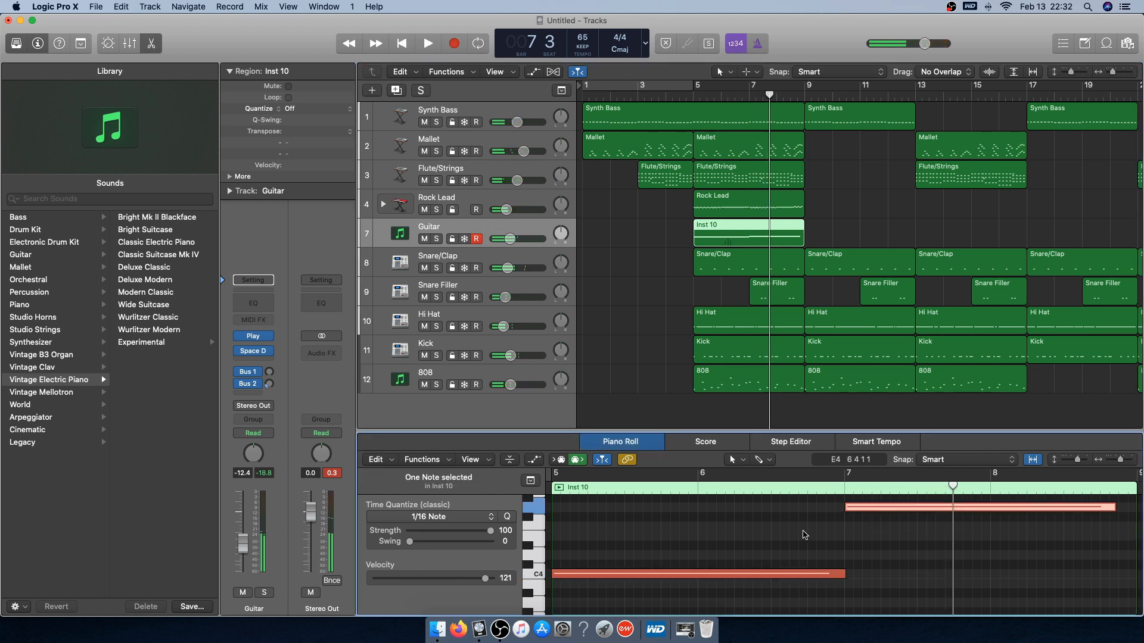
{"action": "left_click", "coordinate": [805, 535]}
{"action": "left_click", "coordinate": [860, 510]}
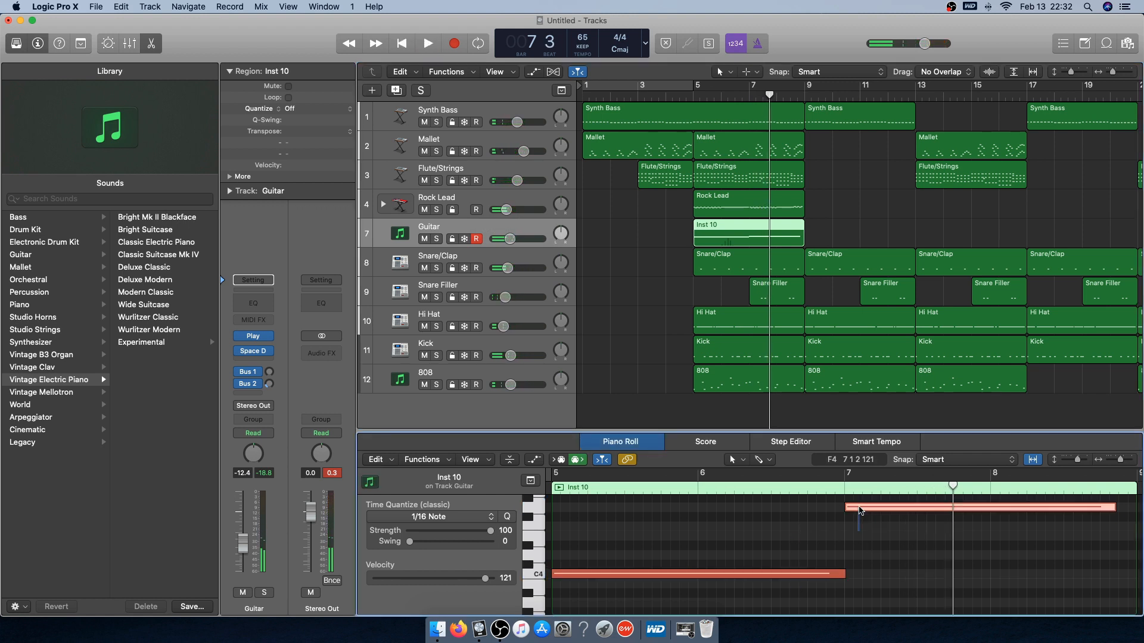
{"action": "left_click", "coordinate": [460, 581]}
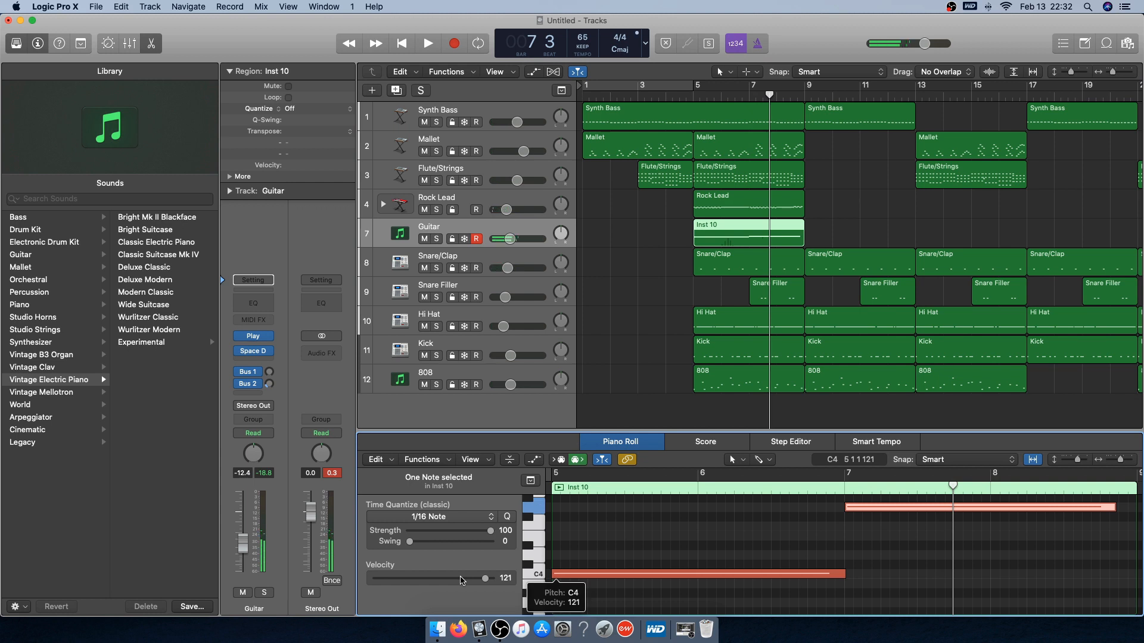
{"action": "left_click_drag", "start_coordinate": [483, 583], "coordinate": [520, 584]}
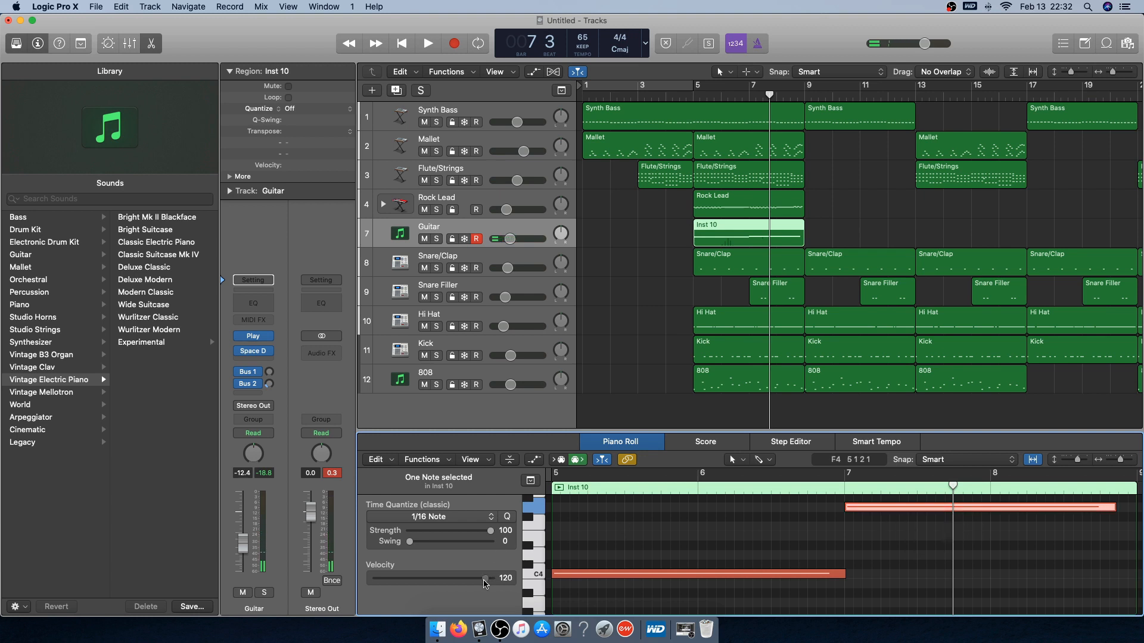
{"action": "left_click", "coordinate": [698, 539]}
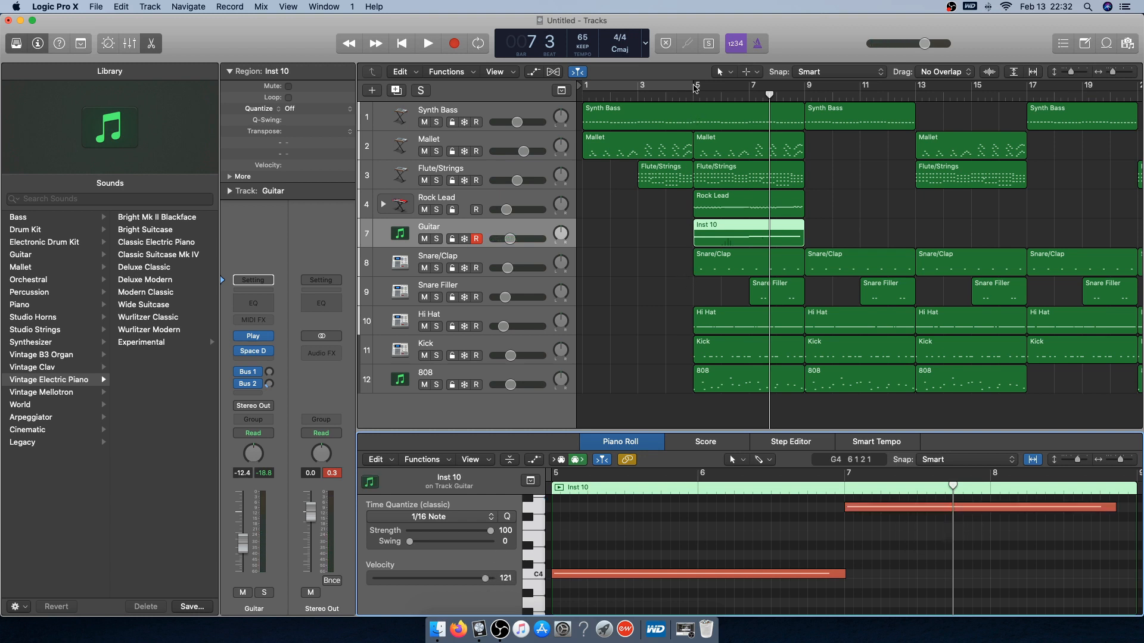
Set the Guitar track's Space Designer wet level to -15 dB and play the arrangement from bar 5
{"action": "left_click", "coordinate": [695, 89]}
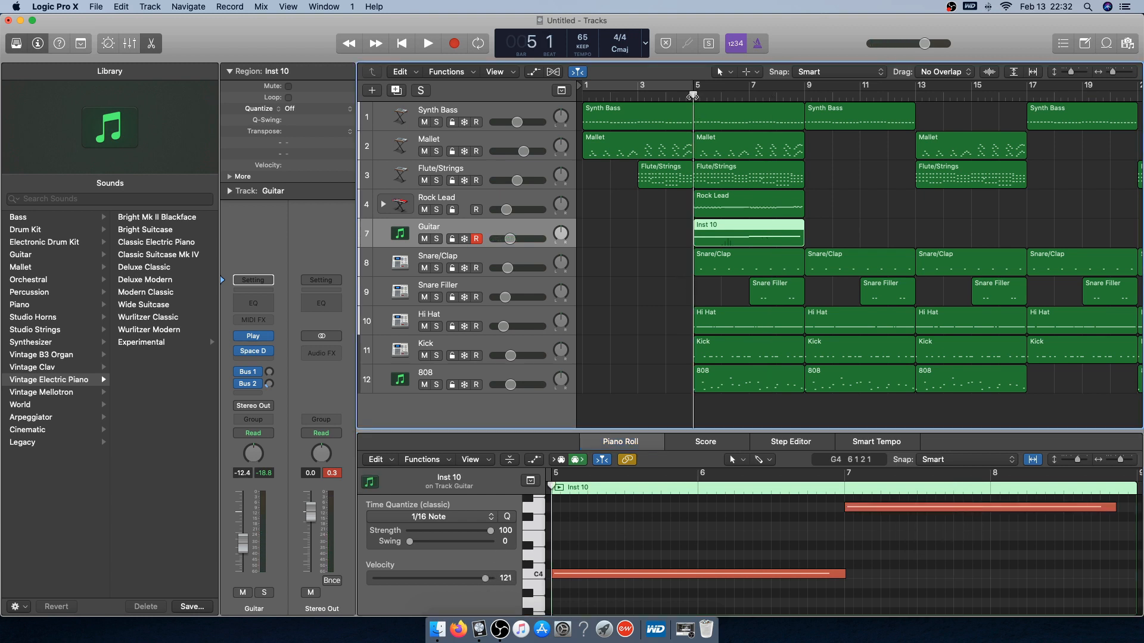
{"action": "left_click", "coordinate": [251, 353]}
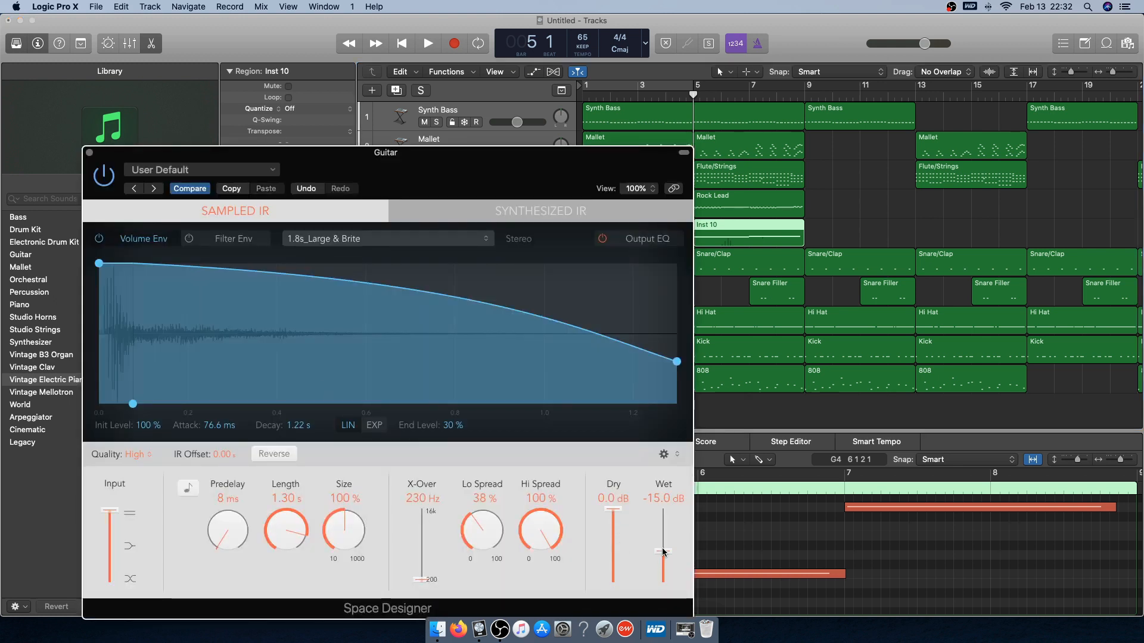
{"action": "key", "text": "space"}
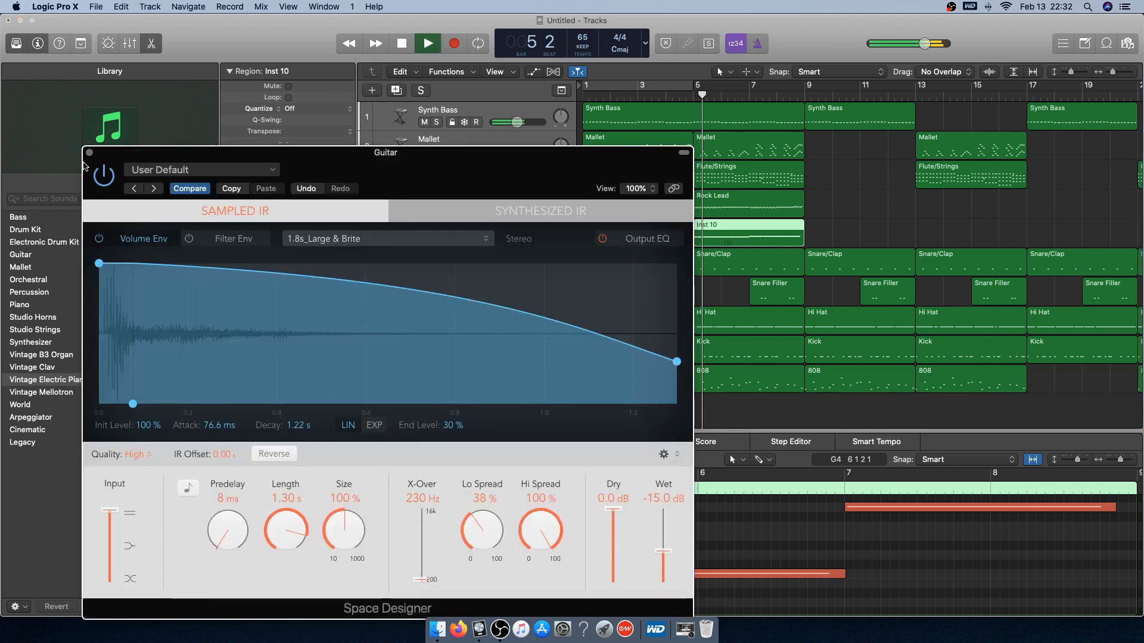
Close the Guitar track's Space Designer and set the track's volume to -14.4 dB while the arrangement plays
{"action": "left_click", "coordinate": [89, 153]}
{"action": "mouse_move", "coordinate": [506, 239]}
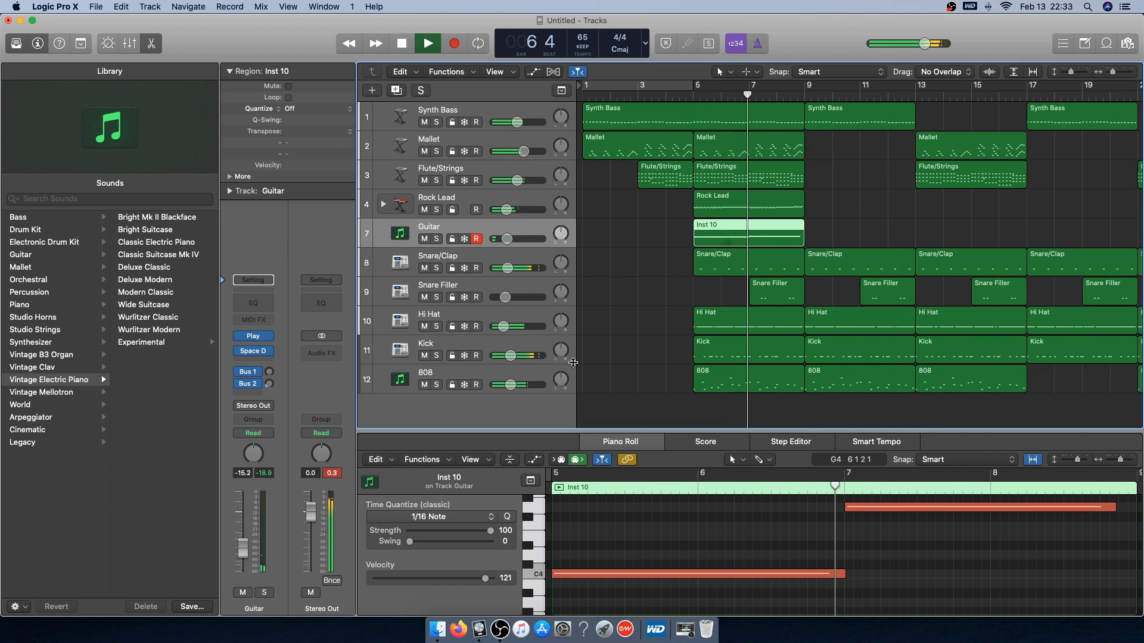
{"action": "left_click_drag", "start_coordinate": [507, 239], "coordinate": [509, 239]}
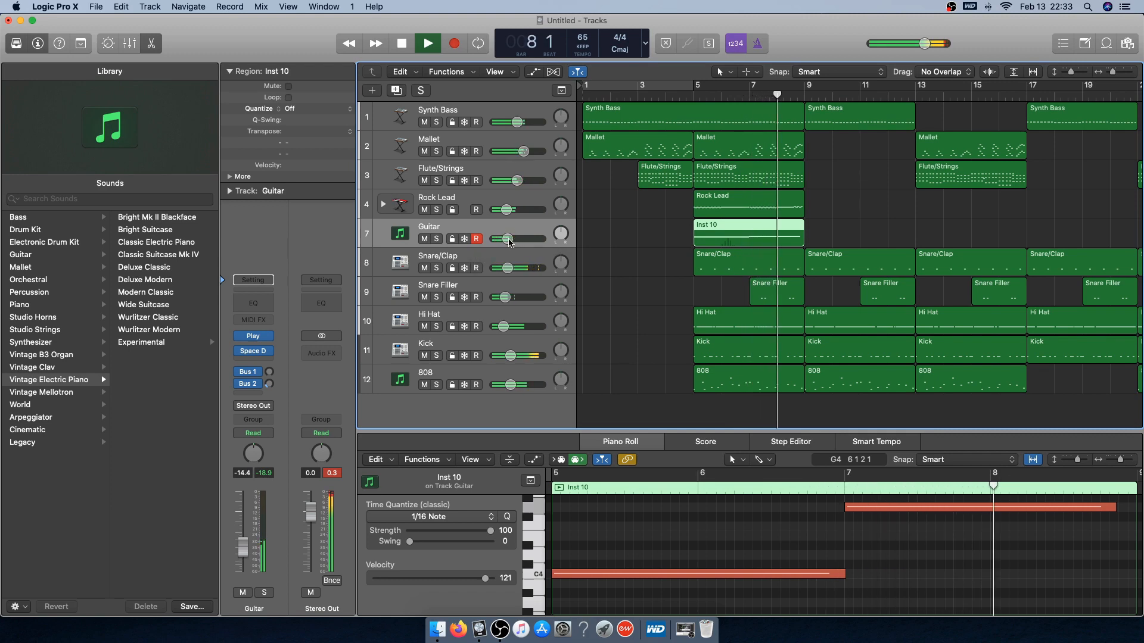
{"action": "left_click", "coordinate": [644, 287]}
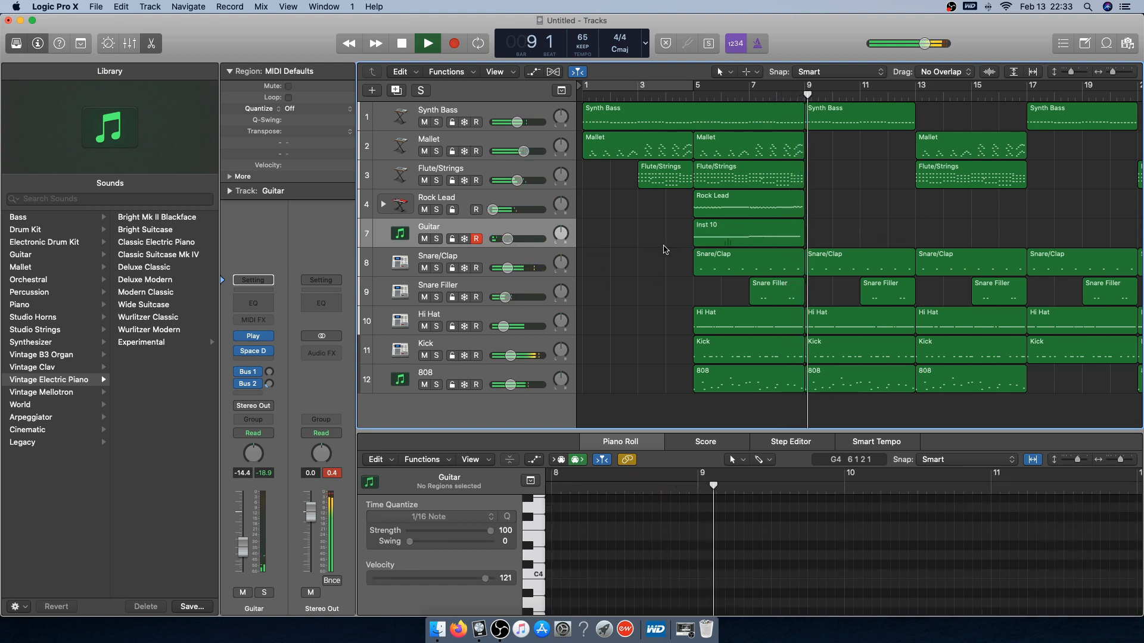
Name the Inst 10 region after its Guitar track
{"action": "right_click", "coordinate": [715, 233]}
{"action": "mouse_move", "coordinate": [775, 398]}
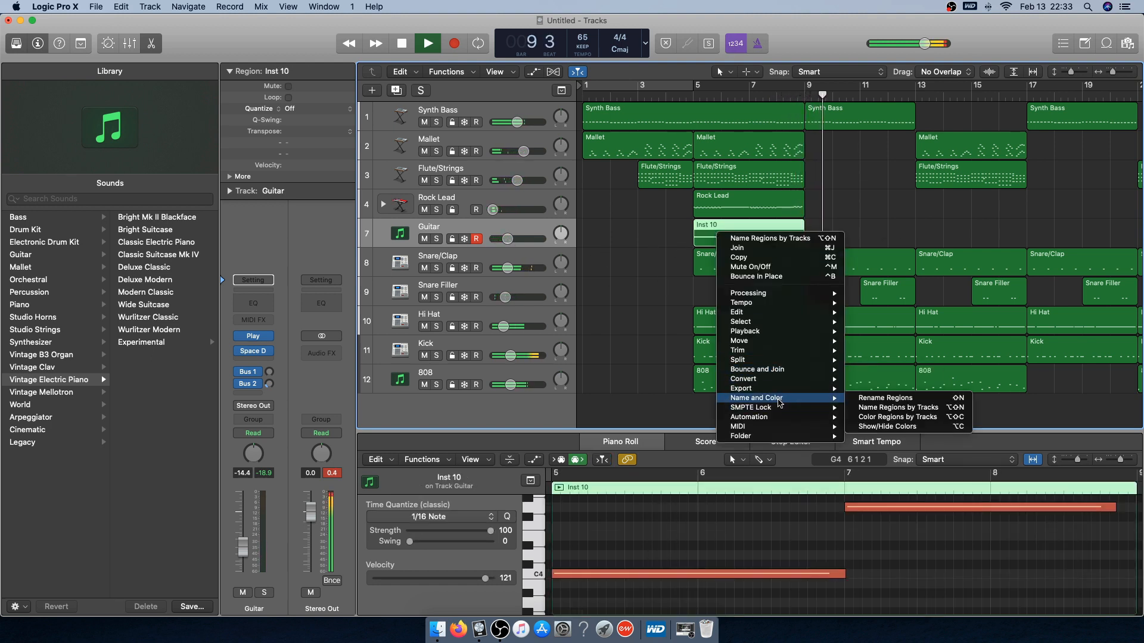
{"action": "left_click", "coordinate": [868, 411]}
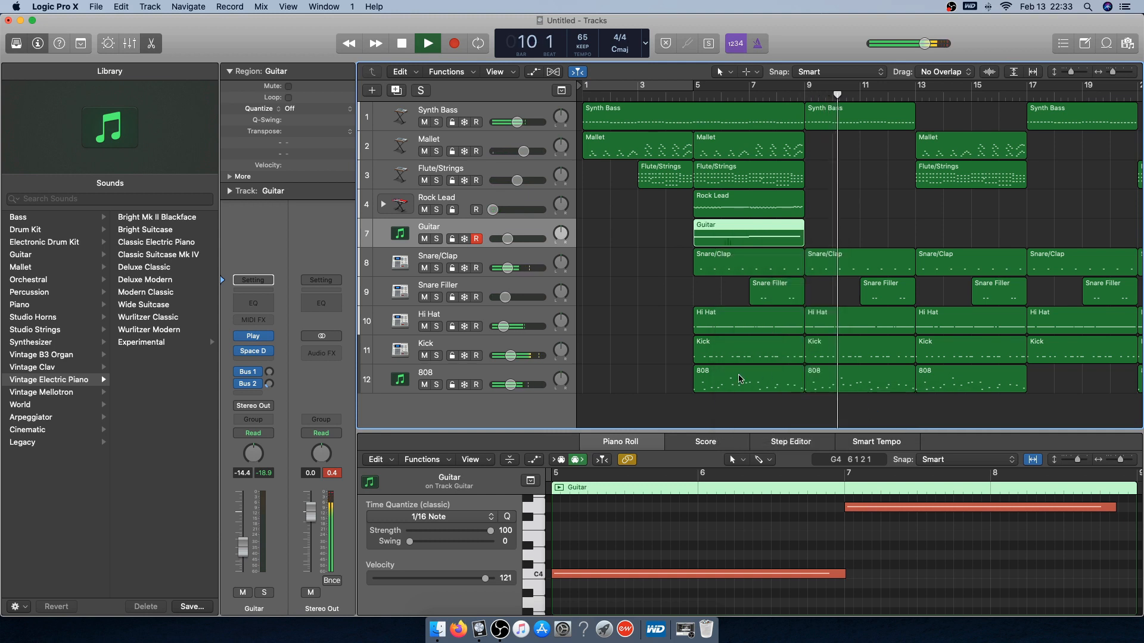
Set the 808 track's volume to -15.0 dB and hide the Piano Roll editor
{"action": "left_click", "coordinate": [509, 385]}
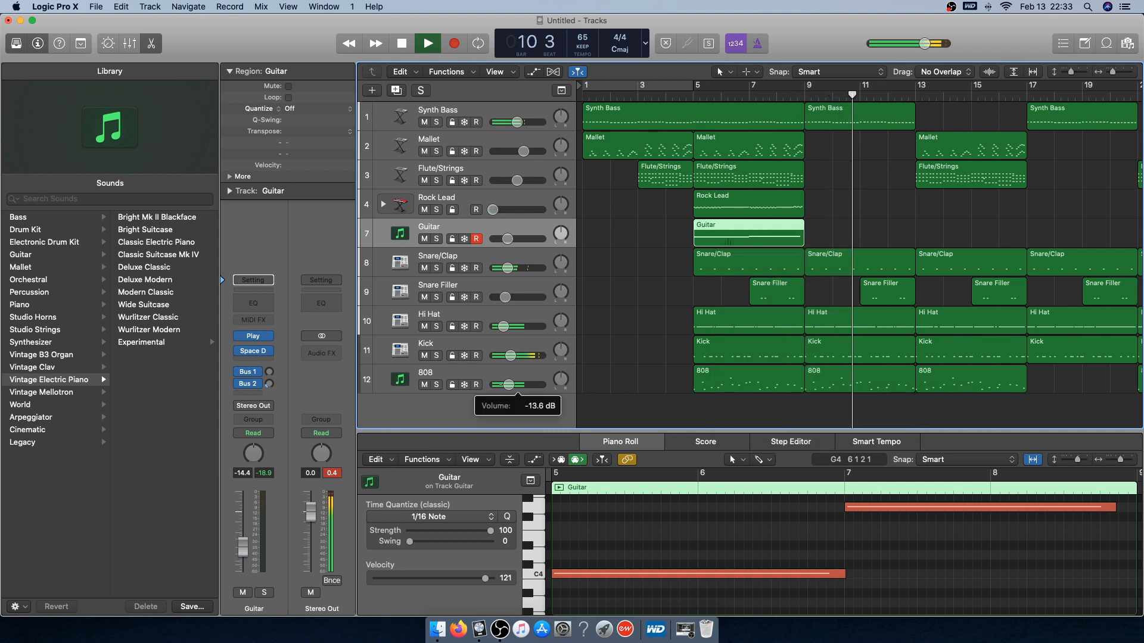
{"action": "left_click_drag", "start_coordinate": [508, 385], "coordinate": [507, 385]}
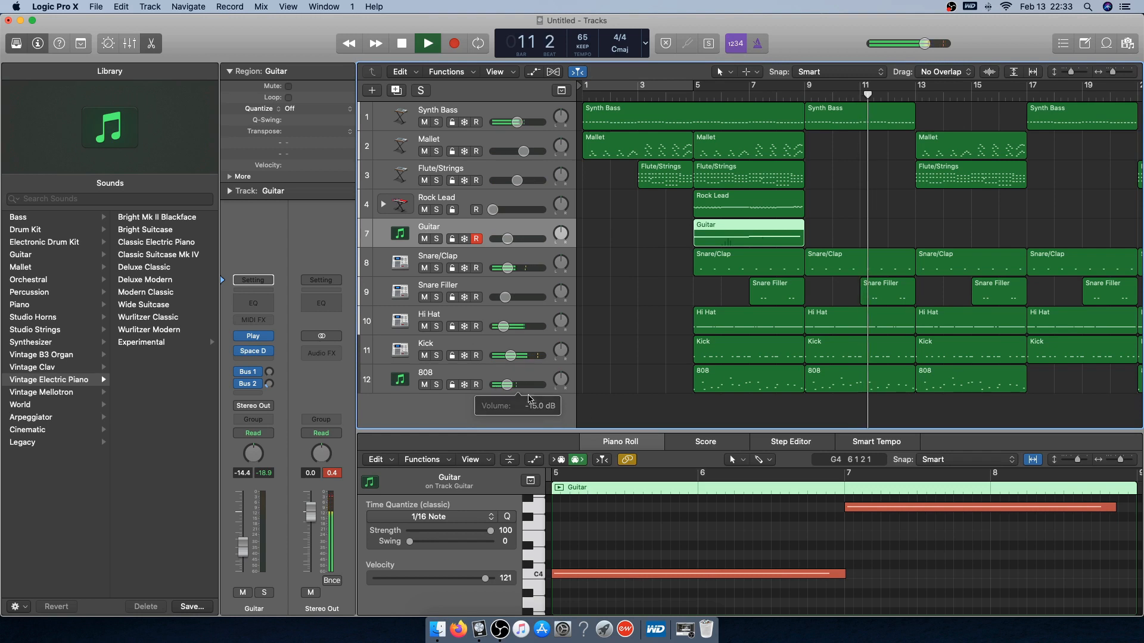
{"action": "left_click", "coordinate": [642, 446]}
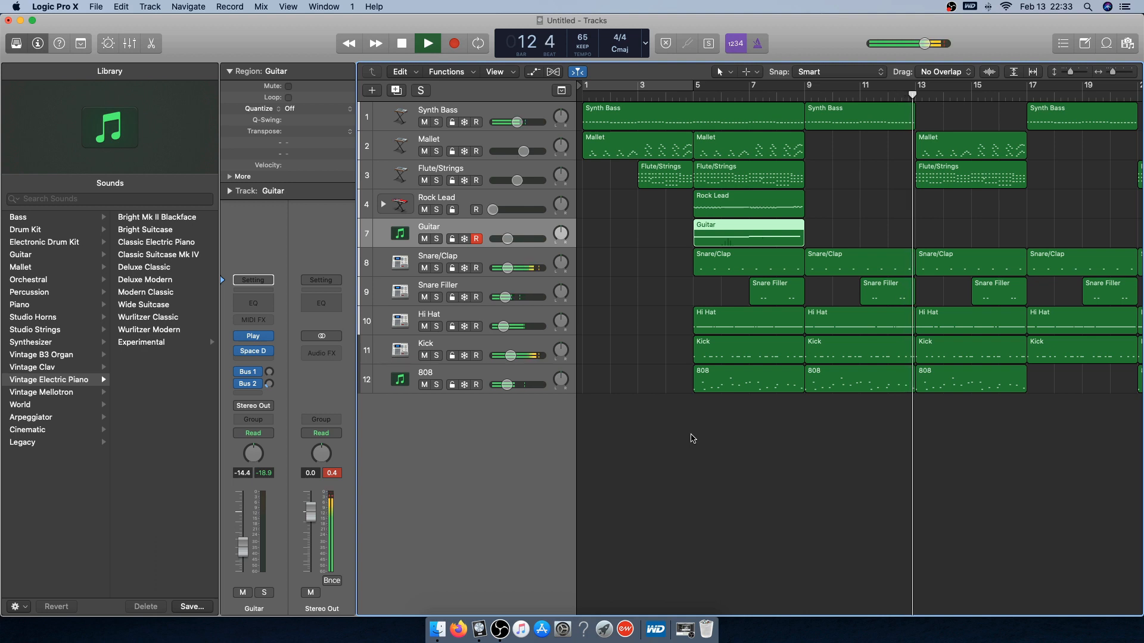
Stop playback and paste a copy of the Guitar region at bar 29 on the Guitar track
{"action": "scroll", "coordinate": [693, 438], "scroll_direction": "right", "scroll_amount": 5}
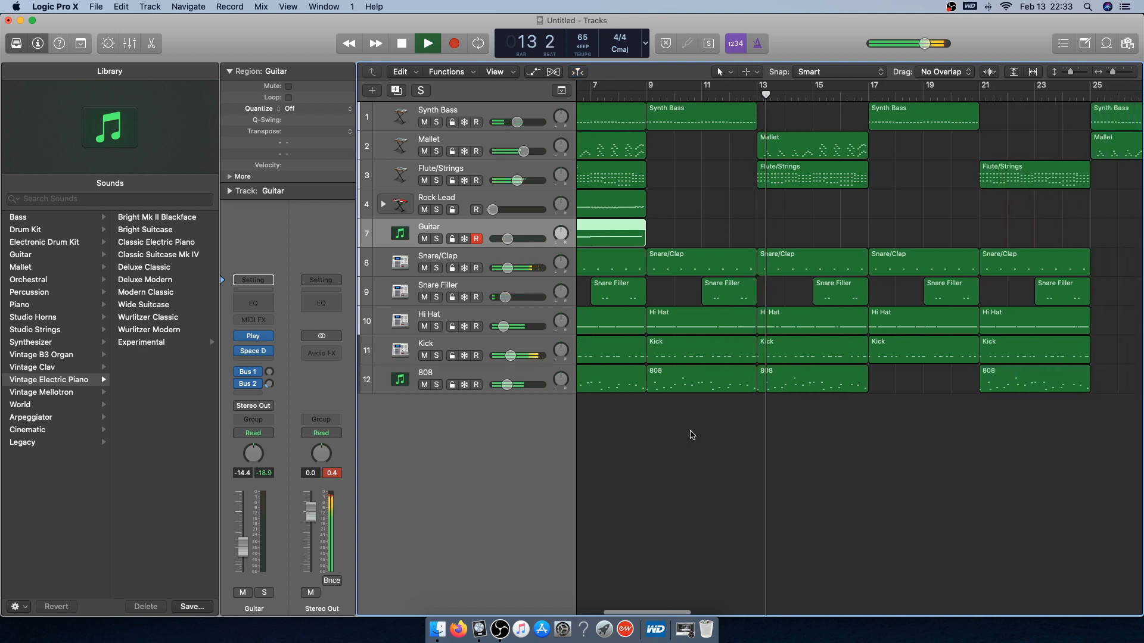
{"action": "scroll", "coordinate": [694, 434], "scroll_direction": "right", "scroll_amount": 5}
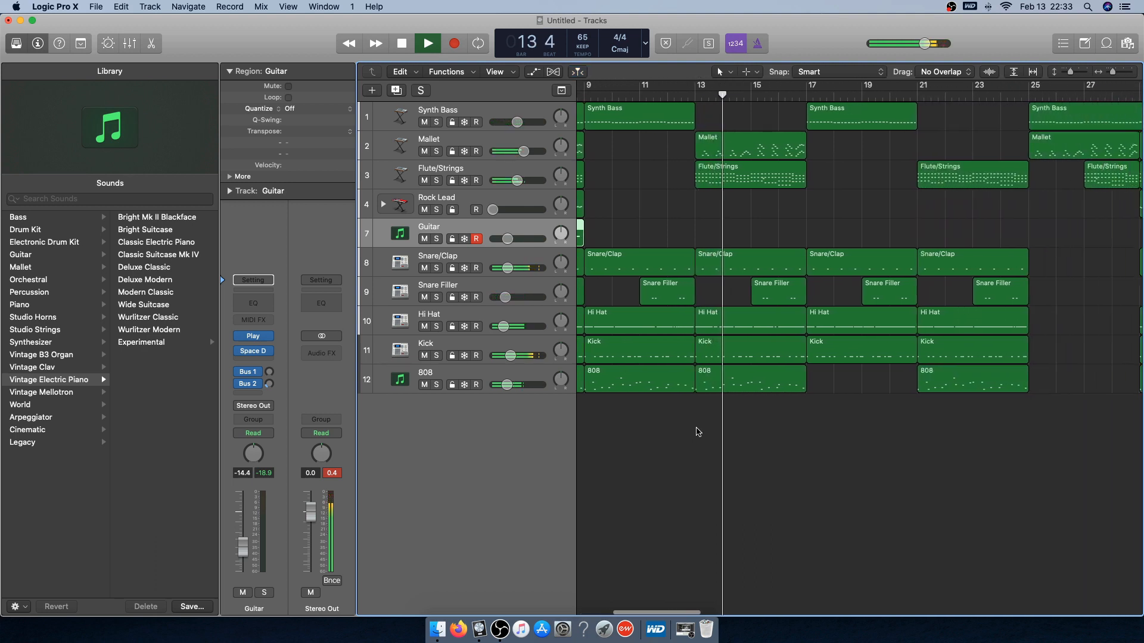
{"action": "scroll", "coordinate": [698, 432], "scroll_direction": "right", "scroll_amount": 2}
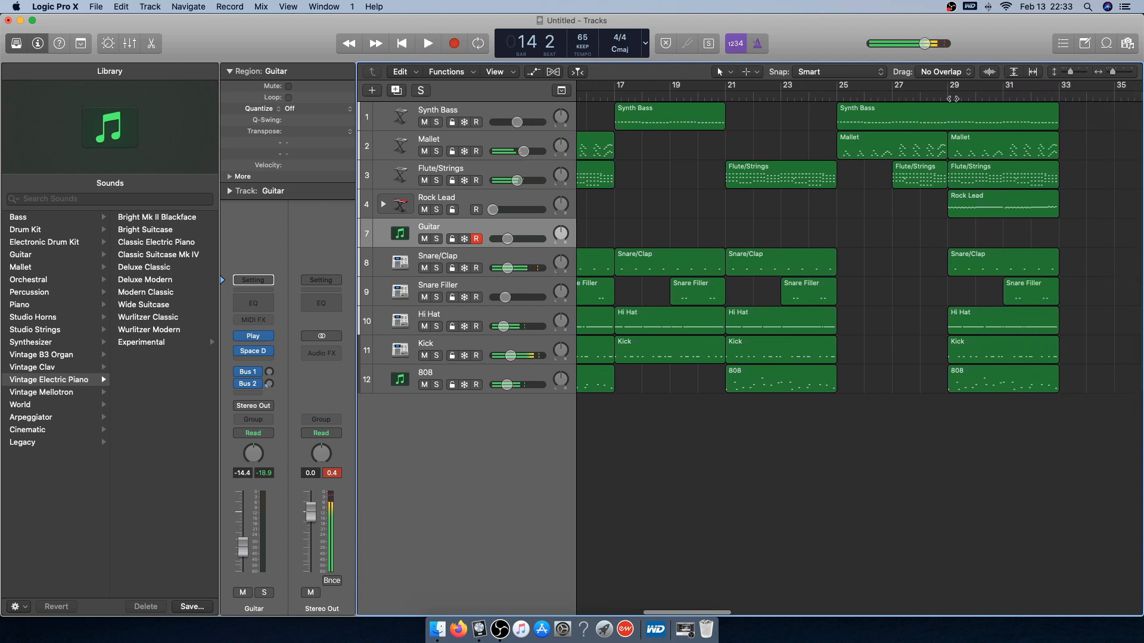
{"action": "key", "text": "super+v"}
{"action": "left_click", "coordinate": [887, 260]}
{"action": "scroll", "coordinate": [886, 259], "scroll_direction": "left", "scroll_amount": 10}
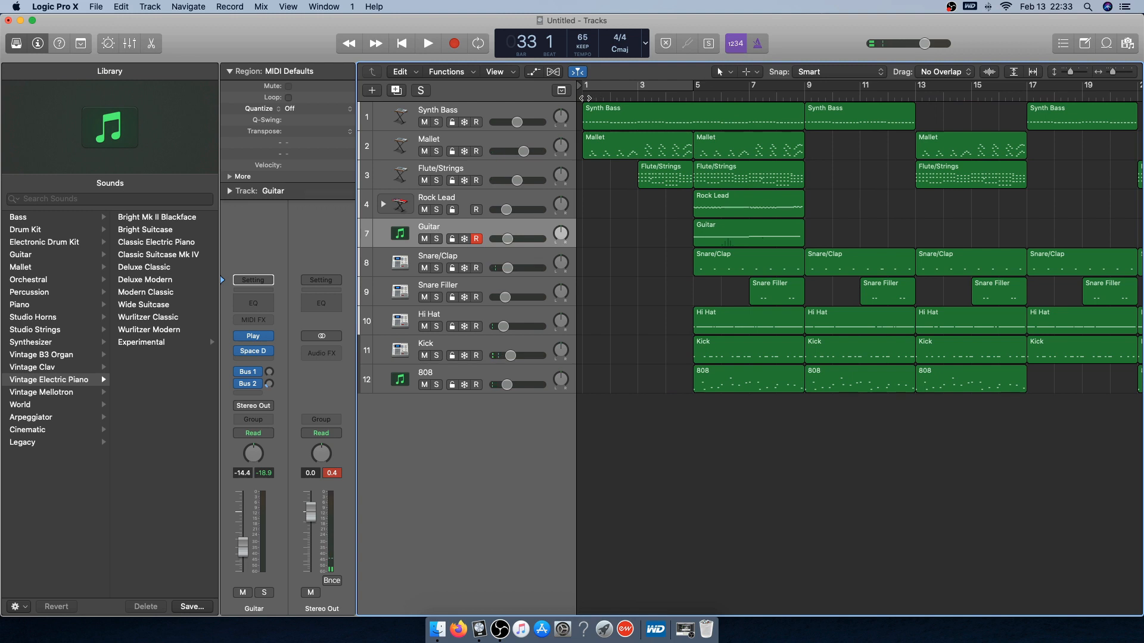
Play the arrangement from bar 3 and slightly lower the Rock Lead track's volume
{"action": "left_click", "coordinate": [638, 99]}
{"action": "key", "text": "space"}
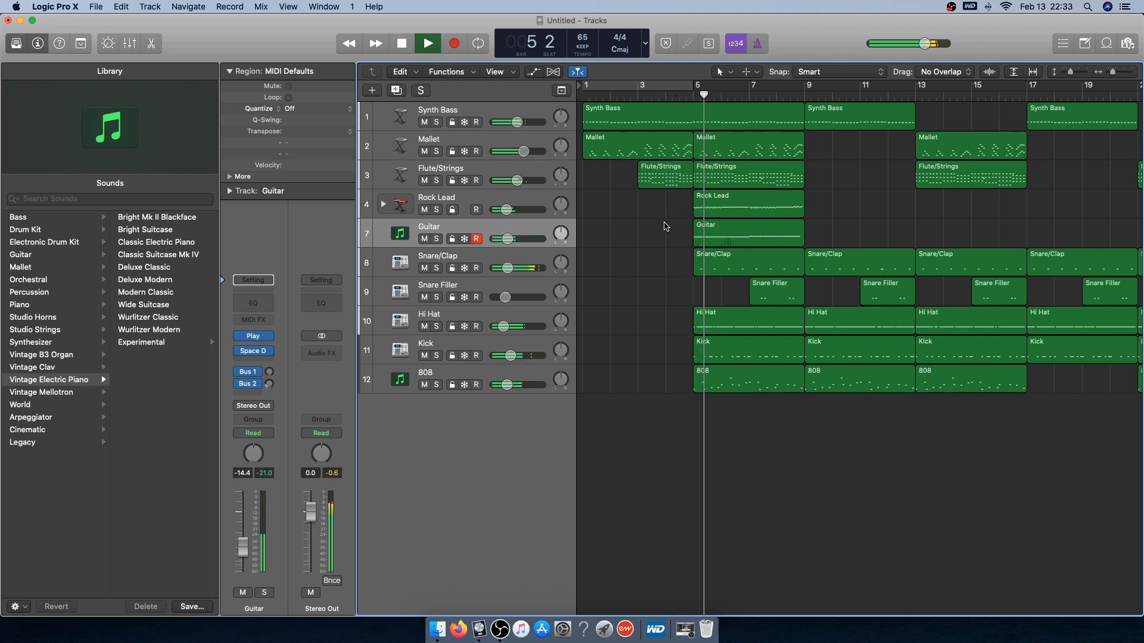
{"action": "left_click_drag", "start_coordinate": [508, 212], "coordinate": [505, 212]}
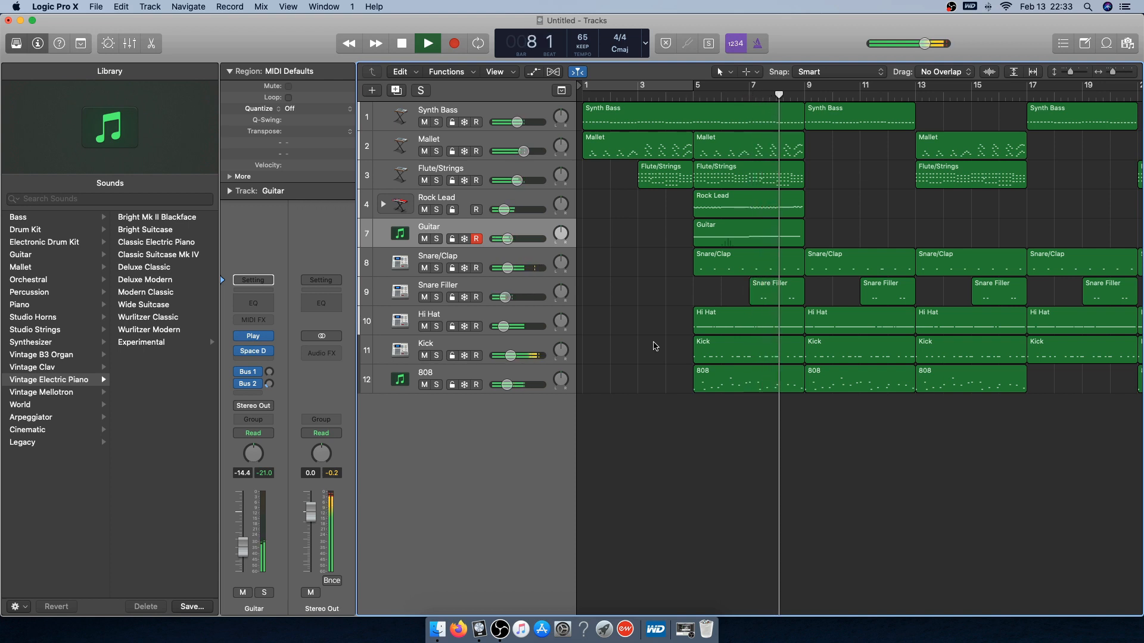
Pan the Synth Bass and Mallet tracks off centre, pan Flute/Strings left to about -13, and stop playback
{"action": "left_click_drag", "start_coordinate": [558, 119], "coordinate": [557, 124]}
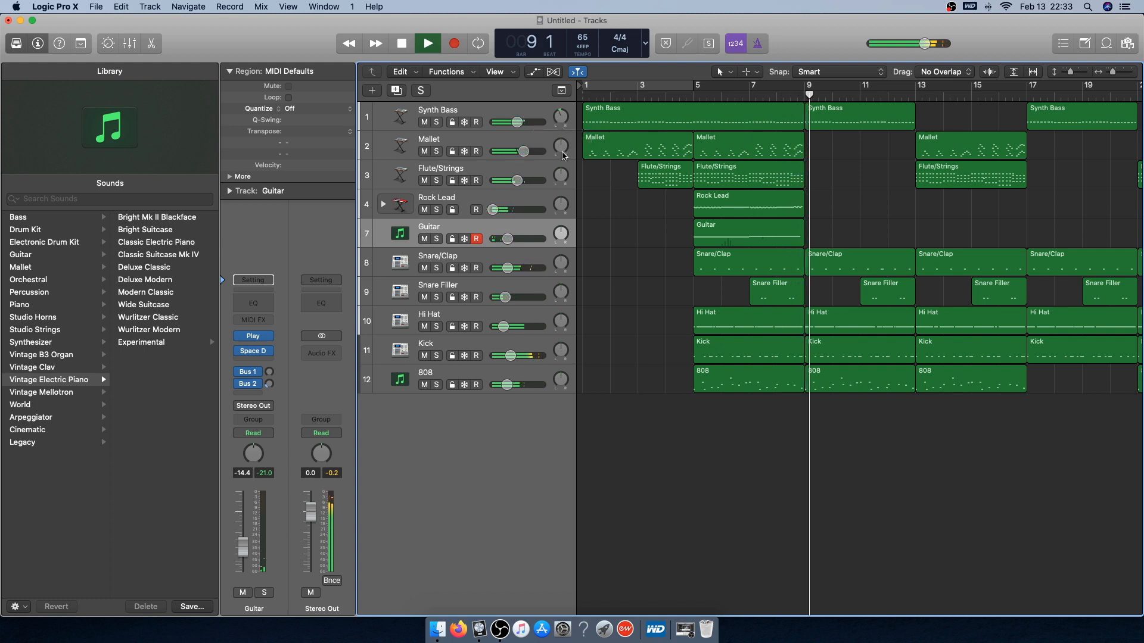
{"action": "left_click_drag", "start_coordinate": [558, 146], "coordinate": [559, 184]}
{"action": "key", "text": "space"}
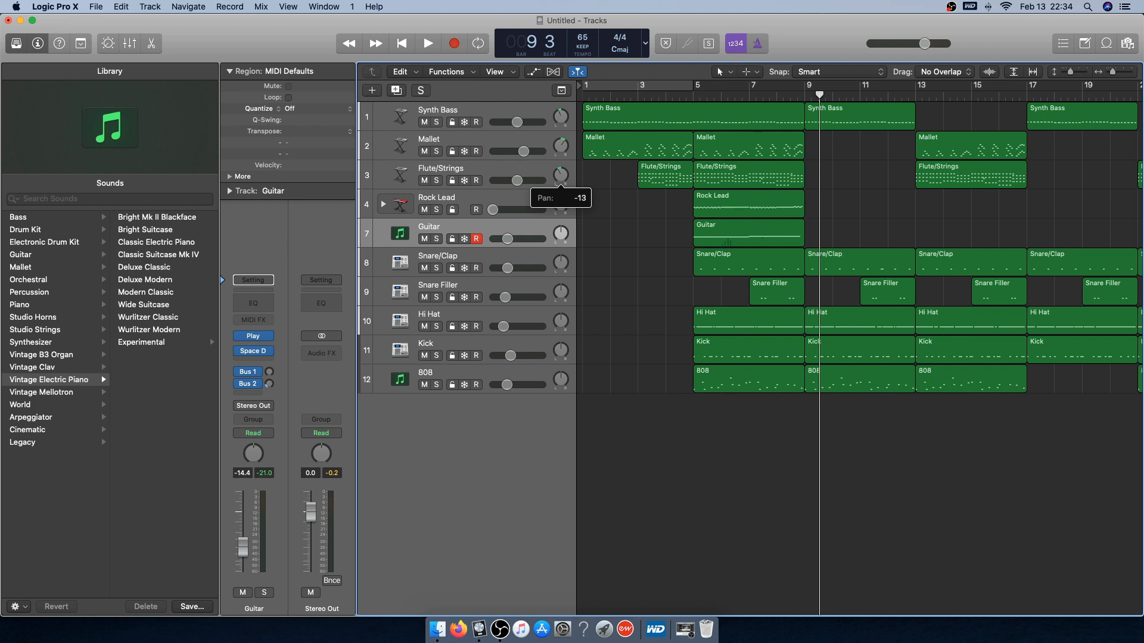
{"action": "left_click_drag", "start_coordinate": [560, 184], "coordinate": [559, 184]}
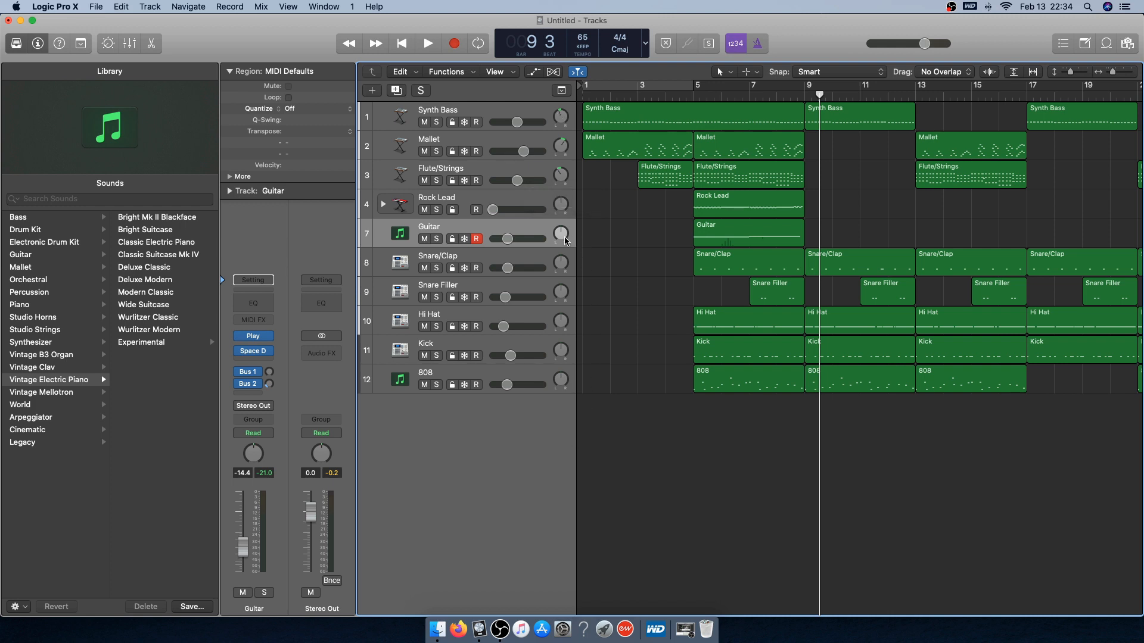
Pan the Guitar track to +15 and the Hi Hat track to -11
{"action": "left_click_drag", "start_coordinate": [566, 241], "coordinate": [565, 237]}
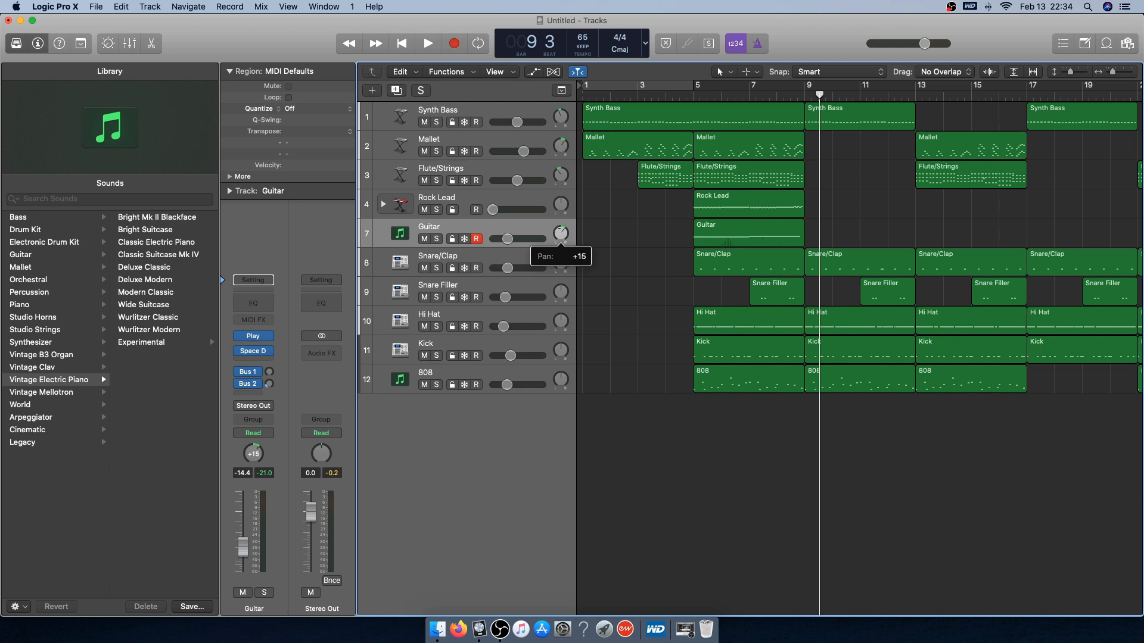
{"action": "left_click_drag", "start_coordinate": [560, 234], "coordinate": [561, 233]}
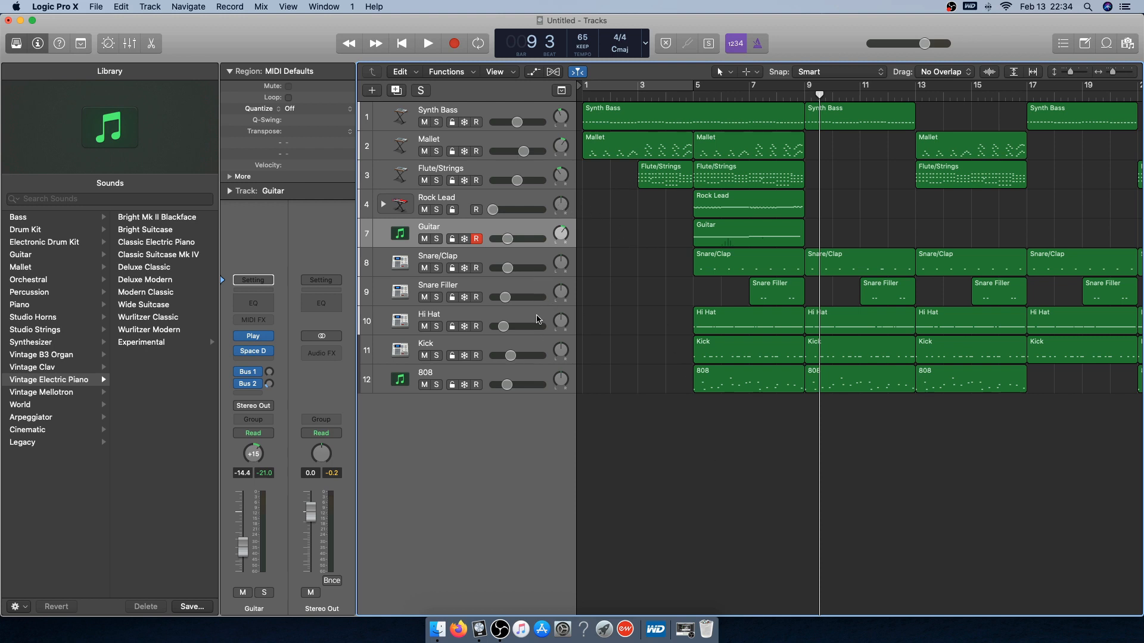
{"action": "left_click_drag", "start_coordinate": [553, 324], "coordinate": [558, 352]}
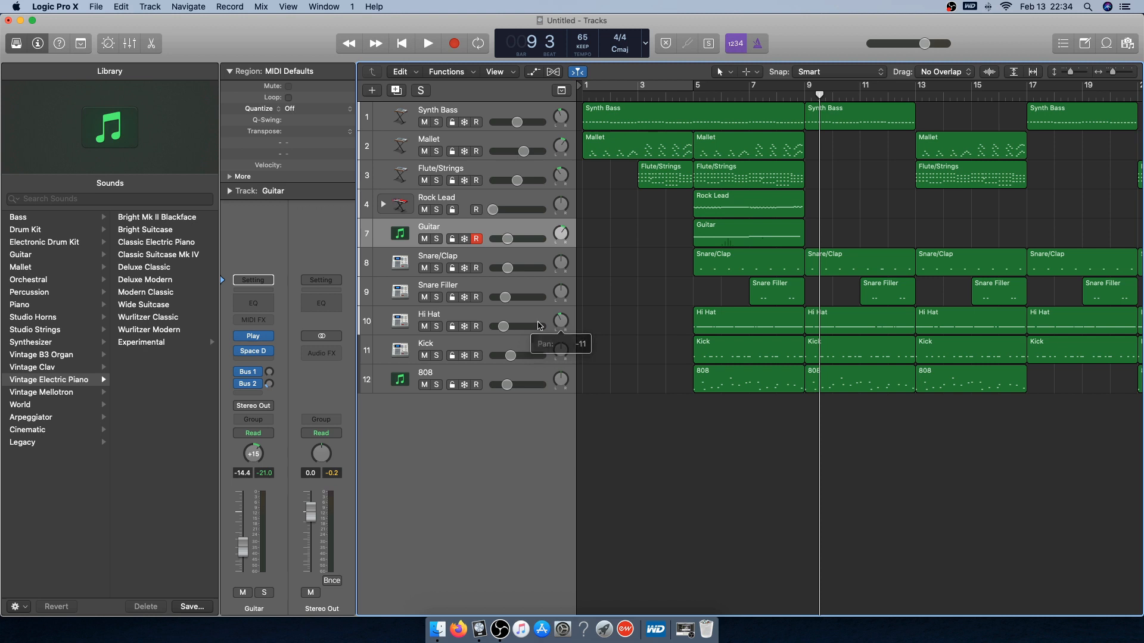
Pan the Snare/Clap track to +10 and clear the region selection
{"action": "left_click", "coordinate": [492, 293]}
{"action": "left_click", "coordinate": [497, 255]}
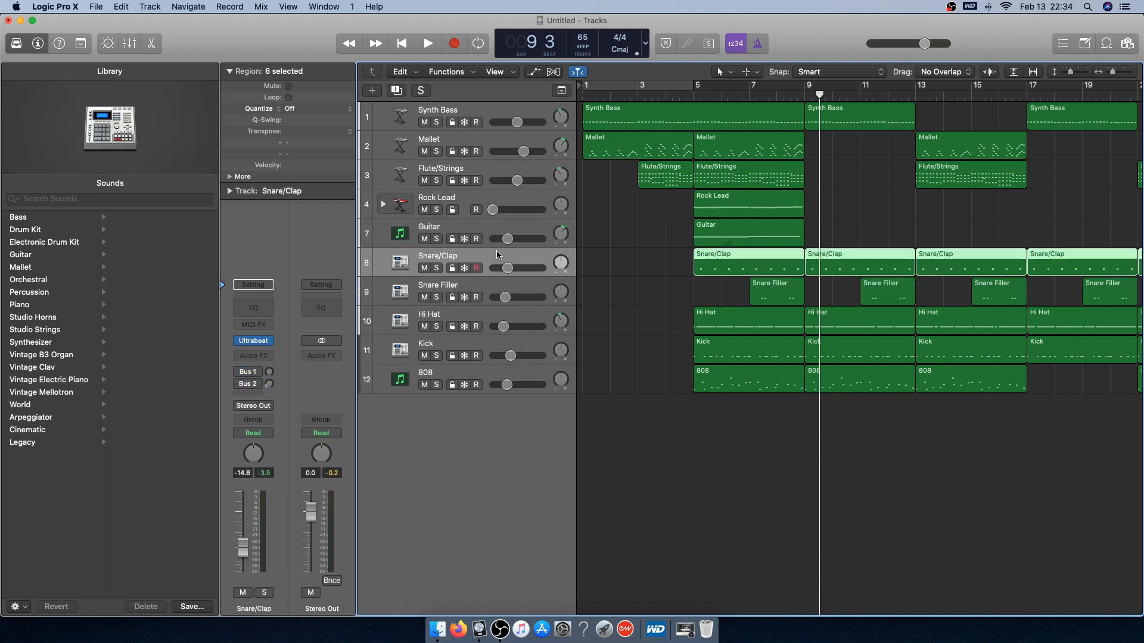
{"action": "left_click_drag", "start_coordinate": [562, 271], "coordinate": [560, 264]}
{"action": "left_click", "coordinate": [616, 281]}
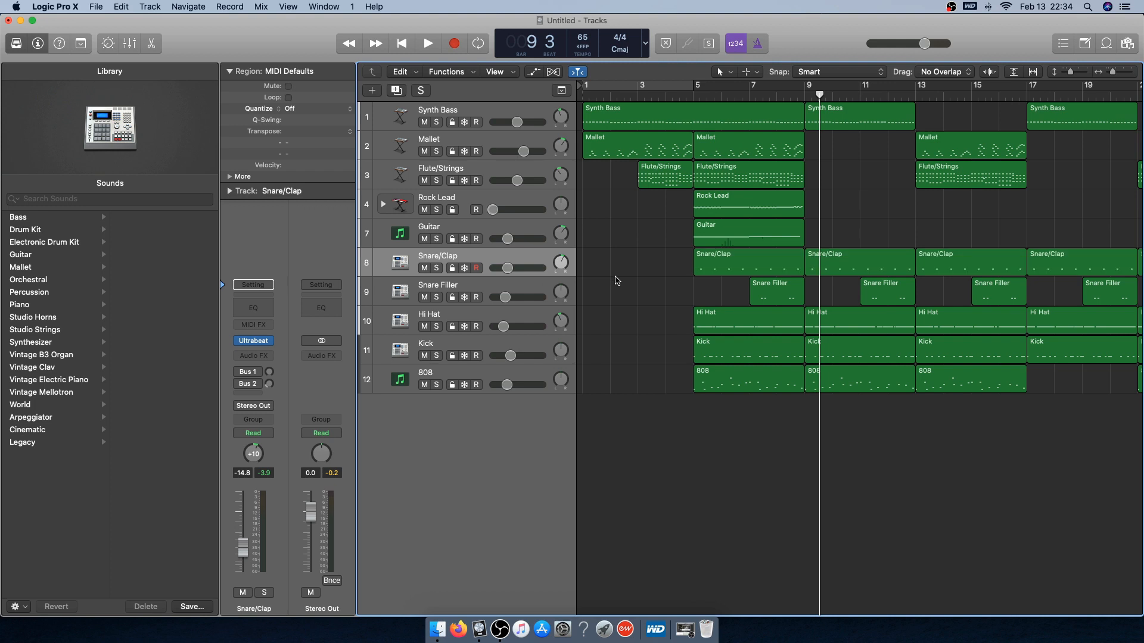
{"action": "left_click", "coordinate": [487, 346]}
{"action": "left_click", "coordinate": [492, 374]}
{"action": "key", "text": "Up"}
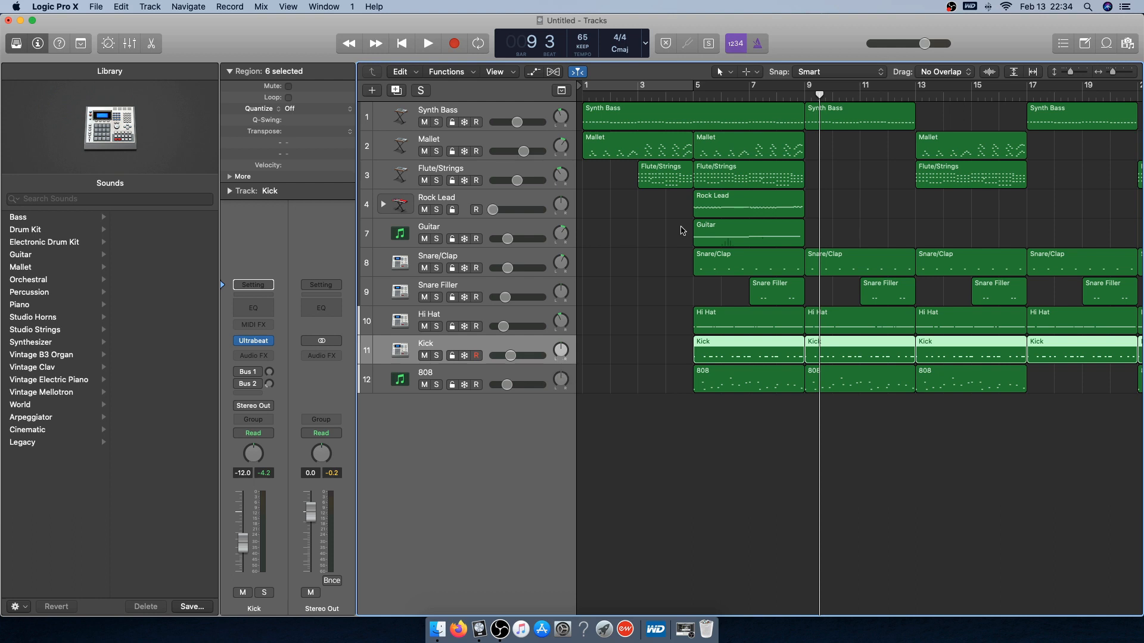
{"action": "left_click", "coordinate": [649, 259]}
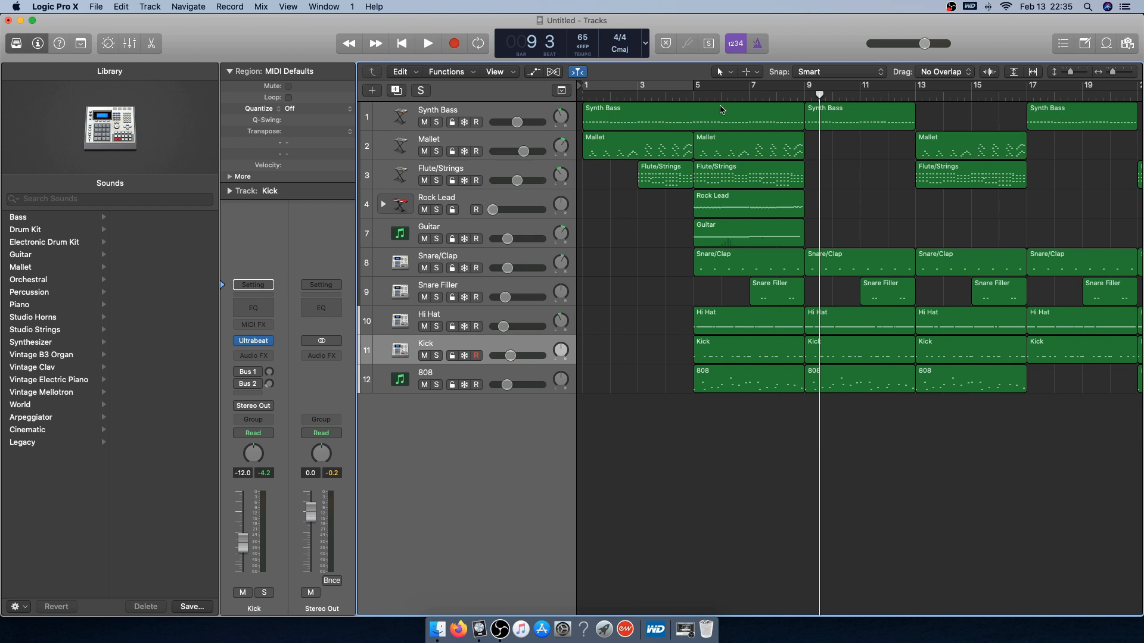
Place the playhead at bar 5 and pan the Snare Filler track slightly left
{"action": "left_click", "coordinate": [697, 96]}
{"action": "left_click_drag", "start_coordinate": [680, 95], "coordinate": [692, 95]}
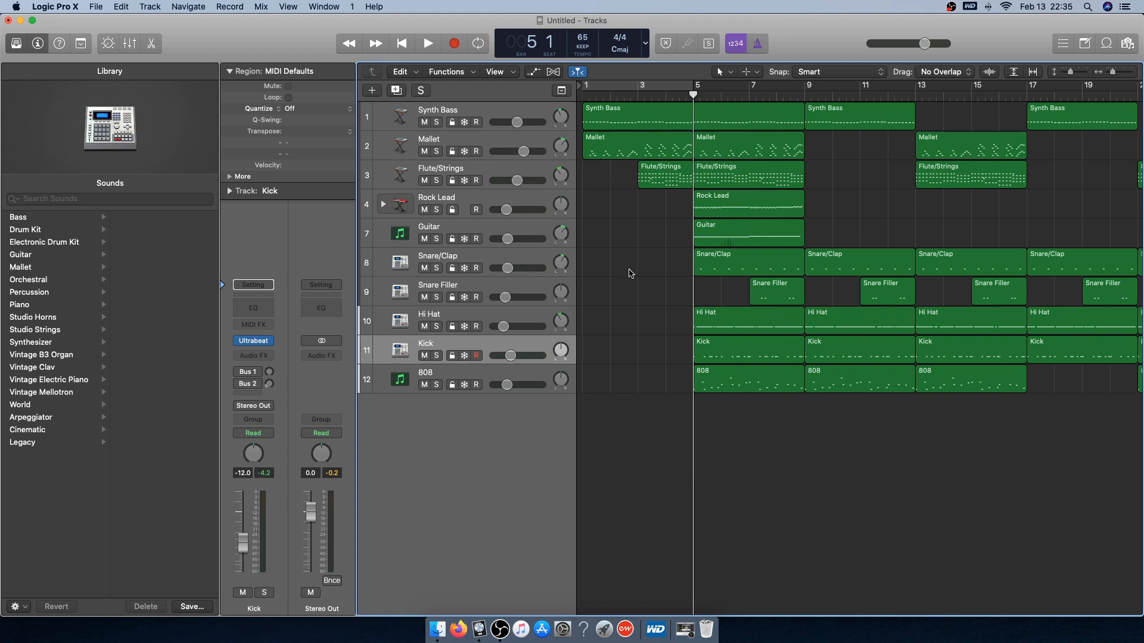
{"action": "left_click_drag", "start_coordinate": [562, 294], "coordinate": [560, 296]}
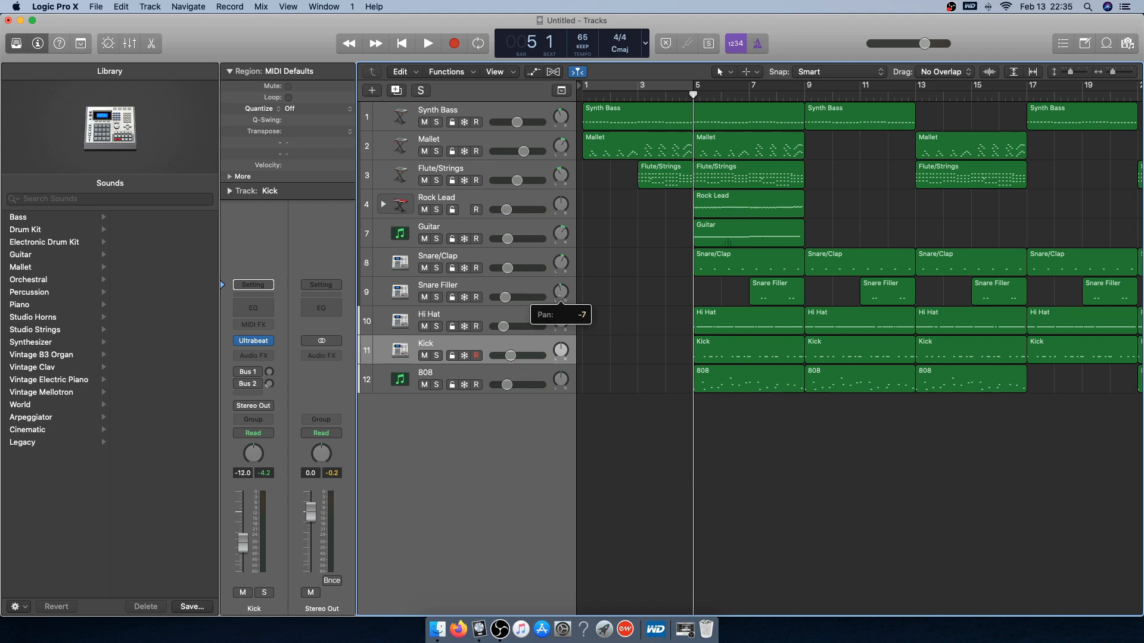
{"action": "left_click", "coordinate": [564, 261]}
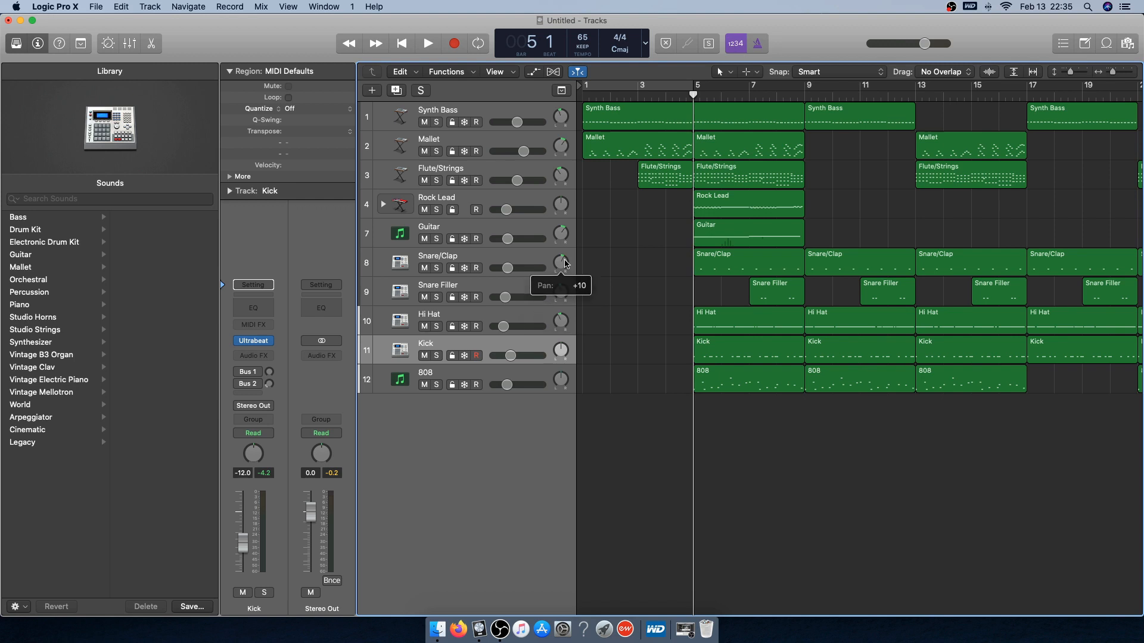
{"action": "left_click_drag", "start_coordinate": [559, 297], "coordinate": [559, 300]}
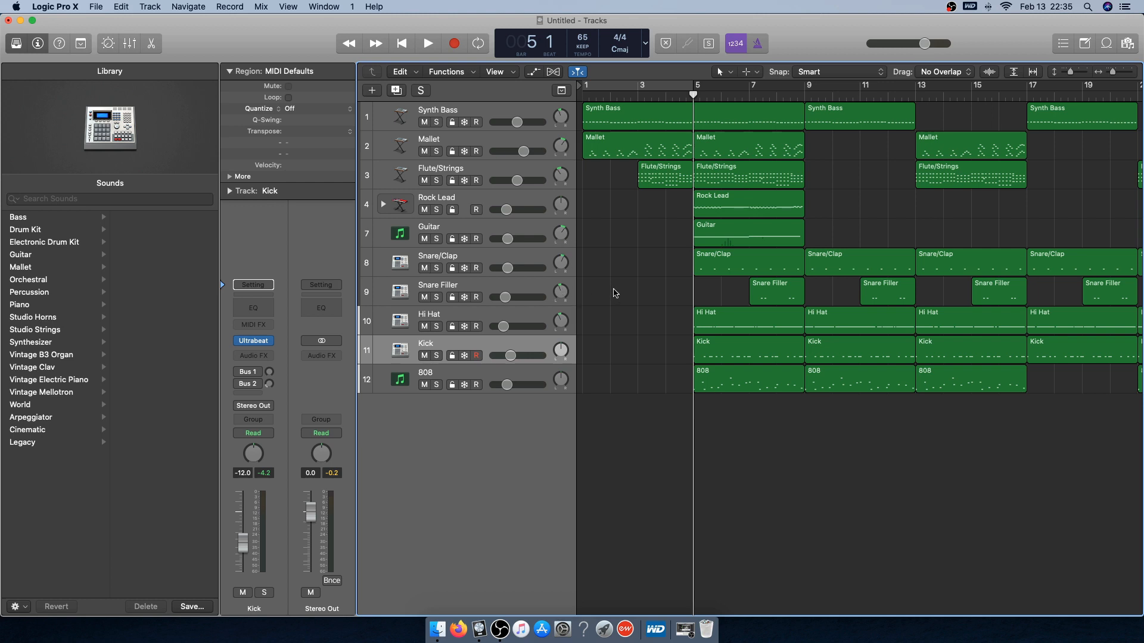
Move the Snare/Clap track below Snare Filler, and pan Snare Filler further left while playing from bar 5
{"action": "left_click_drag", "start_coordinate": [465, 262], "coordinate": [465, 297]}
{"action": "left_click", "coordinate": [689, 353]}
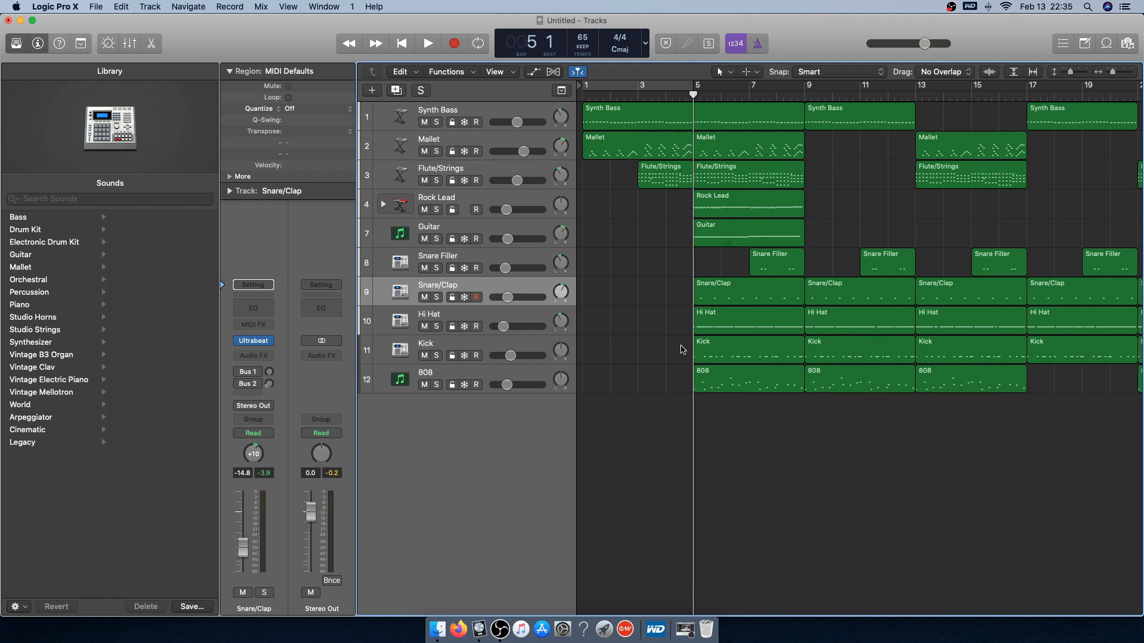
{"action": "key", "text": "space"}
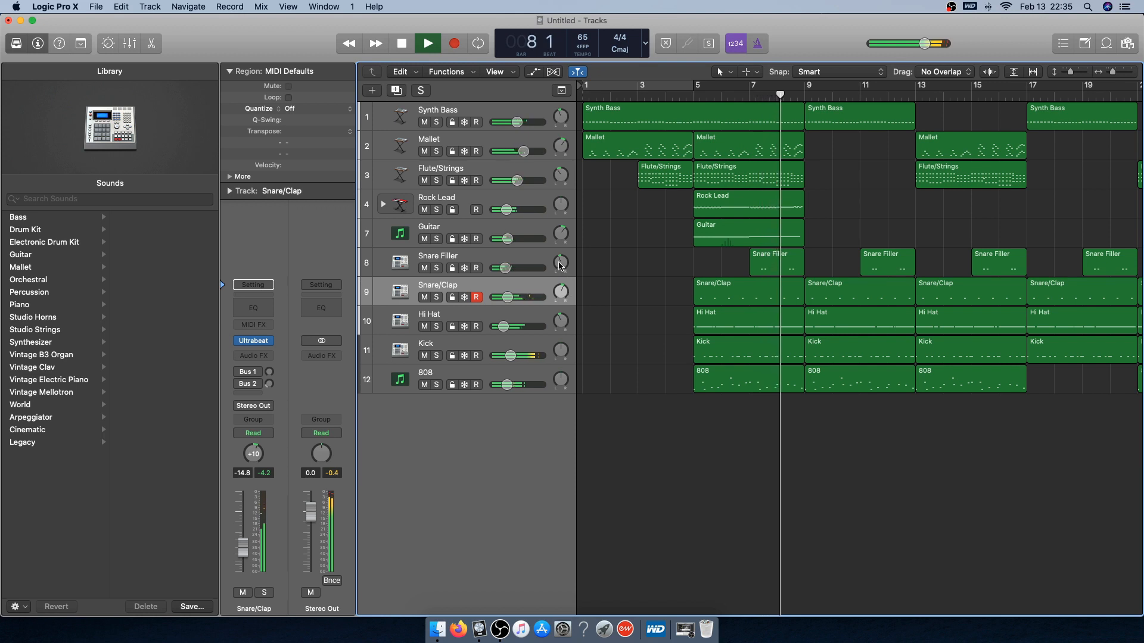
{"action": "left_click_drag", "start_coordinate": [561, 265], "coordinate": [561, 277]}
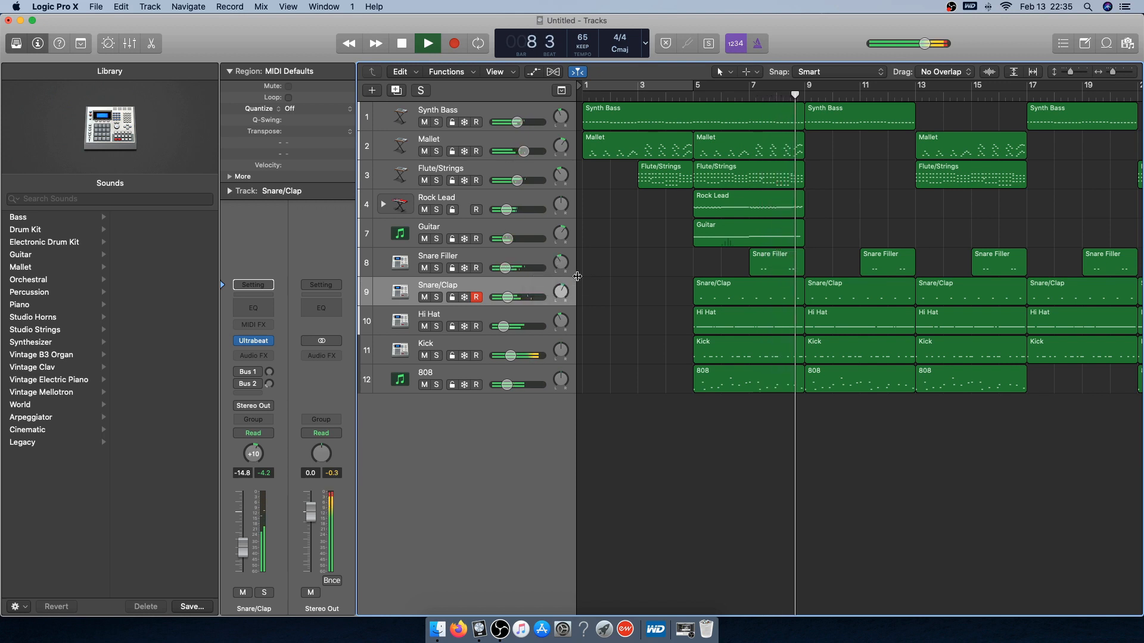
Fine-tune the 808 track's volume to about -15 dB while the arrangement plays on past bar 11
{"action": "scroll", "coordinate": [628, 349], "scroll_direction": "right", "scroll_amount": 2}
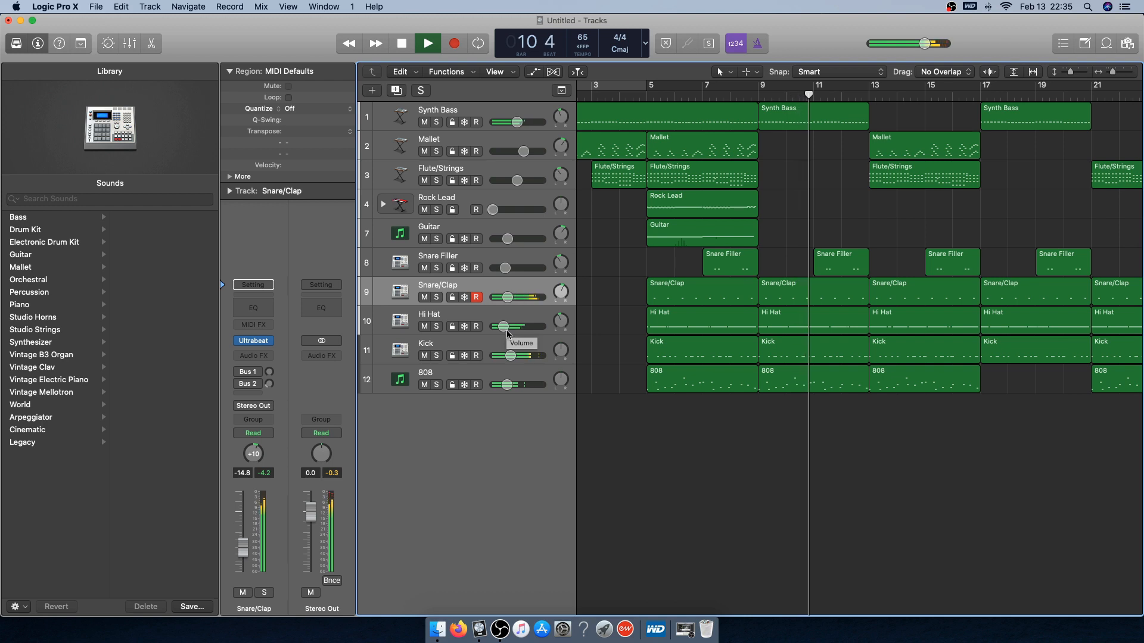
{"action": "left_click", "coordinate": [506, 386]}
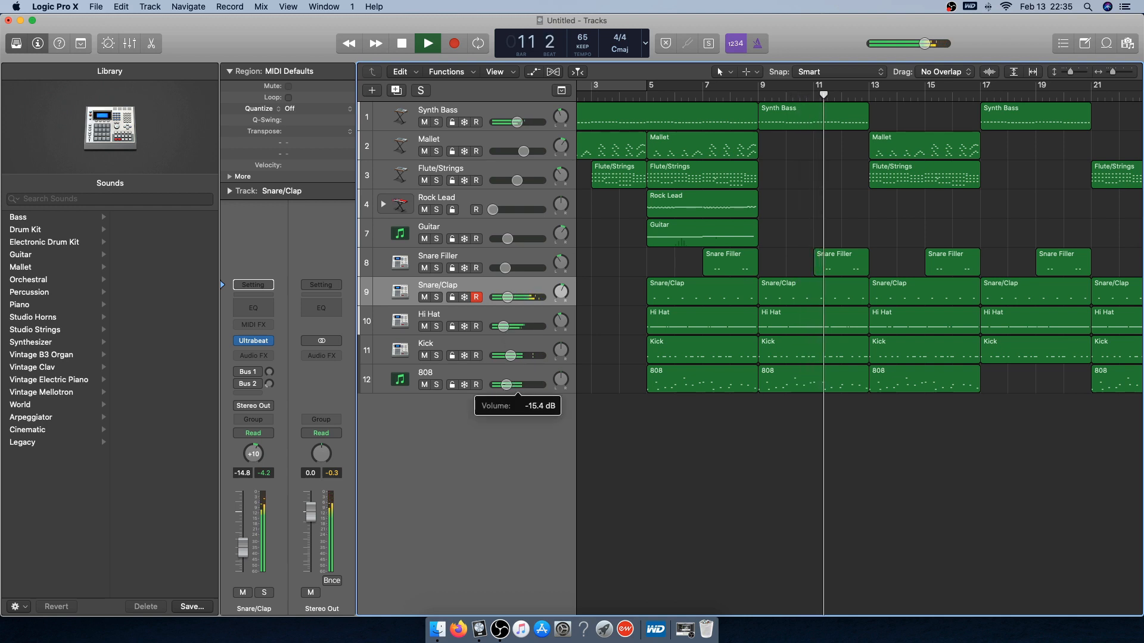
{"action": "scroll", "coordinate": [627, 380], "scroll_direction": "right", "scroll_amount": 5}
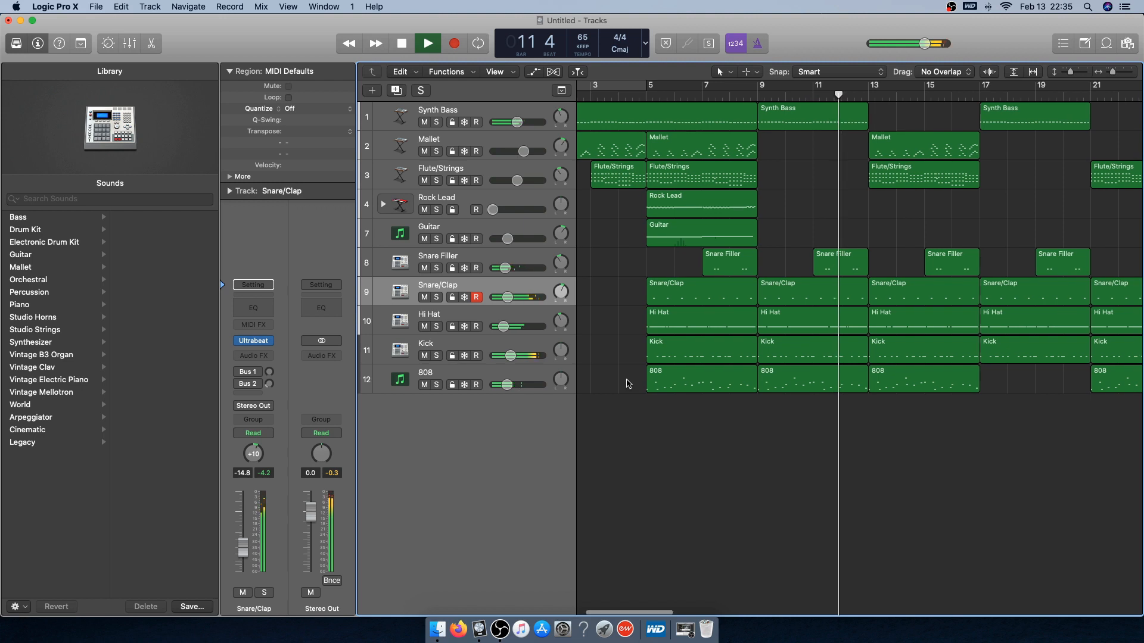
{"action": "scroll", "coordinate": [627, 380], "scroll_direction": "left", "scroll_amount": 2}
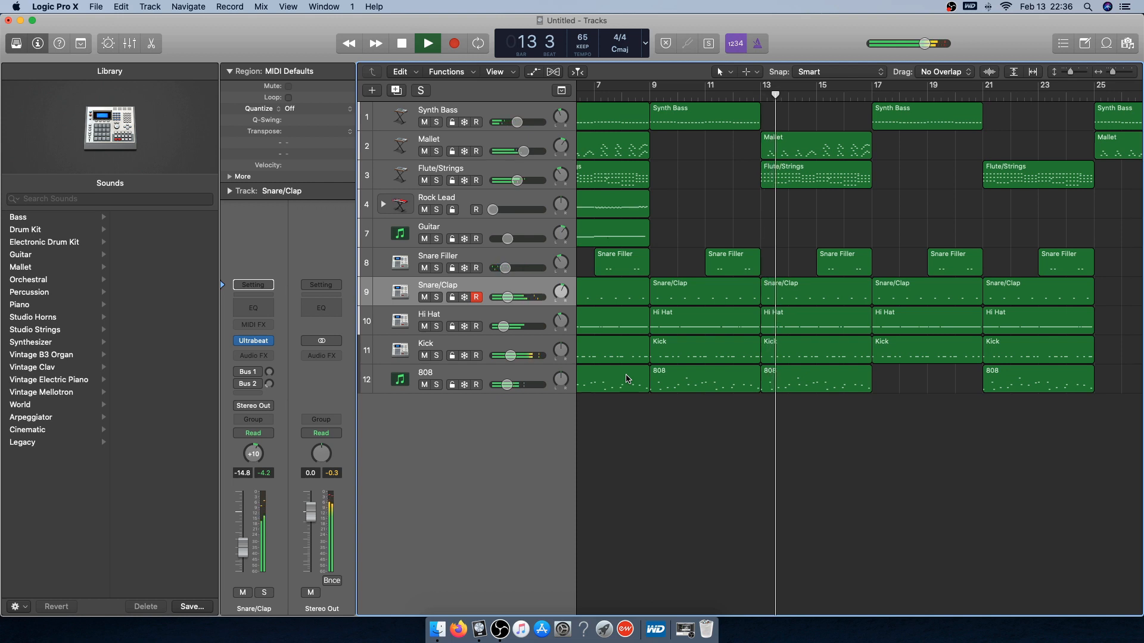
Stop playback and delete the 808 region spanning bars 9 to 13
{"action": "key", "text": "space"}
{"action": "left_click", "coordinate": [660, 389]}
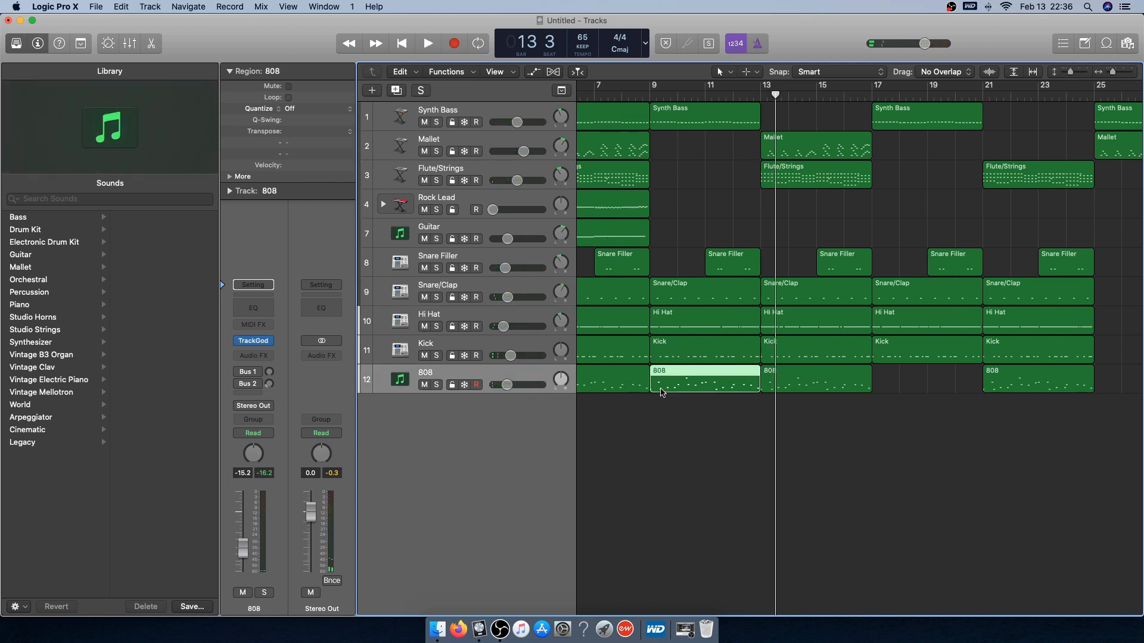
{"action": "key", "text": "Delete"}
{"action": "key", "text": "super+z"}
{"action": "key", "text": "Delete"}
Examine where the 808 and Synth Bass regions fall across the whole arrangement, from bar 1 past bar 33
{"action": "left_click", "coordinate": [678, 120]}
{"action": "left_click", "coordinate": [663, 98]}
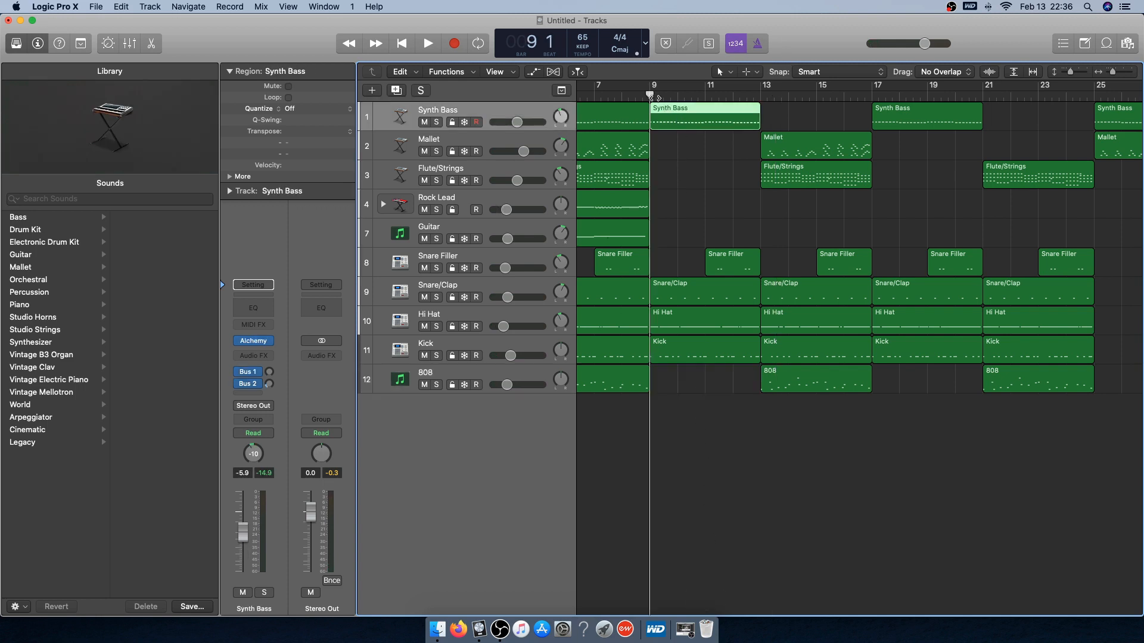
{"action": "left_click", "coordinate": [678, 402]}
{"action": "scroll", "coordinate": [642, 391], "scroll_direction": "left", "scroll_amount": 4}
{"action": "left_click", "coordinate": [642, 391]}
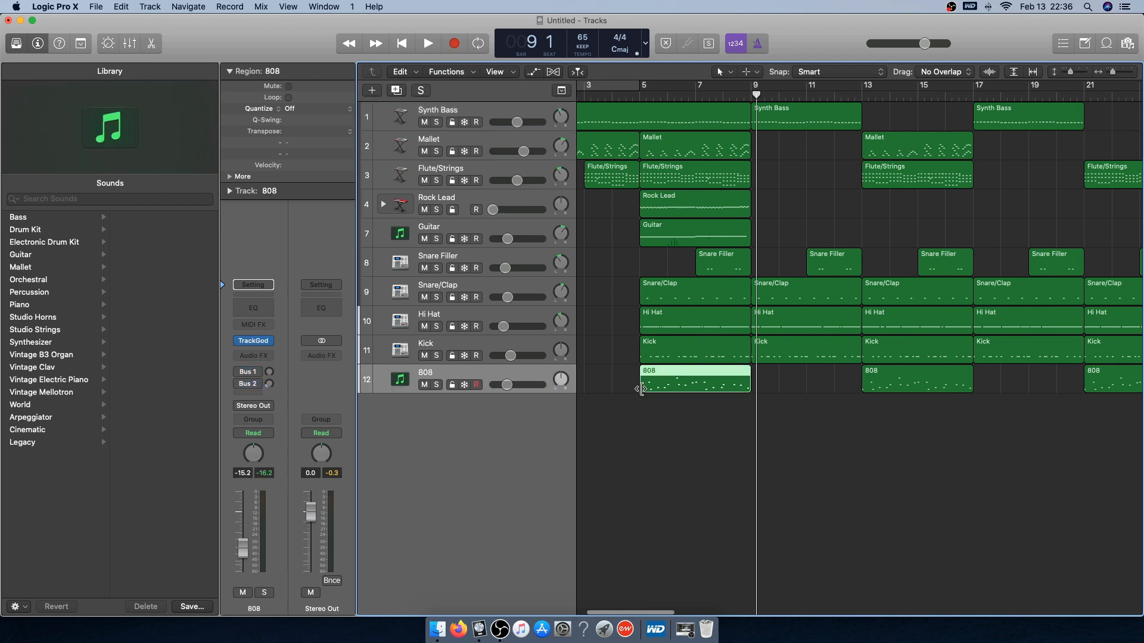
{"action": "left_click", "coordinate": [659, 424]}
{"action": "scroll", "coordinate": [660, 424], "scroll_direction": "right", "scroll_amount": 2}
{"action": "scroll", "coordinate": [661, 427], "scroll_direction": "right", "scroll_amount": 3}
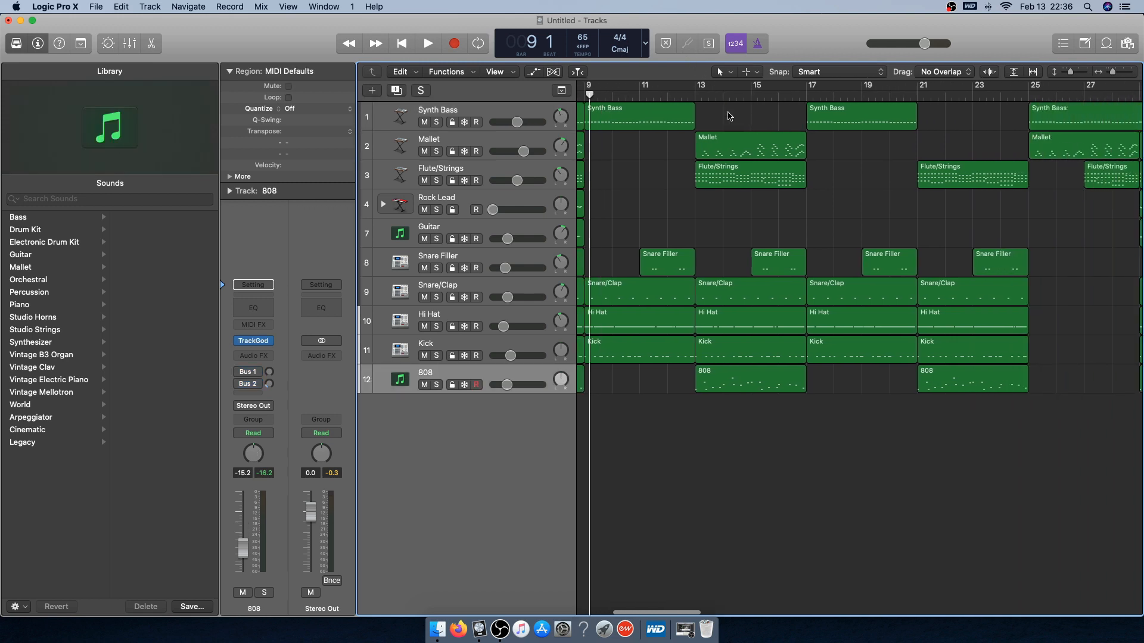
{"action": "left_click", "coordinate": [739, 141]}
{"action": "left_click", "coordinate": [853, 122]}
{"action": "scroll", "coordinate": [766, 400], "scroll_direction": "right", "scroll_amount": 3}
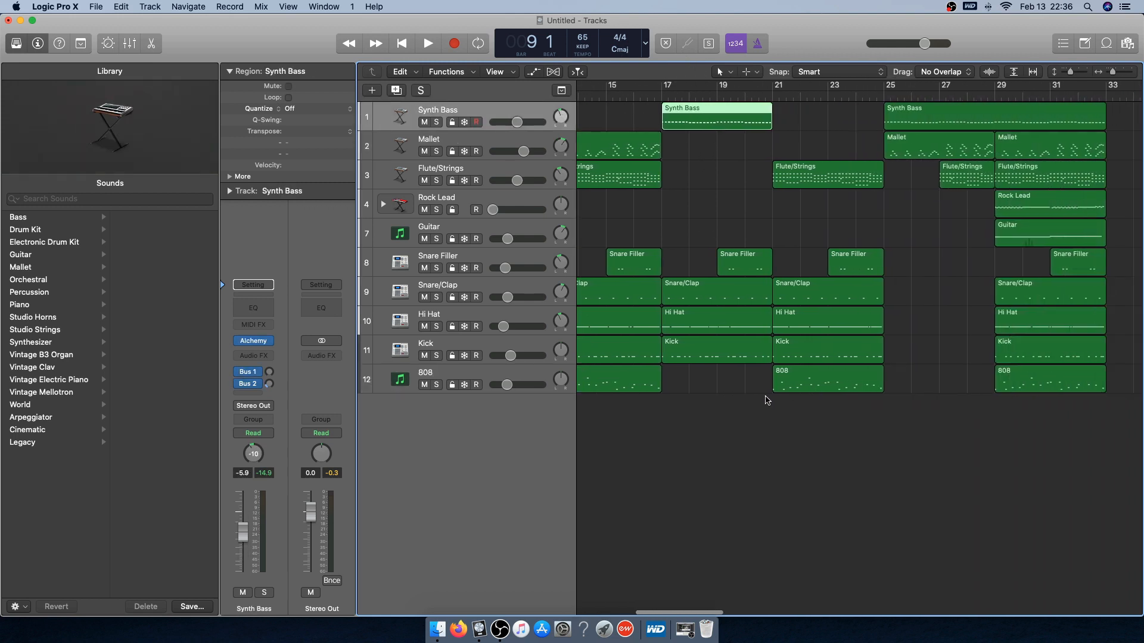
{"action": "left_click", "coordinate": [766, 401]}
{"action": "scroll", "coordinate": [715, 387], "scroll_direction": "right", "scroll_amount": 2}
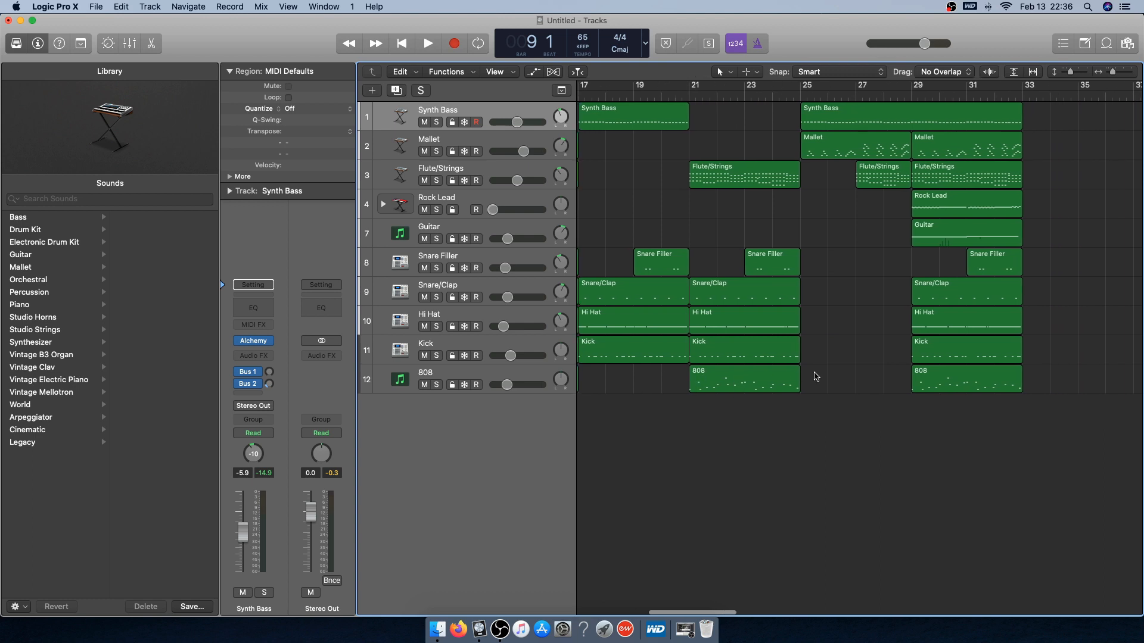
{"action": "scroll", "coordinate": [826, 376], "scroll_direction": "right", "scroll_amount": 3}
{"action": "scroll", "coordinate": [832, 158], "scroll_direction": "left", "scroll_amount": 15}
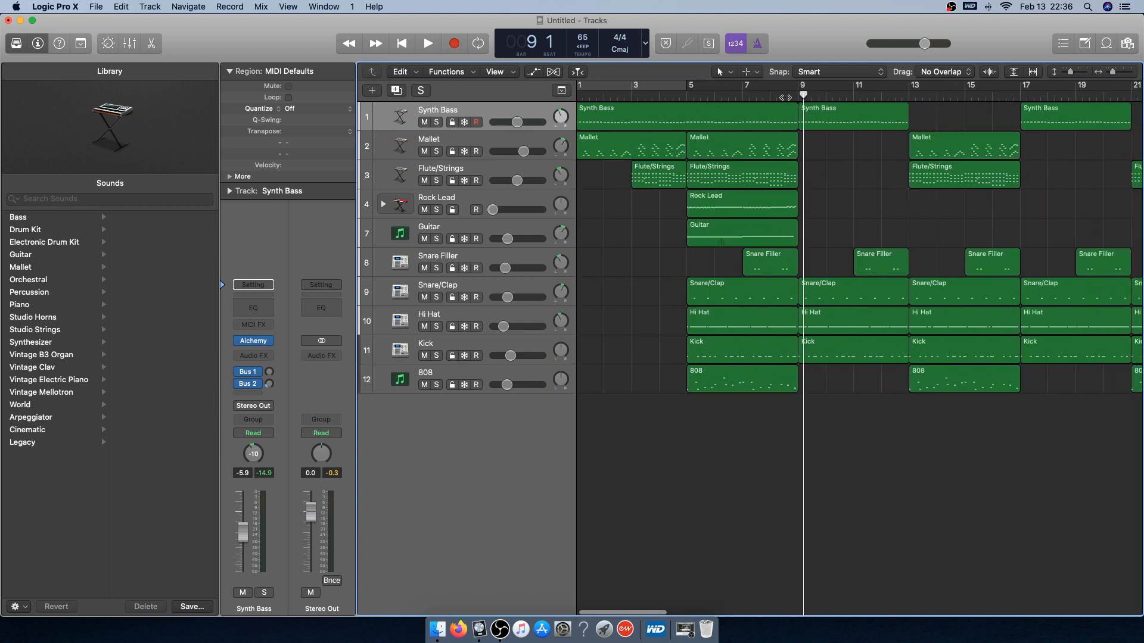
Play the arrangement from around bar 8 and stop it just after bar 17 to check the 808 gaps
{"action": "left_click", "coordinate": [771, 98]}
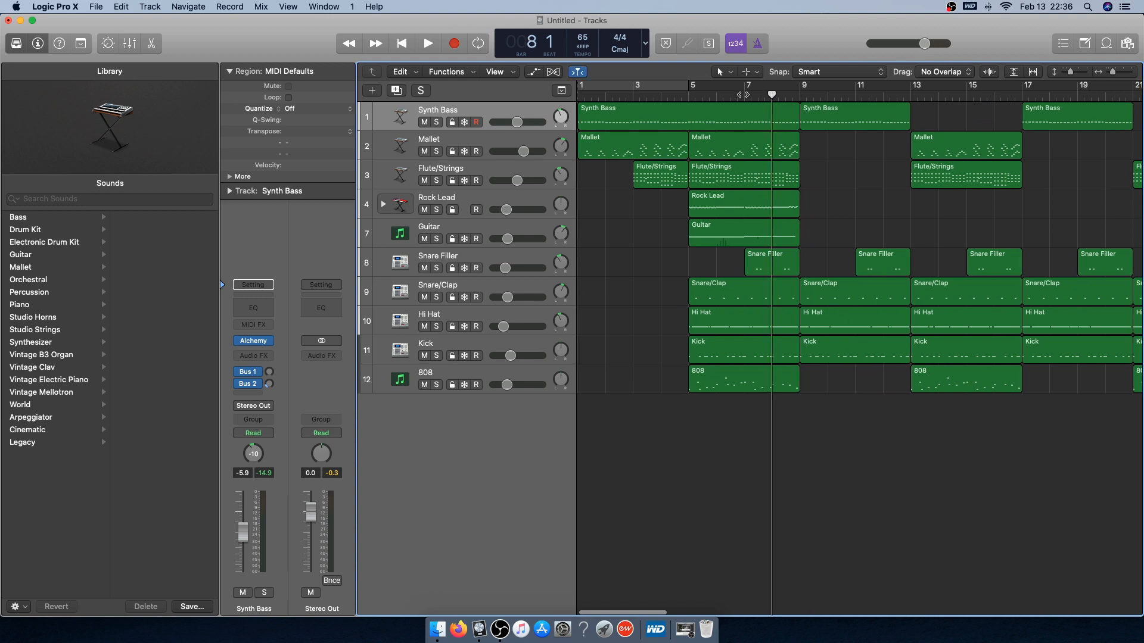
{"action": "key", "text": "comma"}
{"action": "key", "text": "space"}
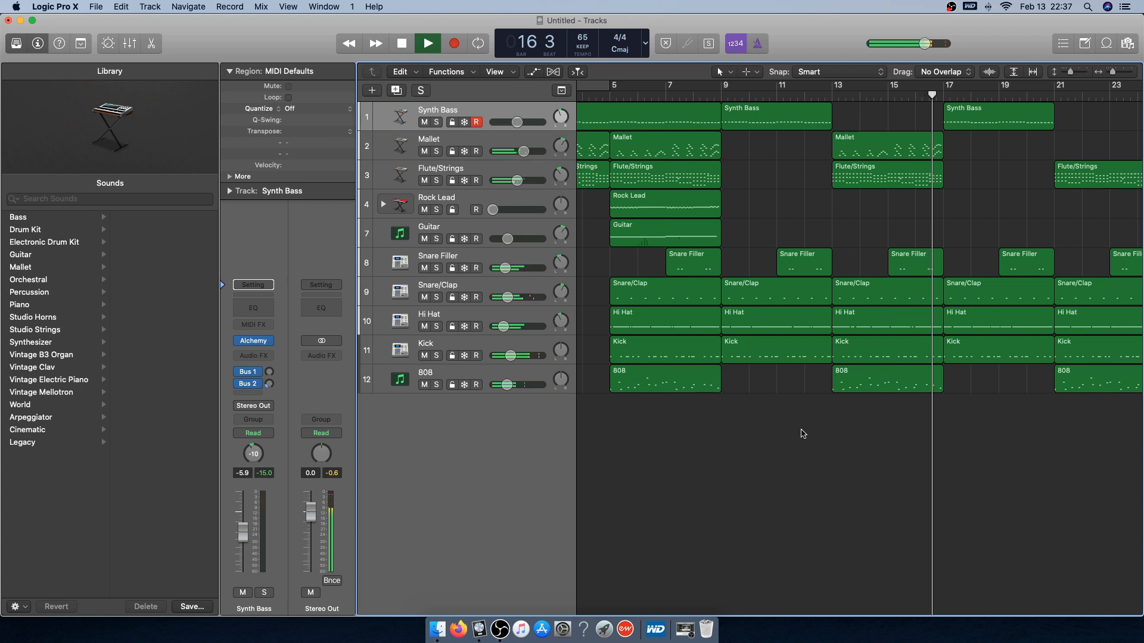
{"action": "scroll", "coordinate": [733, 519], "scroll_direction": "right", "scroll_amount": 6}
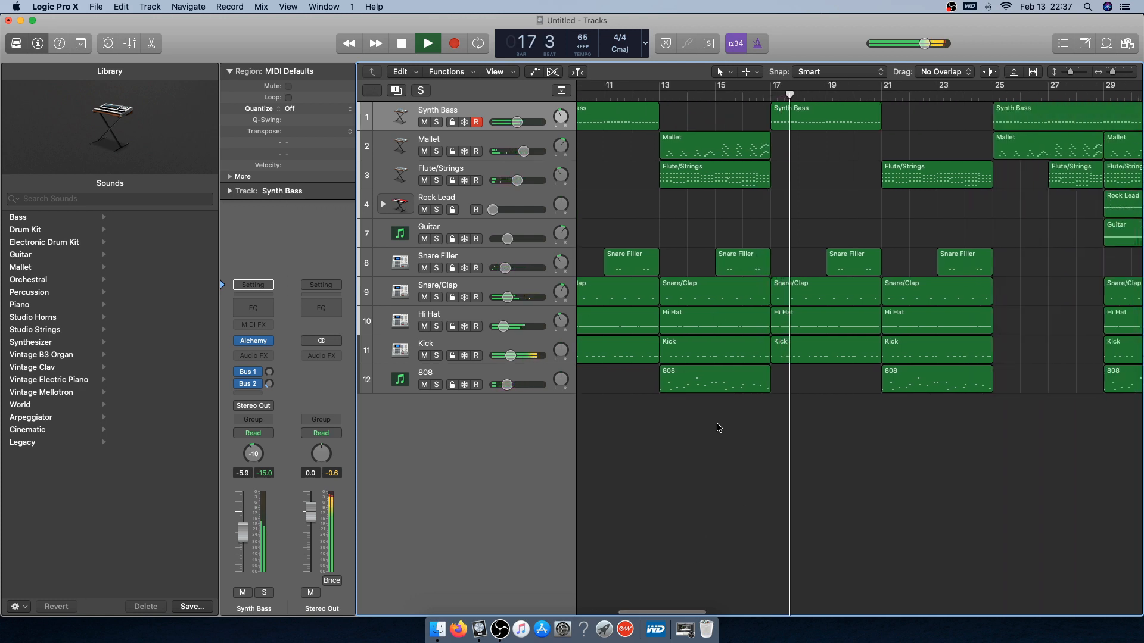
{"action": "key", "text": "space"}
Add a track with the same settings as Snare Filler and place it directly above the original
{"action": "left_click", "coordinate": [460, 344]}
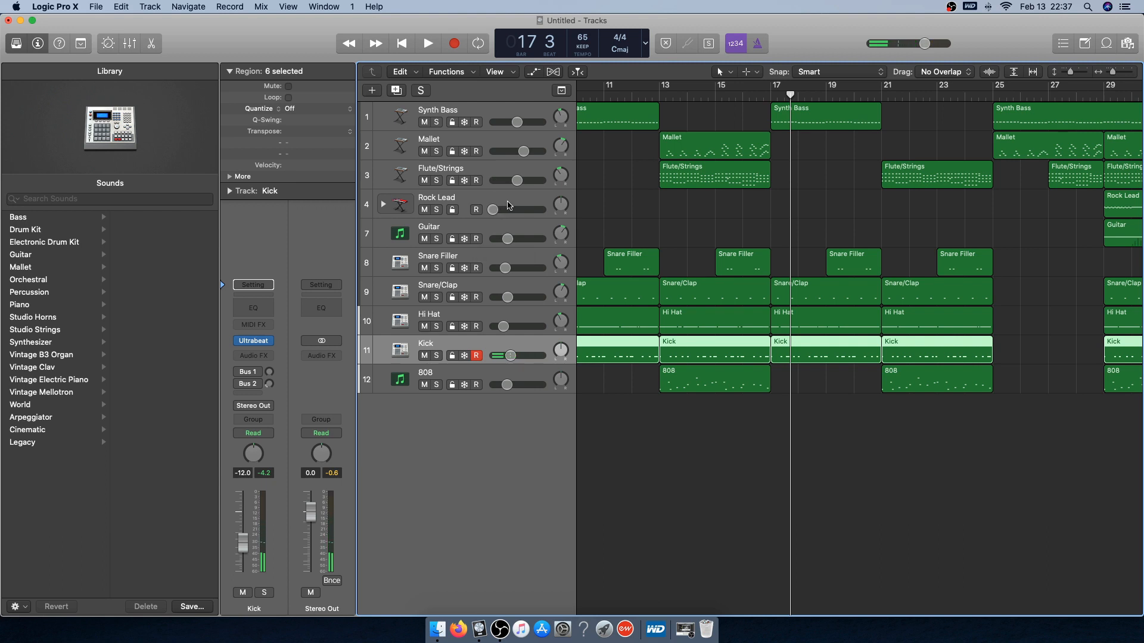
{"action": "left_click", "coordinate": [484, 265]}
{"action": "left_click", "coordinate": [396, 91]}
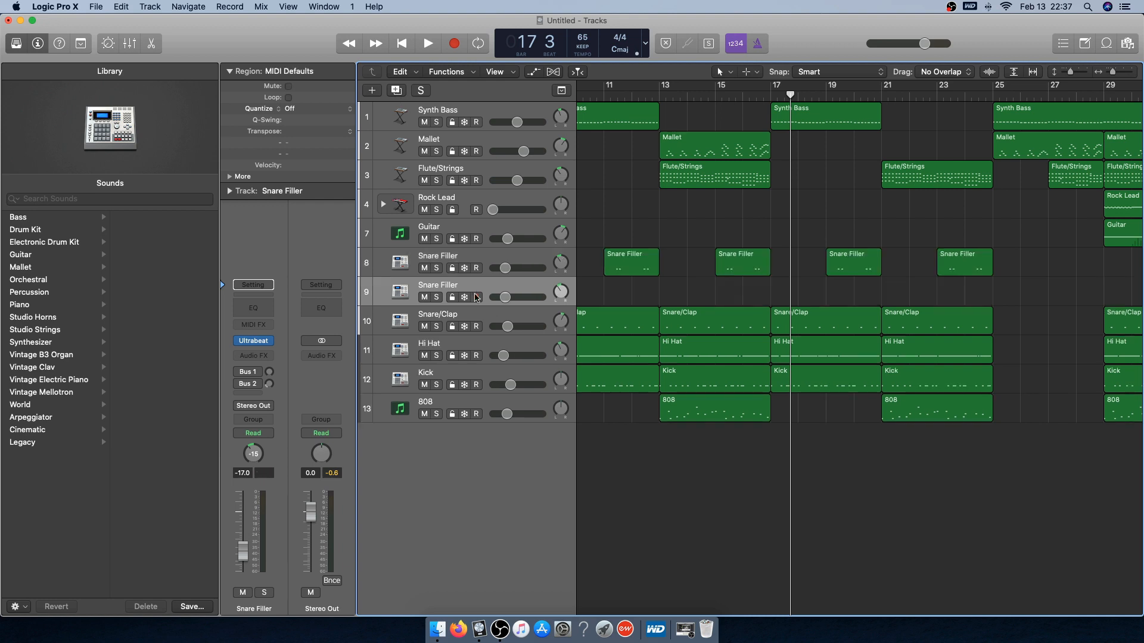
{"action": "left_click_drag", "start_coordinate": [474, 289], "coordinate": [432, 262]}
Rename the new track above Snare Filler as Vox
{"action": "double_click", "coordinate": [431, 260]}
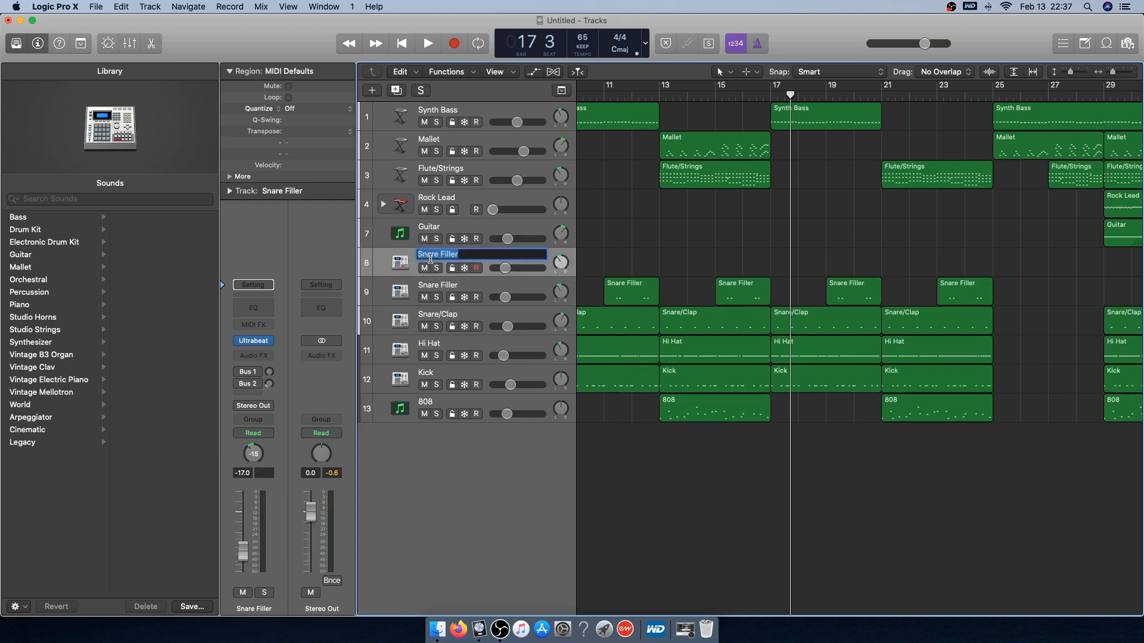
{"action": "type", "text": "Vox"}
{"action": "key", "text": "Return"}
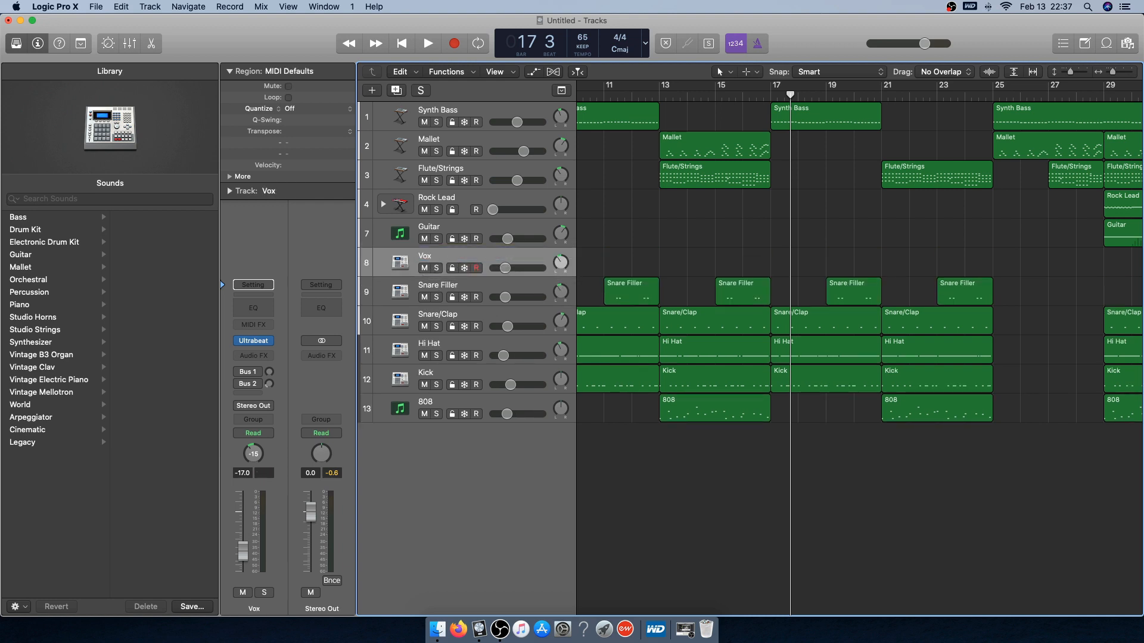
Audition a few sounds in the Vox track's Ultrabeat and start loading a sample into the empty Sample 11 slot
{"action": "left_click", "coordinate": [259, 343]}
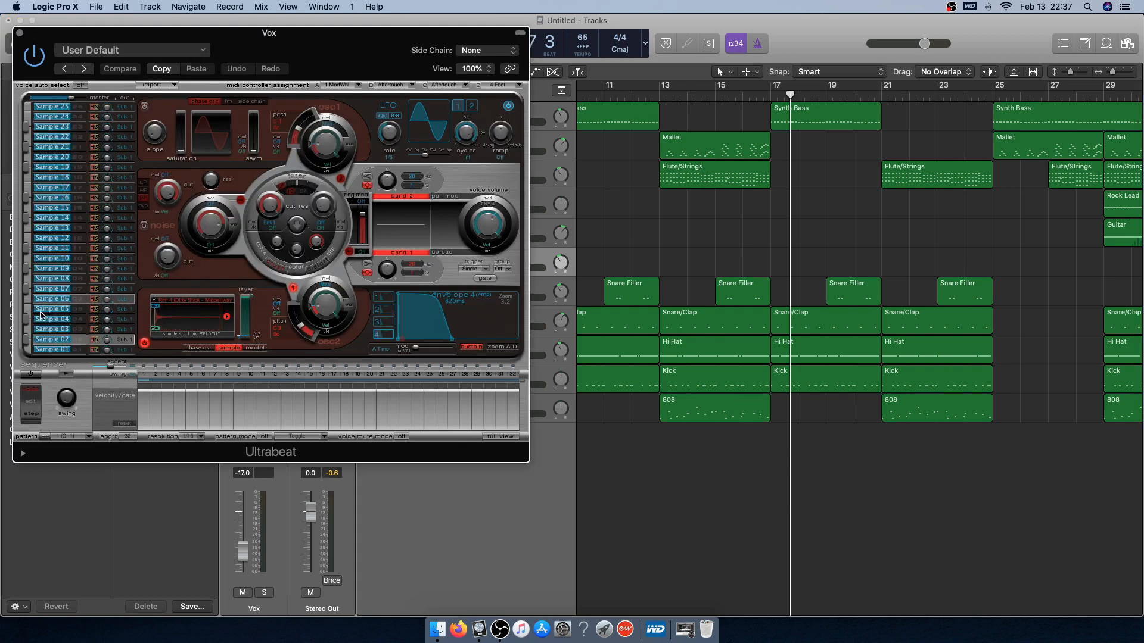
{"action": "left_click", "coordinate": [62, 321]}
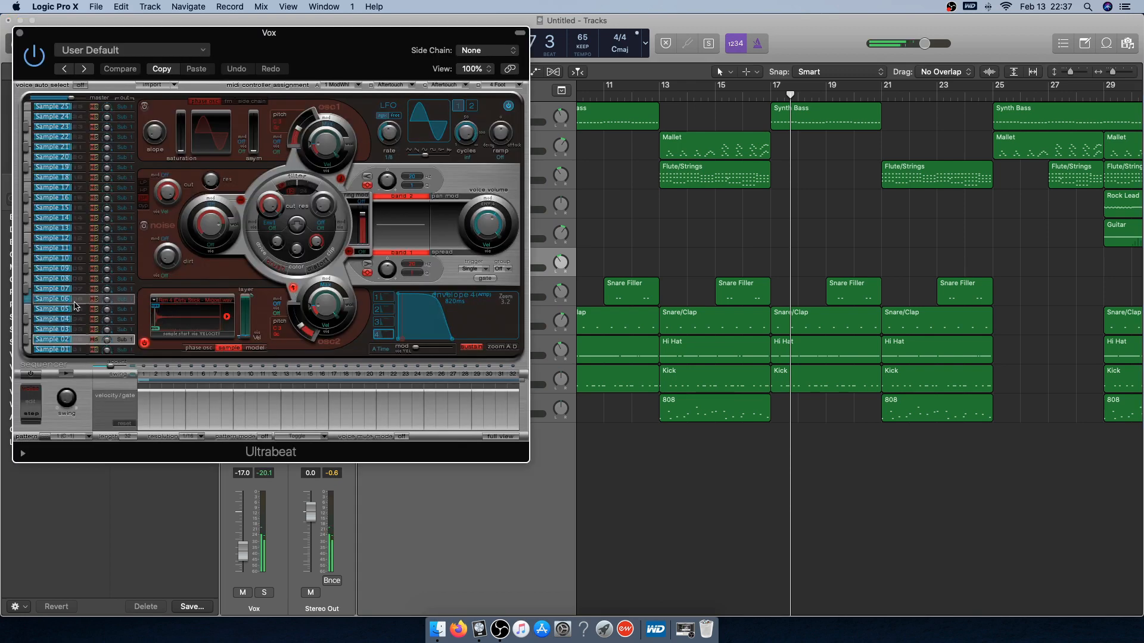
{"action": "left_click", "coordinate": [75, 300]}
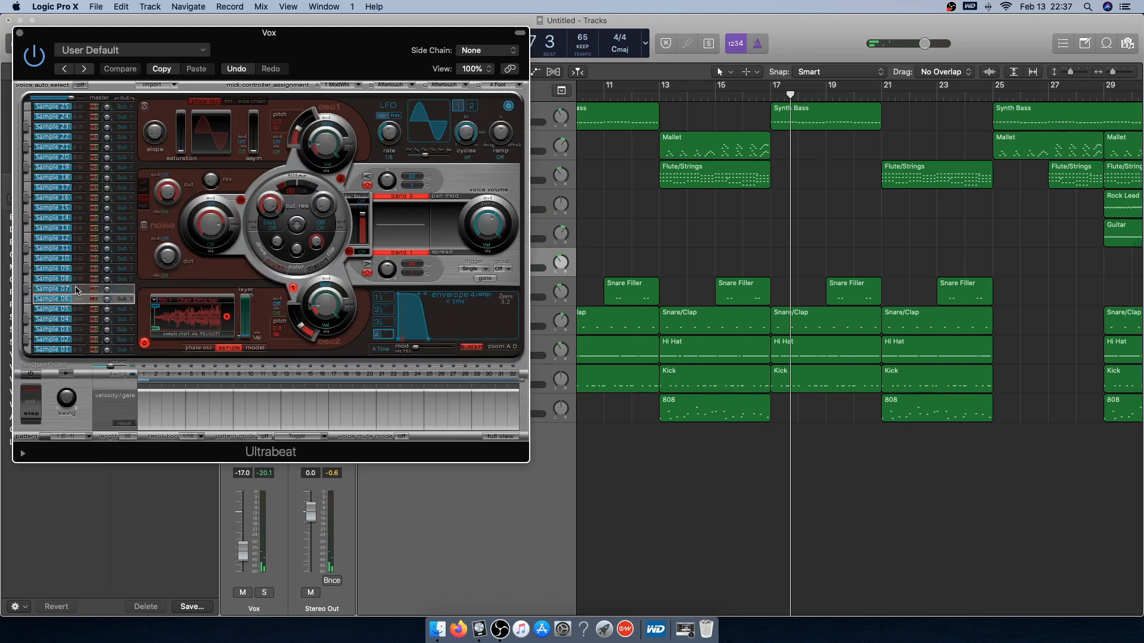
{"action": "left_click", "coordinate": [71, 248]}
{"action": "left_click", "coordinate": [166, 308]}
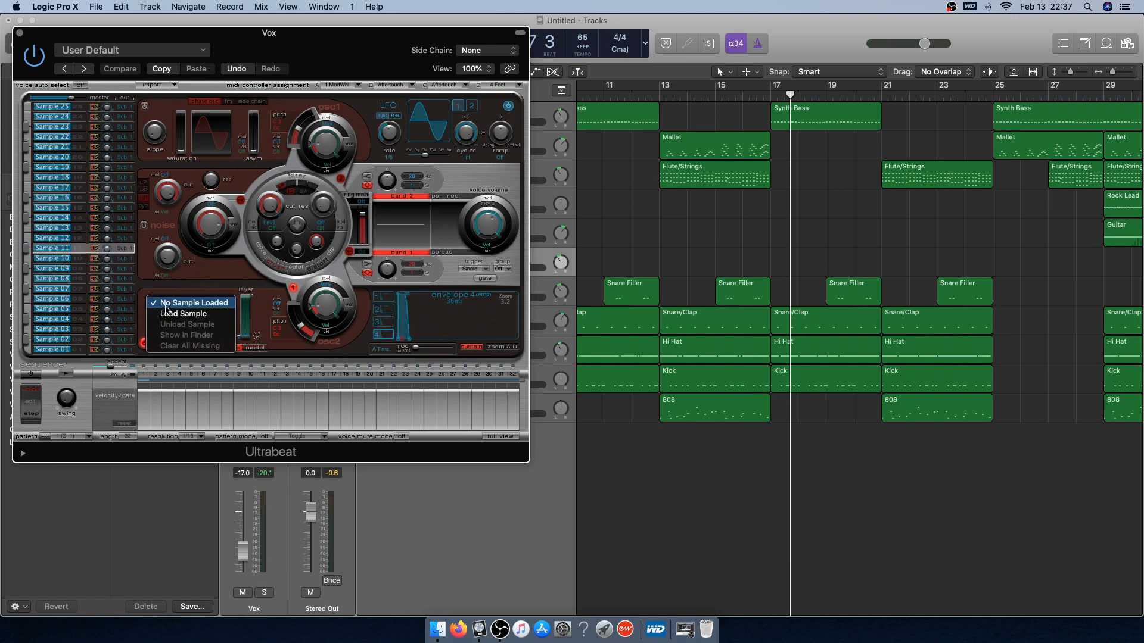
{"action": "left_click", "coordinate": [176, 314]}
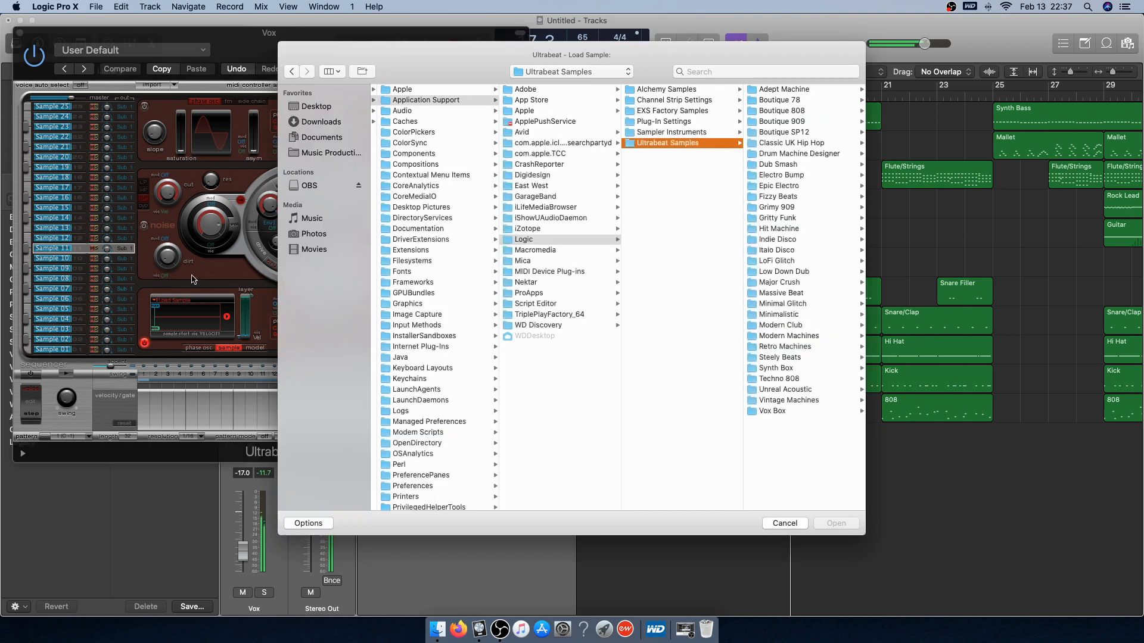
Browse from the Desktop to Music Production, DJ Mustard Sounds, One Shots and its Vox folder
{"action": "left_click", "coordinate": [339, 108]}
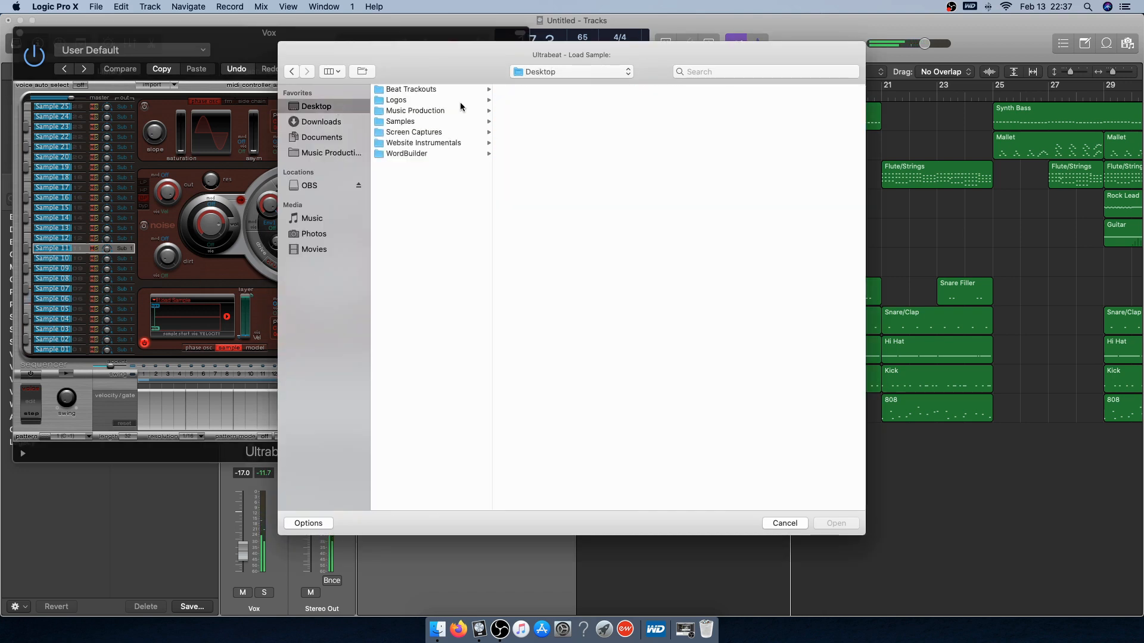
{"action": "left_click", "coordinate": [454, 111]}
{"action": "left_click", "coordinate": [534, 121]}
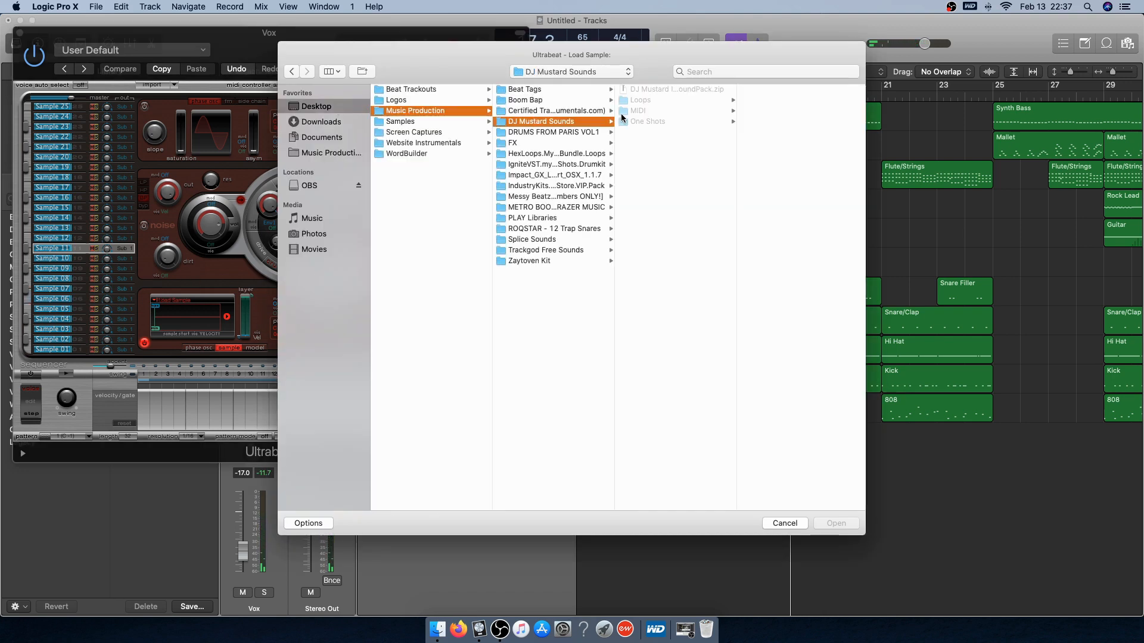
{"action": "left_click", "coordinate": [654, 121]}
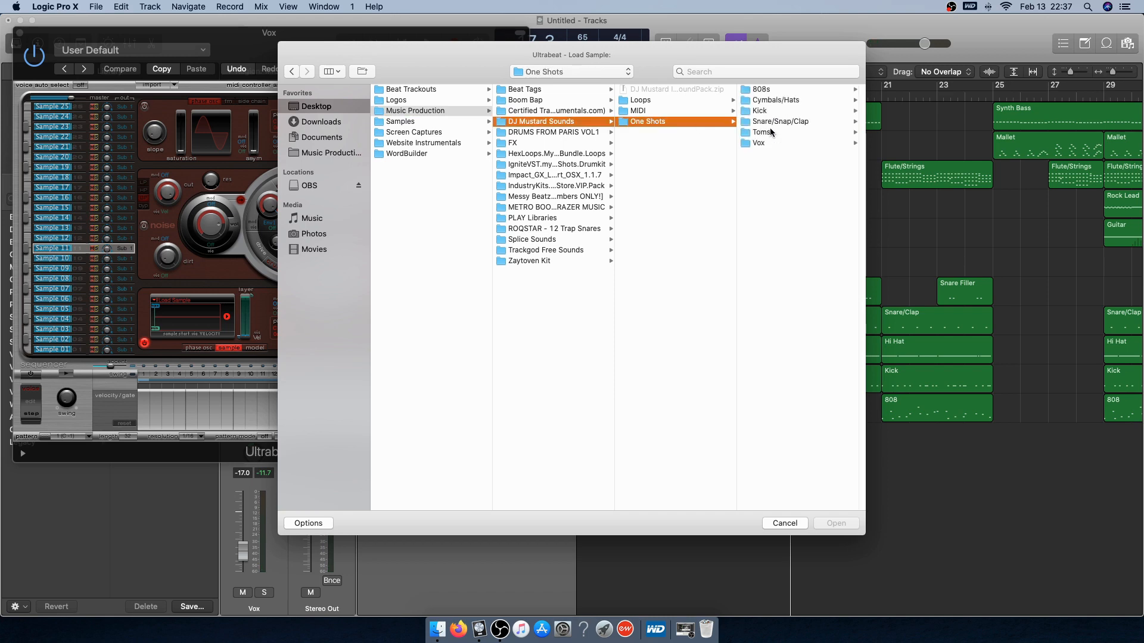
{"action": "left_click", "coordinate": [762, 142]}
Compare the two vocal one-shots and load VM_ClubEyVox.wav into Sample 11
{"action": "left_click", "coordinate": [784, 90]}
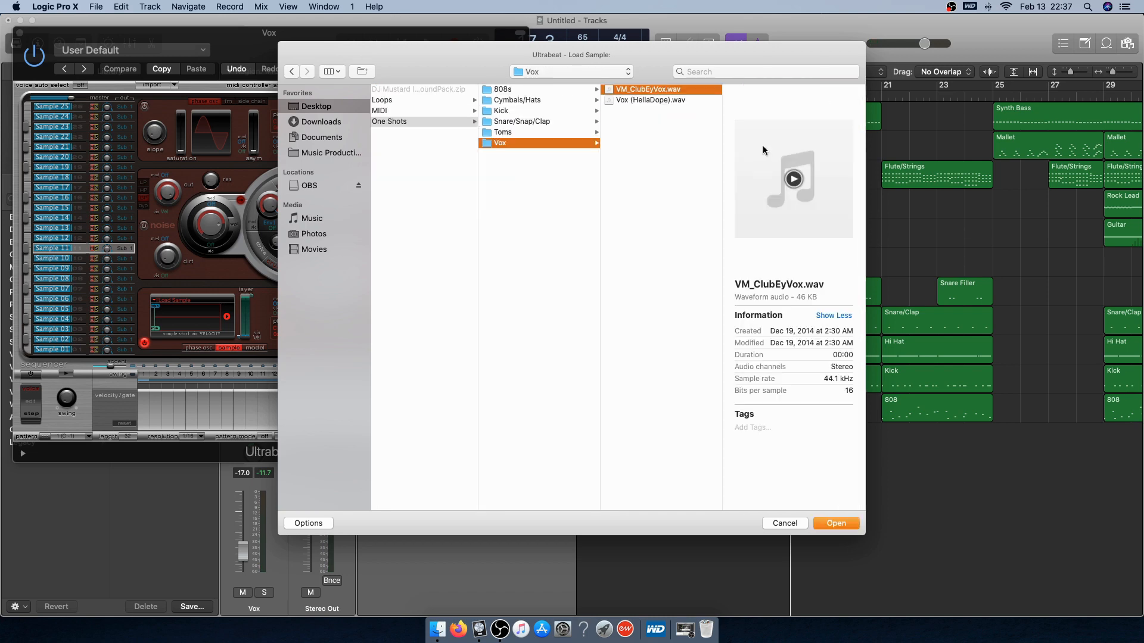
{"action": "left_click", "coordinate": [641, 98]}
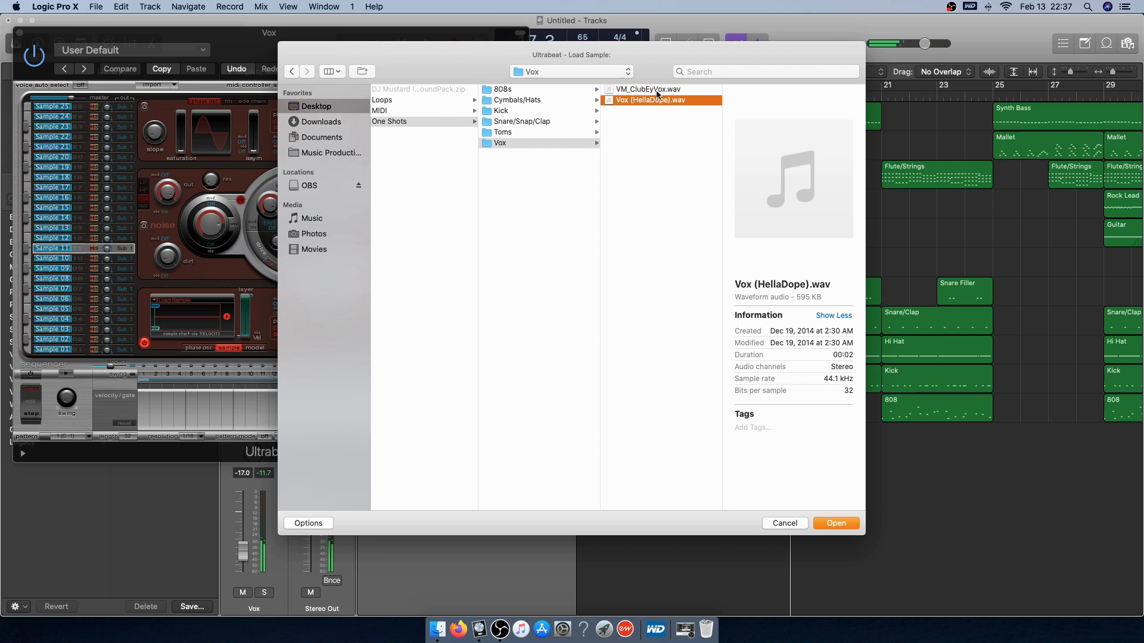
{"action": "left_click", "coordinate": [658, 91]}
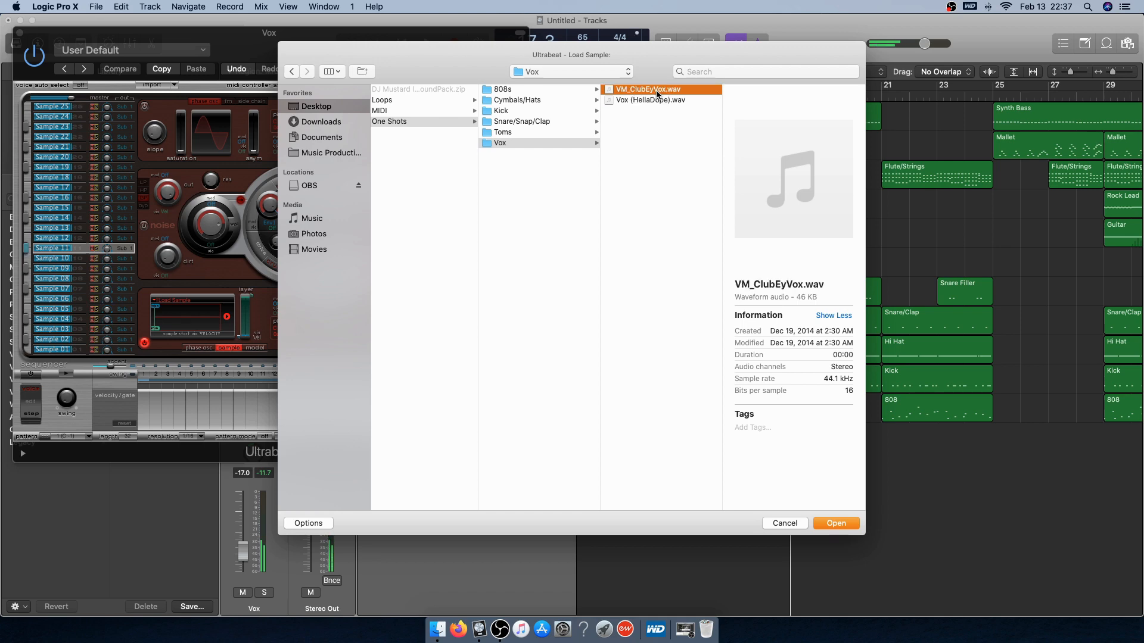
{"action": "left_click", "coordinate": [832, 523]}
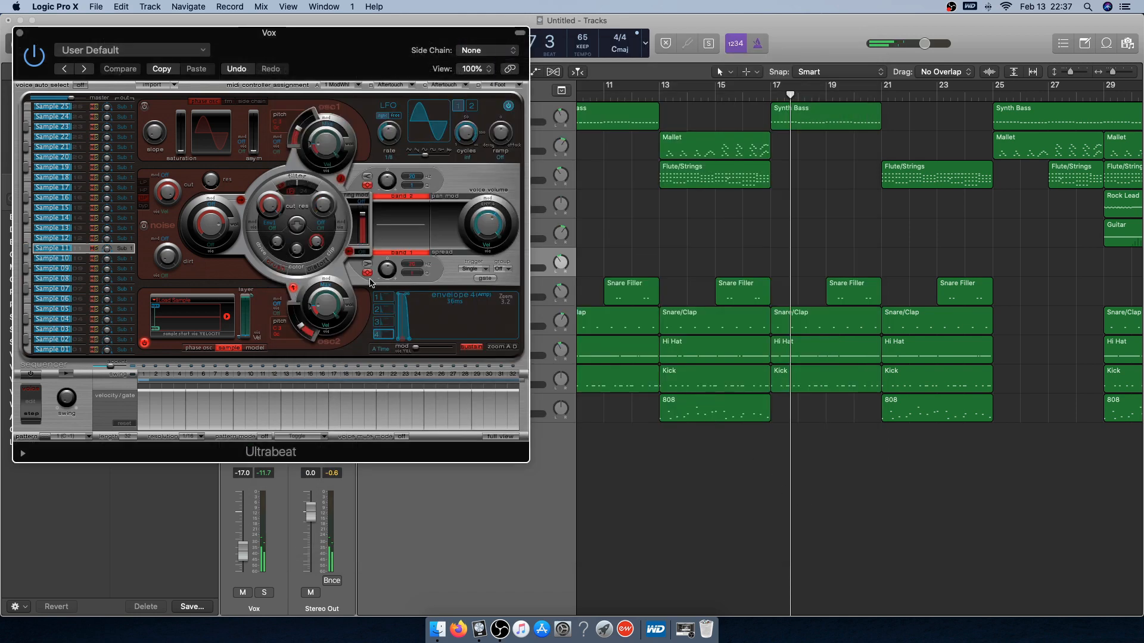
Close Ultrabeat and set the Vox track's volume to -16.2 dB while playing from bar 13
{"action": "scroll", "coordinate": [798, 159], "scroll_direction": "left", "scroll_amount": 5}
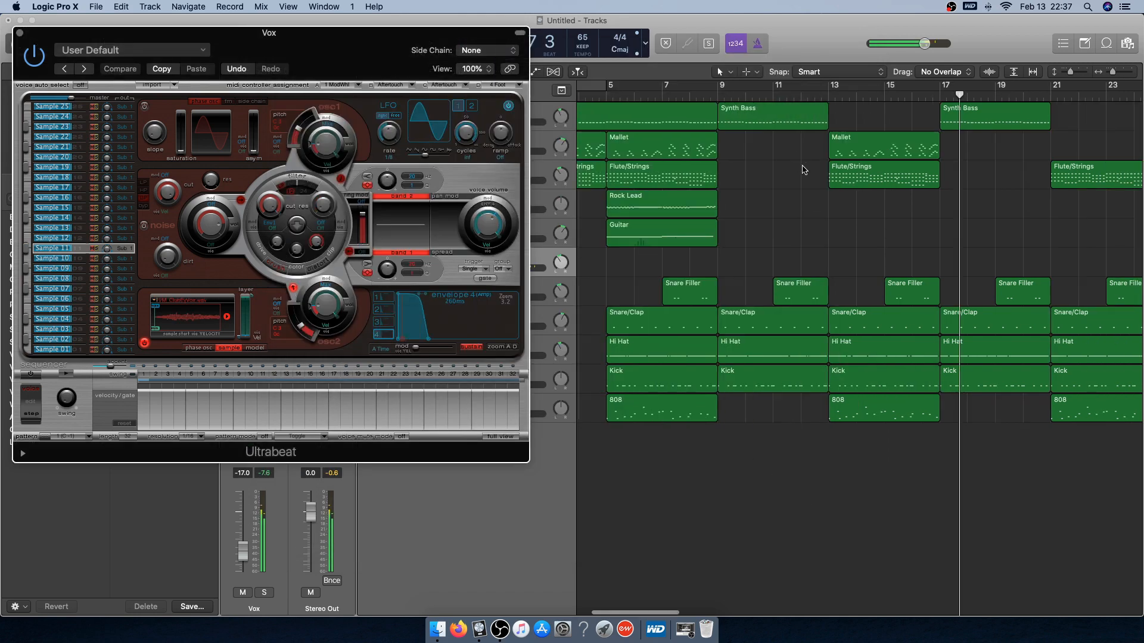
{"action": "left_click", "coordinate": [826, 99]}
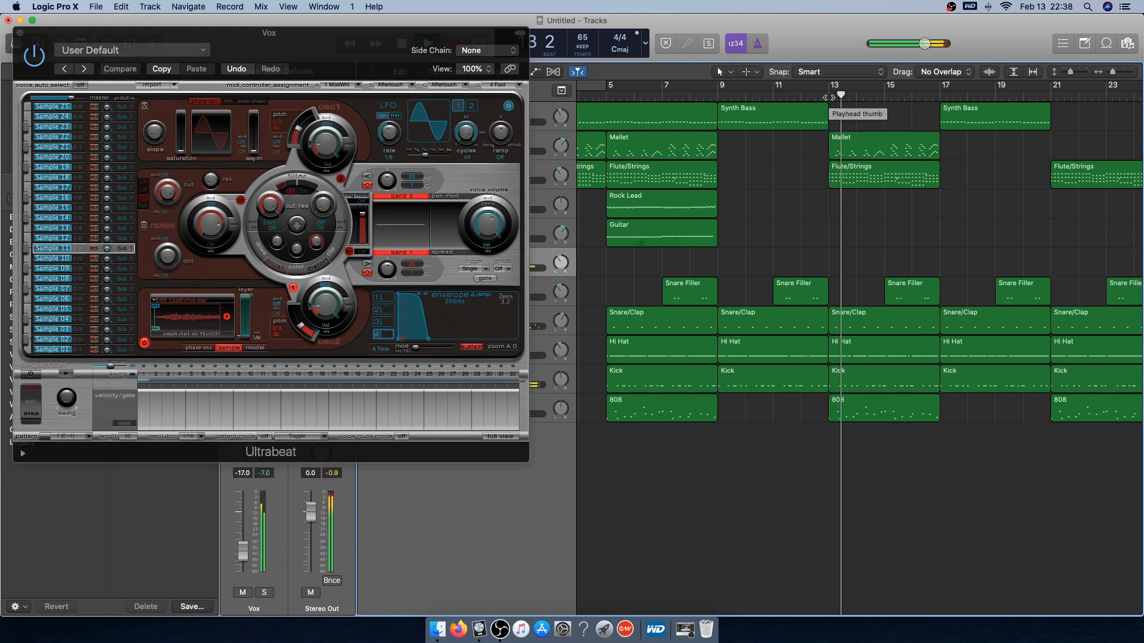
{"action": "left_click", "coordinate": [19, 35]}
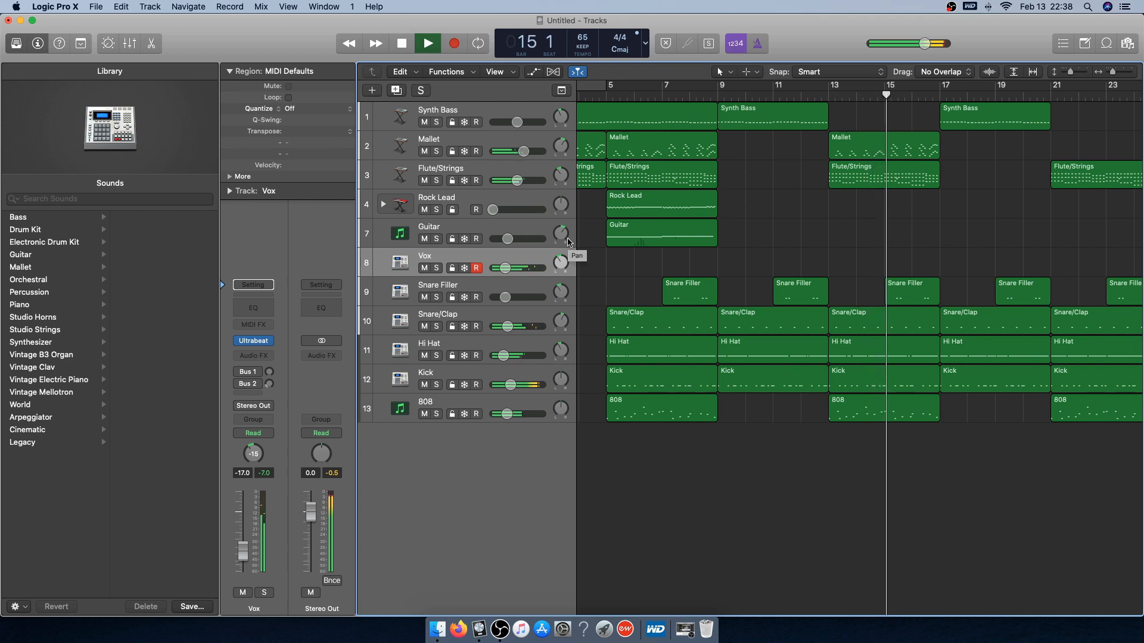
{"action": "left_click_drag", "start_coordinate": [506, 268], "coordinate": [506, 268]}
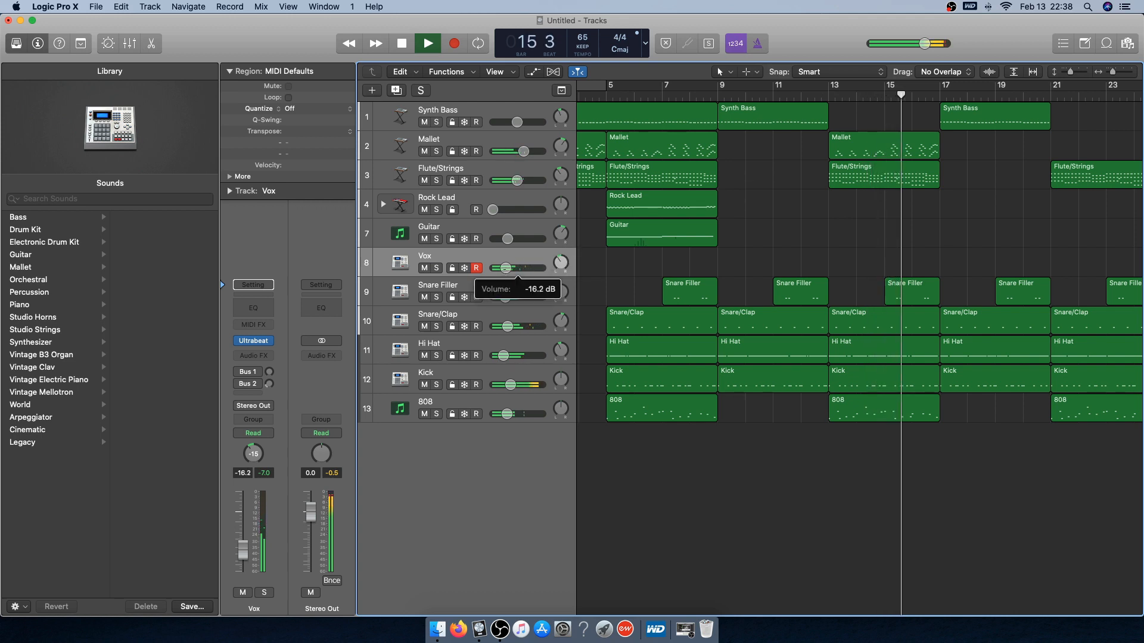
{"action": "key", "text": "space"}
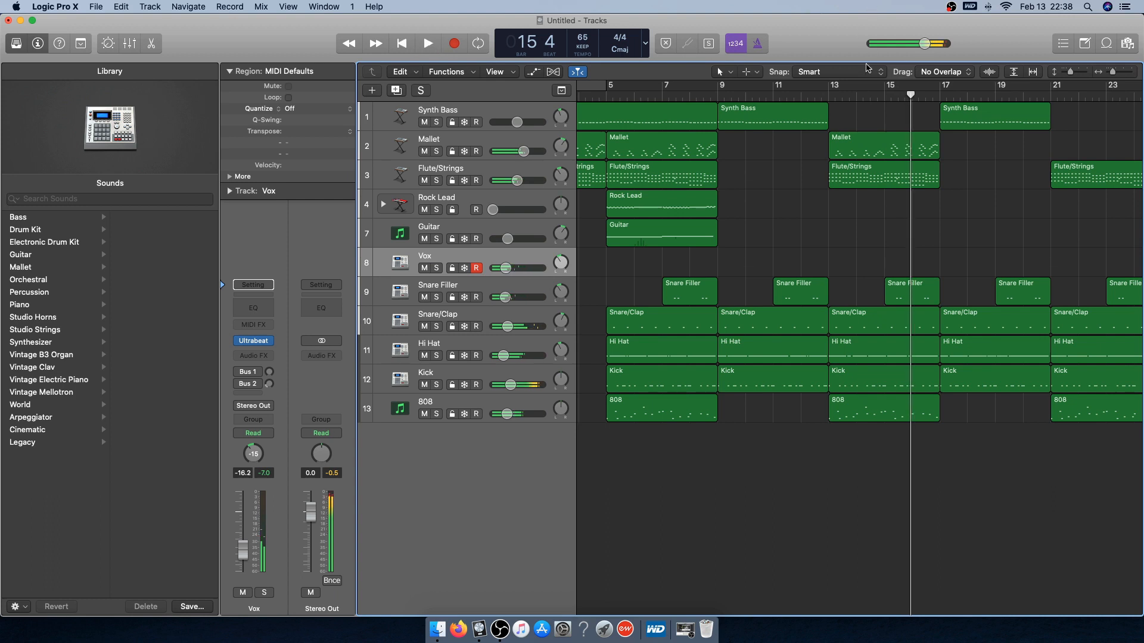
Pan the Vox track to +15 and record a vocal-chant part on it from bar 13 to bar 17
{"action": "left_click", "coordinate": [831, 99]}
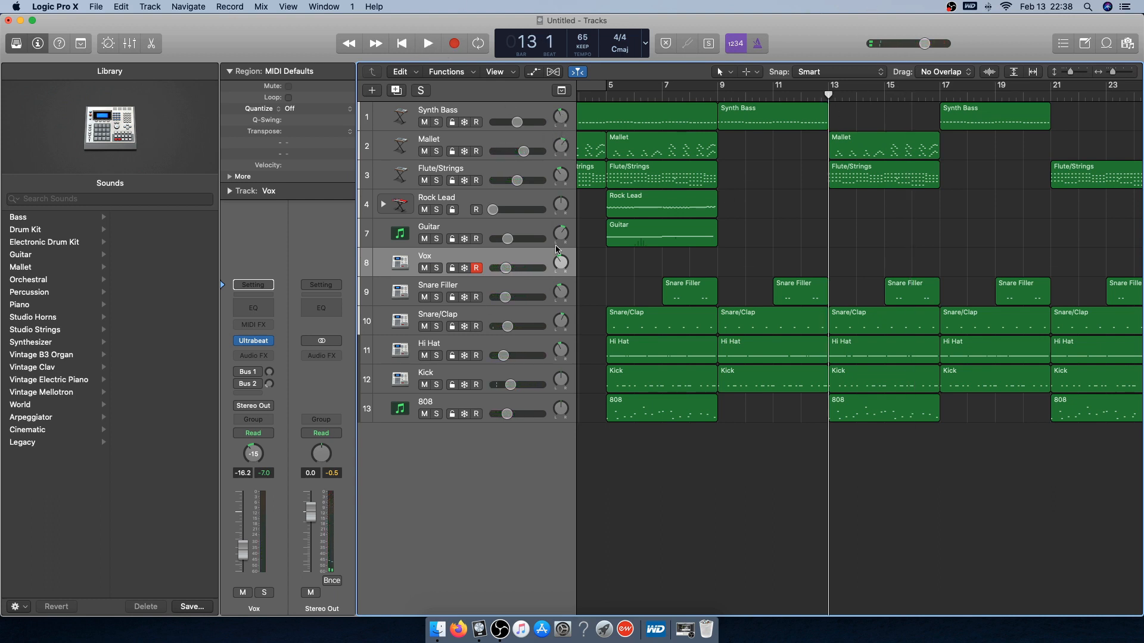
{"action": "left_click_drag", "start_coordinate": [563, 261], "coordinate": [563, 249]}
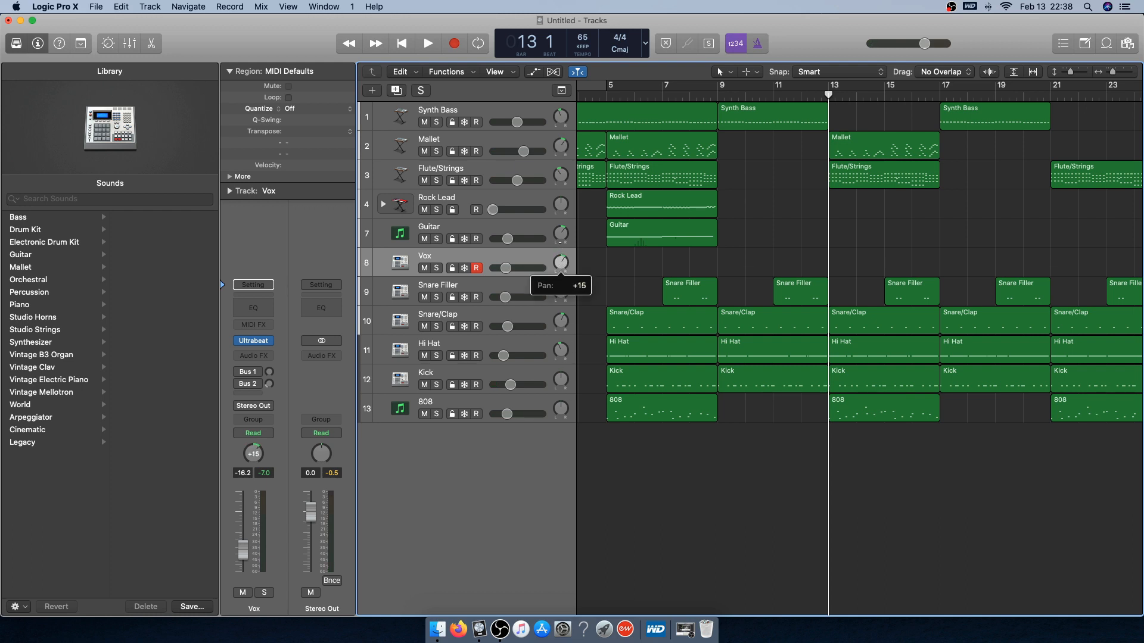
{"action": "left_click", "coordinate": [454, 43]}
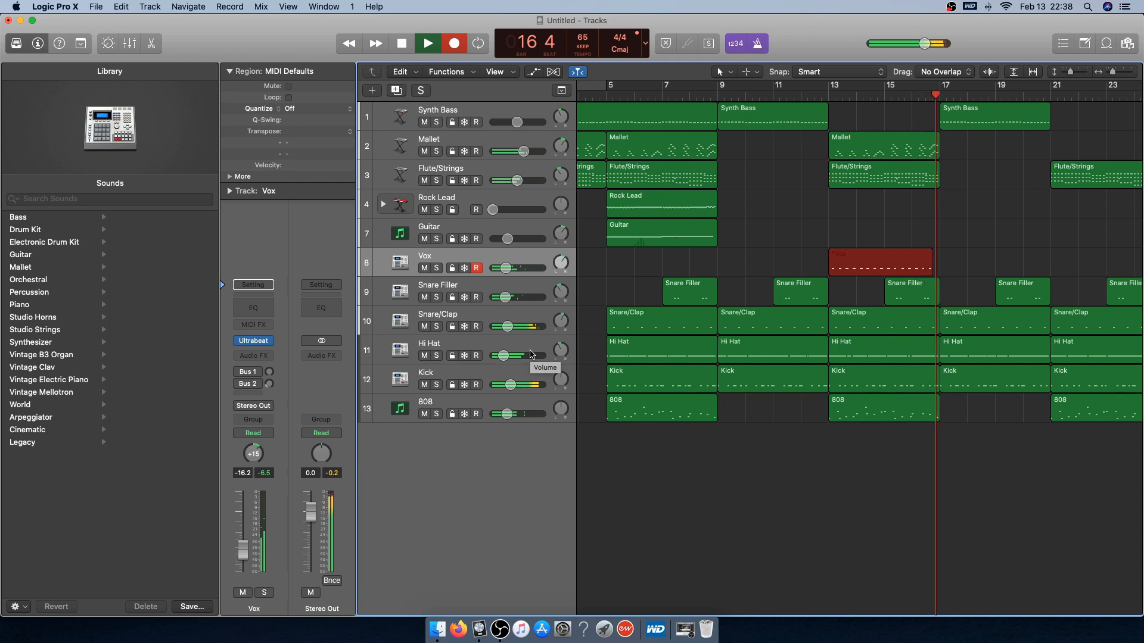
{"action": "key", "text": "space"}
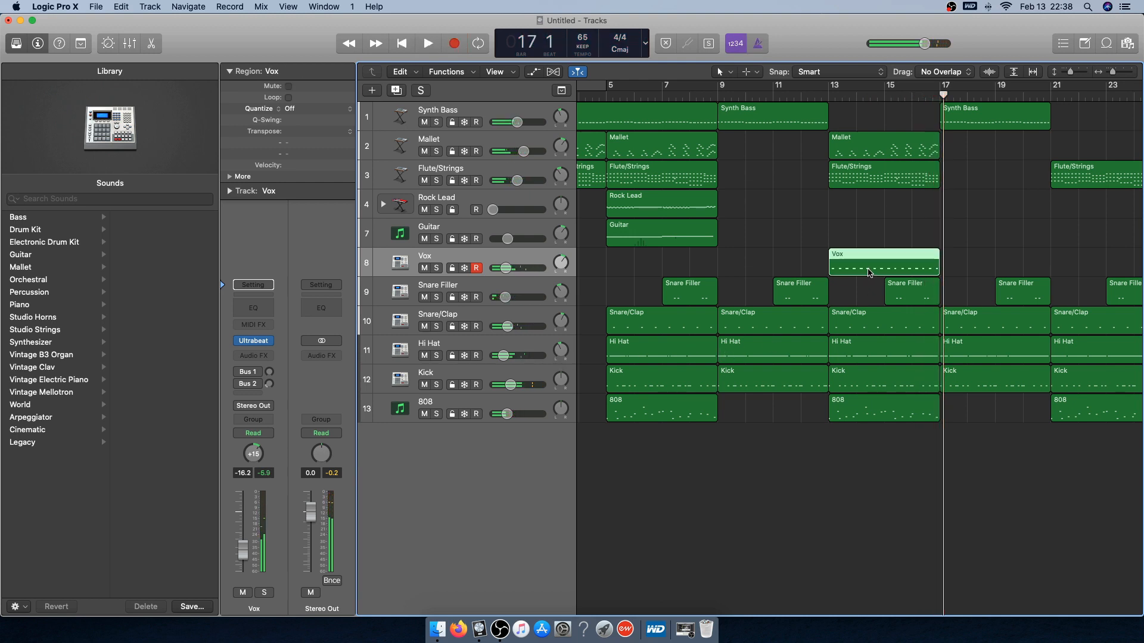
Apply a fixed velocity of 100 to all notes in the Vox region at bar 13
{"action": "double_click", "coordinate": [869, 273]}
{"action": "right_click", "coordinate": [657, 562]}
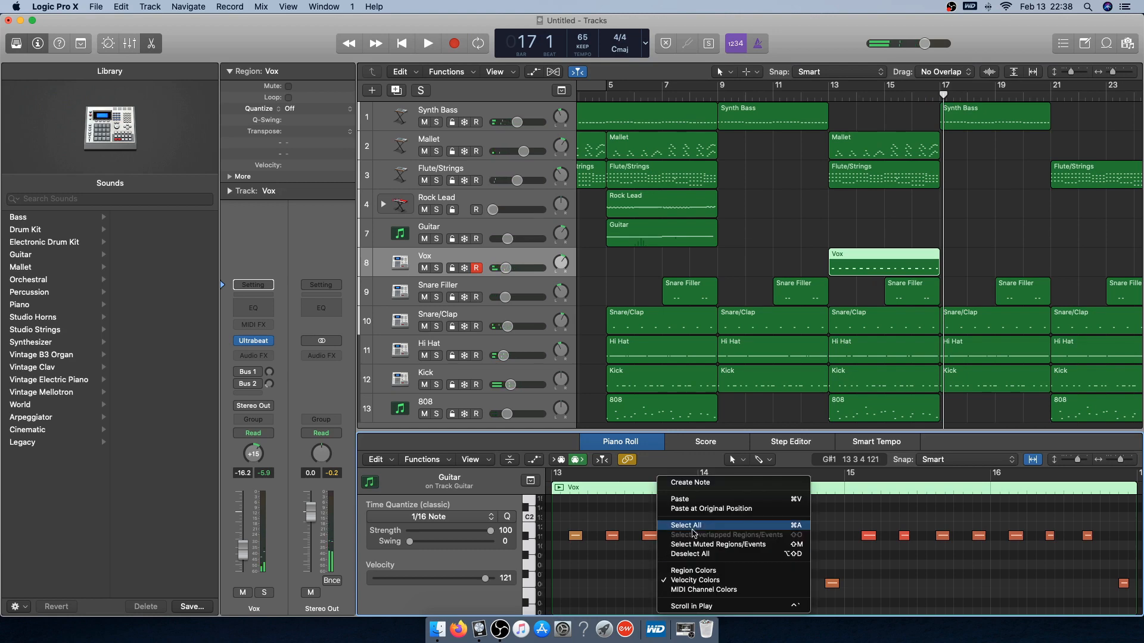
{"action": "left_click", "coordinate": [694, 534]}
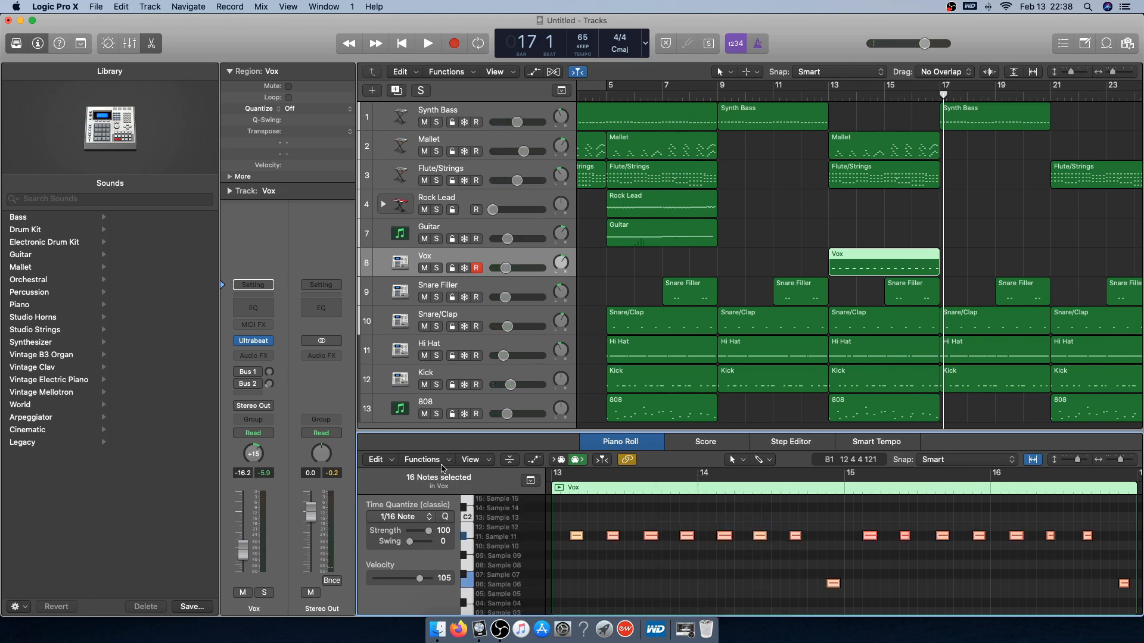
{"action": "left_click", "coordinate": [442, 465]}
{"action": "mouse_move", "coordinate": [456, 571]}
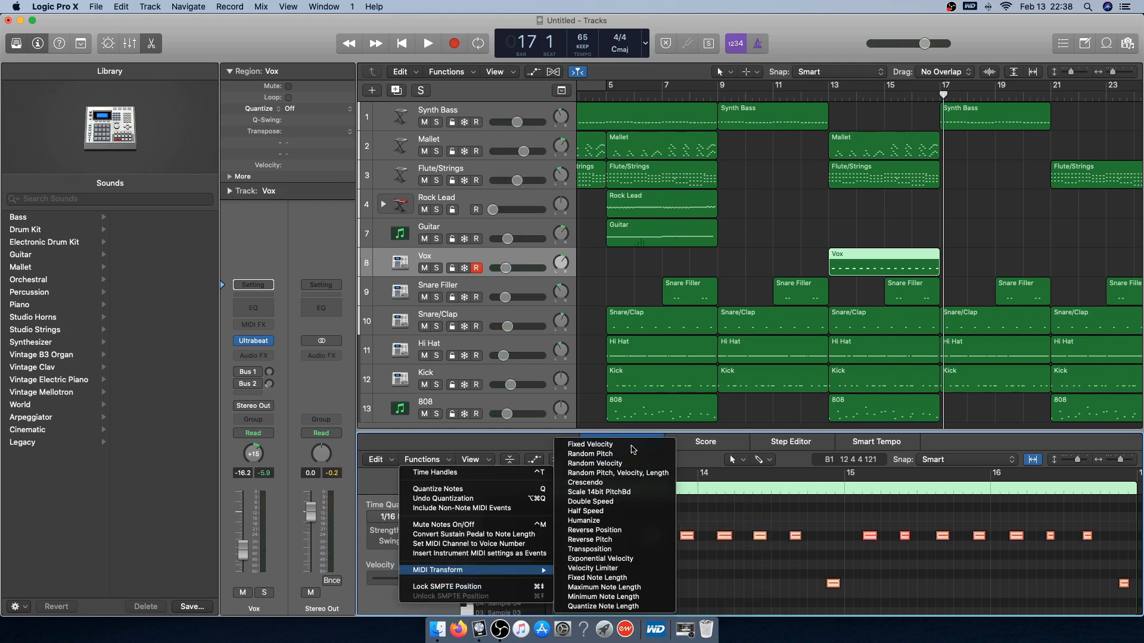
{"action": "left_click", "coordinate": [632, 449]}
{"action": "left_click", "coordinate": [598, 471]}
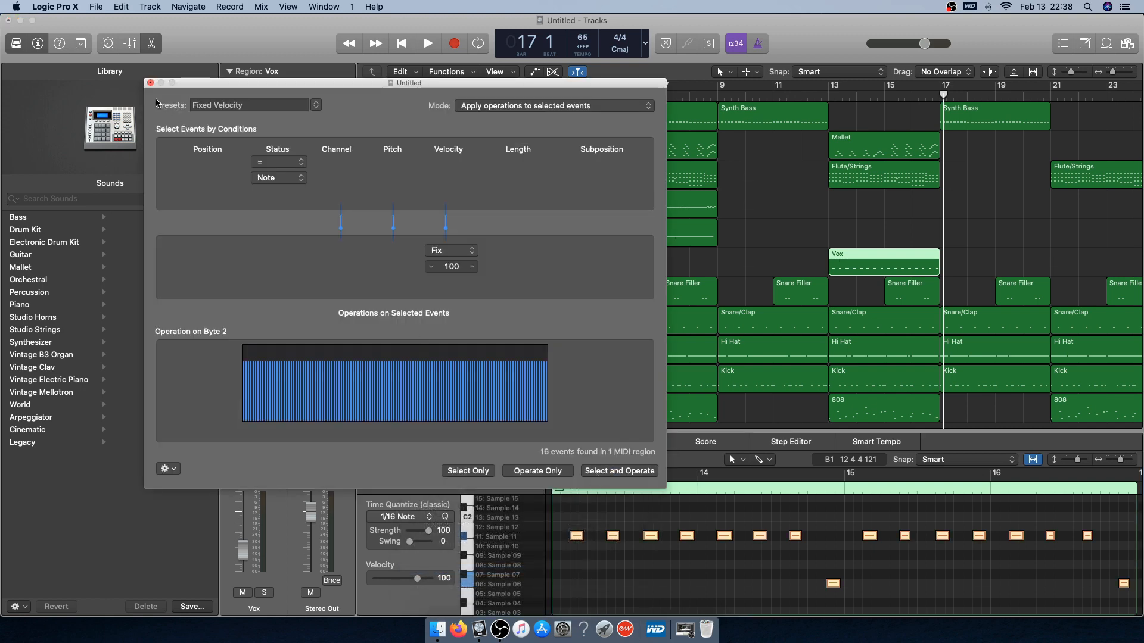
{"action": "left_click", "coordinate": [149, 84]}
Duplicate the Vox region from bar 13 so the copy starts at bar 17
{"action": "left_click", "coordinate": [933, 222]}
{"action": "left_click", "coordinate": [915, 262]}
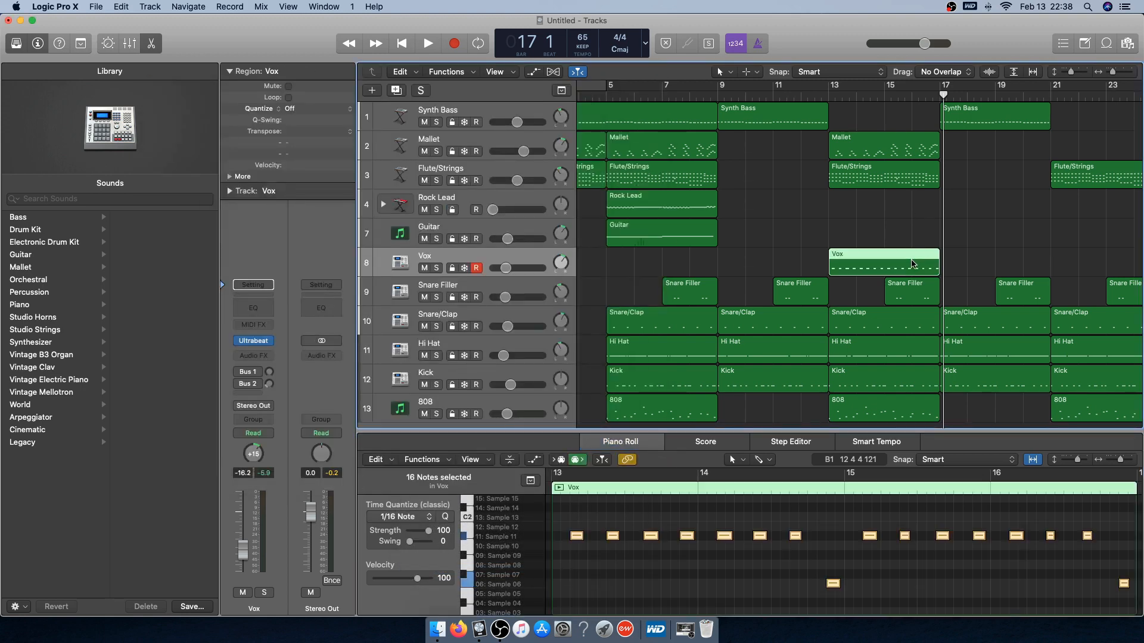
{"action": "left_click", "coordinate": [780, 261]}
{"action": "scroll", "coordinate": [779, 262], "scroll_direction": "right", "scroll_amount": 5}
{"action": "left_click", "coordinate": [779, 262]}
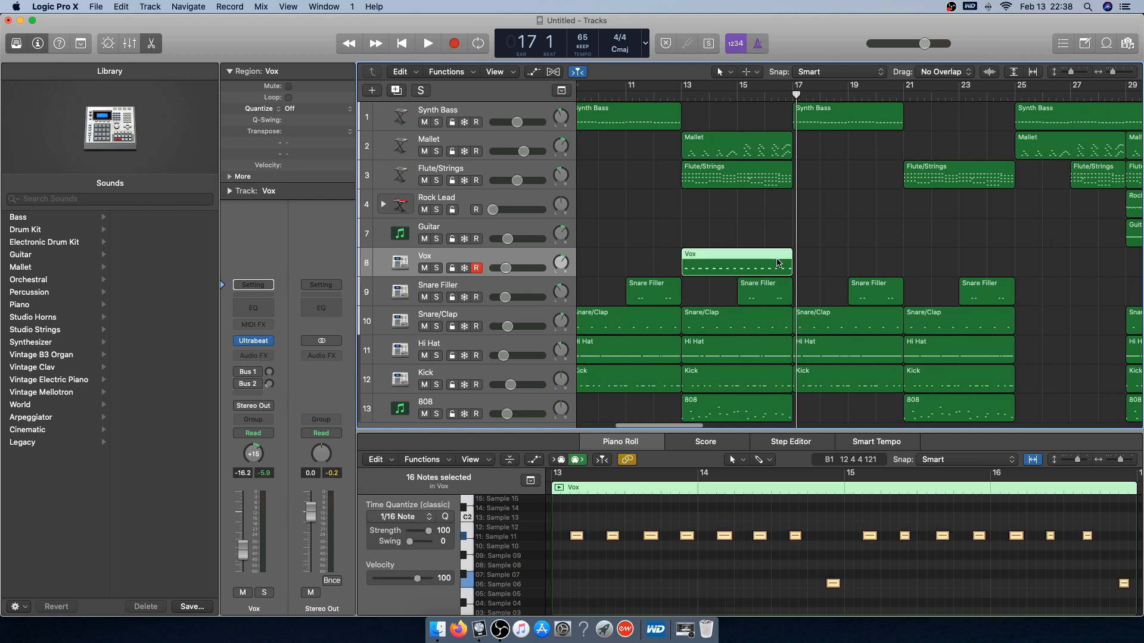
{"action": "left_click", "coordinate": [798, 182]}
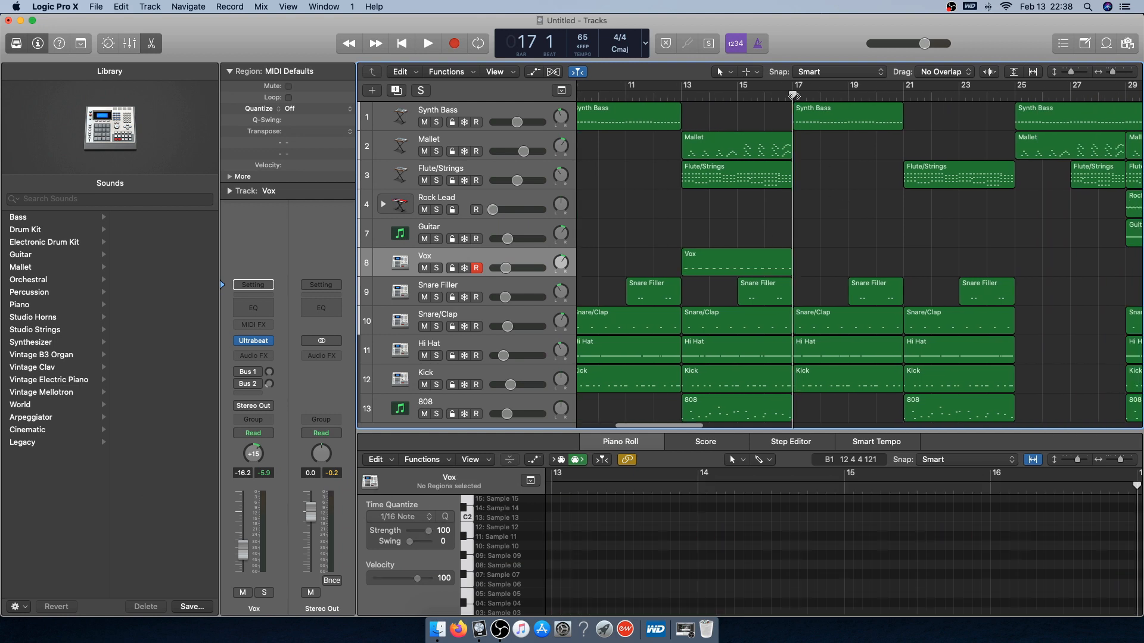
{"action": "scroll", "coordinate": [892, 248], "scroll_direction": "left", "scroll_amount": 5}
{"action": "scroll", "coordinate": [887, 248], "scroll_direction": "left", "scroll_amount": 1}
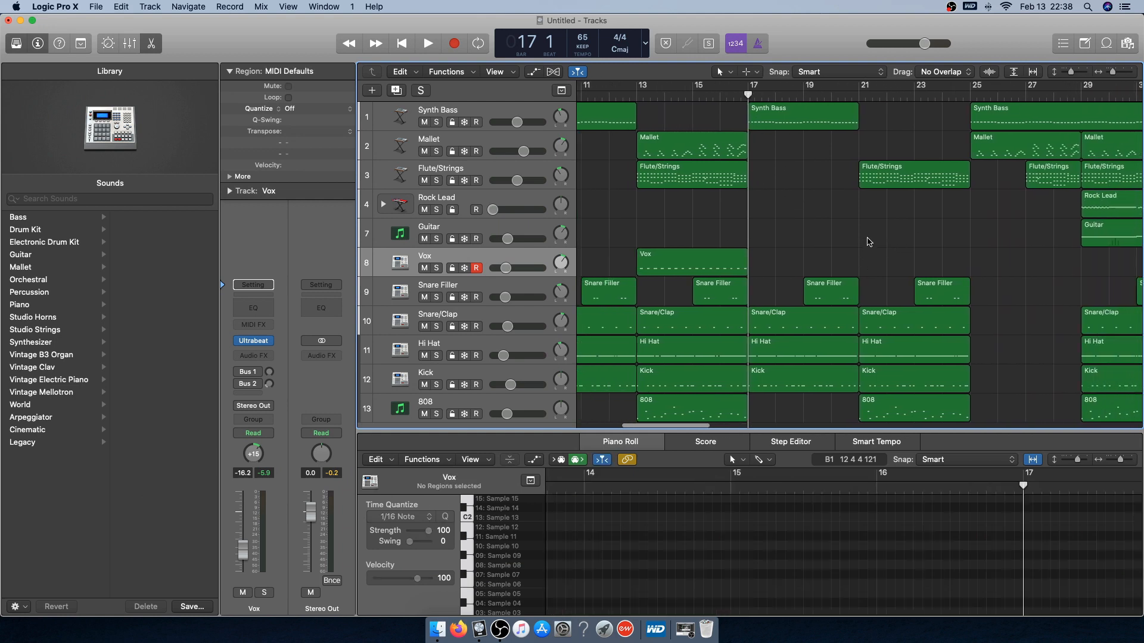
{"action": "key", "text": "super+v"}
Copy the Vox region at bar 13 and paste it at bar 5
{"action": "scroll", "coordinate": [718, 247], "scroll_direction": "left", "scroll_amount": 2}
{"action": "left_click_drag", "start_coordinate": [702, 236], "coordinate": [854, 270]}
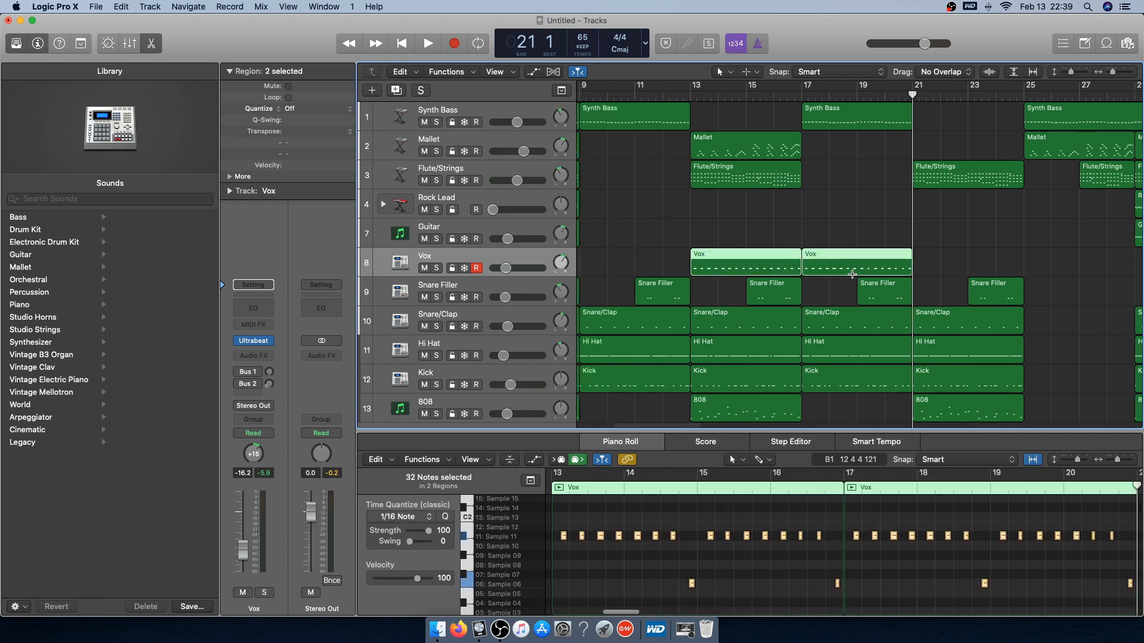
{"action": "left_click", "coordinate": [821, 237]}
{"action": "left_click_drag", "start_coordinate": [749, 247], "coordinate": [858, 271]}
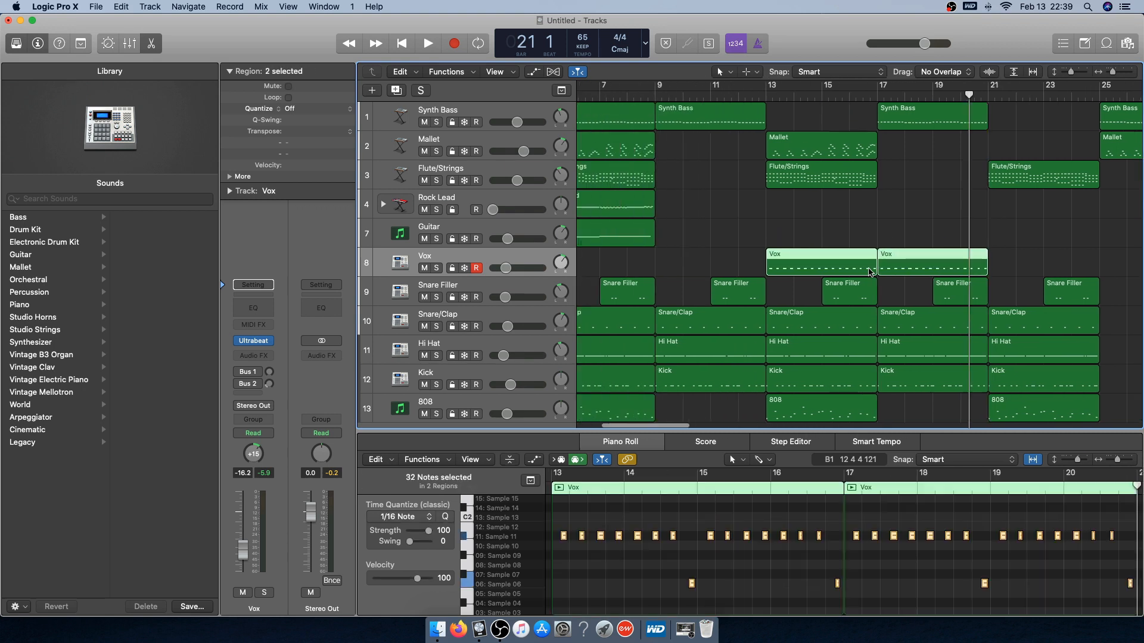
{"action": "scroll", "coordinate": [870, 272], "scroll_direction": "left", "scroll_amount": 4}
{"action": "scroll", "coordinate": [870, 272], "scroll_direction": "right", "scroll_amount": 4}
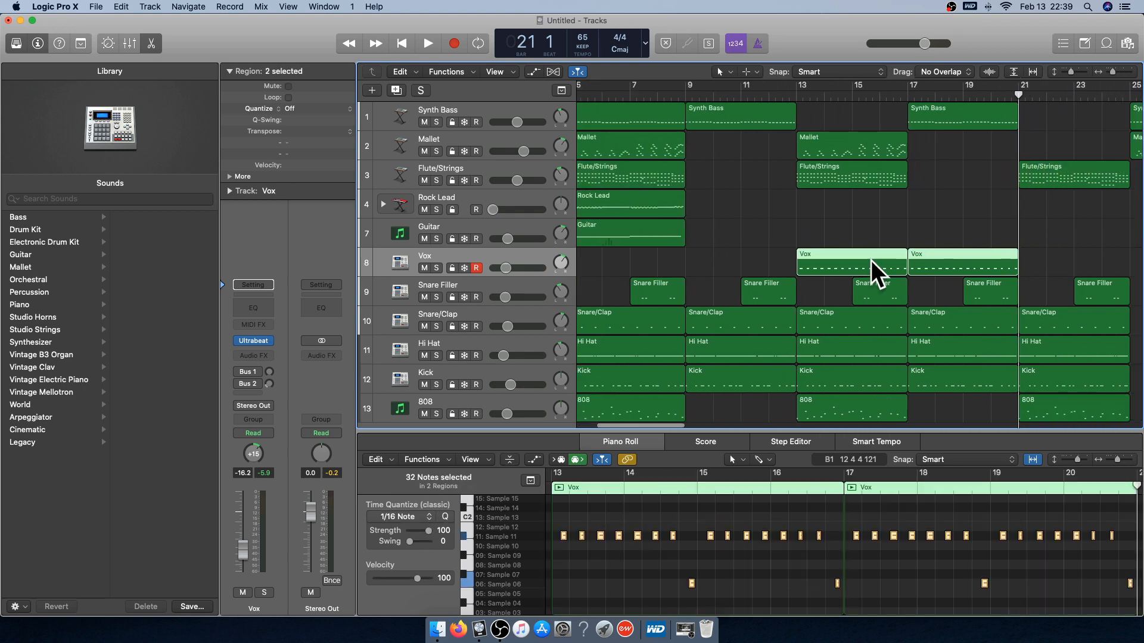
{"action": "scroll", "coordinate": [842, 242], "scroll_direction": "left", "scroll_amount": 4}
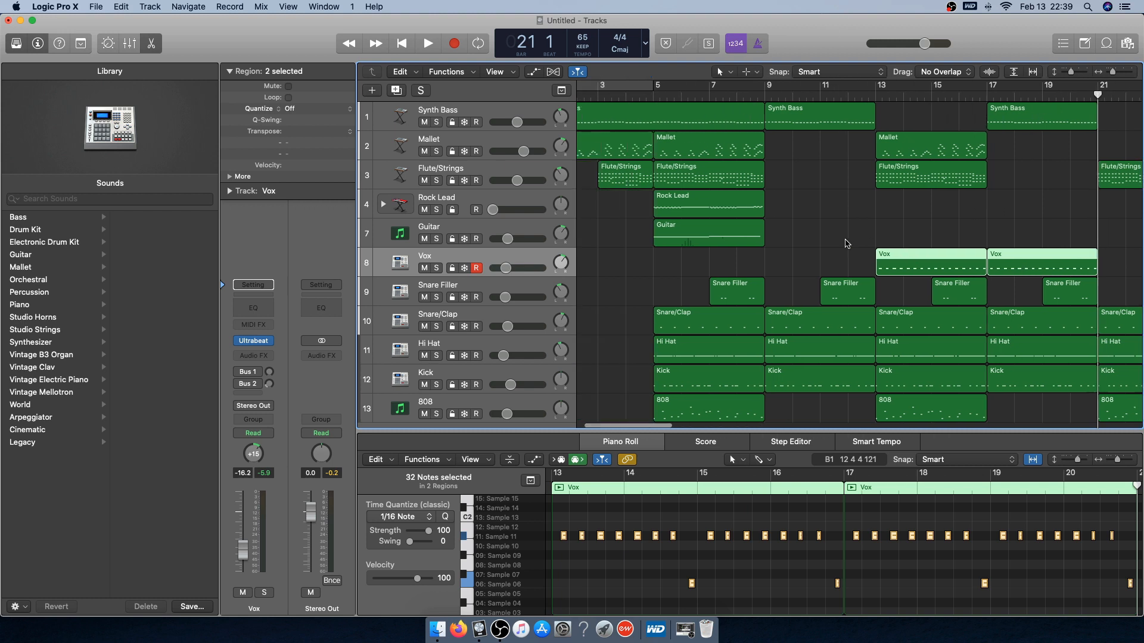
{"action": "left_click", "coordinate": [902, 270]}
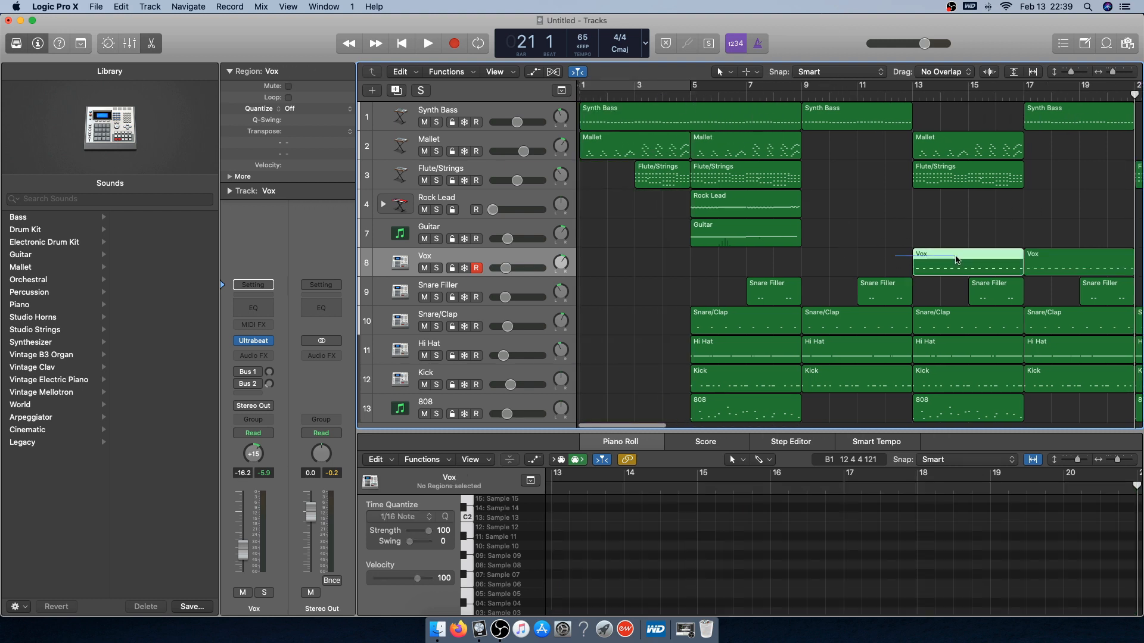
{"action": "key", "text": "super+c"}
{"action": "left_click", "coordinate": [683, 89]}
{"action": "key", "text": "super+v"}
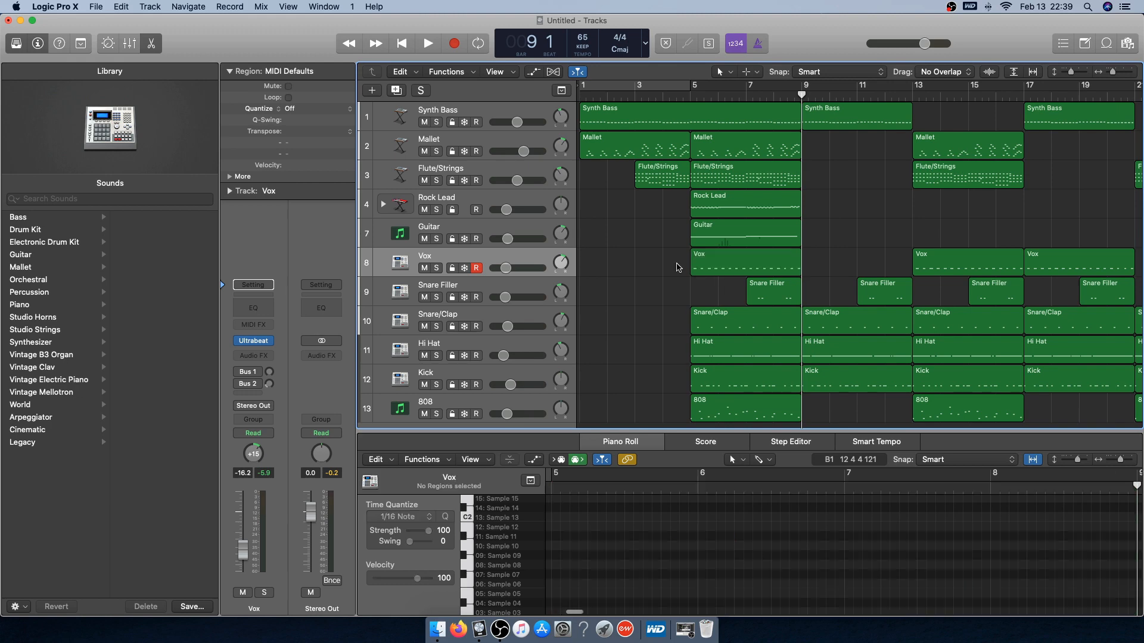
{"action": "left_click_drag", "start_coordinate": [682, 262], "coordinate": [1055, 255]}
{"action": "scroll", "coordinate": [937, 248], "scroll_direction": "right", "scroll_amount": 5}
{"action": "scroll", "coordinate": [937, 249], "scroll_direction": "left", "scroll_amount": 5}
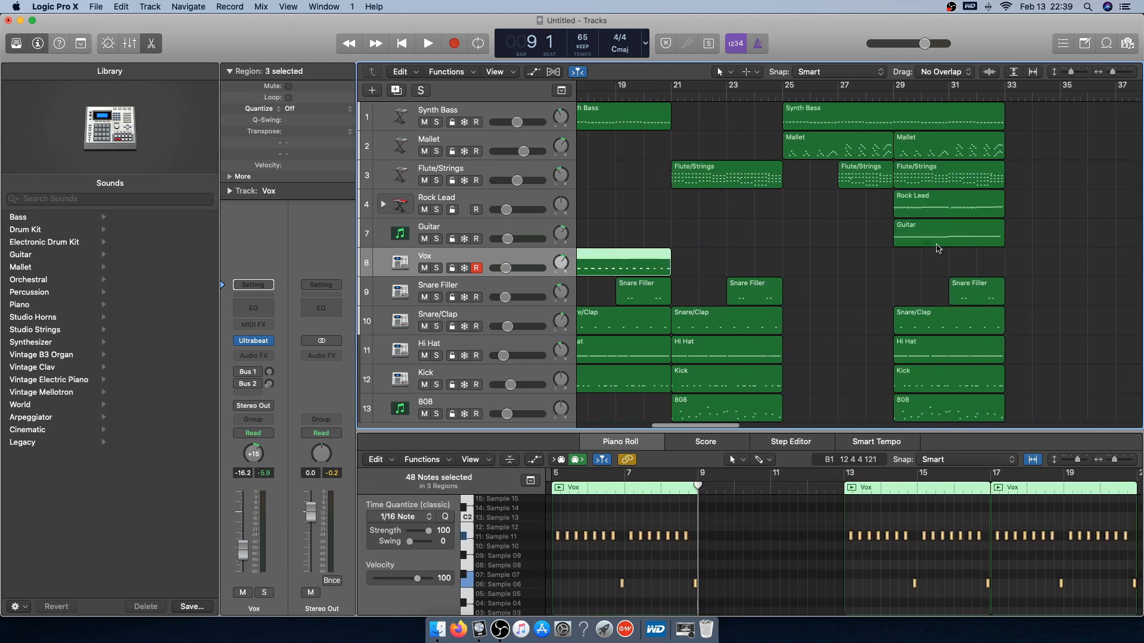
{"action": "scroll", "coordinate": [937, 248], "scroll_direction": "down", "scroll_amount": 1}
{"action": "scroll", "coordinate": [937, 249], "scroll_direction": "up", "scroll_amount": 2}
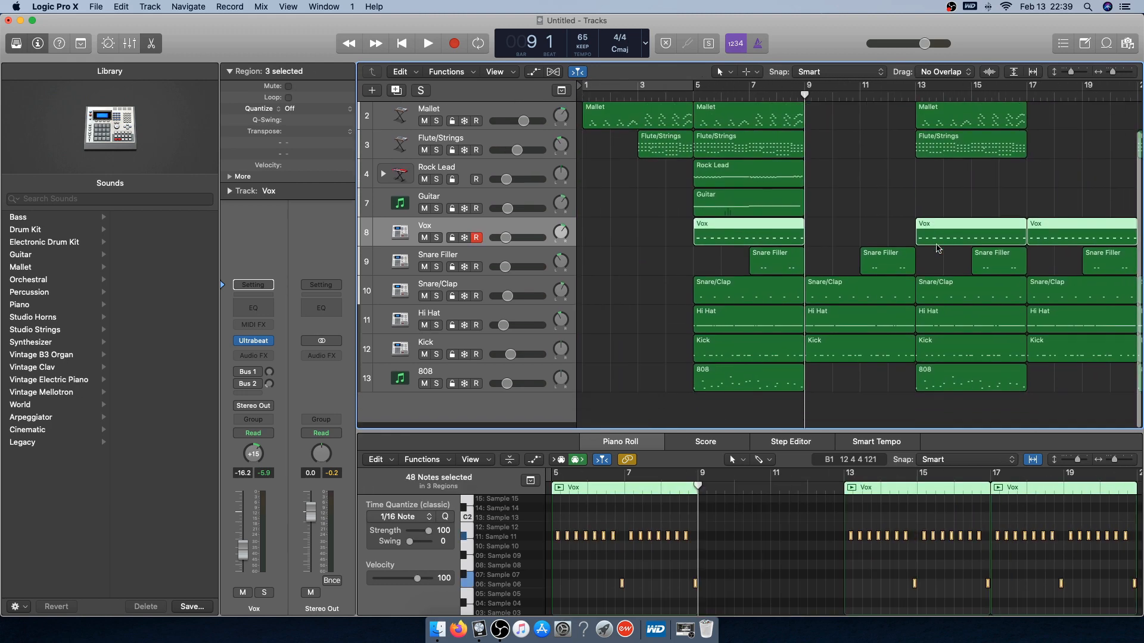
{"action": "scroll", "coordinate": [942, 245], "scroll_direction": "left", "scroll_amount": 1}
{"action": "scroll", "coordinate": [944, 242], "scroll_direction": "down", "scroll_amount": 1}
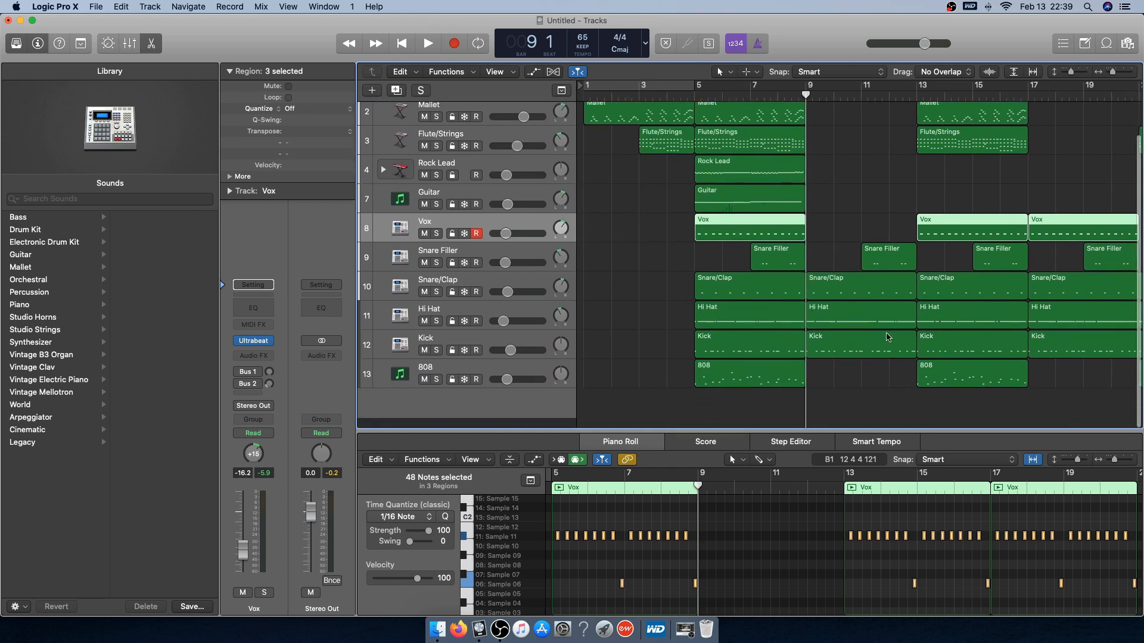
{"action": "left_click_drag", "start_coordinate": [744, 422], "coordinate": [771, 70]}
{"action": "left_click", "coordinate": [597, 266]}
{"action": "scroll", "coordinate": [597, 267], "scroll_direction": "down", "scroll_amount": 2}
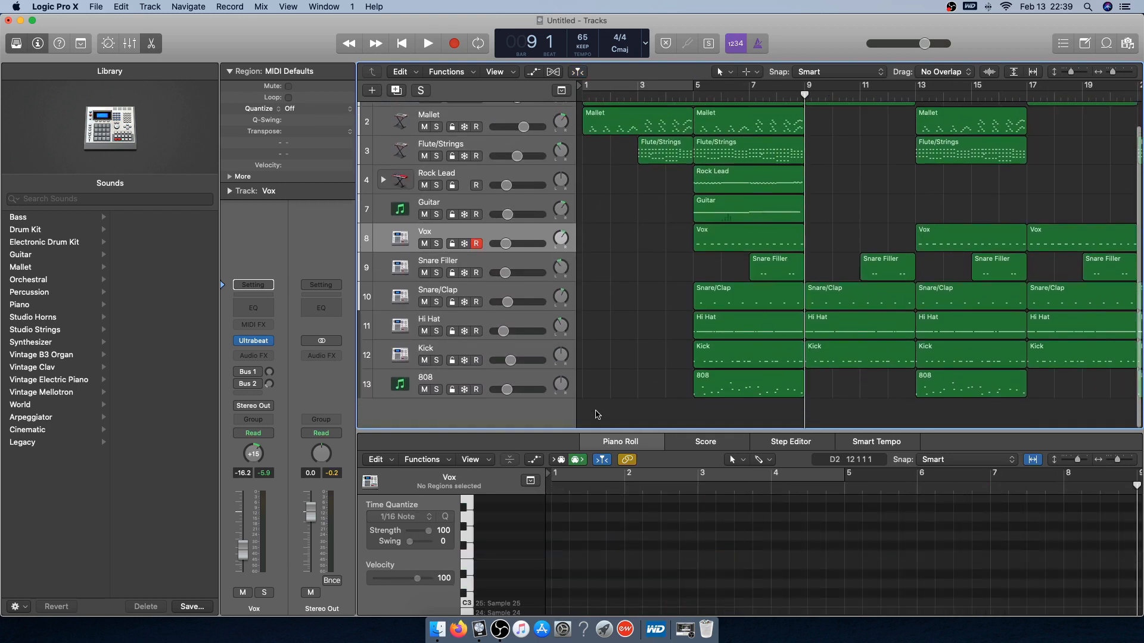
Copy the regions of all tracks from bar 1 to bar 25 and paste them at bar 25
{"action": "left_click_drag", "start_coordinate": [596, 413], "coordinate": [970, 43]}
{"action": "scroll", "coordinate": [954, 205], "scroll_direction": "left", "scroll_amount": 5}
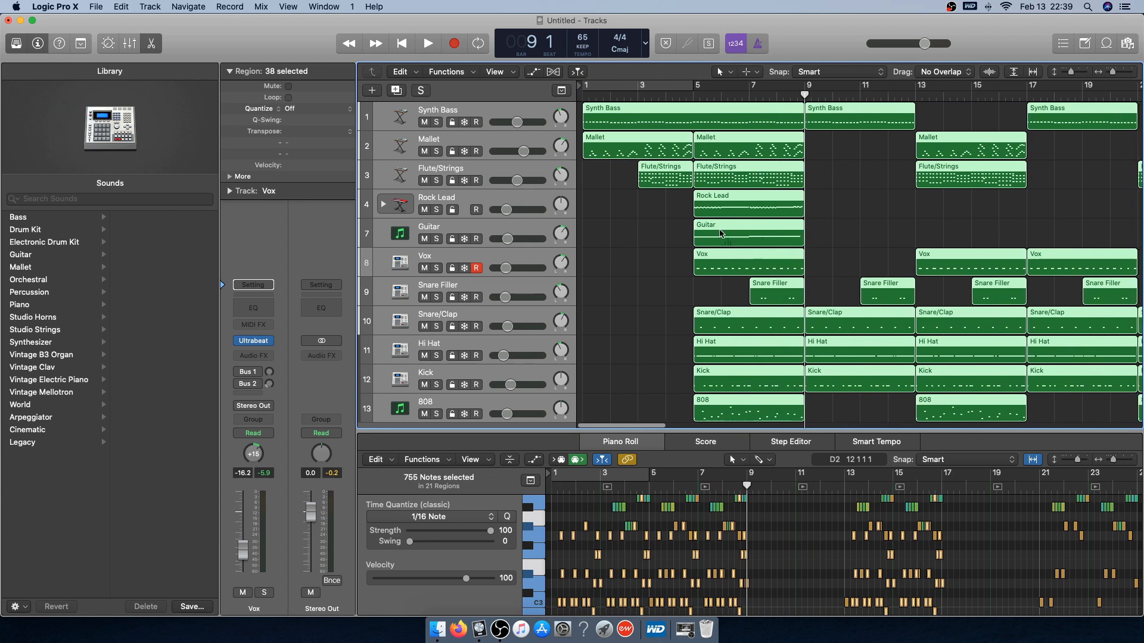
{"action": "scroll", "coordinate": [649, 158], "scroll_direction": "right", "scroll_amount": 5}
{"action": "left_click", "coordinate": [997, 94]}
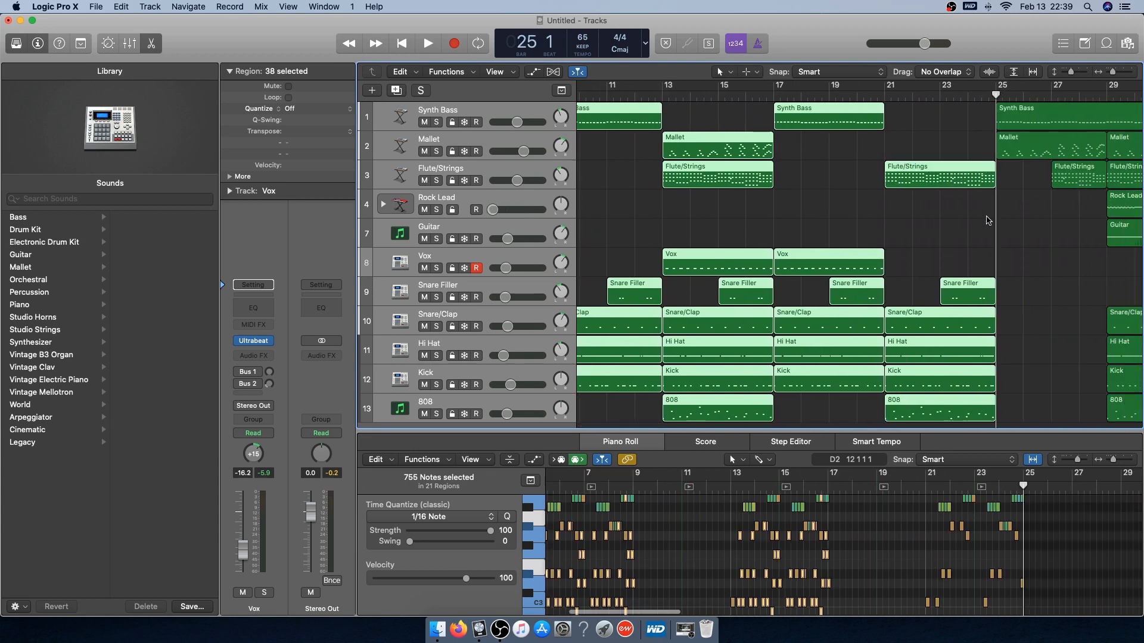
{"action": "key", "text": "super+v"}
Paste the copied 24-bar arrangement once more at bar 49 and clear the selection
{"action": "scroll", "coordinate": [818, 205], "scroll_direction": "right", "scroll_amount": 5}
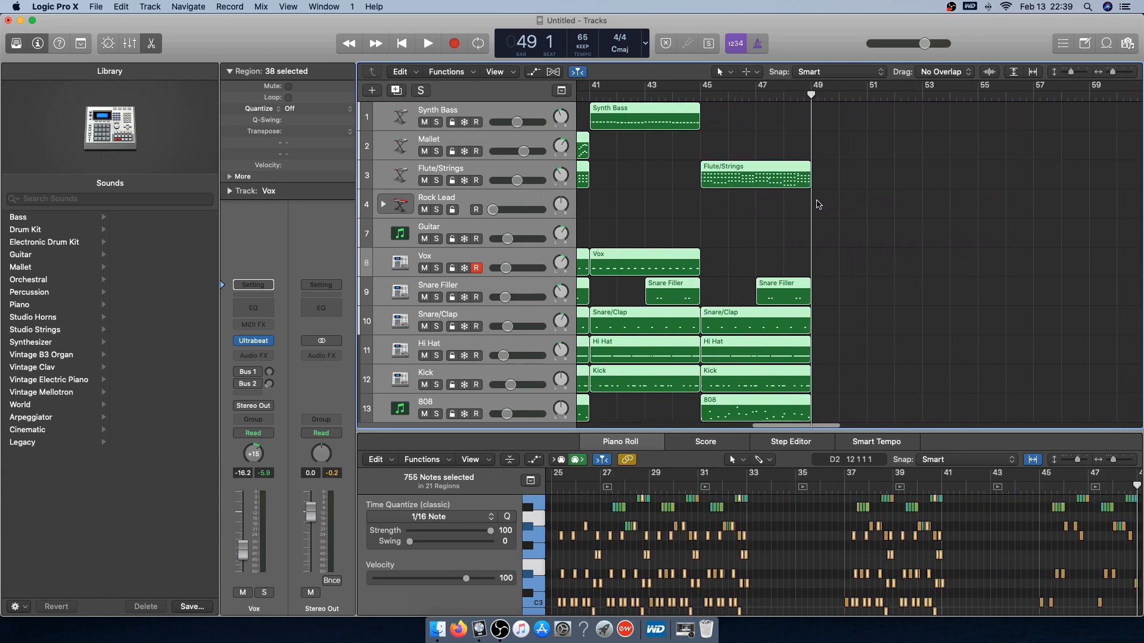
{"action": "key", "text": "super+v"}
{"action": "scroll", "coordinate": [818, 203], "scroll_direction": "right", "scroll_amount": 5}
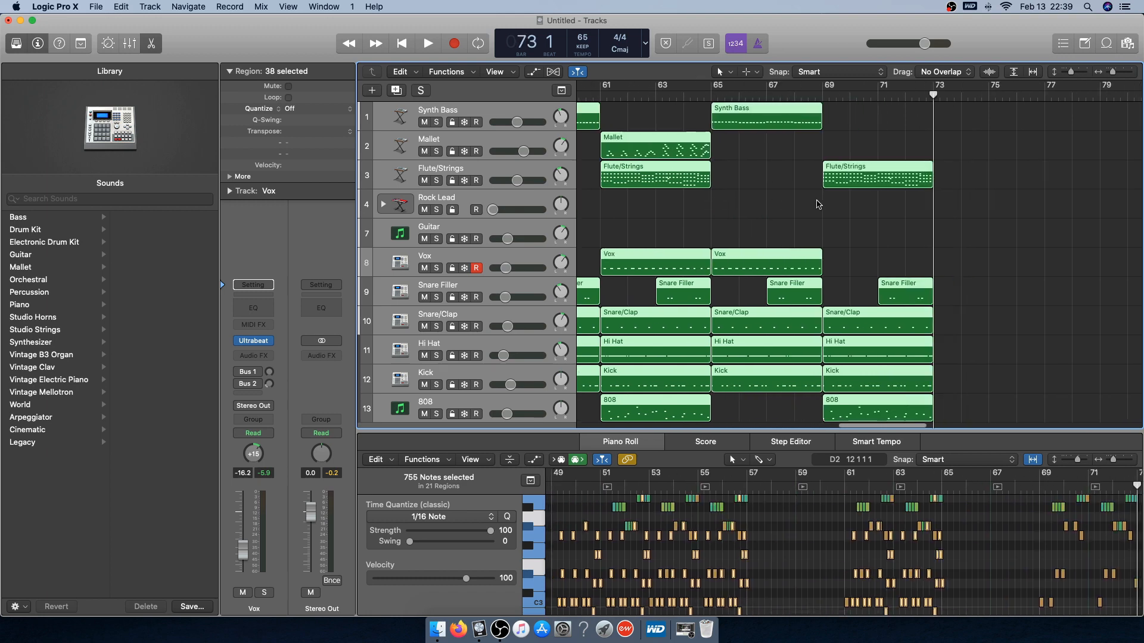
{"action": "scroll", "coordinate": [819, 204], "scroll_direction": "down", "scroll_amount": 1}
{"action": "scroll", "coordinate": [818, 204], "scroll_direction": "up", "scroll_amount": 1}
{"action": "left_click", "coordinate": [818, 205]}
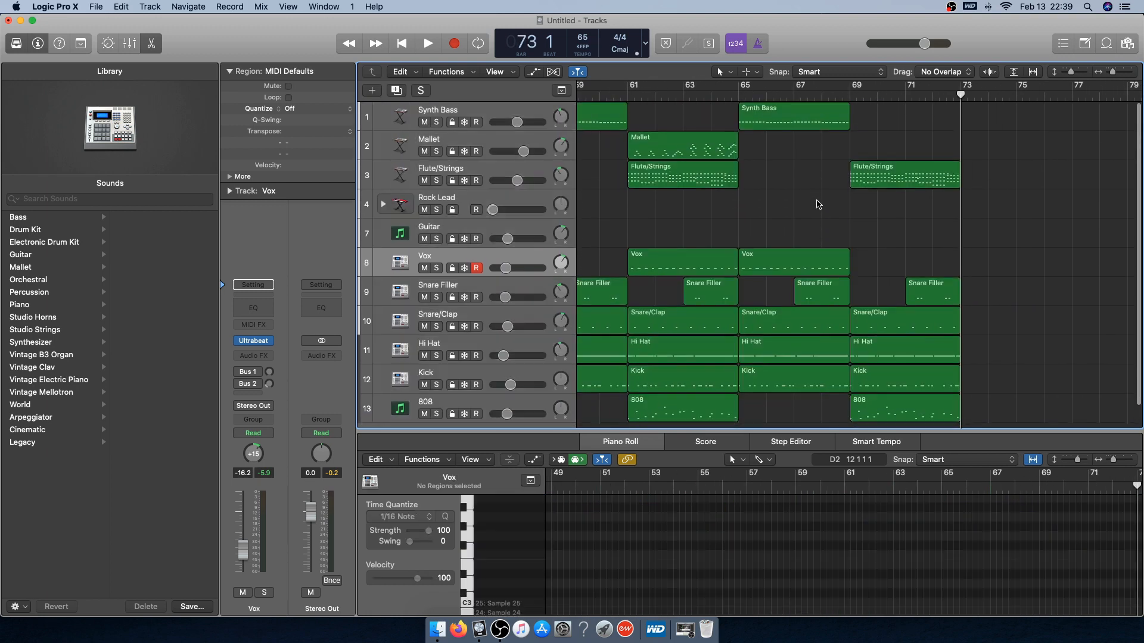
Copy the regions of all tracks from bar 49 to bar 57 and paste them at bar 73
{"action": "scroll", "coordinate": [818, 205], "scroll_direction": "left", "scroll_amount": 8}
{"action": "scroll", "coordinate": [818, 205], "scroll_direction": "right", "scroll_amount": 3}
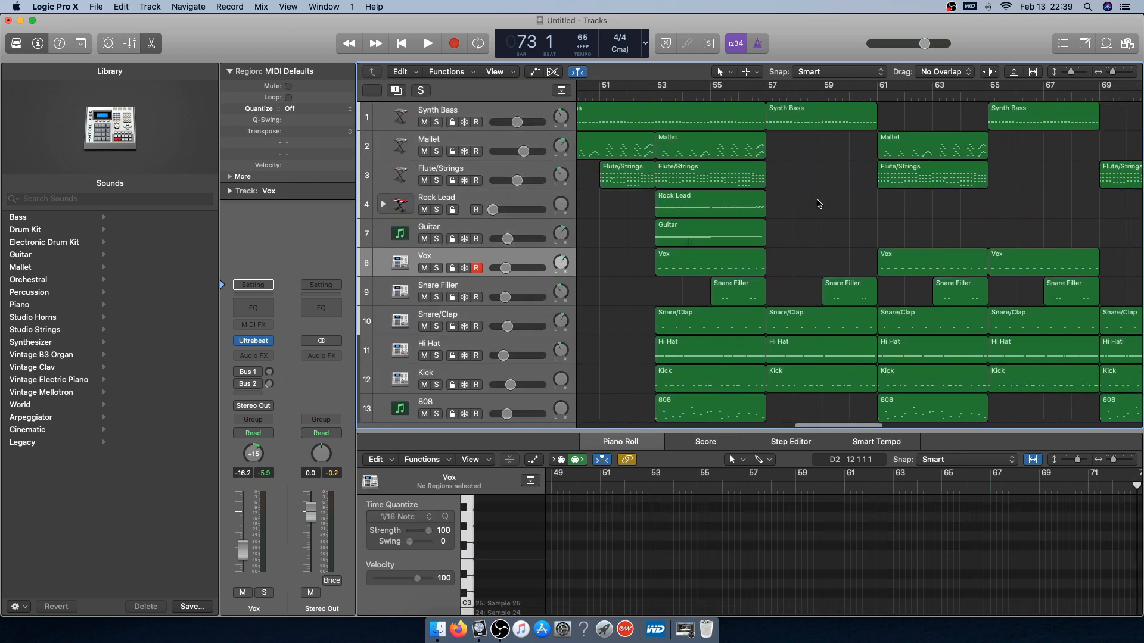
{"action": "scroll", "coordinate": [818, 204], "scroll_direction": "left", "scroll_amount": 3}
{"action": "scroll", "coordinate": [818, 204], "scroll_direction": "down", "scroll_amount": 1}
{"action": "left_click_drag", "start_coordinate": [691, 398], "coordinate": [769, 106]}
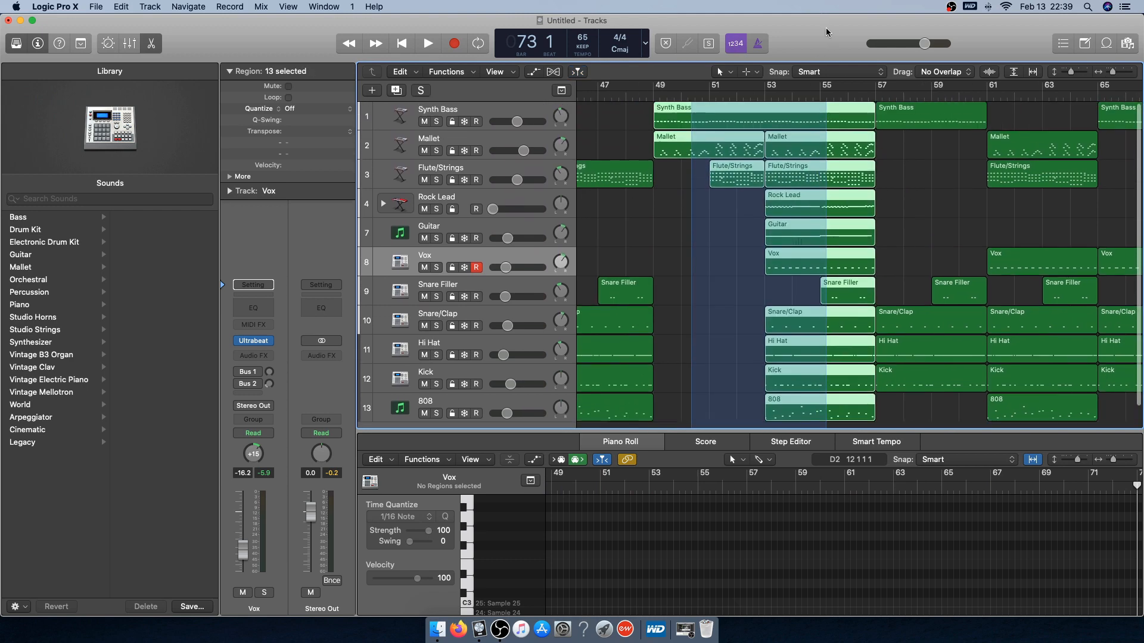
{"action": "scroll", "coordinate": [831, 160], "scroll_direction": "right", "scroll_amount": 5}
{"action": "scroll", "coordinate": [831, 160], "scroll_direction": "right", "scroll_amount": 5}
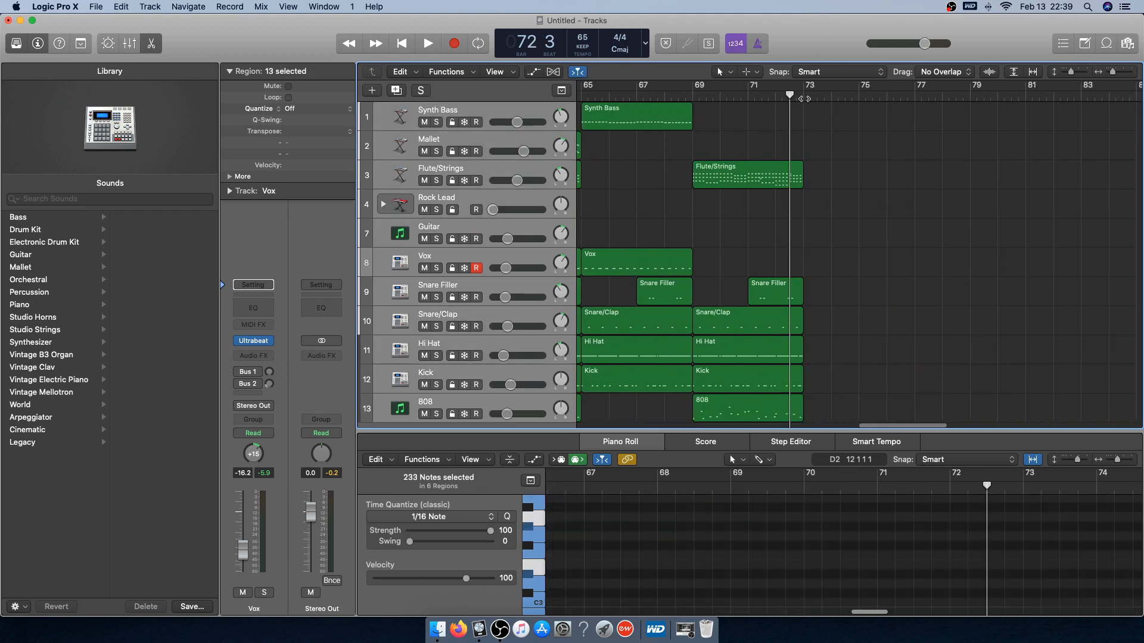
{"action": "key", "text": "super+v"}
{"action": "left_click", "coordinate": [876, 266]}
Copy the Synth Bass region at bar 73 and the other tracks' regions within bars 77 to 81, and paste them starting at bar 81
{"action": "scroll", "coordinate": [870, 298], "scroll_direction": "right", "scroll_amount": 2}
{"action": "scroll", "coordinate": [869, 298], "scroll_direction": "down", "scroll_amount": 1}
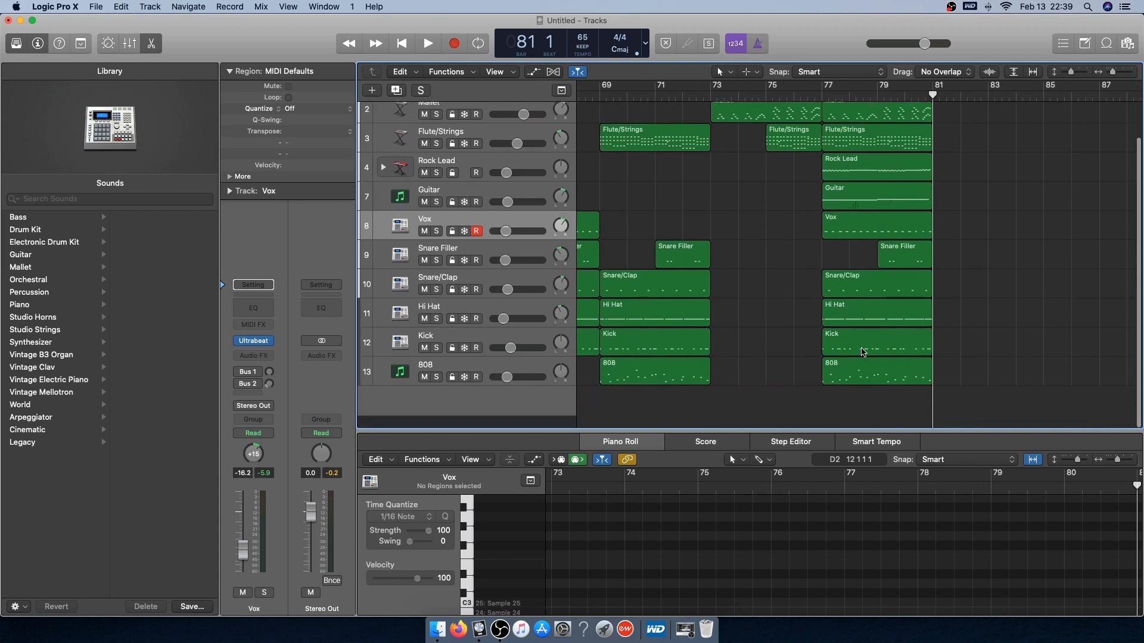
{"action": "left_click_drag", "start_coordinate": [858, 414], "coordinate": [908, 33]}
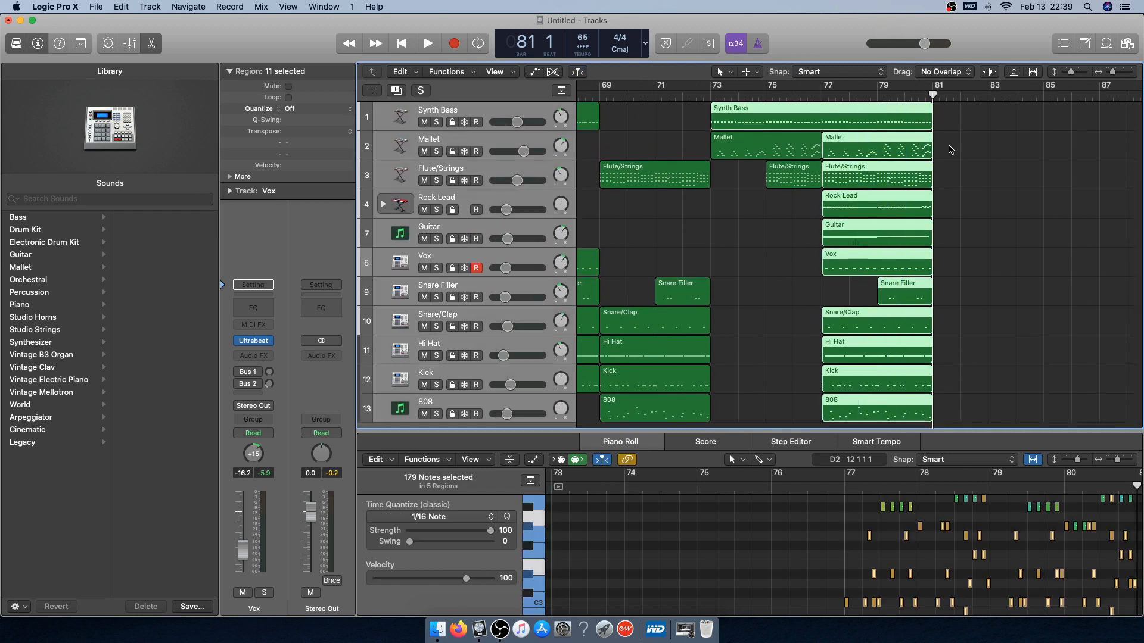
{"action": "left_click", "coordinate": [951, 149]}
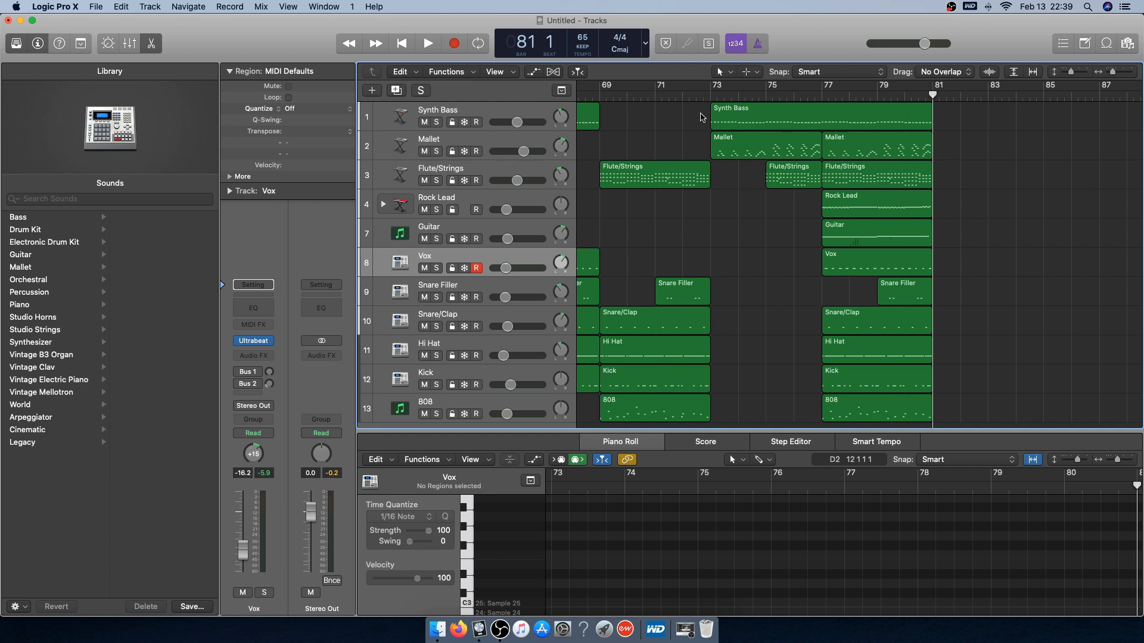
{"action": "scroll", "coordinate": [919, 298], "scroll_direction": "down", "scroll_amount": 3}
{"action": "left_click_drag", "start_coordinate": [856, 416], "coordinate": [908, 45]}
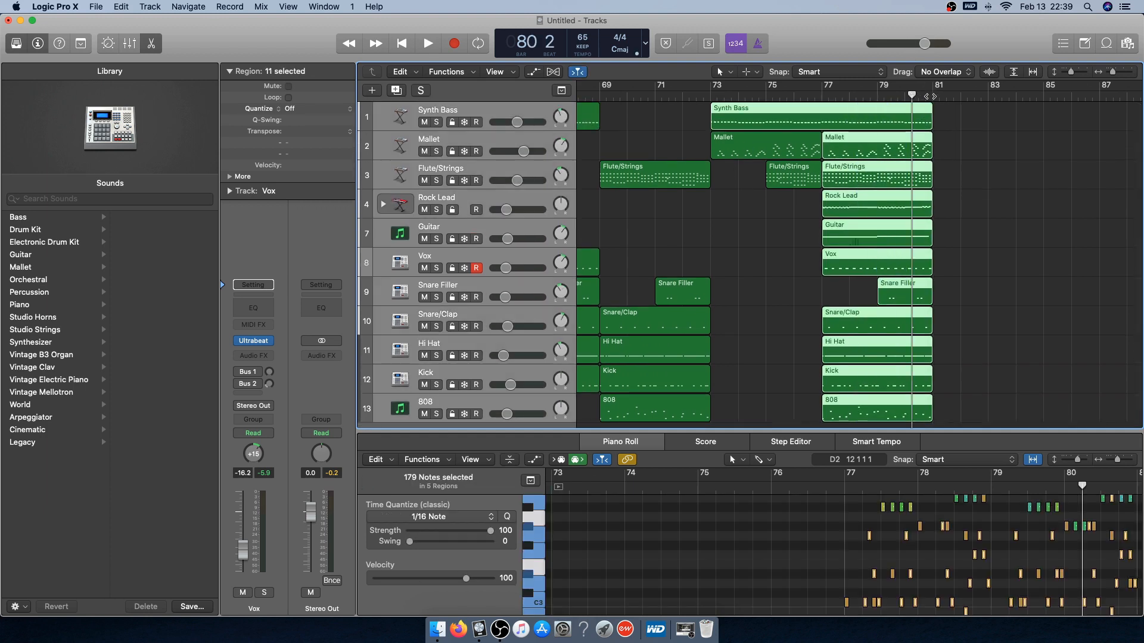
{"action": "key", "text": "super+r"}
{"action": "left_click", "coordinate": [819, 135]}
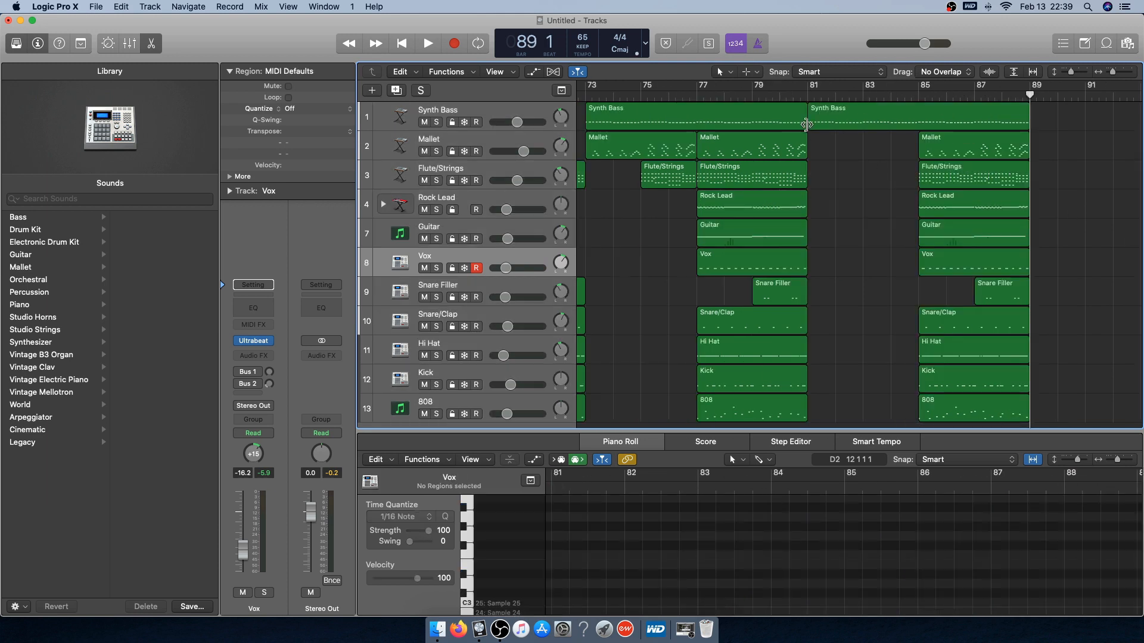
Shorten the pasted Synth Bass region to end at bar 85 and move the other tracks' pasted regions four bars earlier
{"action": "left_click_drag", "start_coordinate": [806, 124], "coordinate": [1002, 426]}
{"action": "scroll", "coordinate": [962, 234], "scroll_direction": "up", "scroll_amount": 1}
{"action": "left_click_drag", "start_coordinate": [962, 169], "coordinate": [860, 143]}
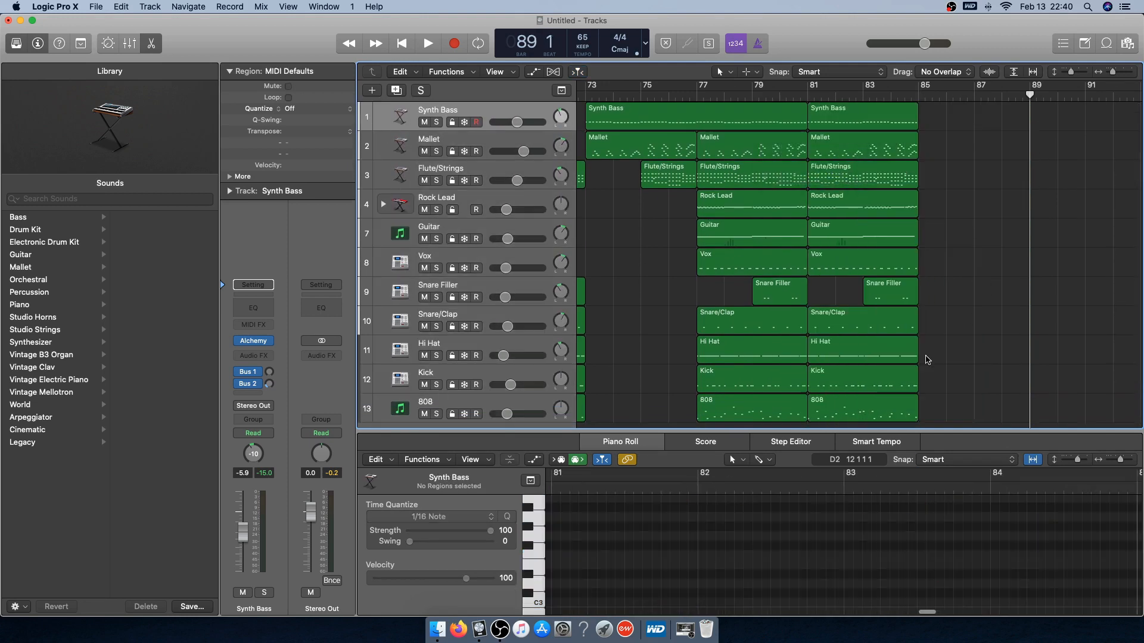
Delete the Snare/Clap, Snare Filler, Kick and 808 regions between bars 81 and 85
{"action": "scroll", "coordinate": [846, 238], "scroll_direction": "down", "scroll_amount": 2}
{"action": "left_click", "coordinate": [832, 300]}
{"action": "key", "text": "Delete"}
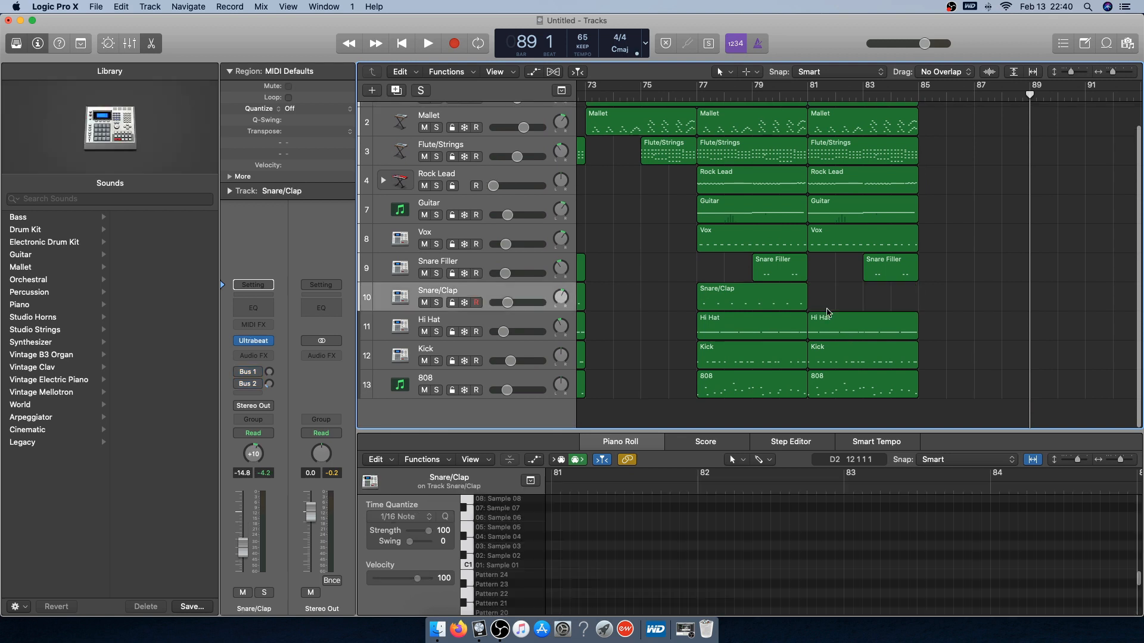
{"action": "left_click", "coordinate": [886, 267]}
{"action": "key", "text": "Delete"}
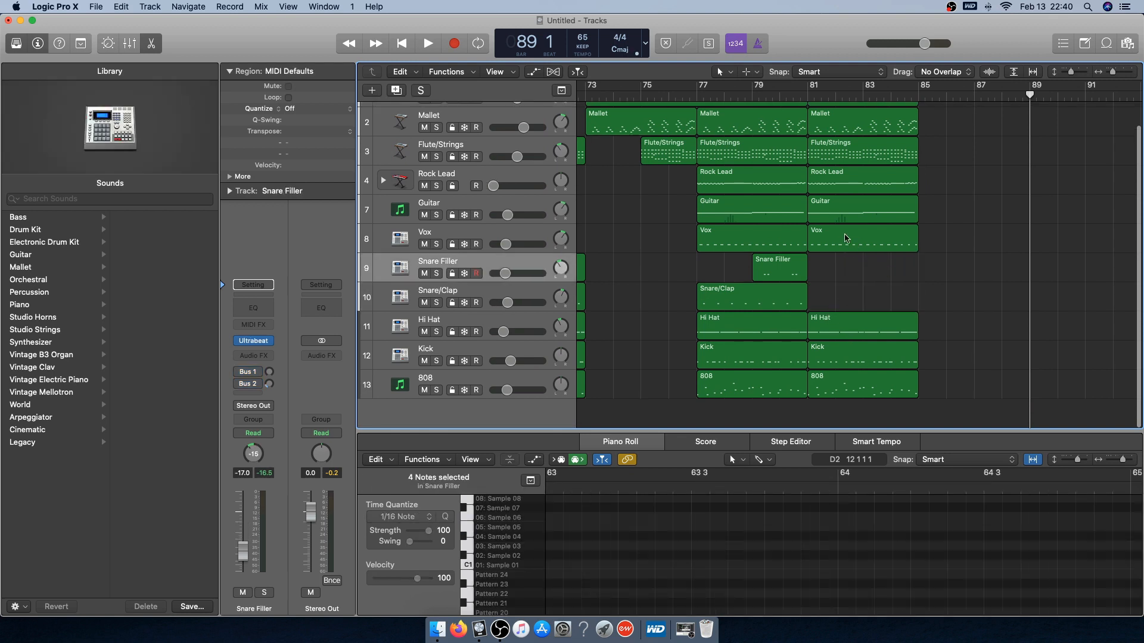
{"action": "left_click_drag", "start_coordinate": [841, 410], "coordinate": [864, 334]}
{"action": "key", "text": "Delete"}
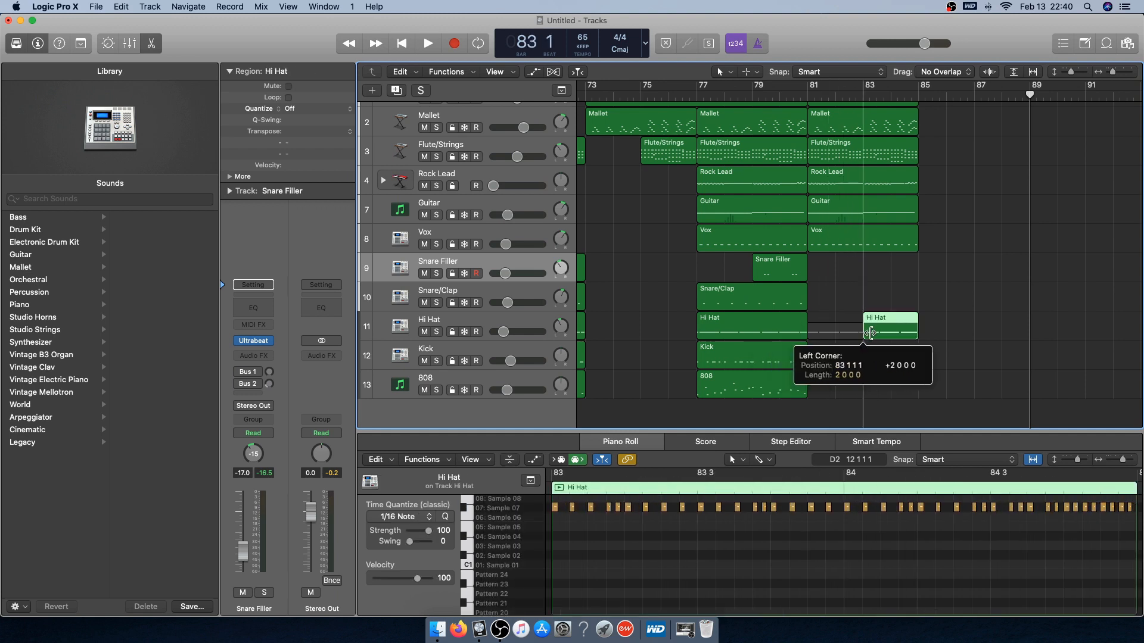
Move the project end marker back to bar 86, just past the last regions of the arrangement
{"action": "scroll", "coordinate": [1103, 112], "scroll_direction": "right", "scroll_amount": 17}
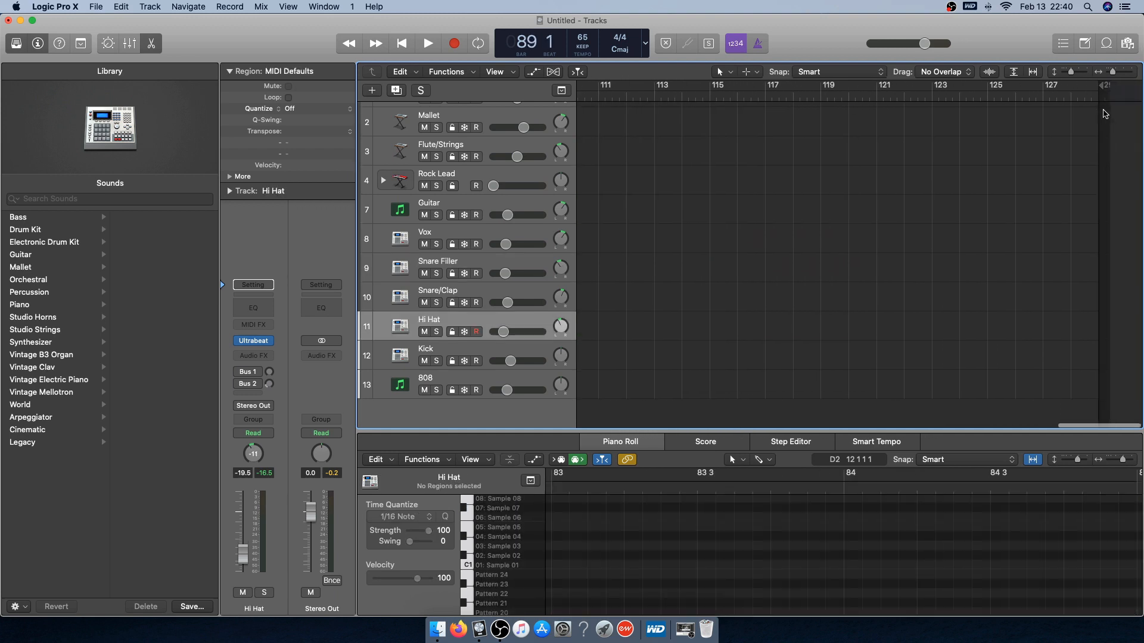
{"action": "left_click_drag", "start_coordinate": [1133, 86], "coordinate": [662, 138]}
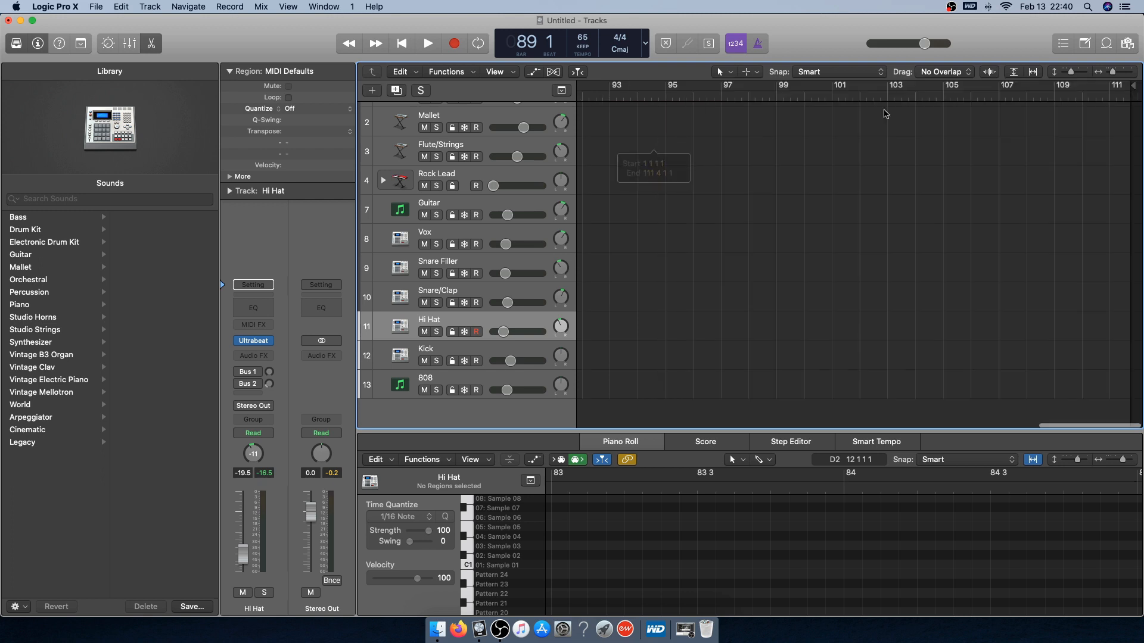
{"action": "left_click_drag", "start_coordinate": [1134, 87], "coordinate": [685, 151]}
{"action": "mouse_move", "coordinate": [1132, 90]}
{"action": "left_mouse_down"}
{"action": "mouse_move", "coordinate": [1103, 114]}
{"action": "mouse_move", "coordinate": [858, 147]}
{"action": "left_mouse_up"}
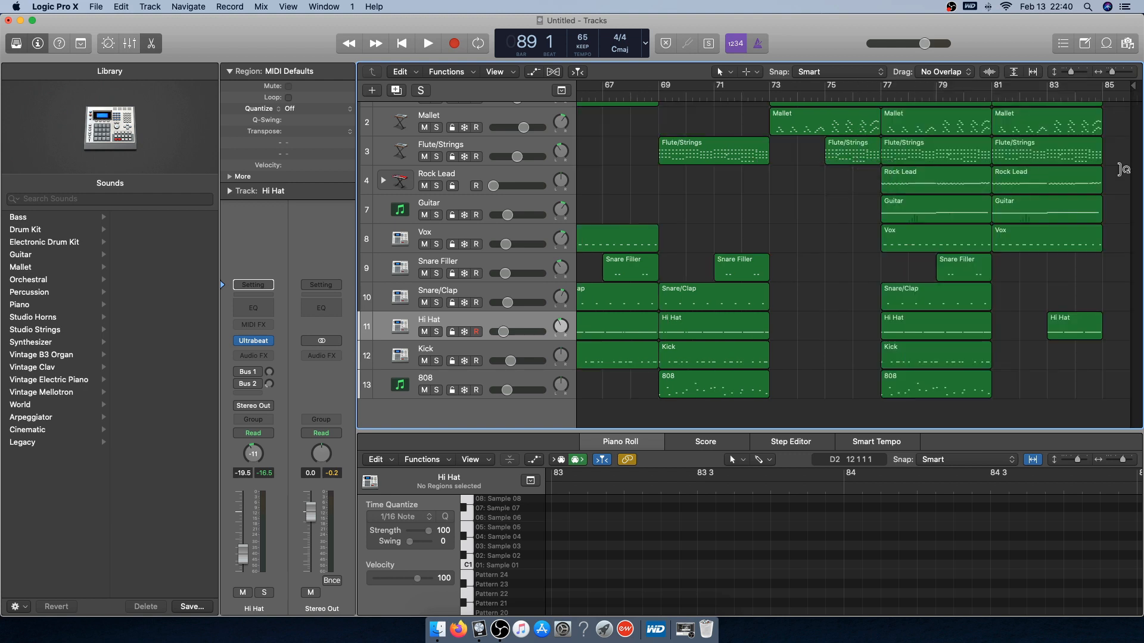
{"action": "scroll", "coordinate": [1132, 185], "scroll_direction": "up", "scroll_amount": 2}
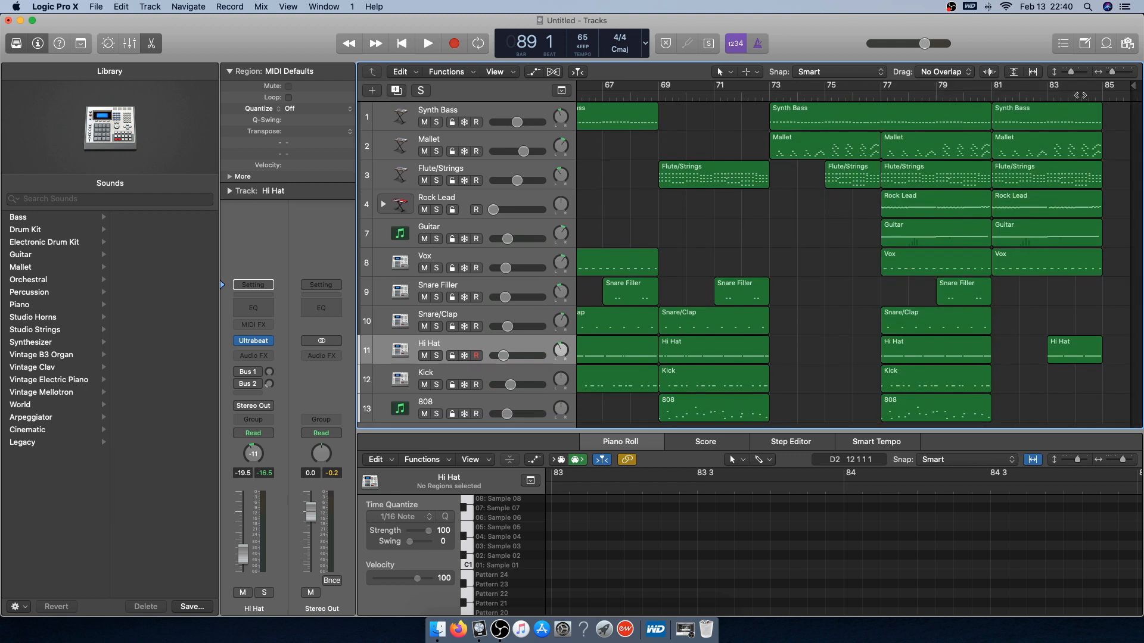
Place the playhead at bar 86, check the song's length in the Beats & Time (Large) display, and restore the Beats & Project display
{"action": "left_click_drag", "start_coordinate": [1120, 101], "coordinate": [1127, 100]}
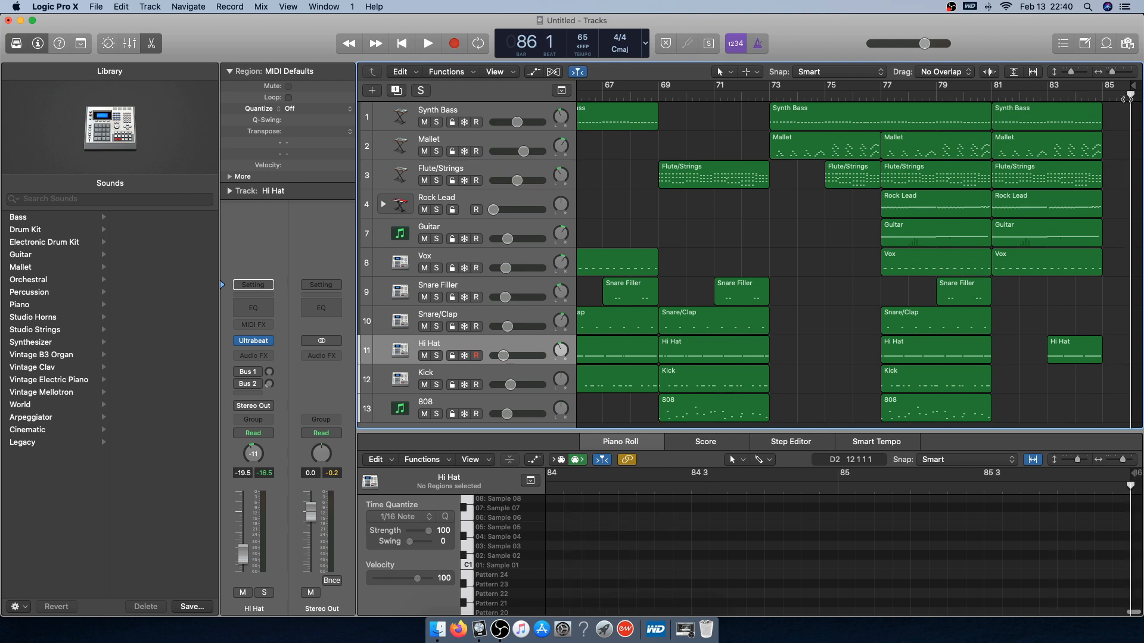
{"action": "left_click", "coordinate": [643, 47]}
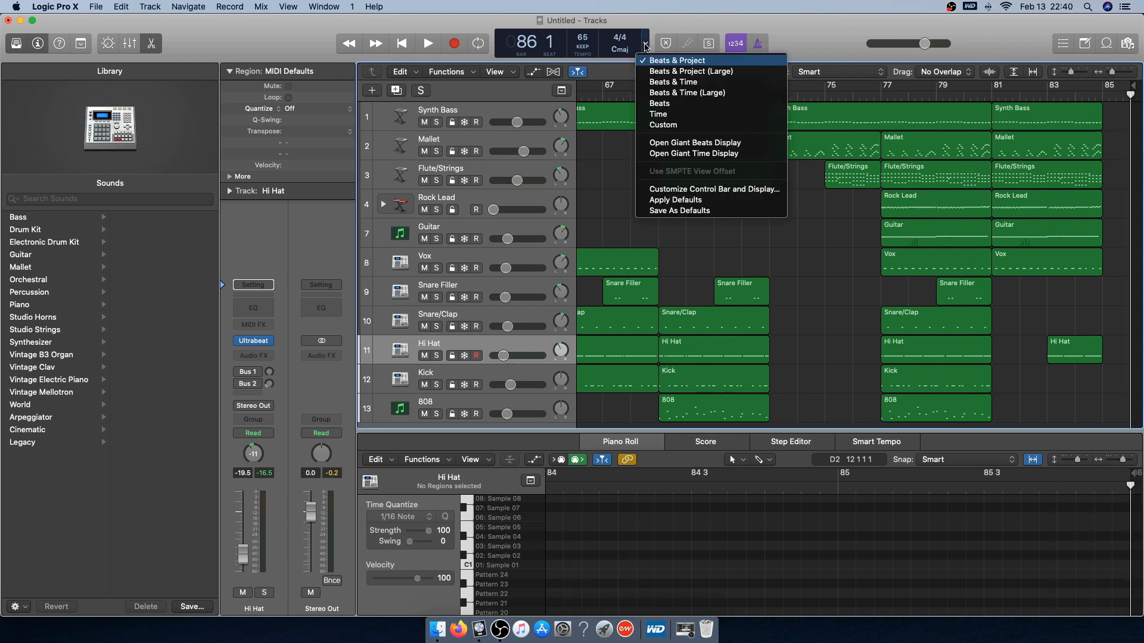
{"action": "left_click", "coordinate": [654, 92]}
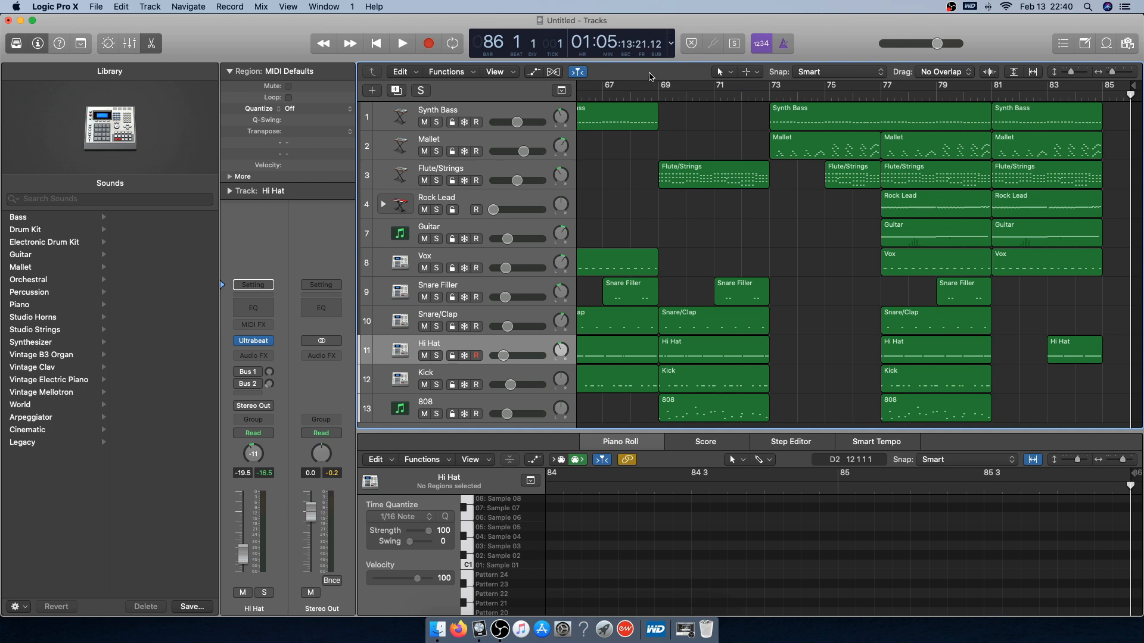
{"action": "left_click", "coordinate": [671, 43]}
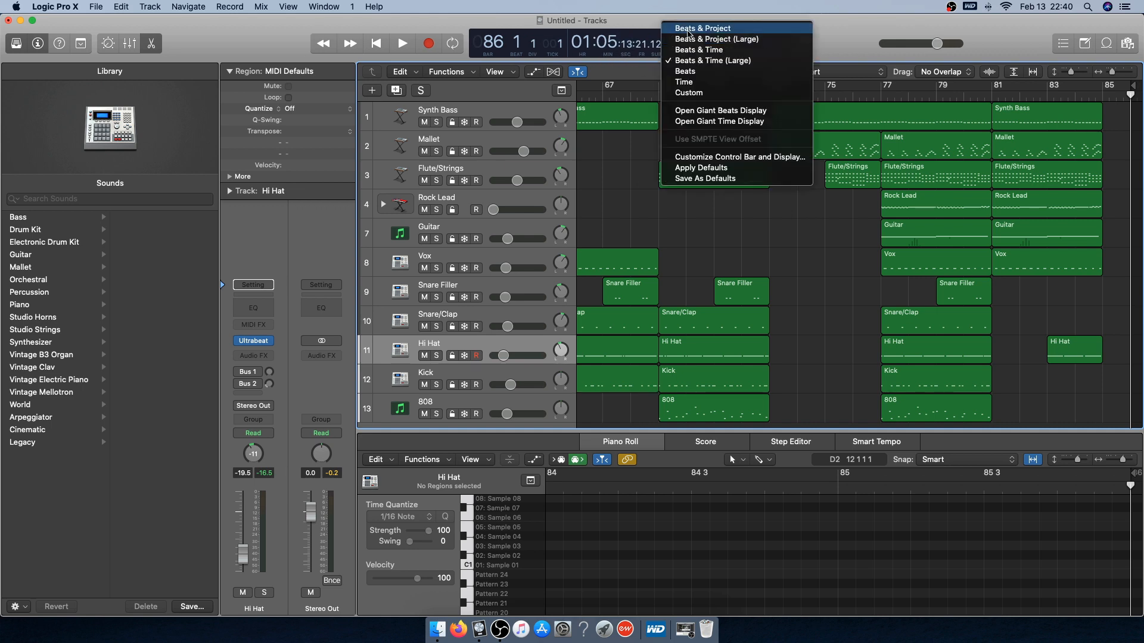
{"action": "left_click", "coordinate": [688, 29]}
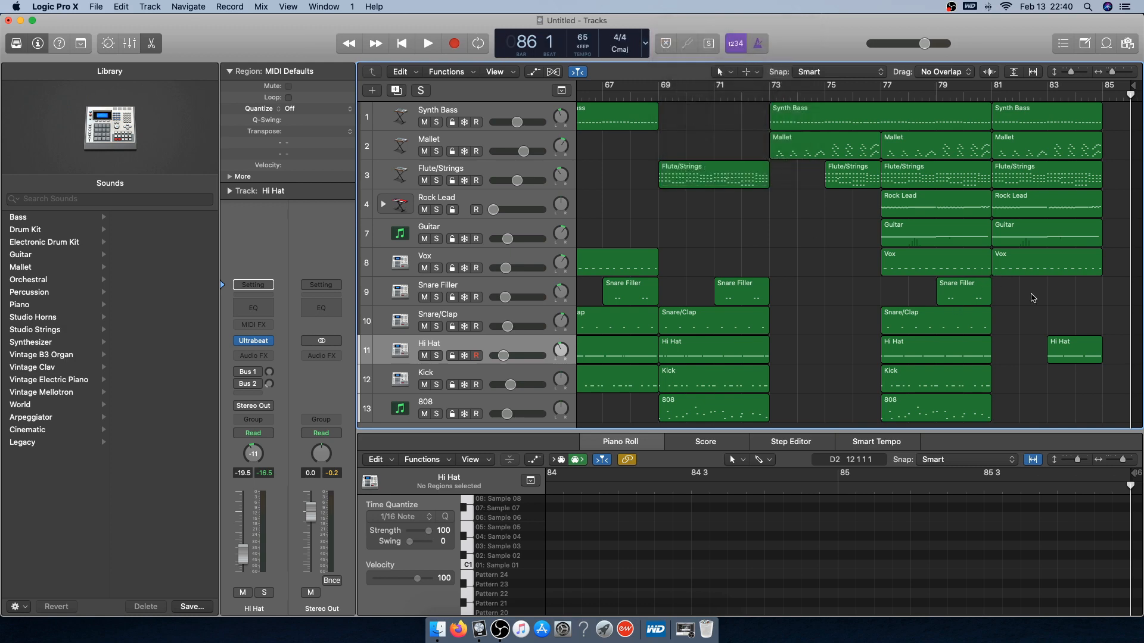
Close the Piano Roll editor so the track area takes up the full height of the window
{"action": "scroll", "coordinate": [1035, 298], "scroll_direction": "up", "scroll_amount": 1}
{"action": "scroll", "coordinate": [1000, 290], "scroll_direction": "left", "scroll_amount": 15}
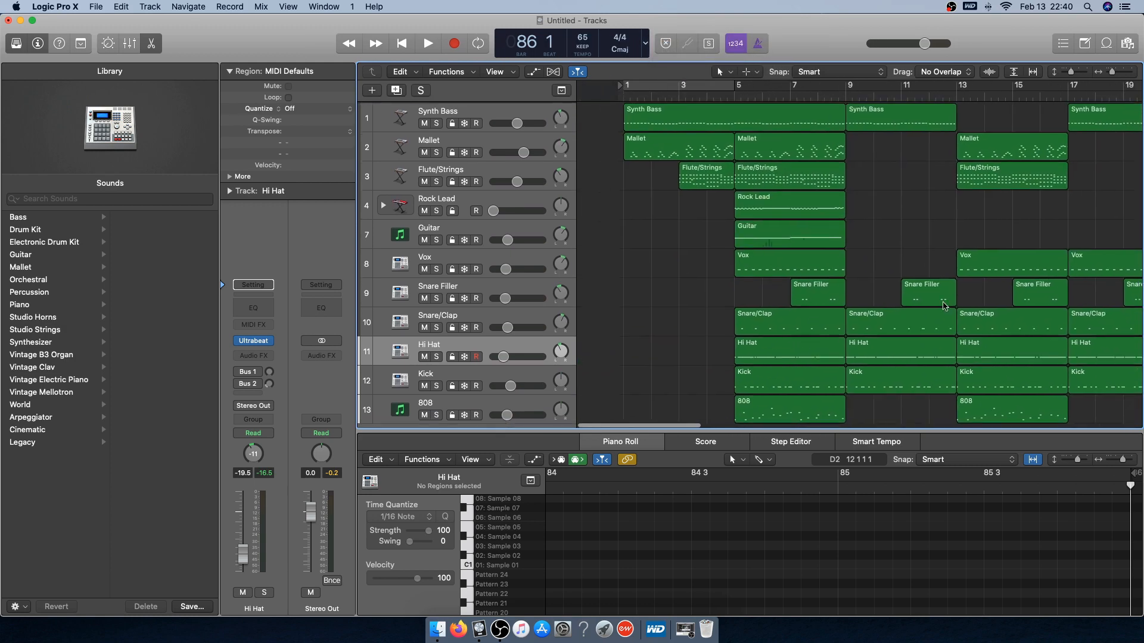
{"action": "left_click", "coordinate": [656, 450]}
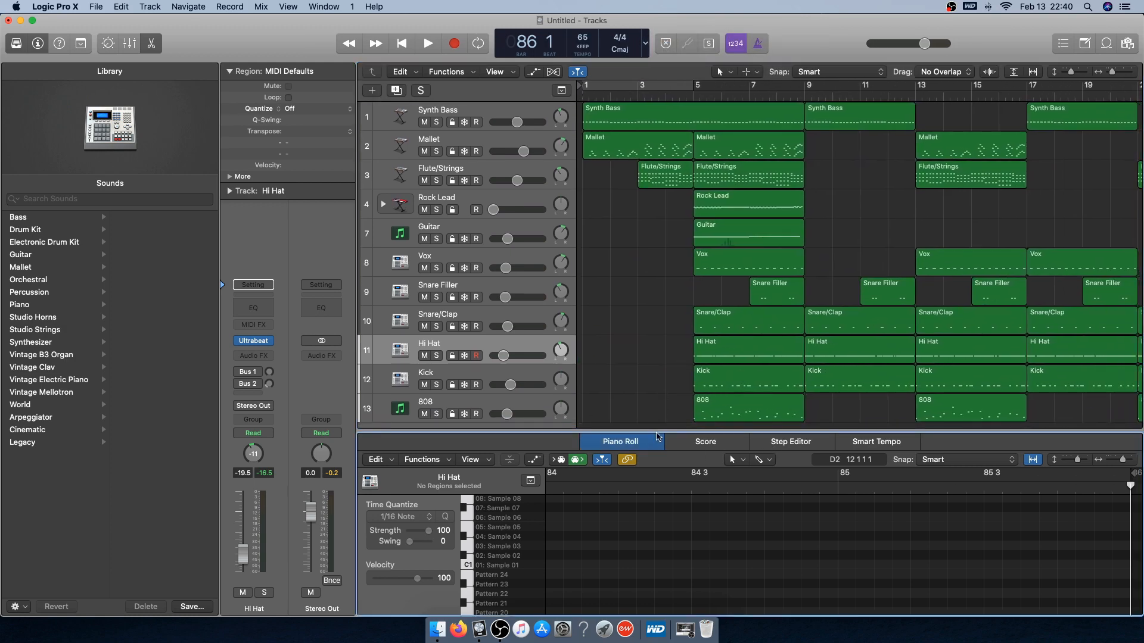
{"action": "double_click", "coordinate": [654, 446]}
Examine the full arrangement across all tracks, from the intro at bar 1 to the ending at bar 85
{"action": "scroll", "coordinate": [671, 308], "scroll_direction": "right", "scroll_amount": 20}
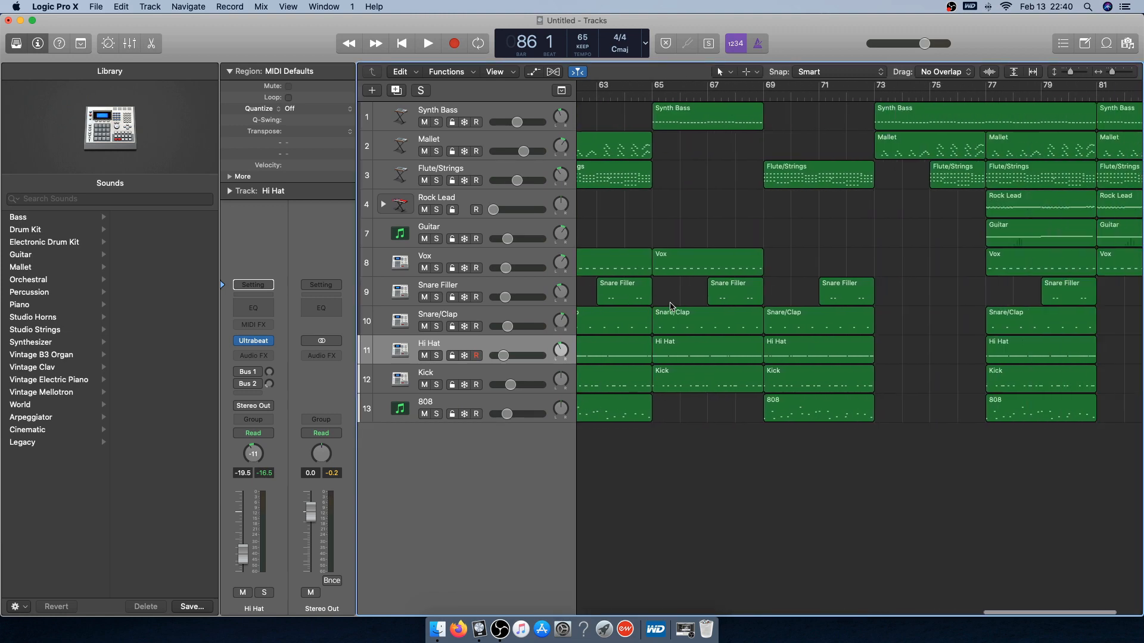
{"action": "scroll", "coordinate": [815, 365], "scroll_direction": "left", "scroll_amount": 20}
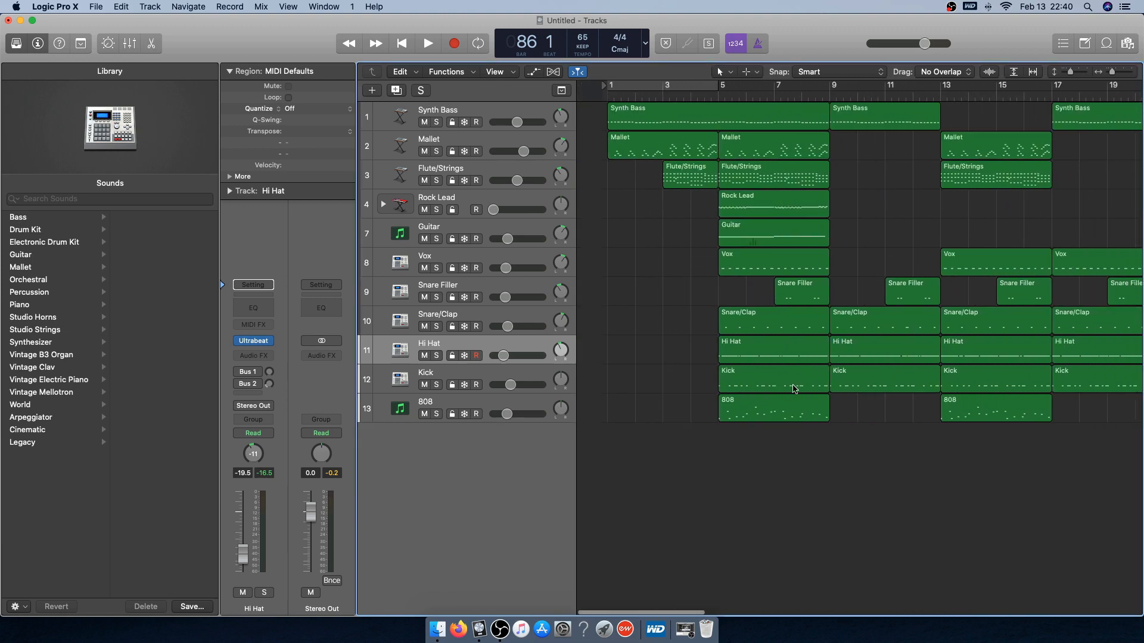
{"action": "scroll", "coordinate": [819, 444], "scroll_direction": "right", "scroll_amount": 20}
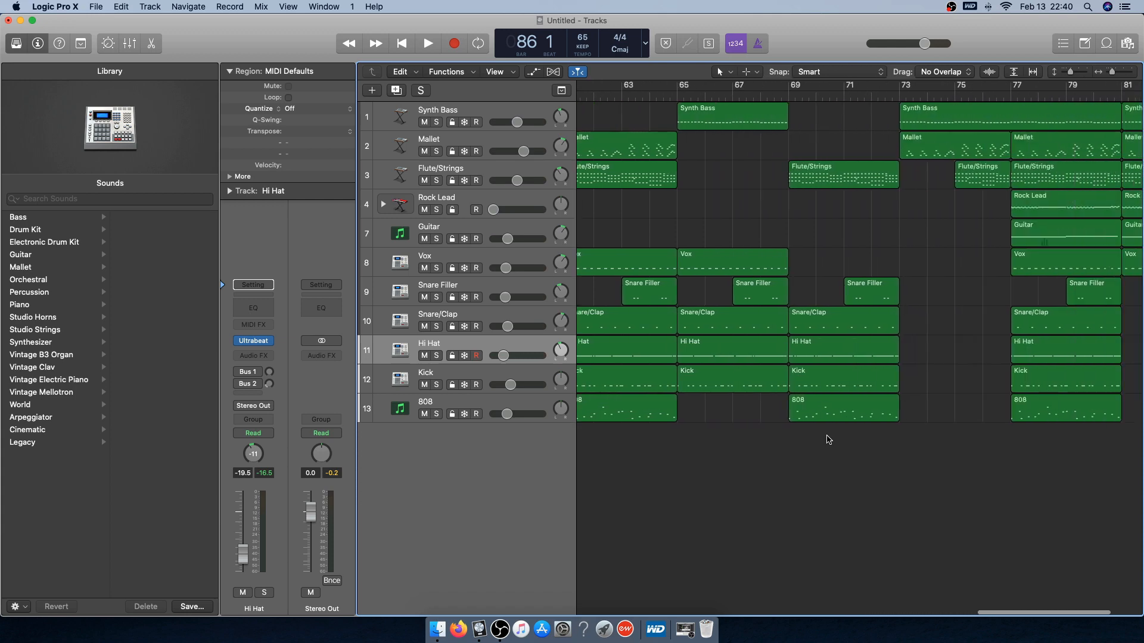
{"action": "scroll", "coordinate": [986, 473], "scroll_direction": "left", "scroll_amount": 20}
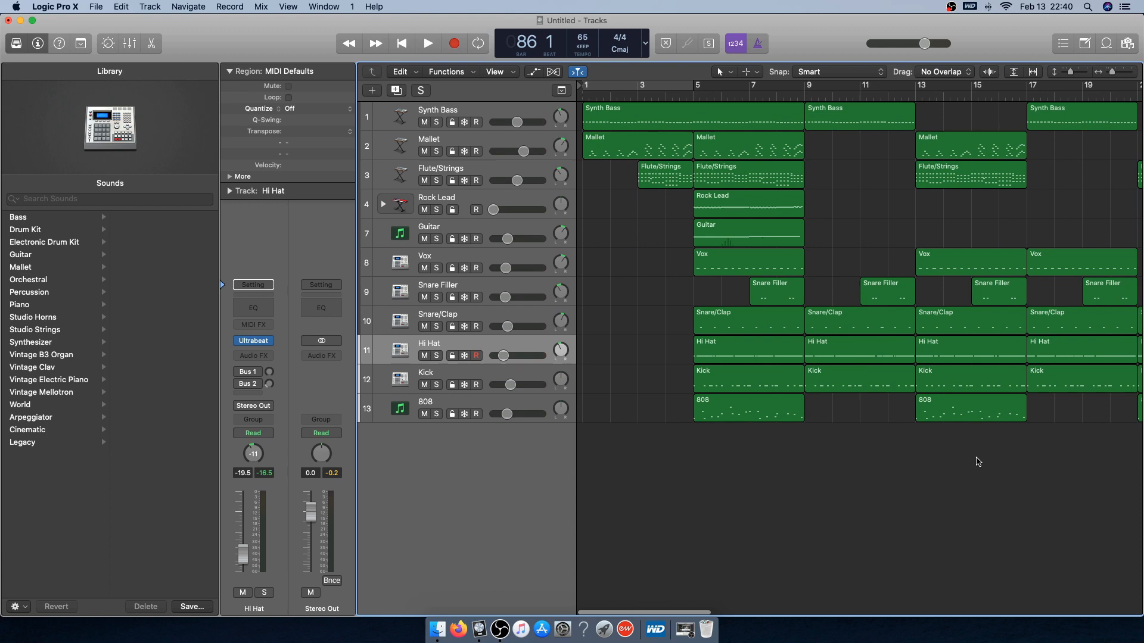
{"action": "scroll", "coordinate": [977, 459], "scroll_direction": "right", "scroll_amount": 20}
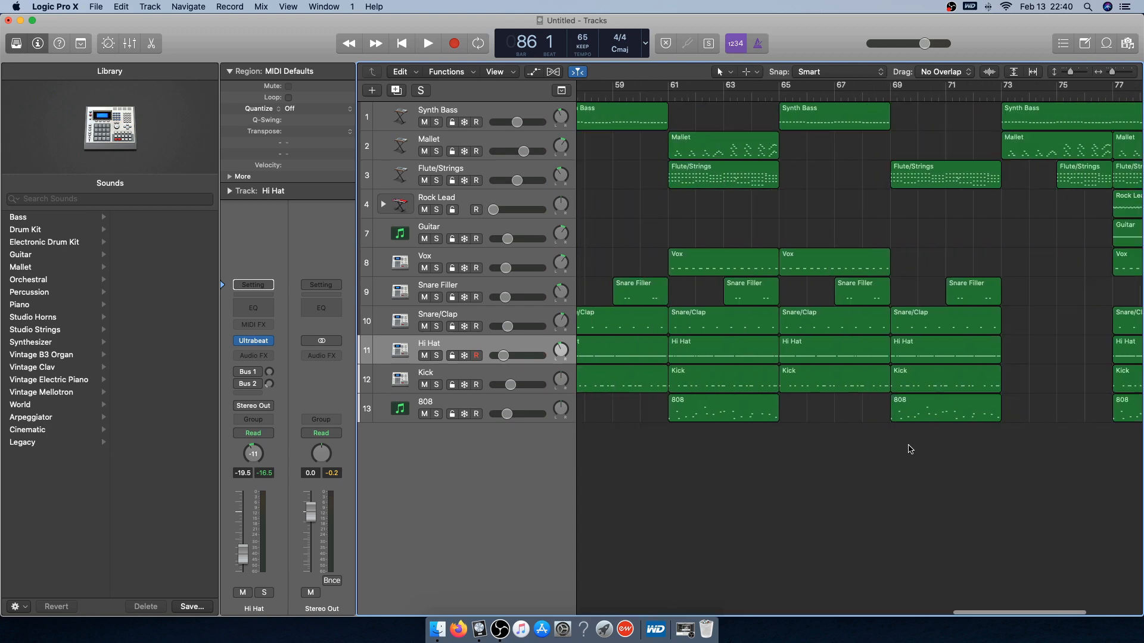
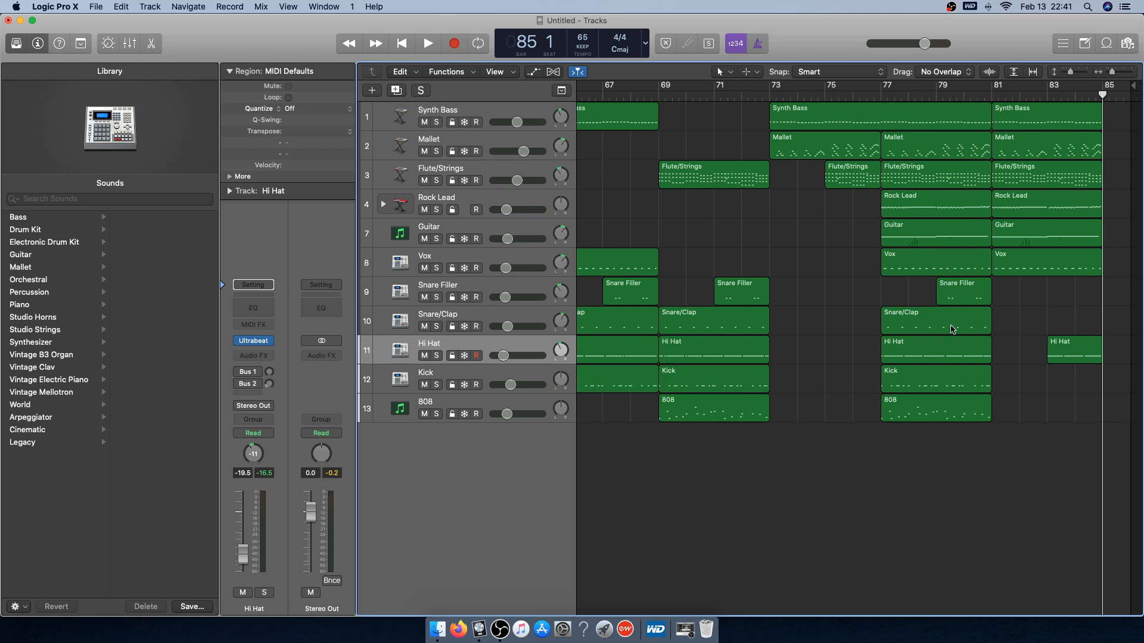
{"action": "scroll", "coordinate": [951, 329], "scroll_direction": "left", "scroll_amount": 20}
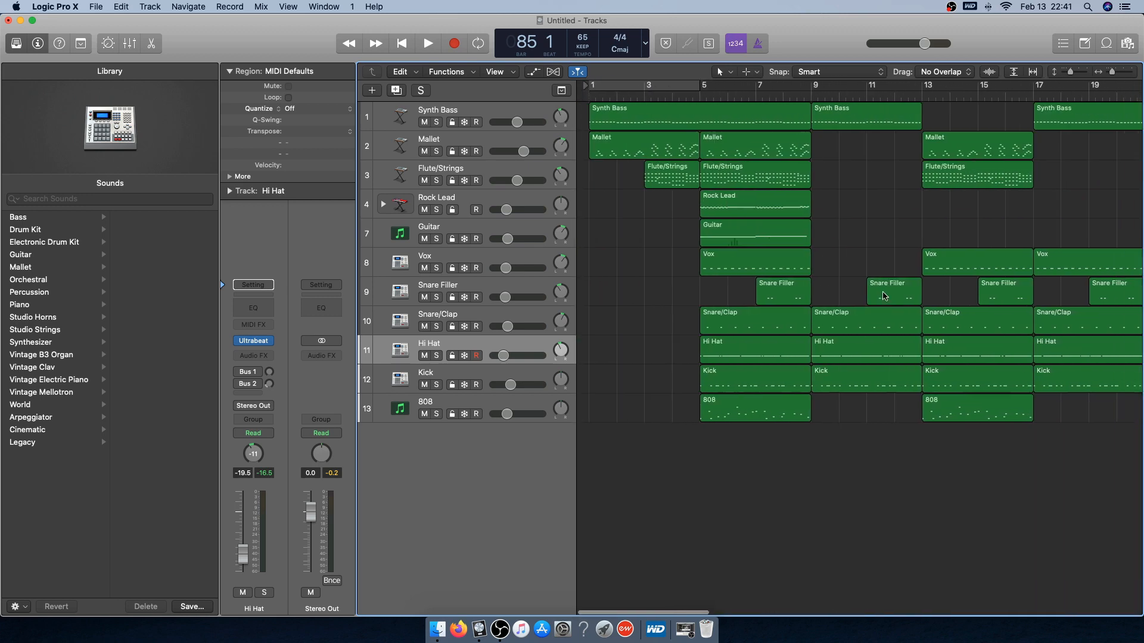
{"action": "scroll", "coordinate": [884, 296], "scroll_direction": "right", "scroll_amount": 20}
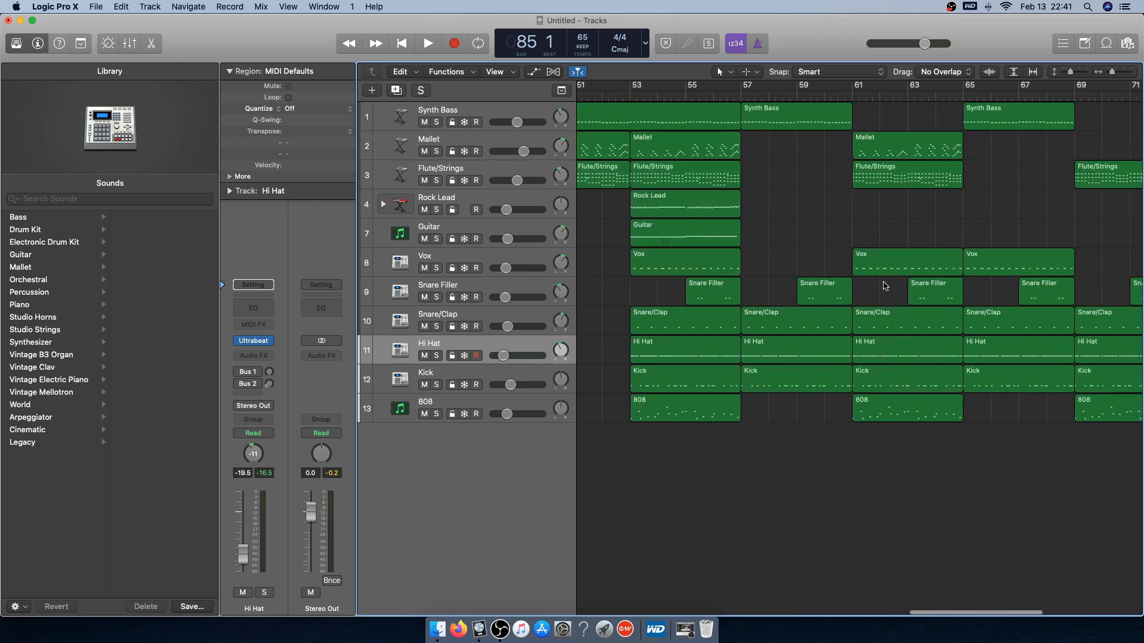
{"action": "scroll", "coordinate": [885, 286], "scroll_direction": "right", "scroll_amount": 10}
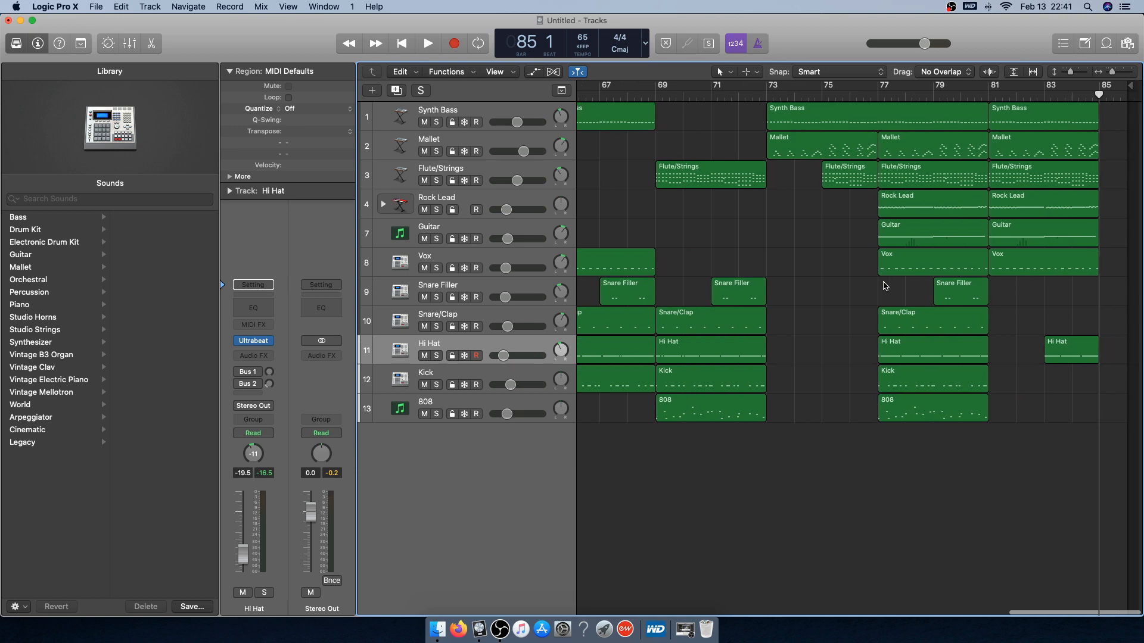
{"action": "scroll", "coordinate": [885, 286], "scroll_direction": "left", "scroll_amount": 10}
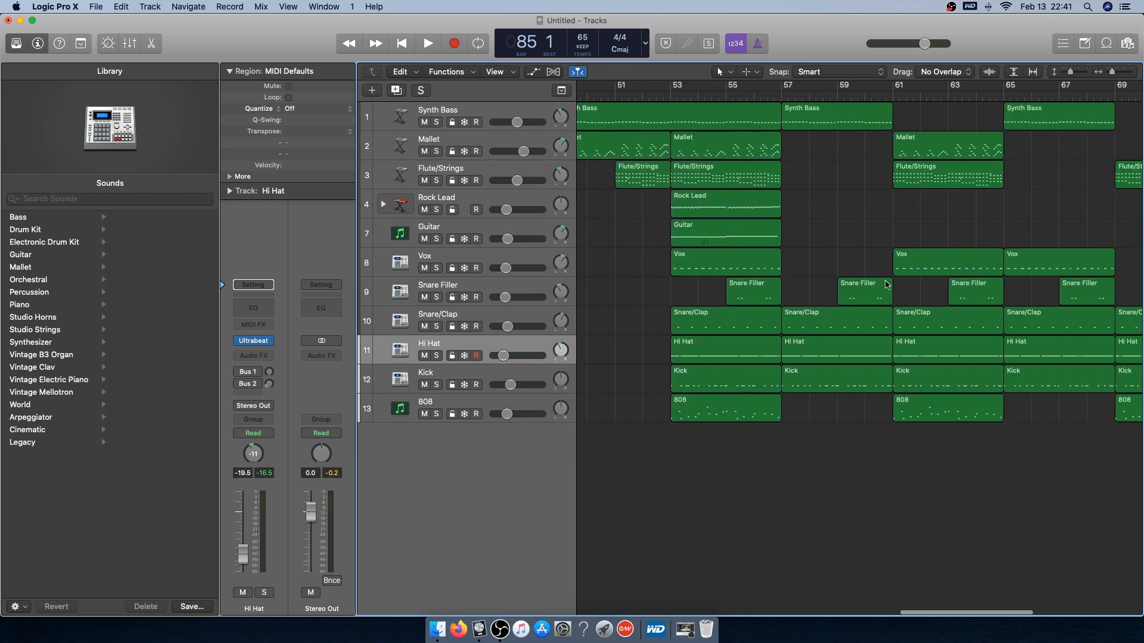
{"action": "scroll", "coordinate": [886, 285], "scroll_direction": "left", "scroll_amount": 20}
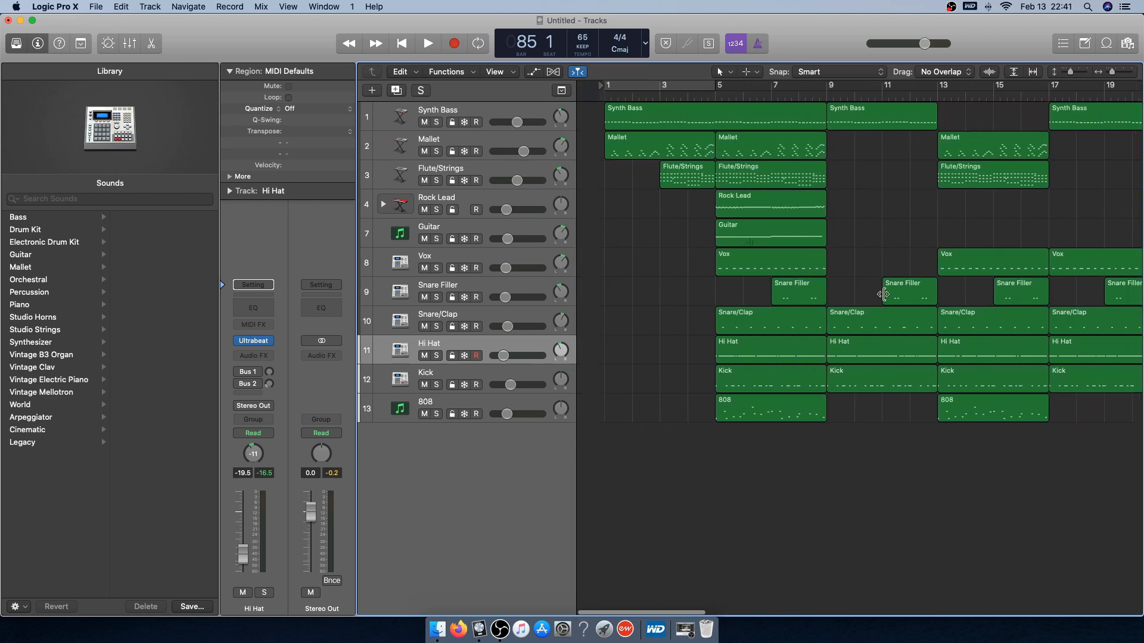
{"action": "scroll", "coordinate": [884, 295], "scroll_direction": "right", "scroll_amount": 10}
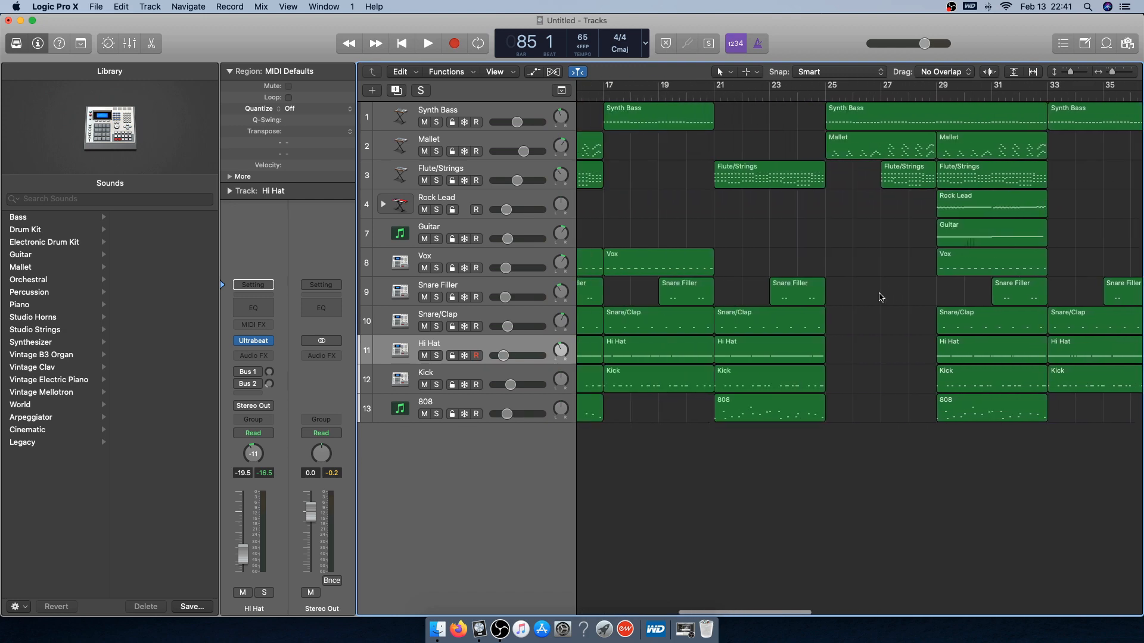
Play the opening of the song briefly from bar 1 and return the playhead to the start
{"action": "key", "text": "Return"}
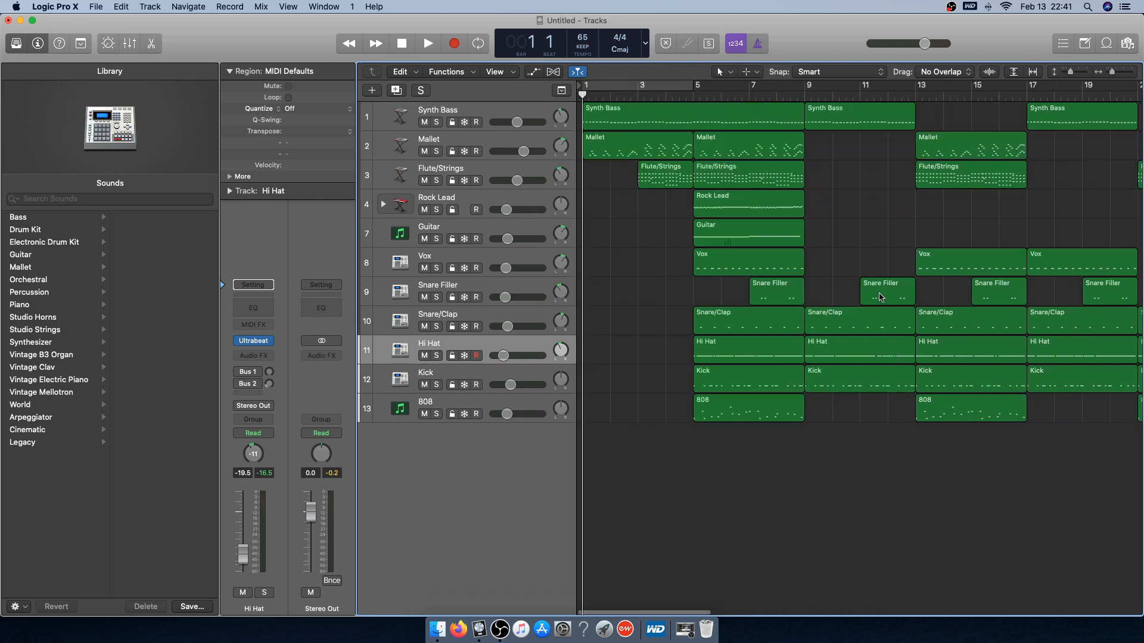
{"action": "scroll", "coordinate": [886, 339], "scroll_direction": "left", "scroll_amount": 5}
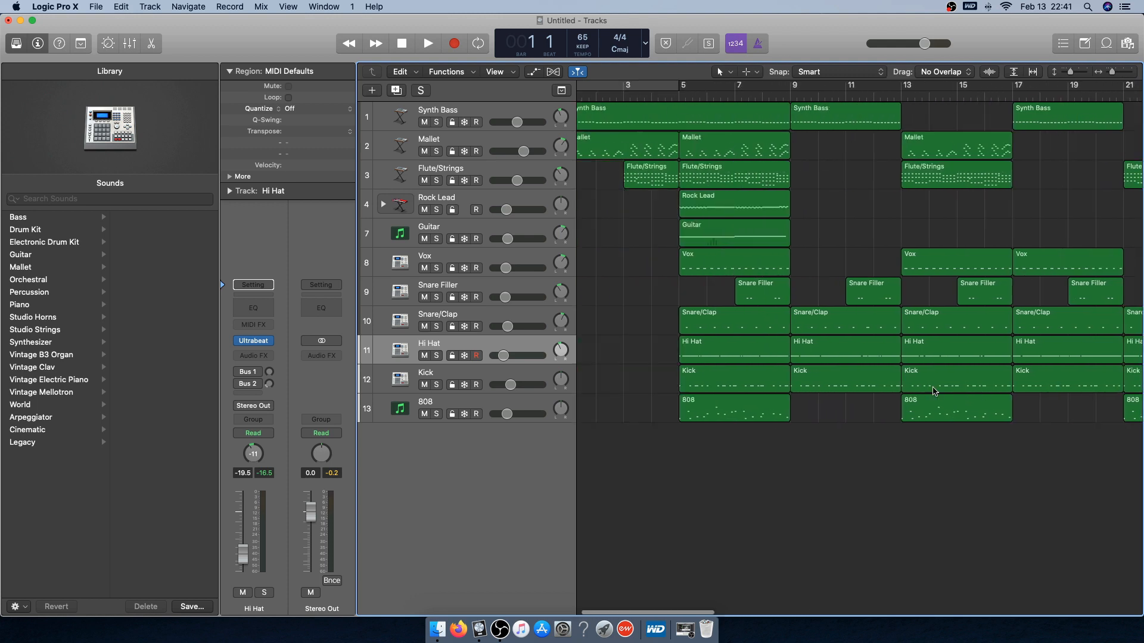
{"action": "key", "text": "space"}
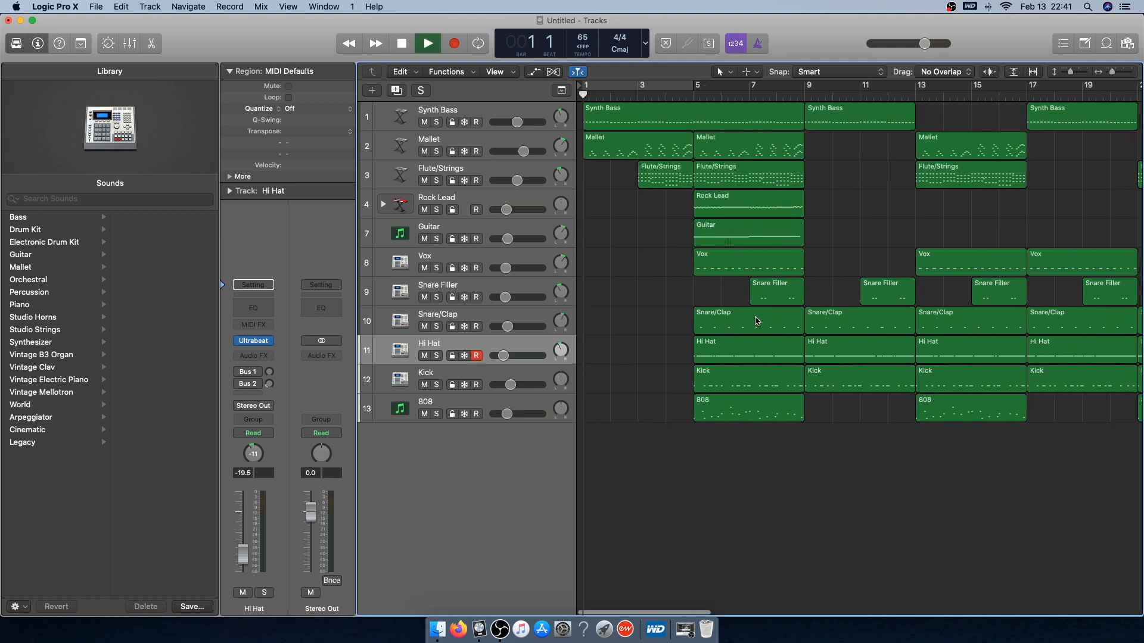
{"action": "key", "text": "Return"}
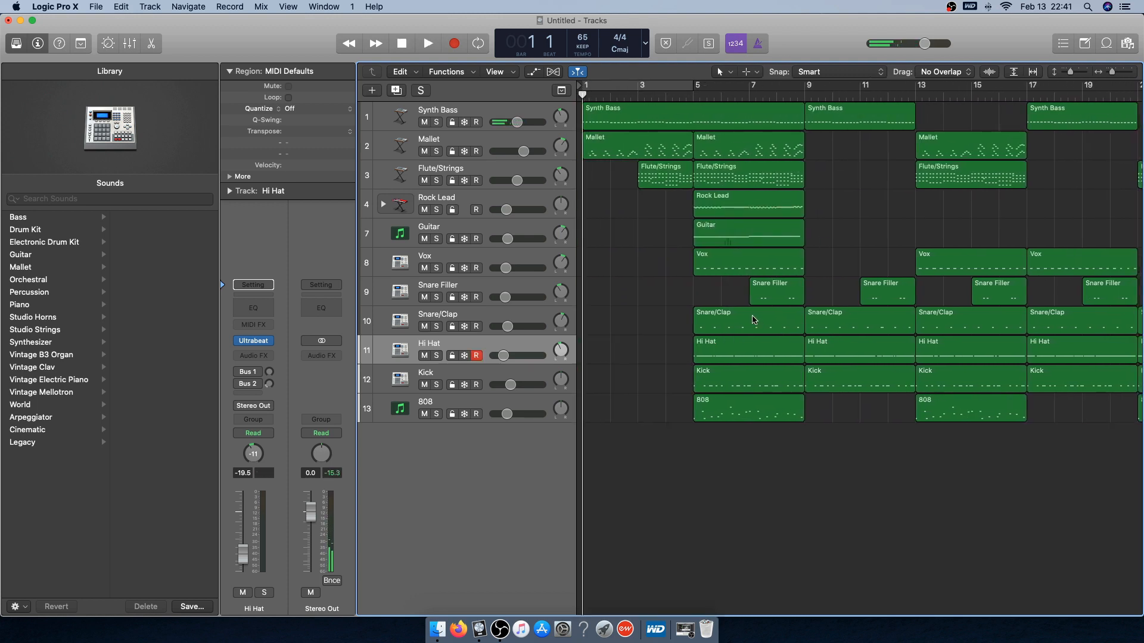
Add a new track with the same Ultrabeat settings as the Vox track and name it Cymbal
{"action": "left_click", "coordinate": [470, 260]}
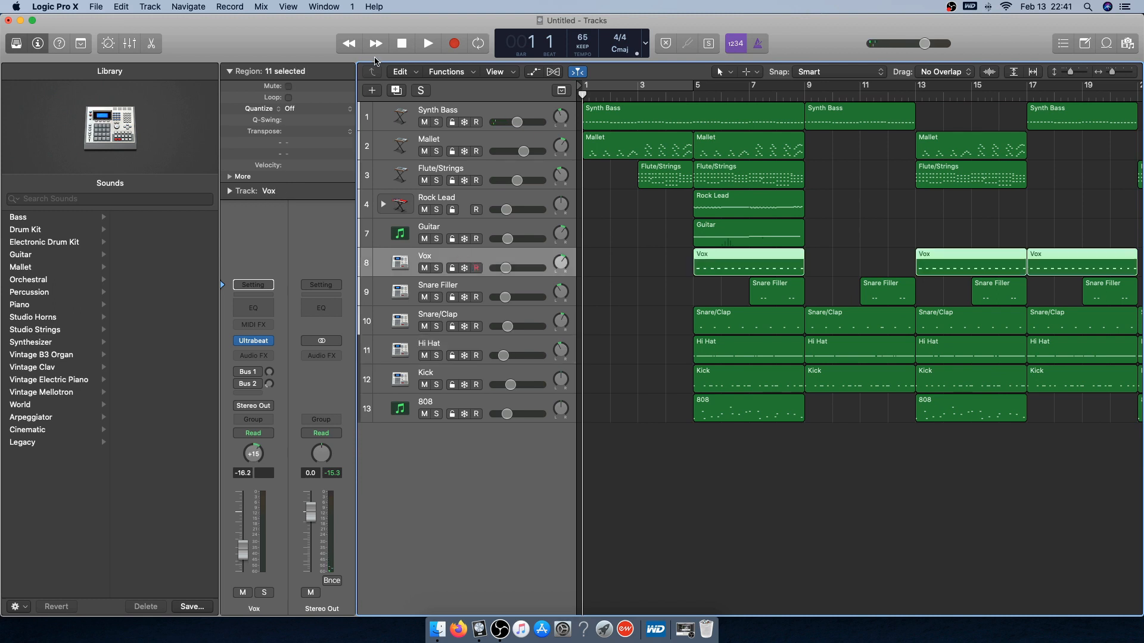
{"action": "key", "text": "super+d"}
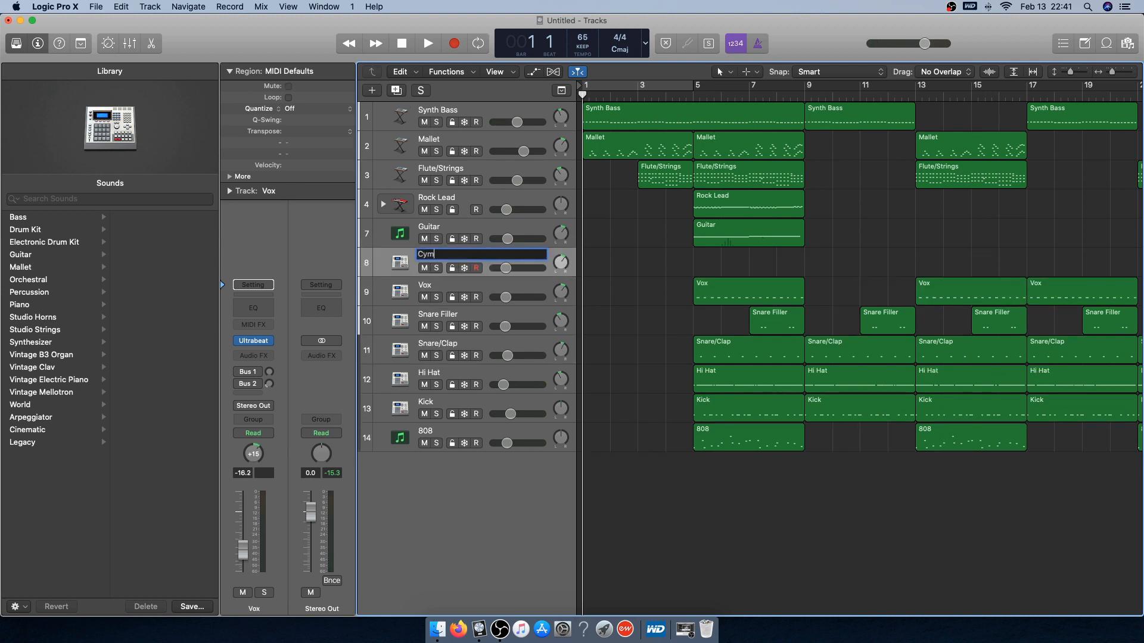
{"action": "key", "text": "Return"}
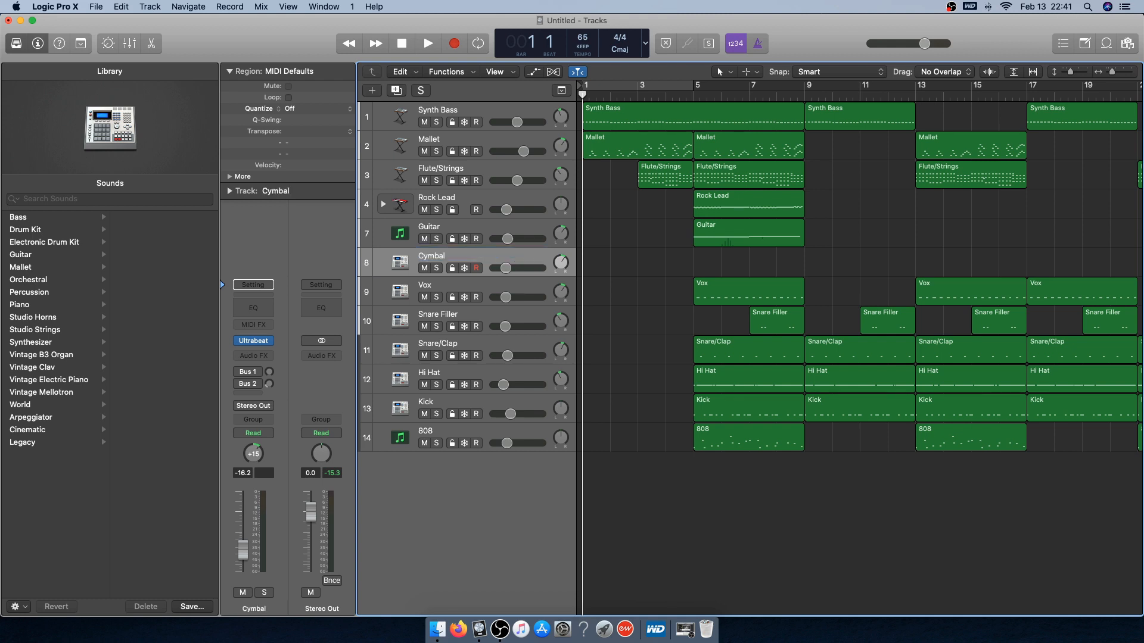
Record a cymbal hit at bar 5 on the Cymbal track and open the recorded region in the Piano Roll
{"action": "left_click", "coordinate": [691, 94]}
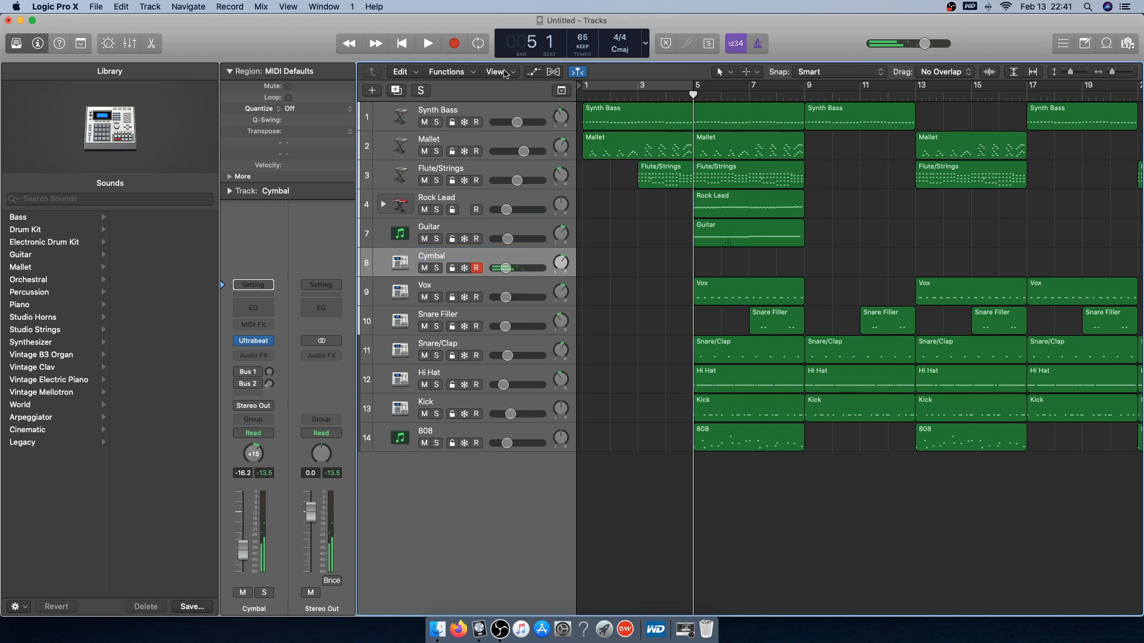
{"action": "left_click", "coordinate": [457, 47]}
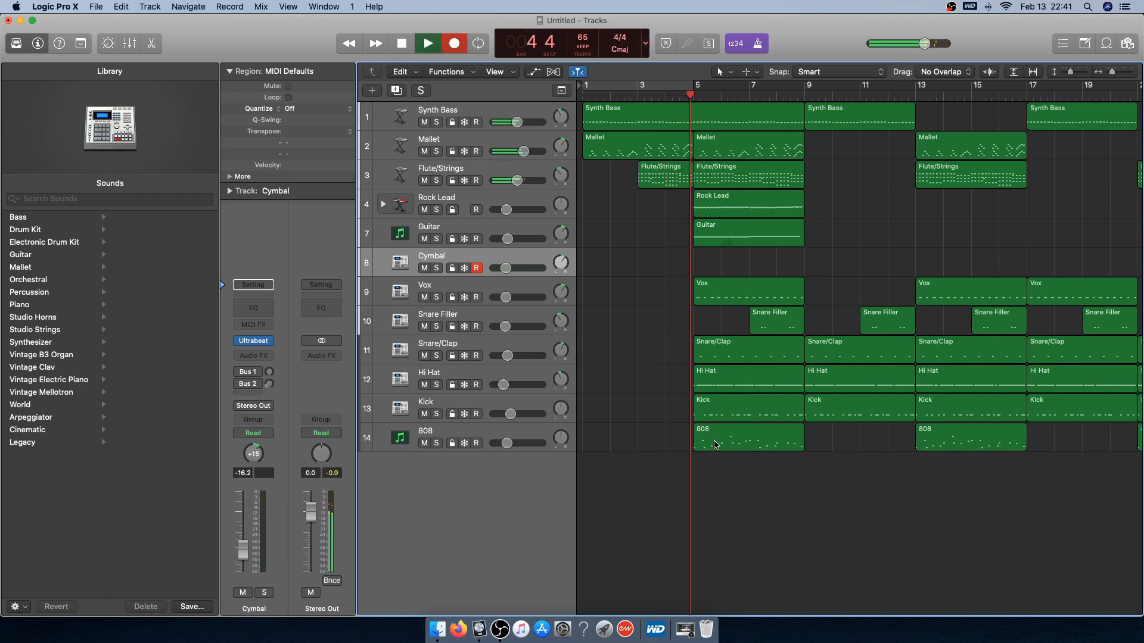
{"action": "key", "text": "space"}
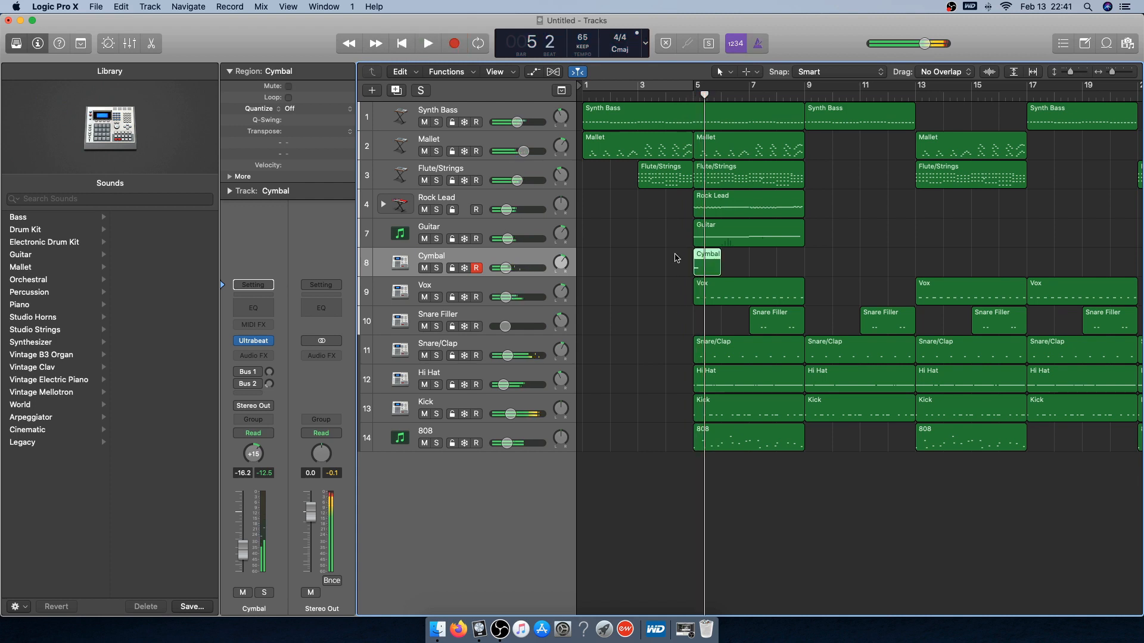
{"action": "double_click", "coordinate": [715, 260]}
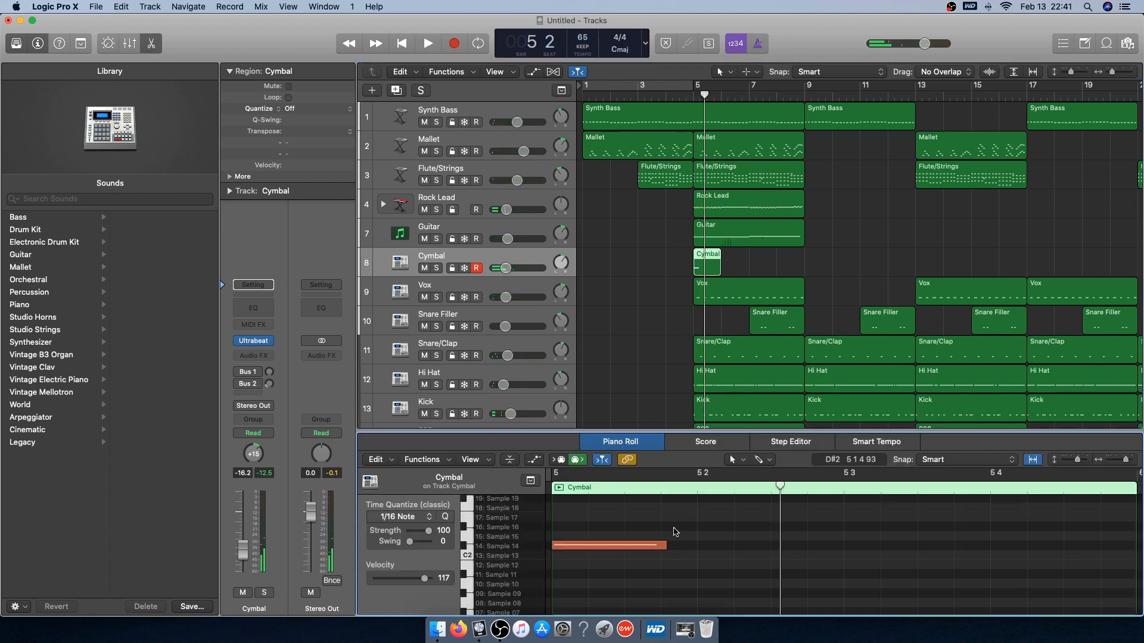
{"action": "left_click", "coordinate": [671, 296]}
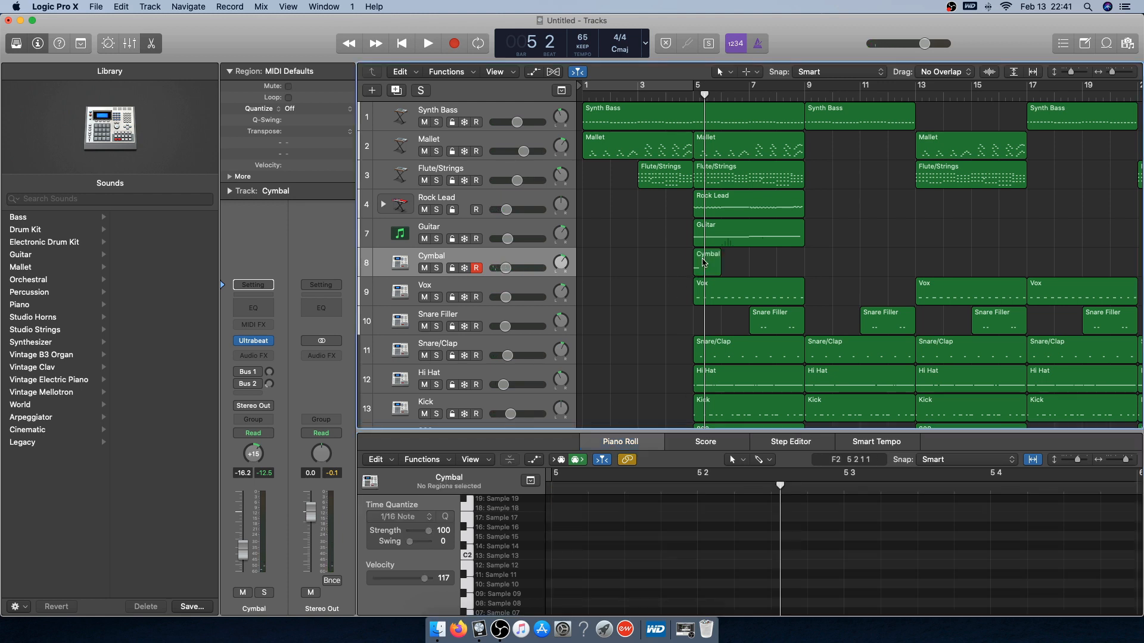
Copy the cymbal region at bar 5 and paste it at bar 29 on the Cymbal track
{"action": "left_click", "coordinate": [706, 263]}
{"action": "scroll", "coordinate": [706, 277], "scroll_direction": "right", "scroll_amount": 10}
{"action": "scroll", "coordinate": [706, 277], "scroll_direction": "left", "scroll_amount": 10}
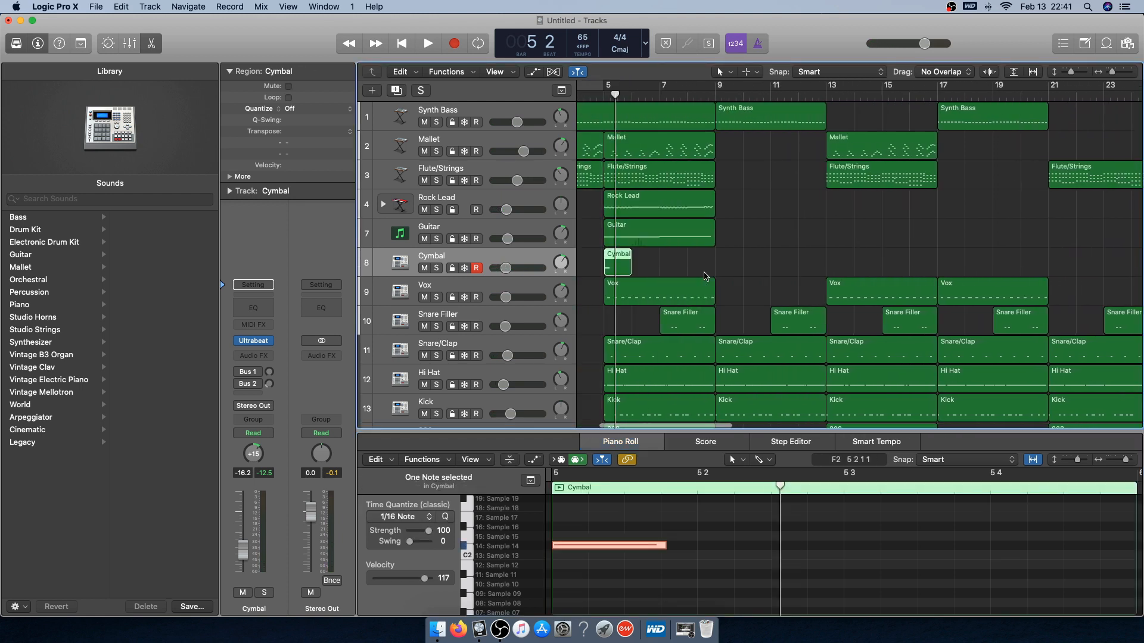
{"action": "left_click", "coordinate": [648, 263]}
{"action": "left_click", "coordinate": [627, 263]}
{"action": "scroll", "coordinate": [720, 284], "scroll_direction": "right", "scroll_amount": 20}
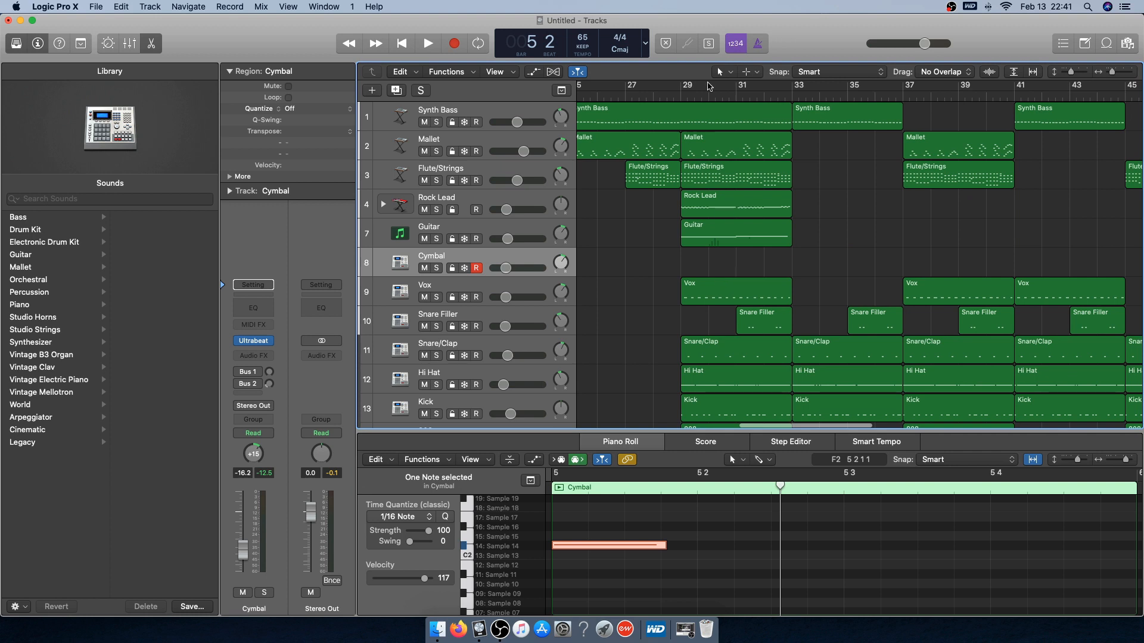
{"action": "left_click", "coordinate": [683, 97]}
{"action": "key", "text": "super+v"}
Paste the cymbal region at bar 53, where the Rock Lead and Guitar come back in
{"action": "scroll", "coordinate": [664, 245], "scroll_direction": "right", "scroll_amount": 15}
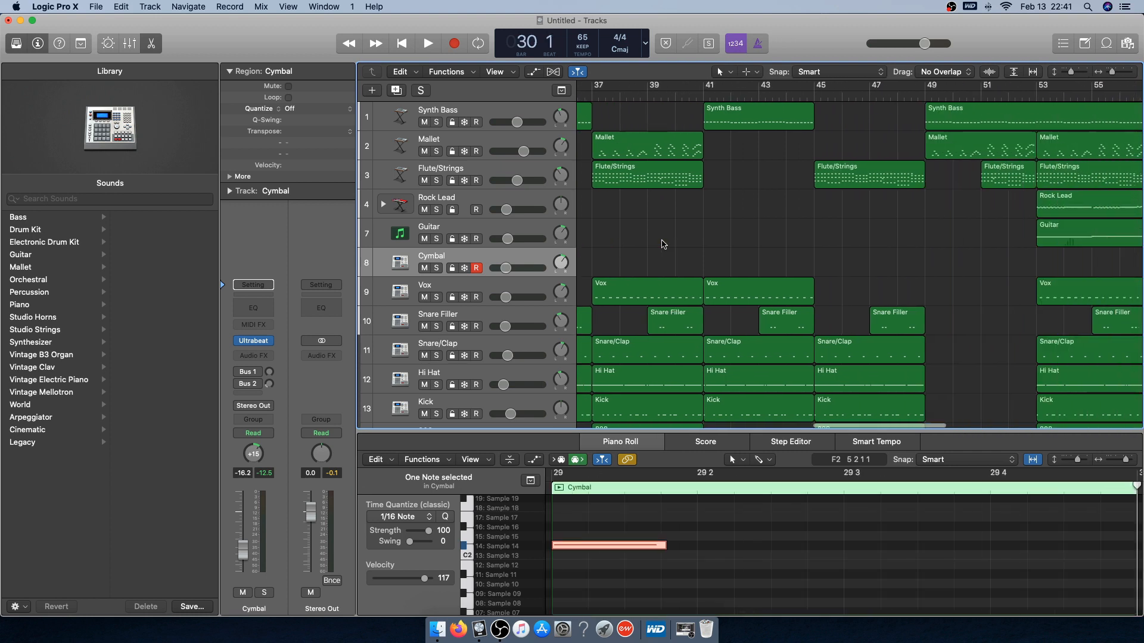
{"action": "scroll", "coordinate": [663, 244], "scroll_direction": "right", "scroll_amount": 6}
{"action": "left_click", "coordinate": [672, 97]}
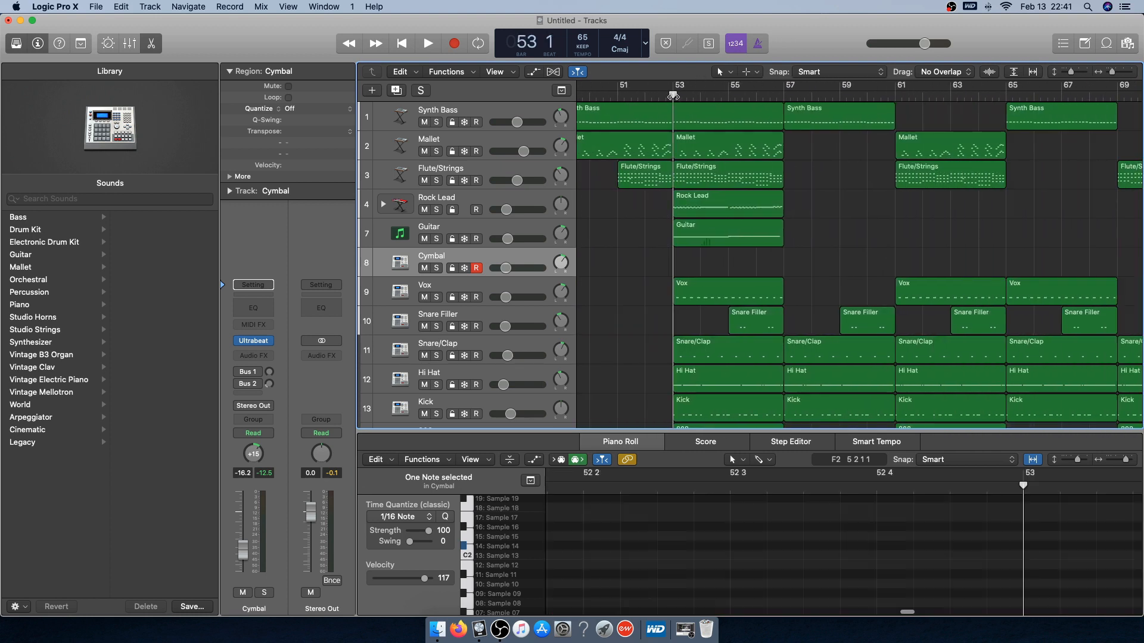
{"action": "key", "text": "super+v"}
Paste the cymbal region at bar 77 and close the Piano Roll
{"action": "scroll", "coordinate": [682, 162], "scroll_direction": "right", "scroll_amount": 16}
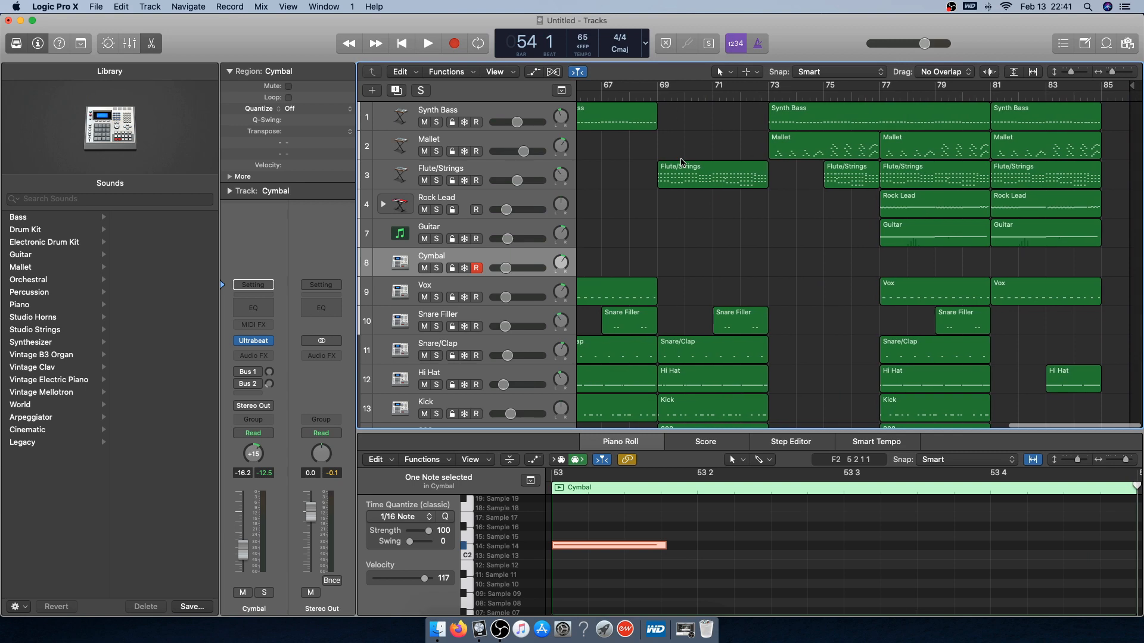
{"action": "scroll", "coordinate": [775, 143], "scroll_direction": "left", "scroll_amount": 1}
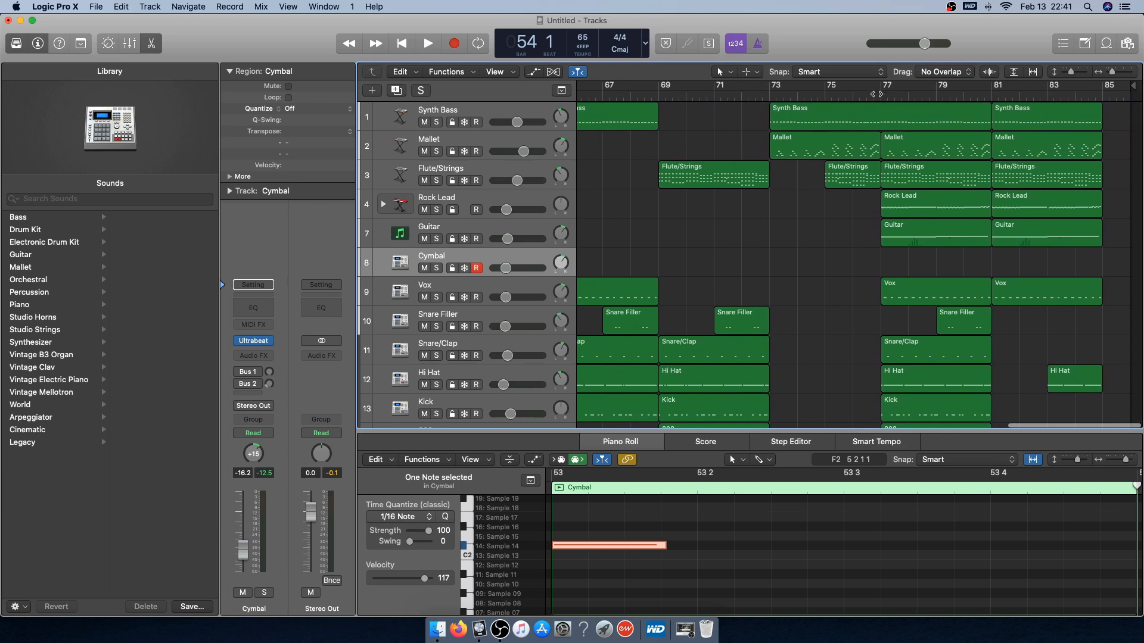
{"action": "left_click", "coordinate": [881, 94]}
{"action": "key", "text": "super+v"}
{"action": "scroll", "coordinate": [899, 117], "scroll_direction": "left", "scroll_amount": 20}
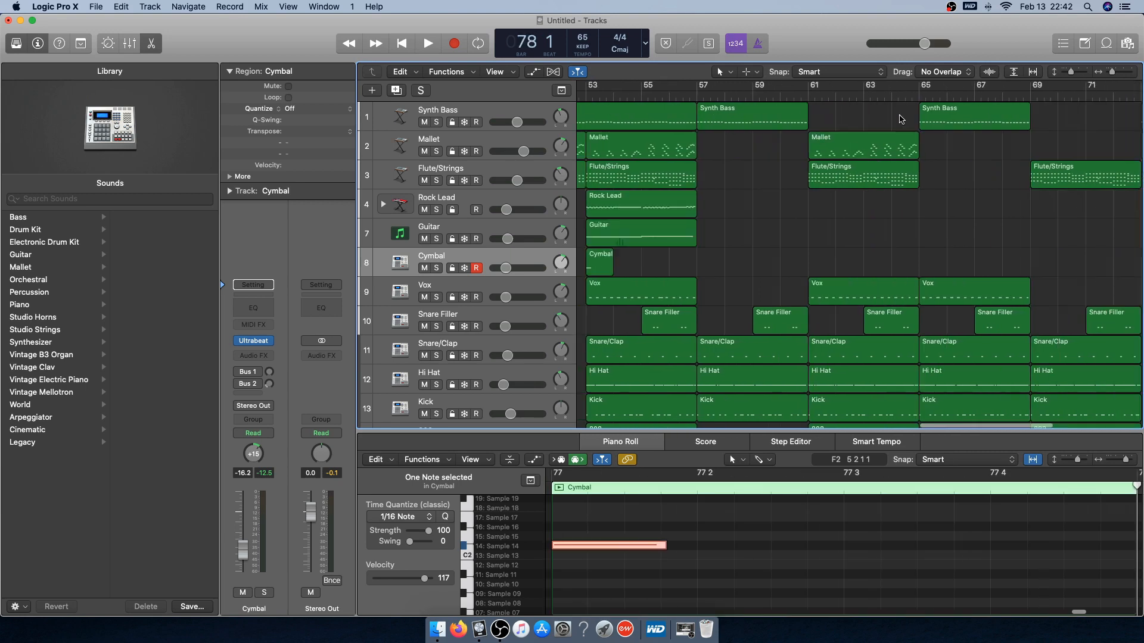
{"action": "left_click", "coordinate": [635, 447]}
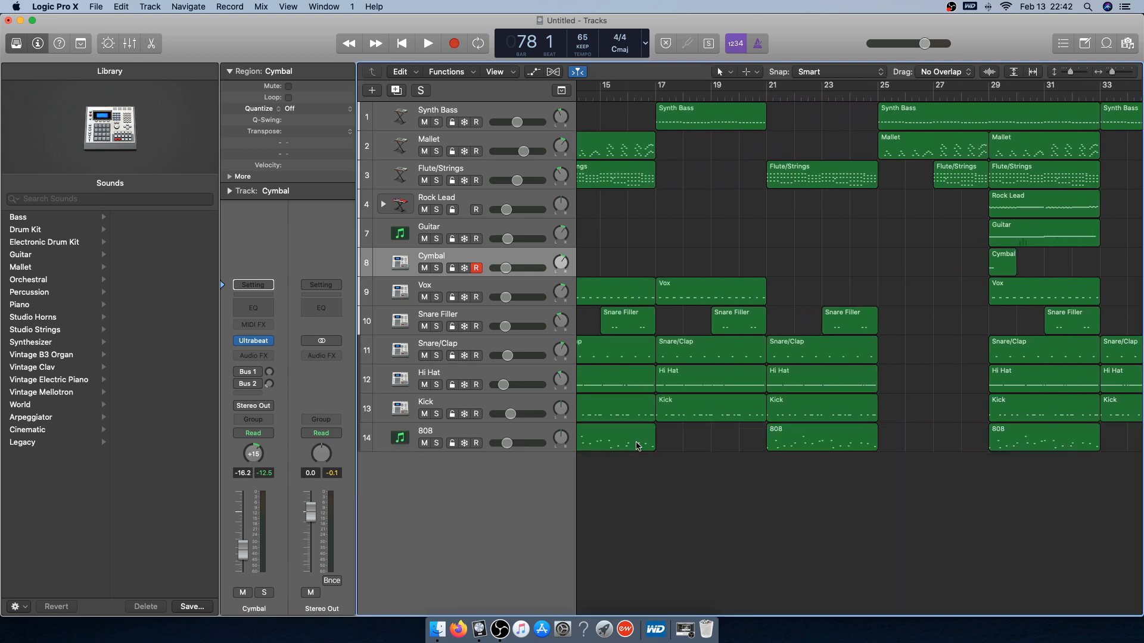
Return the playhead to bar 1 and select the Mallet track
{"action": "scroll", "coordinate": [712, 342], "scroll_direction": "left", "scroll_amount": 8}
{"action": "left_click", "coordinate": [645, 304]}
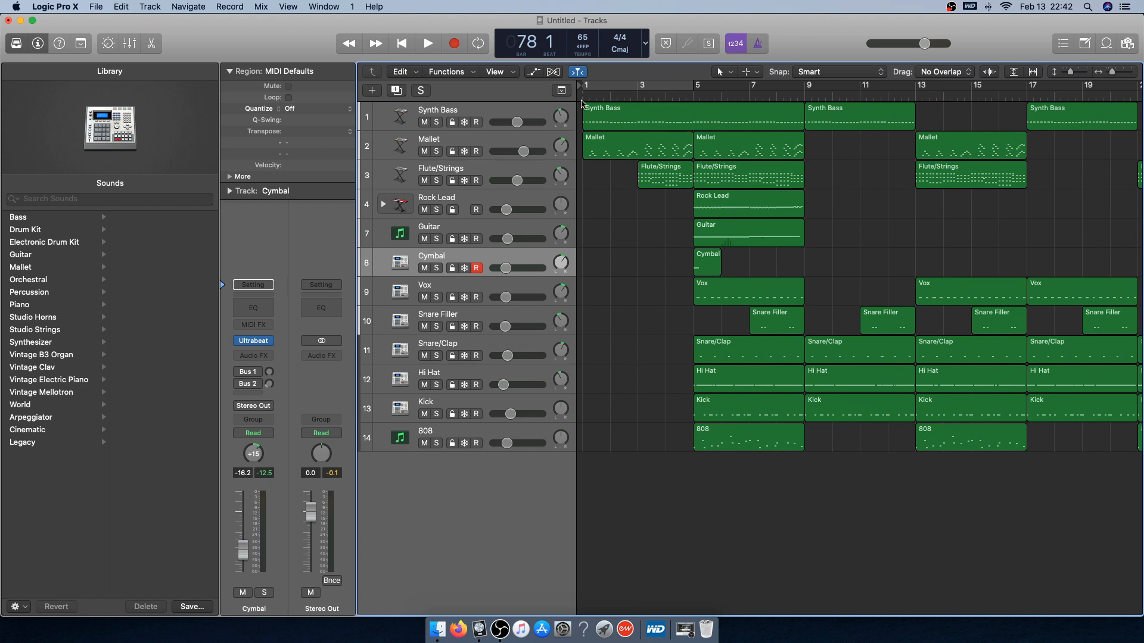
{"action": "mouse_move", "coordinate": [584, 95]}
{"action": "left_mouse_down"}
{"action": "mouse_move", "coordinate": [691, 96]}
{"action": "mouse_move", "coordinate": [572, 111]}
{"action": "left_mouse_up"}
{"action": "left_click_drag", "start_coordinate": [649, 213], "coordinate": [609, 152]}
{"action": "left_click", "coordinate": [635, 211]}
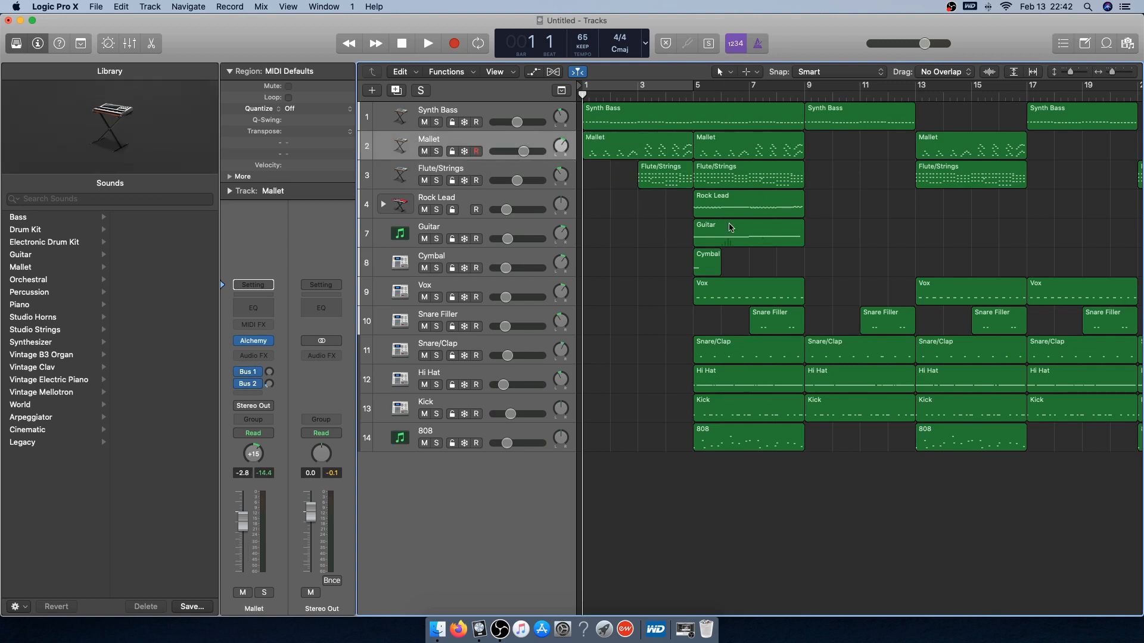
Look through the arrangement to check the pasted cymbal regions at bars 29 and 53
{"action": "scroll", "coordinate": [755, 280], "scroll_direction": "right", "scroll_amount": 3}
{"action": "scroll", "coordinate": [776, 303], "scroll_direction": "right", "scroll_amount": 8}
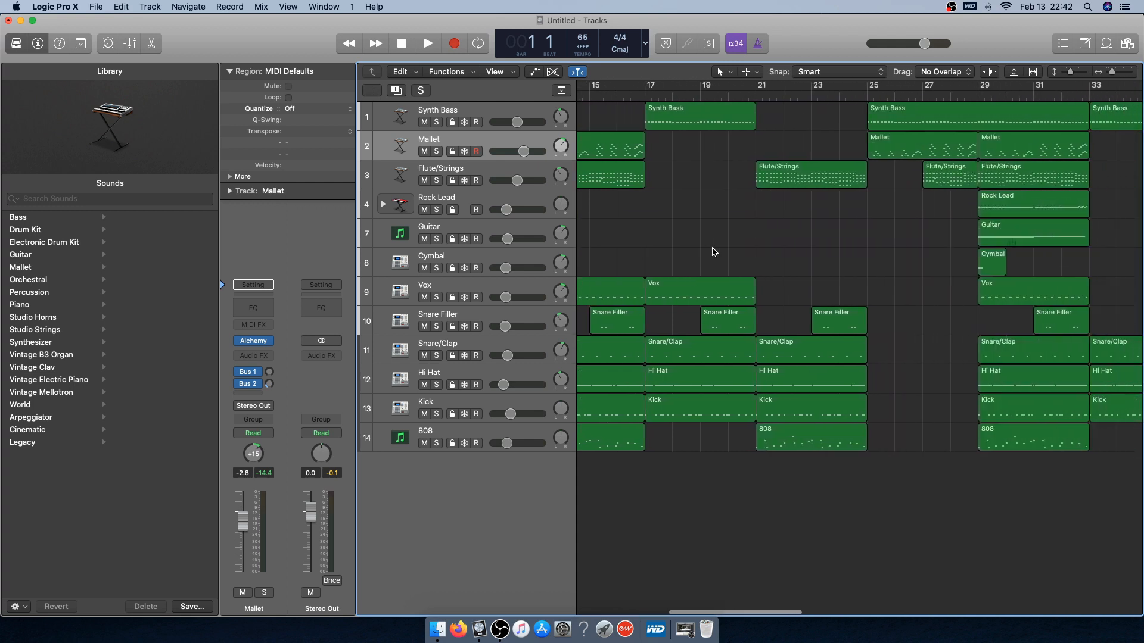
{"action": "scroll", "coordinate": [777, 343], "scroll_direction": "right", "scroll_amount": 20}
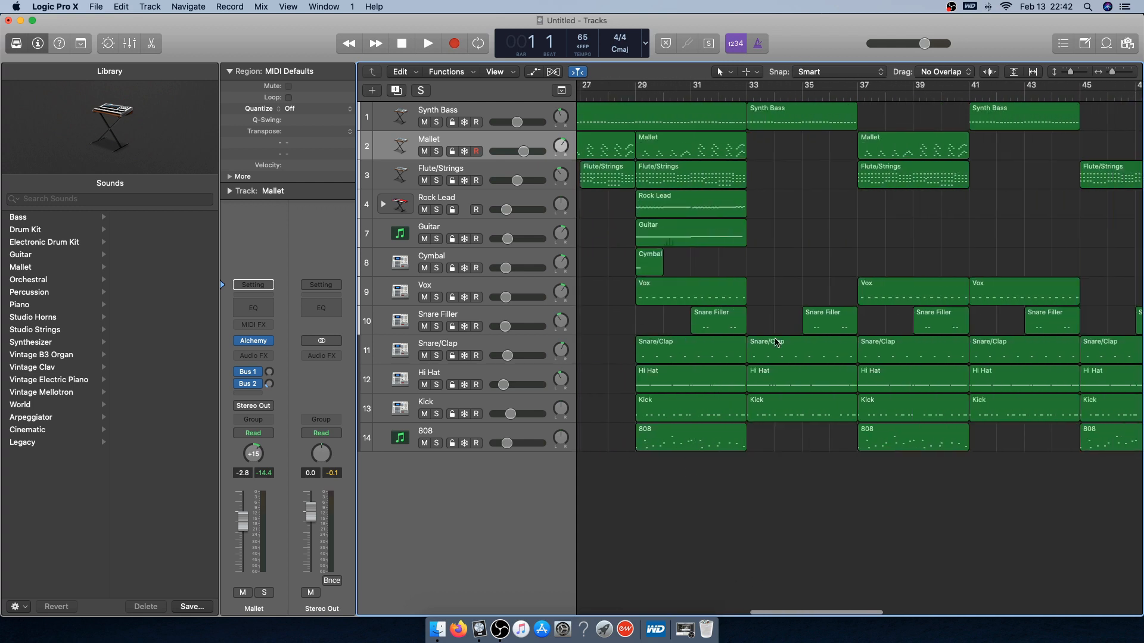
{"action": "scroll", "coordinate": [671, 326], "scroll_direction": "right", "scroll_amount": 20}
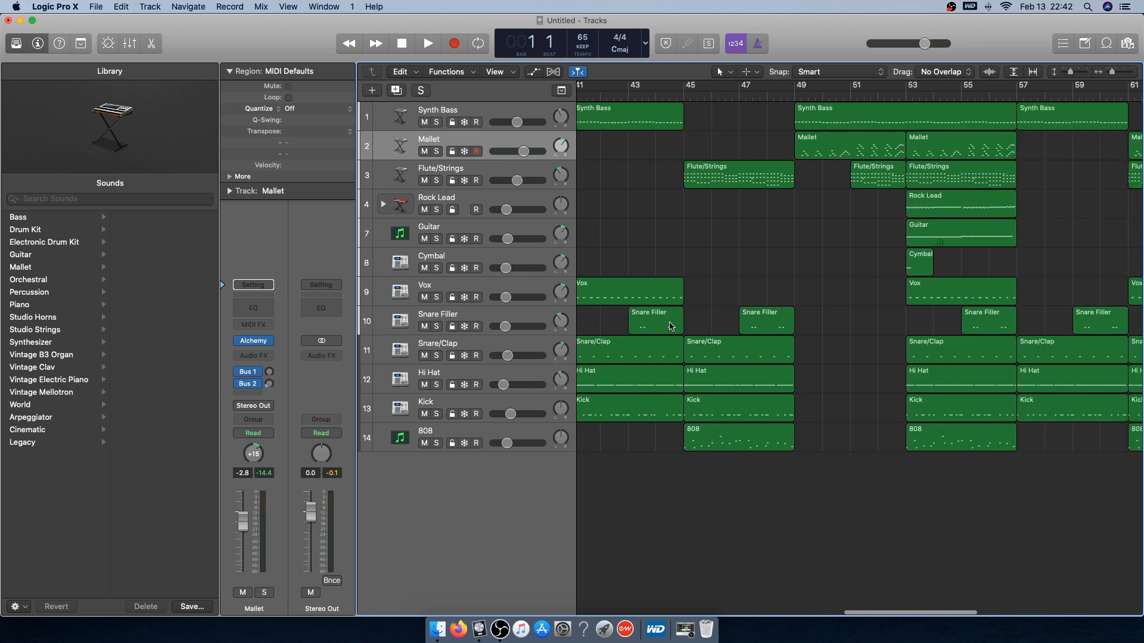
{"action": "scroll", "coordinate": [695, 331], "scroll_direction": "left", "scroll_amount": 20}
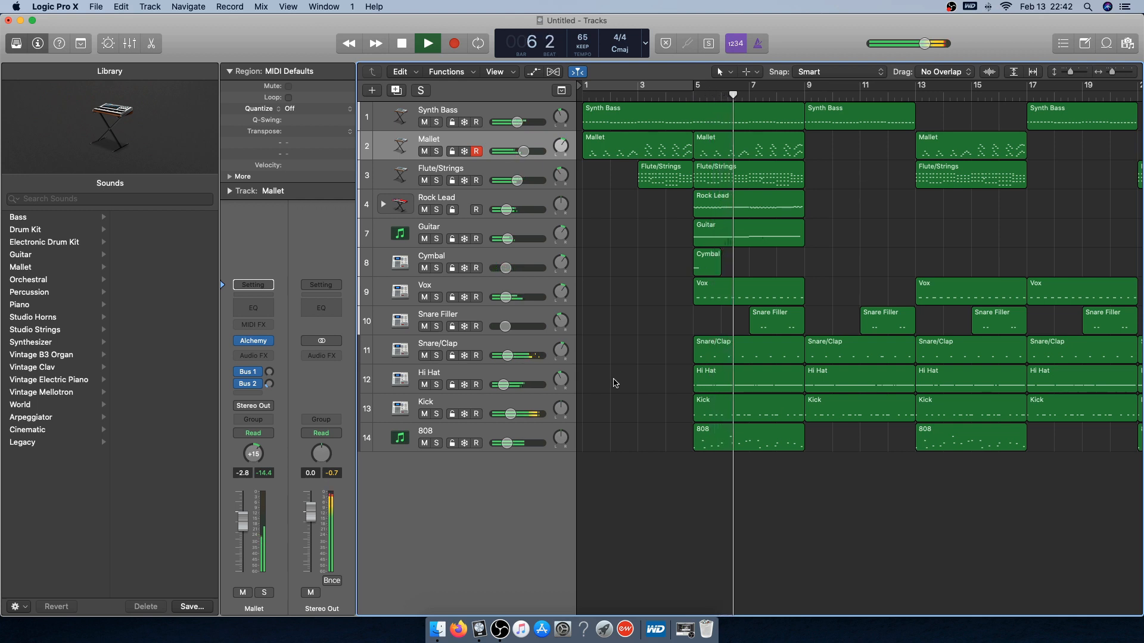
Select all Sample 06 notes across the Vox regions in the Piano Roll and set their velocity to 50
{"action": "left_click_drag", "start_coordinate": [507, 210], "coordinate": [506, 209]}
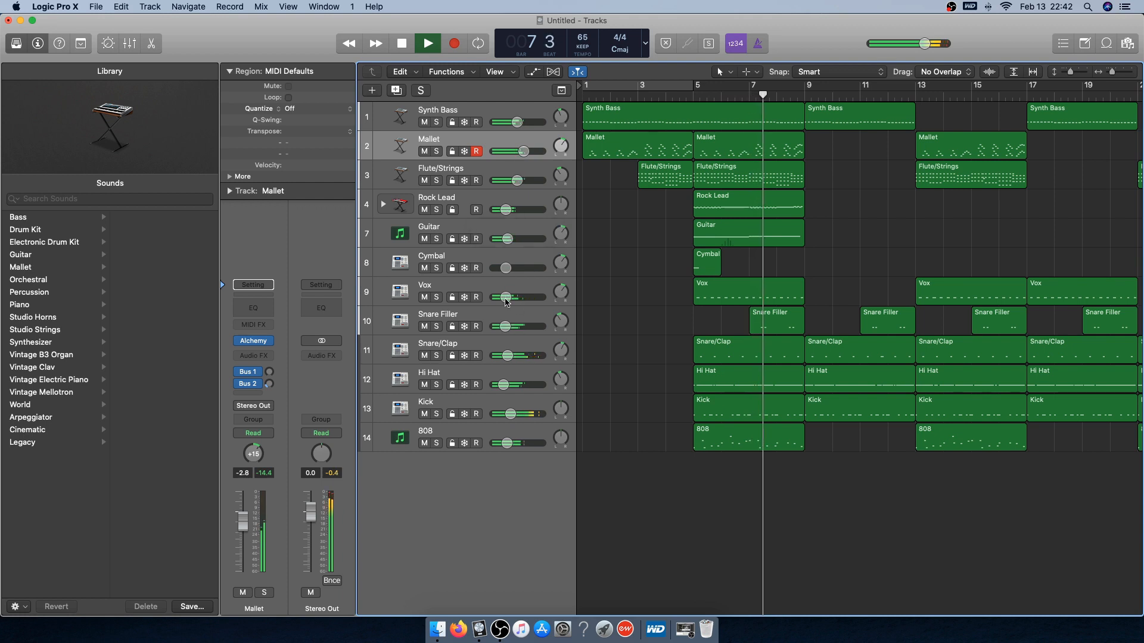
{"action": "left_click", "coordinate": [630, 292]}
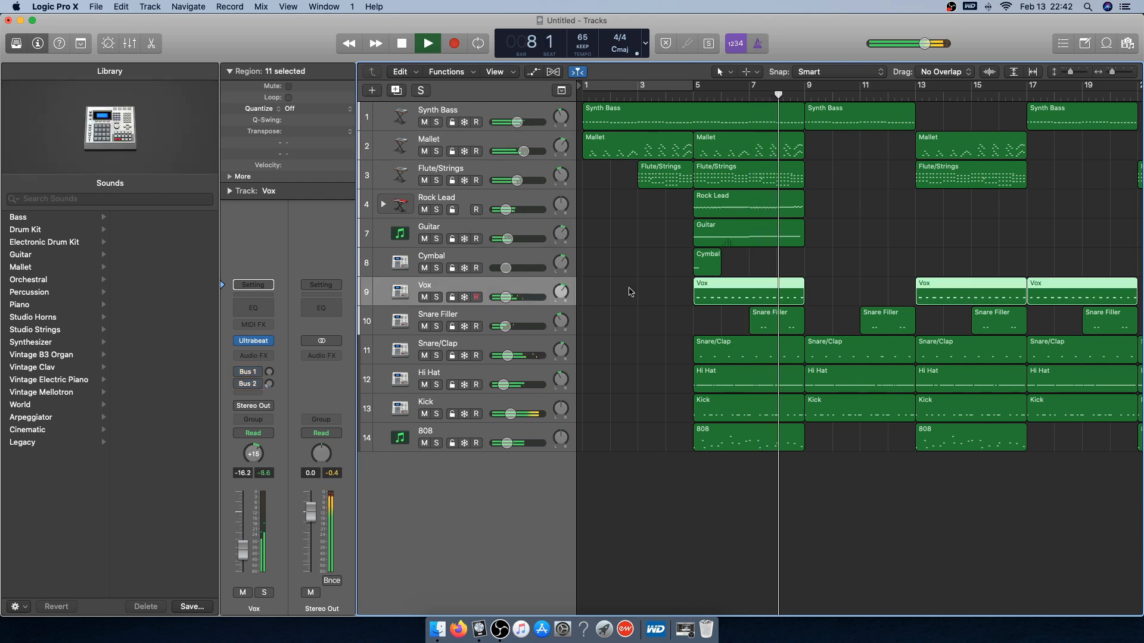
{"action": "key", "text": "p"}
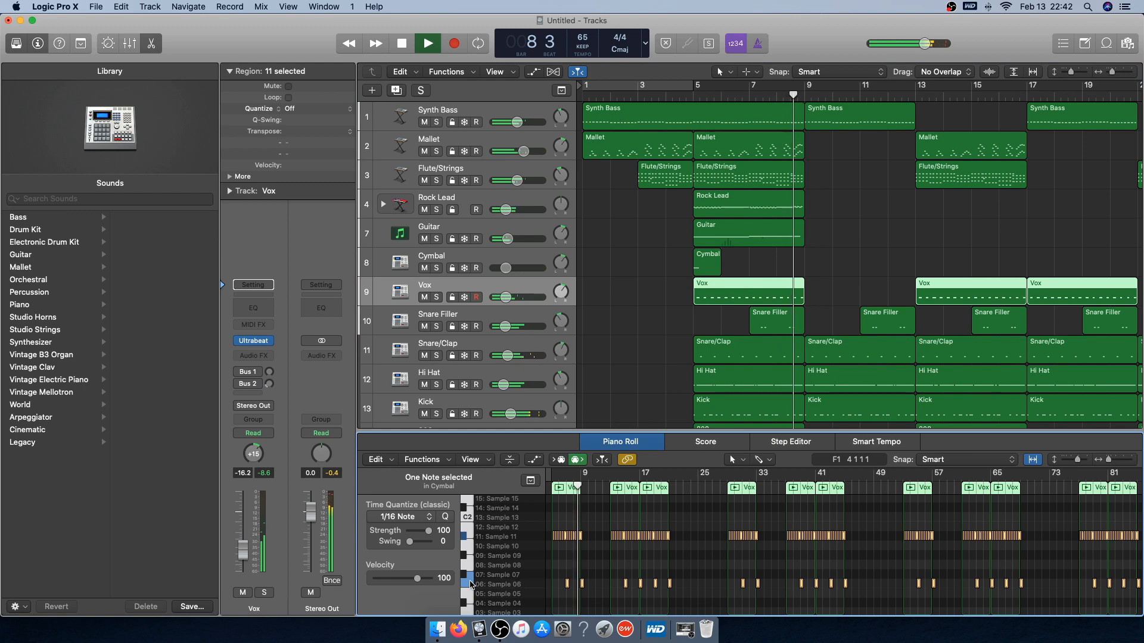
{"action": "left_click", "coordinate": [468, 581]}
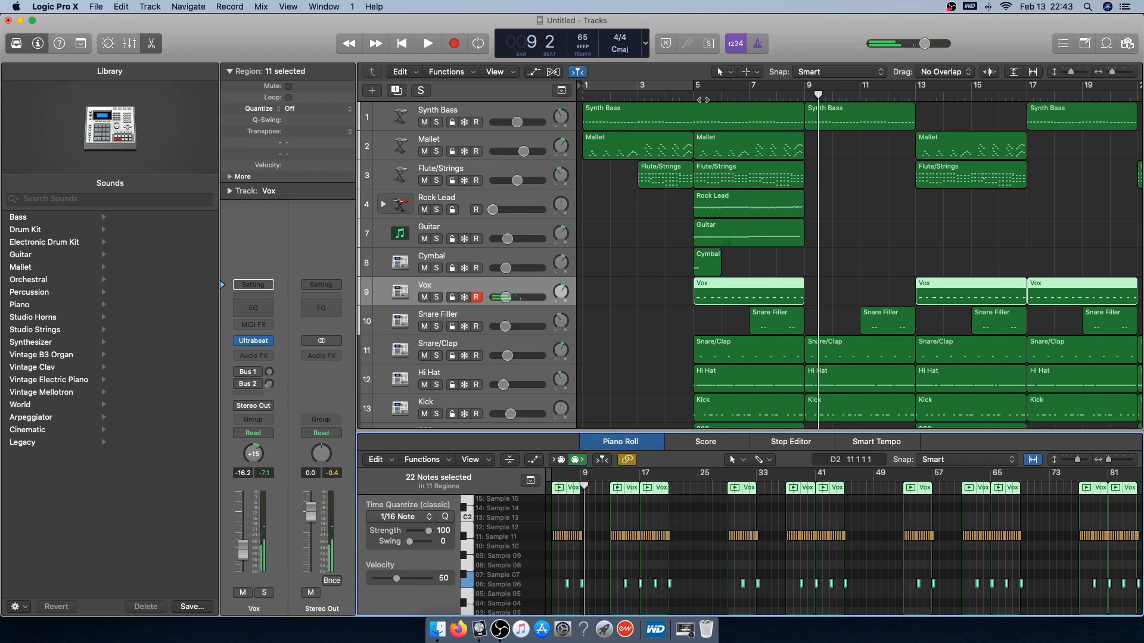
{"action": "key", "text": "space"}
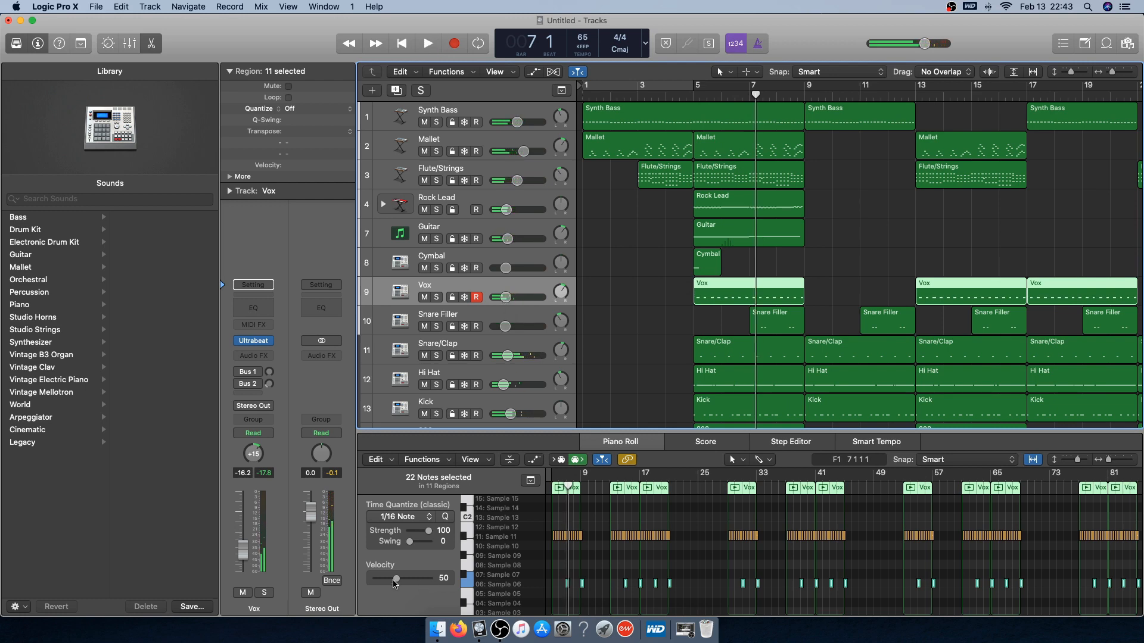
Set the selected Vox notes' velocity to 70 and audition the change from bar 5
{"action": "left_click_drag", "start_coordinate": [395, 583], "coordinate": [401, 584]}
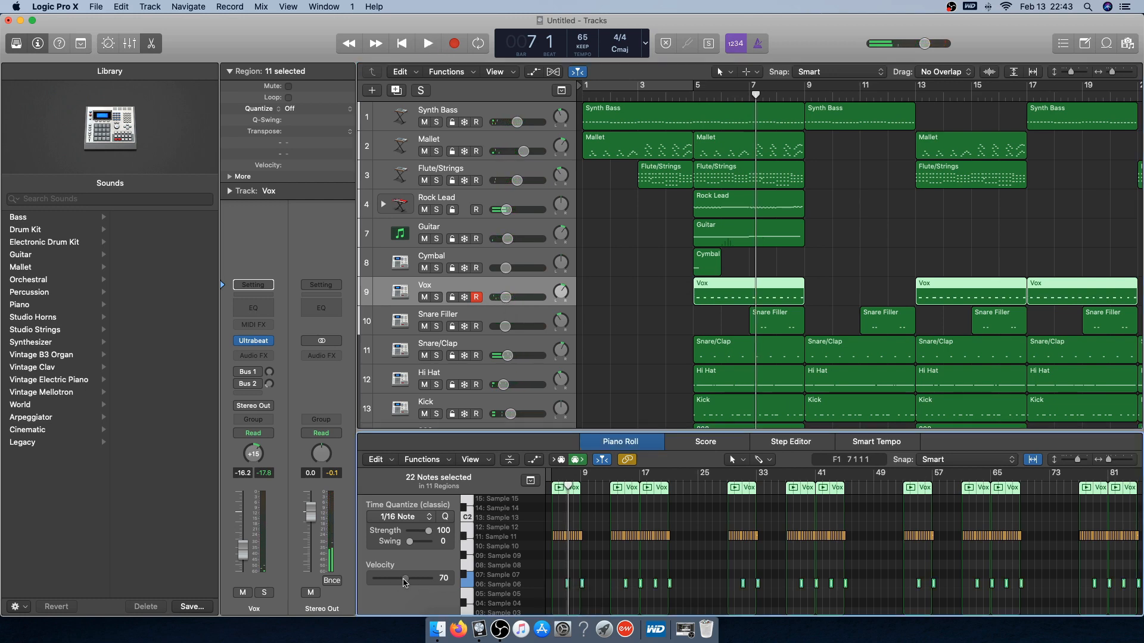
{"action": "left_click", "coordinate": [702, 95]}
{"action": "key", "text": "space"}
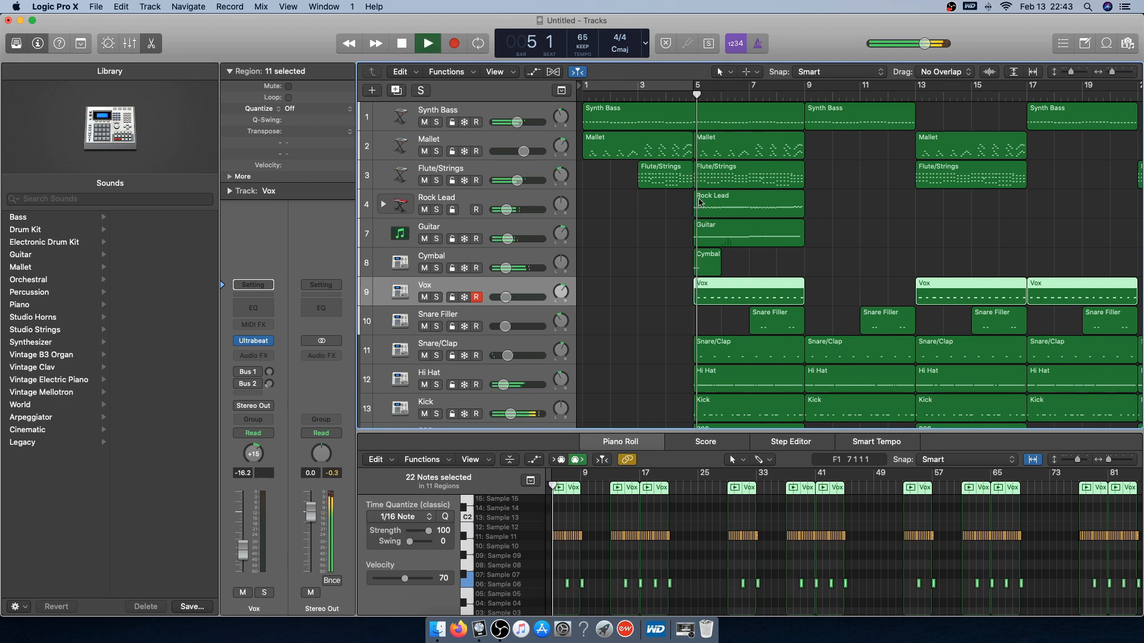
{"action": "left_click", "coordinate": [629, 311]}
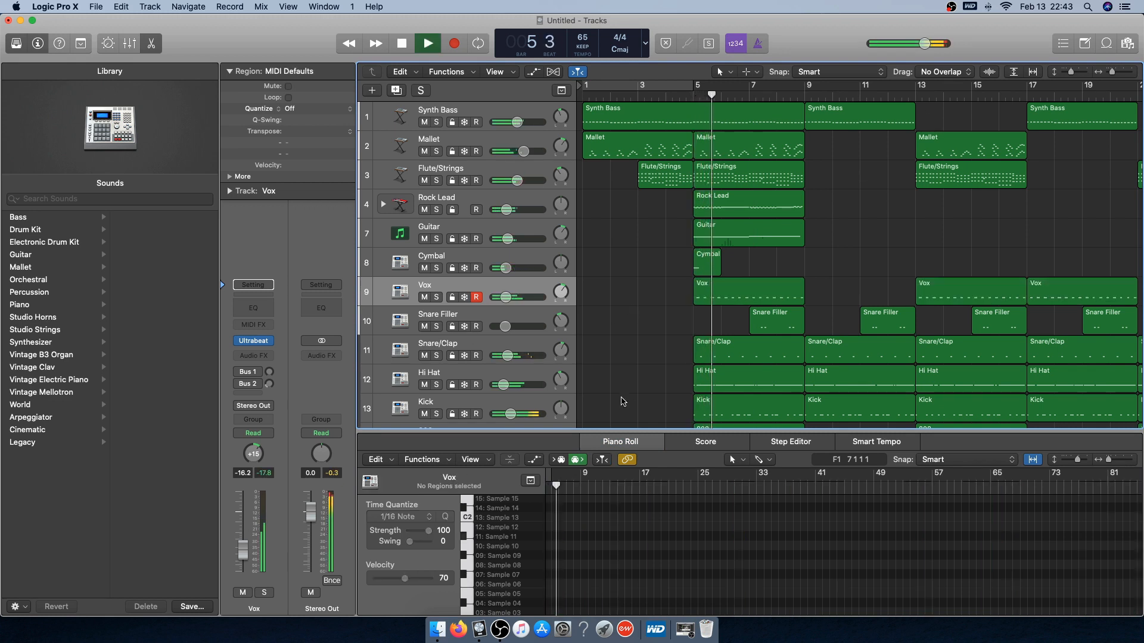
{"action": "key", "text": "e"}
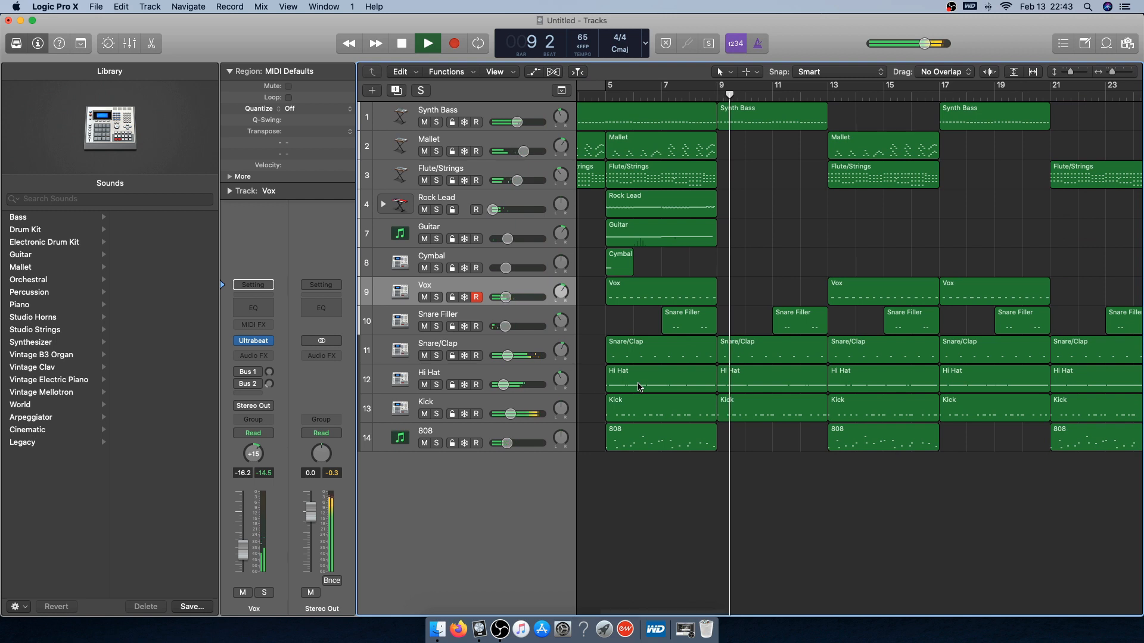
{"action": "key", "text": "Return"}
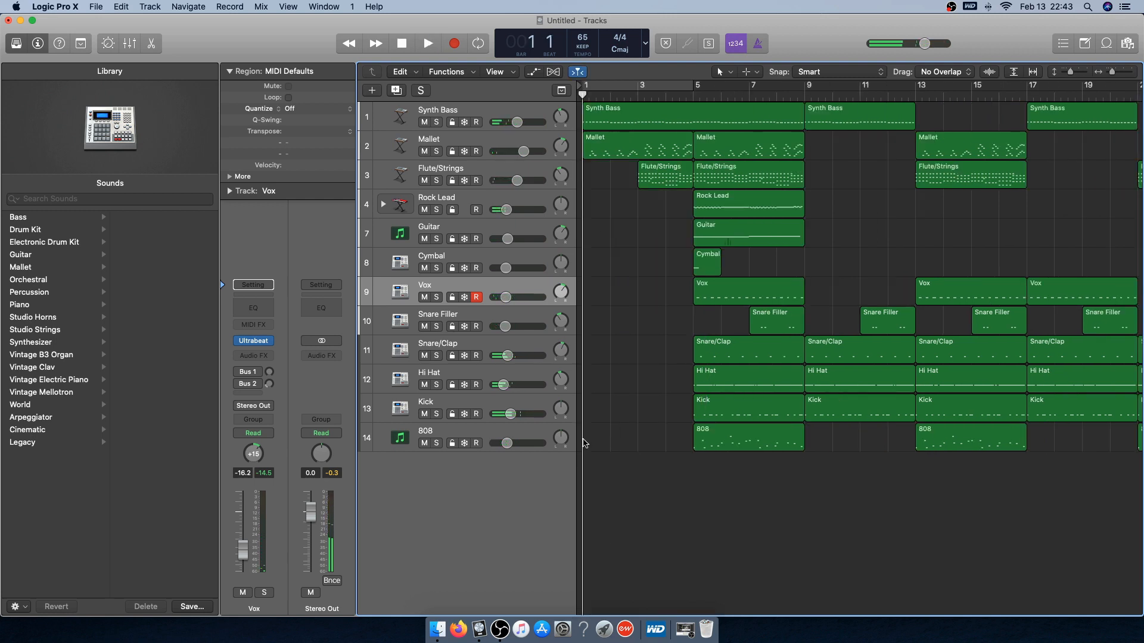
Import the Watermark with Gun FX WAV file from the desktop's Website Instrumentals folder onto a new track at bar 4
{"action": "left_click", "coordinate": [438, 630]}
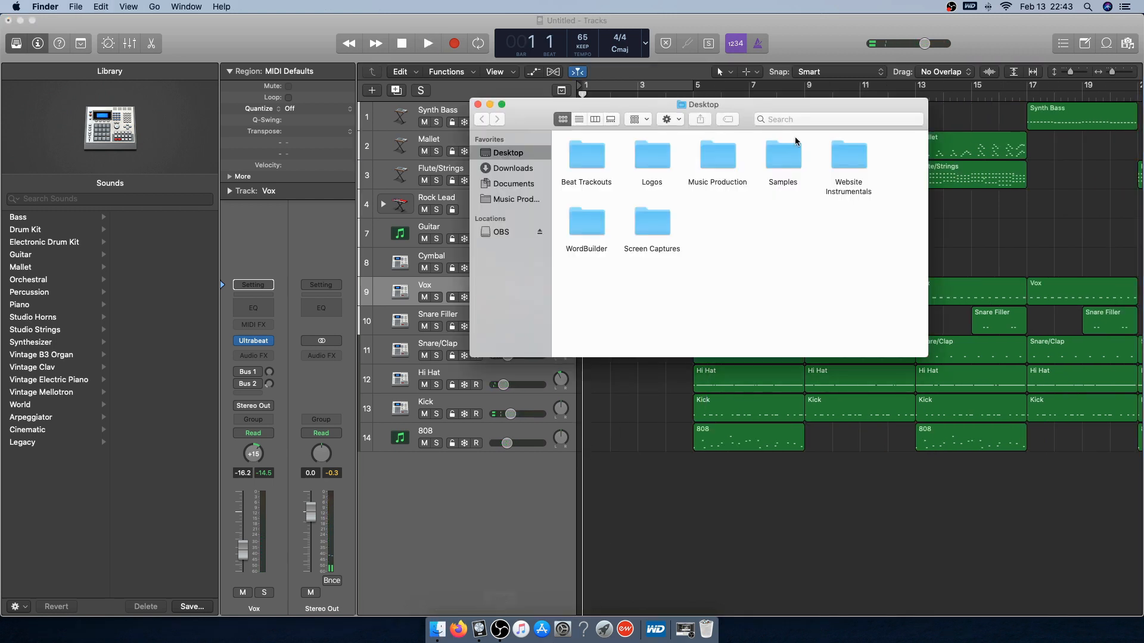
{"action": "double_click", "coordinate": [857, 162]}
{"action": "scroll", "coordinate": [734, 315], "scroll_direction": "down", "scroll_amount": 3}
{"action": "mouse_move", "coordinate": [883, 255]}
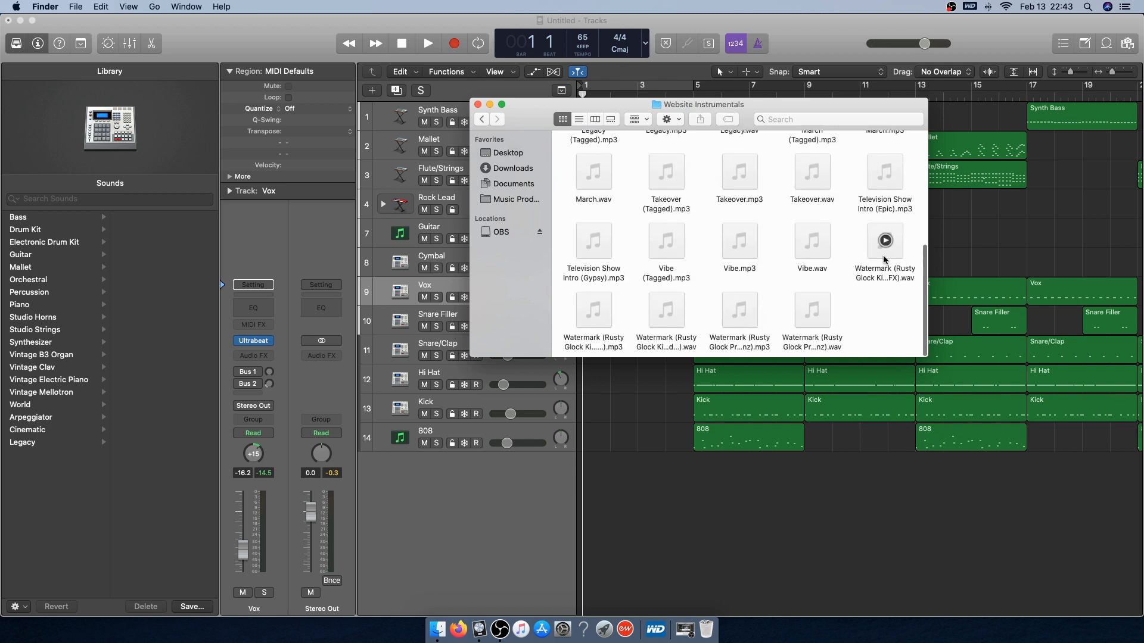
{"action": "left_click_drag", "start_coordinate": [883, 255], "coordinate": [670, 498]}
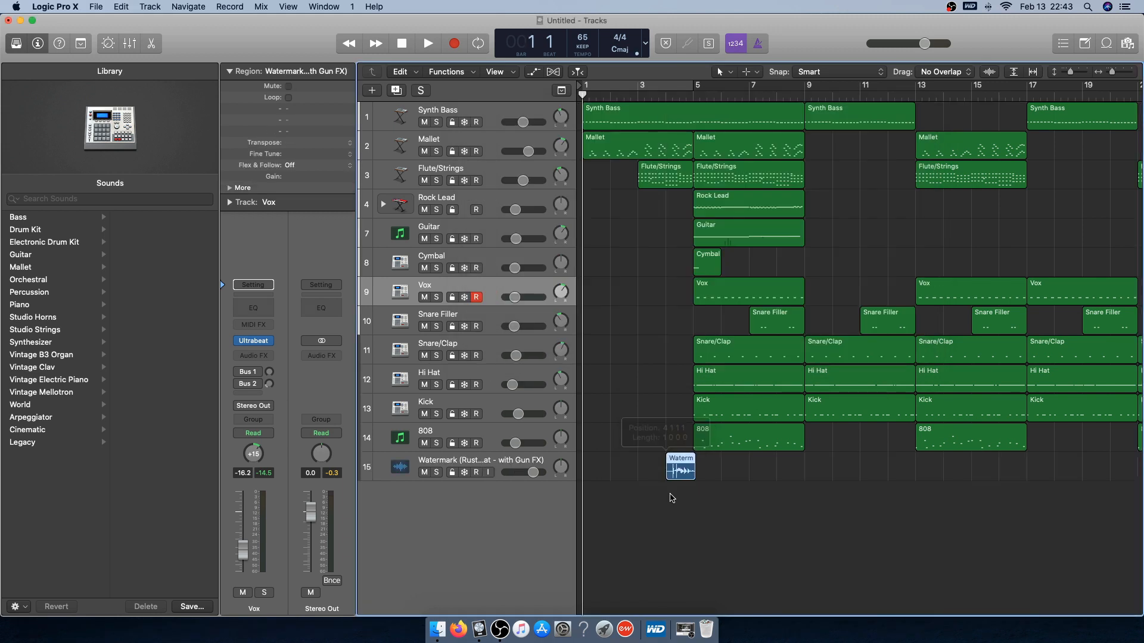
Set the Watermark track's volume to -4.0 dB and turn on Flex for it in the audio track editor
{"action": "left_click", "coordinate": [490, 460]}
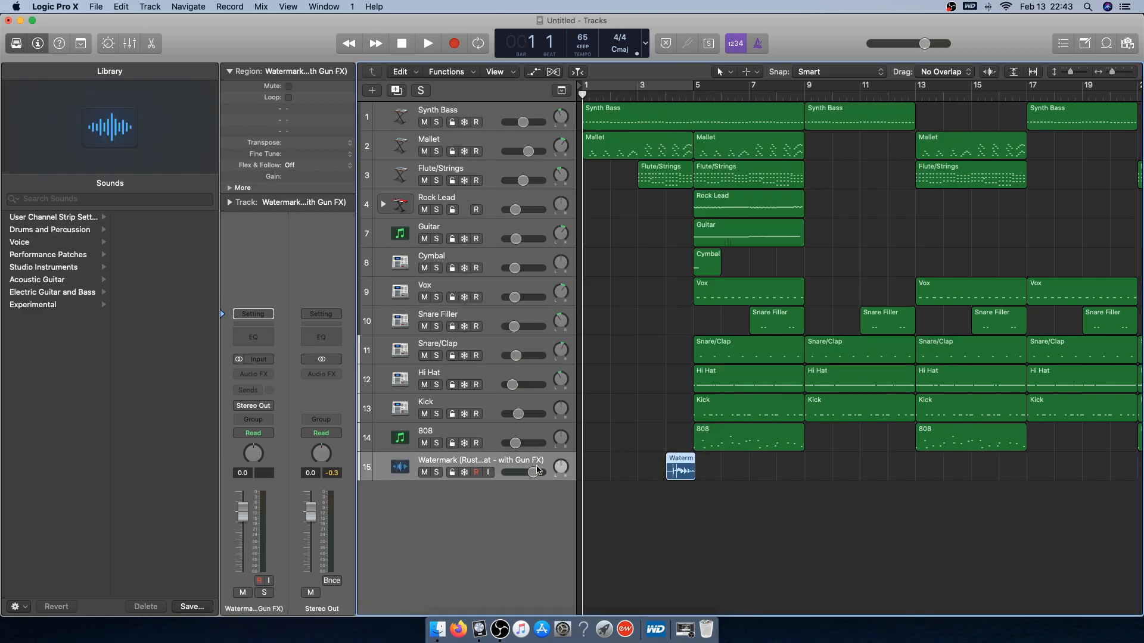
{"action": "left_click_drag", "start_coordinate": [533, 472], "coordinate": [531, 473]}
{"action": "double_click", "coordinate": [680, 469]}
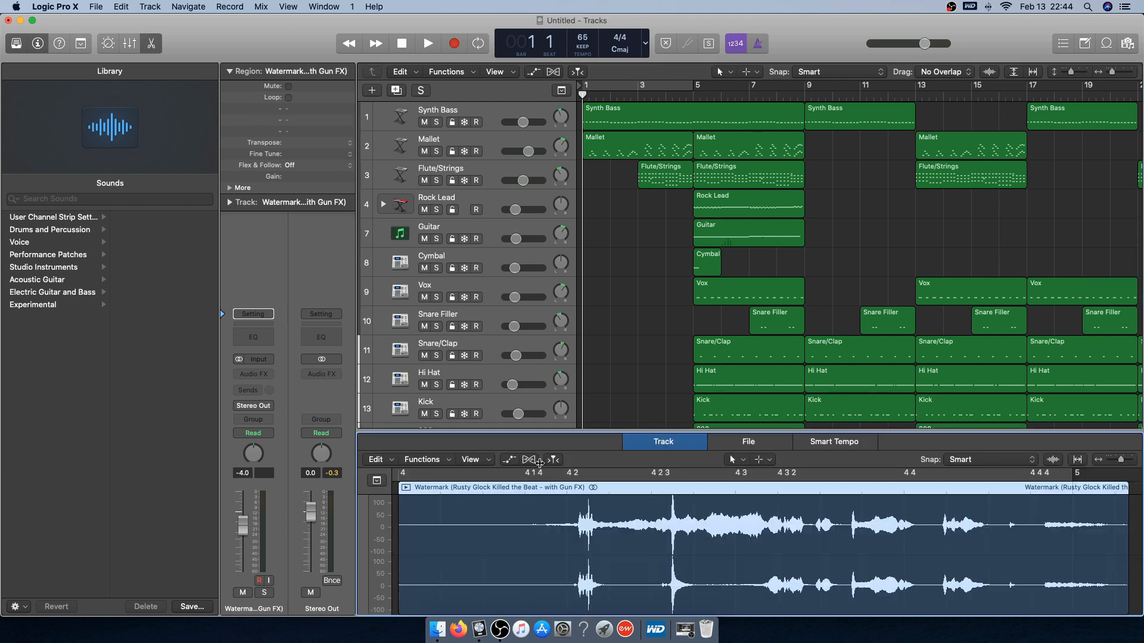
{"action": "left_click", "coordinate": [530, 462]}
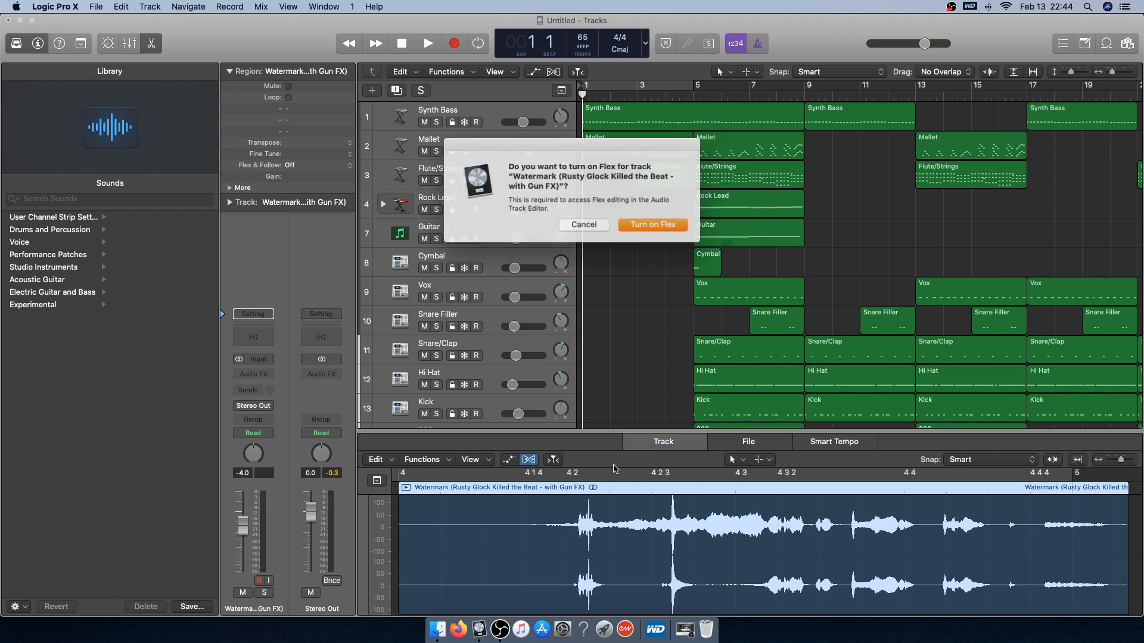
{"action": "left_click", "coordinate": [655, 225]}
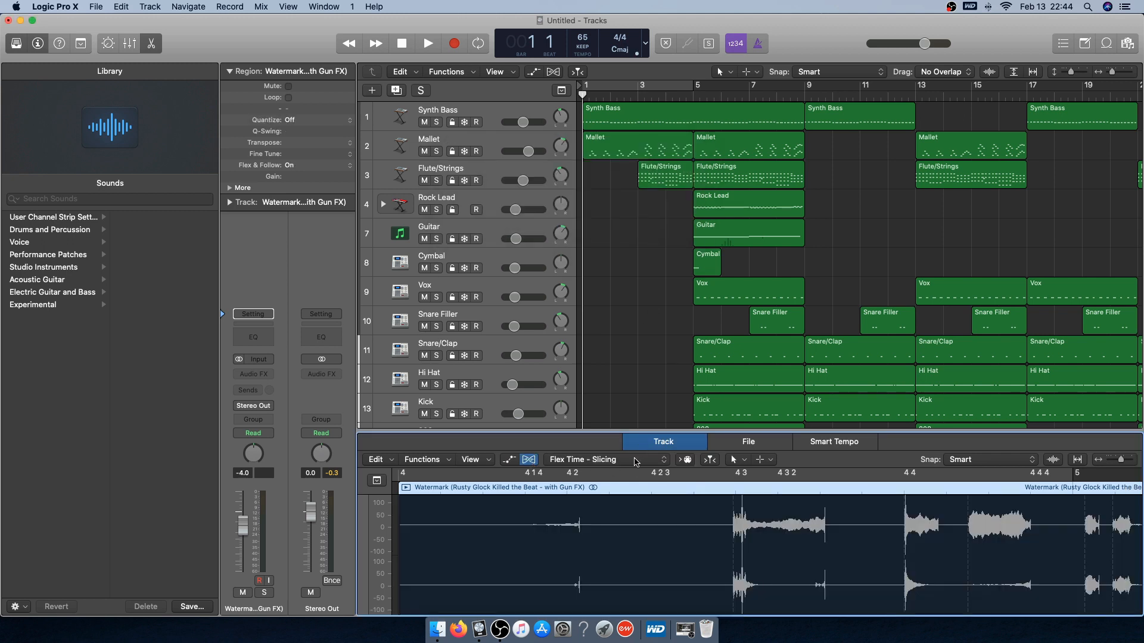
Time-compress the Watermark audio with Flex so that it spans only bar 4 and ends exactly at bar 5
{"action": "left_click", "coordinate": [692, 91]}
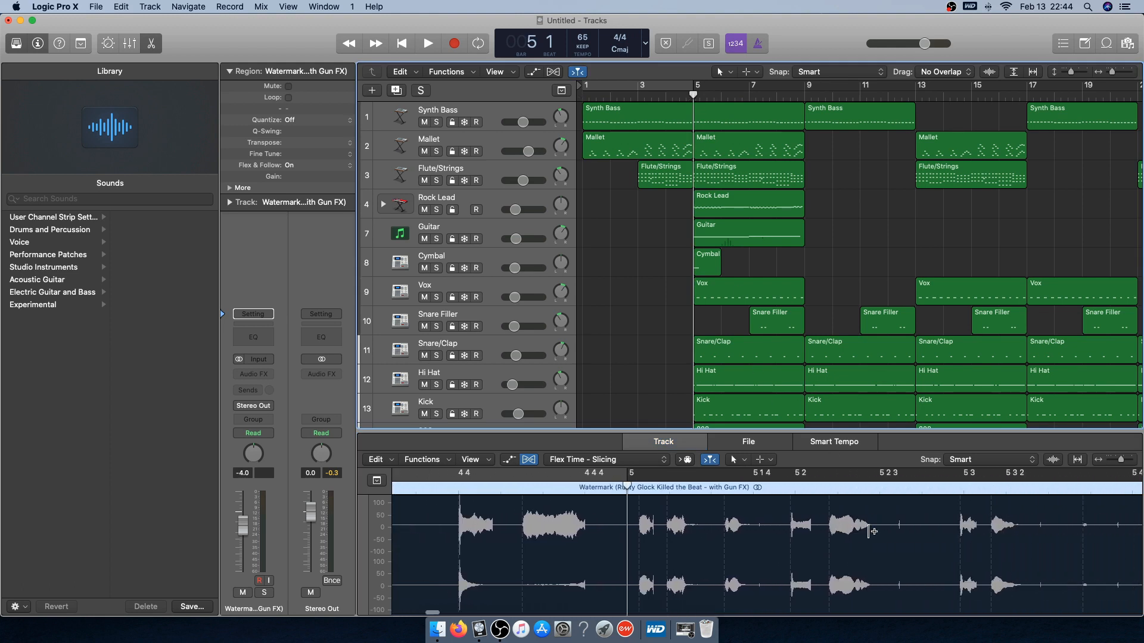
{"action": "scroll", "coordinate": [873, 532], "scroll_direction": "right", "scroll_amount": 3}
{"action": "scroll", "coordinate": [802, 341], "scroll_direction": "down", "scroll_amount": 5}
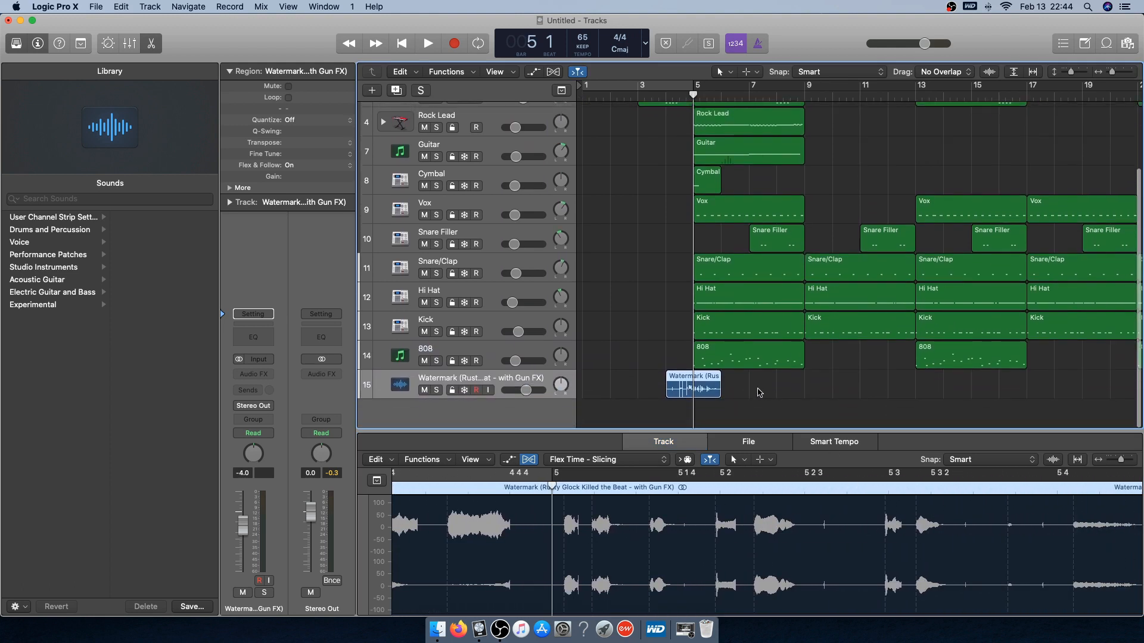
{"action": "scroll", "coordinate": [781, 505], "scroll_direction": "right", "scroll_amount": 10}
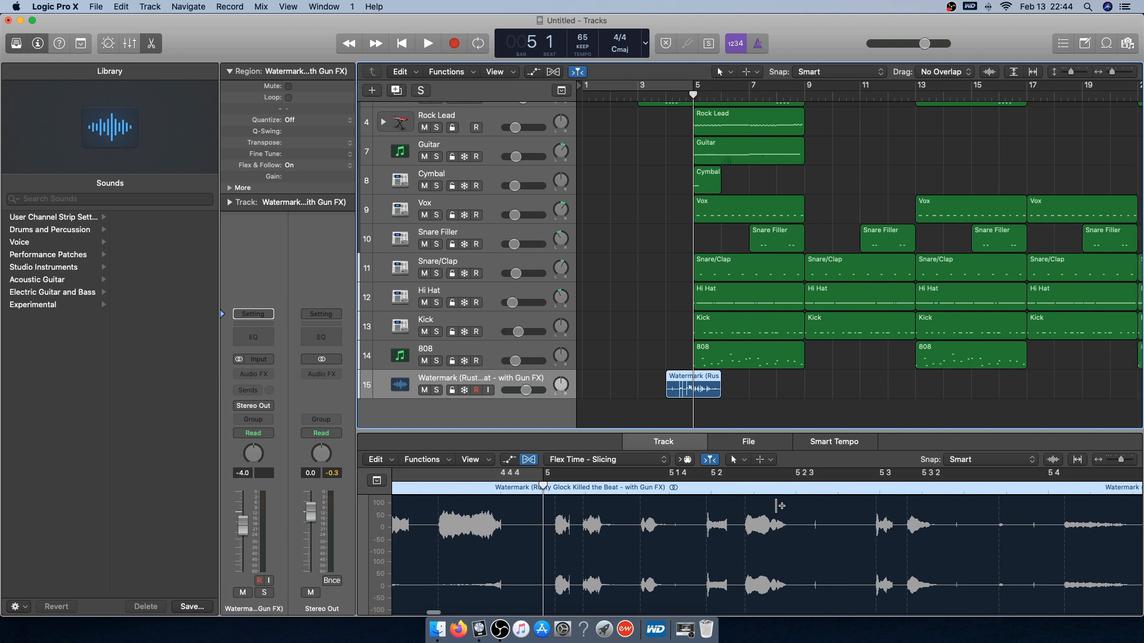
{"action": "scroll", "coordinate": [795, 503], "scroll_direction": "right", "scroll_amount": 3}
{"action": "scroll", "coordinate": [780, 498], "scroll_direction": "left", "scroll_amount": 5}
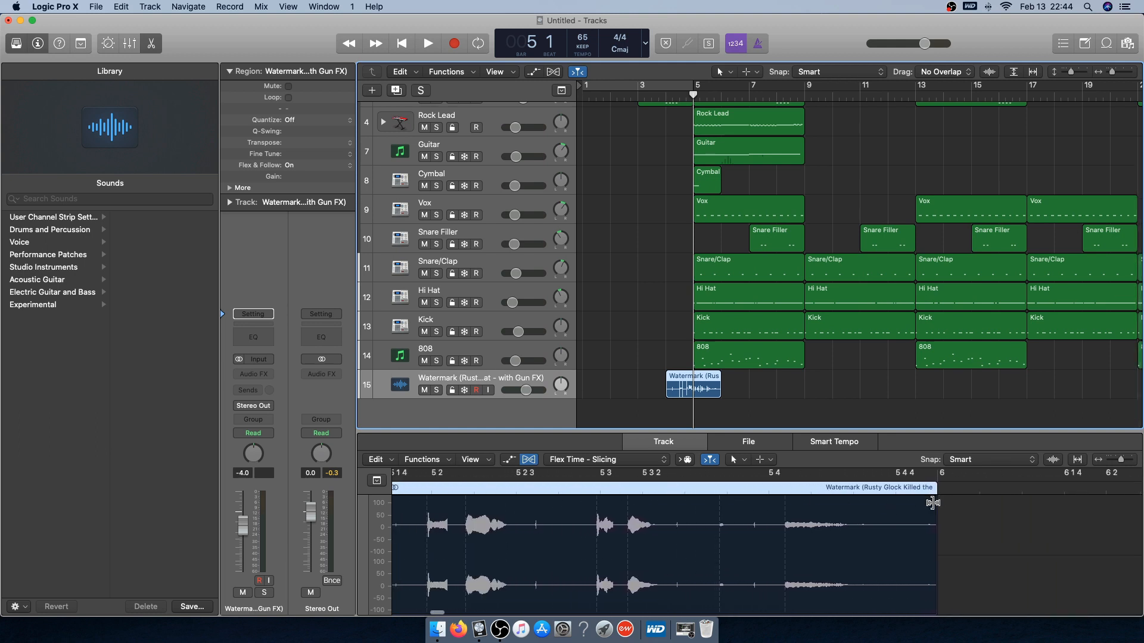
{"action": "scroll", "coordinate": [834, 524], "scroll_direction": "left", "scroll_amount": 5}
{"action": "left_click", "coordinate": [670, 100]}
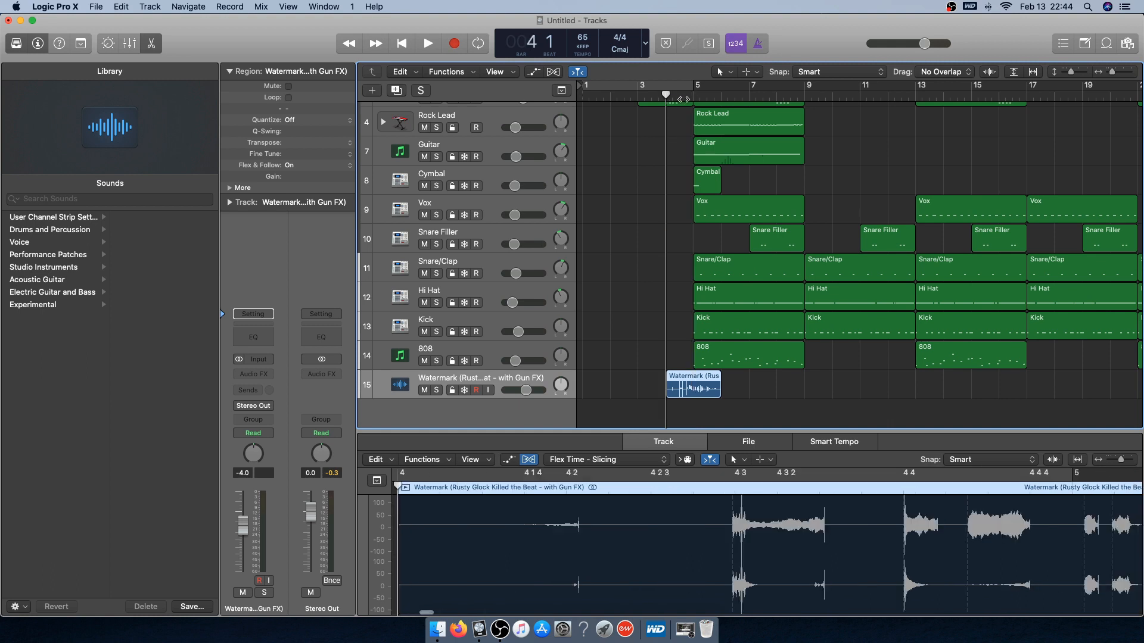
{"action": "left_click", "coordinate": [692, 97]}
{"action": "scroll", "coordinate": [973, 520], "scroll_direction": "right", "scroll_amount": 15}
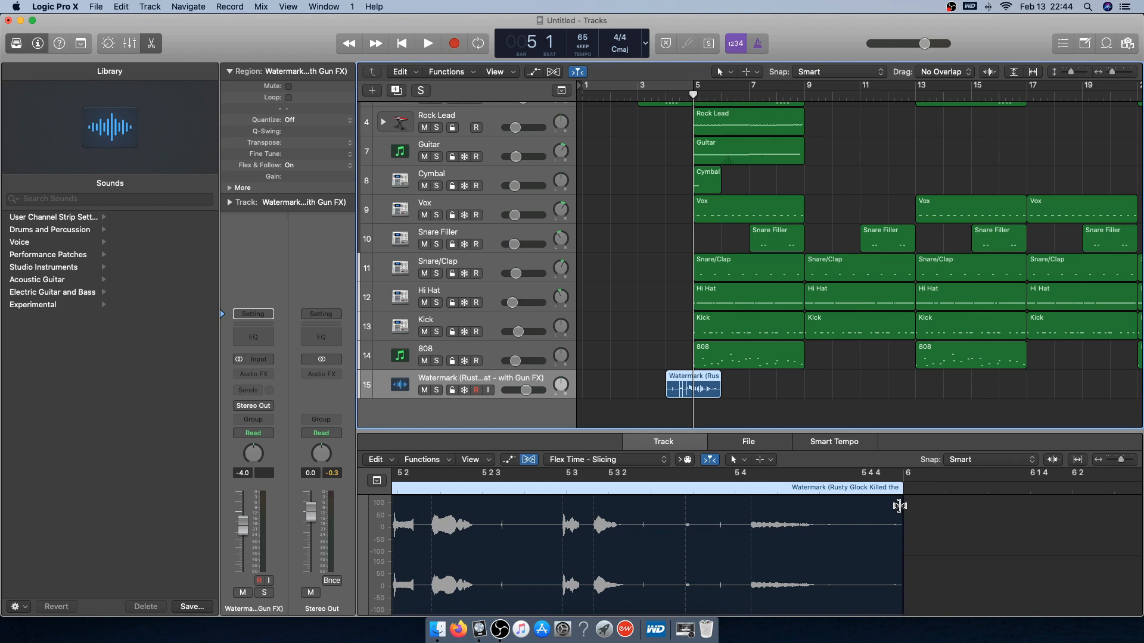
{"action": "scroll", "coordinate": [899, 506], "scroll_direction": "left", "scroll_amount": 3}
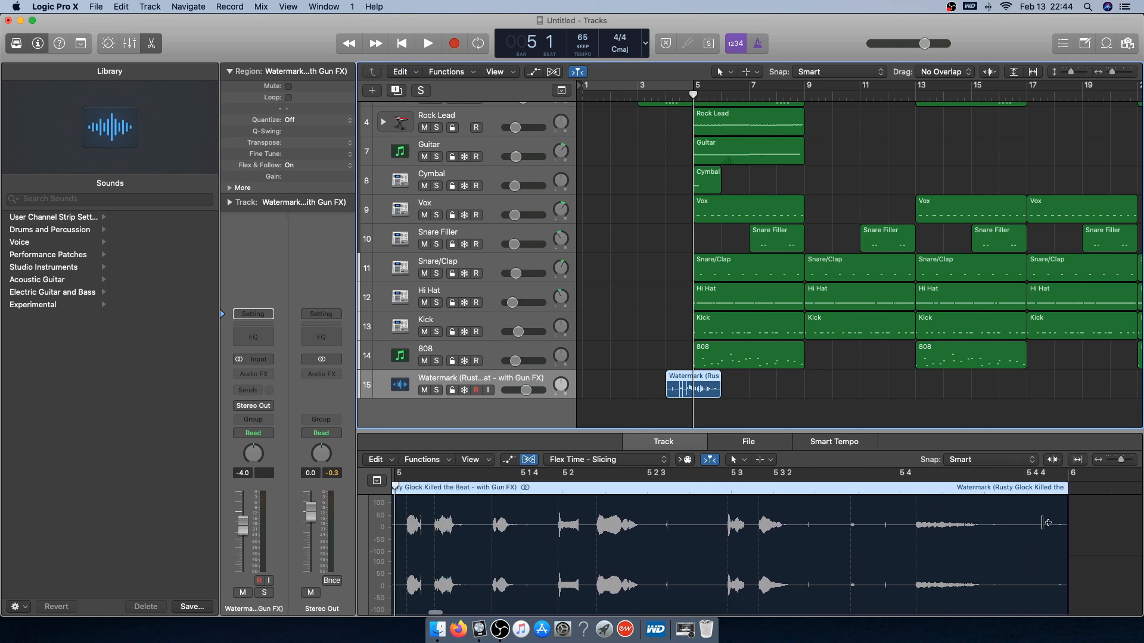
{"action": "left_click_drag", "start_coordinate": [1064, 514], "coordinate": [632, 512]}
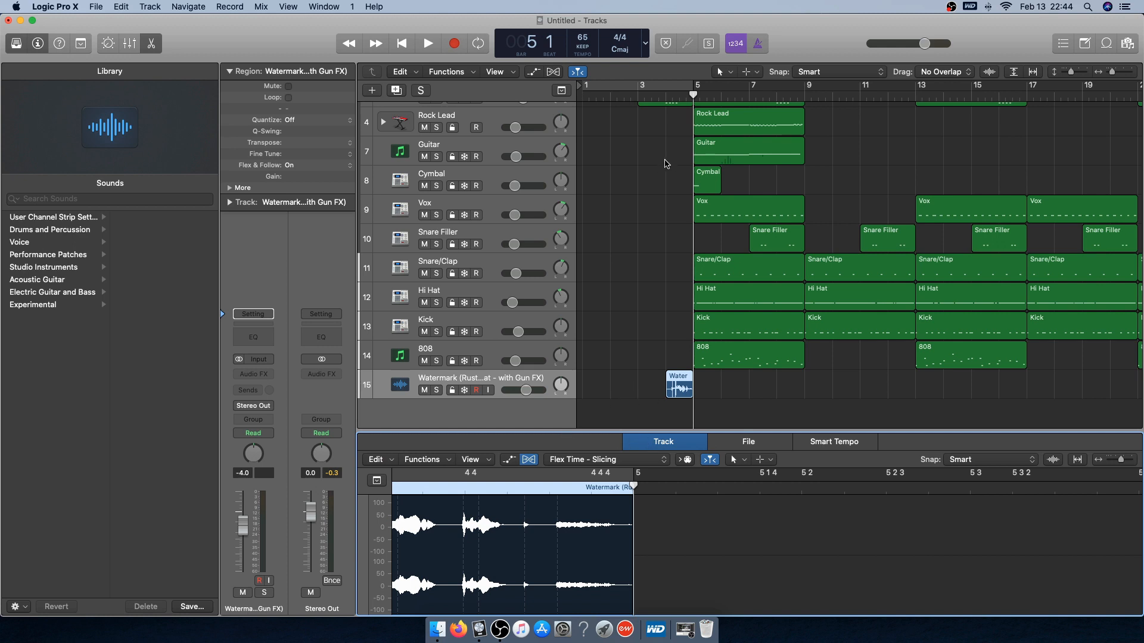
Audition the watermark from bar 4, setting its track volume to -5.0 dB, and close the audio editor
{"action": "left_click", "coordinate": [665, 96]}
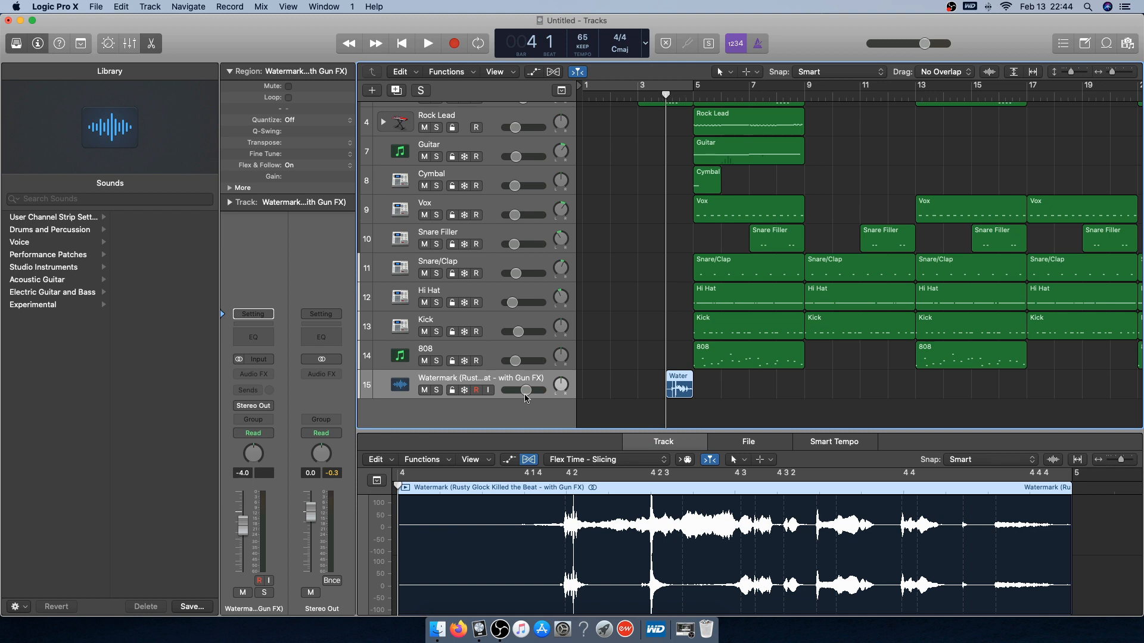
{"action": "left_click_drag", "start_coordinate": [524, 391], "coordinate": [521, 392]}
{"action": "key", "text": "space"}
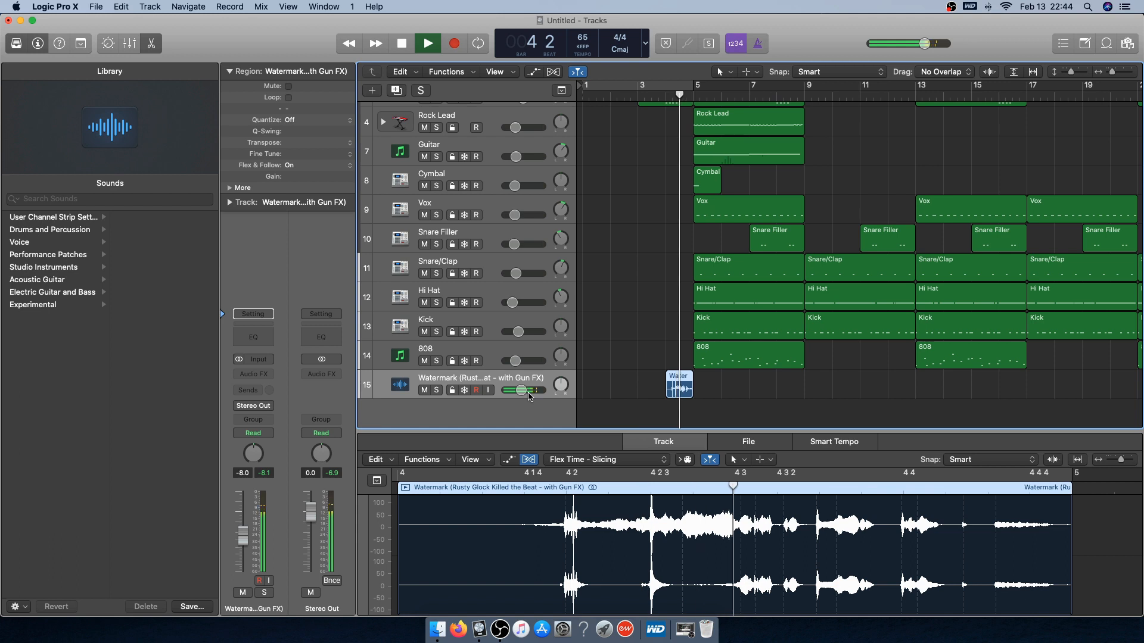
{"action": "left_click_drag", "start_coordinate": [525, 393], "coordinate": [527, 392]}
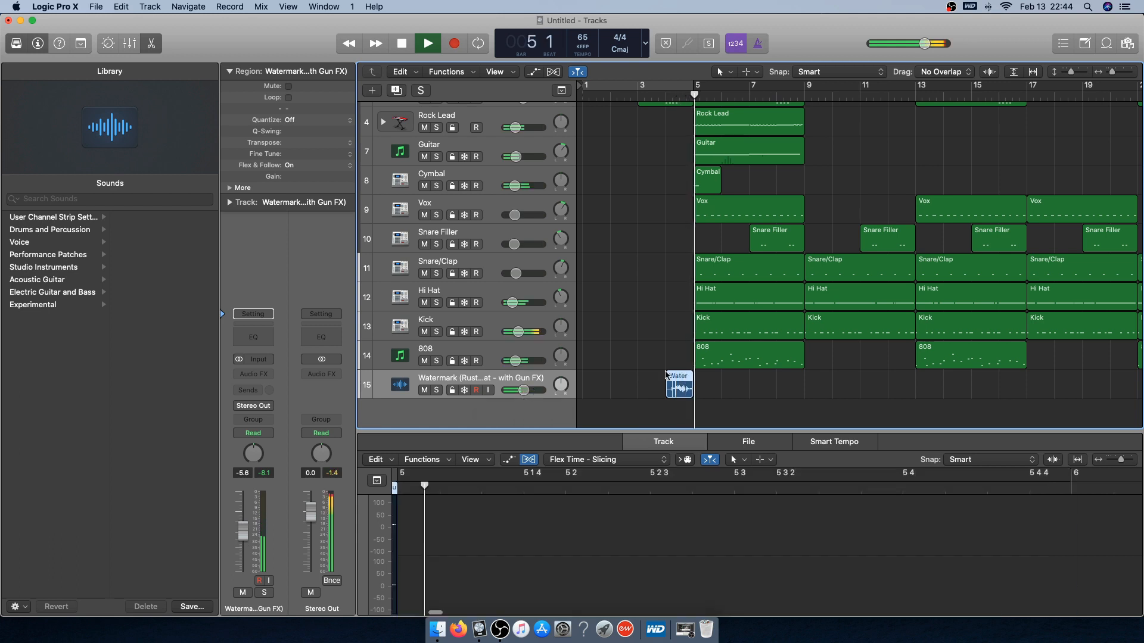
{"action": "double_click", "coordinate": [664, 444]}
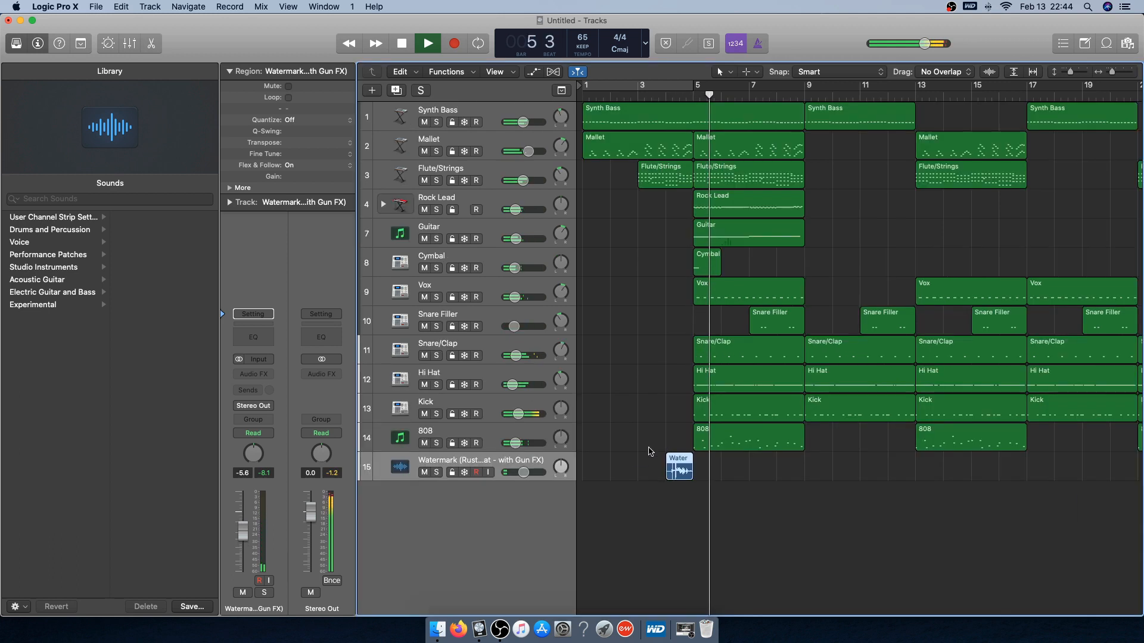
{"action": "left_click", "coordinate": [646, 455]}
{"action": "key", "text": "space"}
{"action": "left_click_drag", "start_coordinate": [523, 472], "coordinate": [526, 472]}
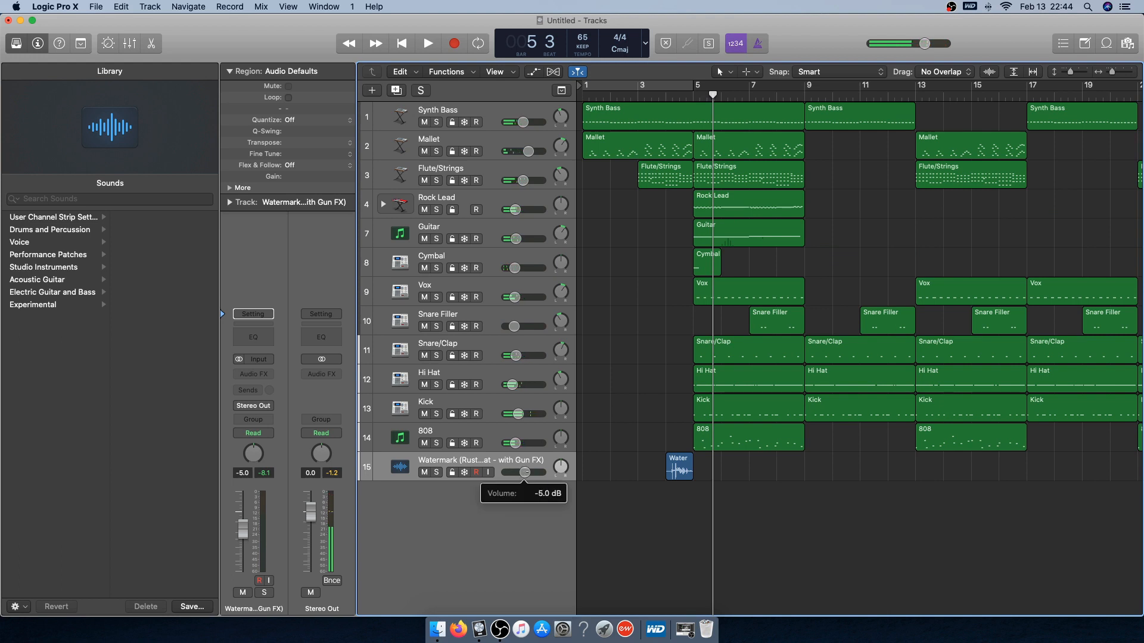
Place the playhead at the start of the Watermark region at bar 4 and switch the control bar display to Beats & Time
{"action": "left_click", "coordinate": [672, 473]}
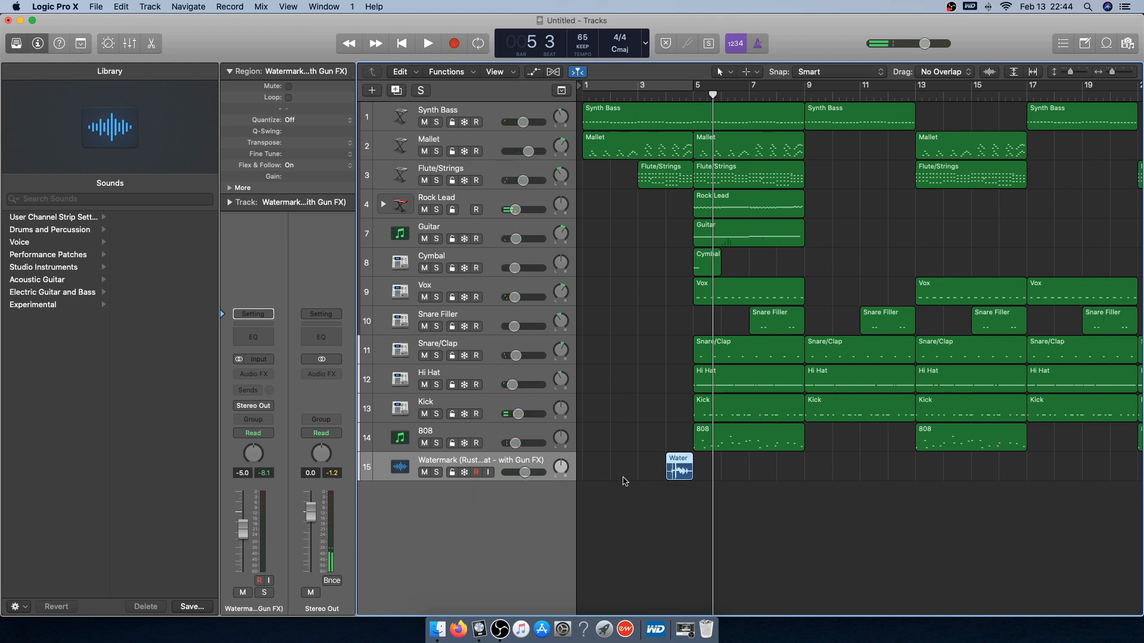
{"action": "scroll", "coordinate": [655, 470], "scroll_direction": "right", "scroll_amount": 1}
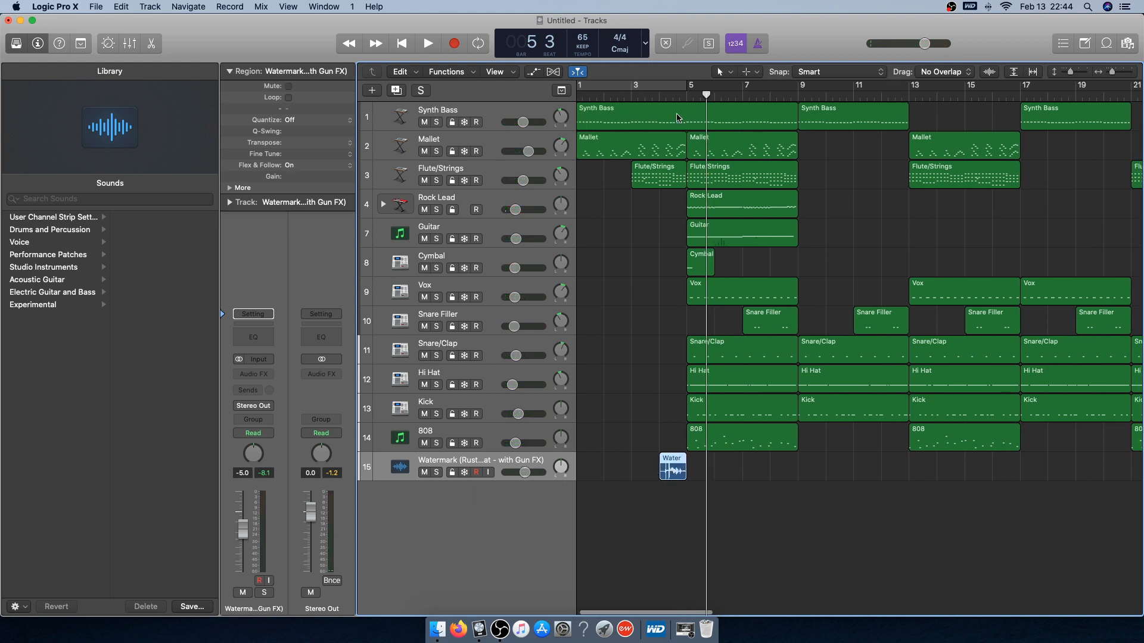
{"action": "left_click", "coordinate": [660, 94]}
{"action": "left_click", "coordinate": [693, 484]}
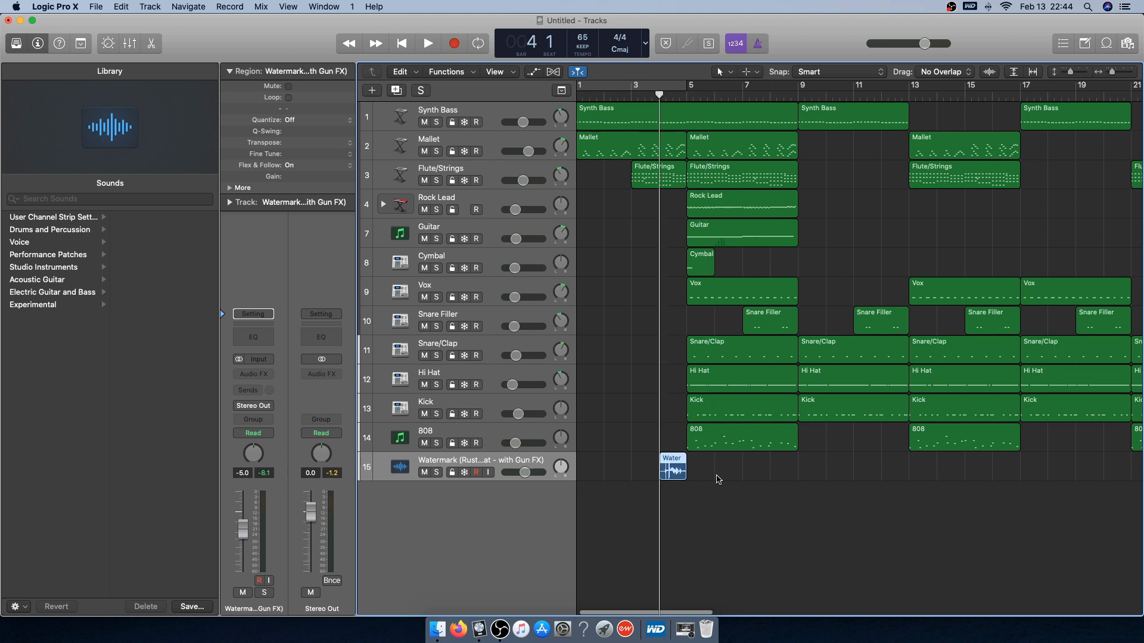
{"action": "left_click", "coordinate": [674, 473]}
{"action": "left_click", "coordinate": [739, 476]}
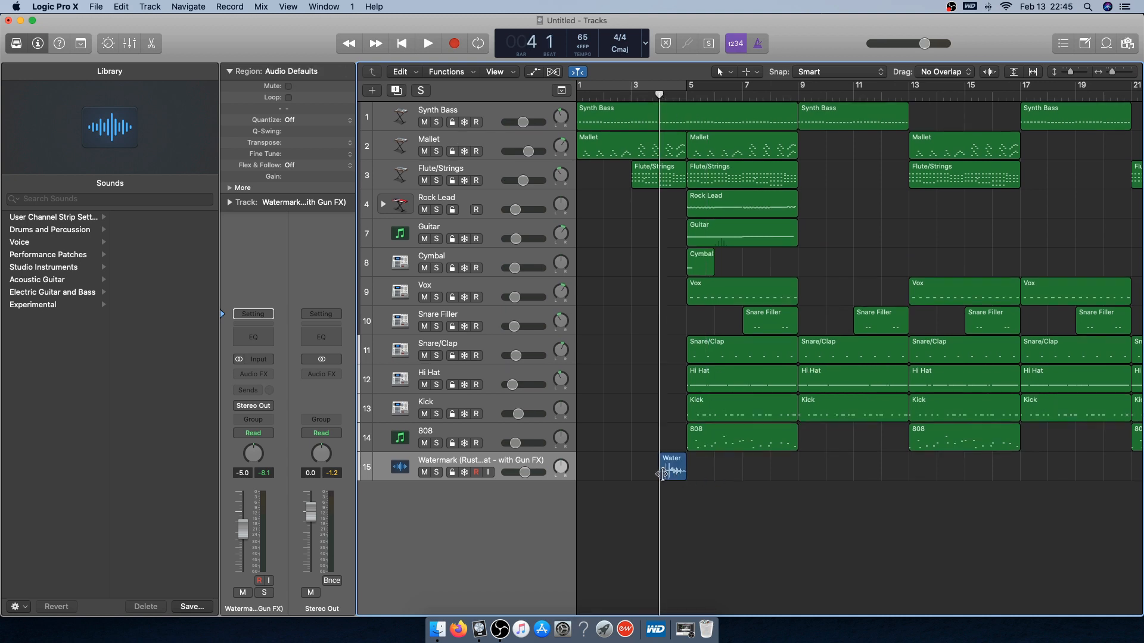
{"action": "left_click", "coordinate": [667, 474]}
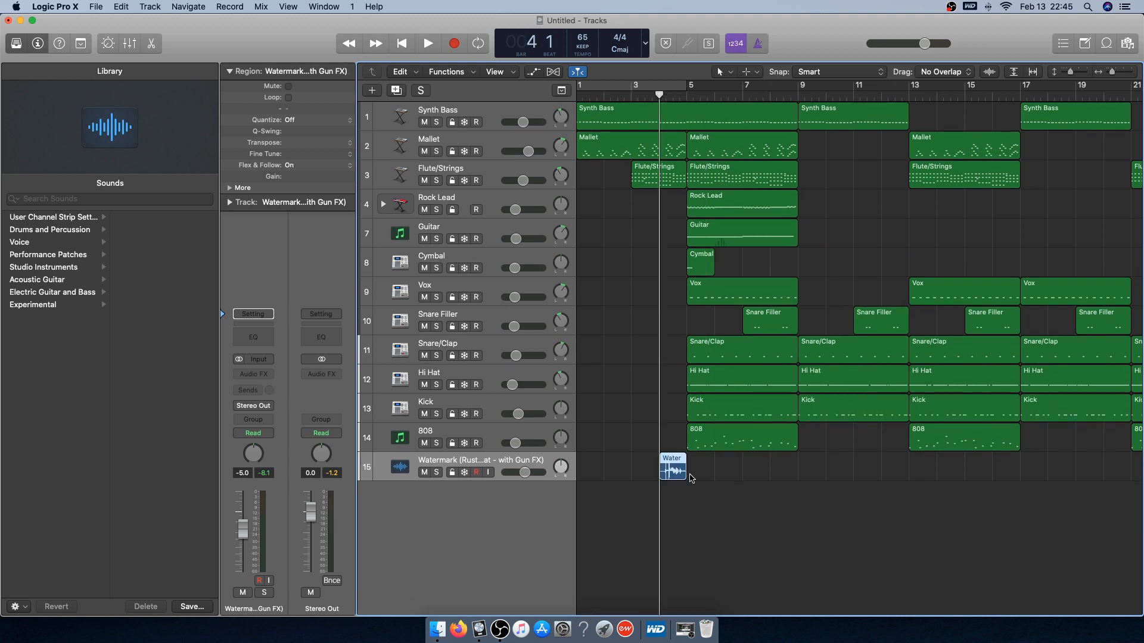
{"action": "left_click", "coordinate": [644, 43]}
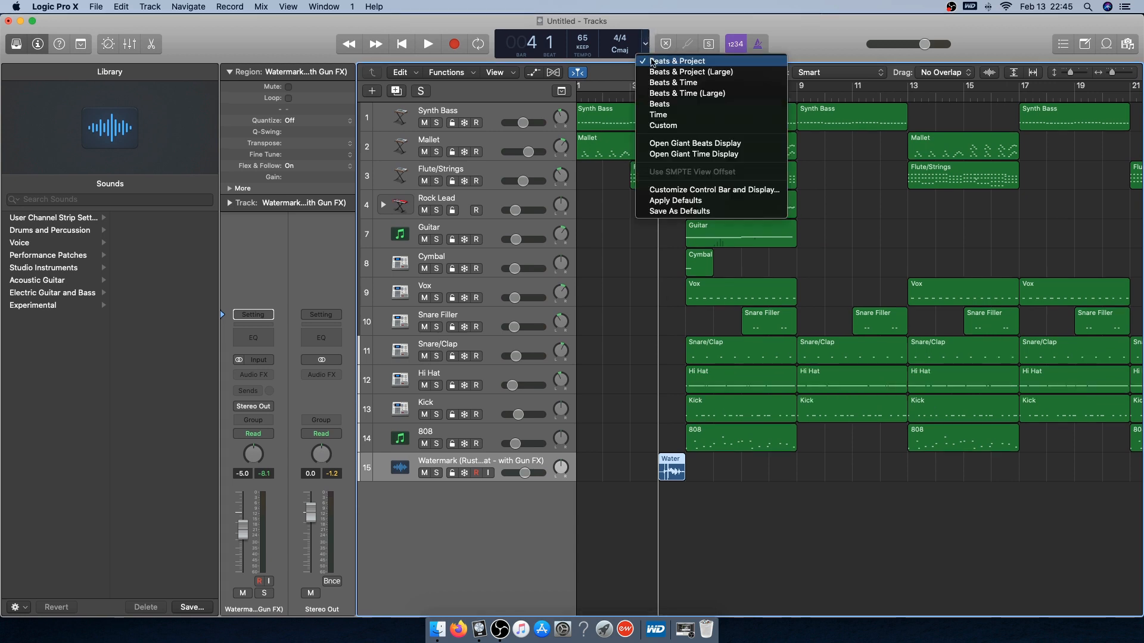
{"action": "left_click", "coordinate": [673, 83]}
{"action": "left_click", "coordinate": [619, 369]}
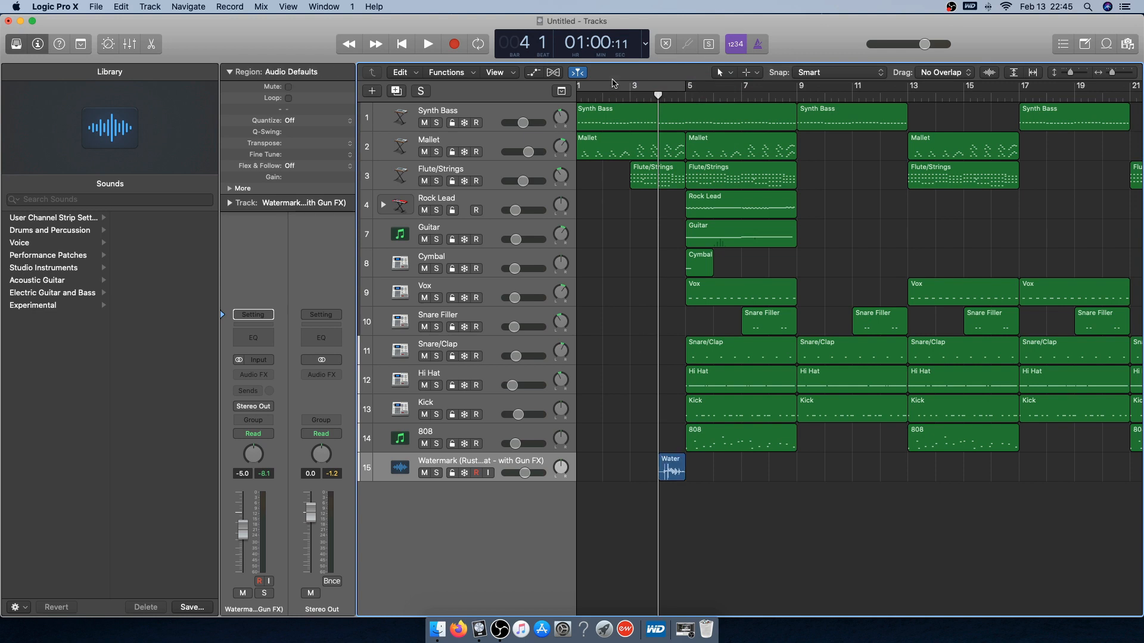
Copy the Watermark region at bar 4 and paste it at bar 12
{"action": "left_click", "coordinate": [672, 469]}
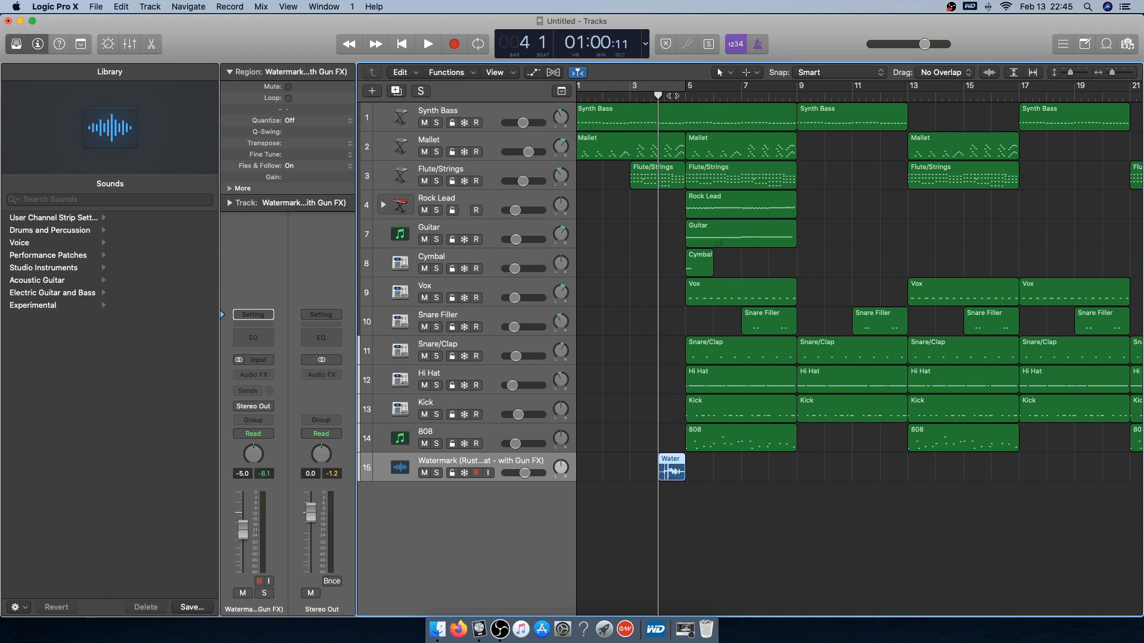
{"action": "left_click_drag", "start_coordinate": [642, 97], "coordinate": [659, 98]}
{"action": "left_click_drag", "start_coordinate": [659, 22], "coordinate": [660, 18]}
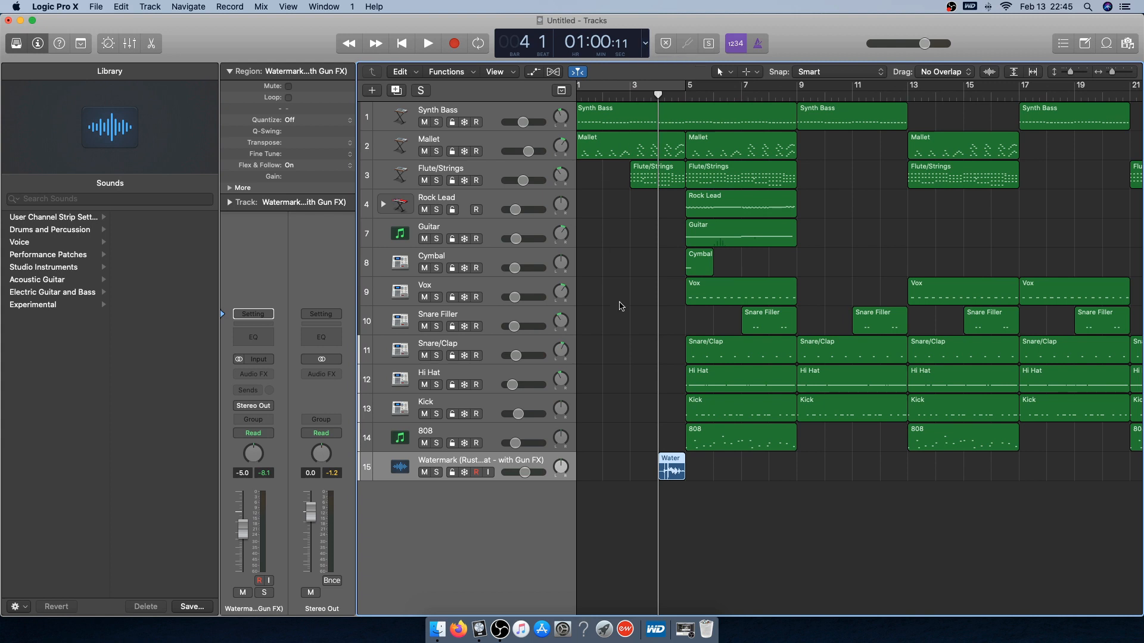
{"action": "scroll", "coordinate": [621, 308], "scroll_direction": "down", "scroll_amount": 1}
{"action": "scroll", "coordinate": [621, 309], "scroll_direction": "up", "scroll_amount": 1}
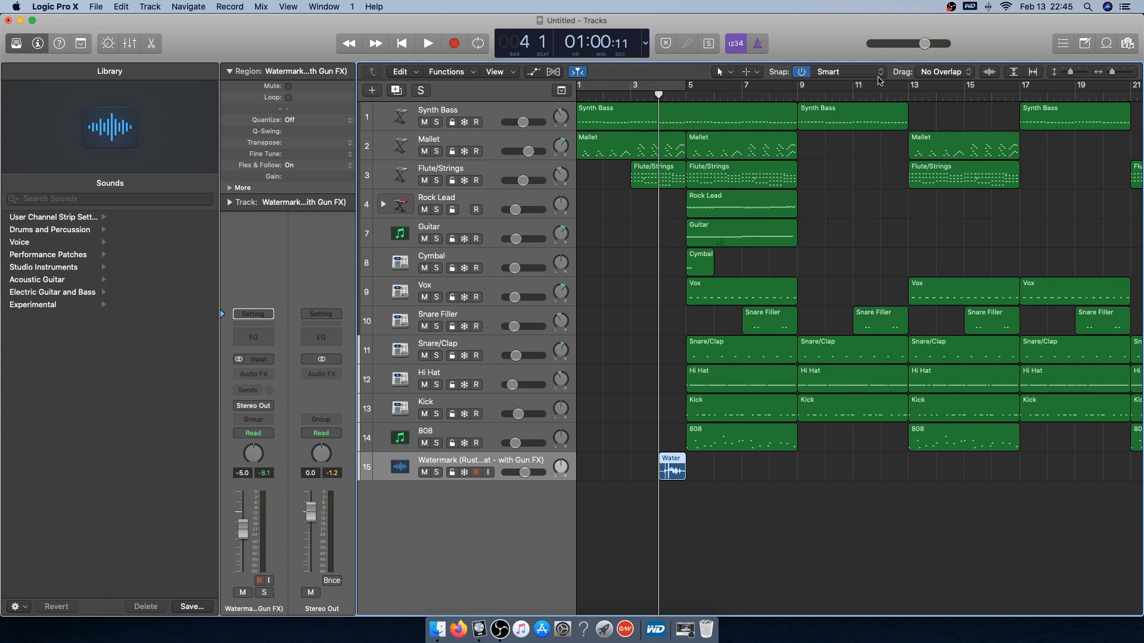
{"action": "left_click", "coordinate": [876, 92]}
{"action": "left_click", "coordinate": [656, 98]}
{"action": "left_click", "coordinate": [882, 97]}
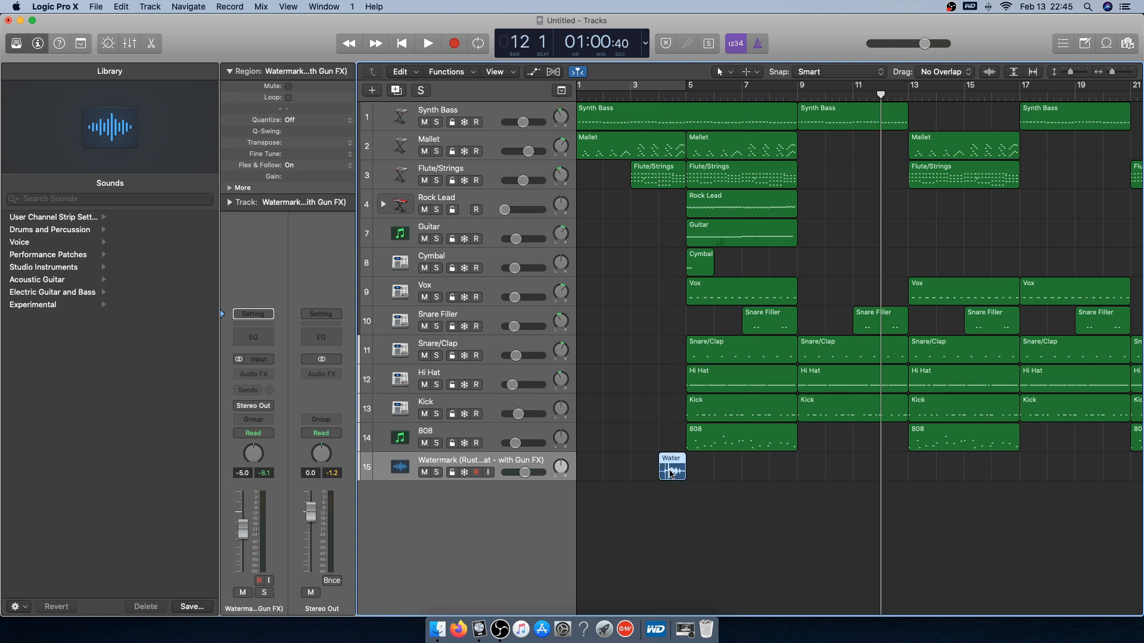
{"action": "key", "text": "."}
{"action": "key", "text": "super+v"}
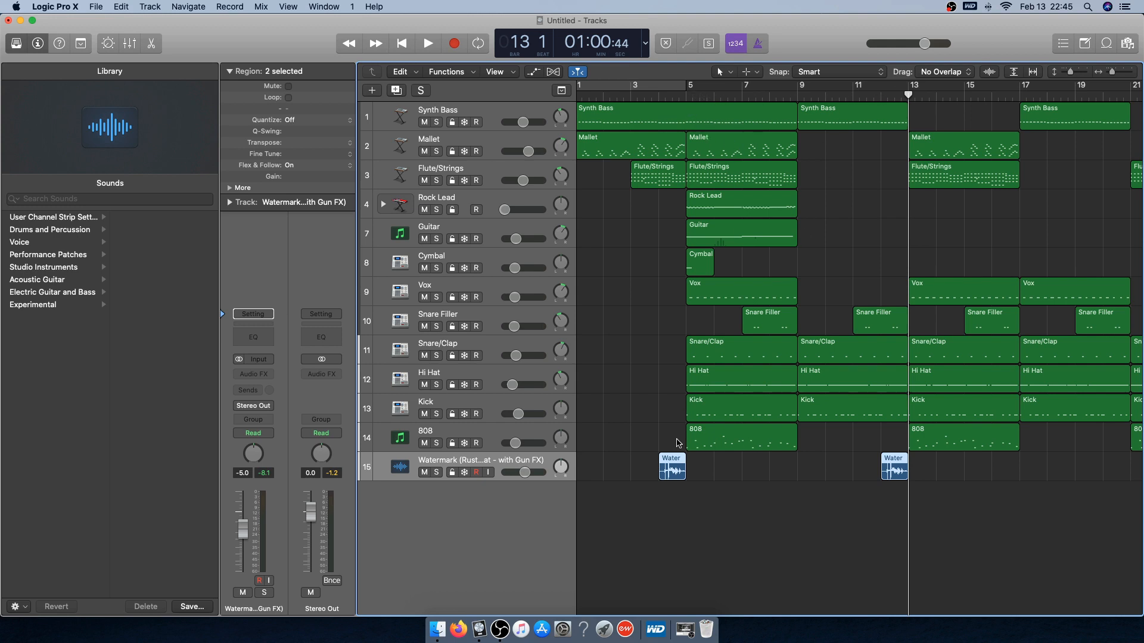
Copy the two Watermark regions at bars 4 and 12 and paste them starting at bar 20
{"action": "left_click_drag", "start_coordinate": [624, 518], "coordinate": [953, 474]}
{"action": "scroll", "coordinate": [951, 471], "scroll_direction": "right", "scroll_amount": 5}
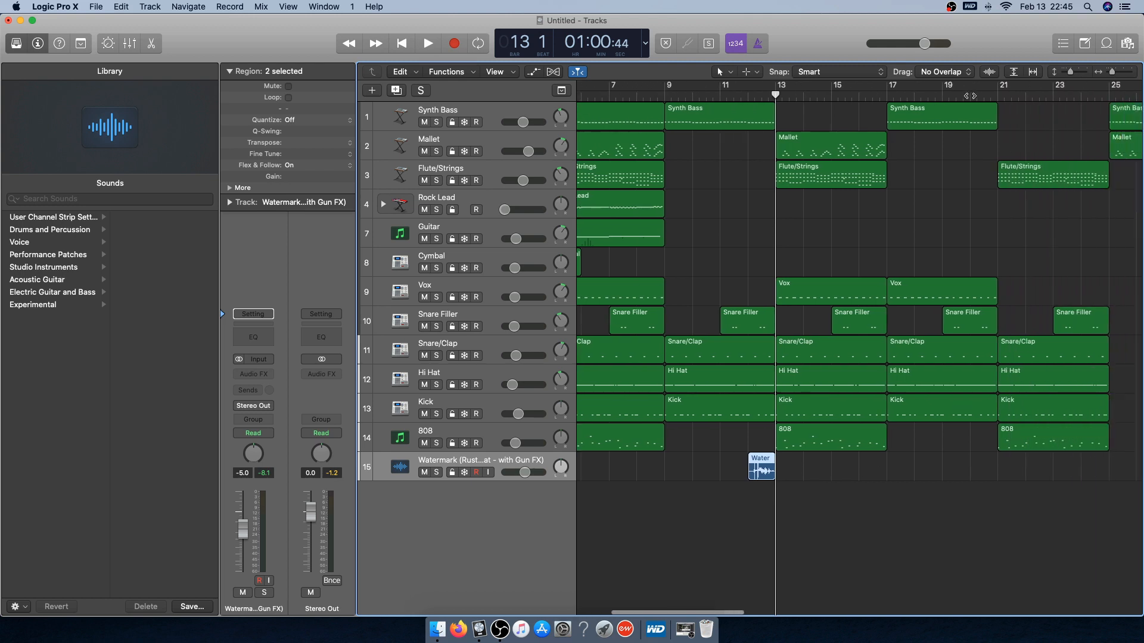
{"action": "left_click", "coordinate": [970, 96]}
{"action": "key", "text": "super+v"}
Copy all four Watermark regions and paste them starting at bar 36
{"action": "scroll", "coordinate": [754, 524], "scroll_direction": "left", "scroll_amount": 10}
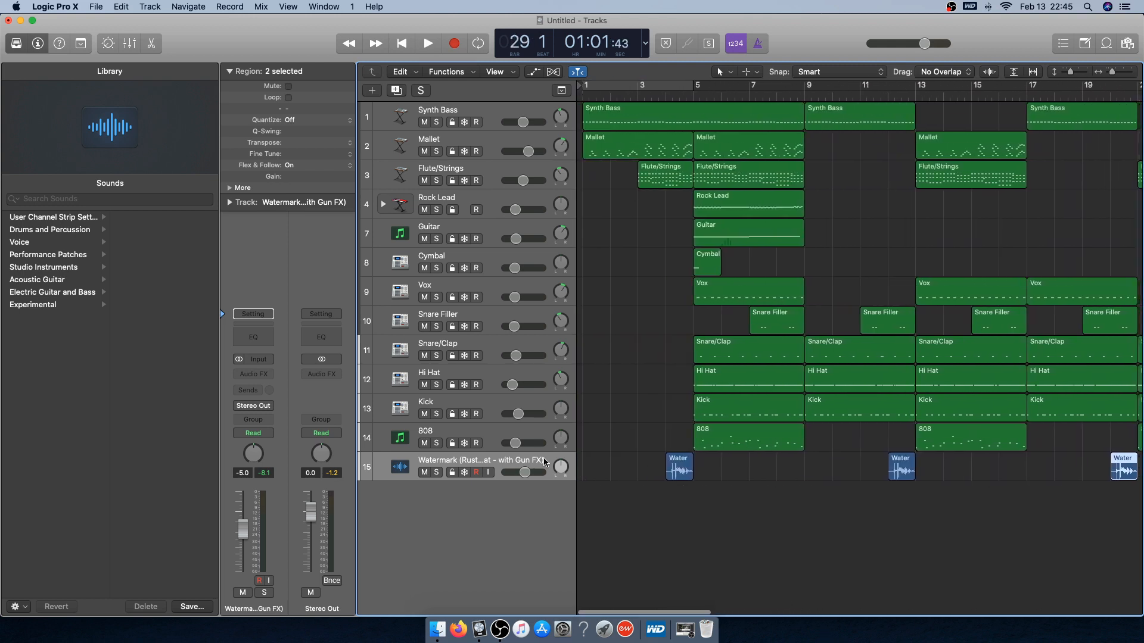
{"action": "scroll", "coordinate": [813, 520], "scroll_direction": "right", "scroll_amount": 15}
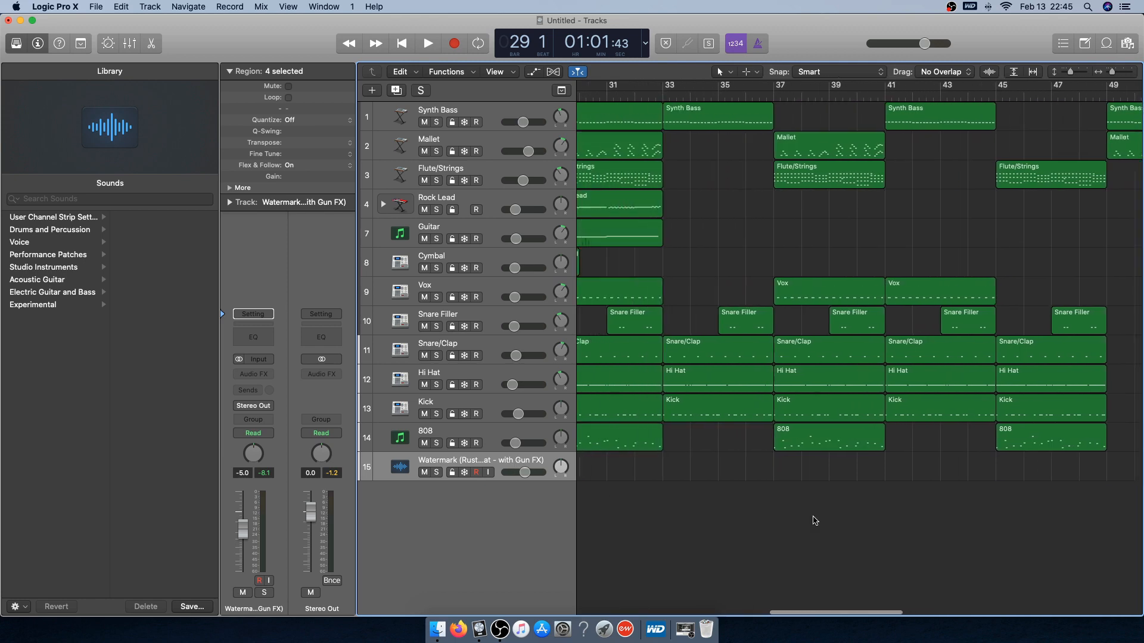
{"action": "left_click", "coordinate": [905, 99]}
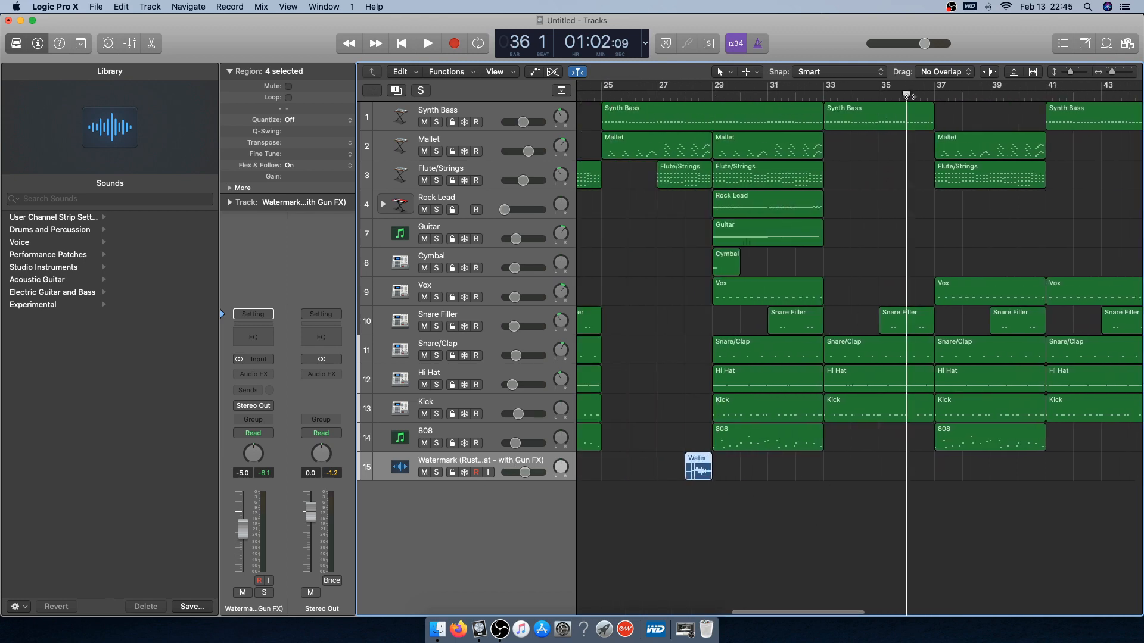
{"action": "key", "text": "super+v"}
Copy the last two Watermark regions, ending with the one at bar 60, and paste them starting at bar 68
{"action": "scroll", "coordinate": [926, 393], "scroll_direction": "left", "scroll_amount": 10}
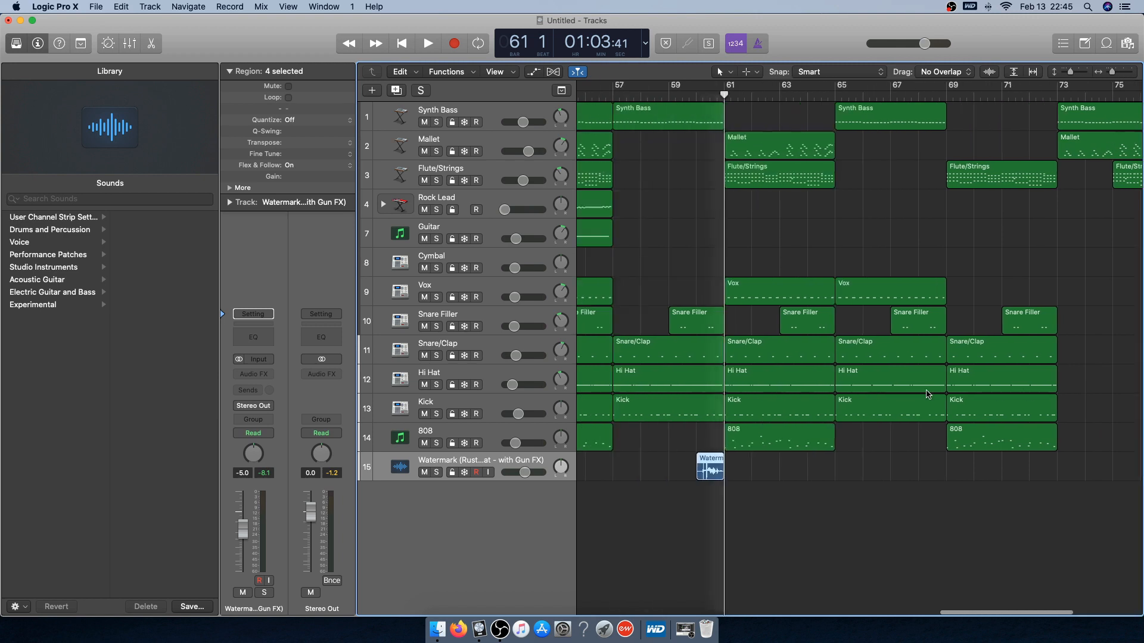
{"action": "left_click_drag", "start_coordinate": [898, 478], "coordinate": [584, 457]}
{"action": "scroll", "coordinate": [785, 464], "scroll_direction": "right", "scroll_amount": 6}
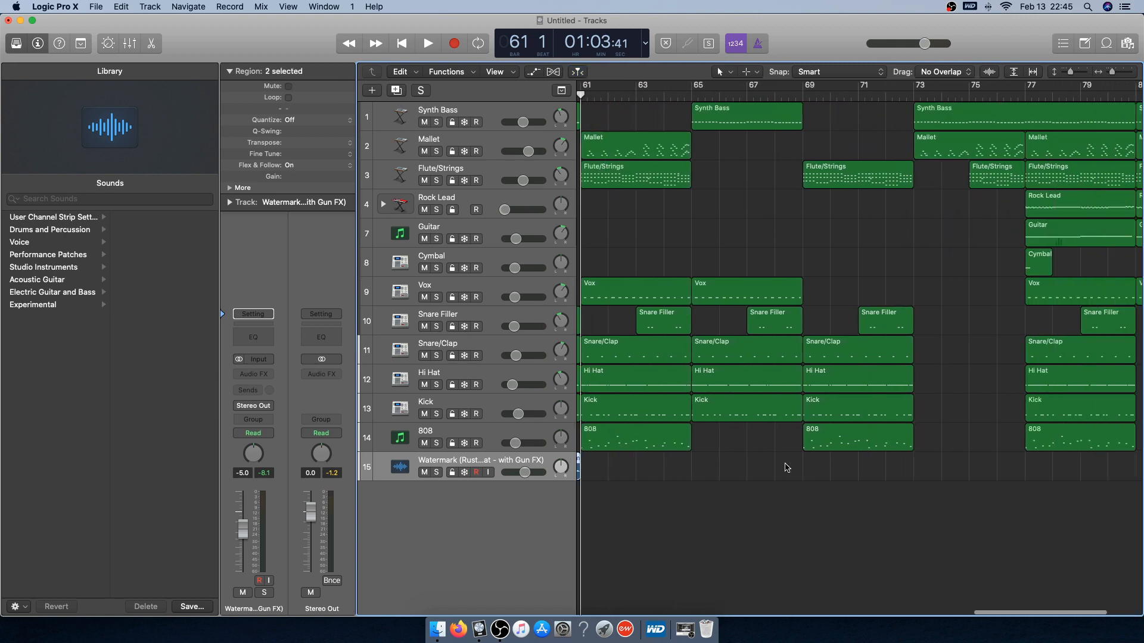
{"action": "left_click", "coordinate": [846, 96]}
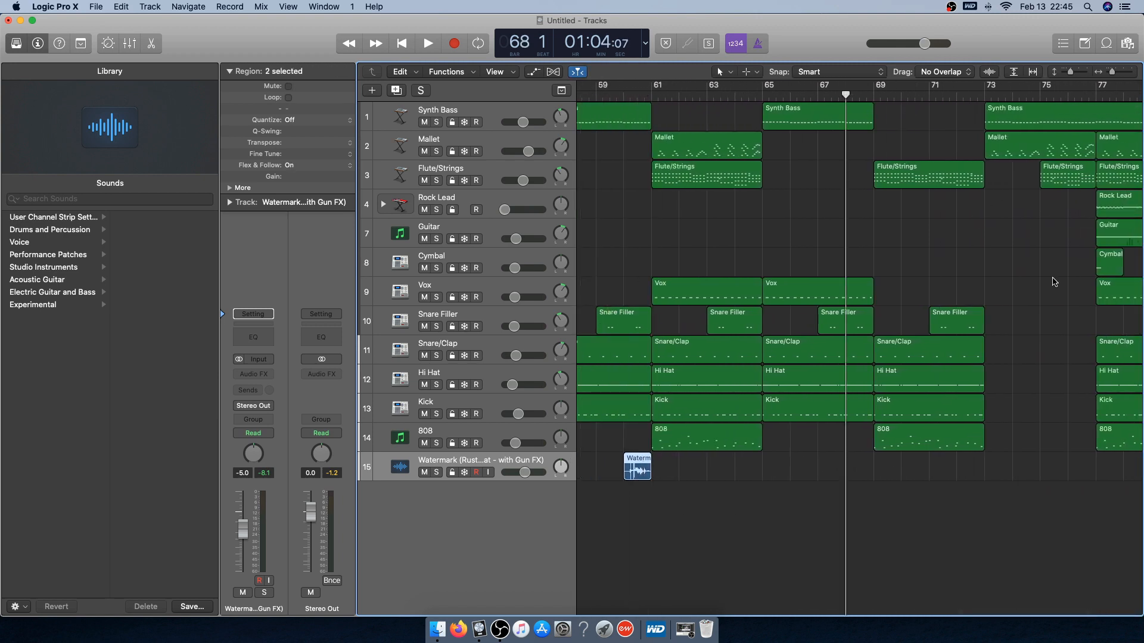
{"action": "key", "text": "super+v"}
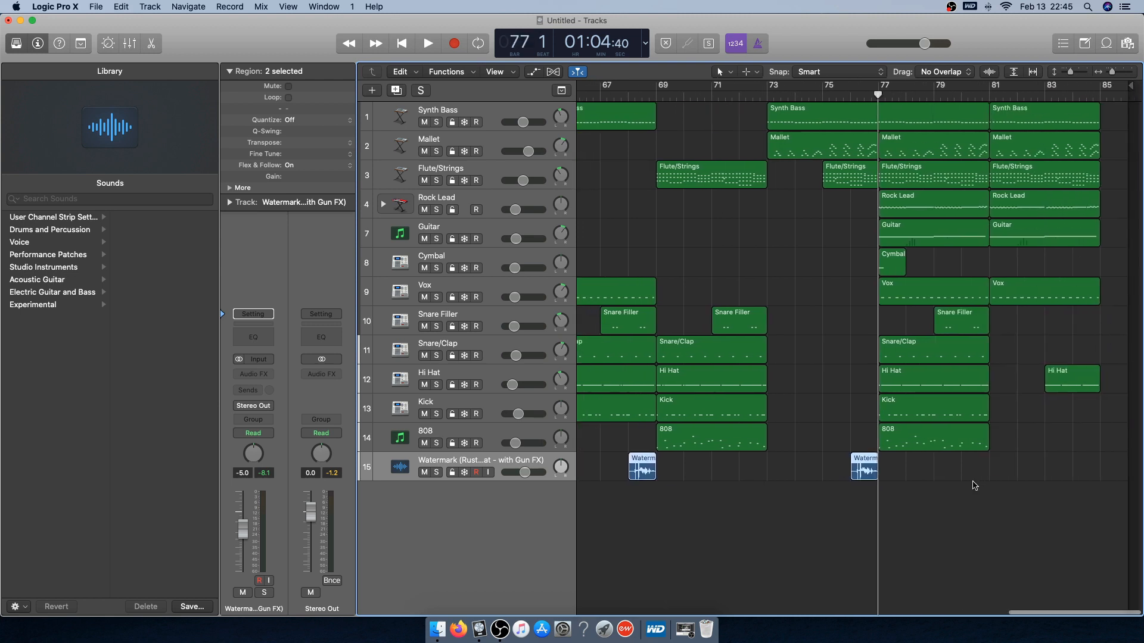
Copy the Watermark region at bar 76 and paste it at bar 84
{"action": "left_click", "coordinate": [1081, 94]}
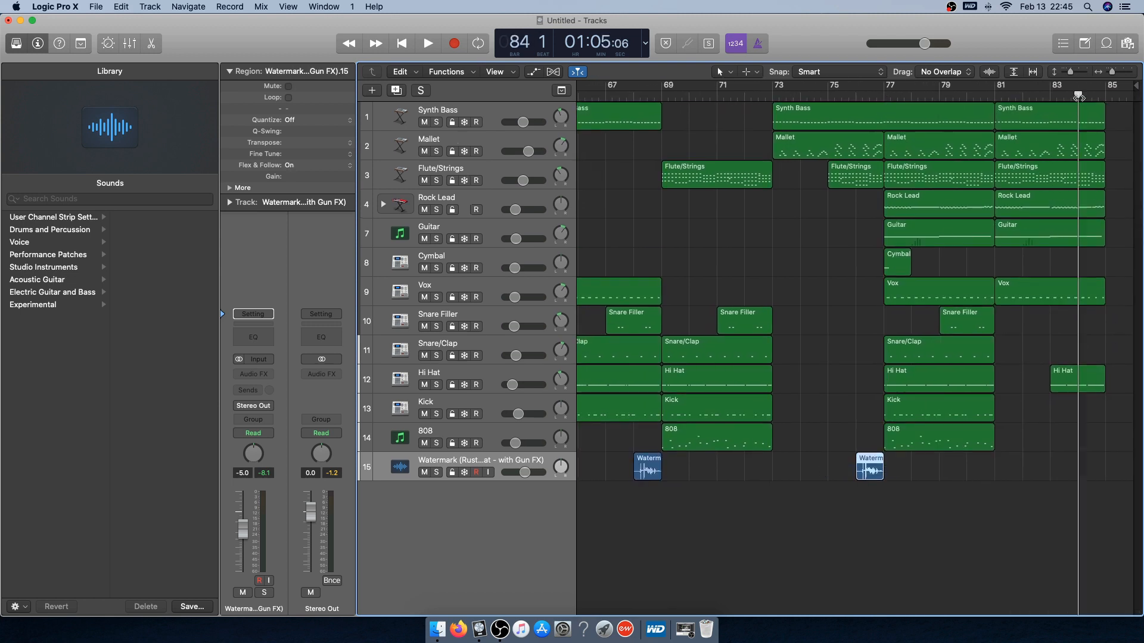
{"action": "key", "text": "super+v"}
{"action": "scroll", "coordinate": [1045, 497], "scroll_direction": "right", "scroll_amount": 2}
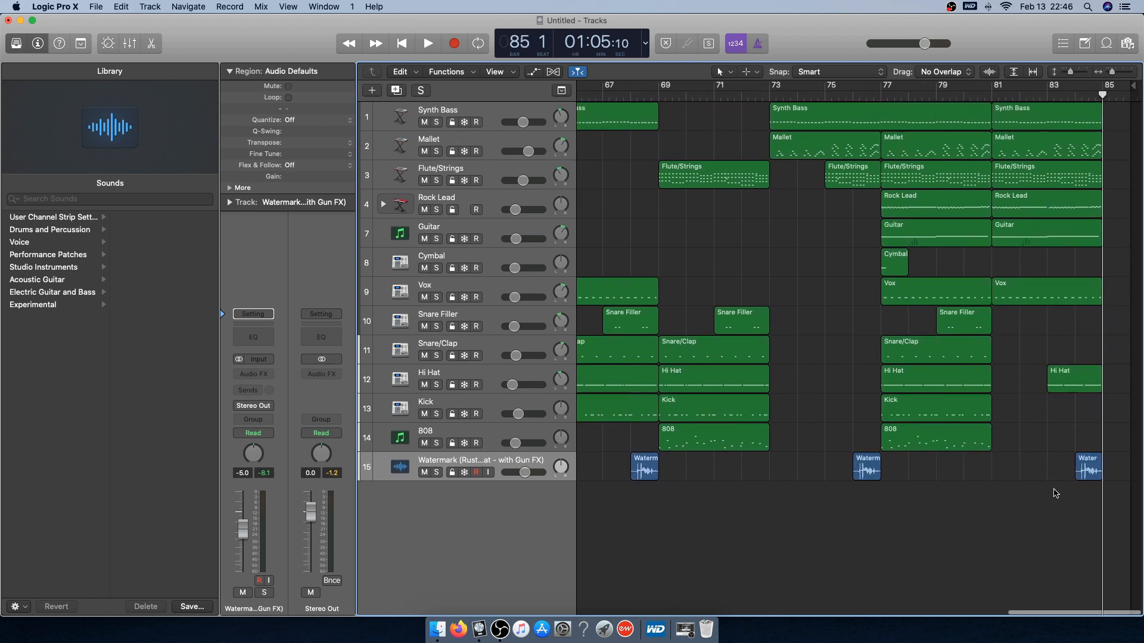
Play the last bars of the song from about bar 84 to check the final Watermark region
{"action": "left_click", "coordinate": [1076, 99]}
{"action": "key", "text": "space"}
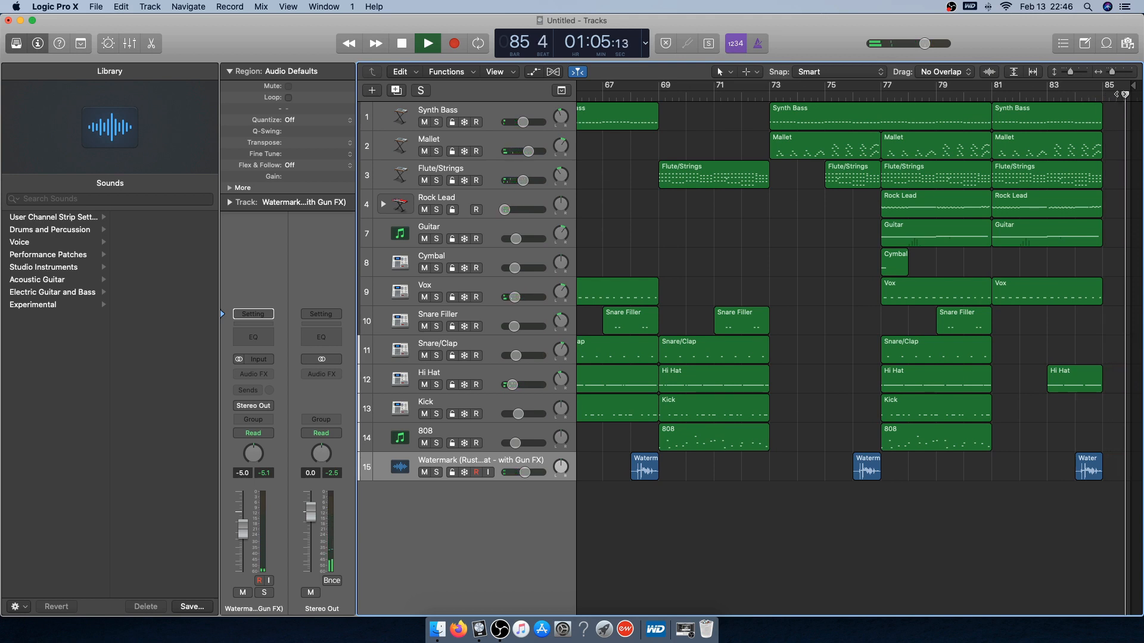
{"action": "key", "text": "space"}
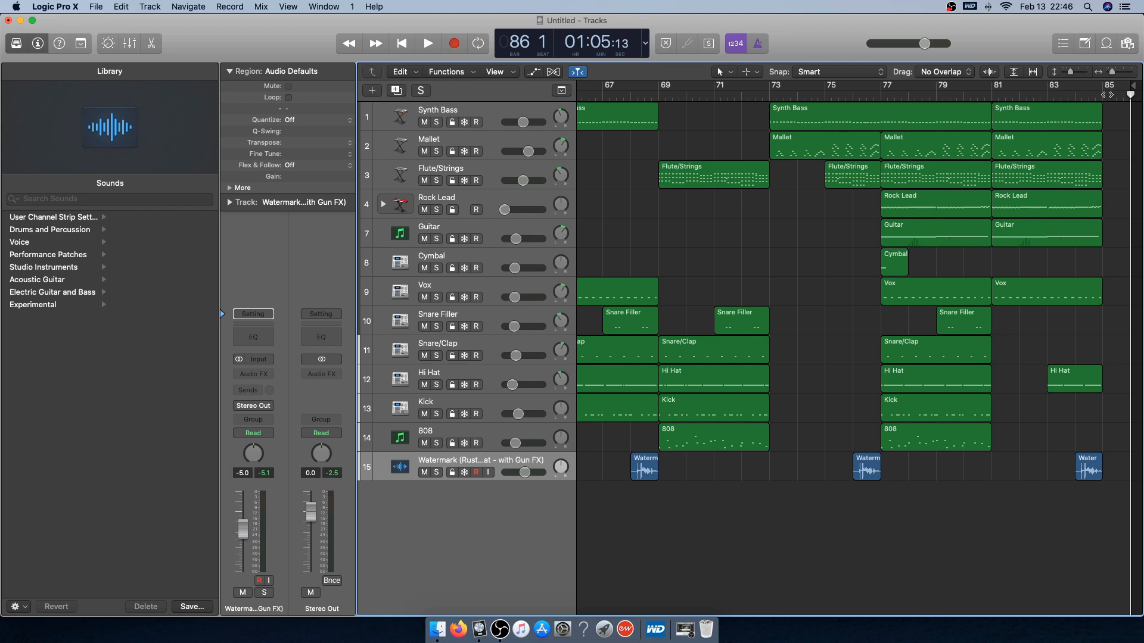
{"action": "key", "text": "comma"}
{"action": "scroll", "coordinate": [825, 232], "scroll_direction": "left", "scroll_amount": 10}
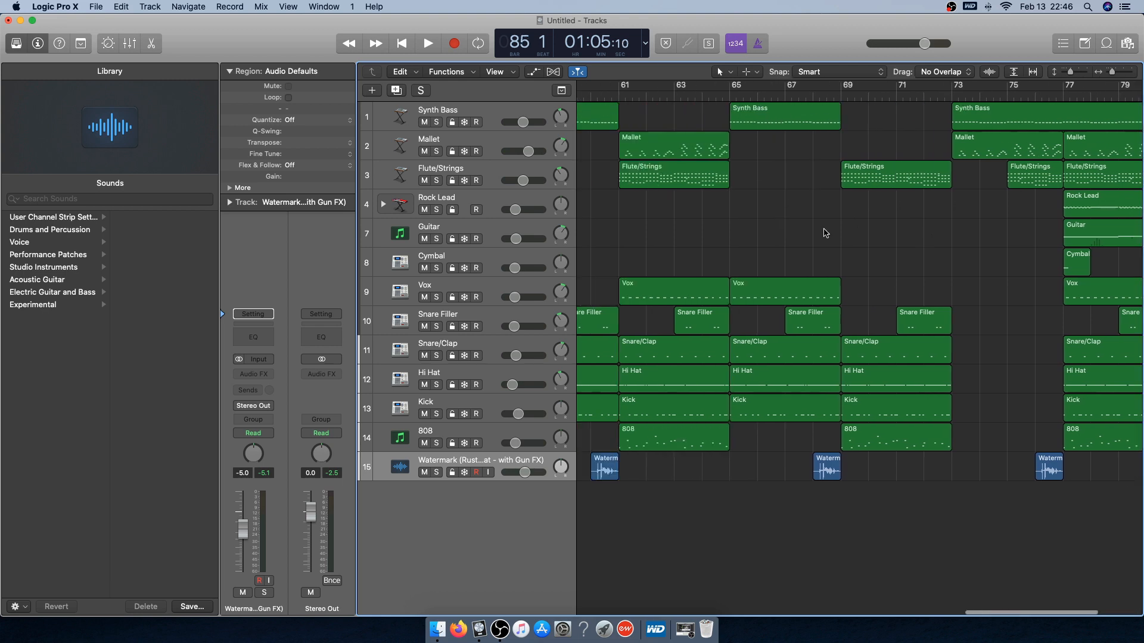
Return to bar 1 and examine the spacing of the Watermark regions along the whole arrangement
{"action": "key", "text": "Return"}
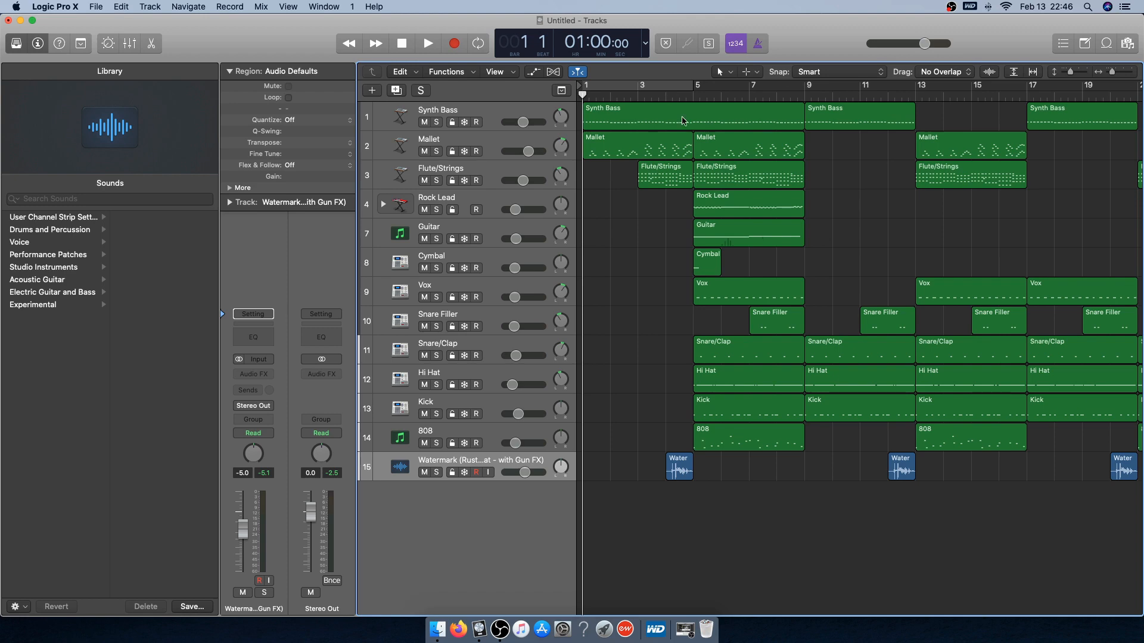
{"action": "scroll", "coordinate": [775, 251], "scroll_direction": "right", "scroll_amount": 15}
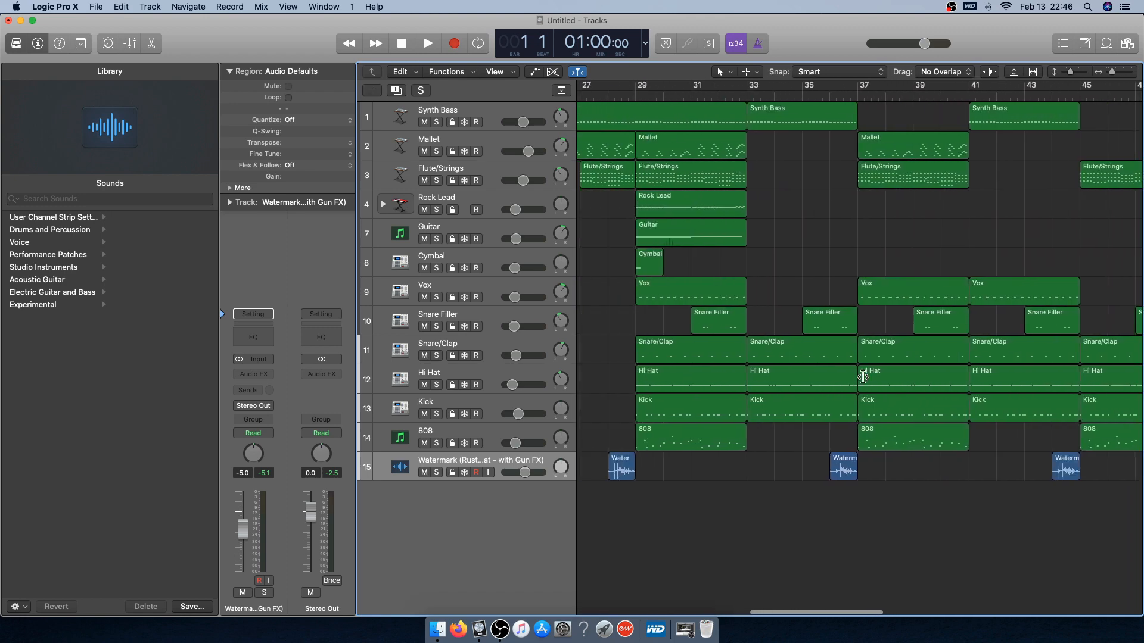
{"action": "scroll", "coordinate": [863, 376], "scroll_direction": "right", "scroll_amount": 20}
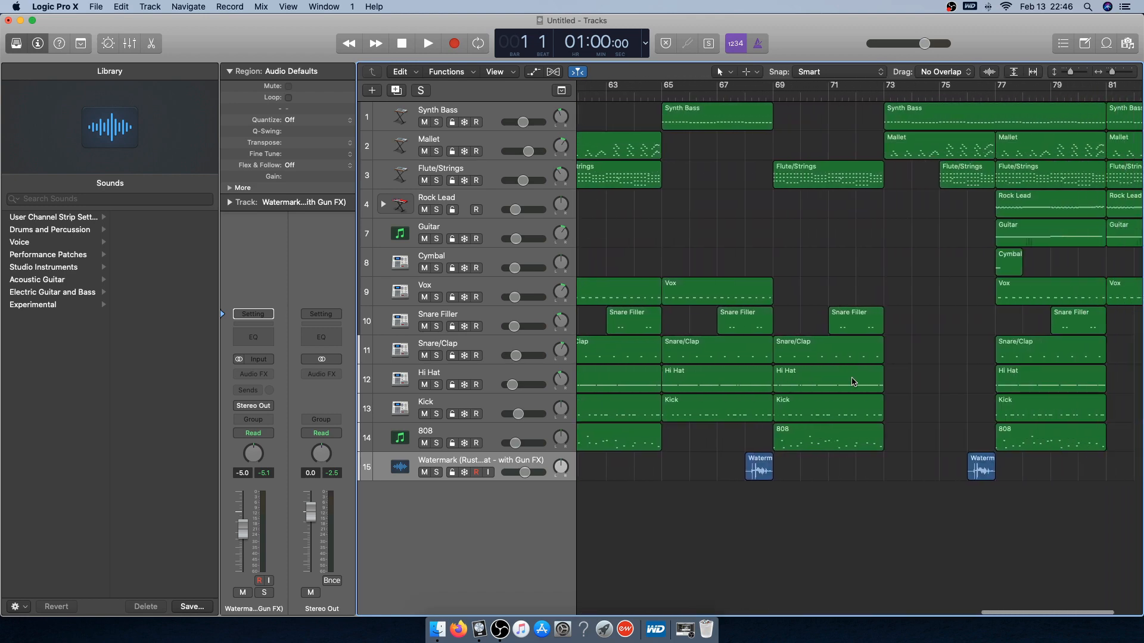
{"action": "scroll", "coordinate": [850, 380], "scroll_direction": "left", "scroll_amount": 15}
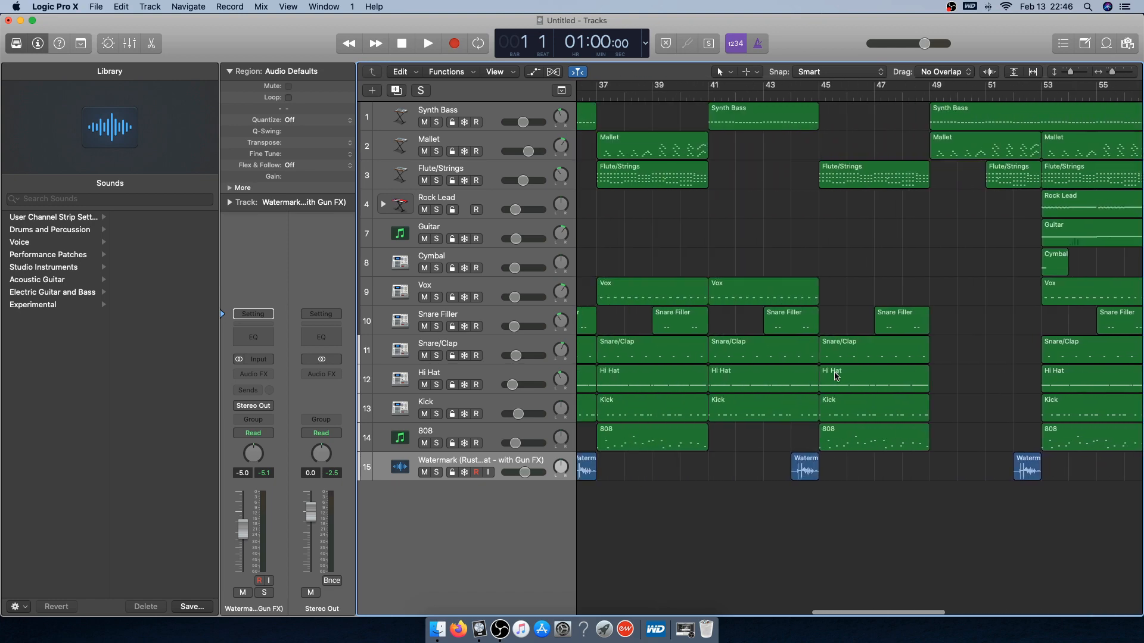
{"action": "scroll", "coordinate": [837, 377], "scroll_direction": "left", "scroll_amount": 20}
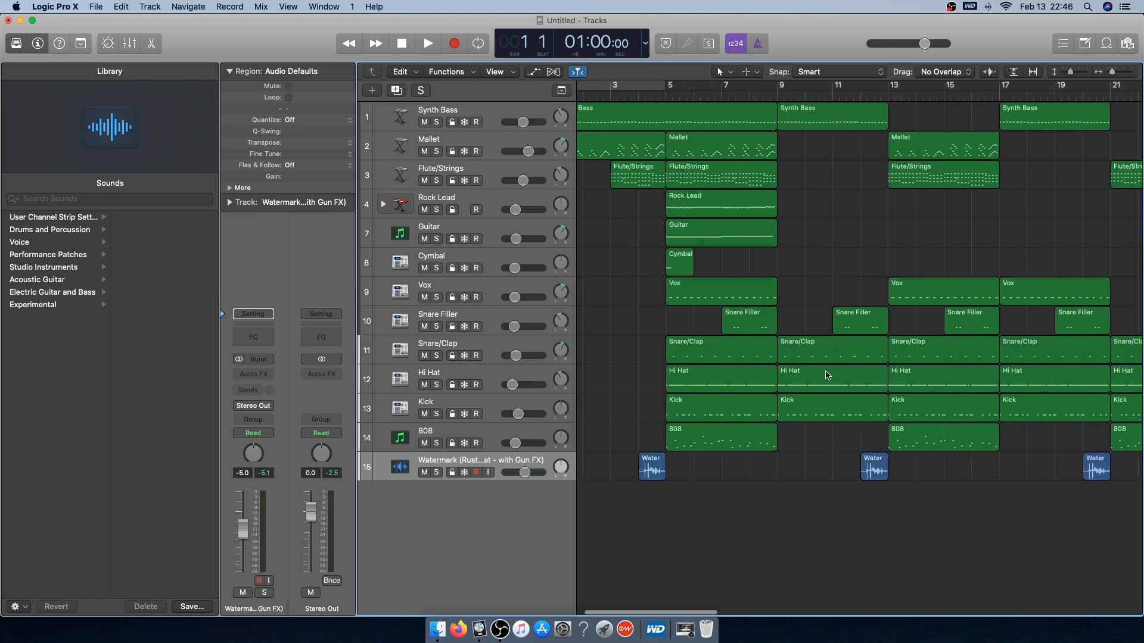
{"action": "scroll", "coordinate": [652, 444], "scroll_direction": "right", "scroll_amount": 10}
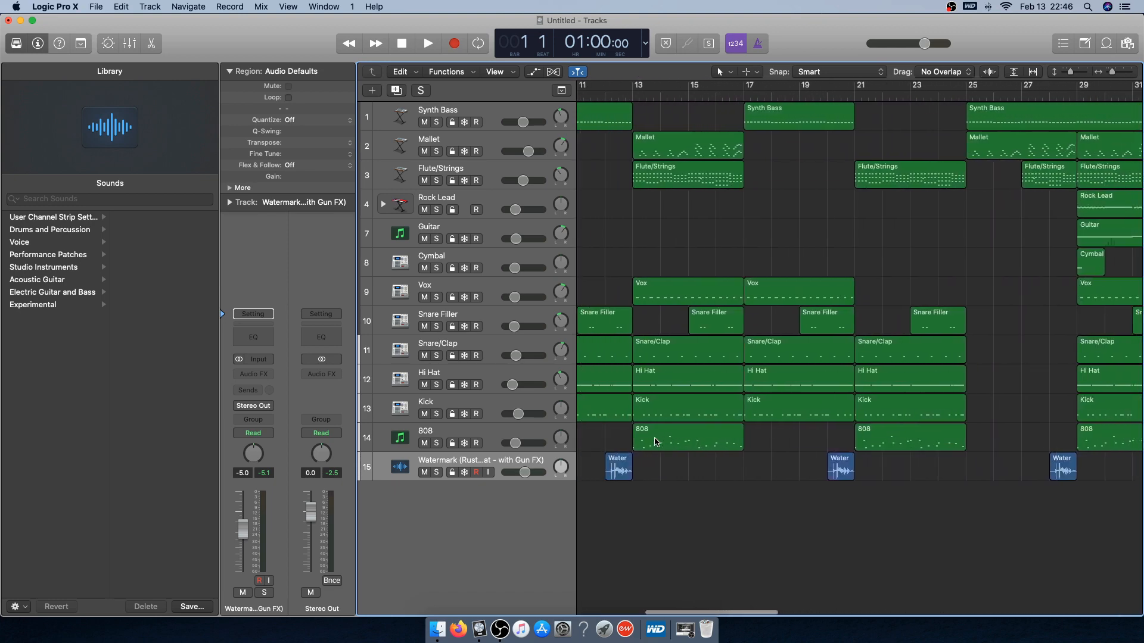
{"action": "scroll", "coordinate": [656, 442], "scroll_direction": "right", "scroll_amount": 10}
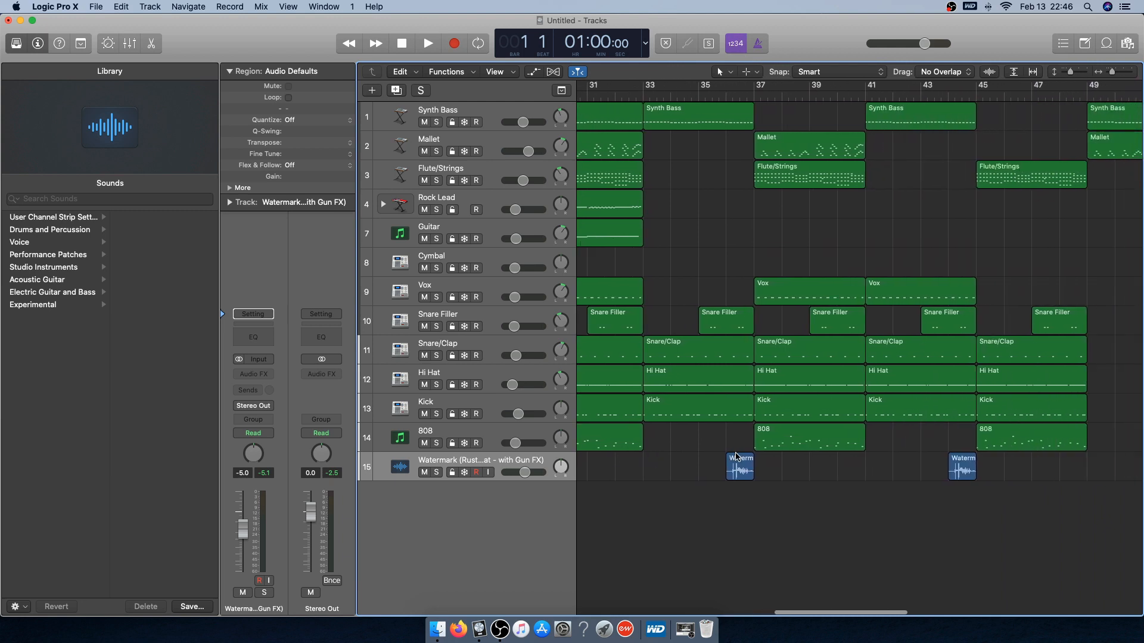
Play the song from about bar 36 to hear the Watermark leading into bar 37, and return to the start
{"action": "scroll", "coordinate": [717, 456], "scroll_direction": "left", "scroll_amount": 7}
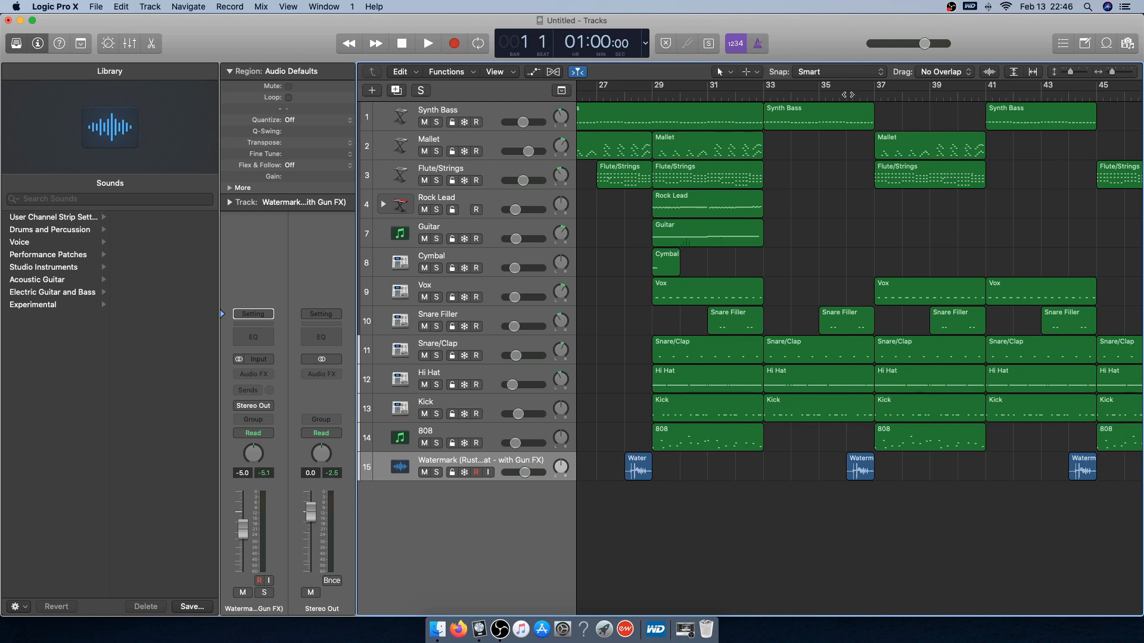
{"action": "left_click", "coordinate": [848, 94]}
{"action": "key", "text": "space"}
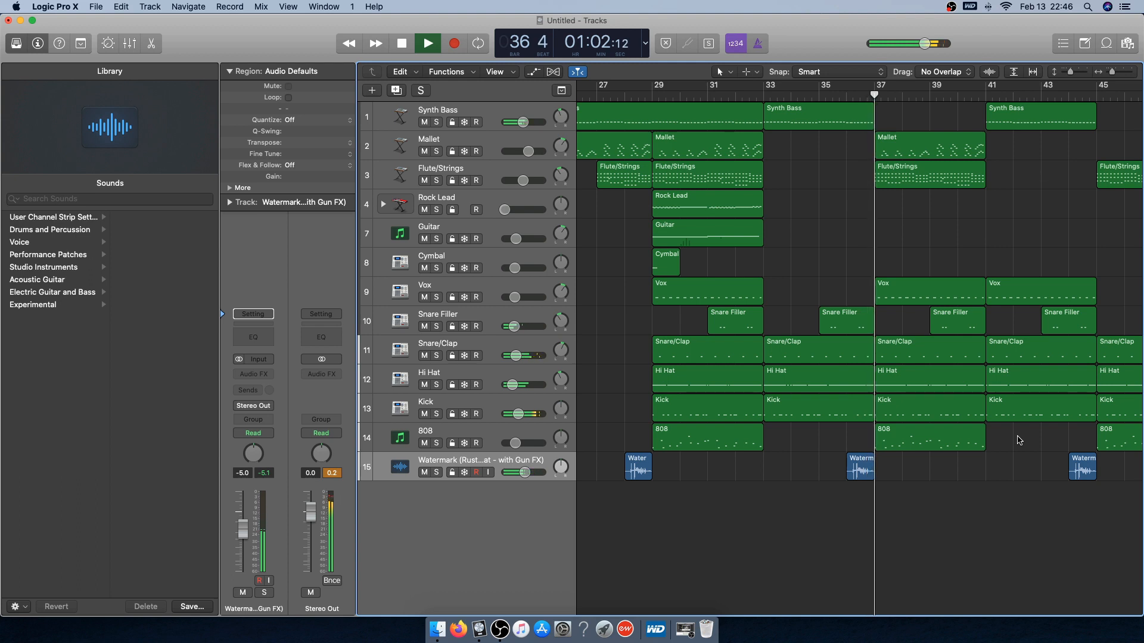
{"action": "key", "text": "space"}
{"action": "key", "text": "Return"}
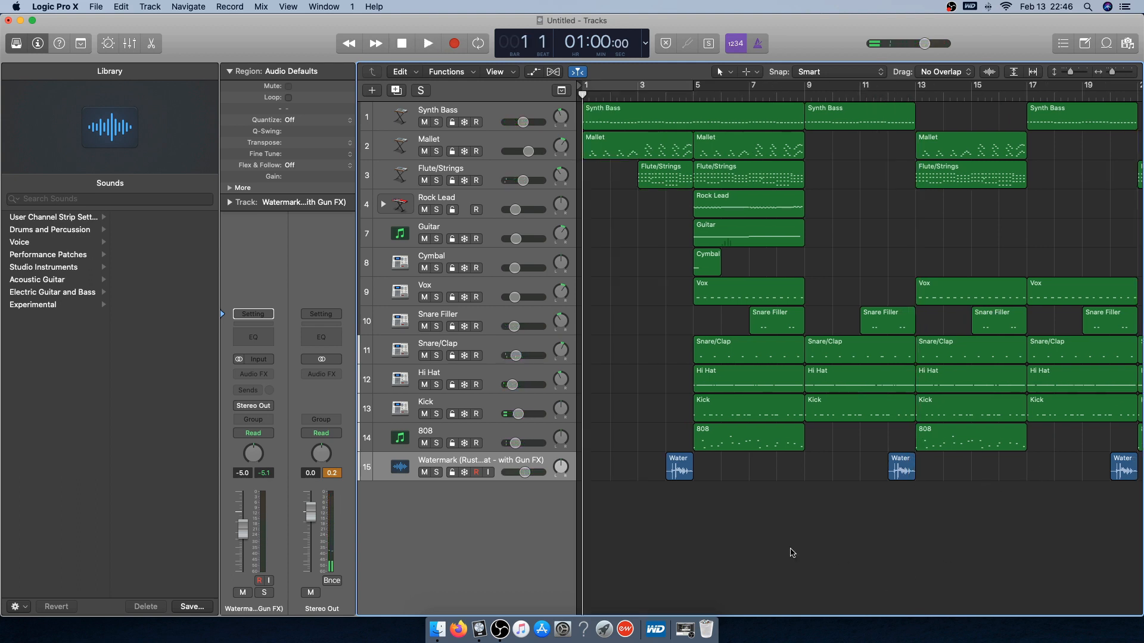
Look over the arrangement and clear the peak level readings of the Watermark and Stereo Out channels
{"action": "scroll", "coordinate": [757, 522], "scroll_direction": "right", "scroll_amount": 20}
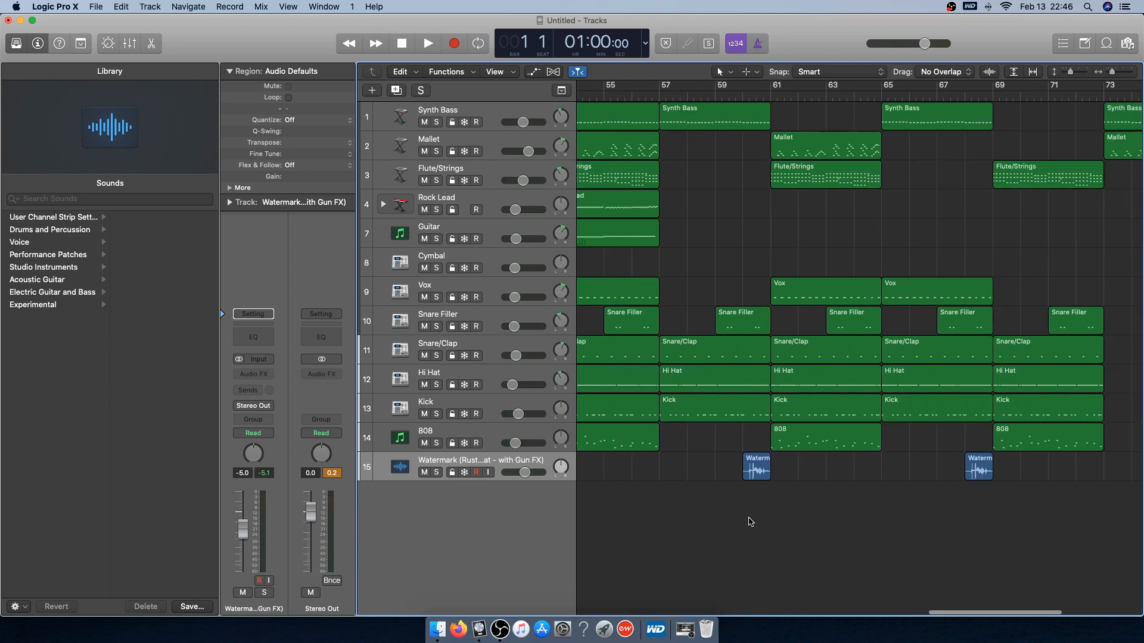
{"action": "scroll", "coordinate": [751, 523], "scroll_direction": "left", "scroll_amount": 20}
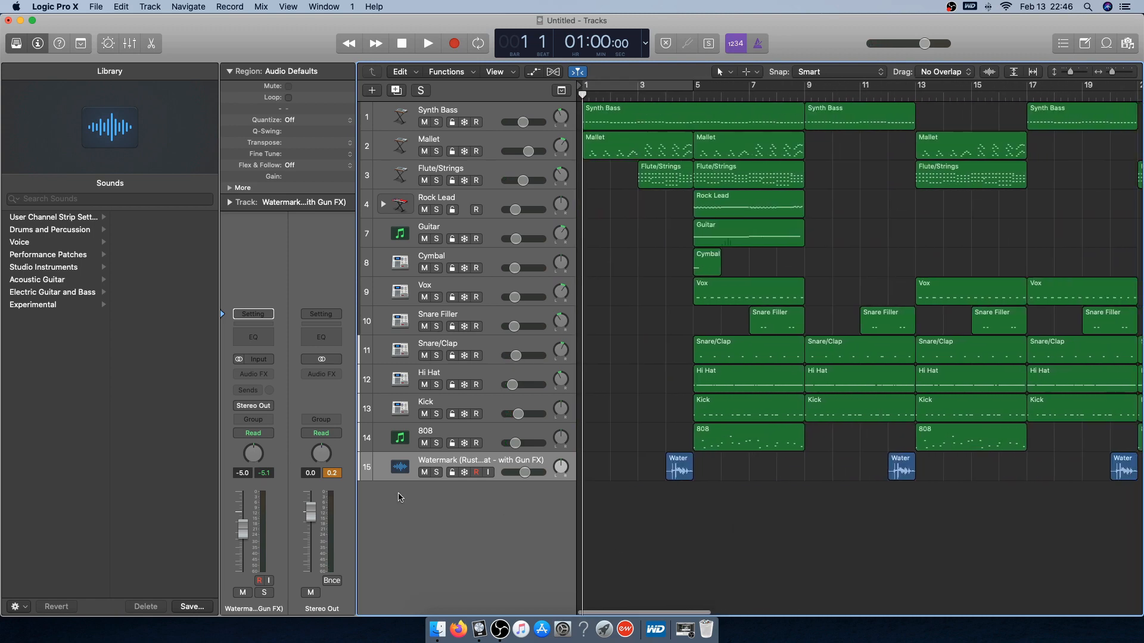
{"action": "left_click", "coordinate": [337, 473]}
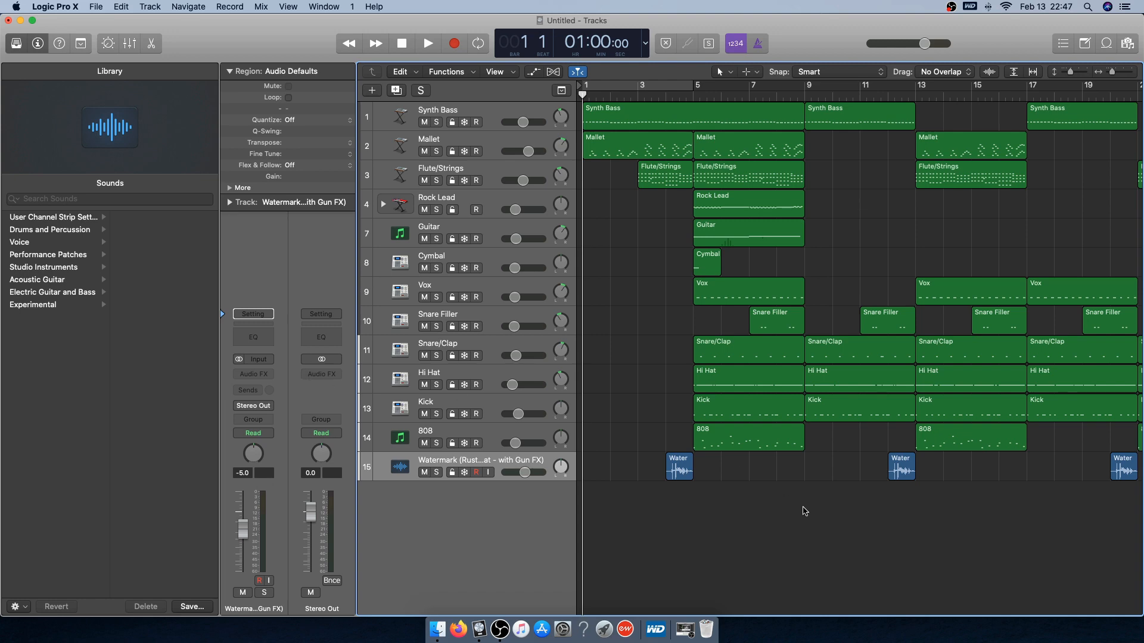
{"action": "scroll", "coordinate": [802, 516], "scroll_direction": "right", "scroll_amount": 20}
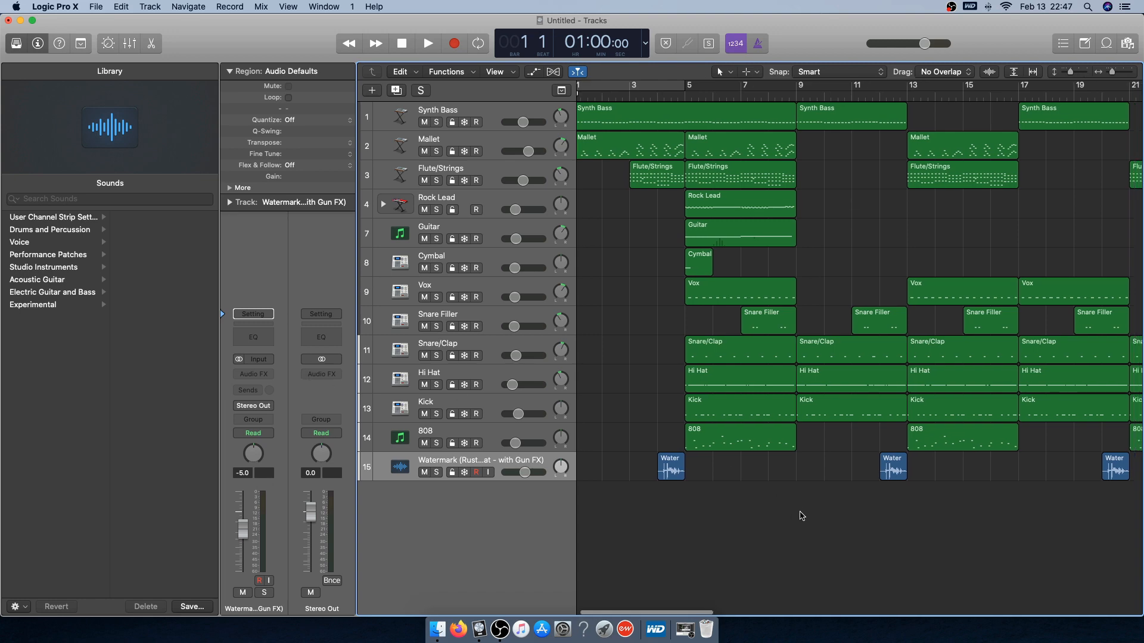
{"action": "scroll", "coordinate": [786, 514], "scroll_direction": "left", "scroll_amount": 20}
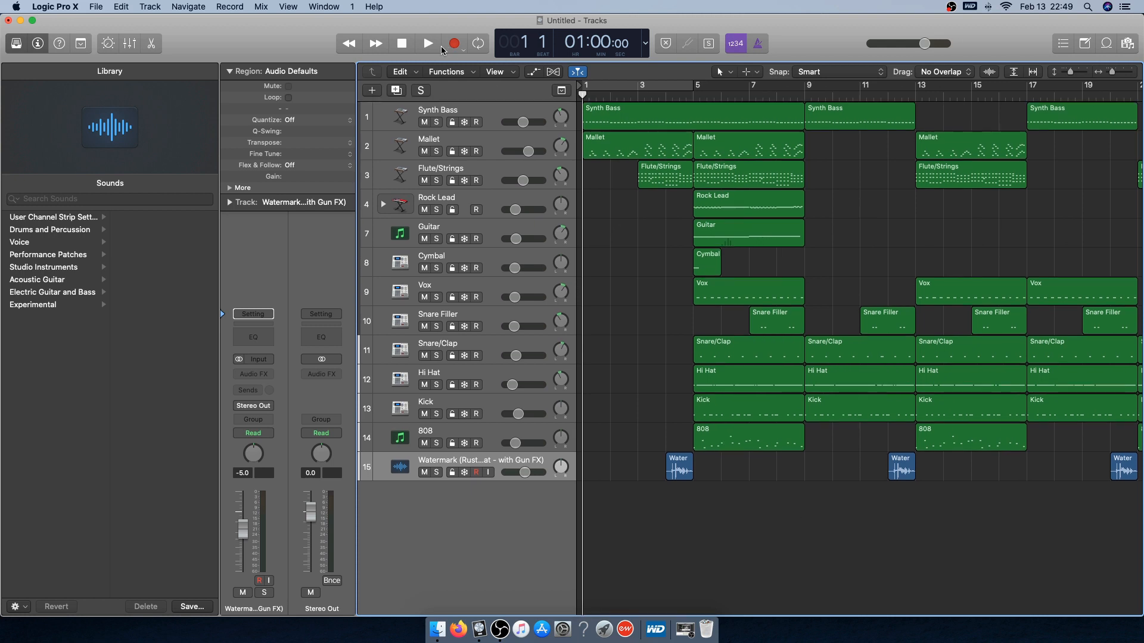
Play the song from the start, reset the peak readings and set the Watermark track's volume to -6.0 dB
{"action": "left_click", "coordinate": [428, 44]}
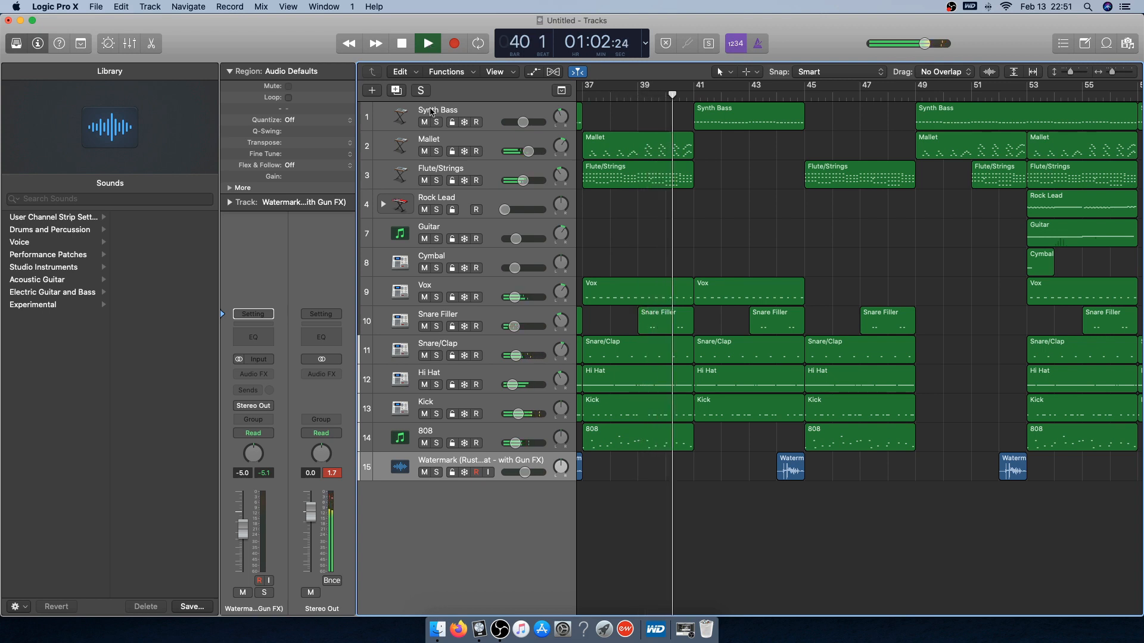
{"action": "left_click", "coordinate": [335, 474]}
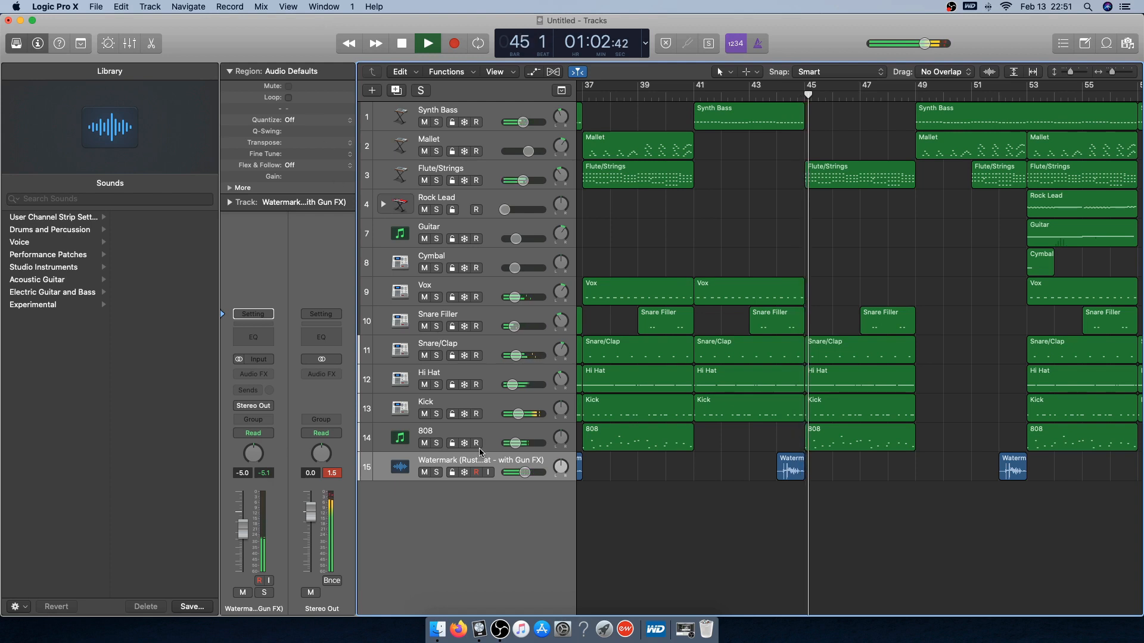
{"action": "left_click", "coordinate": [524, 473]}
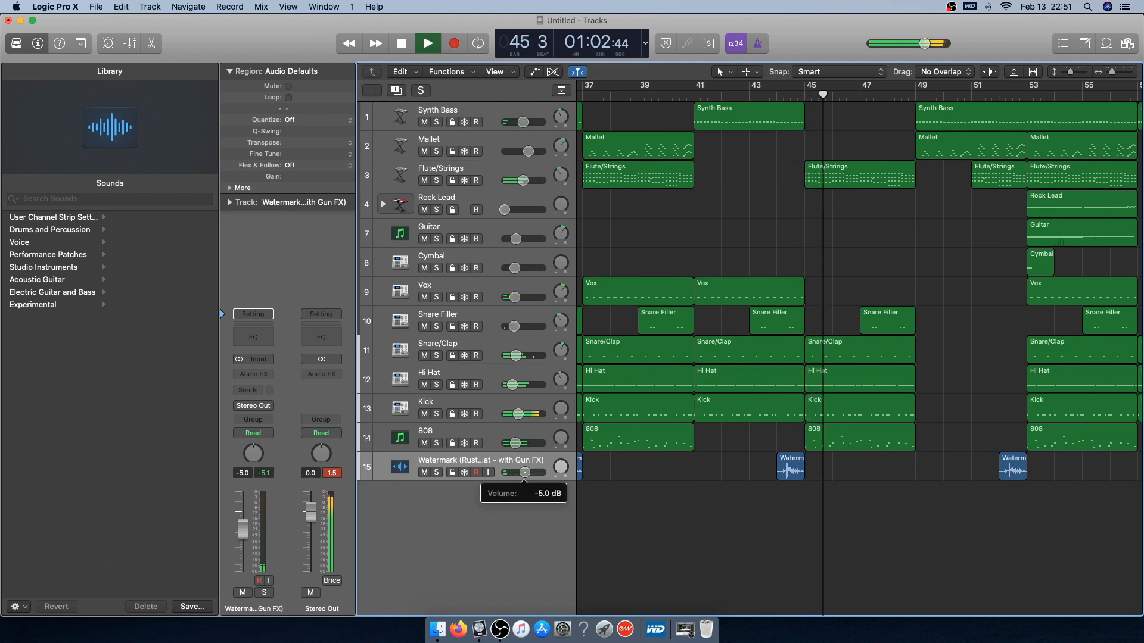
{"action": "left_click_drag", "start_coordinate": [523, 473], "coordinate": [522, 472]}
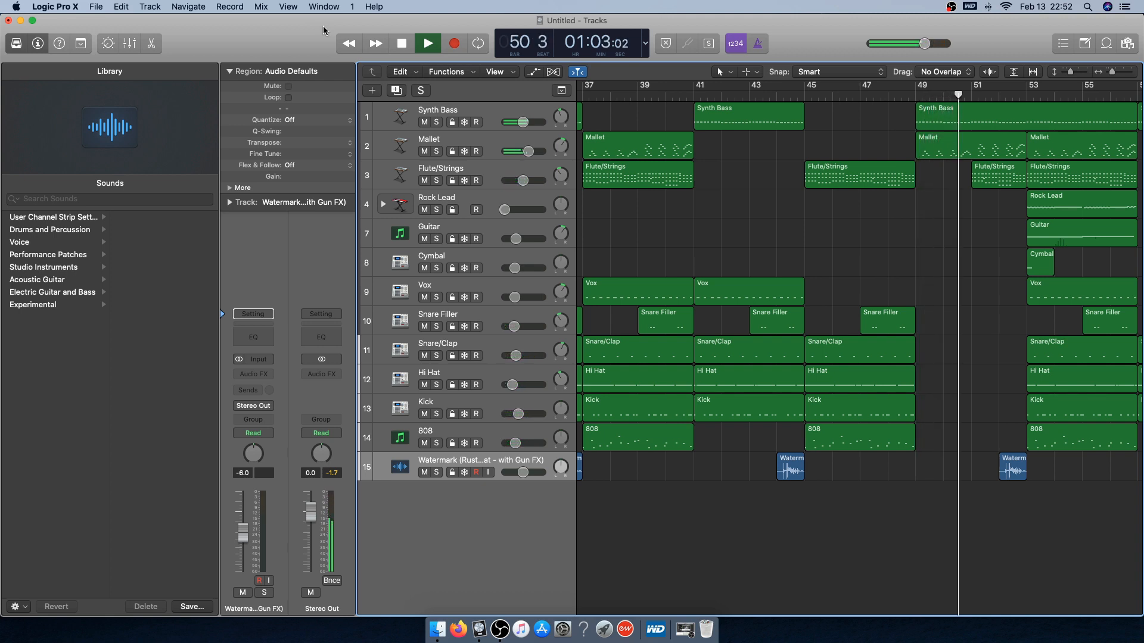
Examine the Watermark regions from about bar 12 to bar 76 against the other tracks while the song plays
{"action": "scroll", "coordinate": [692, 269], "scroll_direction": "left", "scroll_amount": 15}
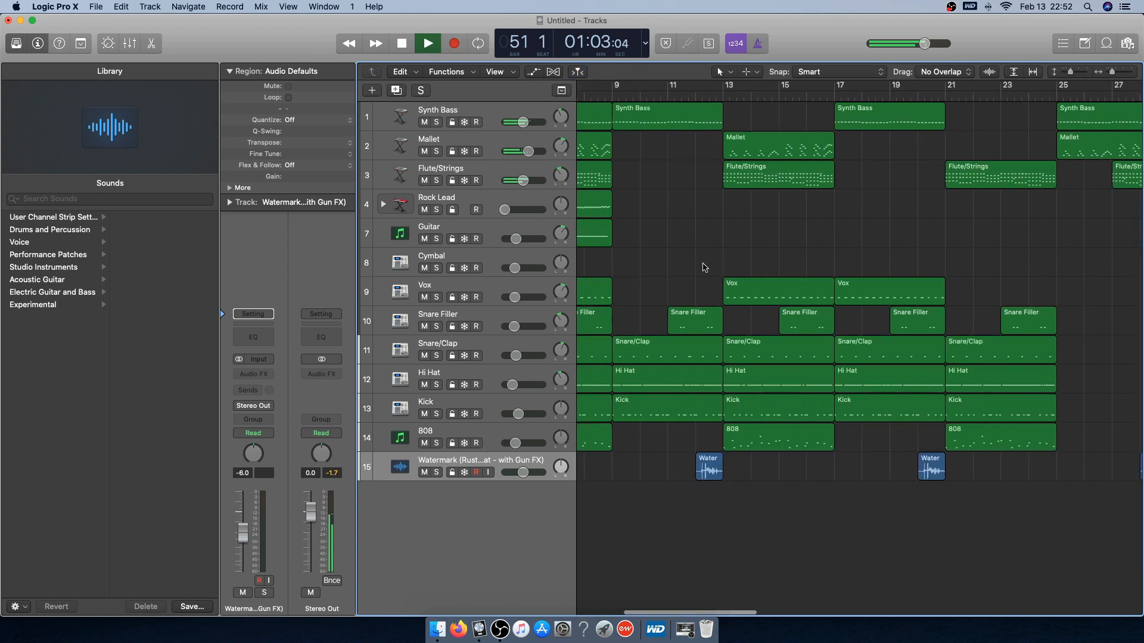
{"action": "scroll", "coordinate": [693, 269], "scroll_direction": "right", "scroll_amount": 11}
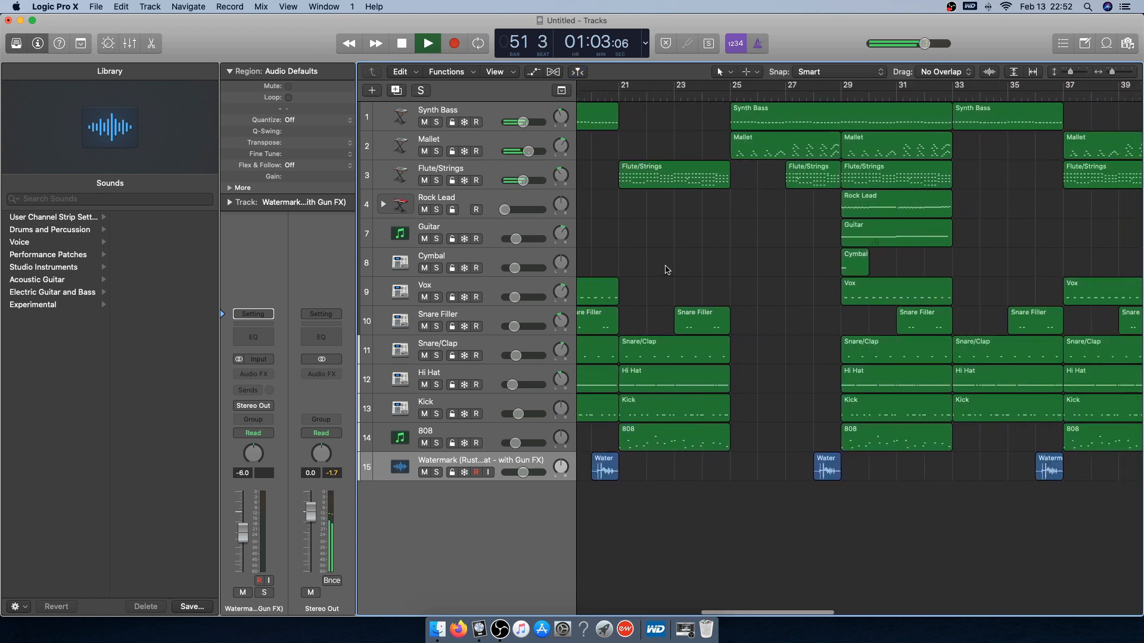
{"action": "scroll", "coordinate": [668, 269], "scroll_direction": "right", "scroll_amount": 9}
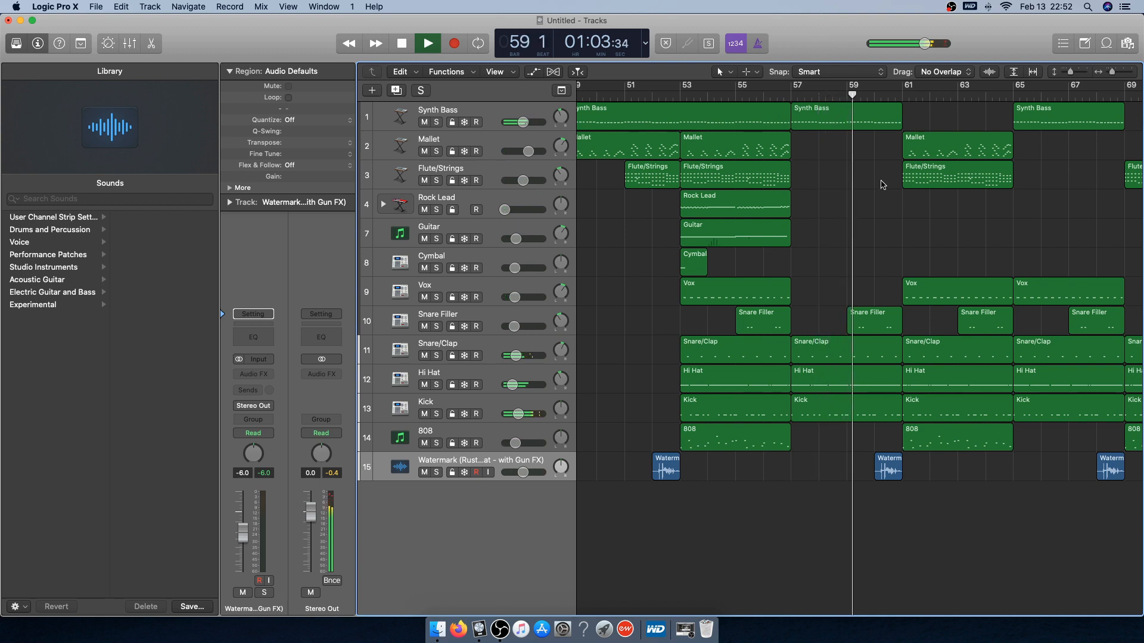
{"action": "scroll", "coordinate": [893, 175], "scroll_direction": "right", "scroll_amount": 5}
{"action": "scroll", "coordinate": [894, 176], "scroll_direction": "right", "scroll_amount": 4}
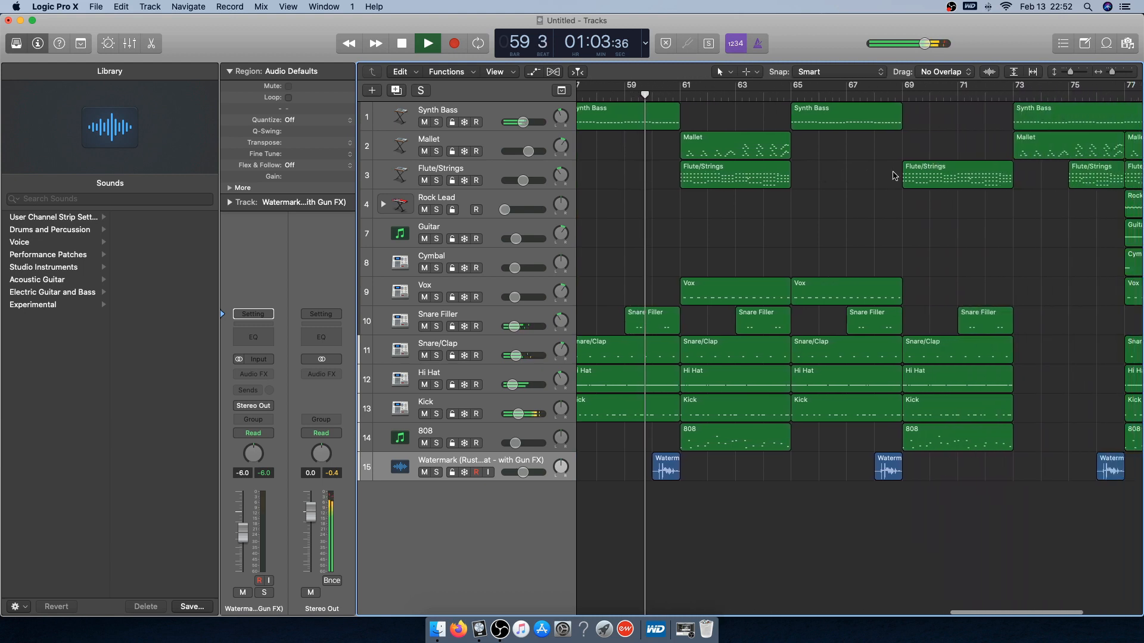